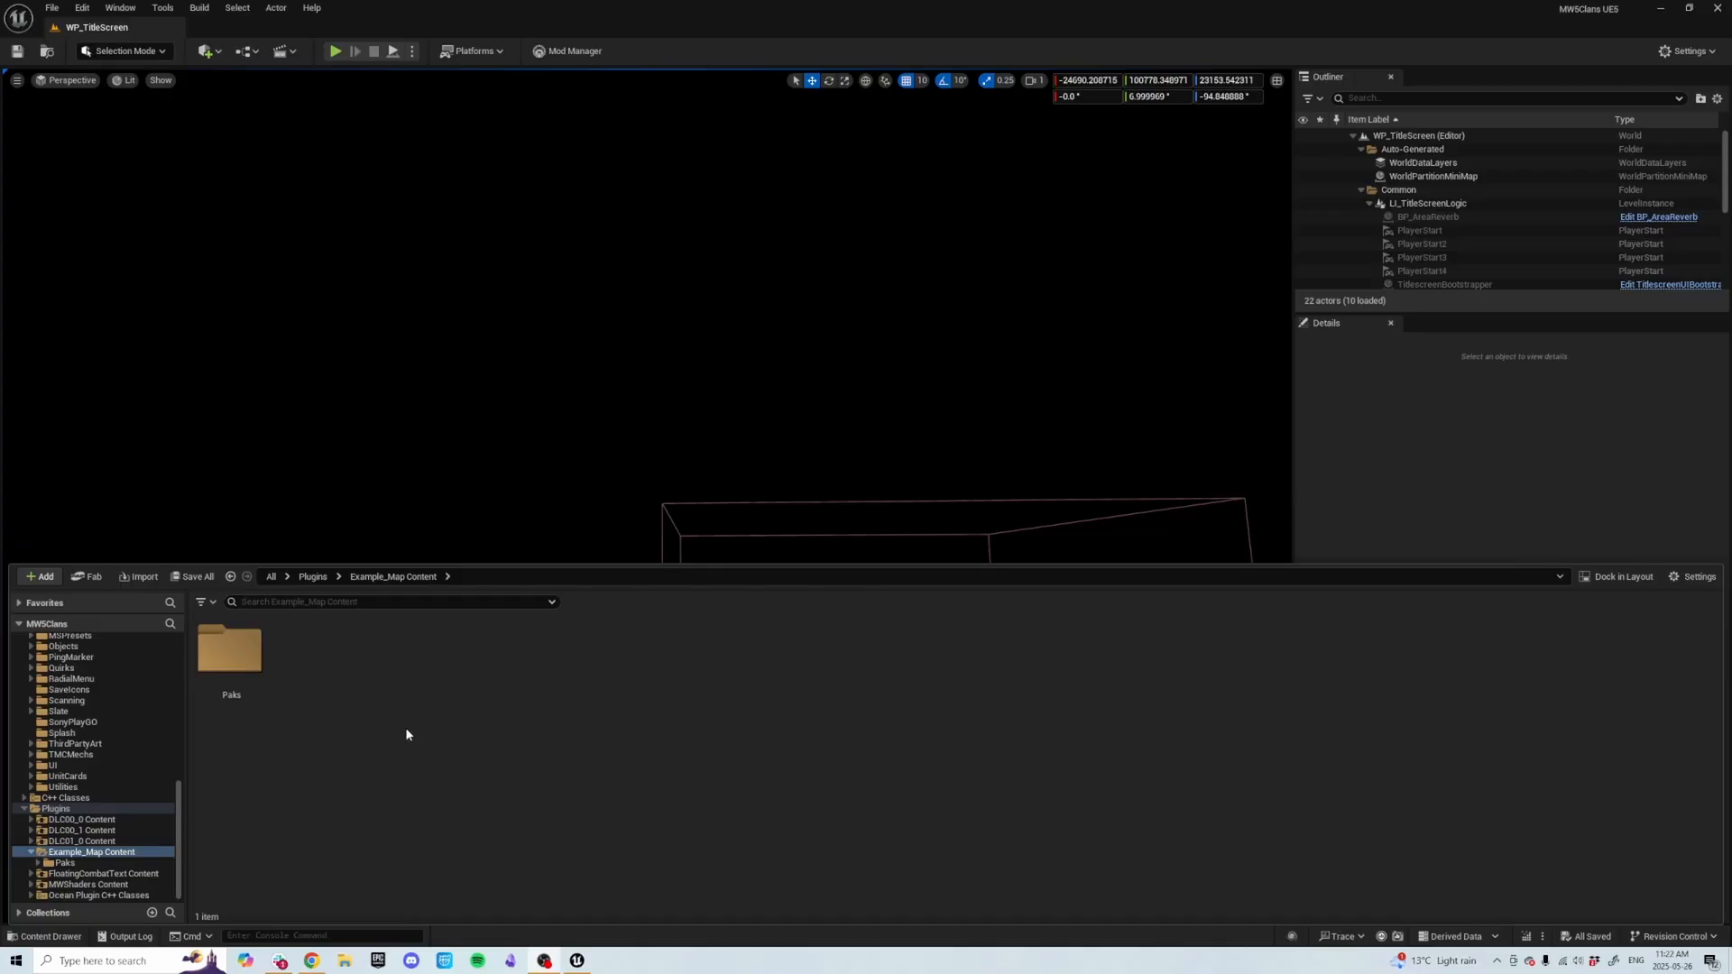
Create a new folder named Level_Instances in the Example_Map Content folder.
right_click(342, 713)
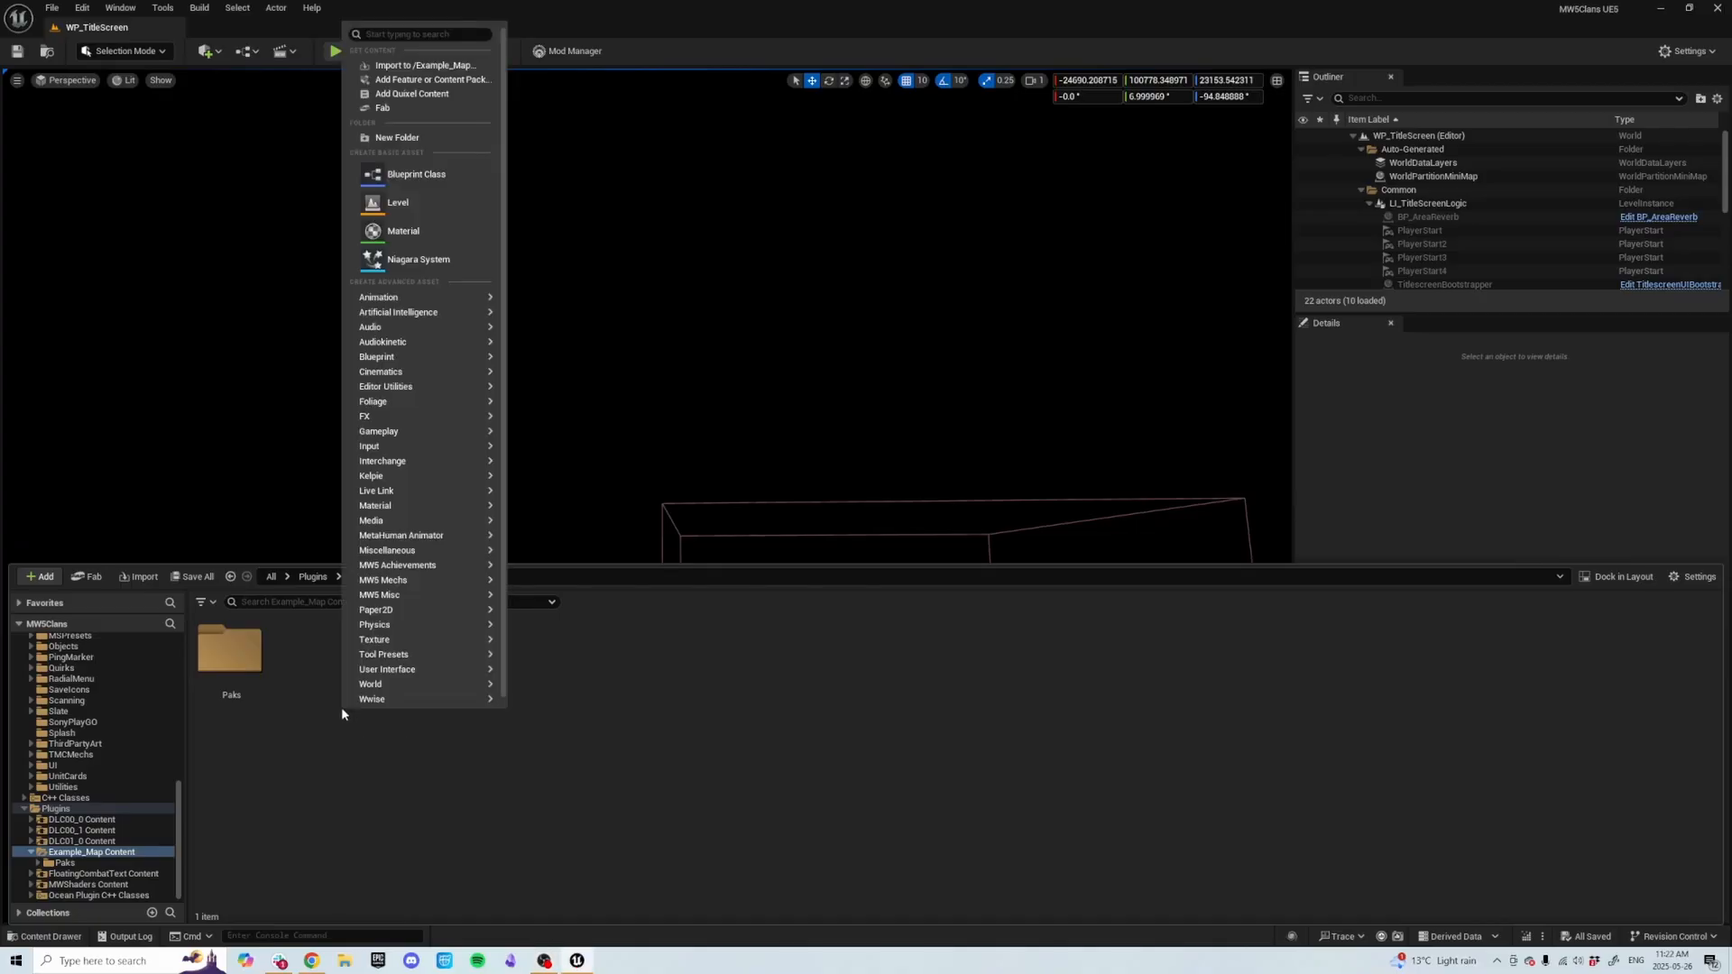
left_click(425, 137)
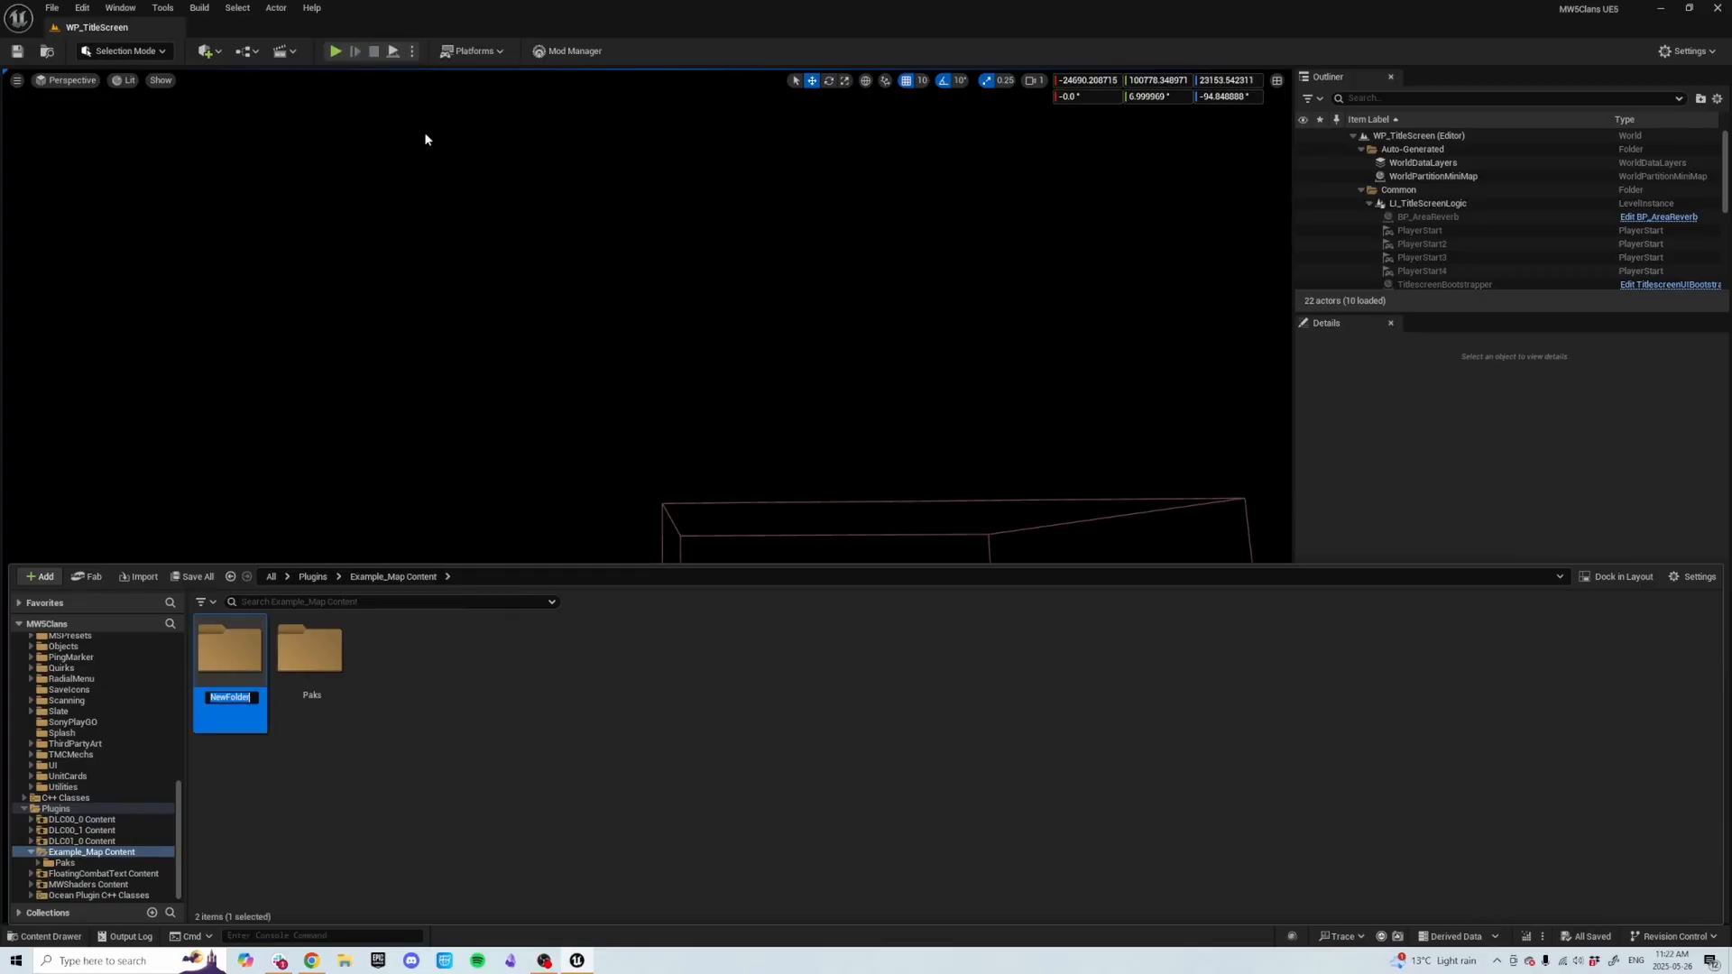
type("Leve")
type("l_Instance")
type("s")
key("Return")
left_click(439, 718)
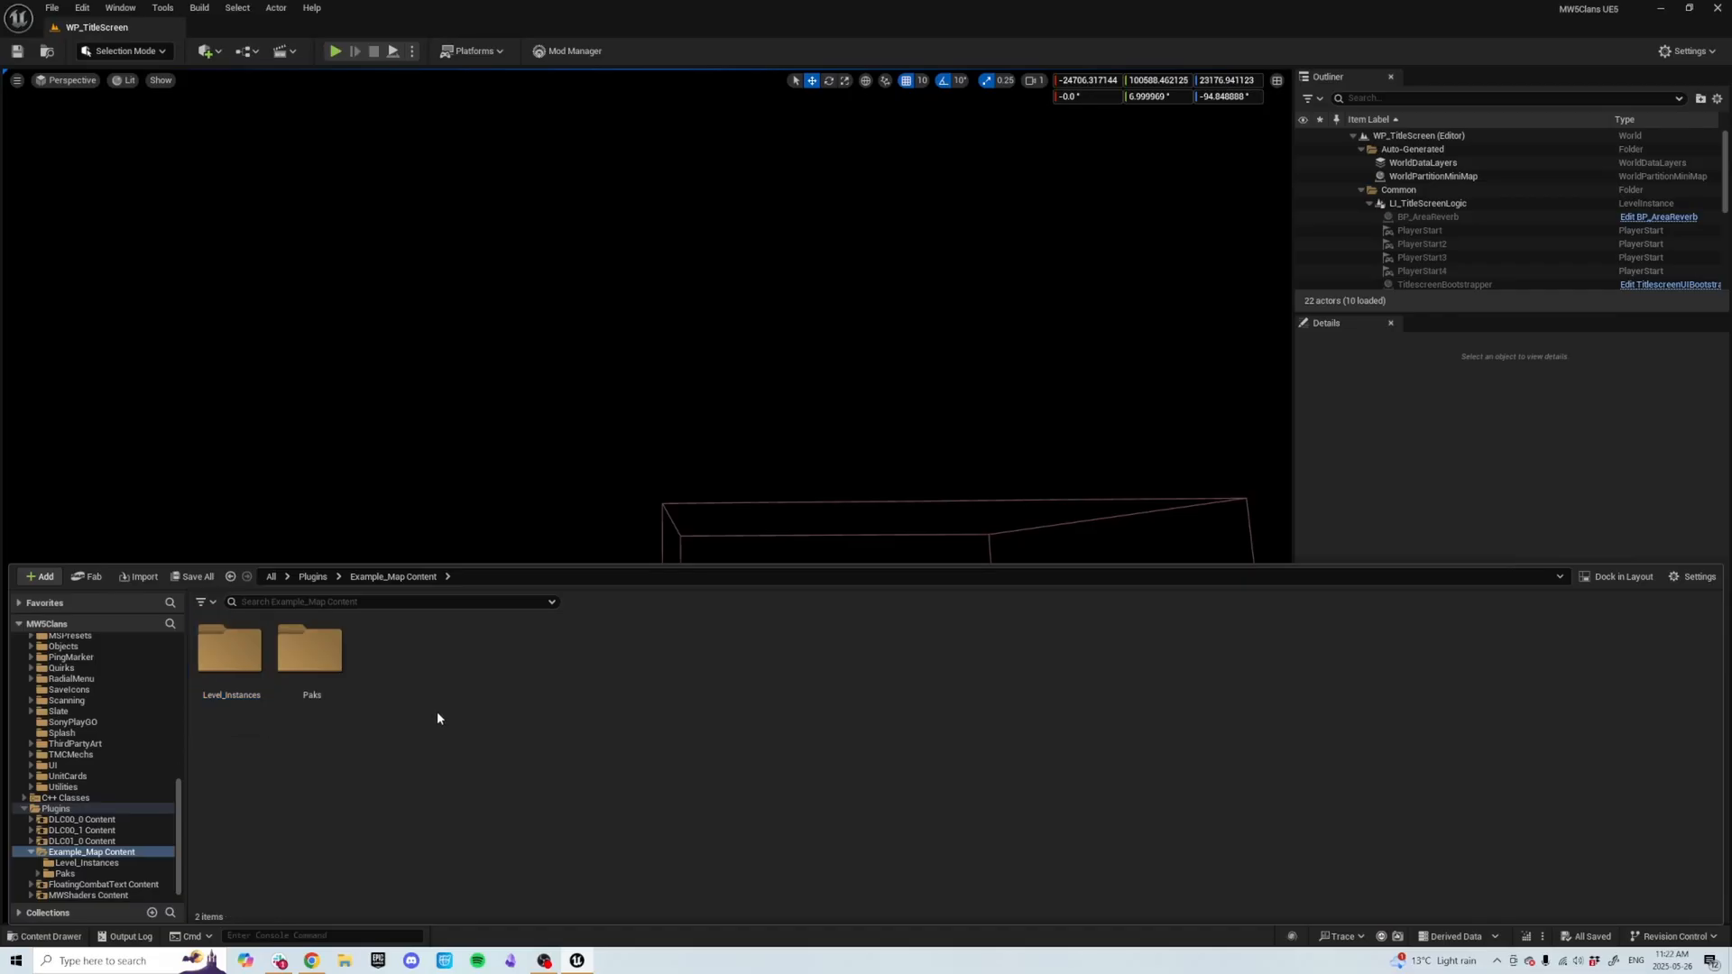
Create another new folder named Mission in the same location.
right_click(437, 711)
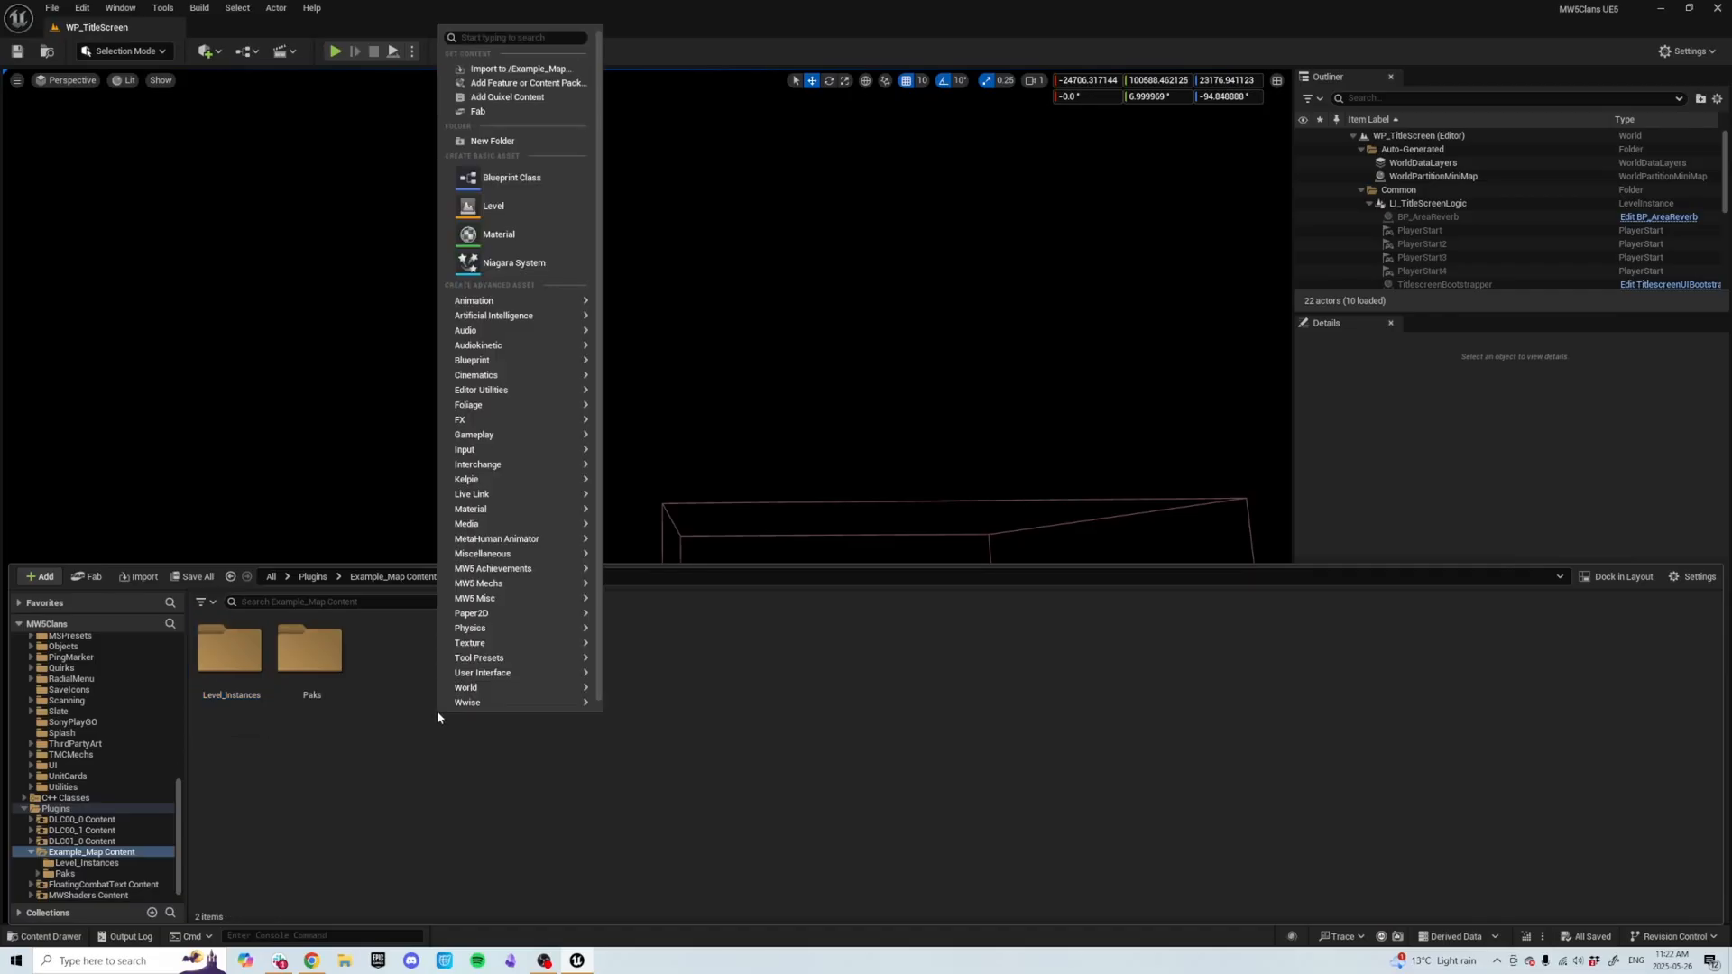
left_click(505, 141)
type("Mission")
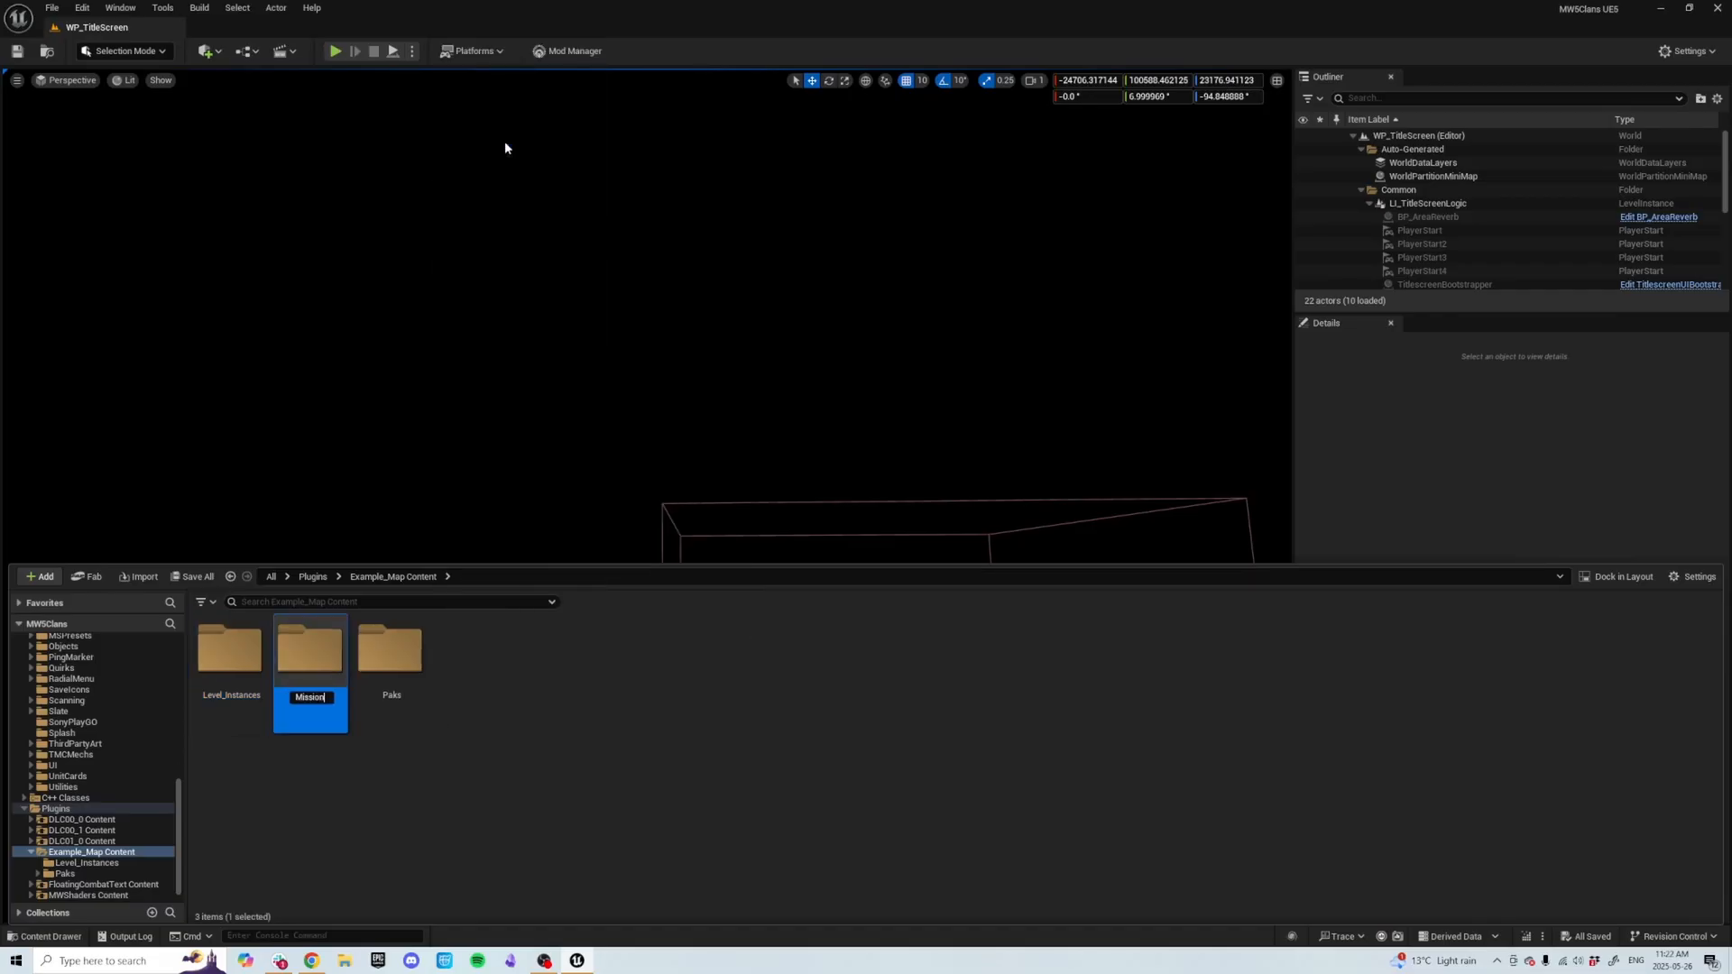
key("Return")
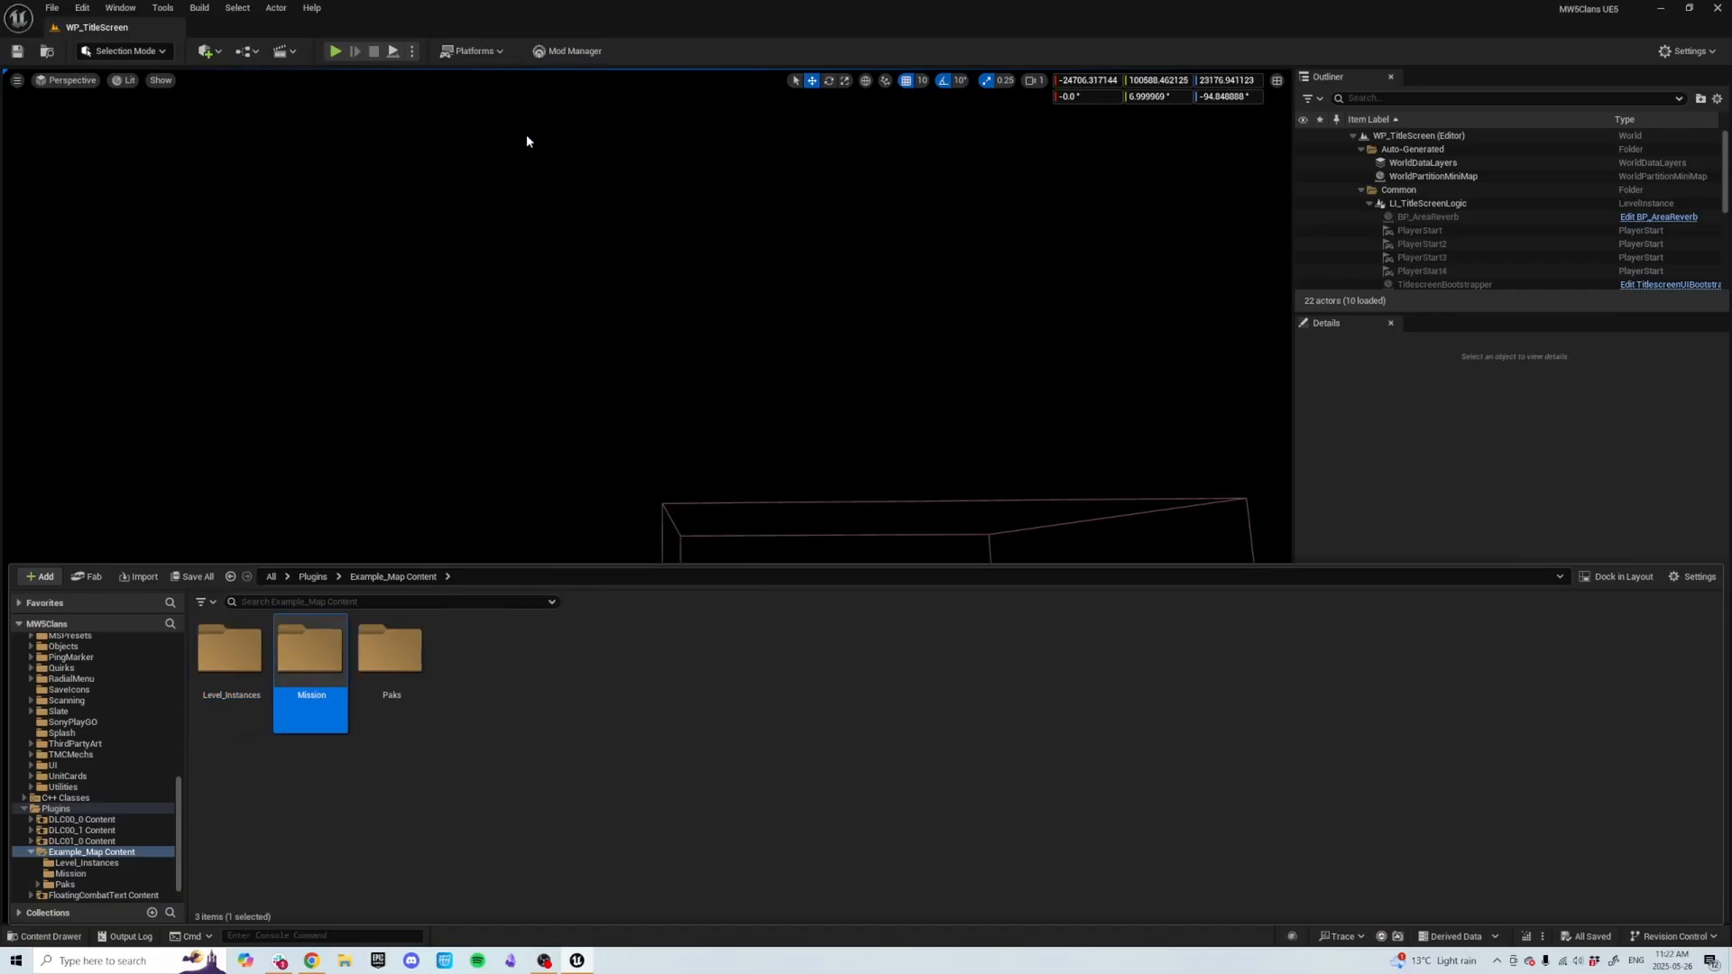
Rename the Mission folder to Missions and dismiss the message dialog.
left_click(321, 677)
type("s")
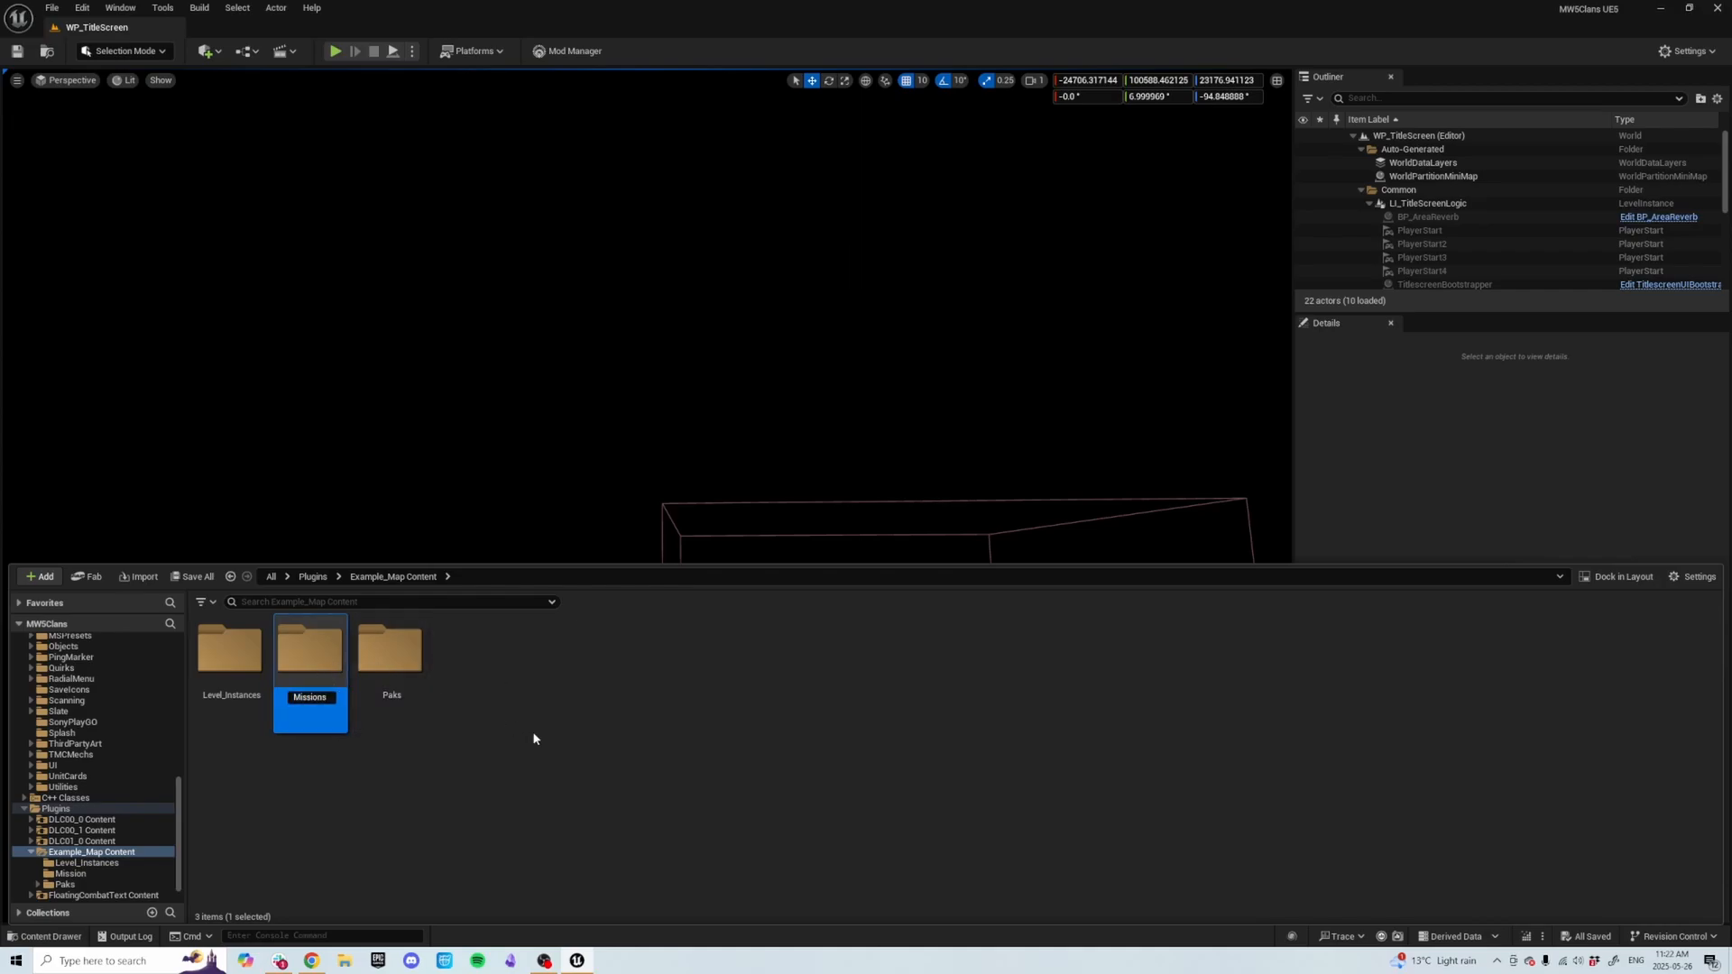
key("Return")
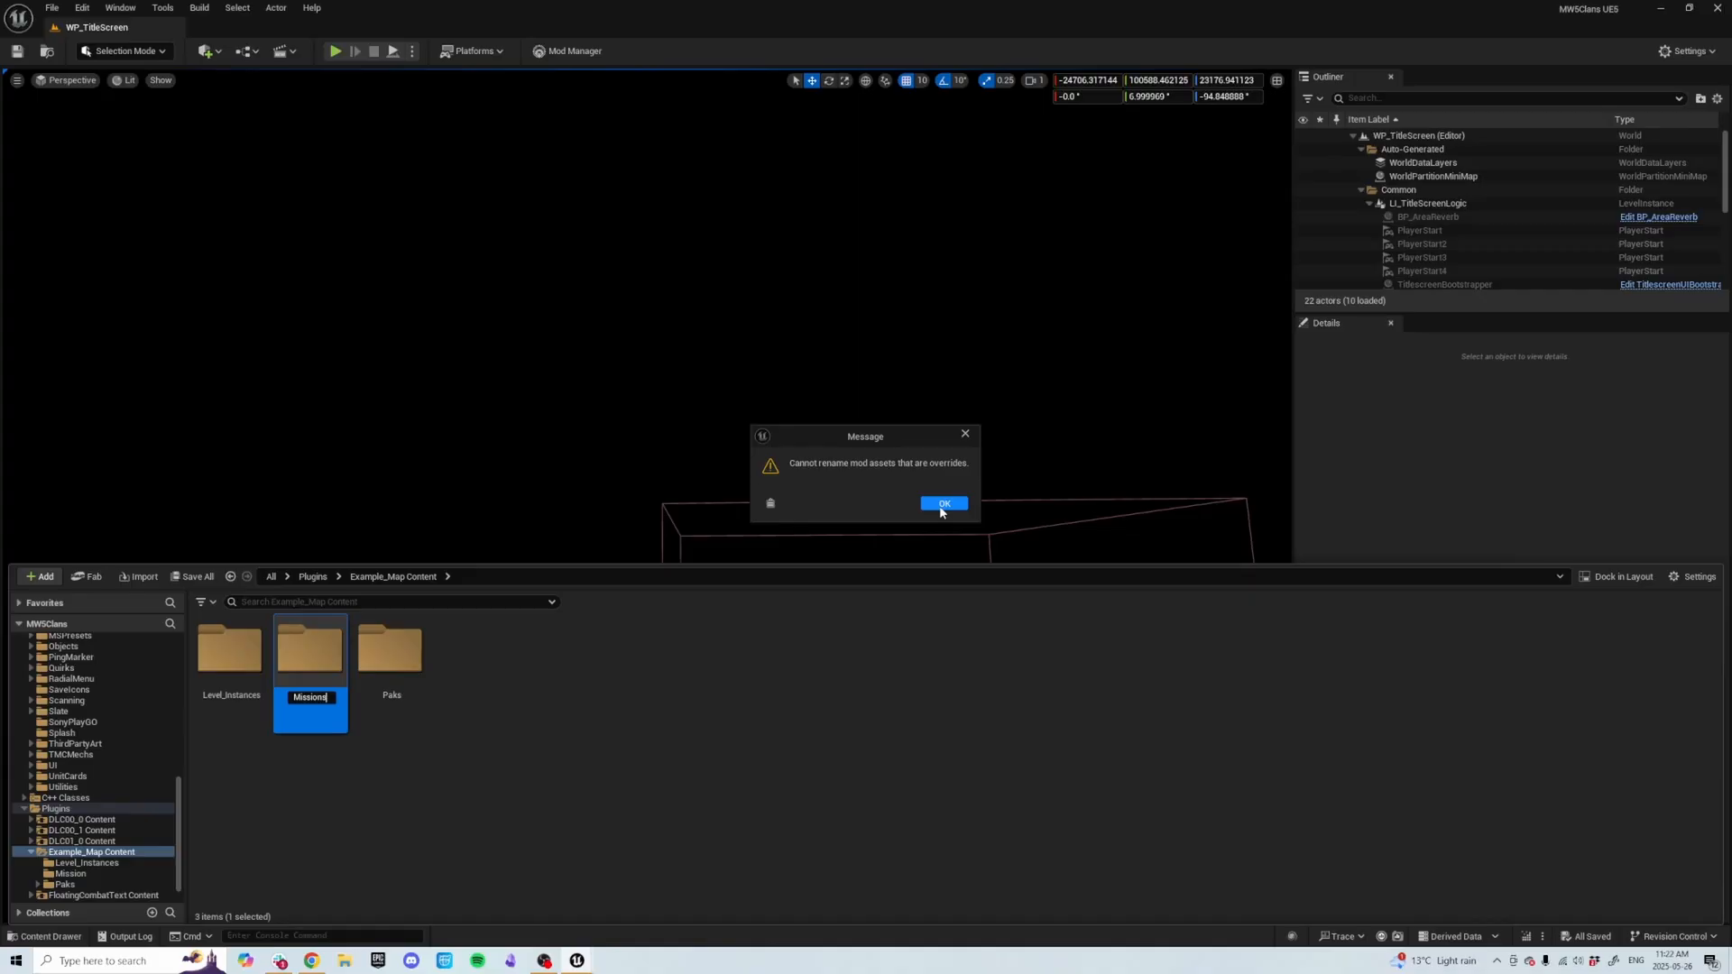
left_click(940, 506)
Delete the leftover Mission folder.
left_click(282, 702)
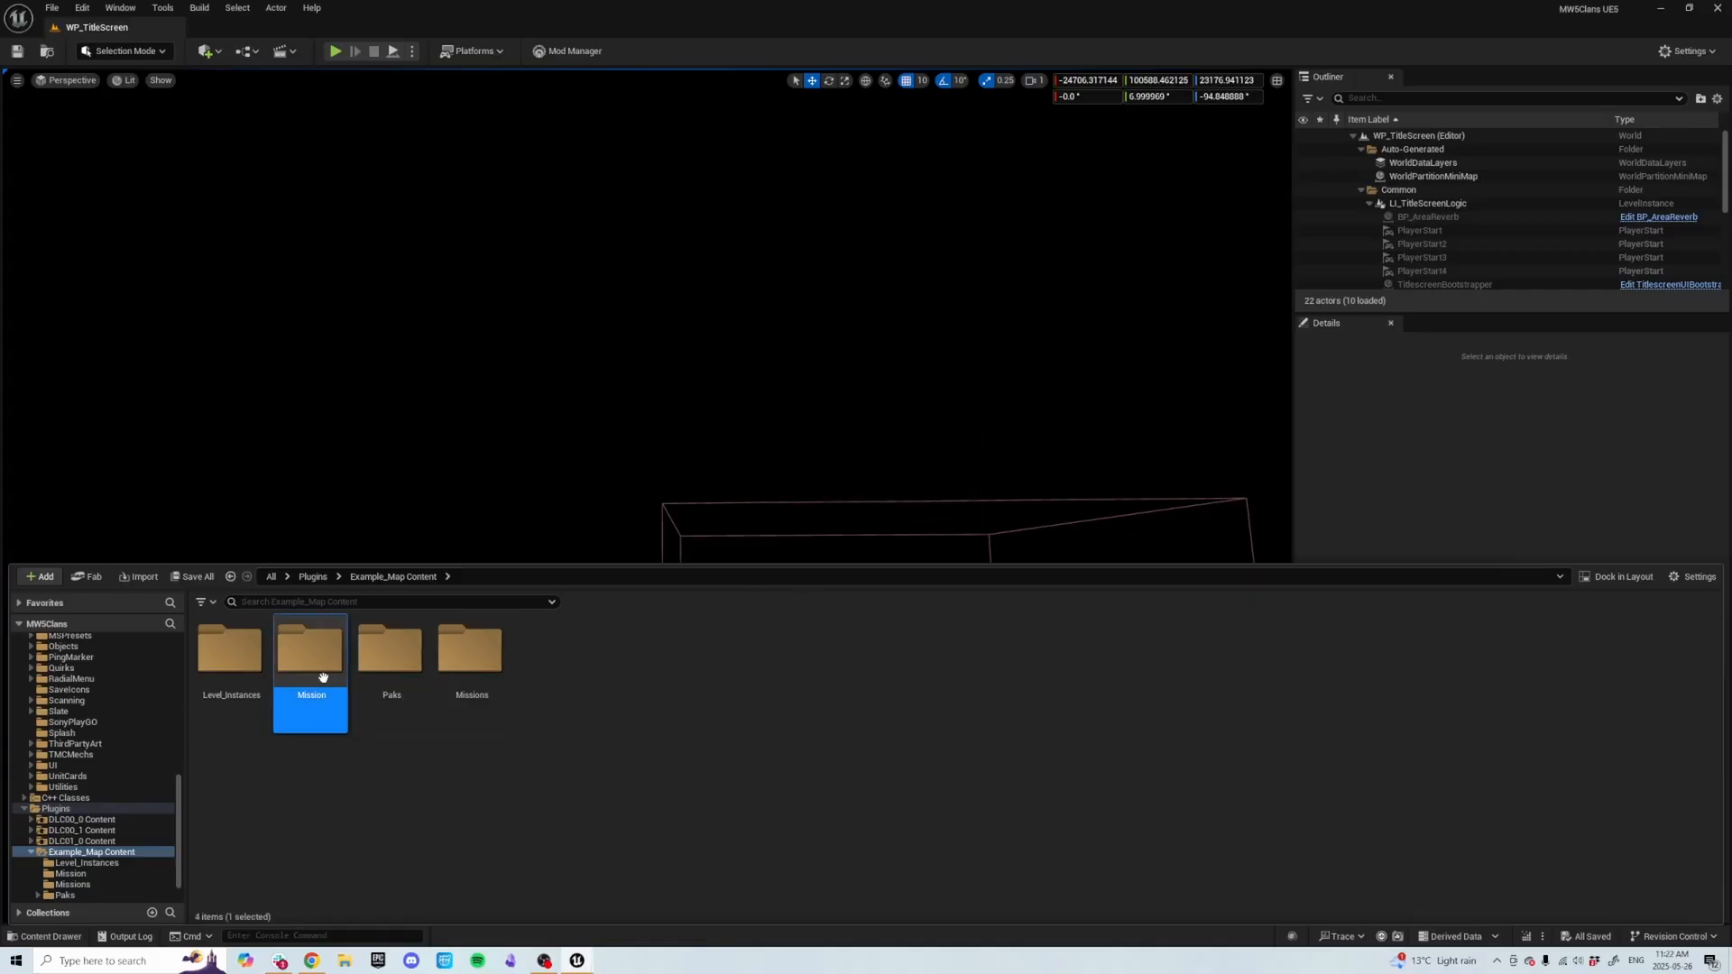
key("Delete")
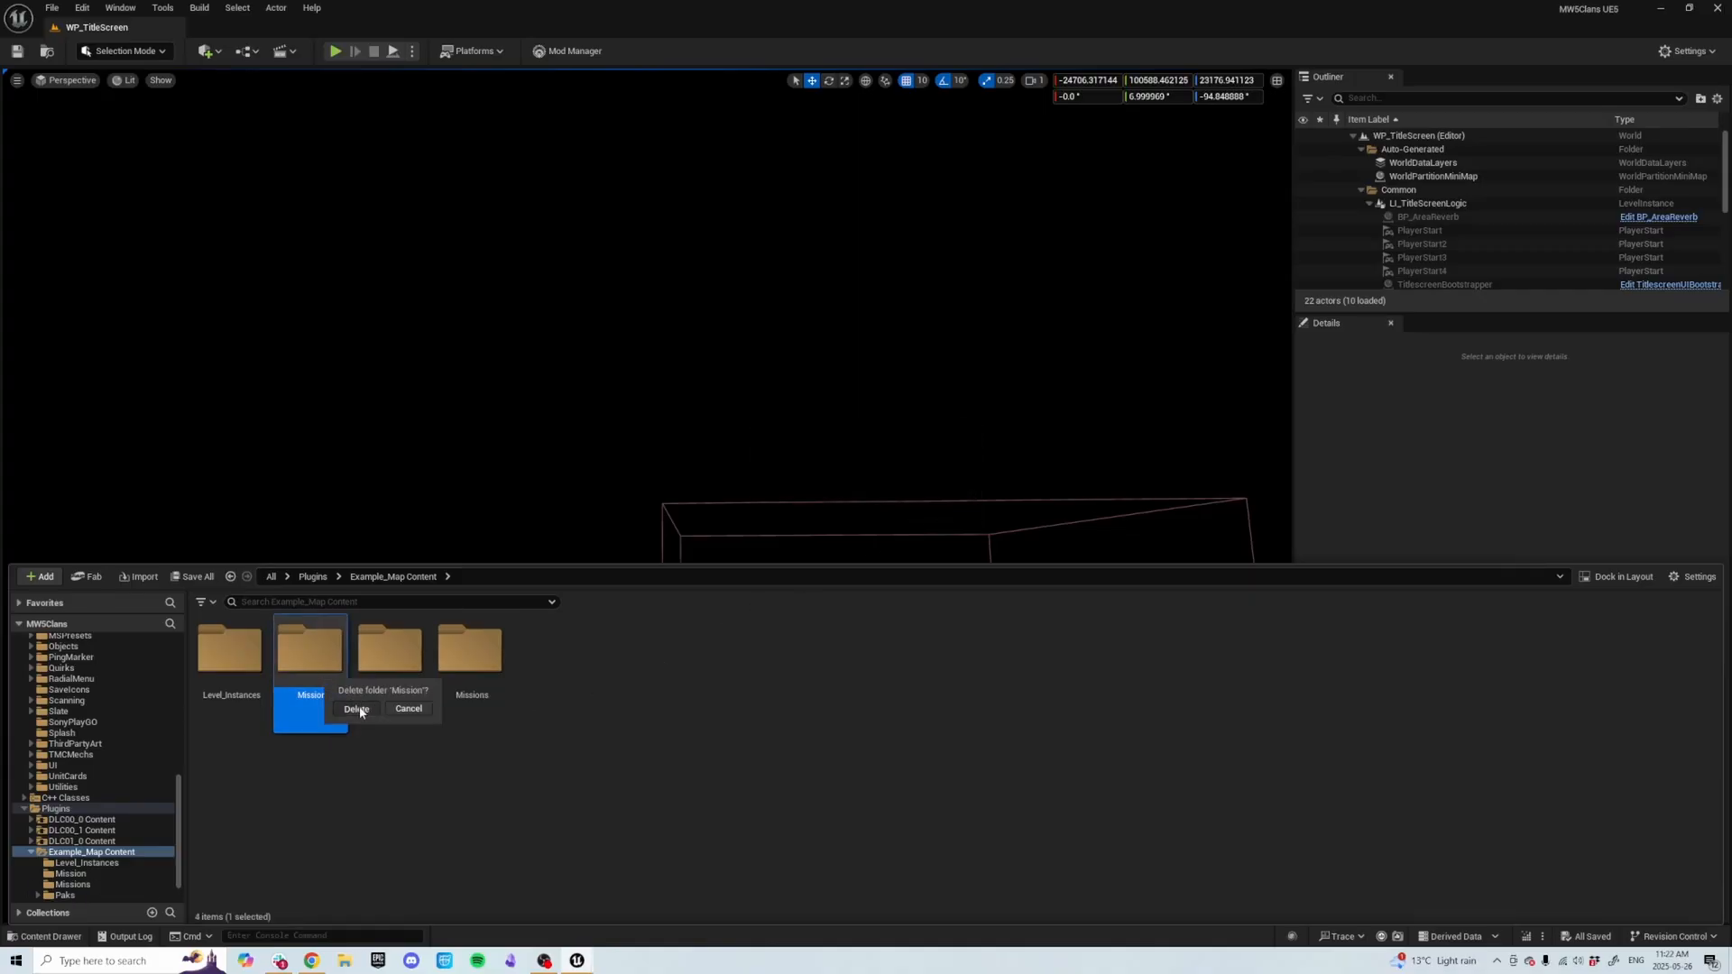
left_click(357, 710)
Create a new level asset named Lvl_ModMission in Example_Map Content and save it.
right_click(464, 701)
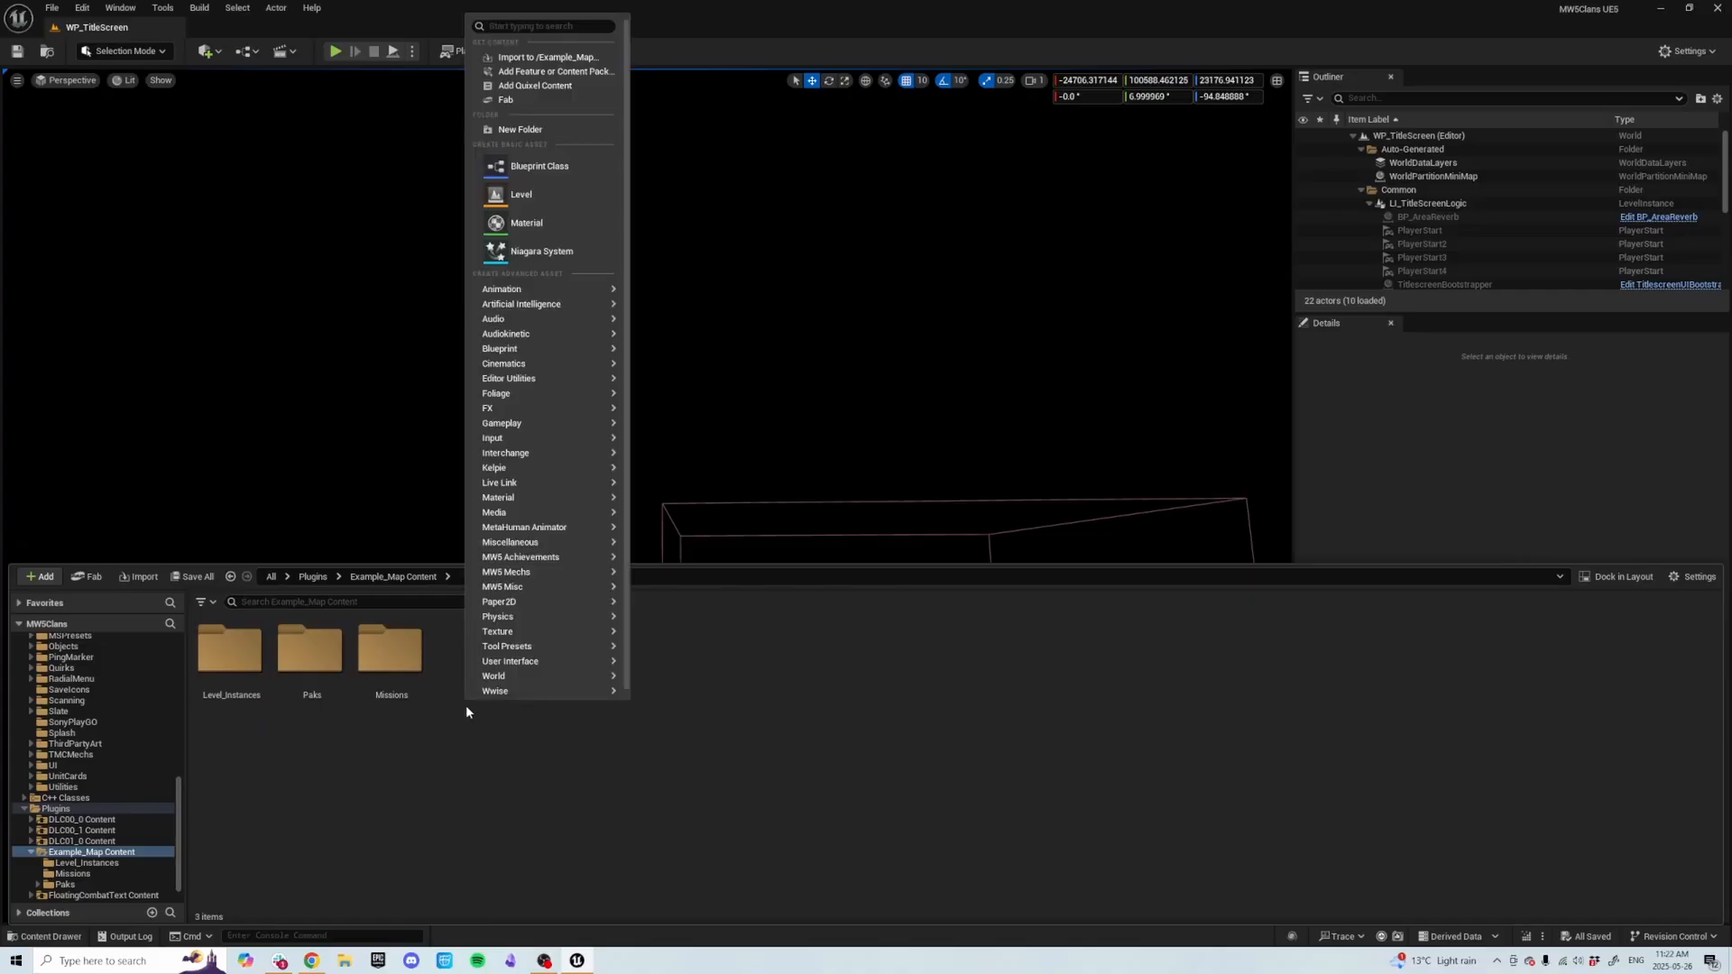
left_click(529, 199)
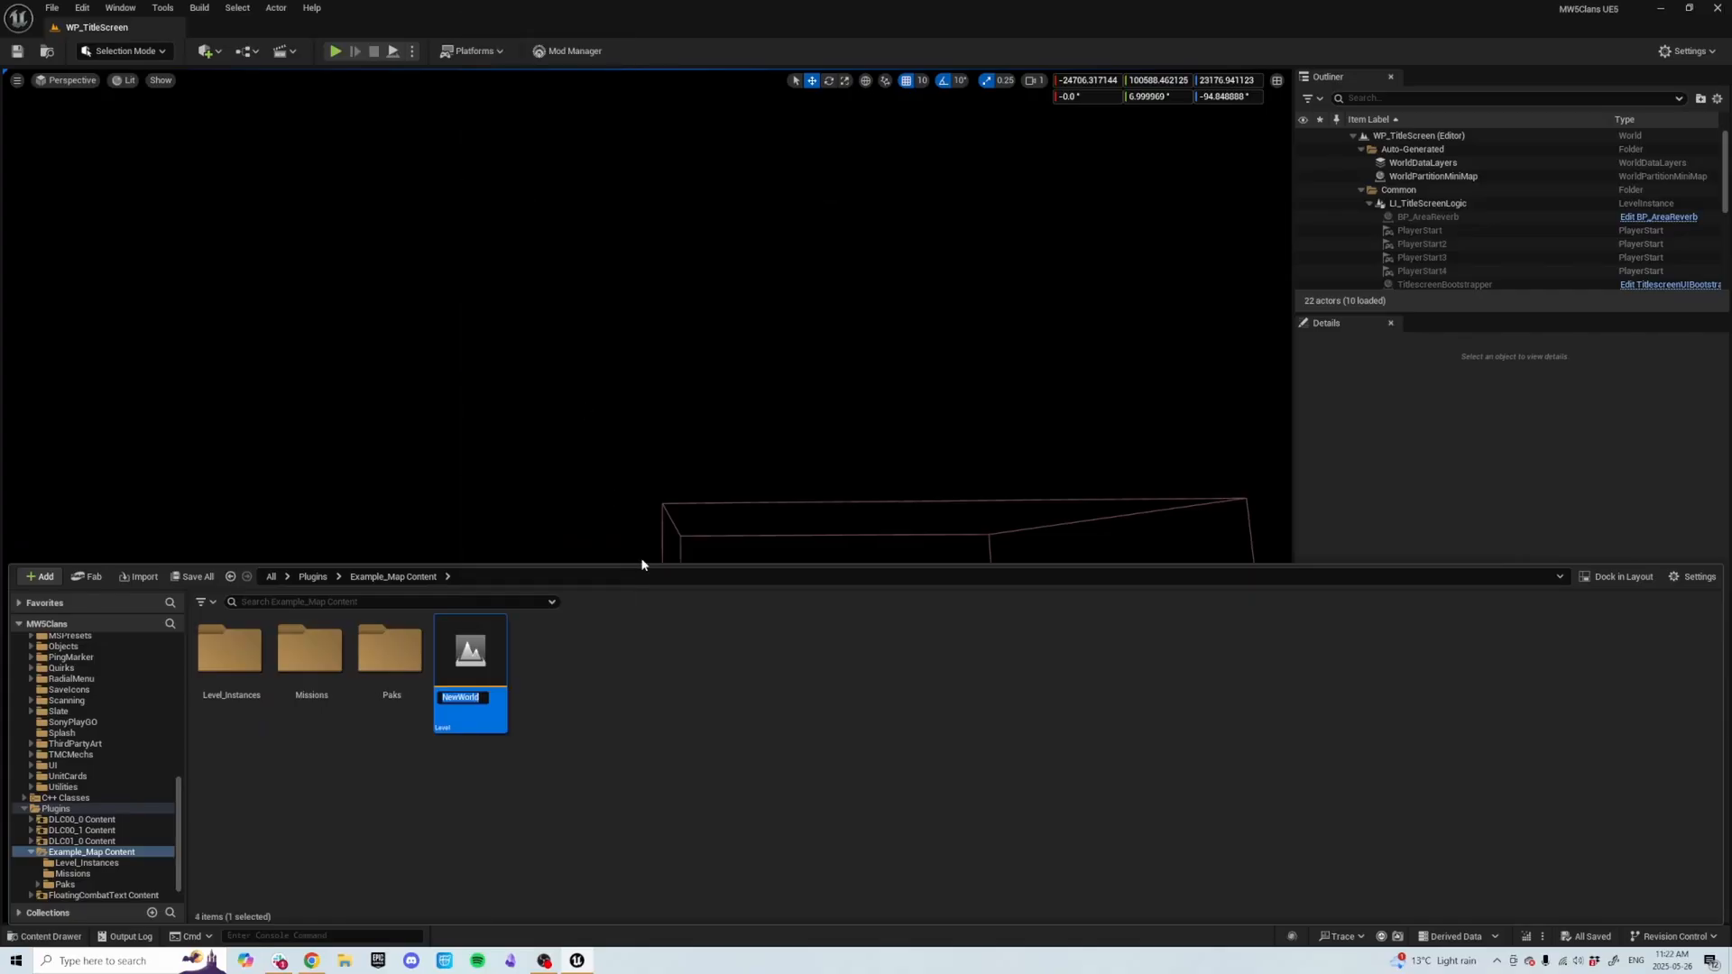
type("L")
type("vl_ModMis")
type("sion")
key("Return")
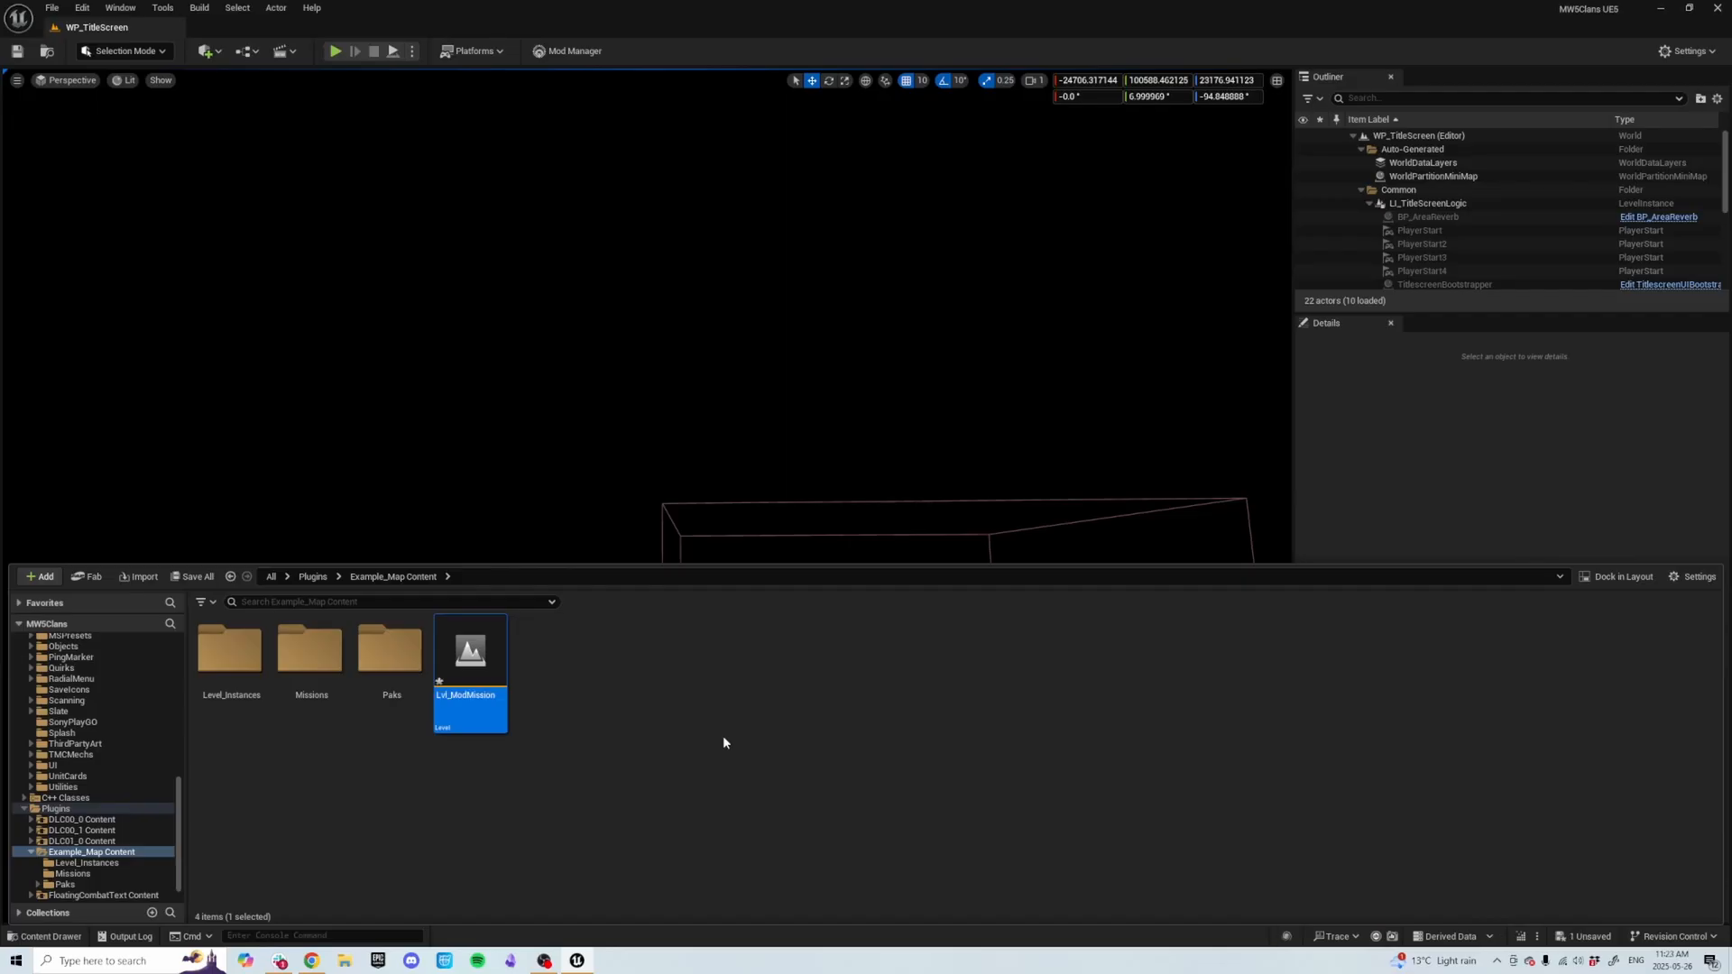
key("ctrl+s")
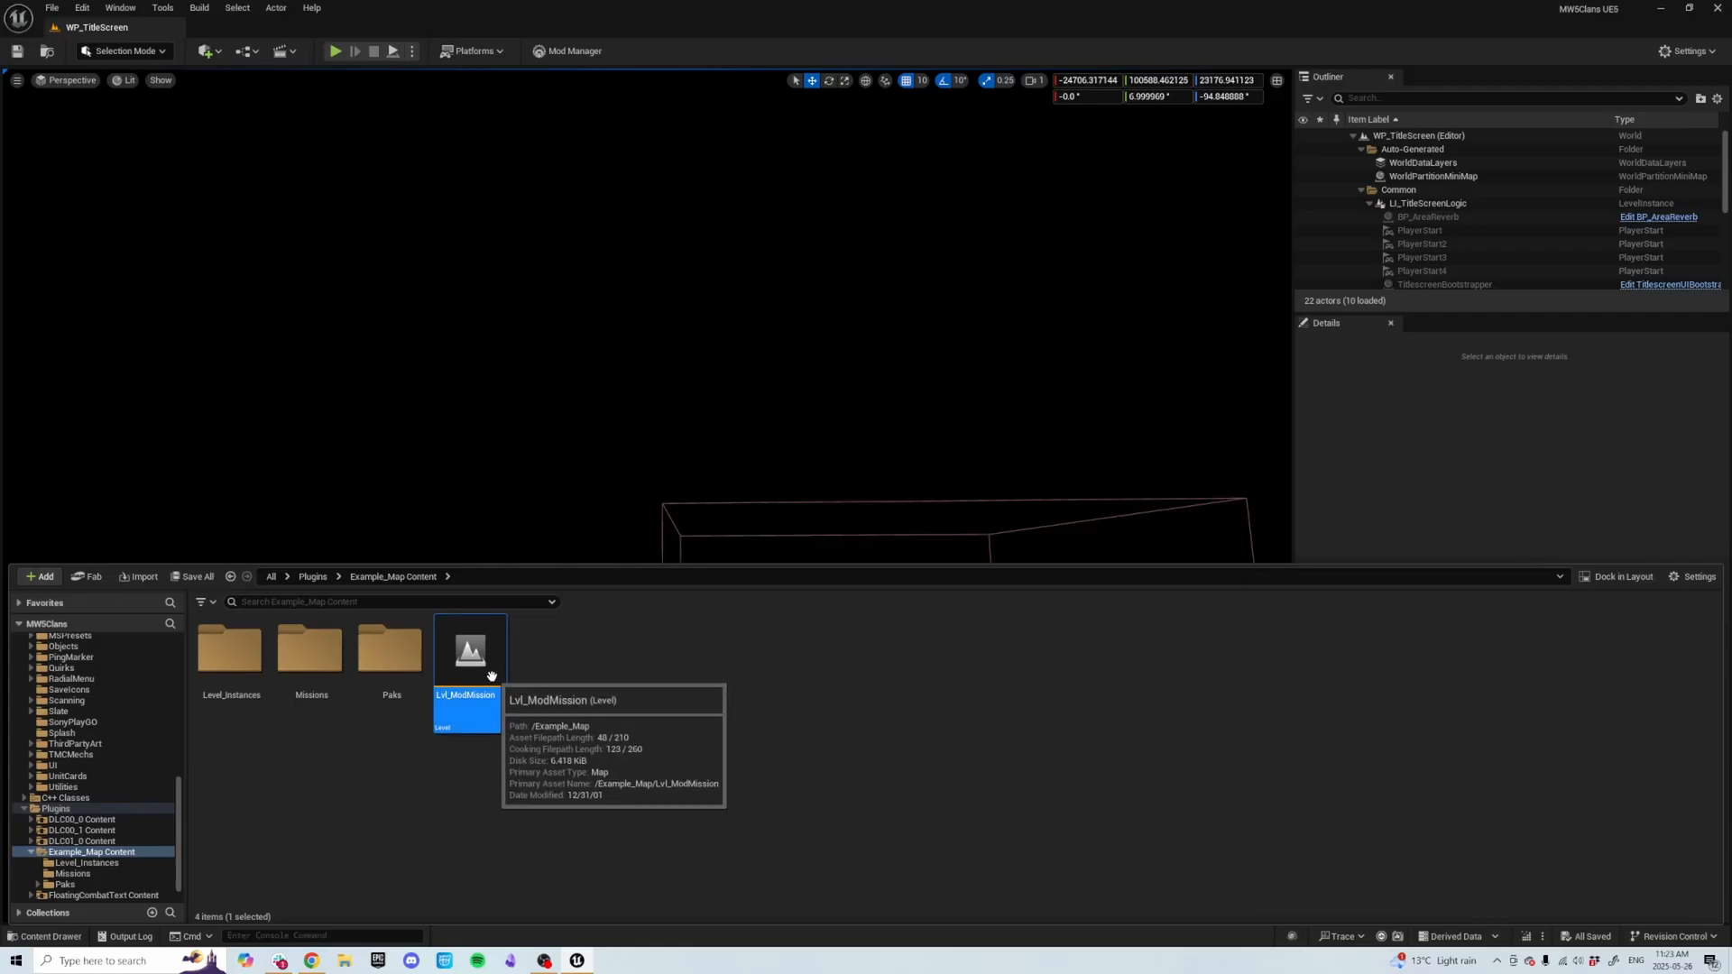
Open the Lvl_ModMission level in the editor.
double_click(492, 676)
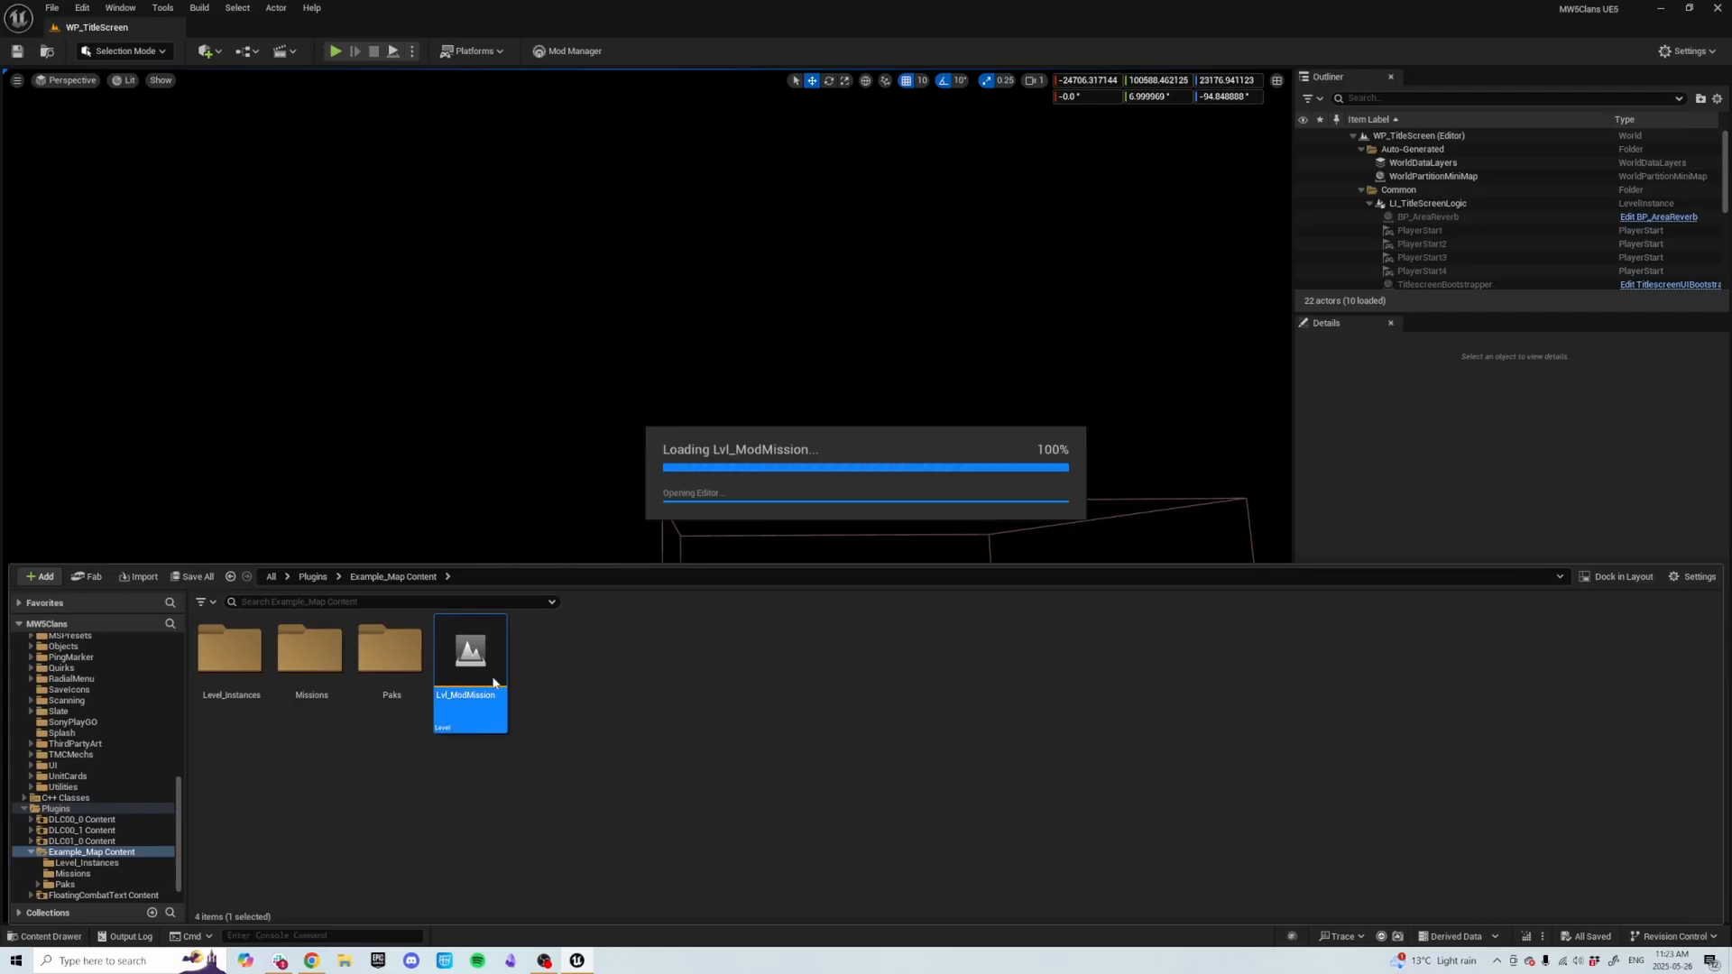
mouse_move(592, 377)
right_mouse_down()
mouse_move(584, 418)
mouse_move(591, 376)
right_mouse_up()
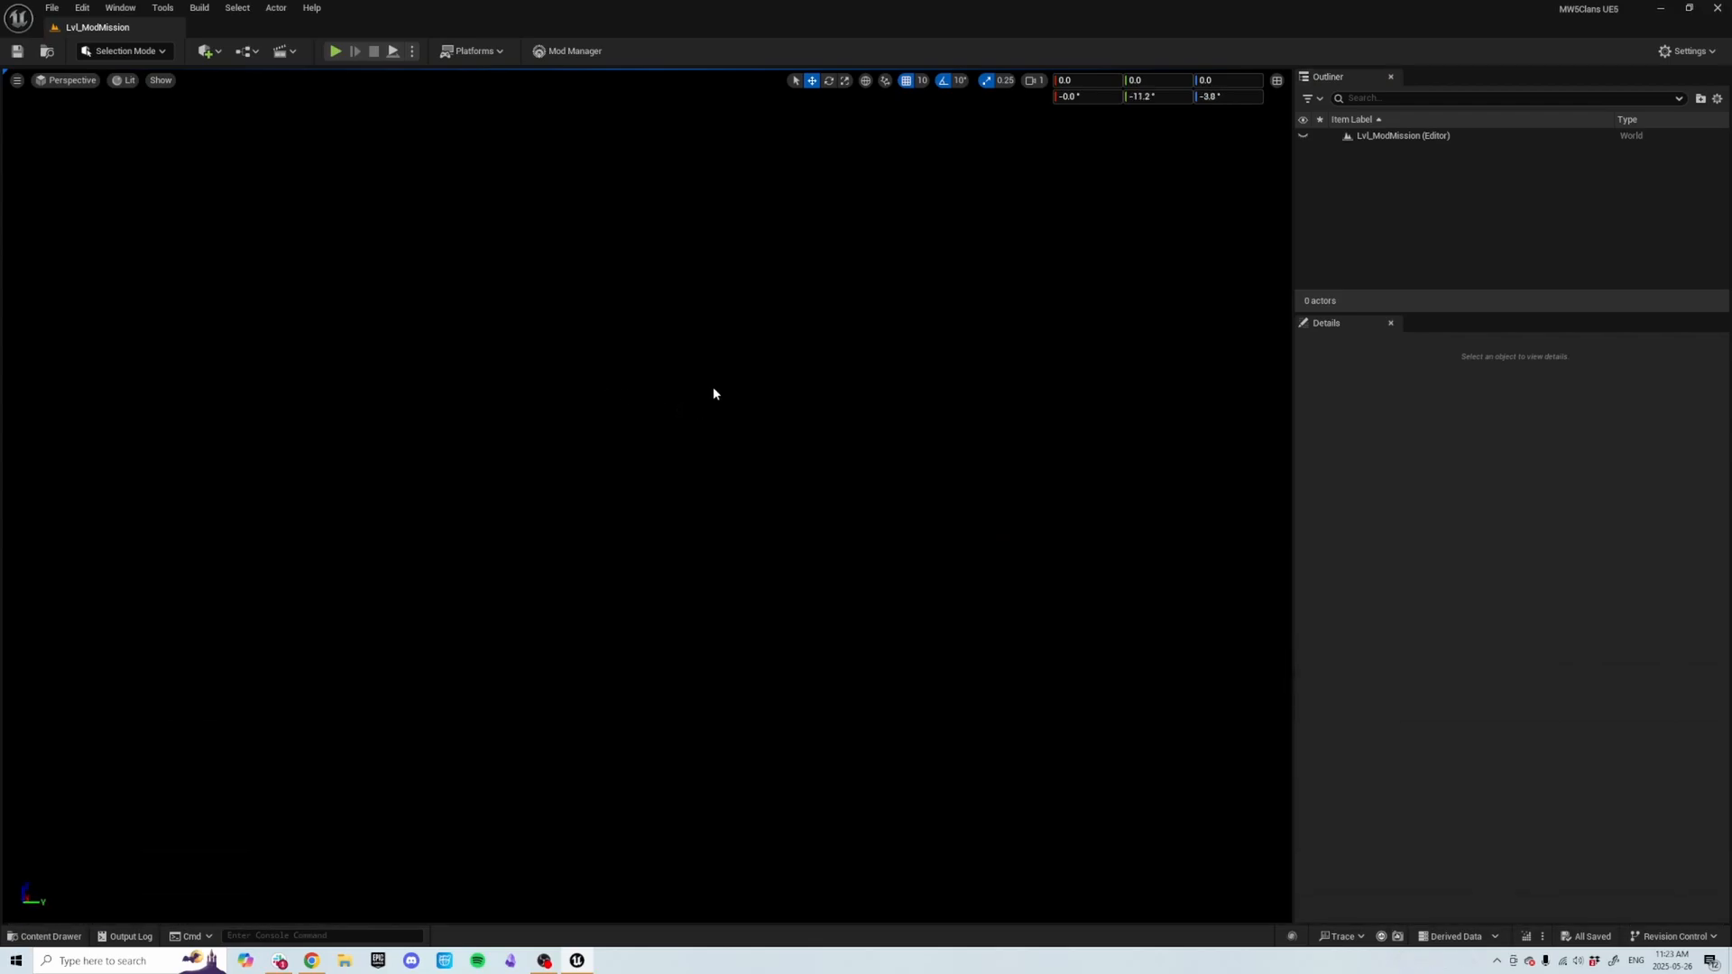
Open the Levels window and dock it as a tab beside the Outliner.
left_click(120, 8)
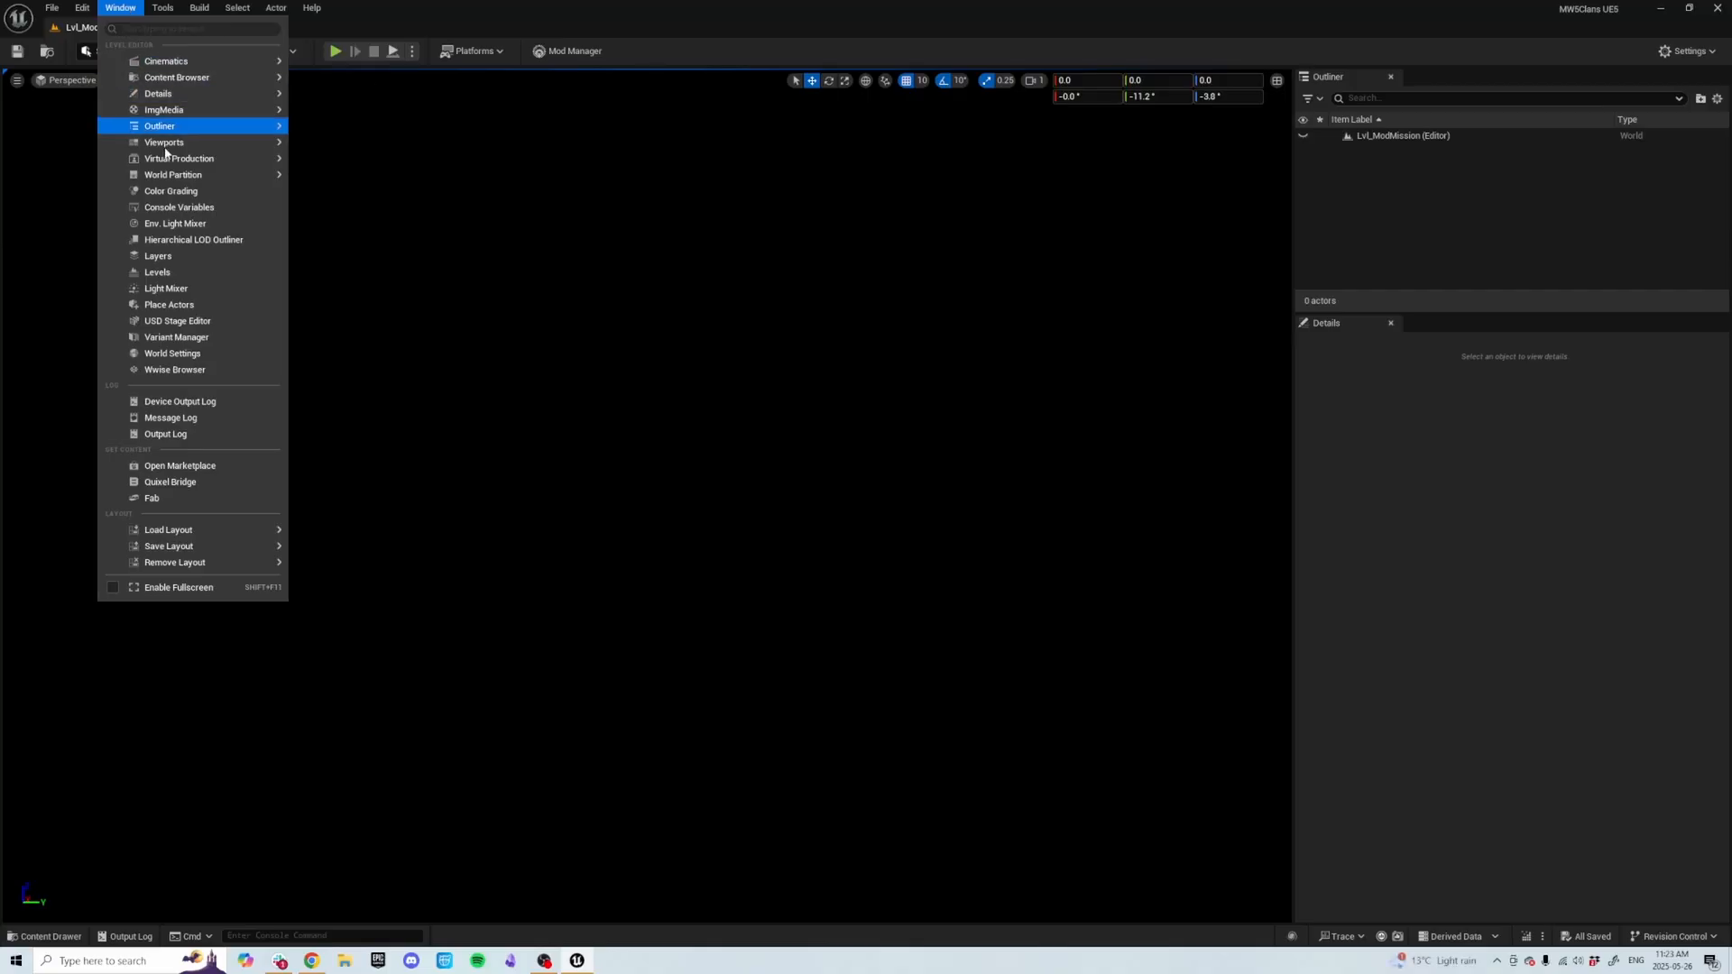
left_click(177, 271)
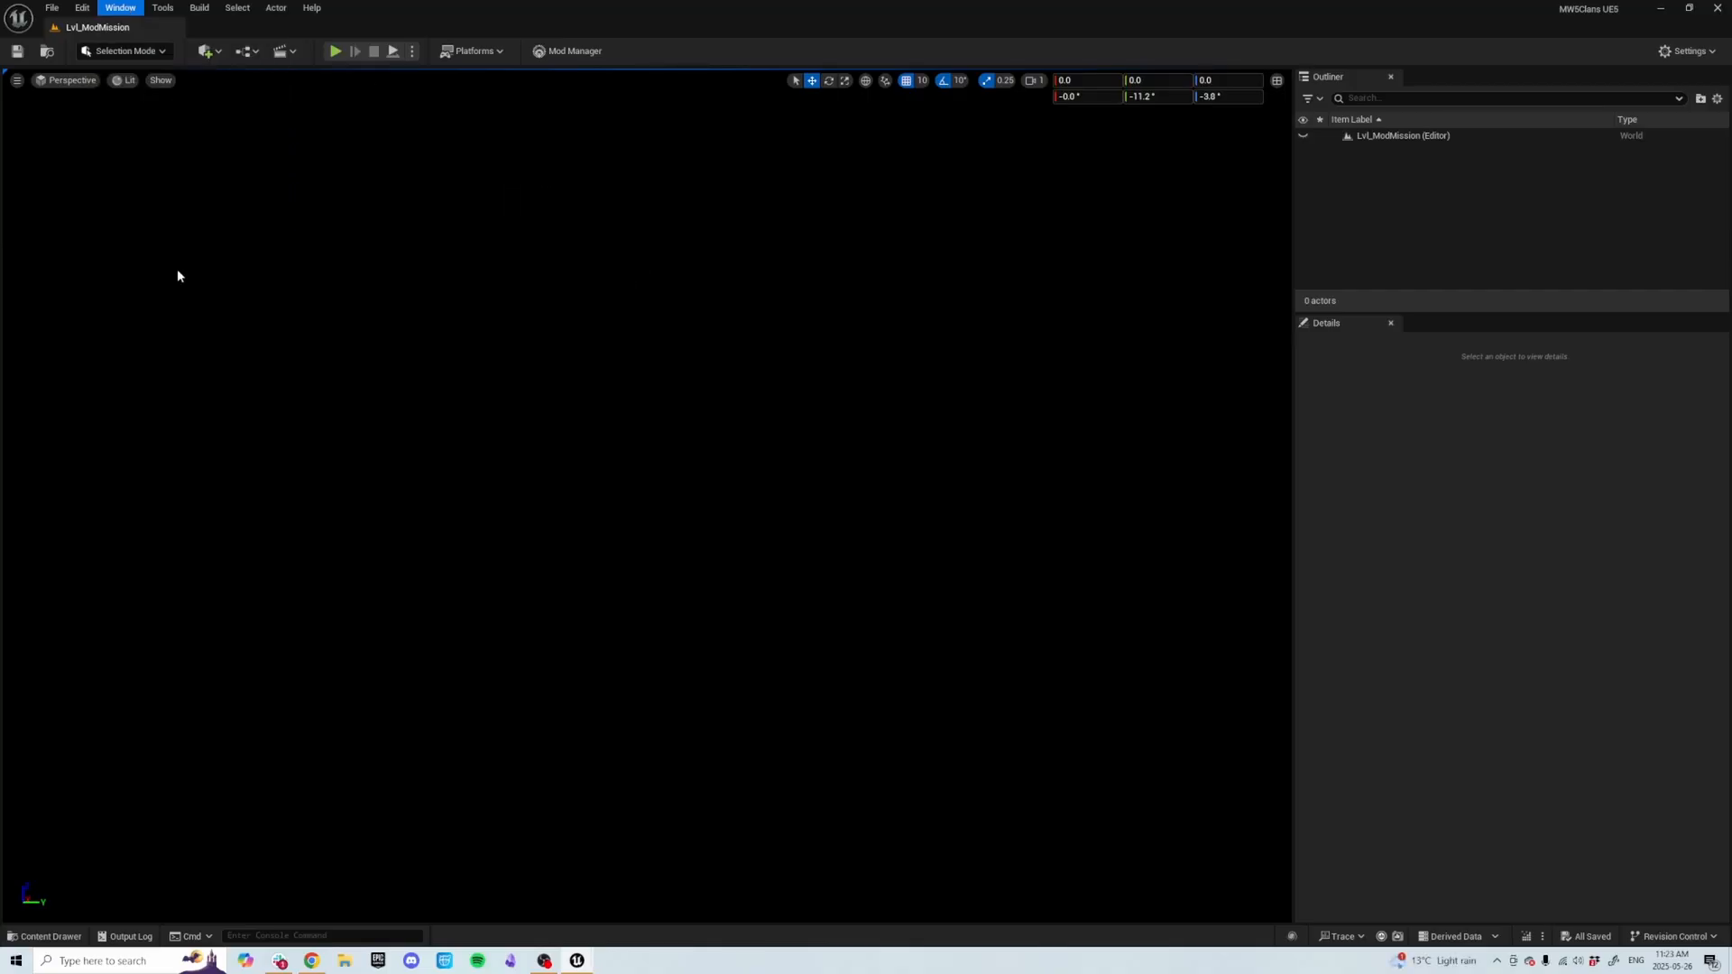
left_click_drag(626, 286, 1442, 79)
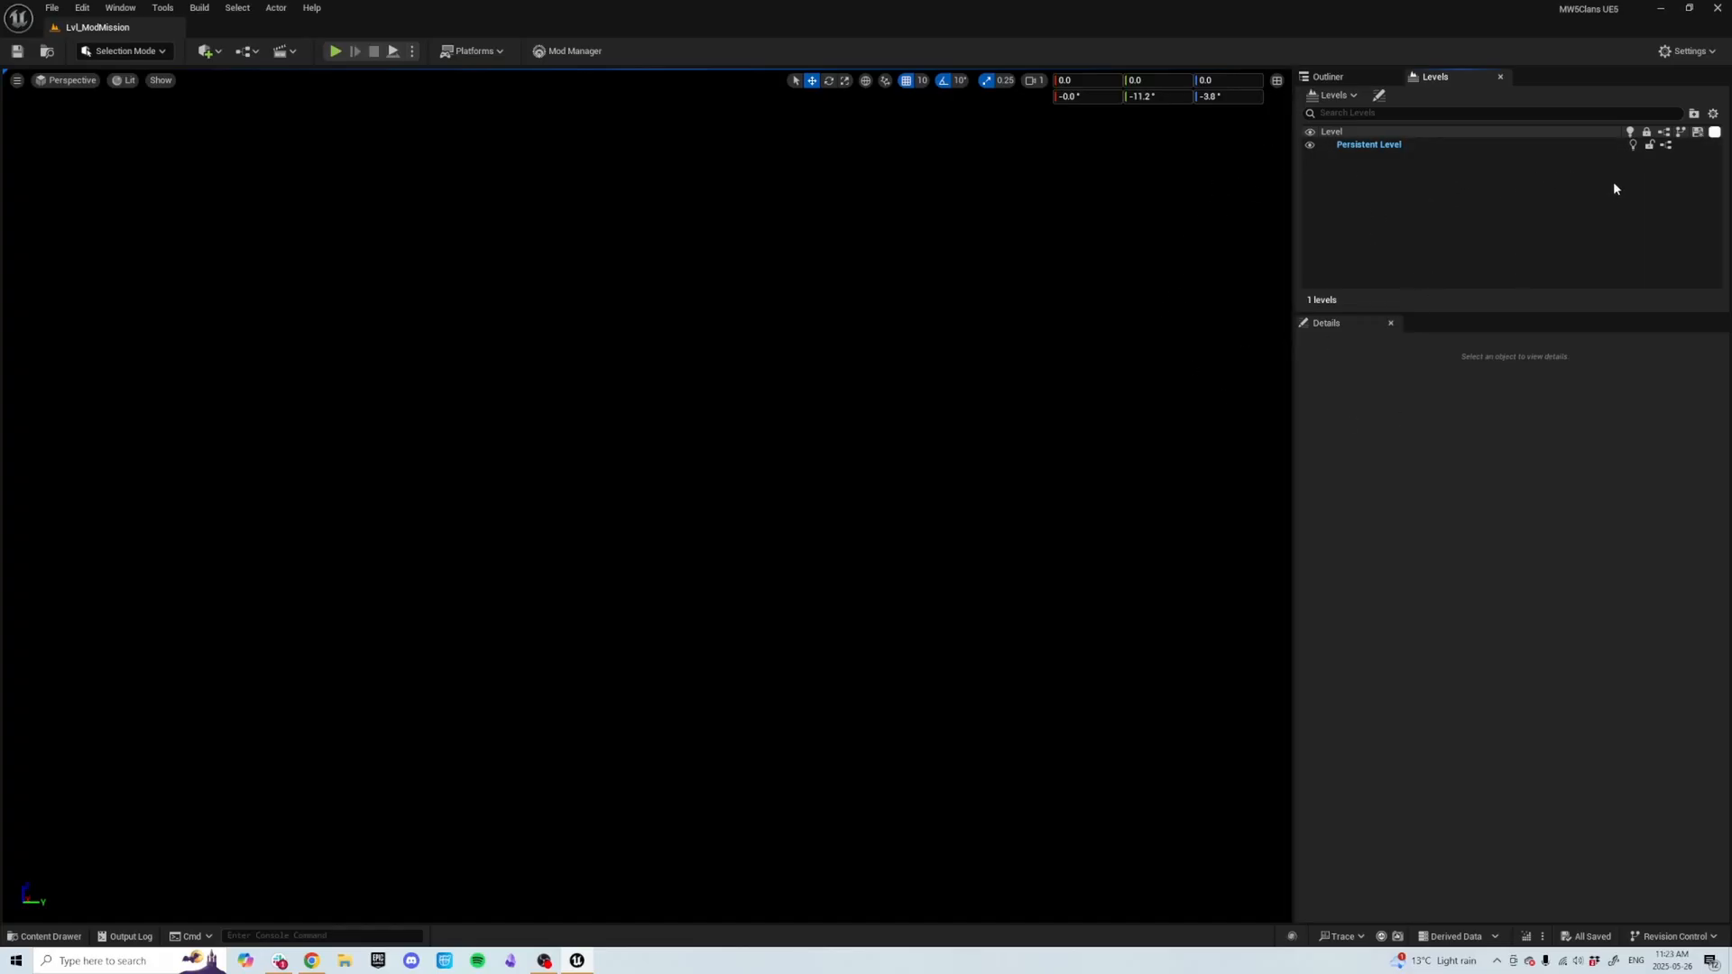
Add the existing L_Lighting_daytime_no_fog level as a sublevel, searching the game content for L_Light.
left_click(1353, 96)
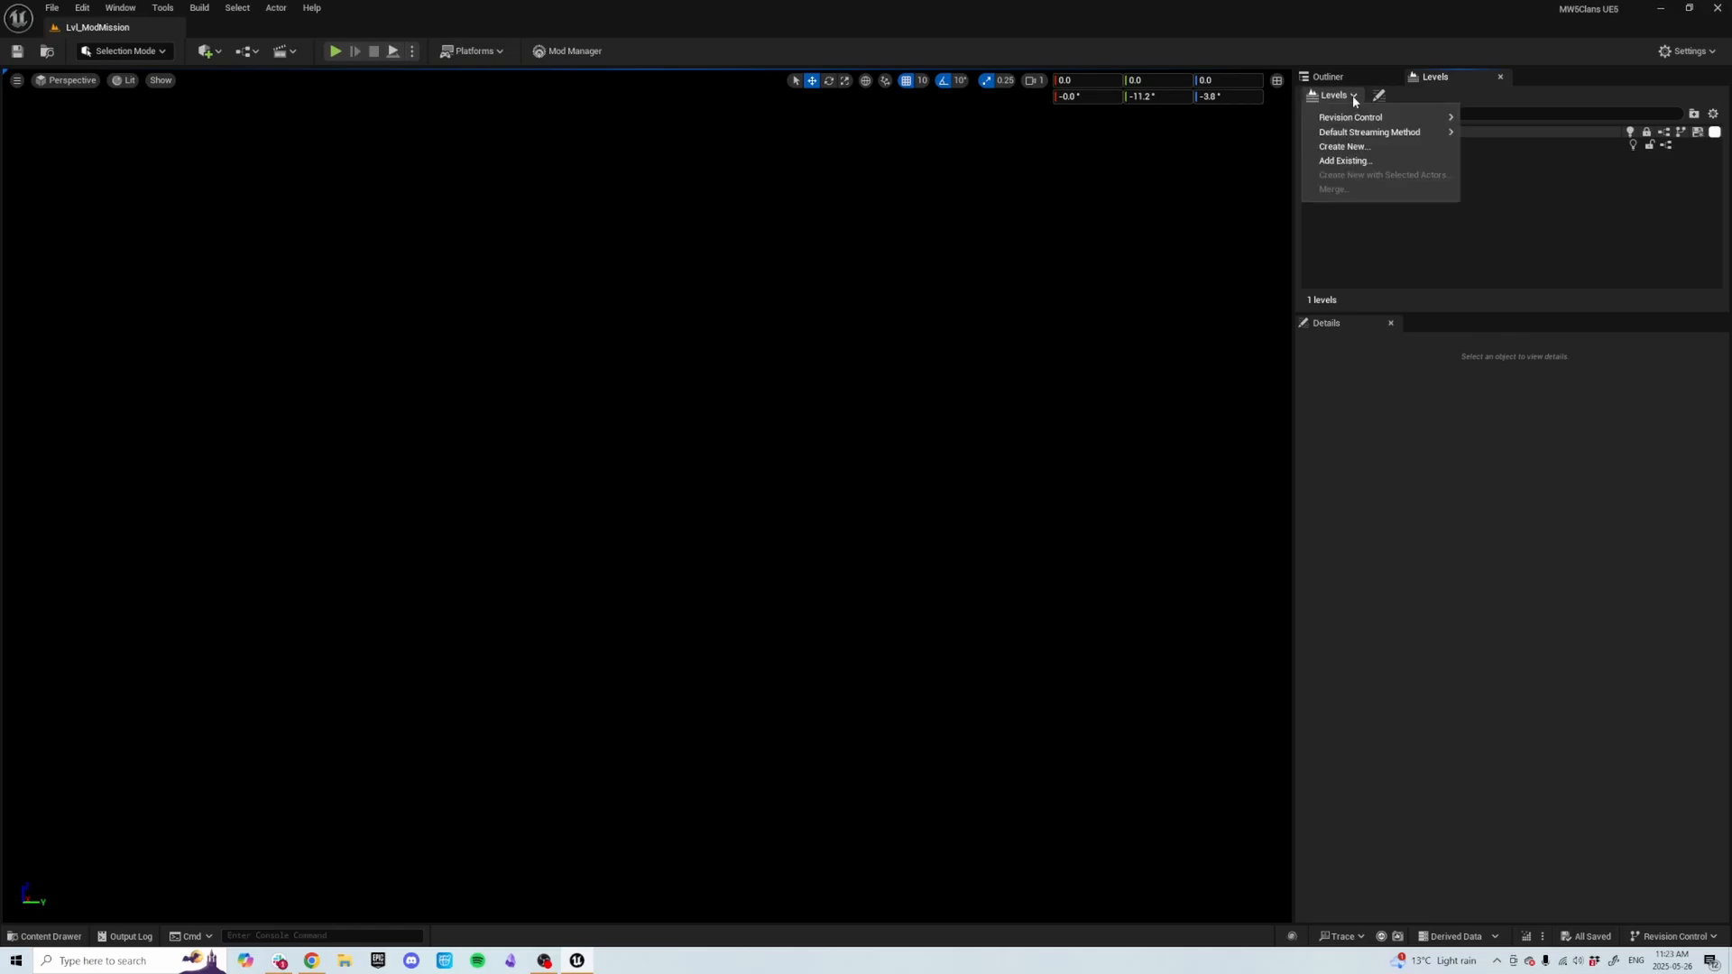
left_click(1357, 162)
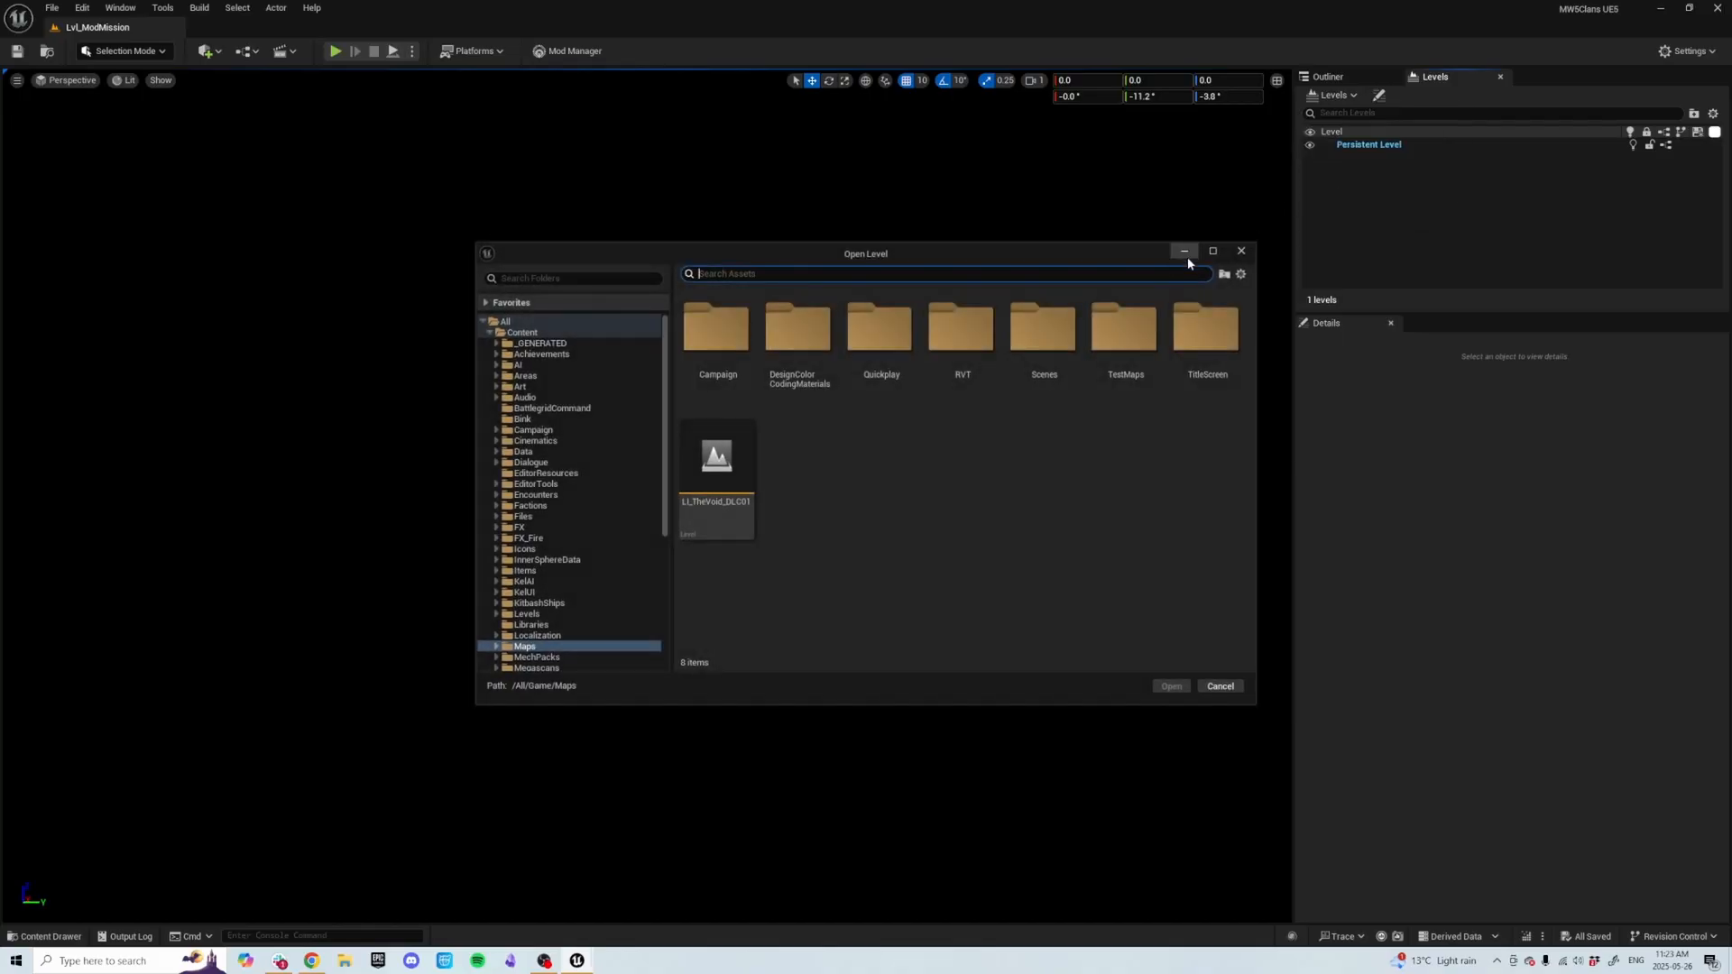
left_click(545, 336)
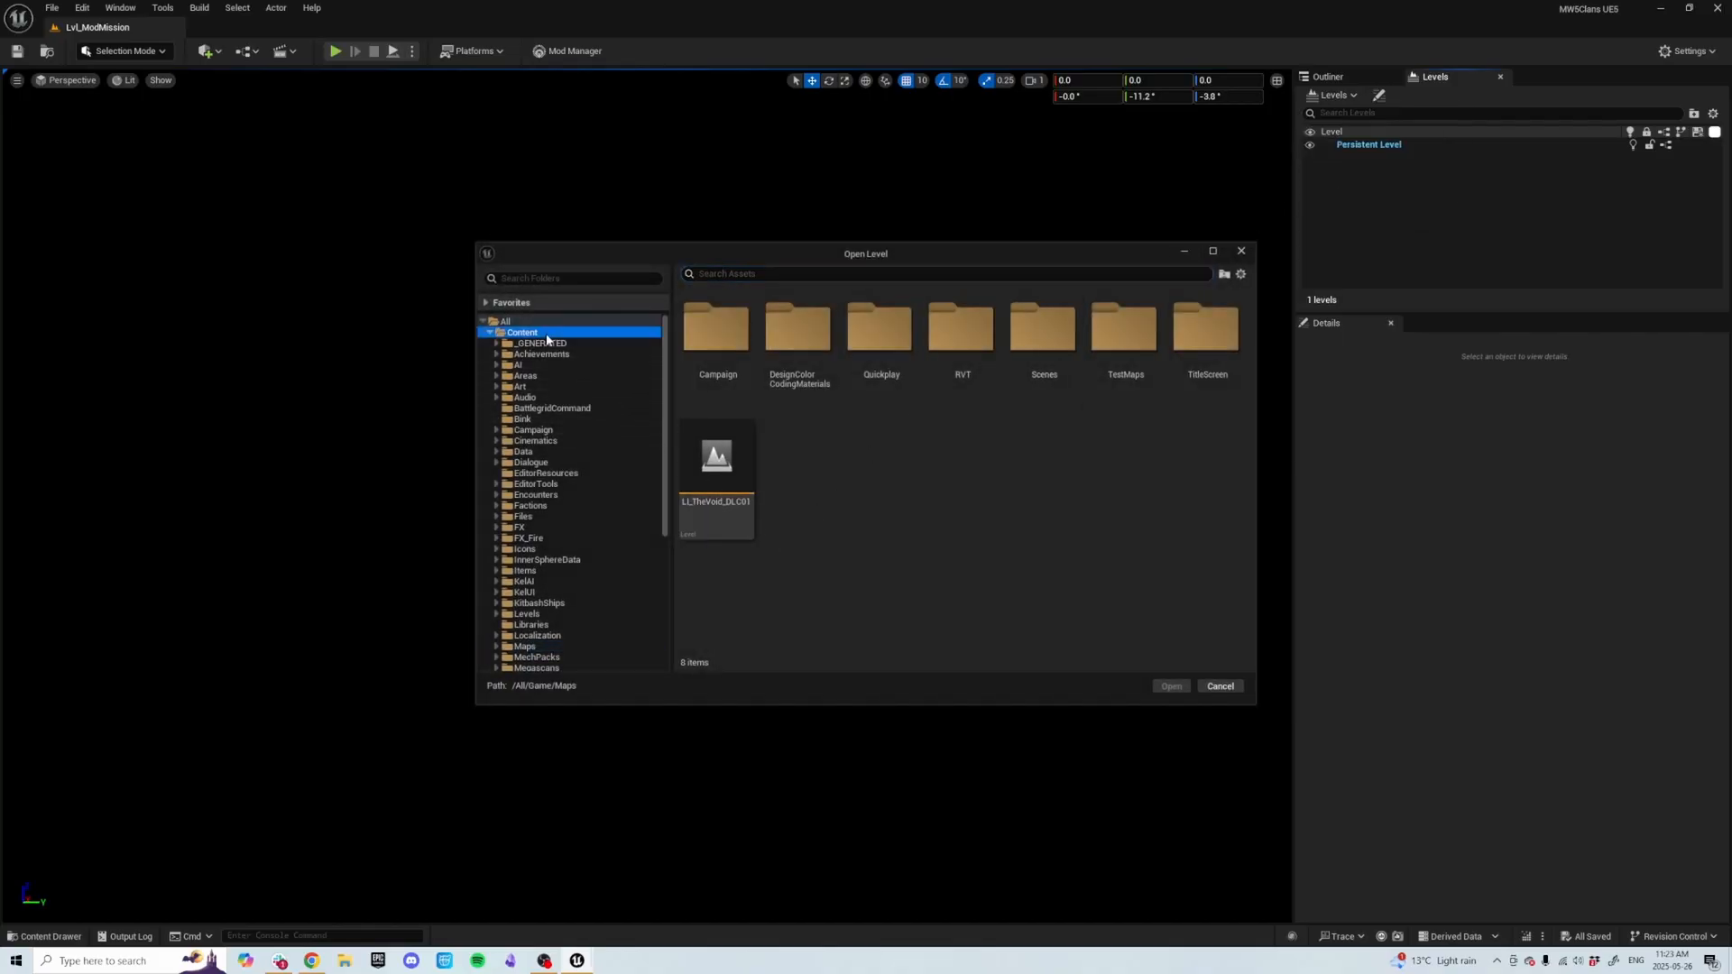
left_click(740, 274)
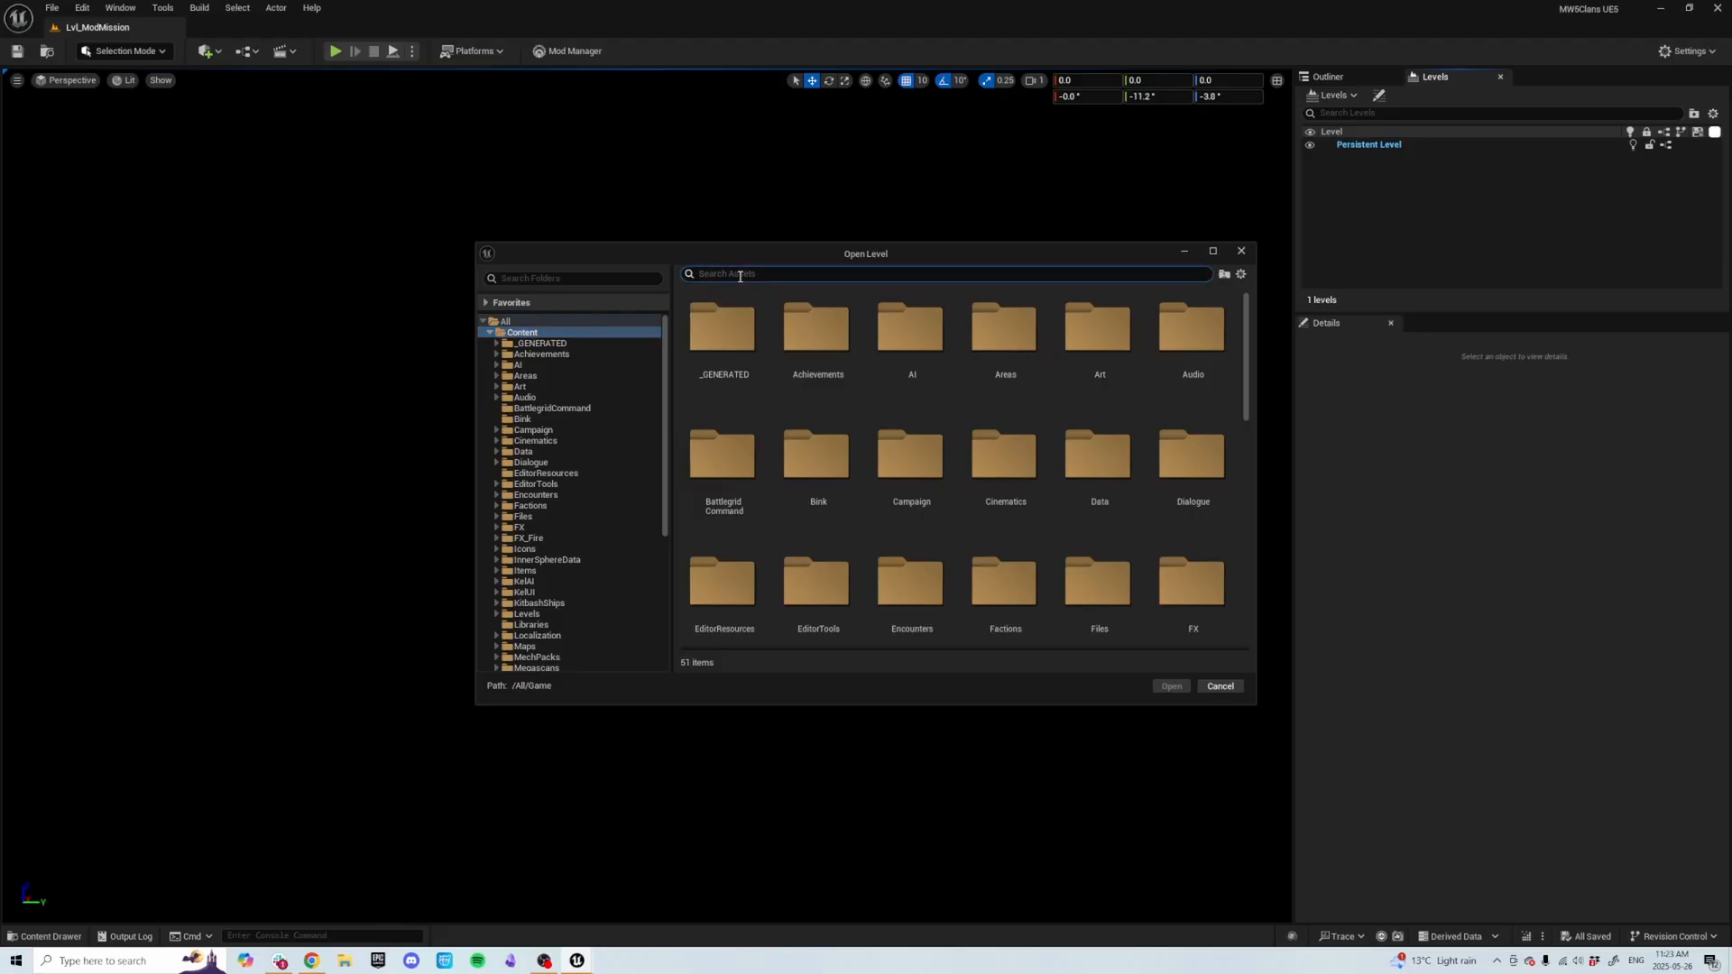
type("L_Light")
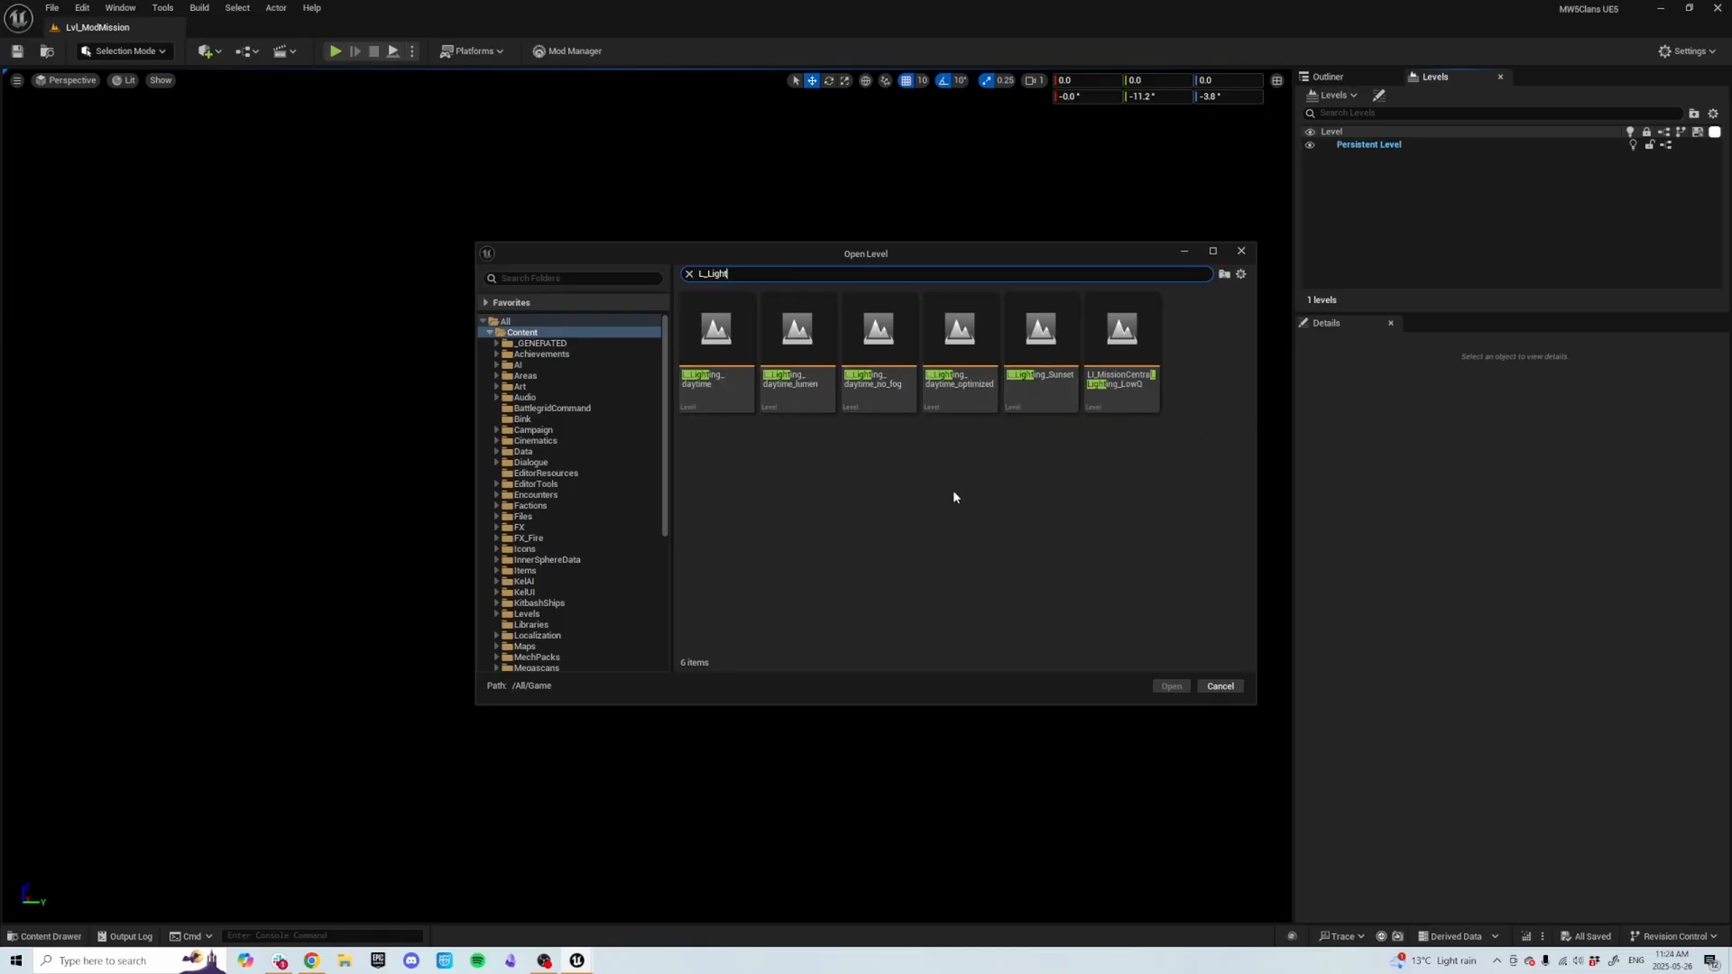
left_click(889, 354)
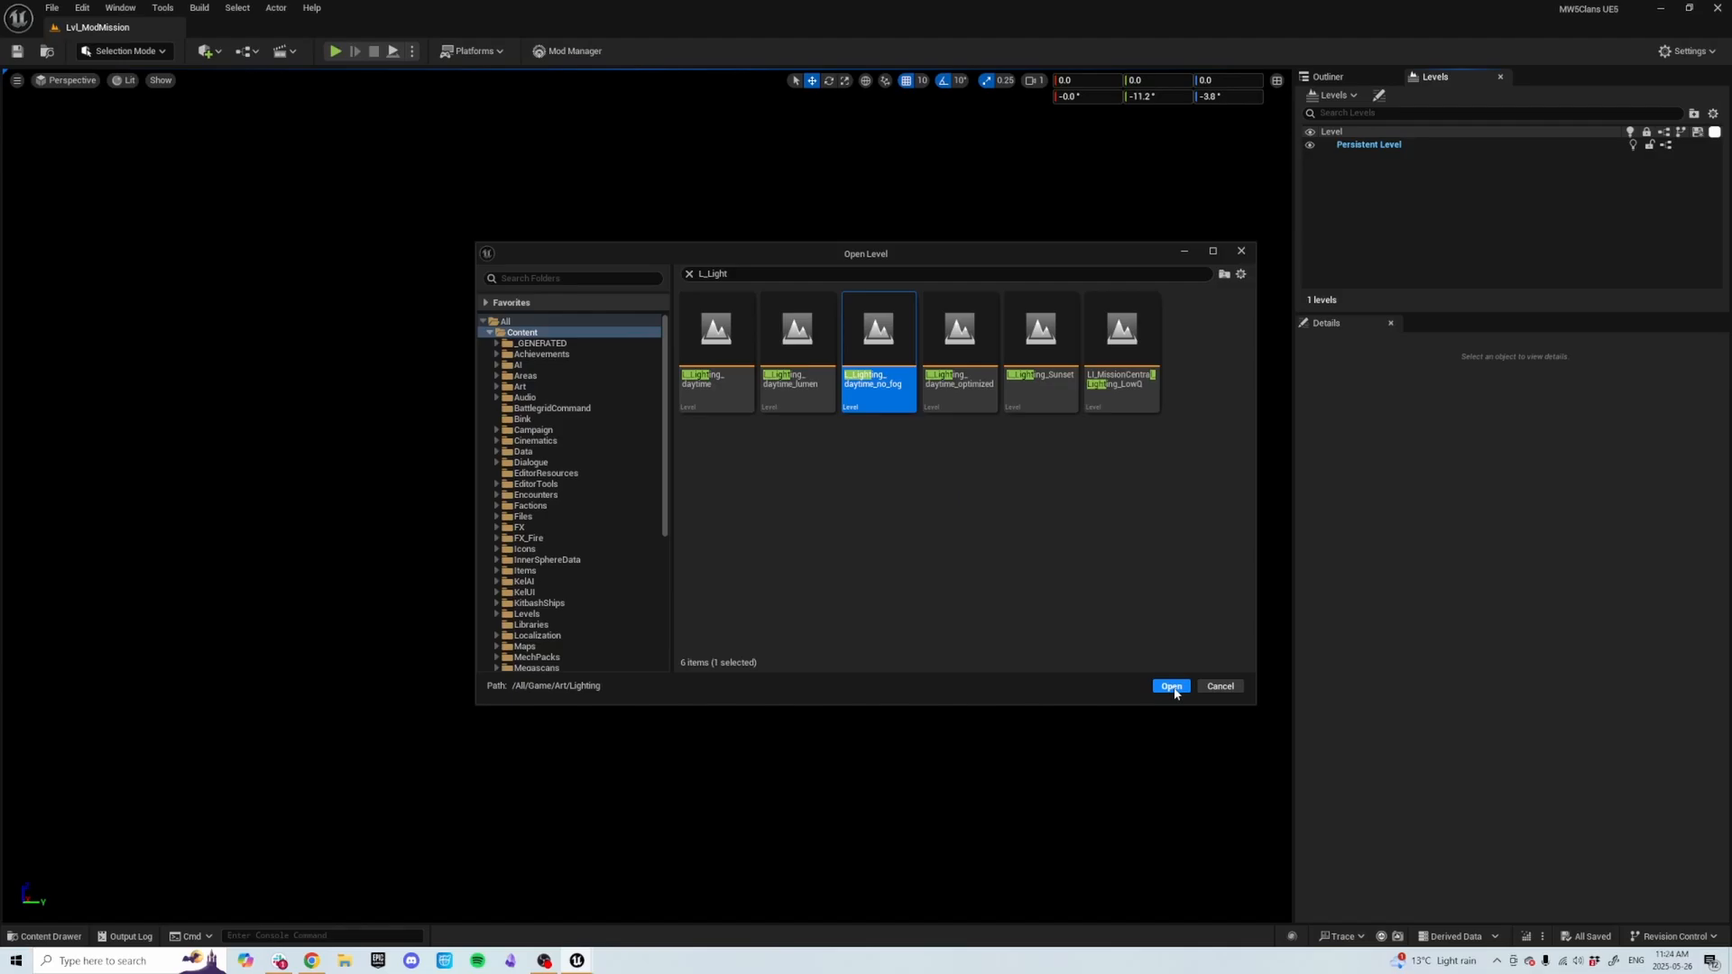
left_click(1175, 692)
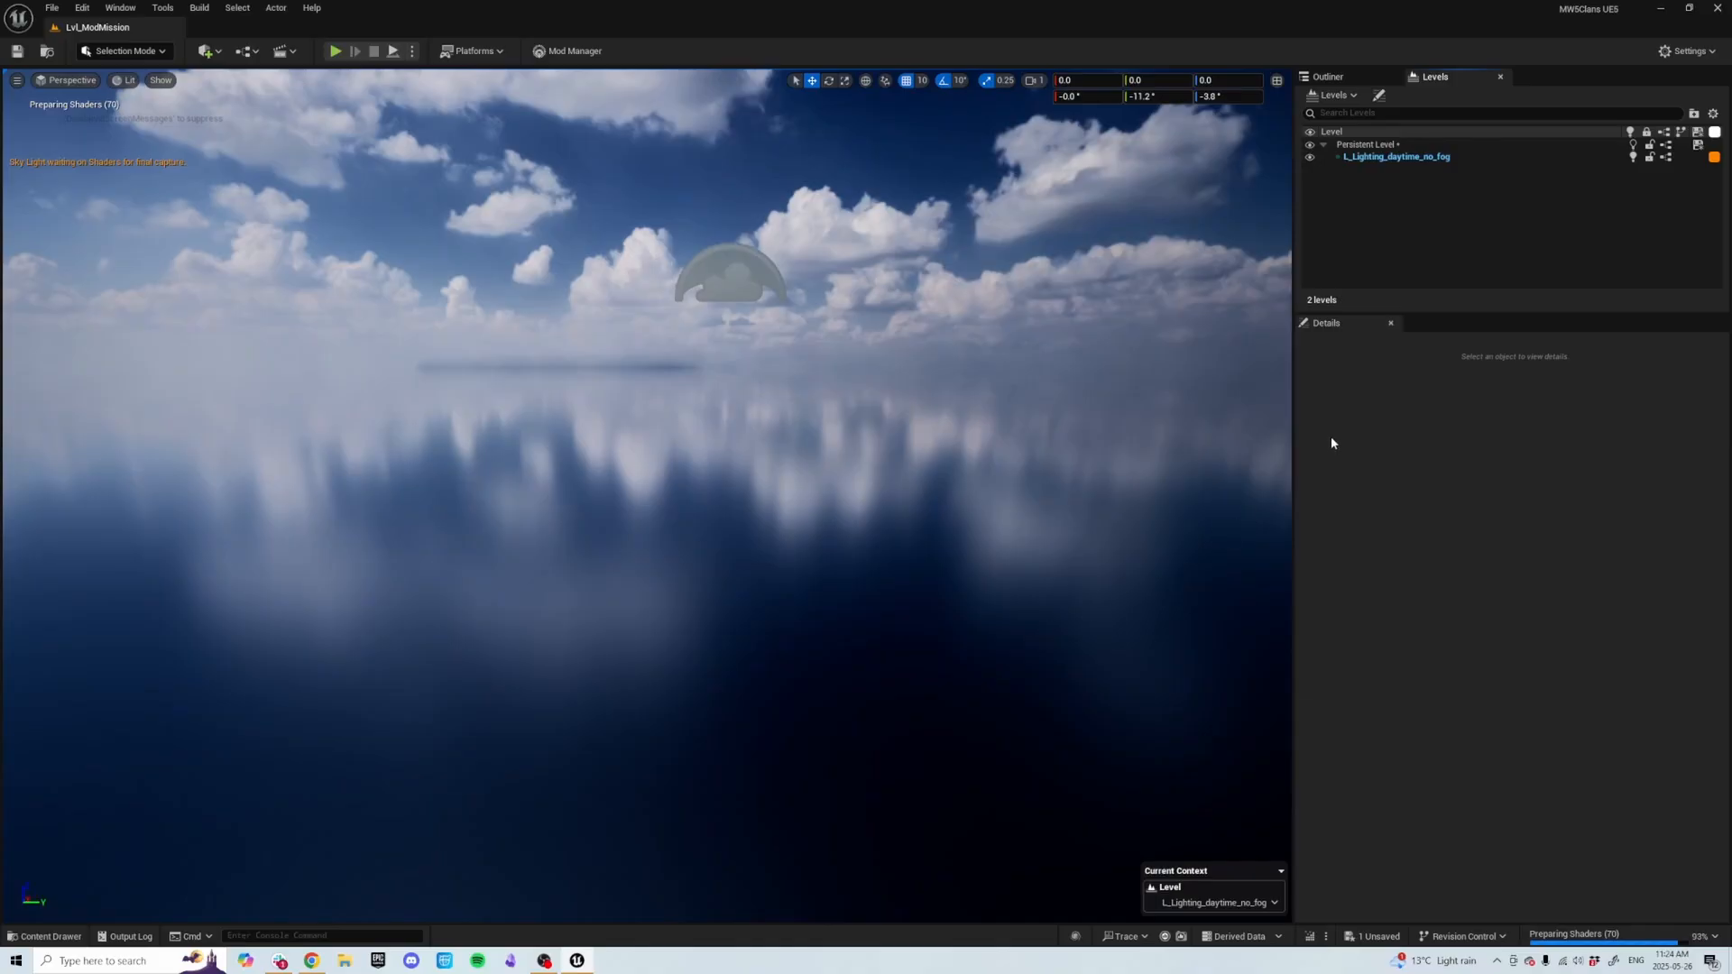
right_click_drag(882, 475, 652, 461)
key("e")
right_click_drag(445, 491, 924, 509)
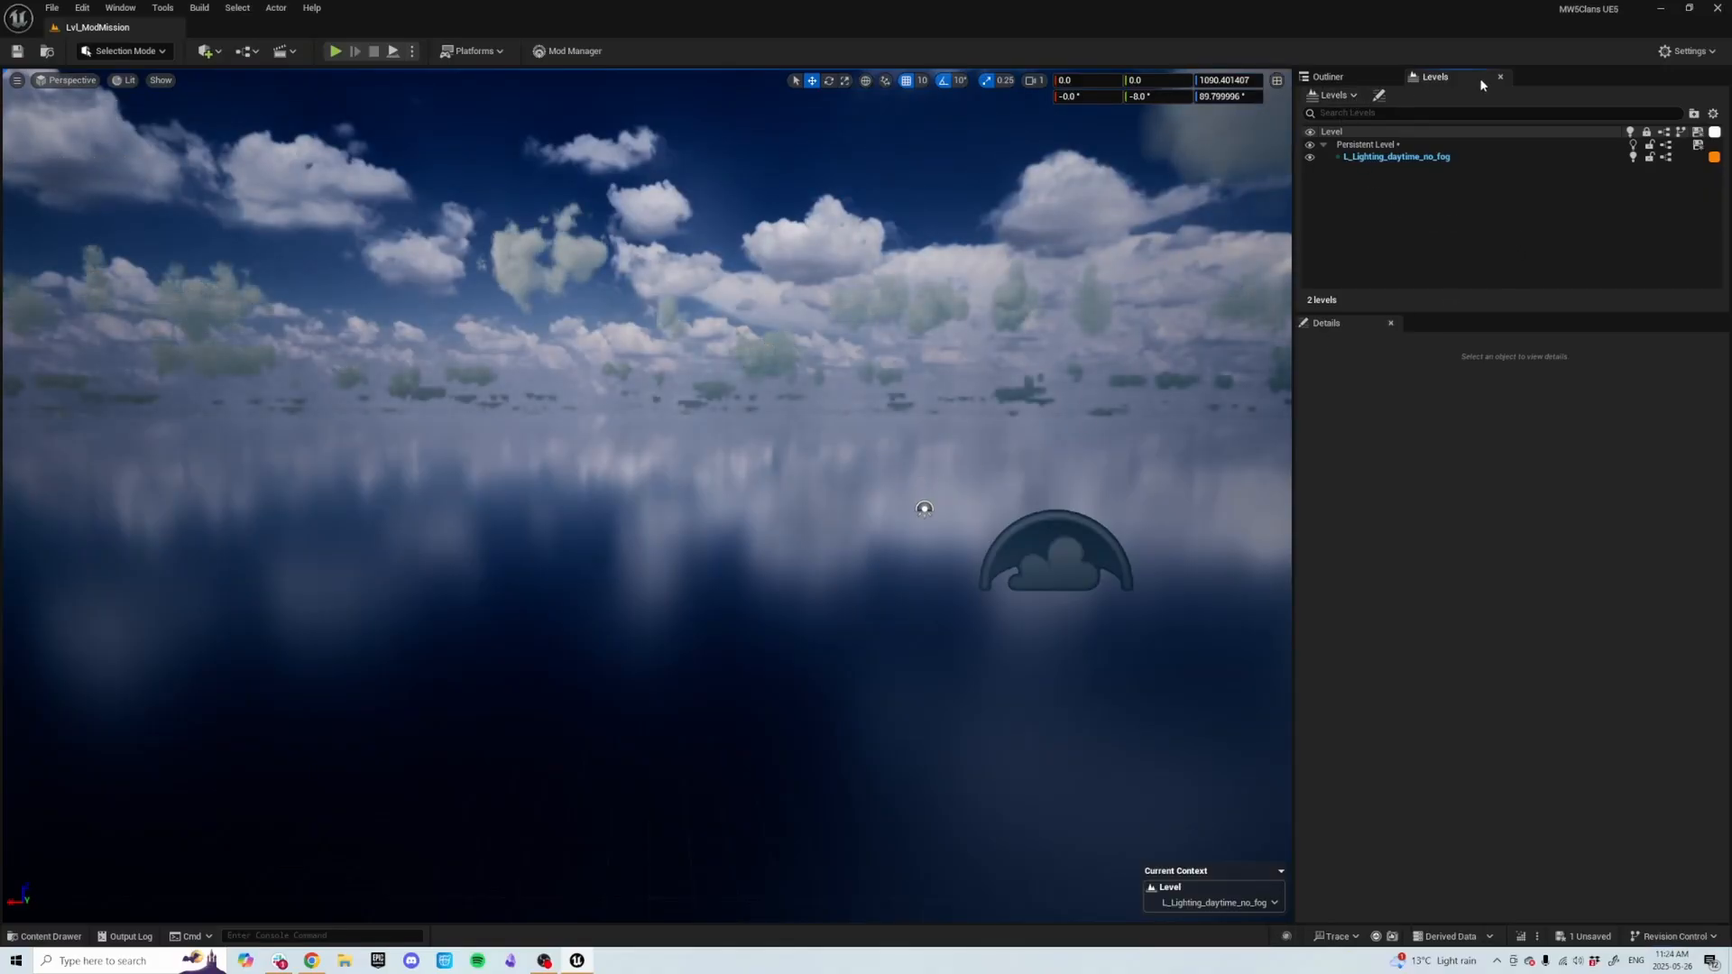
Create a new Empty Level sublevel from the Levels window.
left_click(1333, 95)
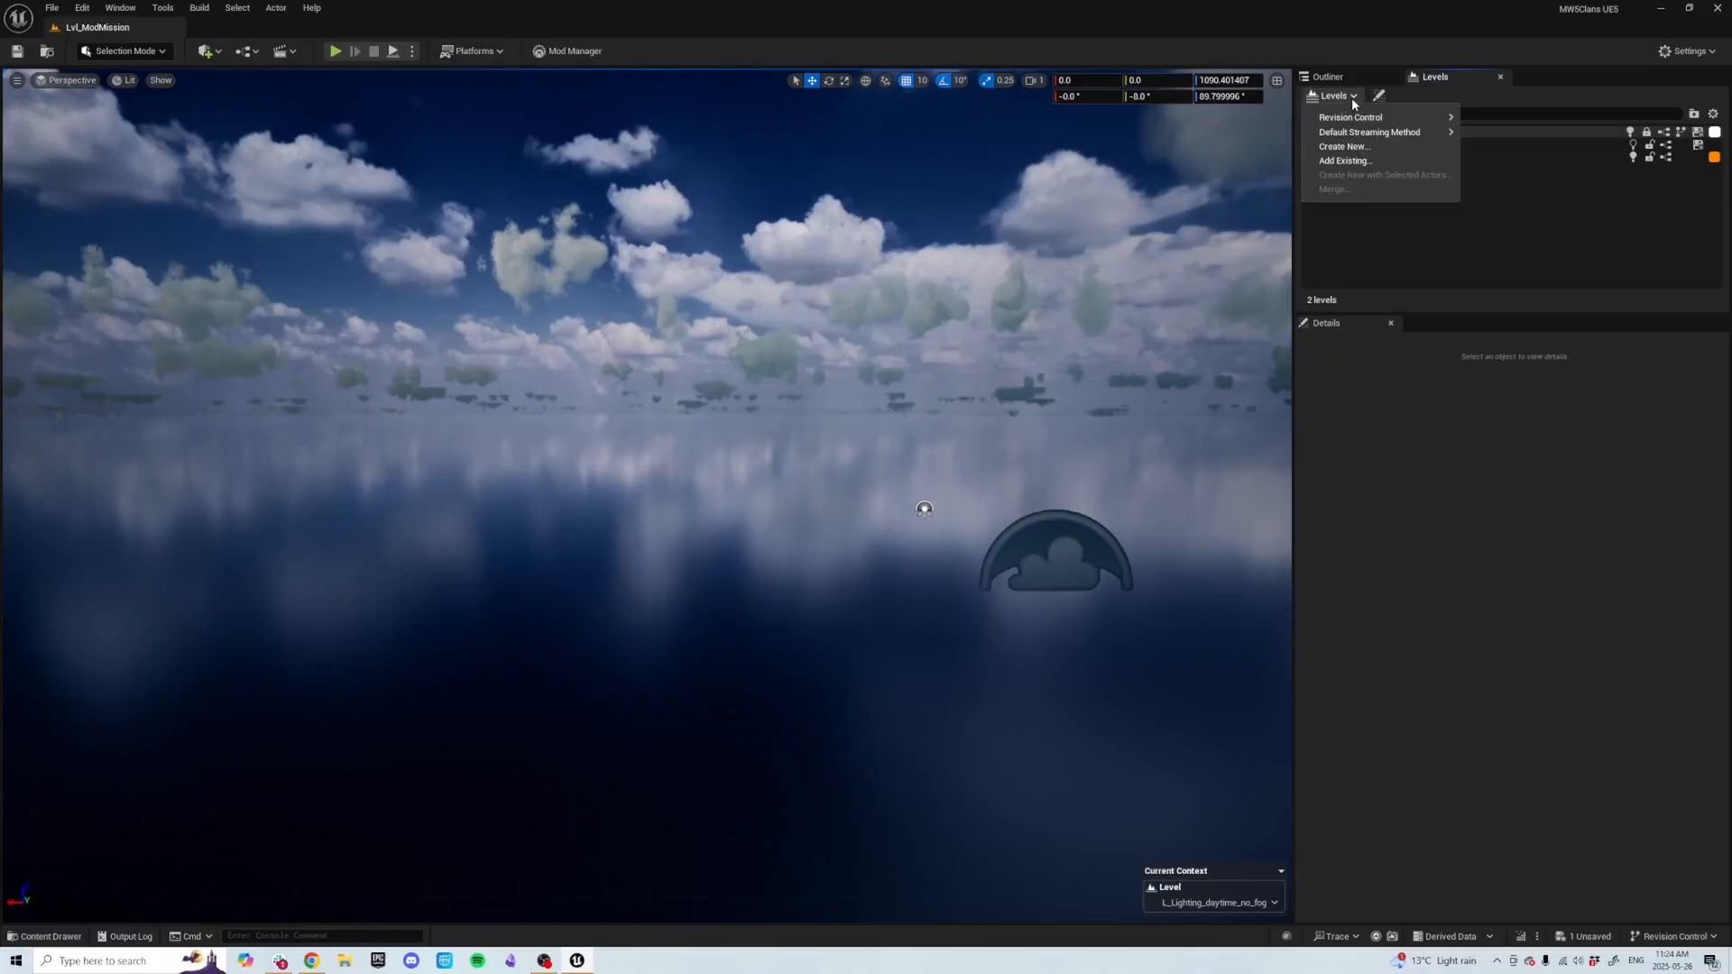
left_click(1367, 154)
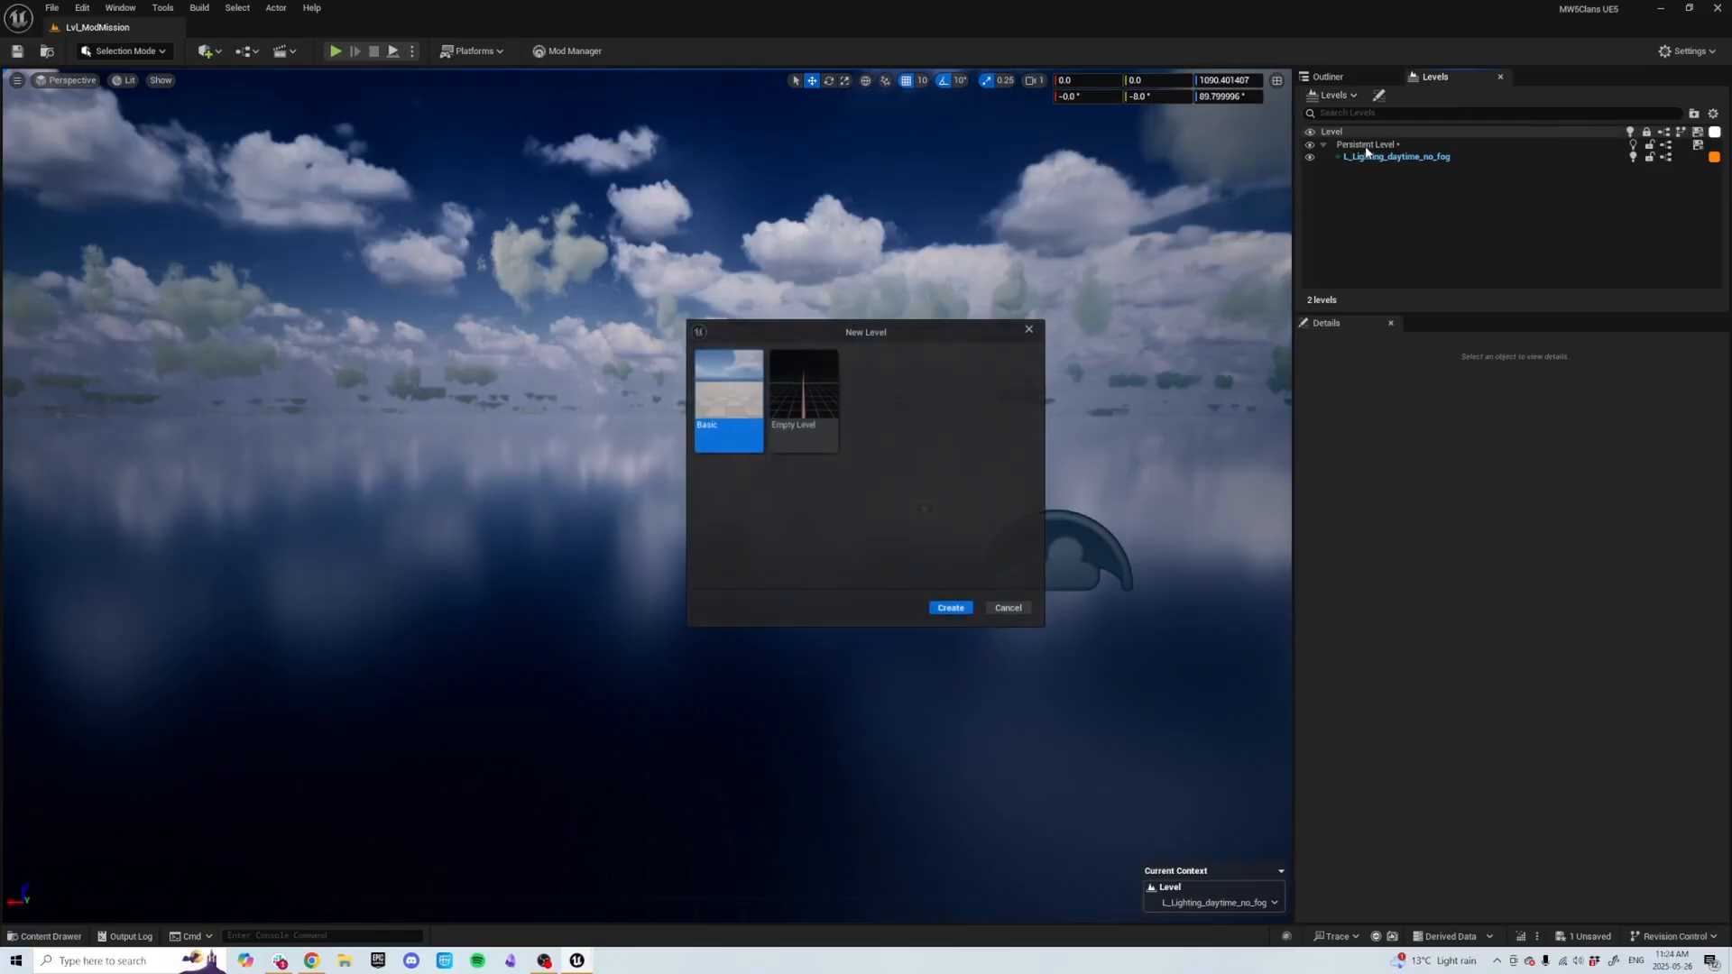
left_click(803, 397)
left_click(964, 613)
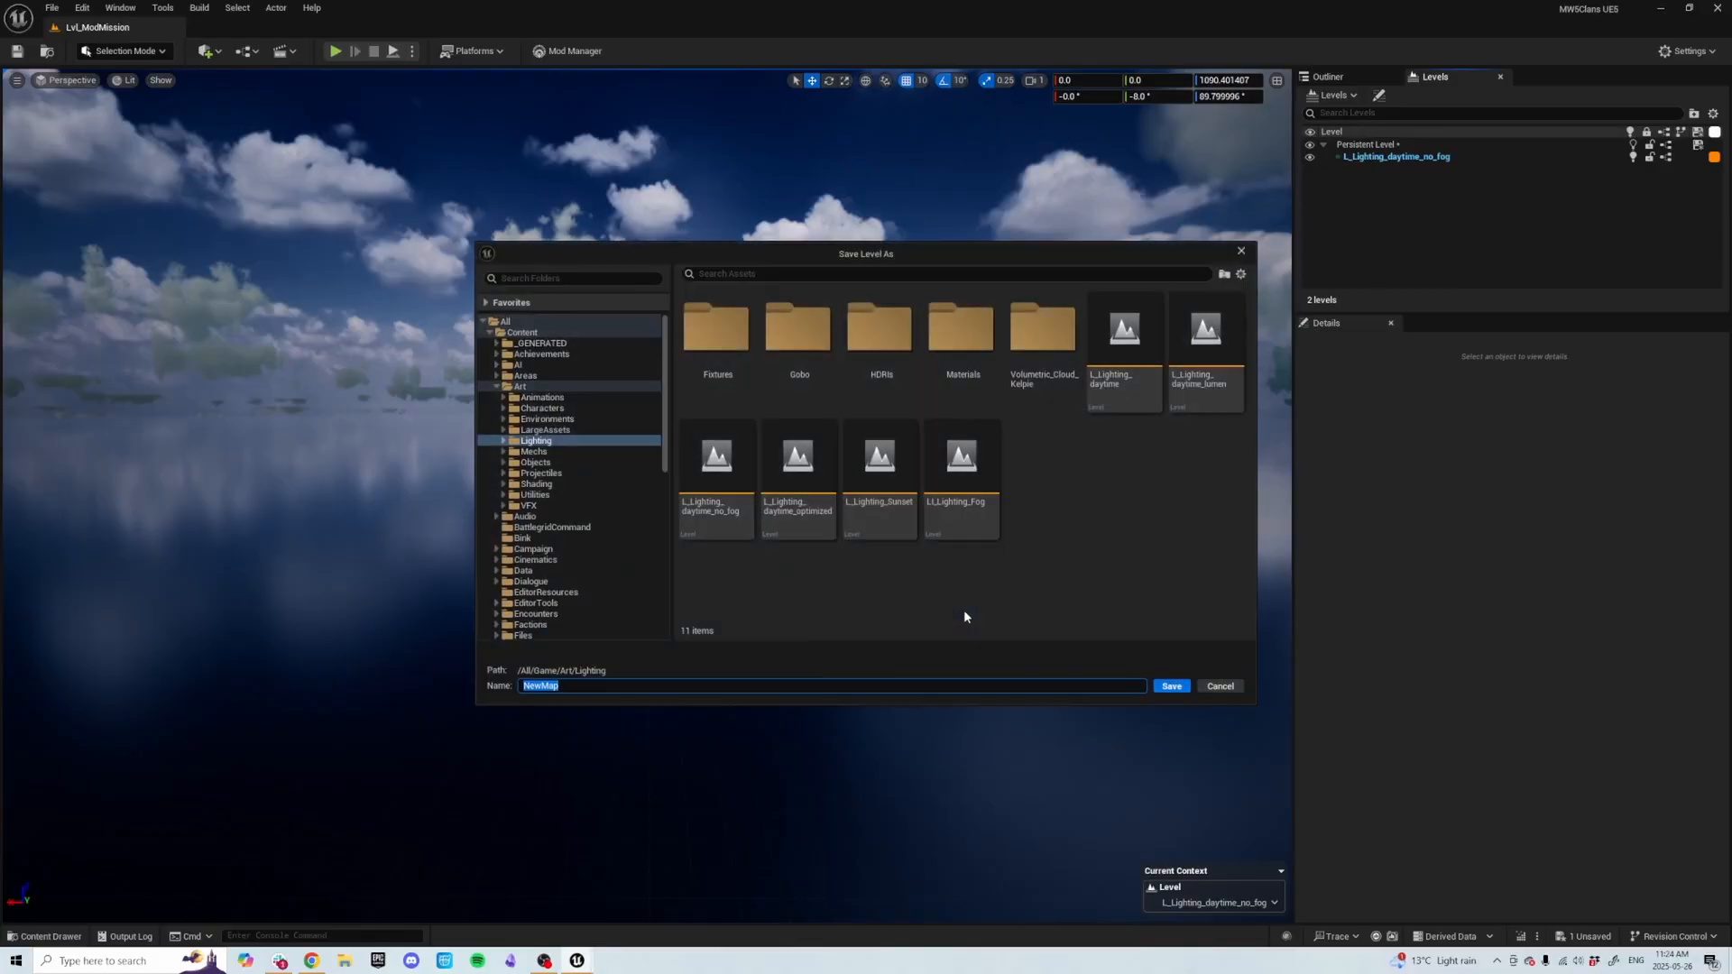
Save the new empty level as Gameplay in the Plugins Example_Map Content Level_Instances folder.
scroll(537, 510, "down", 10)
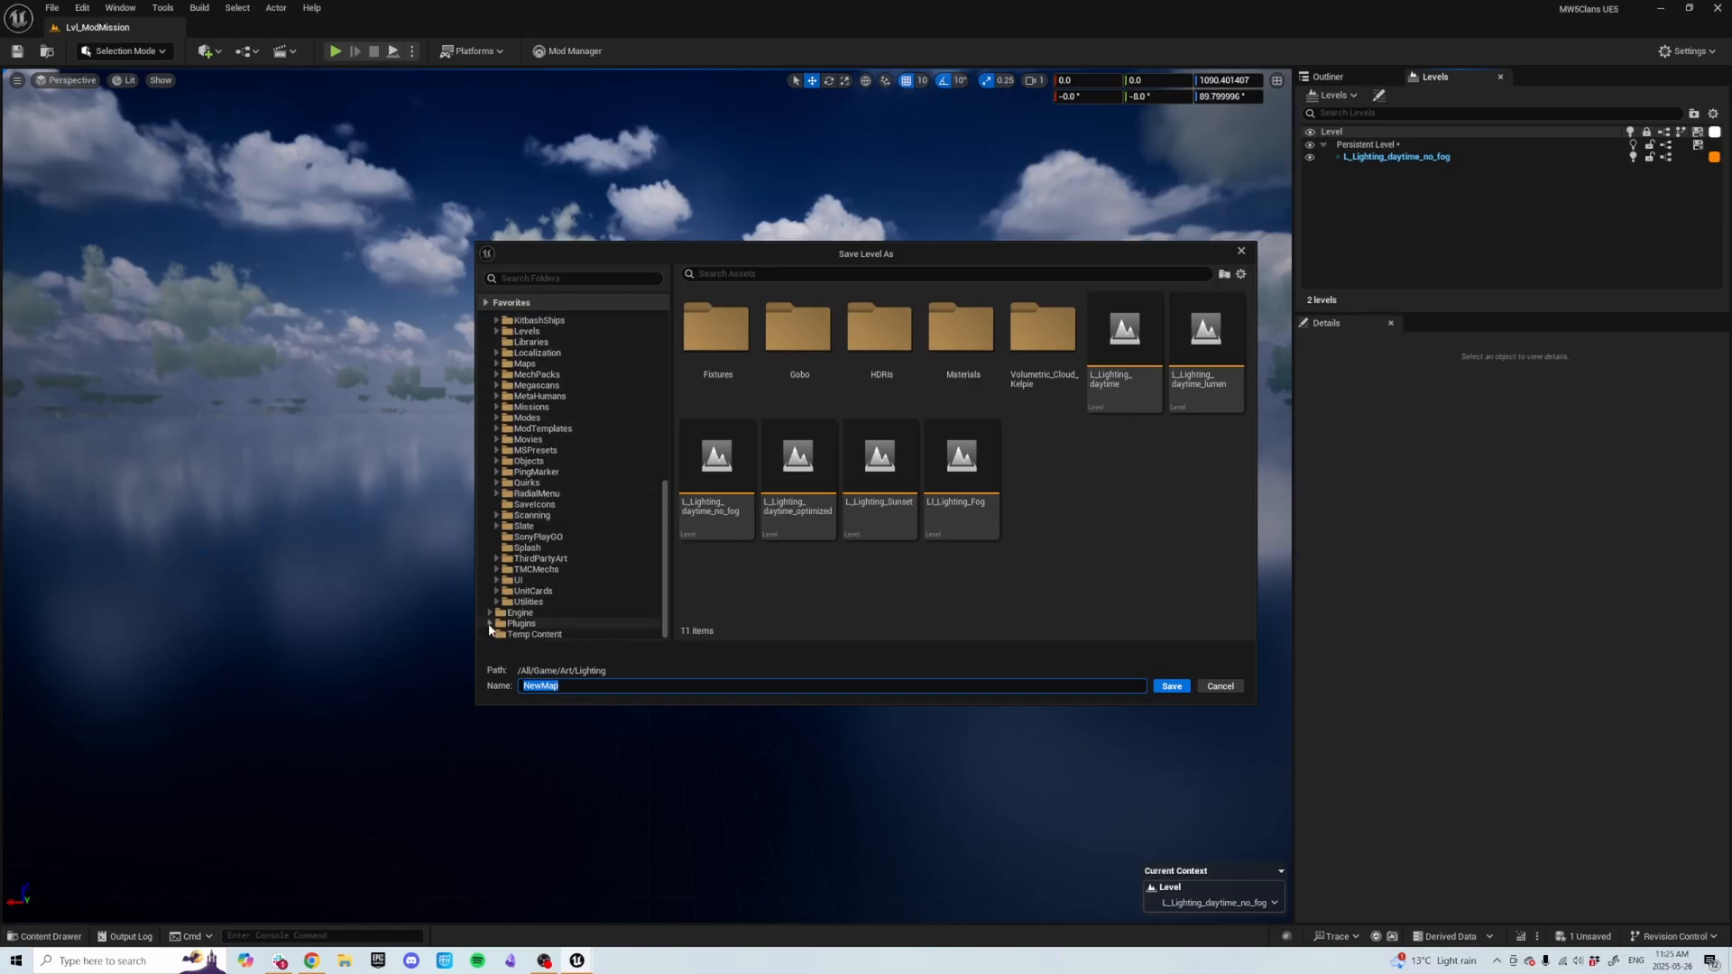
left_click(491, 625)
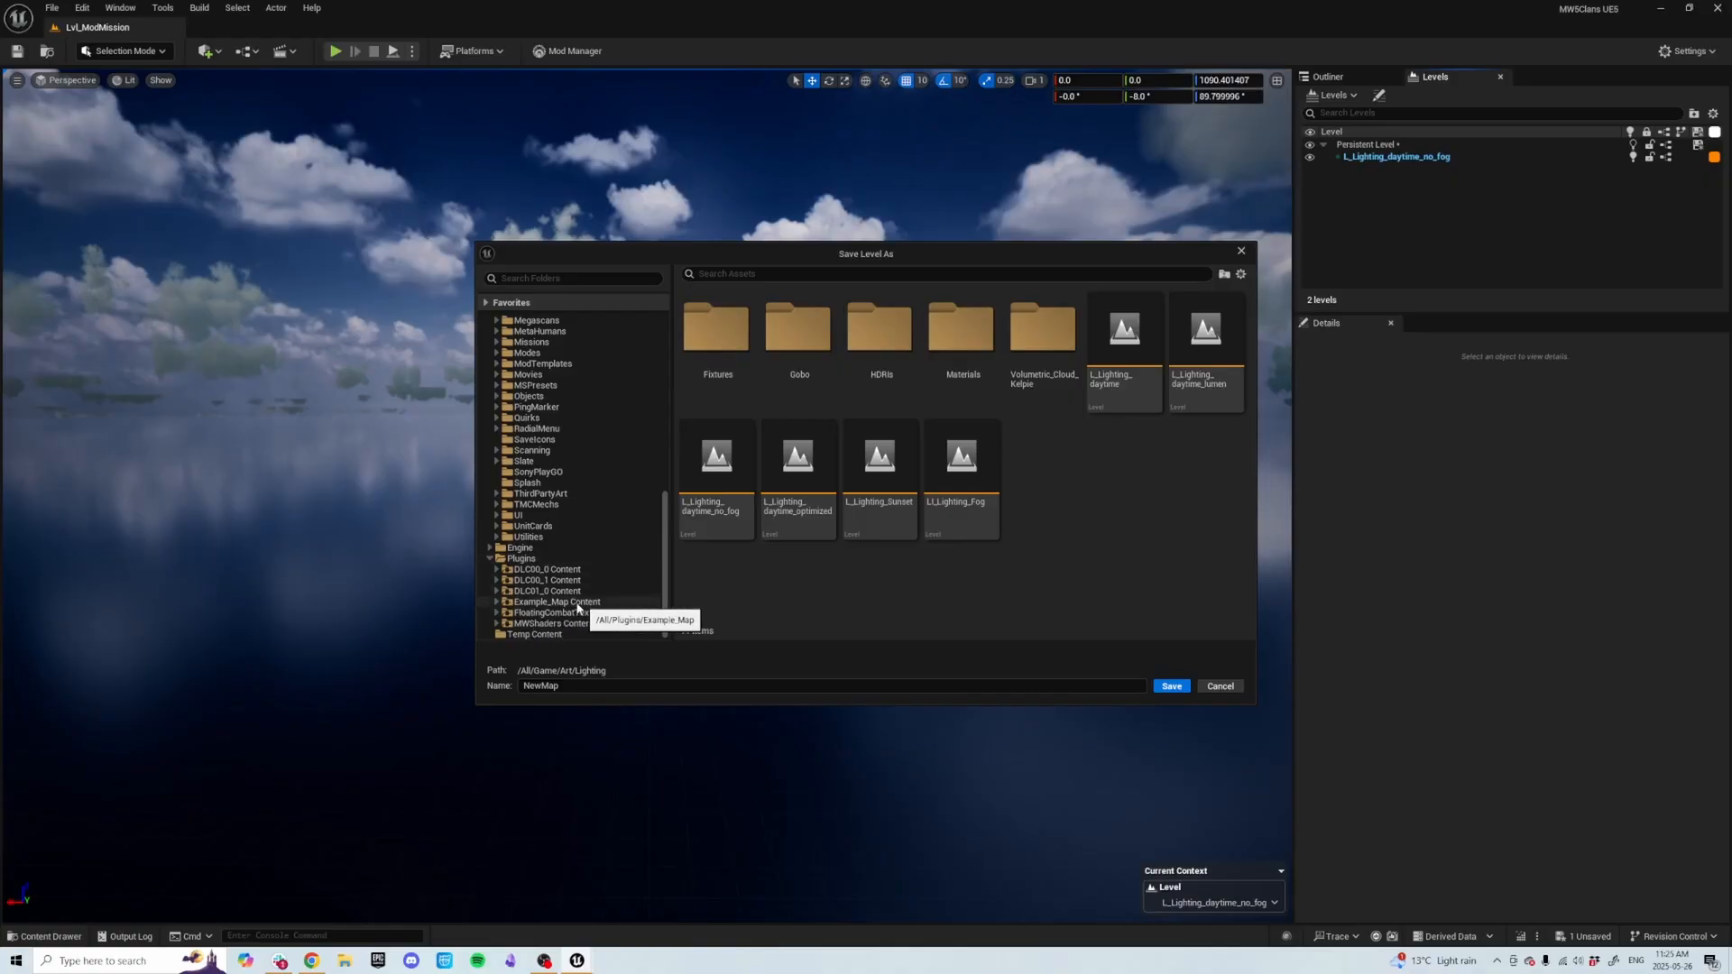
left_click(496, 603)
scroll(516, 607, "down", 1)
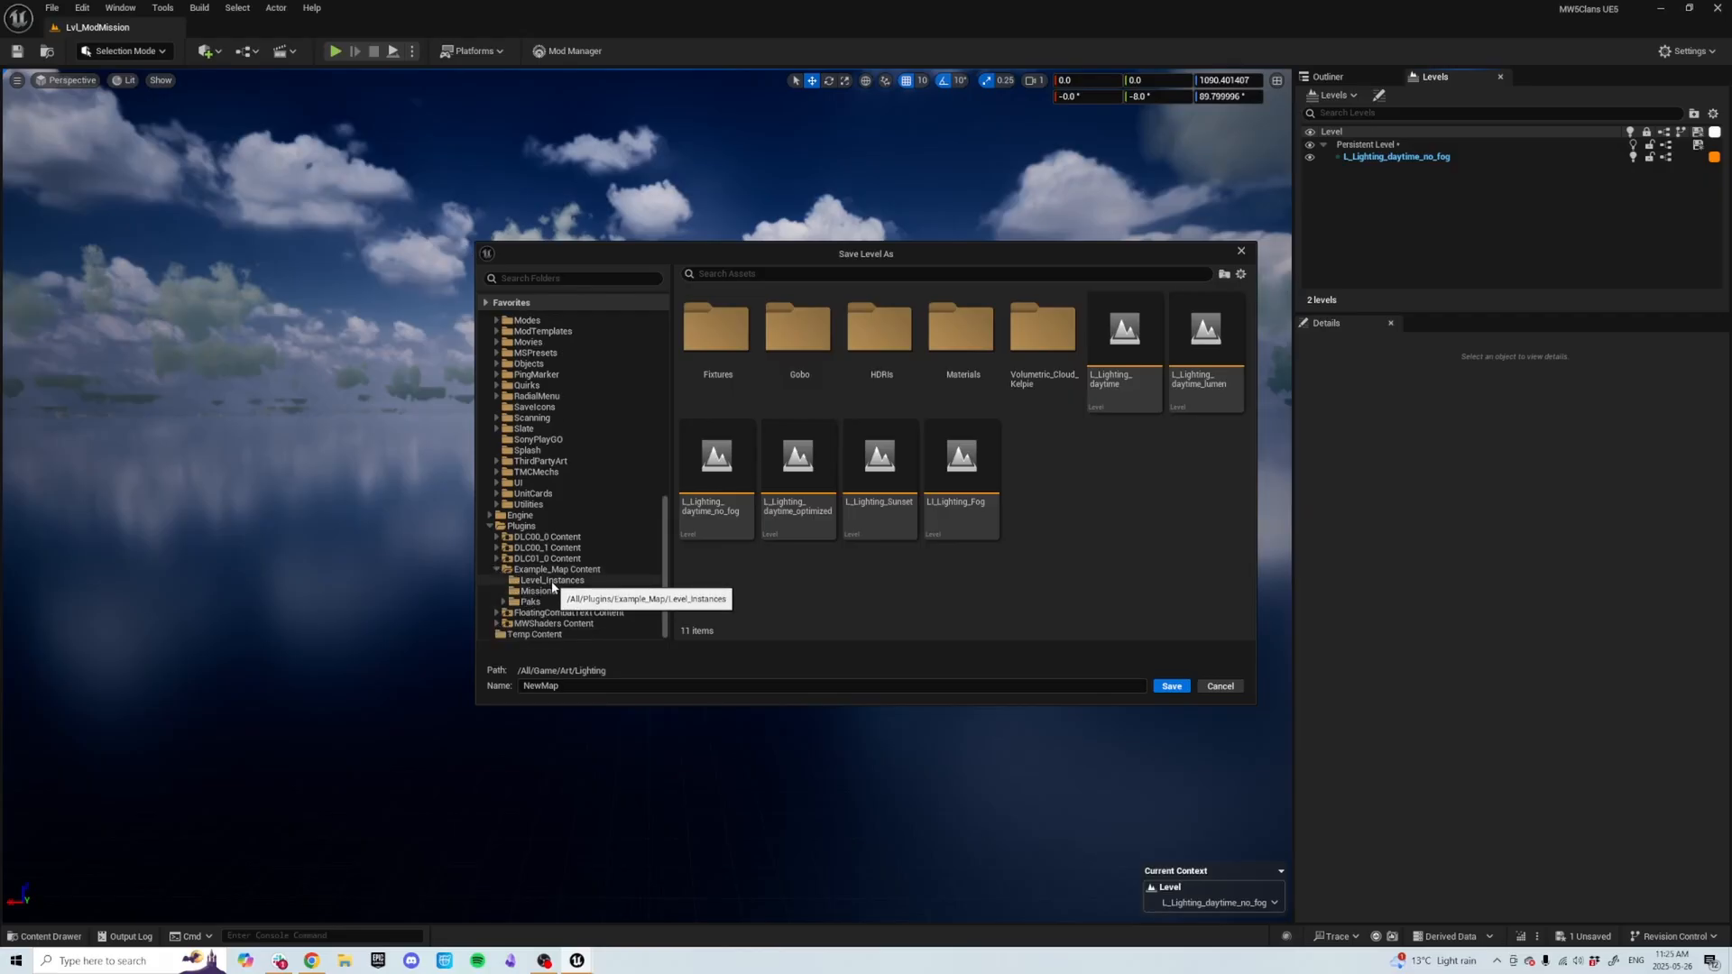
left_click(552, 582)
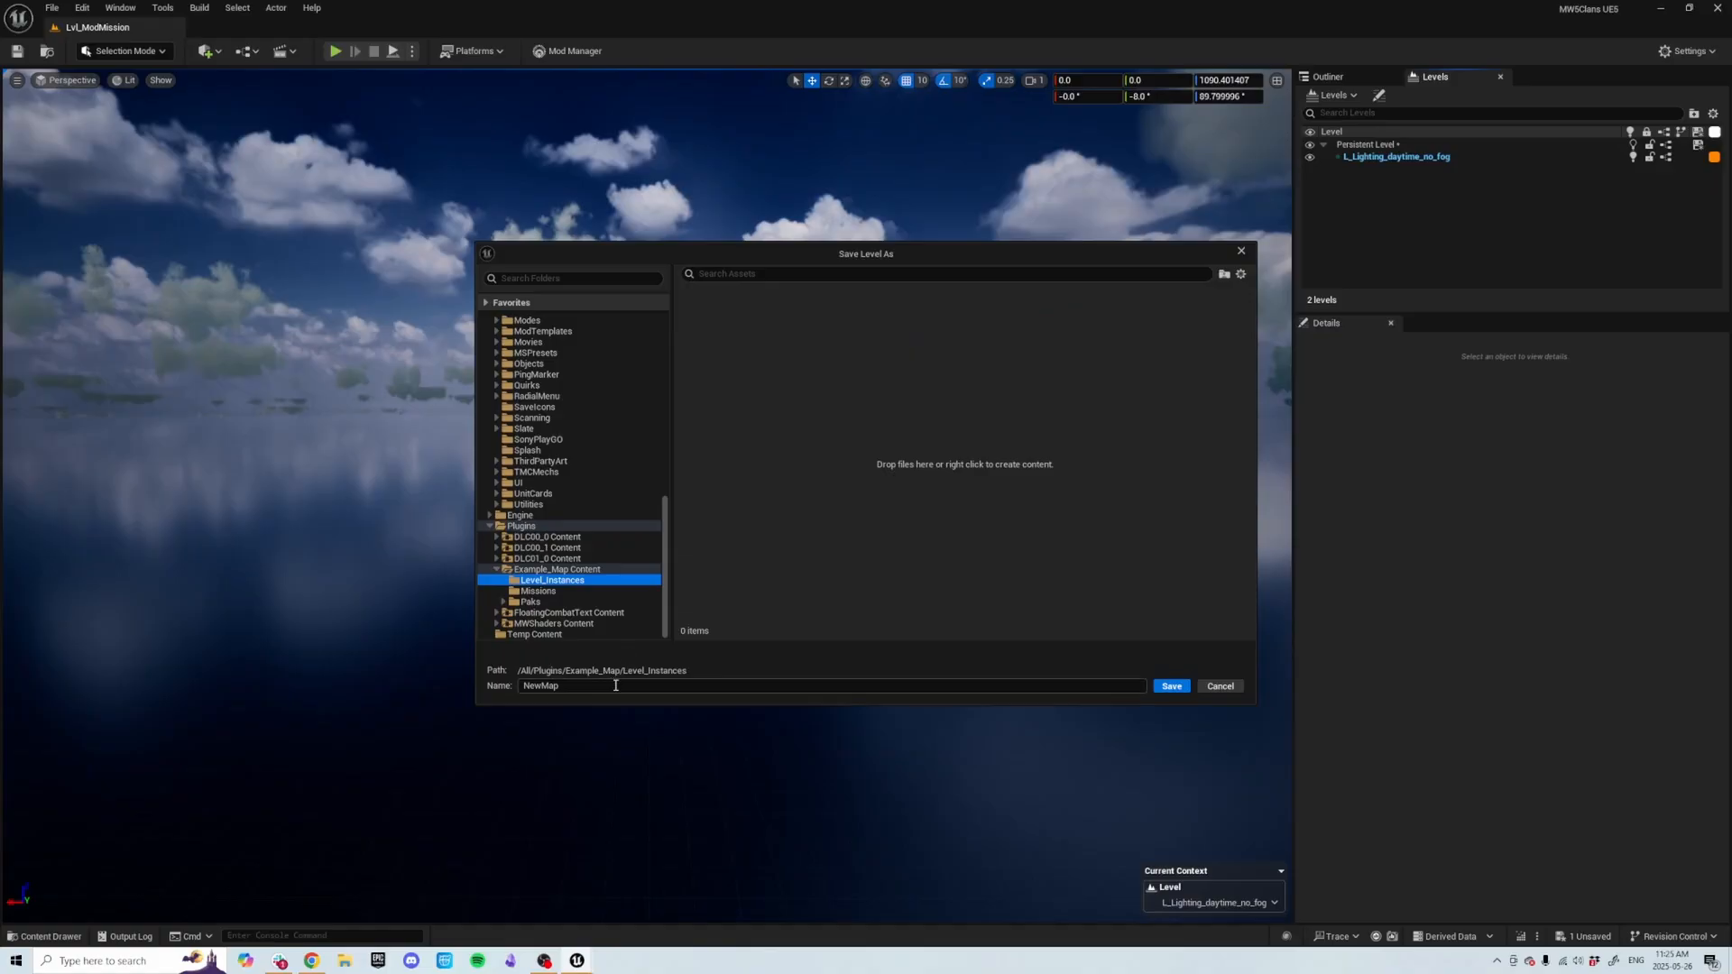
left_click(617, 685)
type("=")
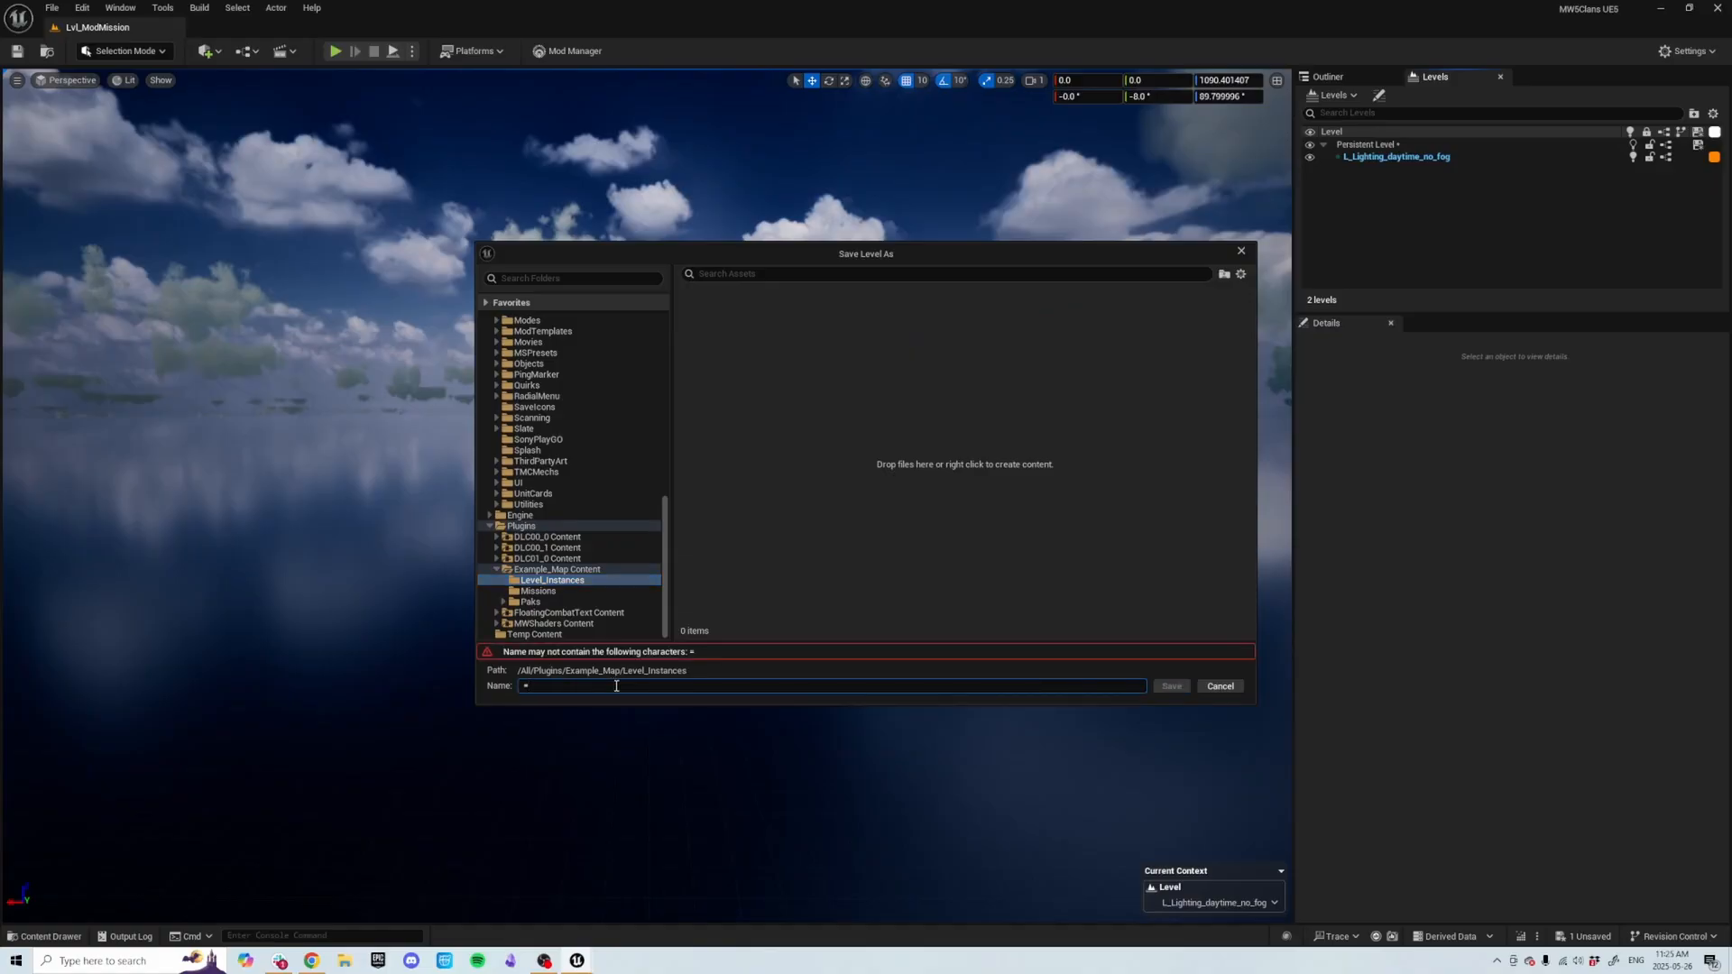
key("BackSpace")
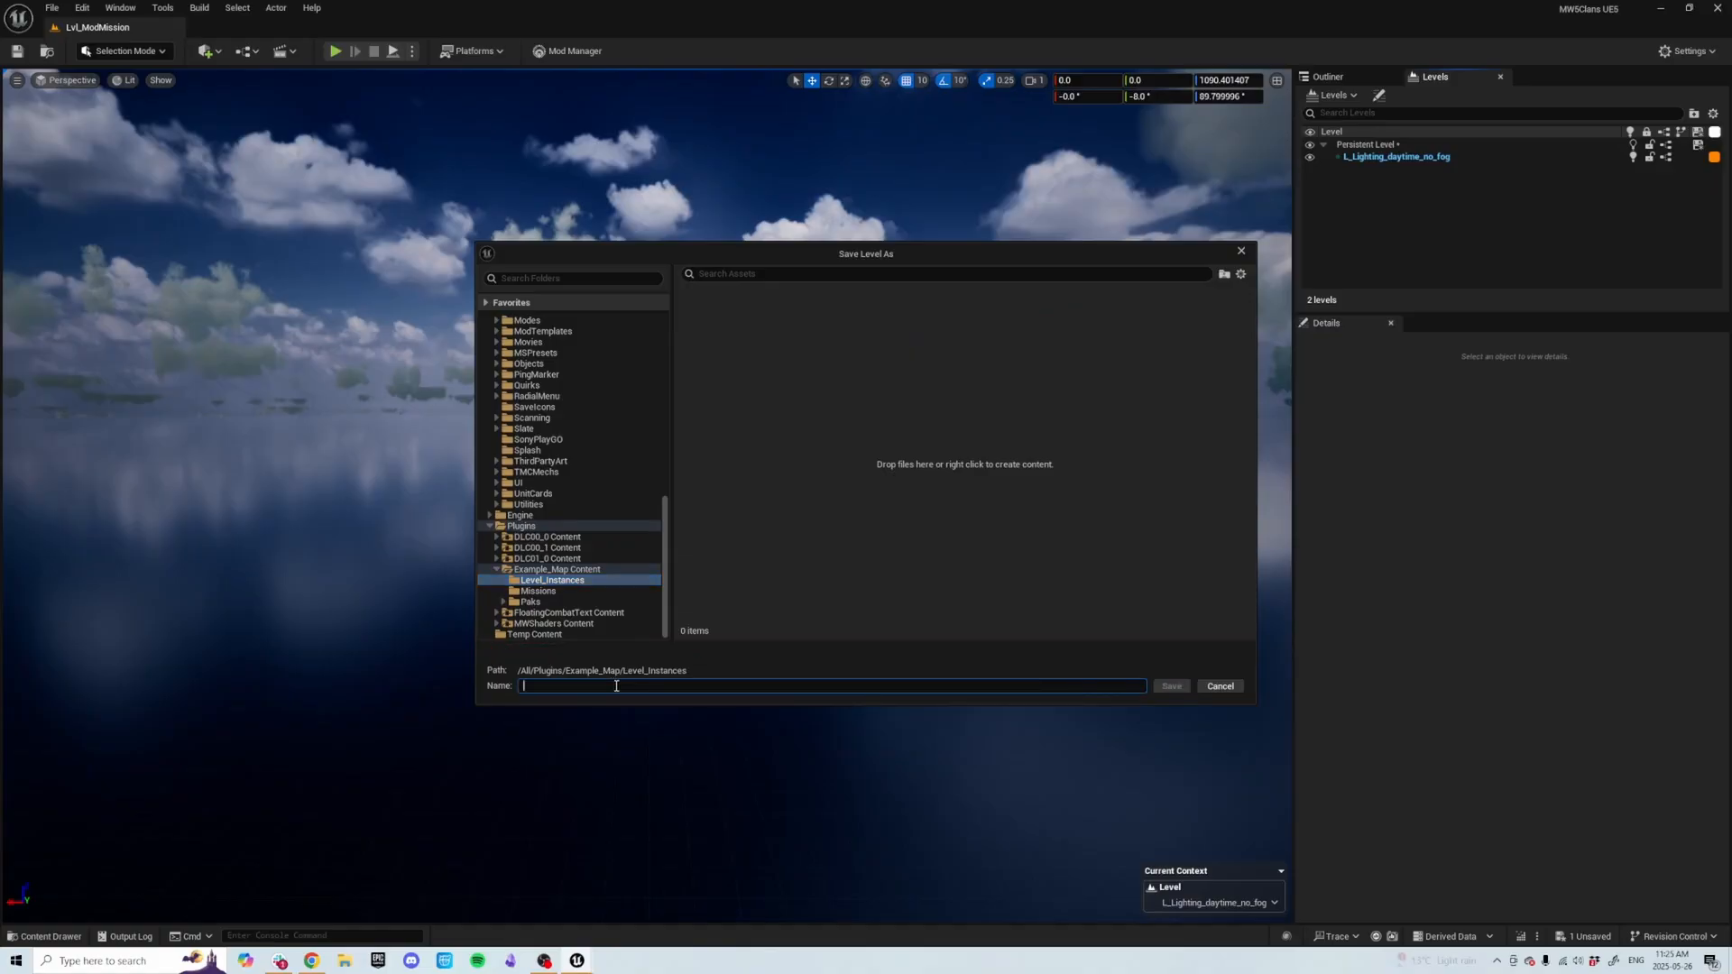
type("Gameplay")
left_click(1167, 685)
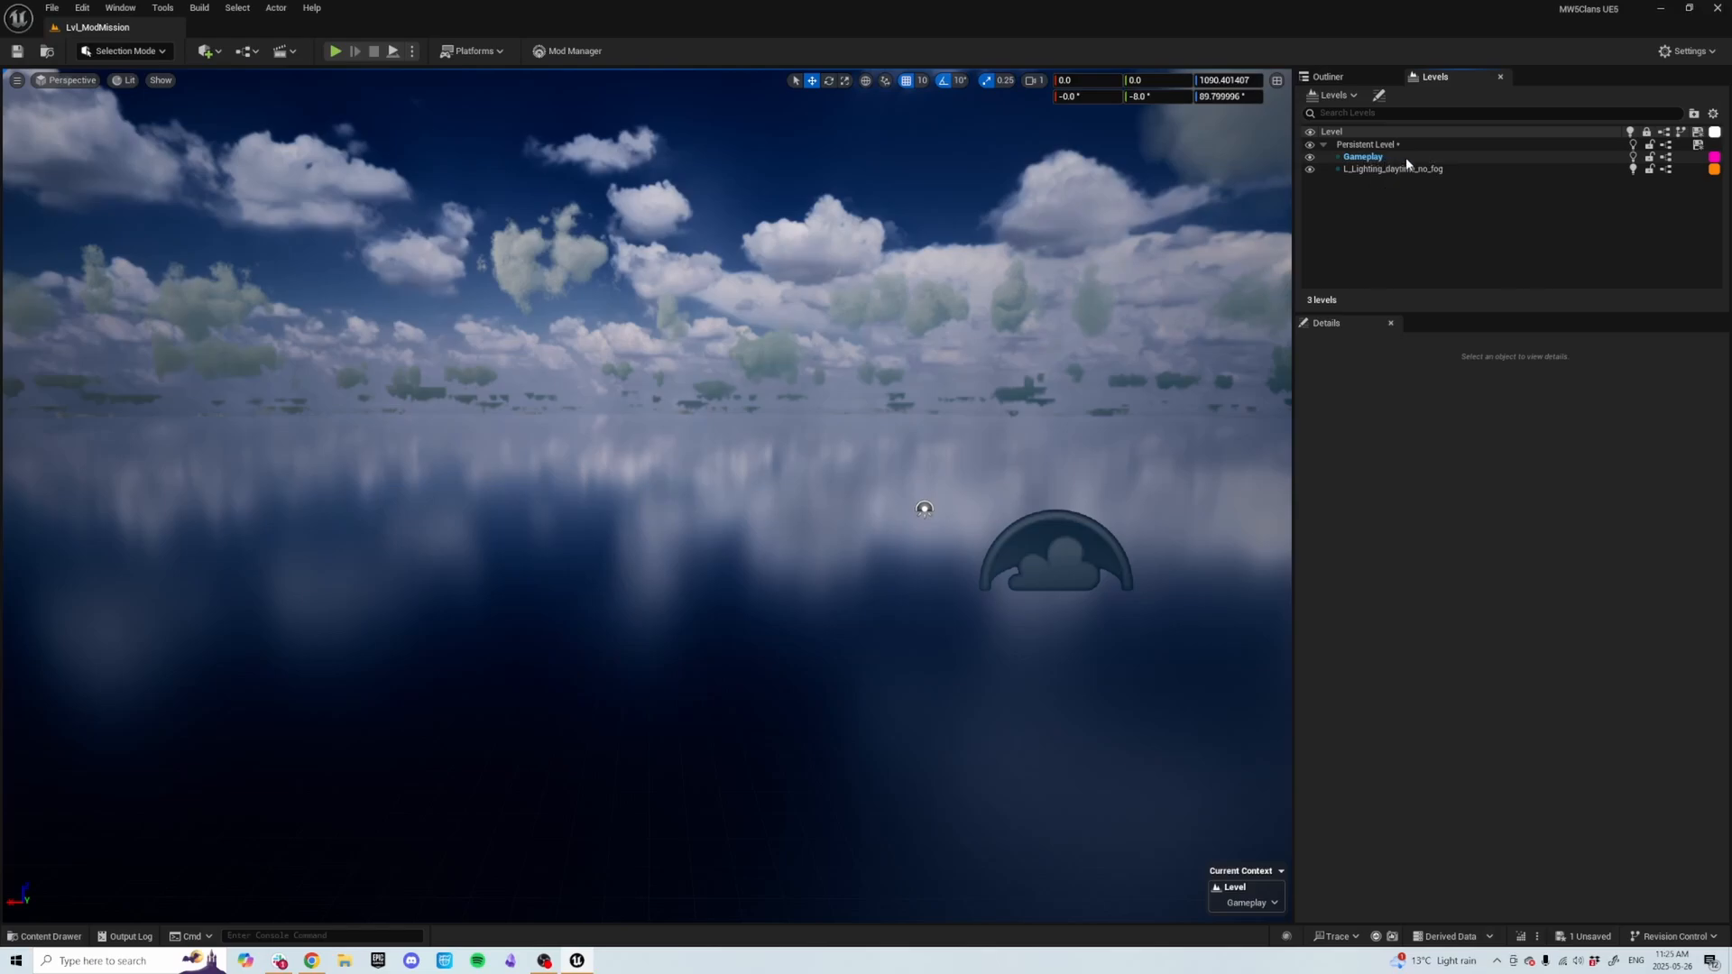
Create another Empty Level sublevel and save it as Environment in the same Level_Instances folder.
left_click(1348, 97)
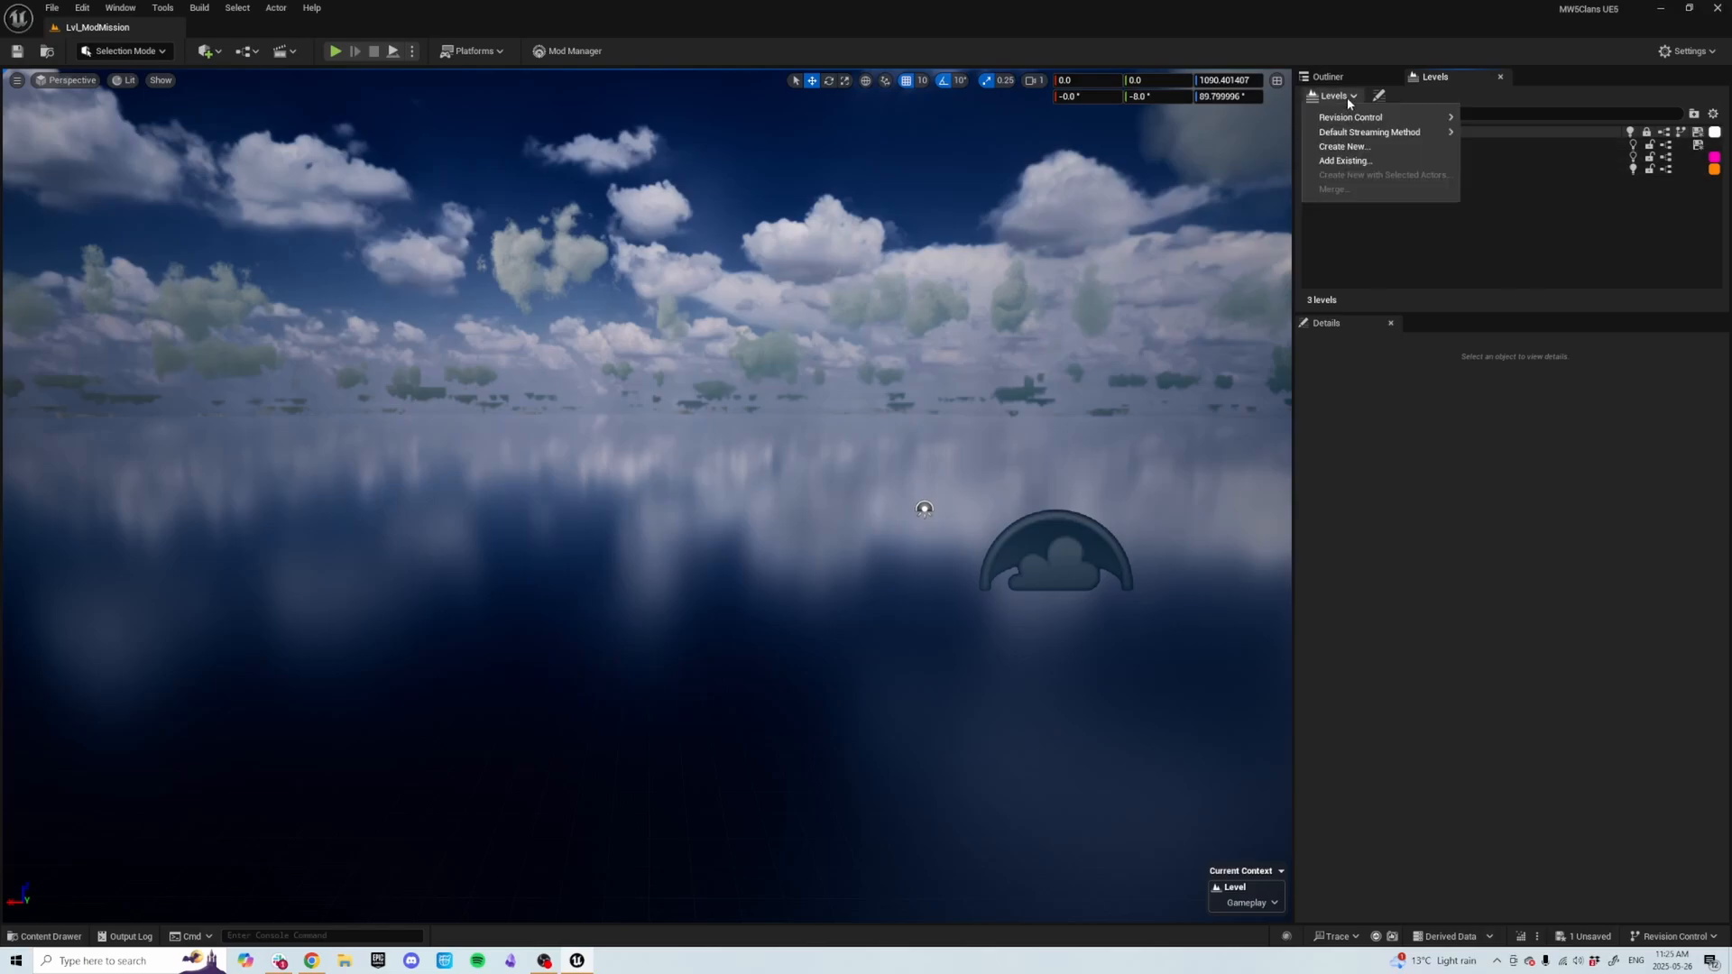
left_click(1345, 146)
left_click(803, 397)
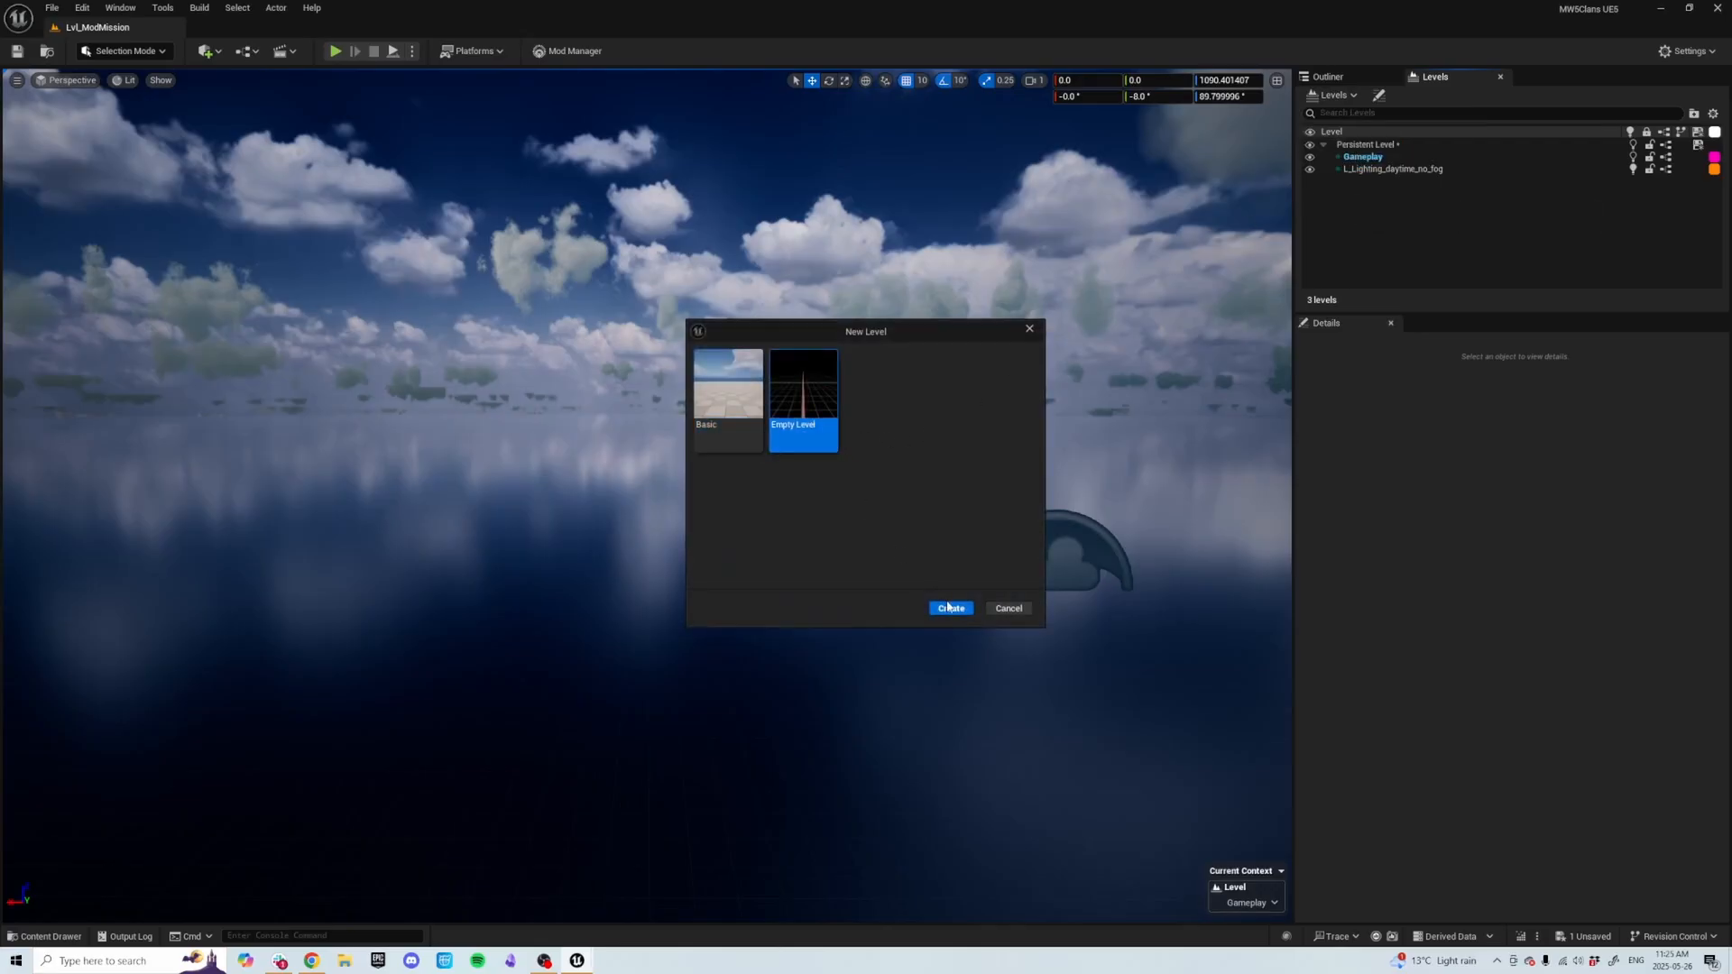
left_click(951, 608)
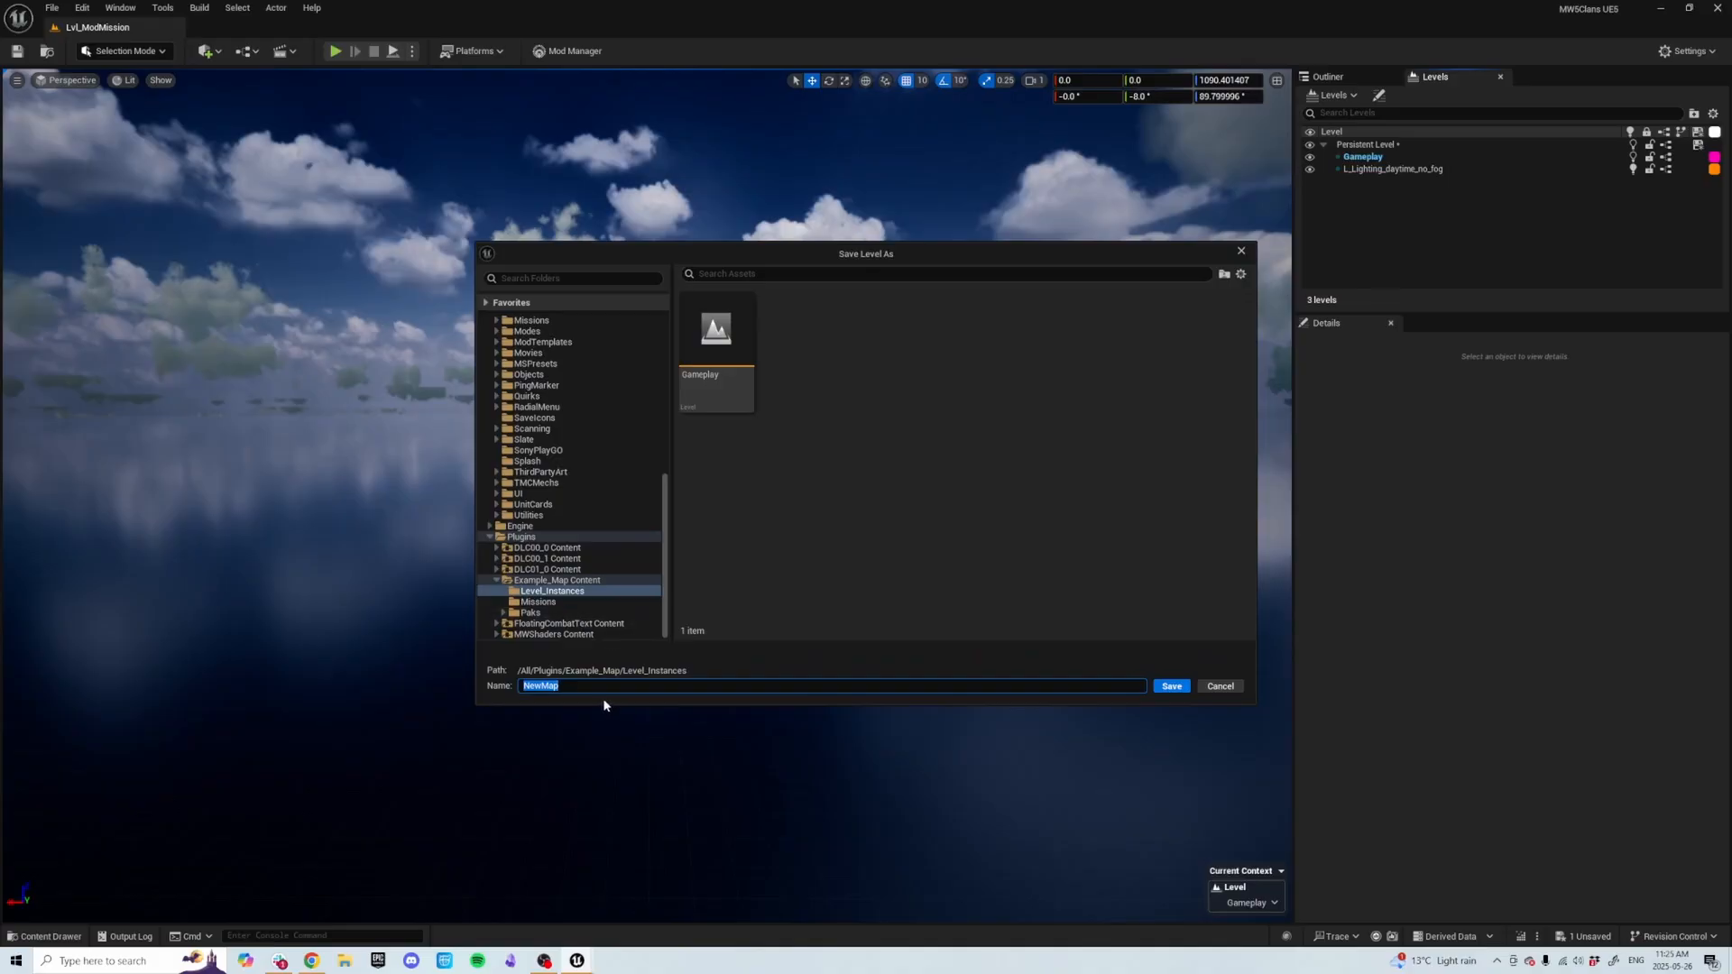
key("BackSpace")
type("Environment")
left_click(1171, 686)
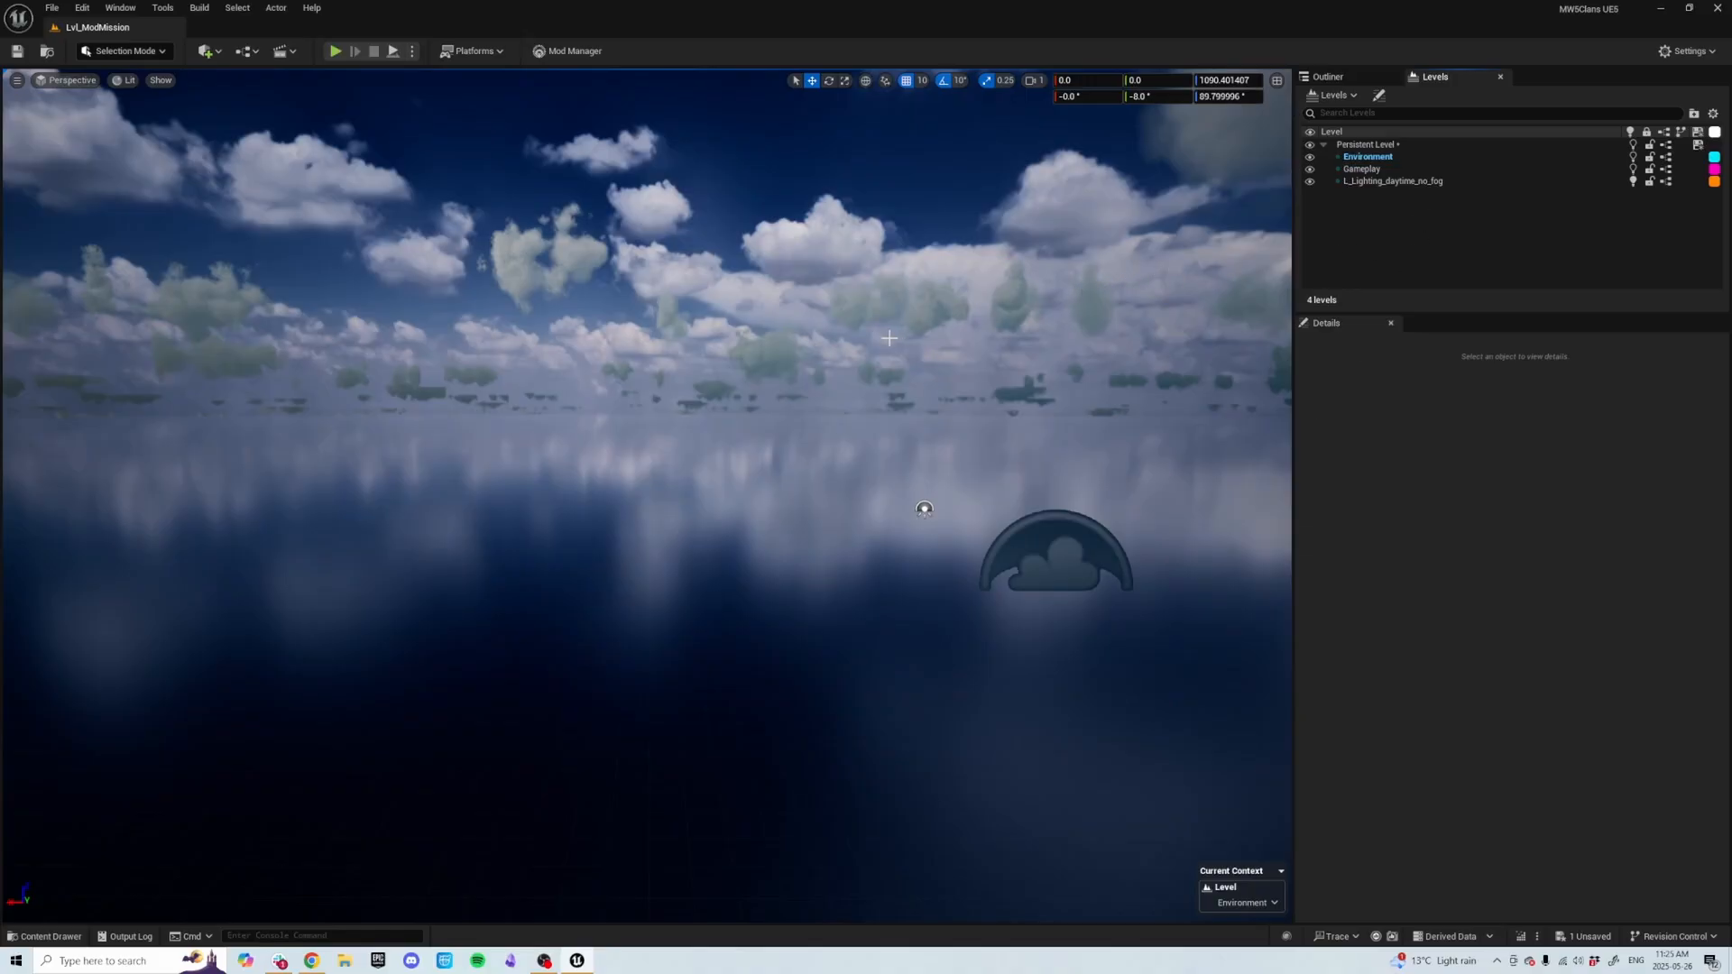
Make the Persistent Level current, save all levels, and close the message log tab.
right_click_drag(872, 337, 958, 323)
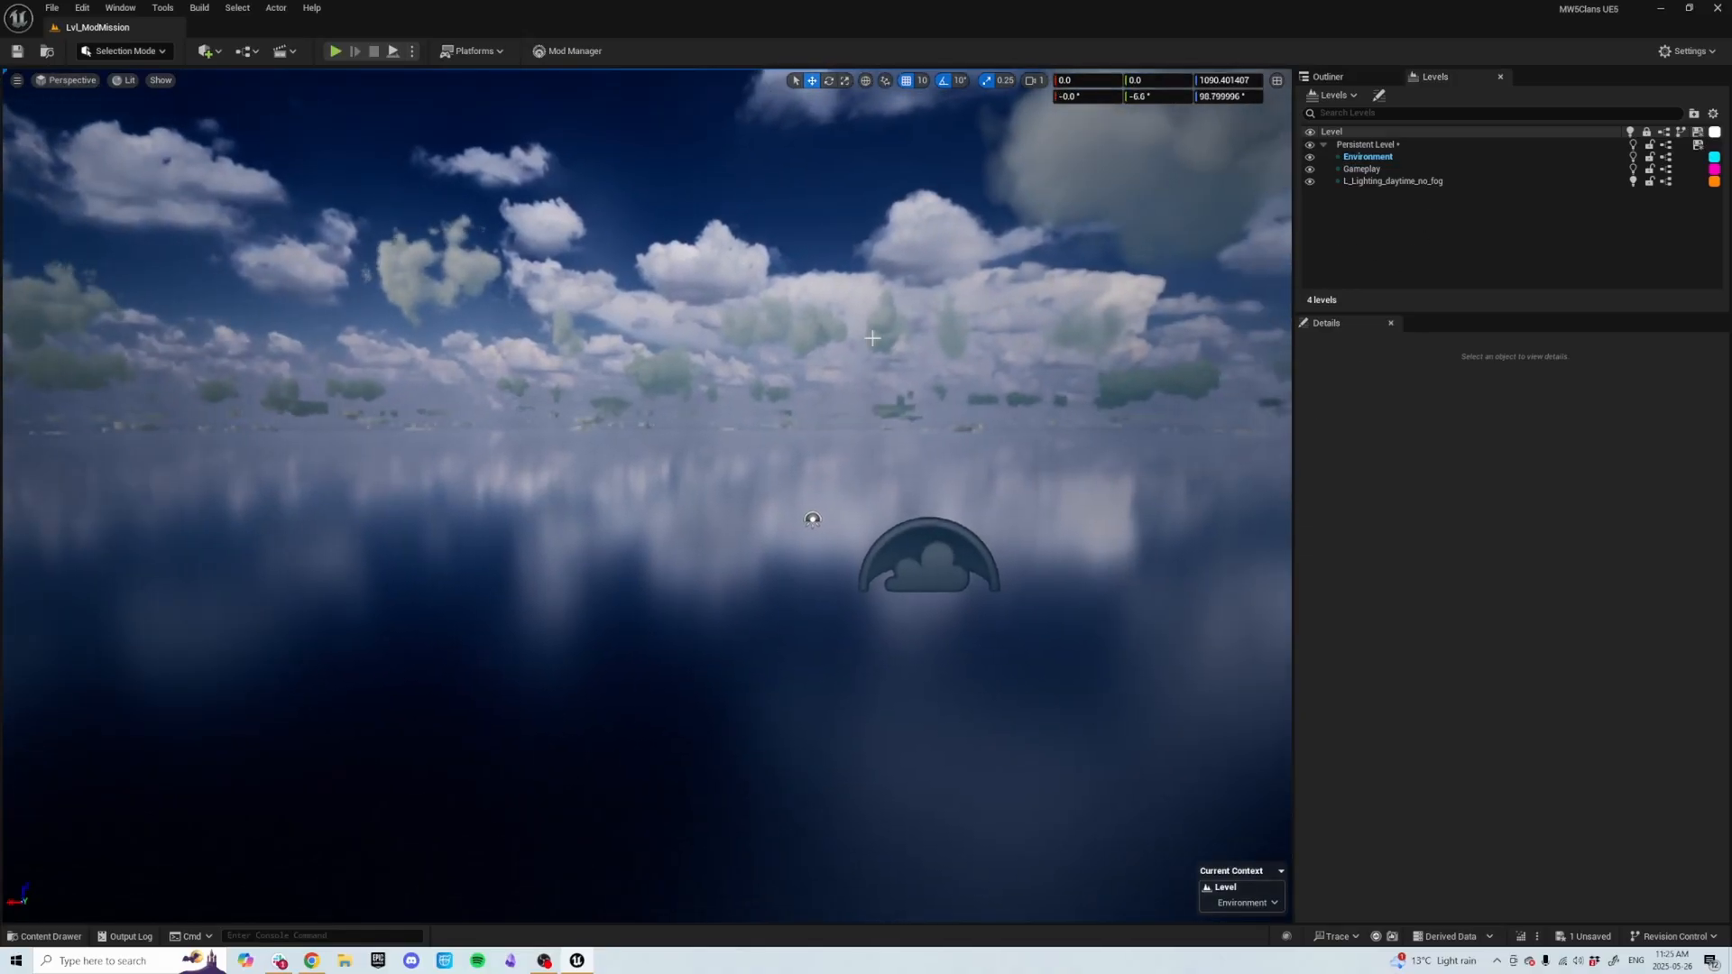
double_click(1412, 146)
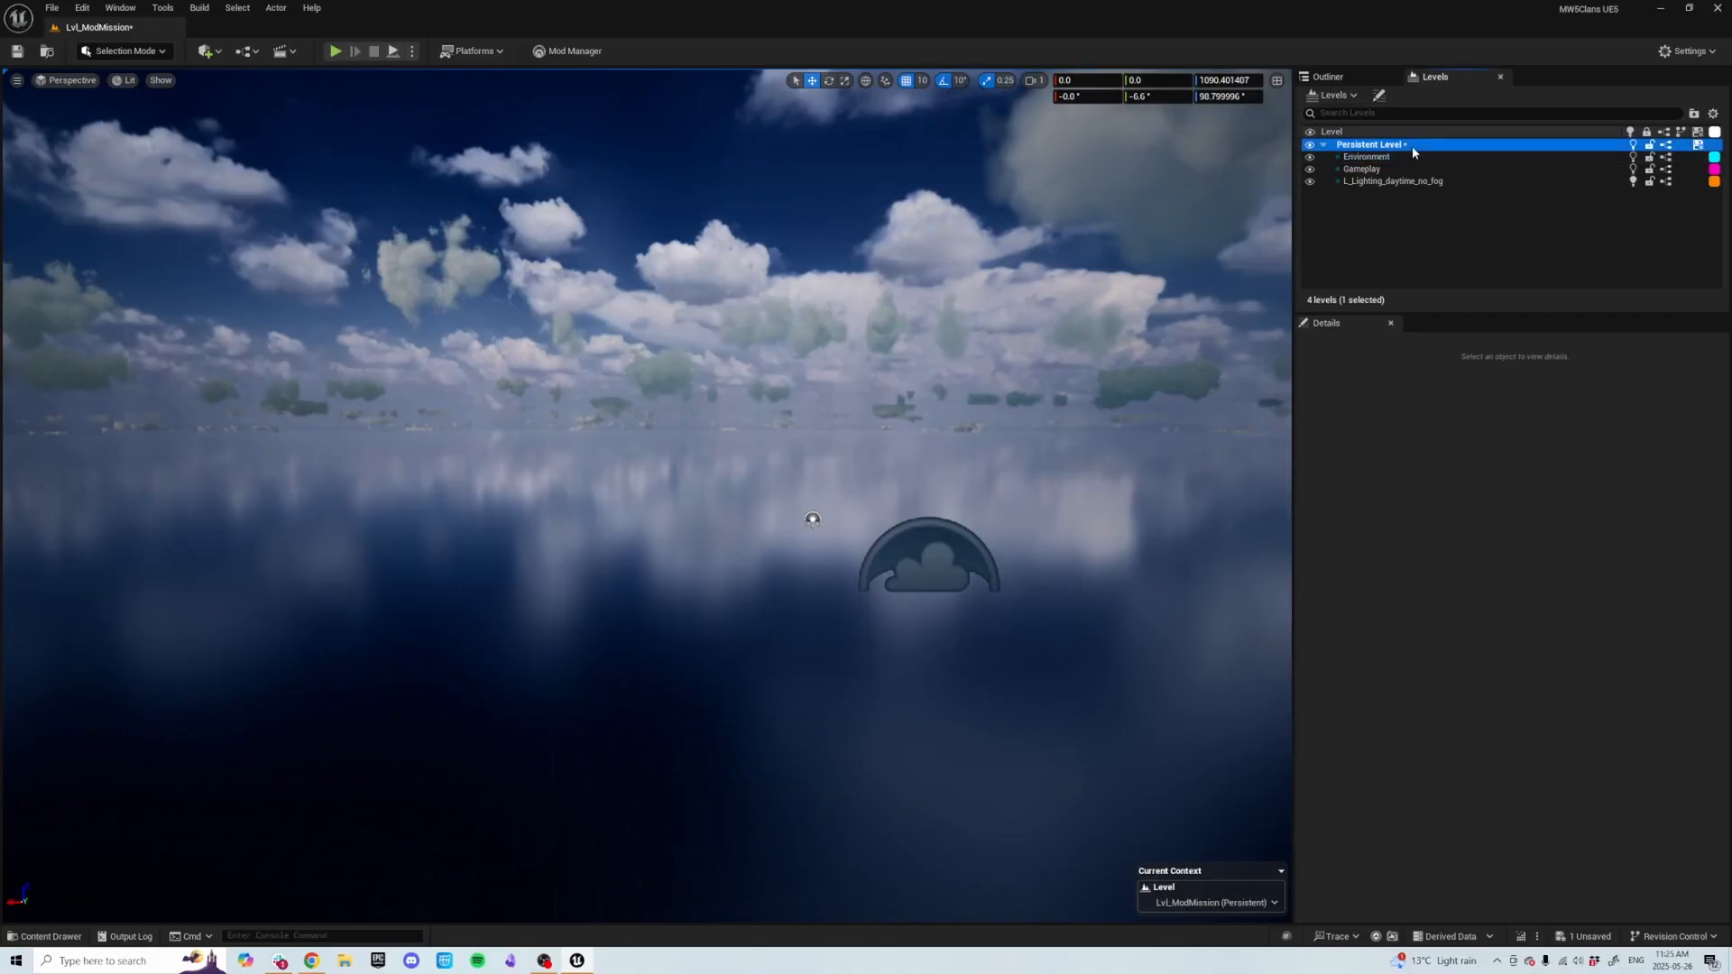
key("ctrl+shift+s")
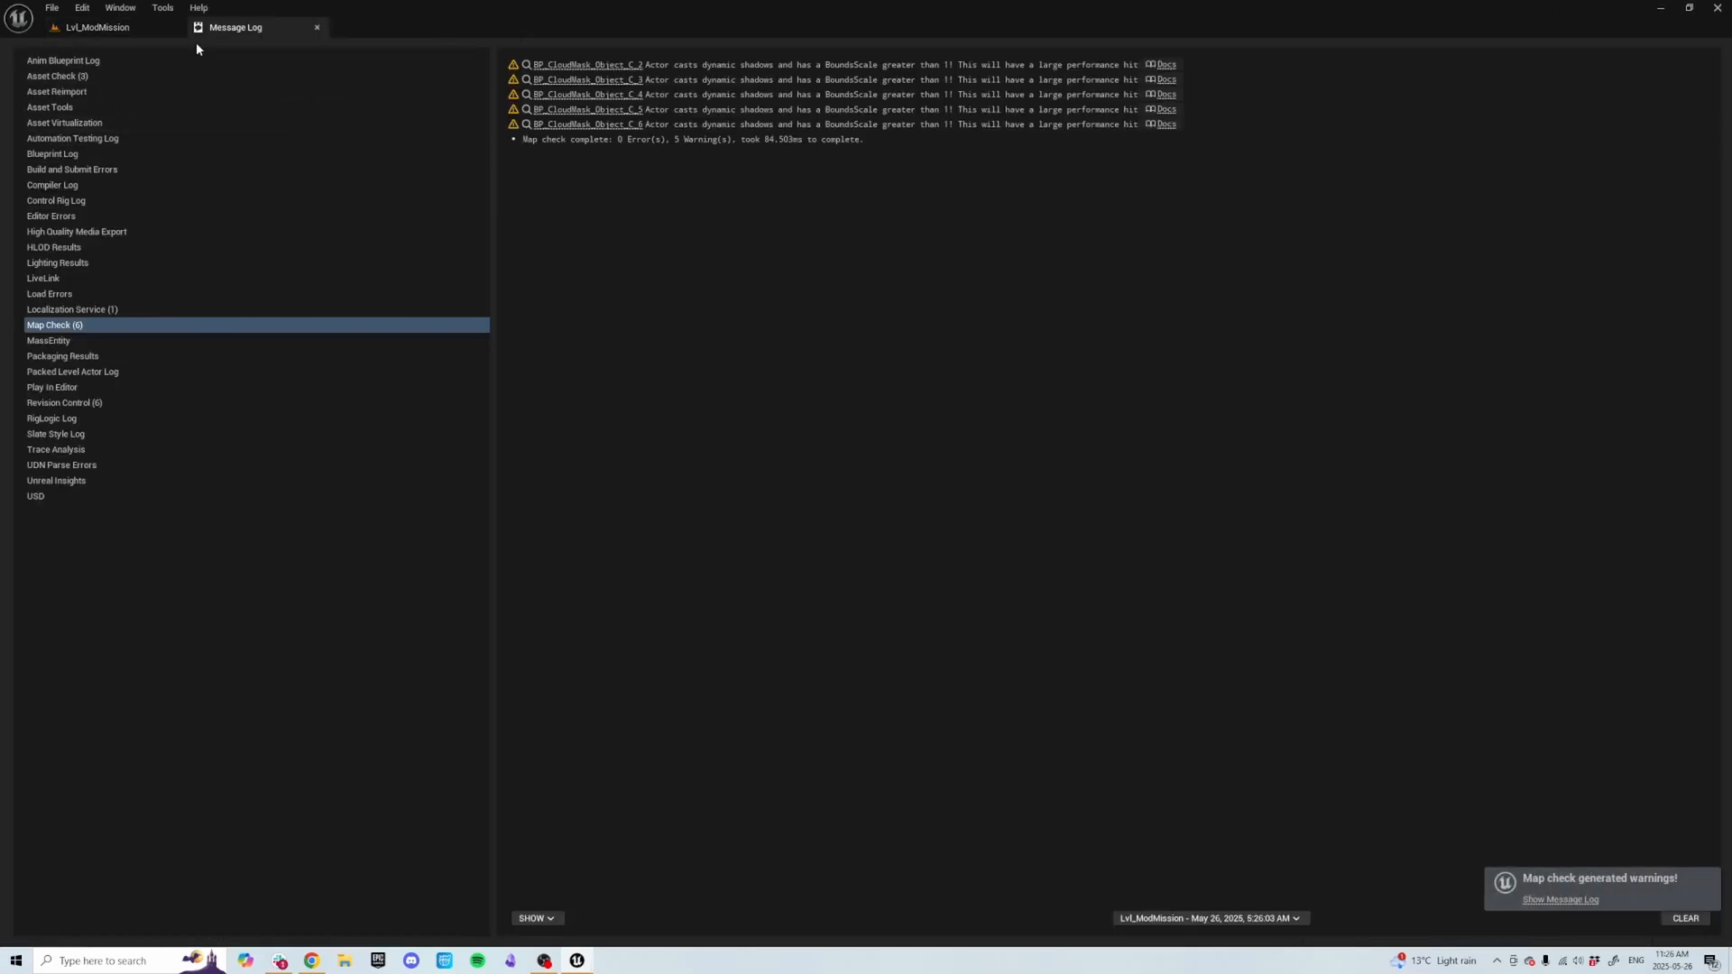
left_click(316, 27)
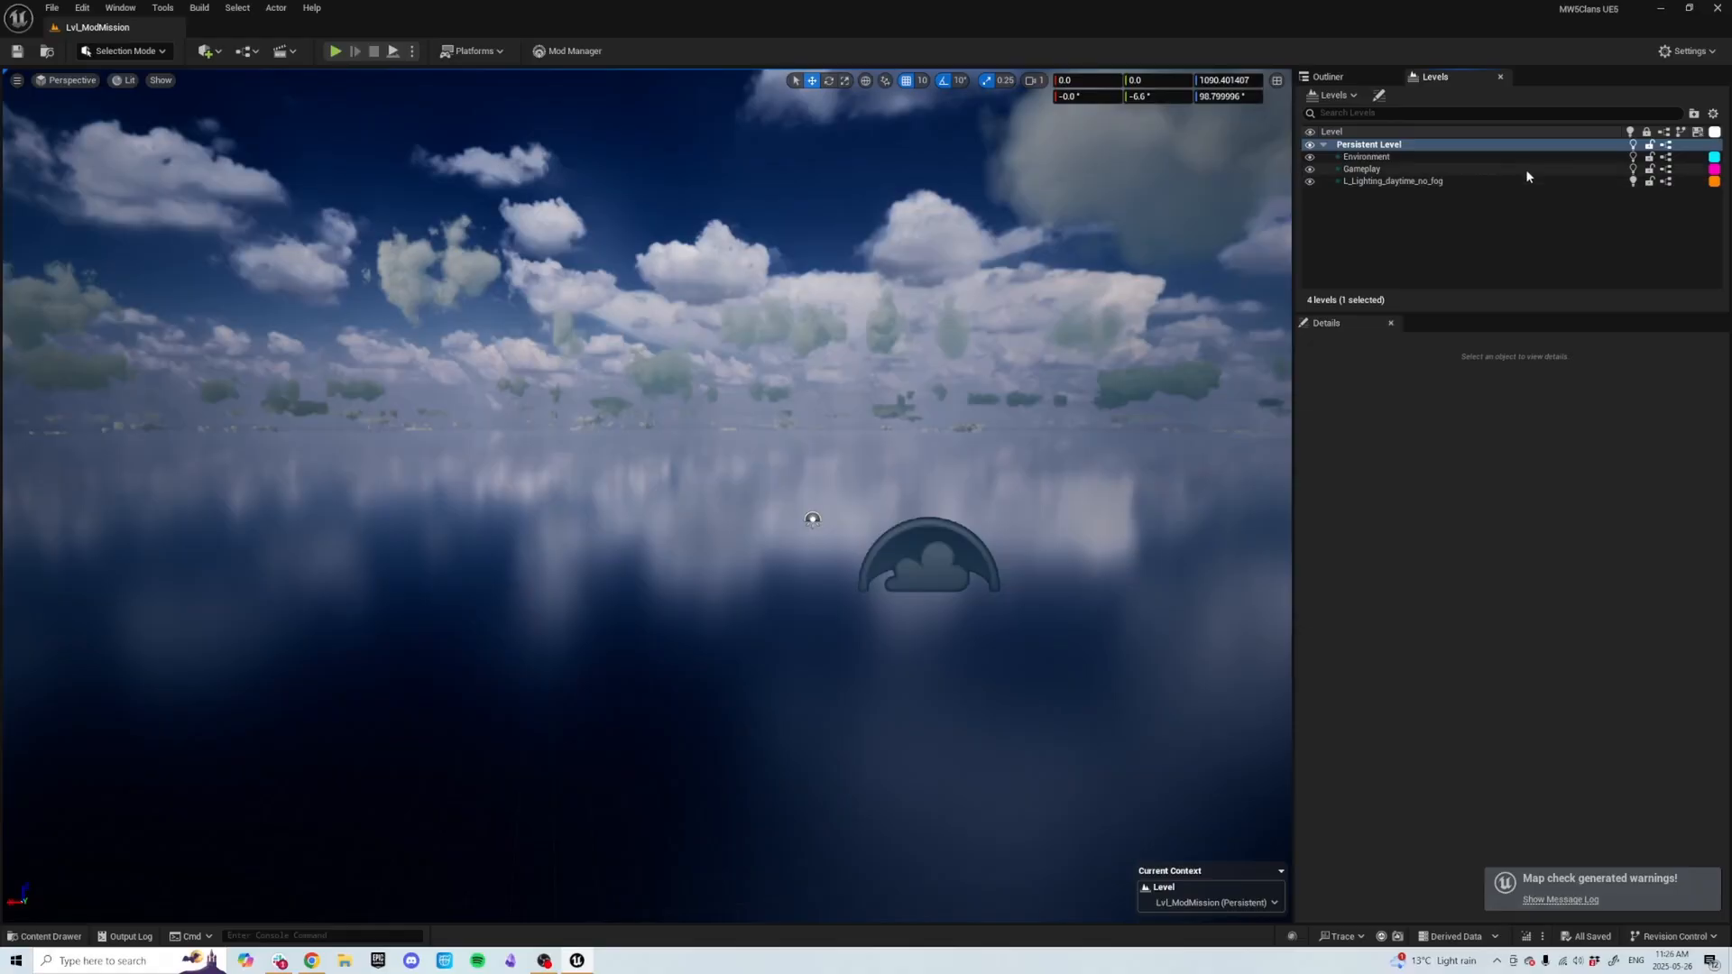
Make each sublevel current in turn, finishing with the Persistent Level current again.
double_click(1402, 156)
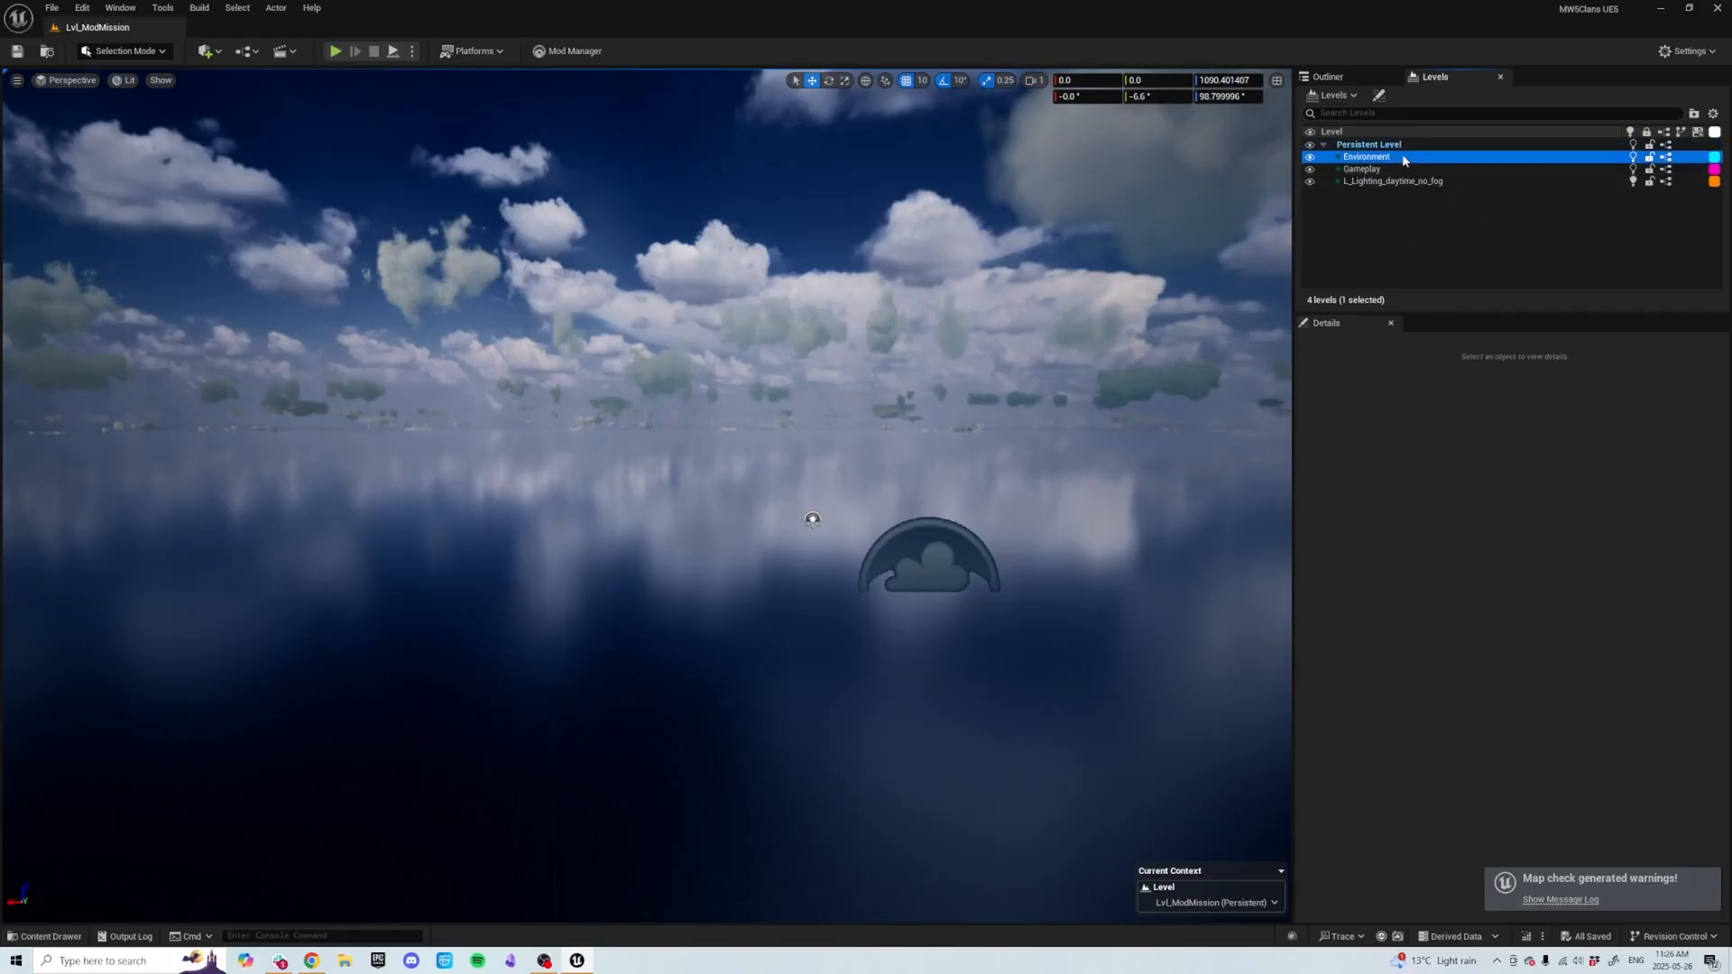
double_click(1406, 168)
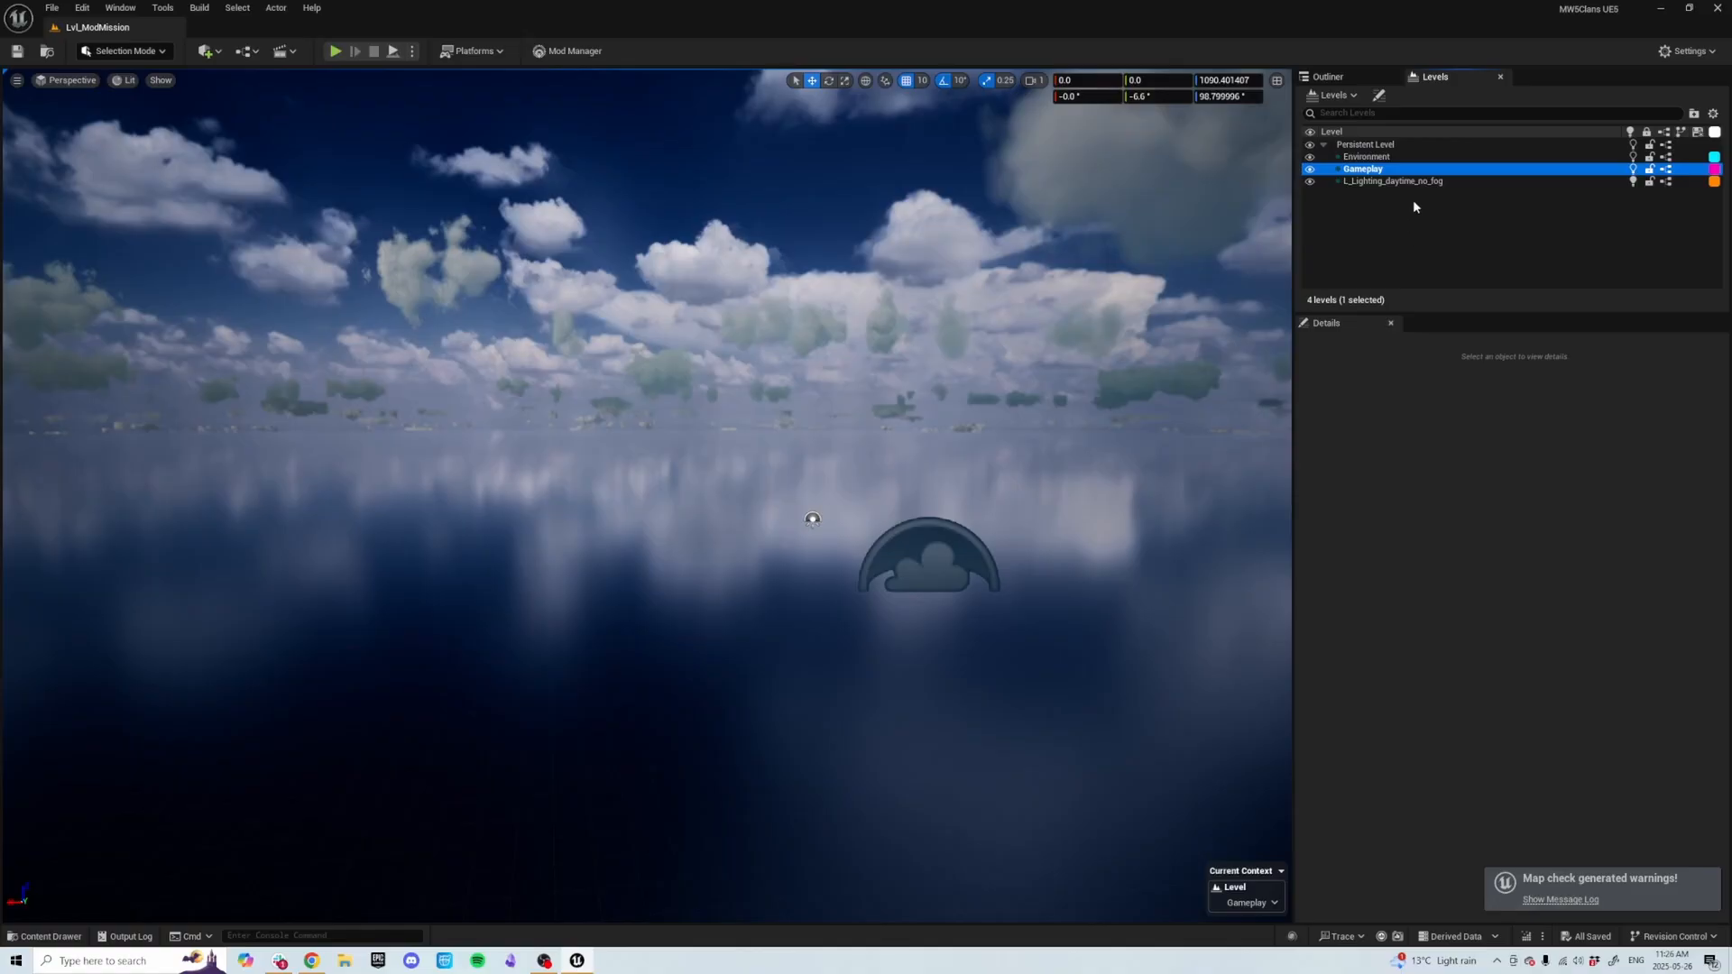
double_click(1414, 181)
left_click(1394, 157)
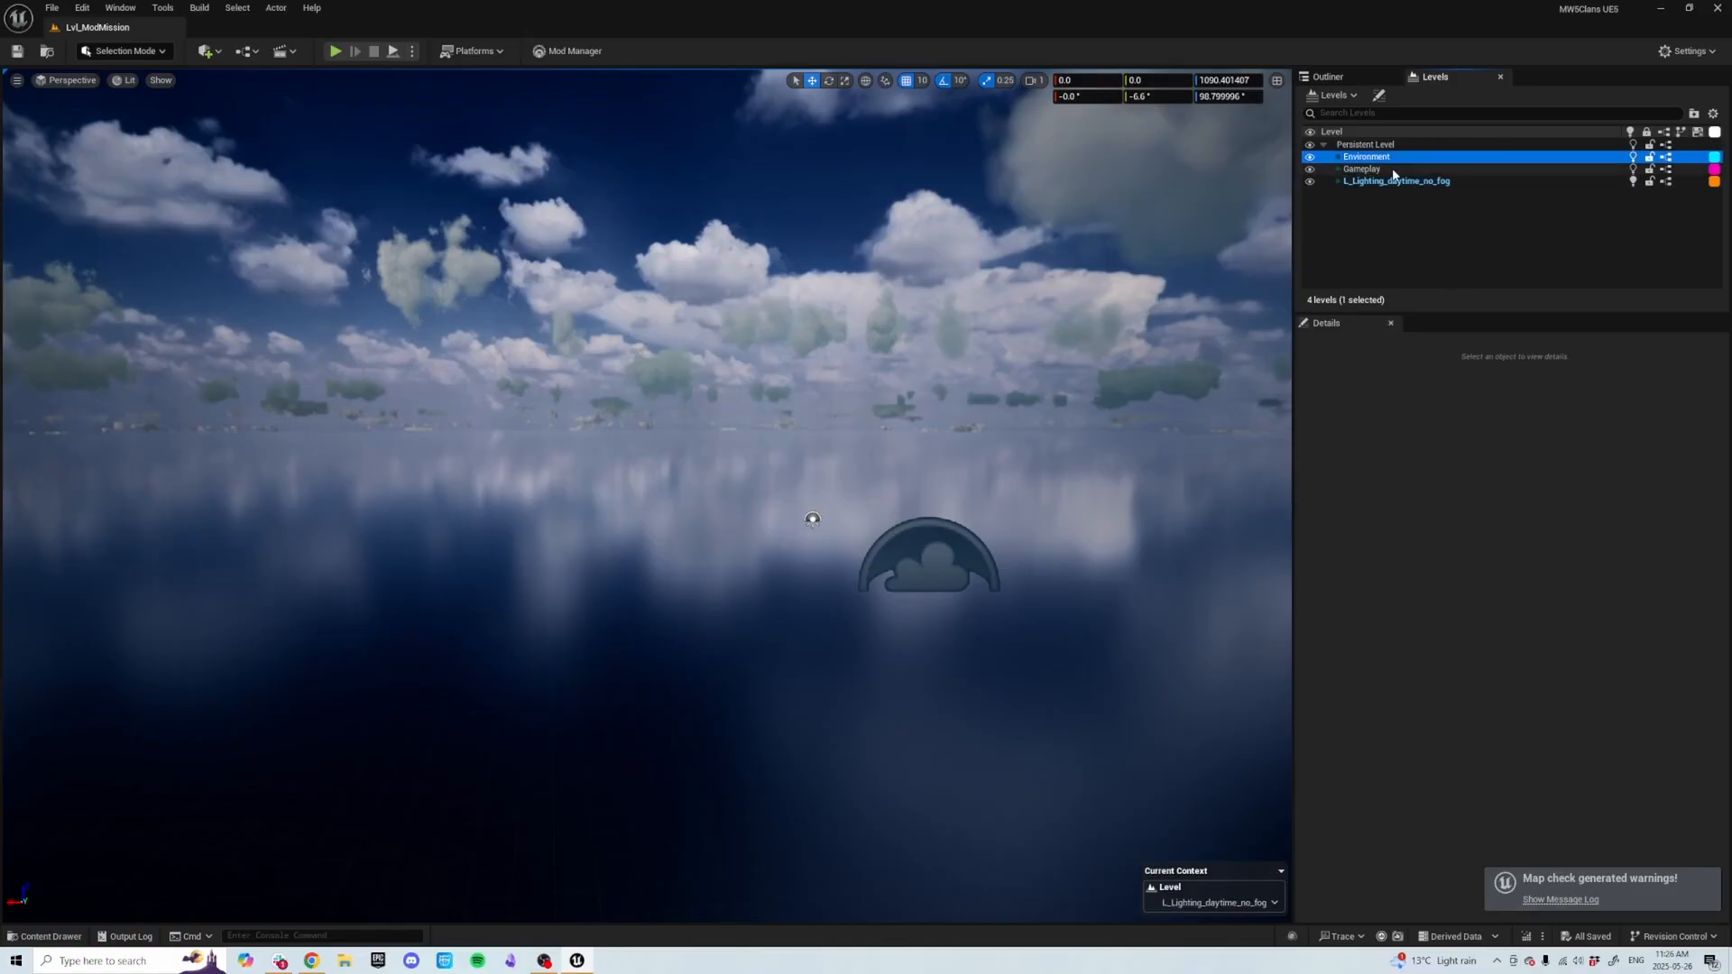
double_click(1369, 145)
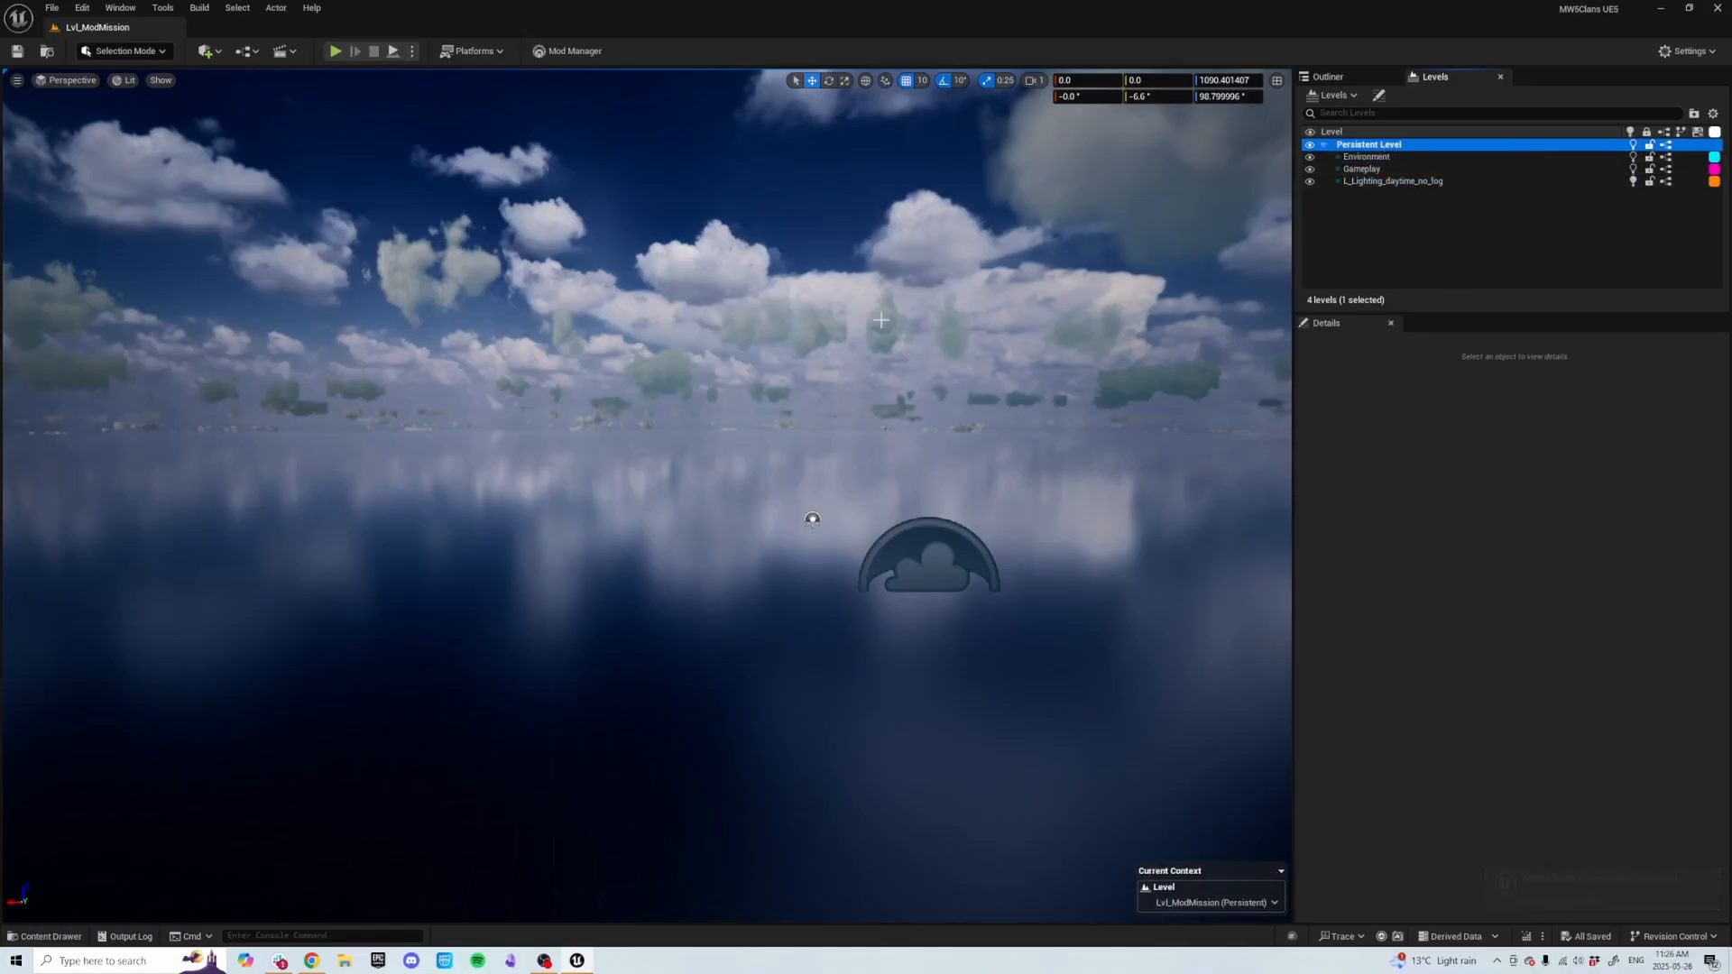
Switch the editor into Landscape mode.
right_click_drag(821, 343, 867, 388)
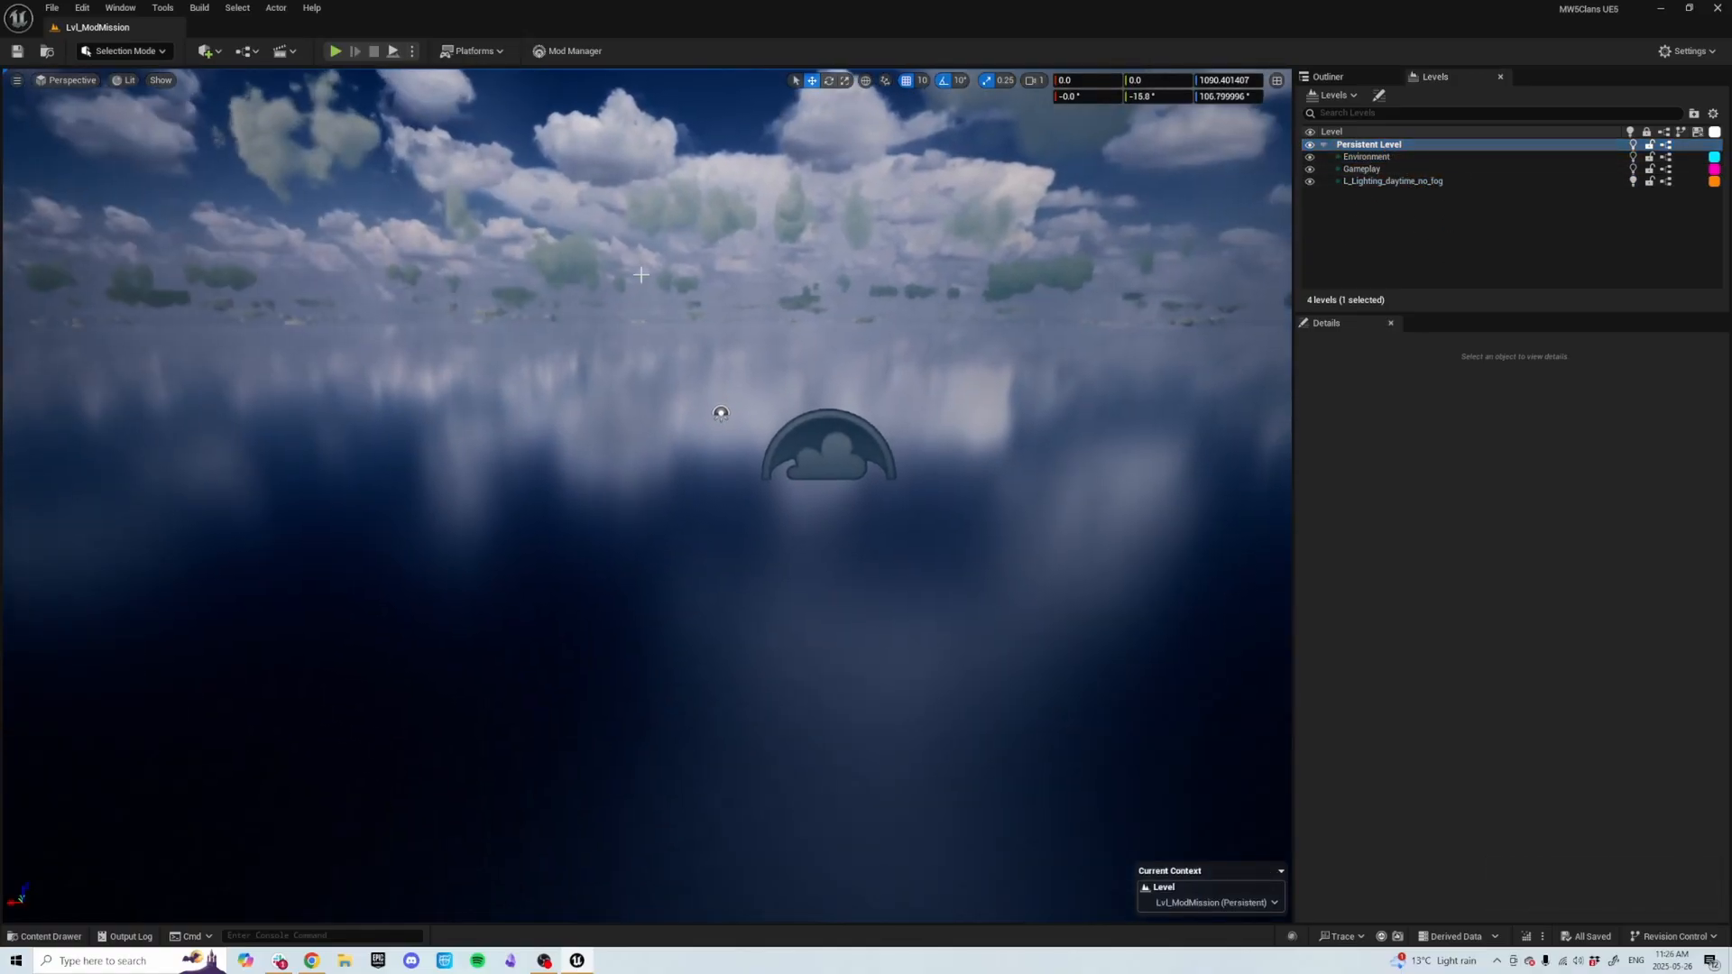
left_click(152, 51)
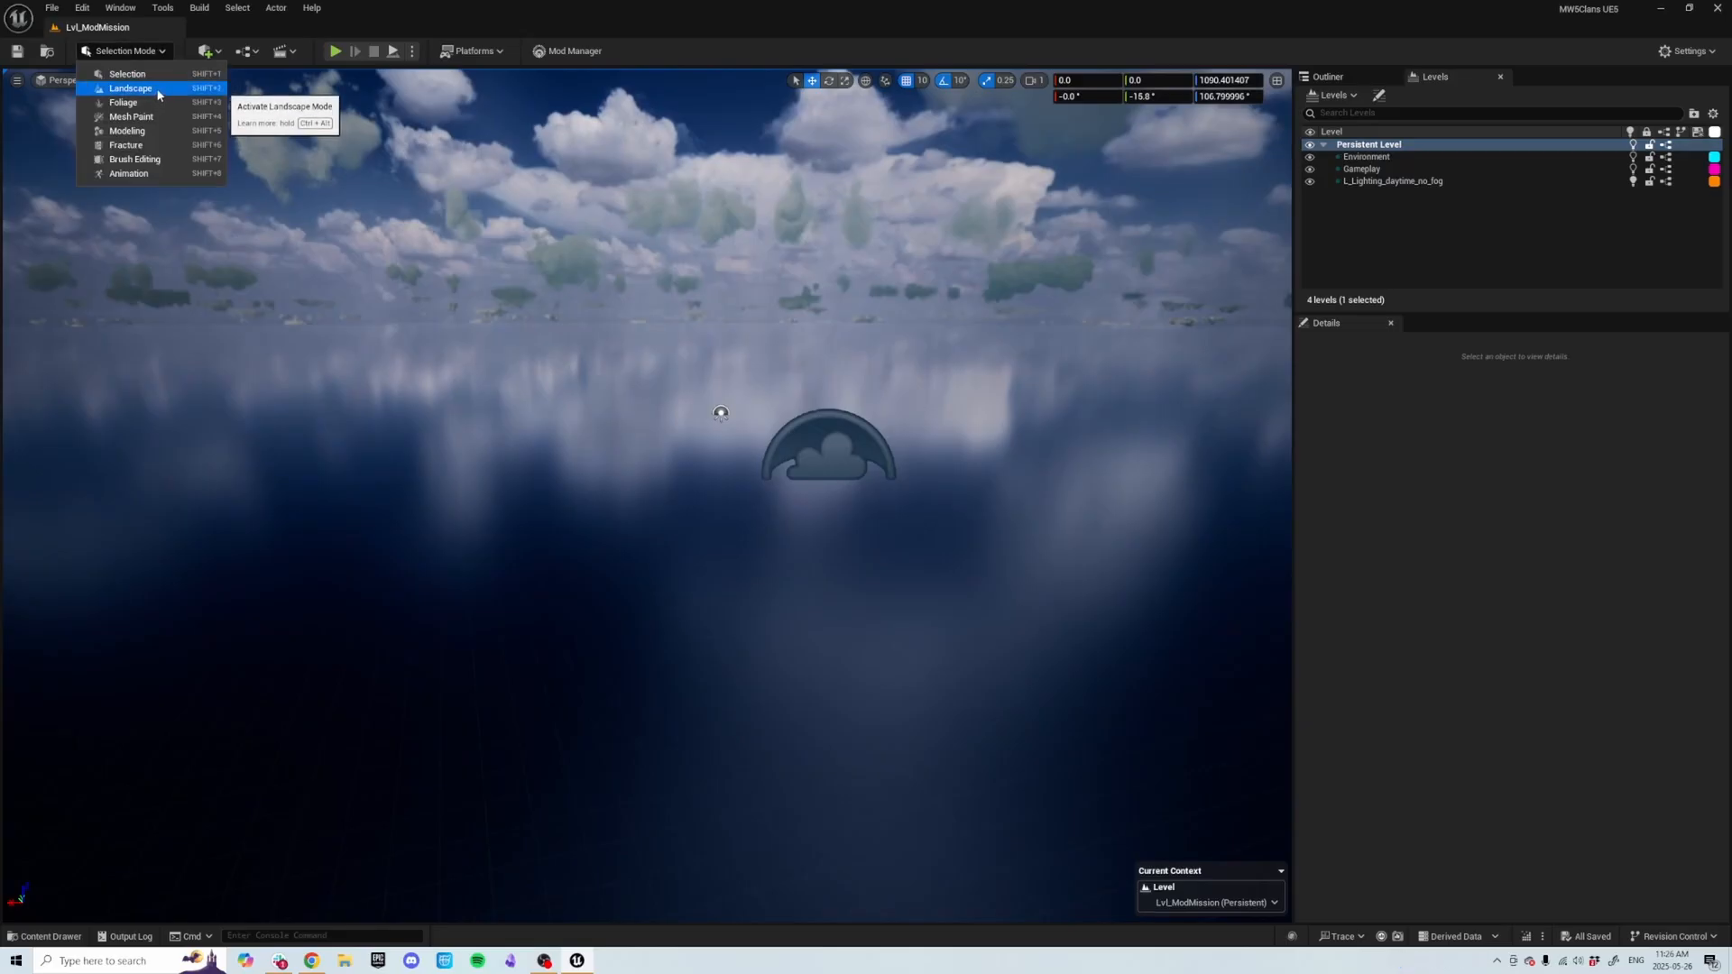
left_click(157, 89)
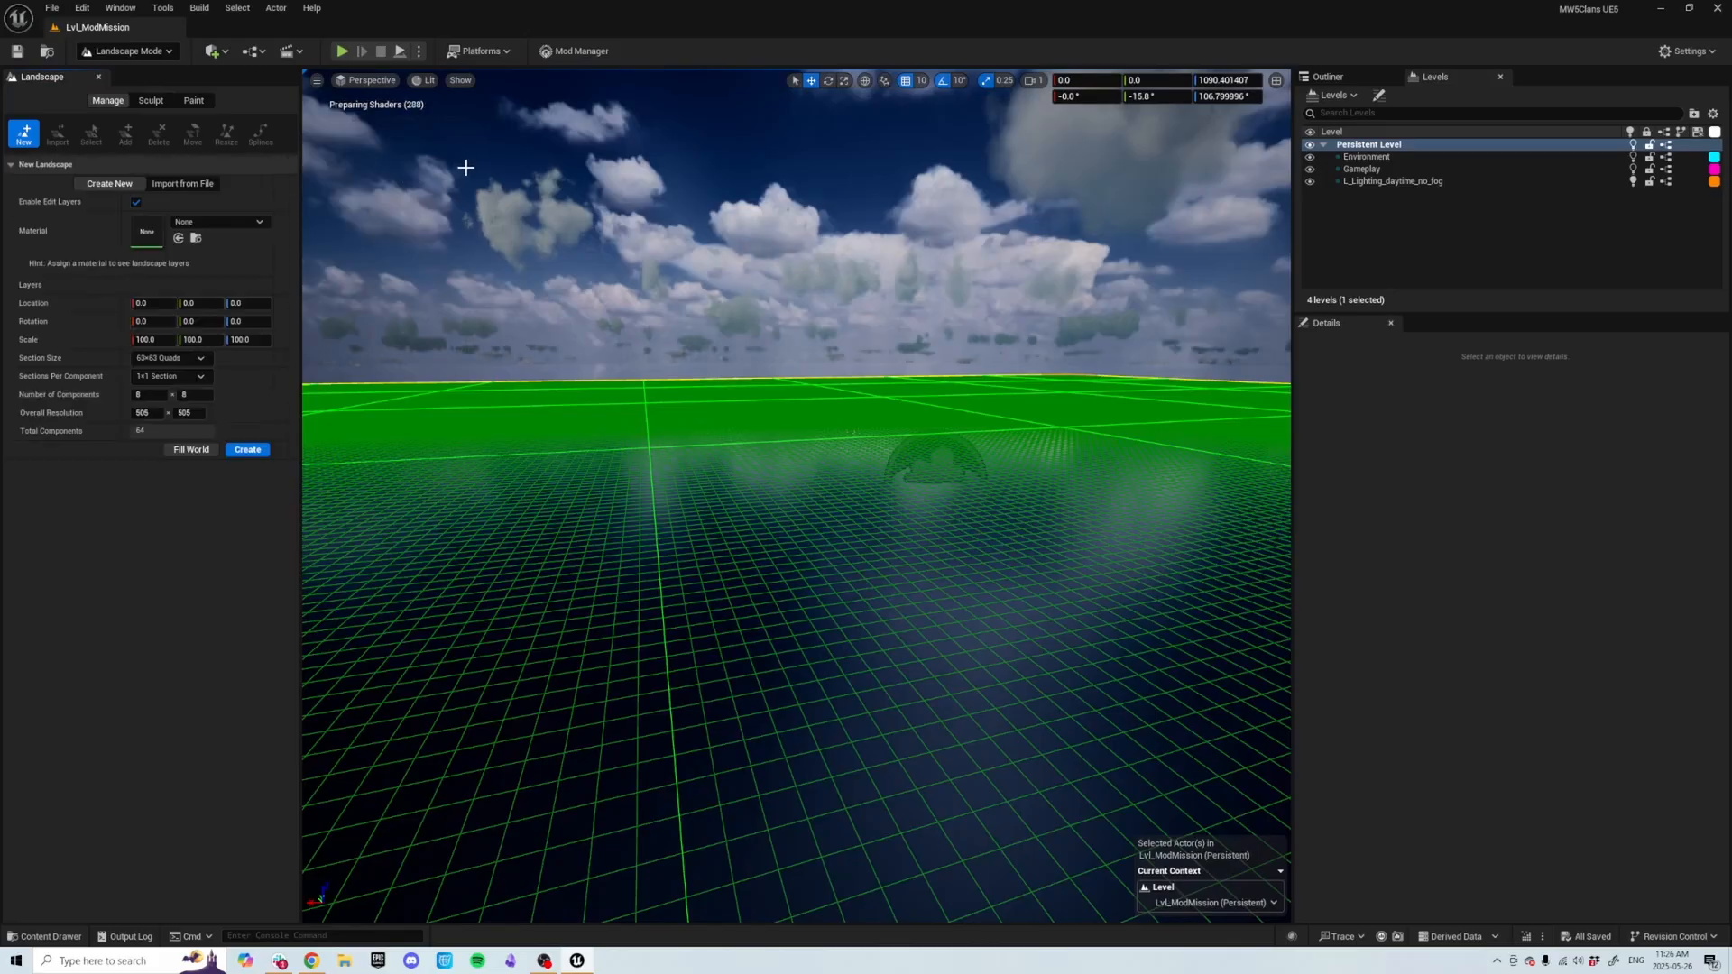
Search the material list for landscapeTest and assign LandscapeTest_MTL as the new landscape's material.
key("s")
right_click_drag(740, 333, 667, 381)
key("s")
key("e")
scroll(683, 309, "up", 6)
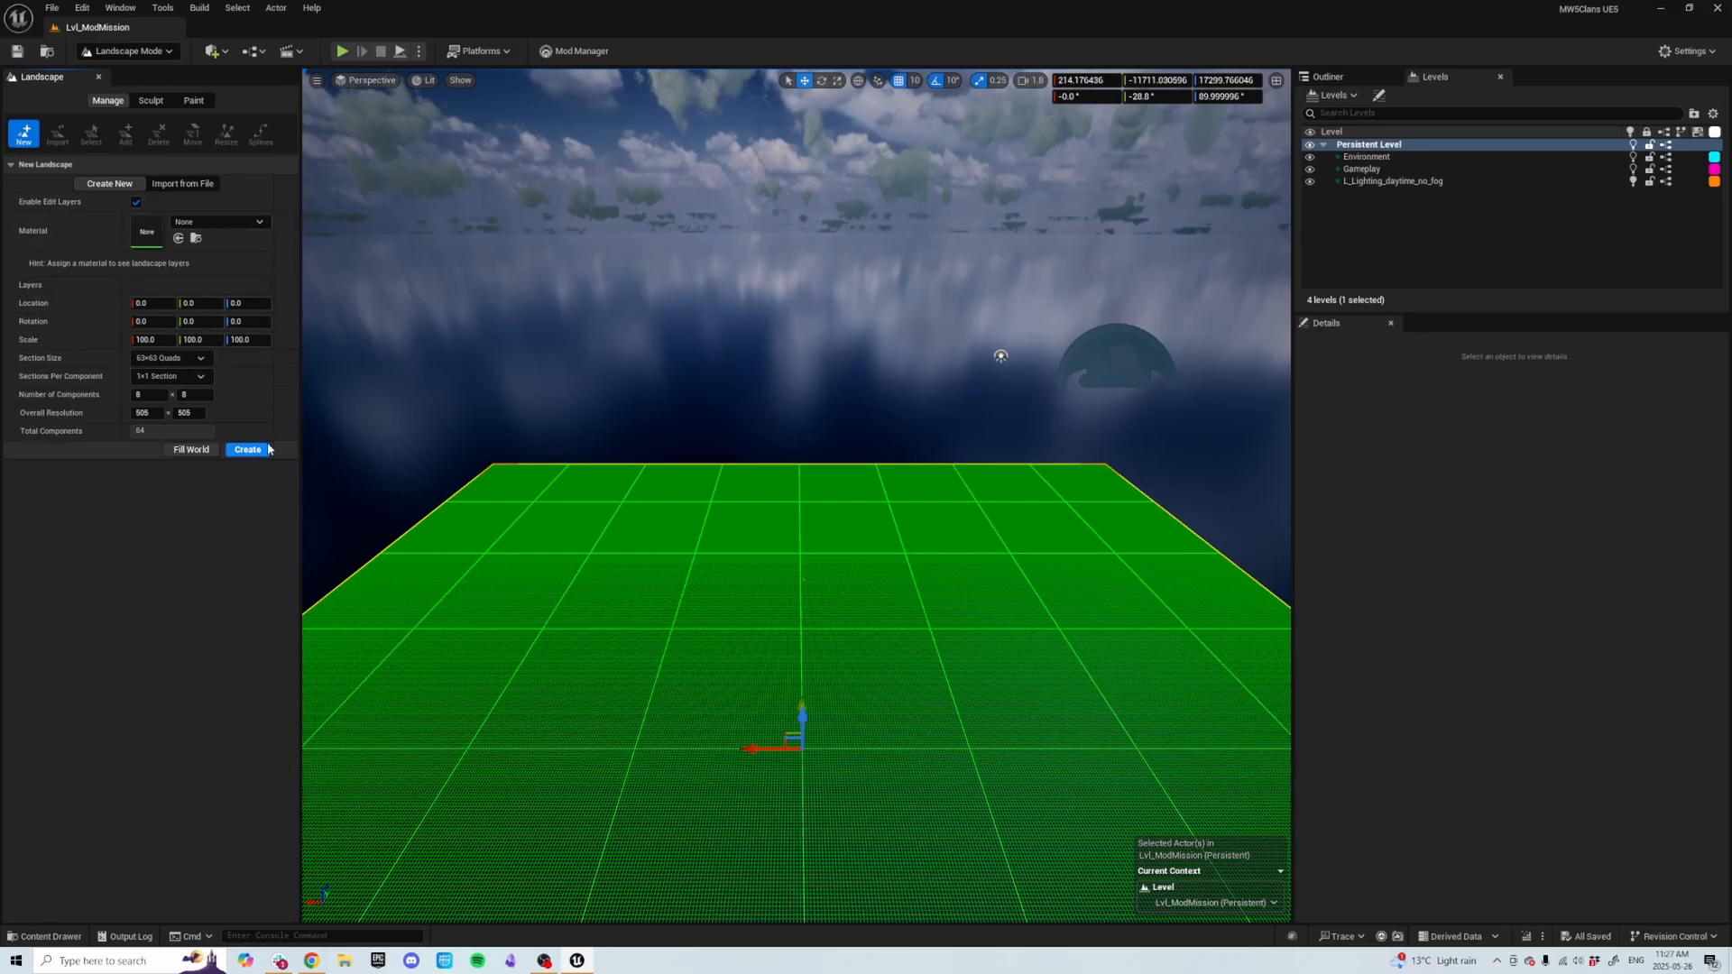
left_click(243, 227)
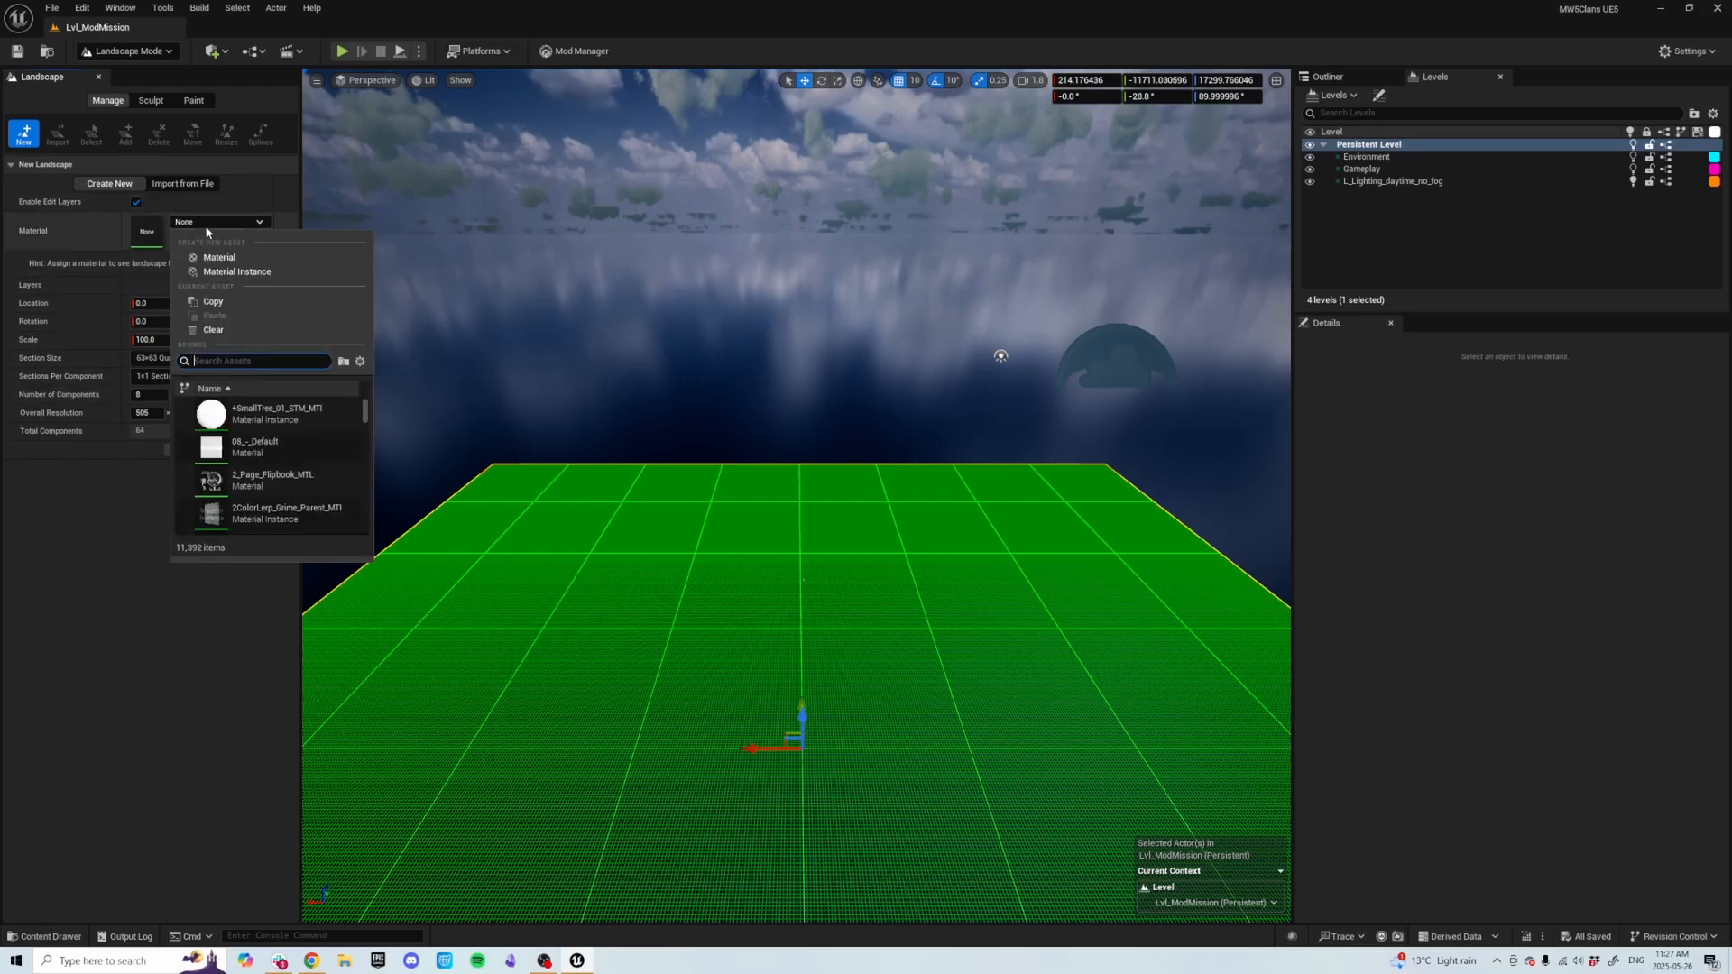
type("landscape")
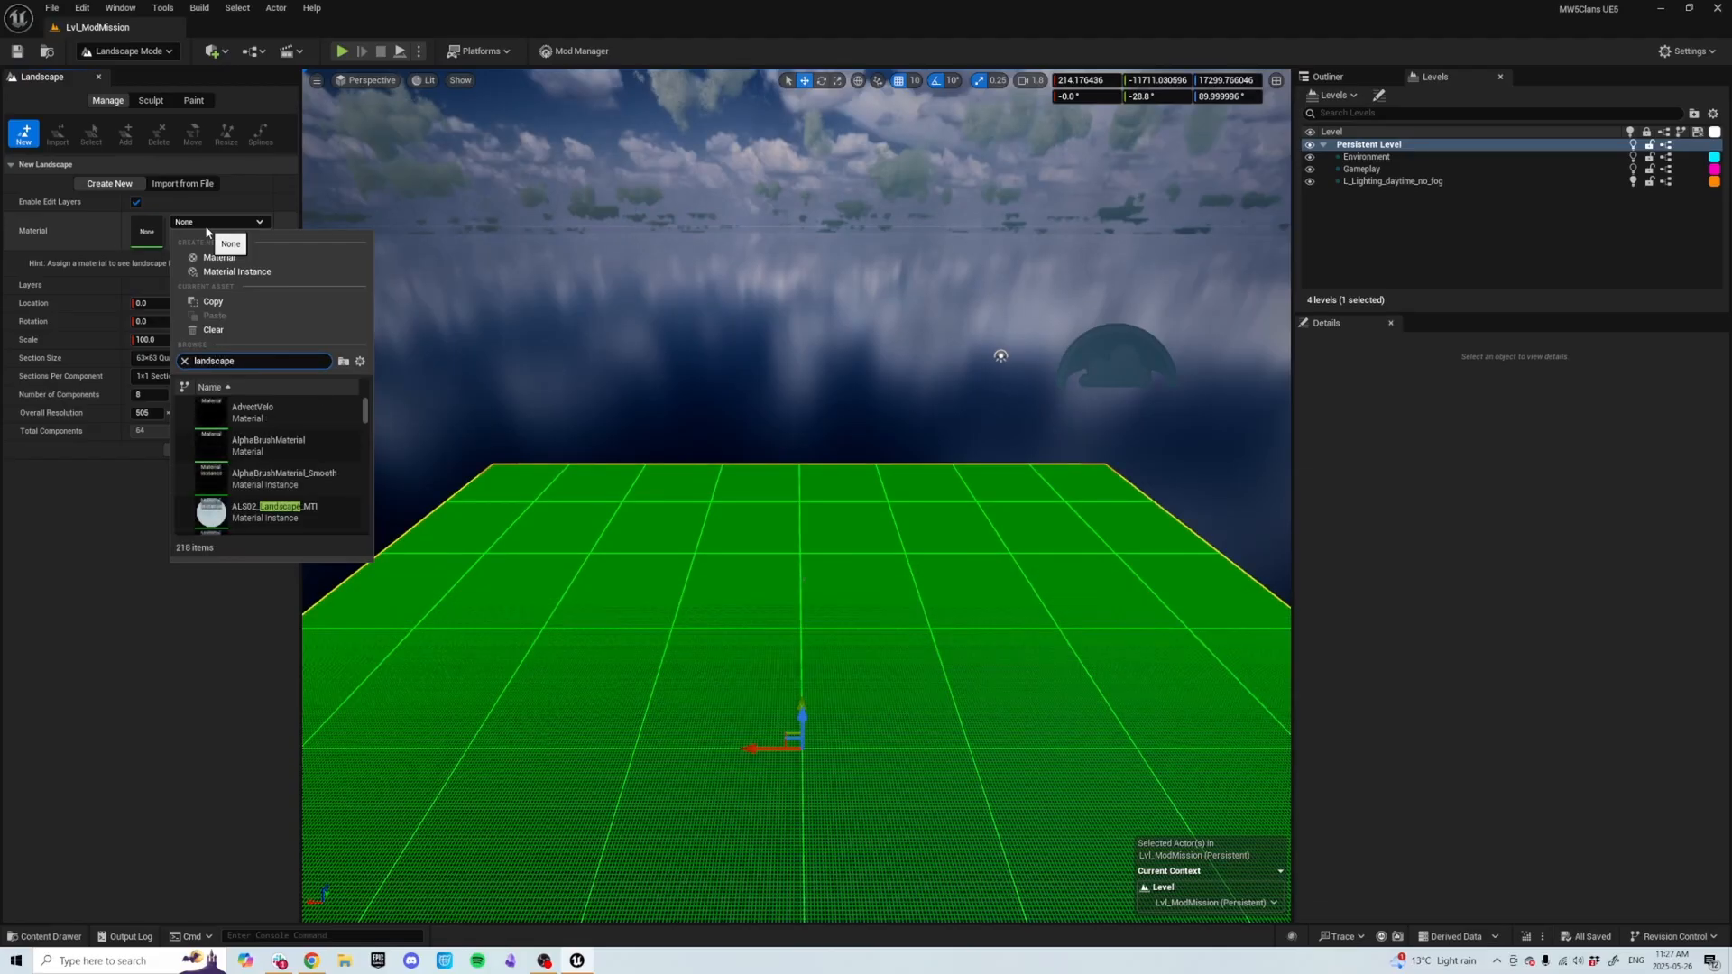
type("Test")
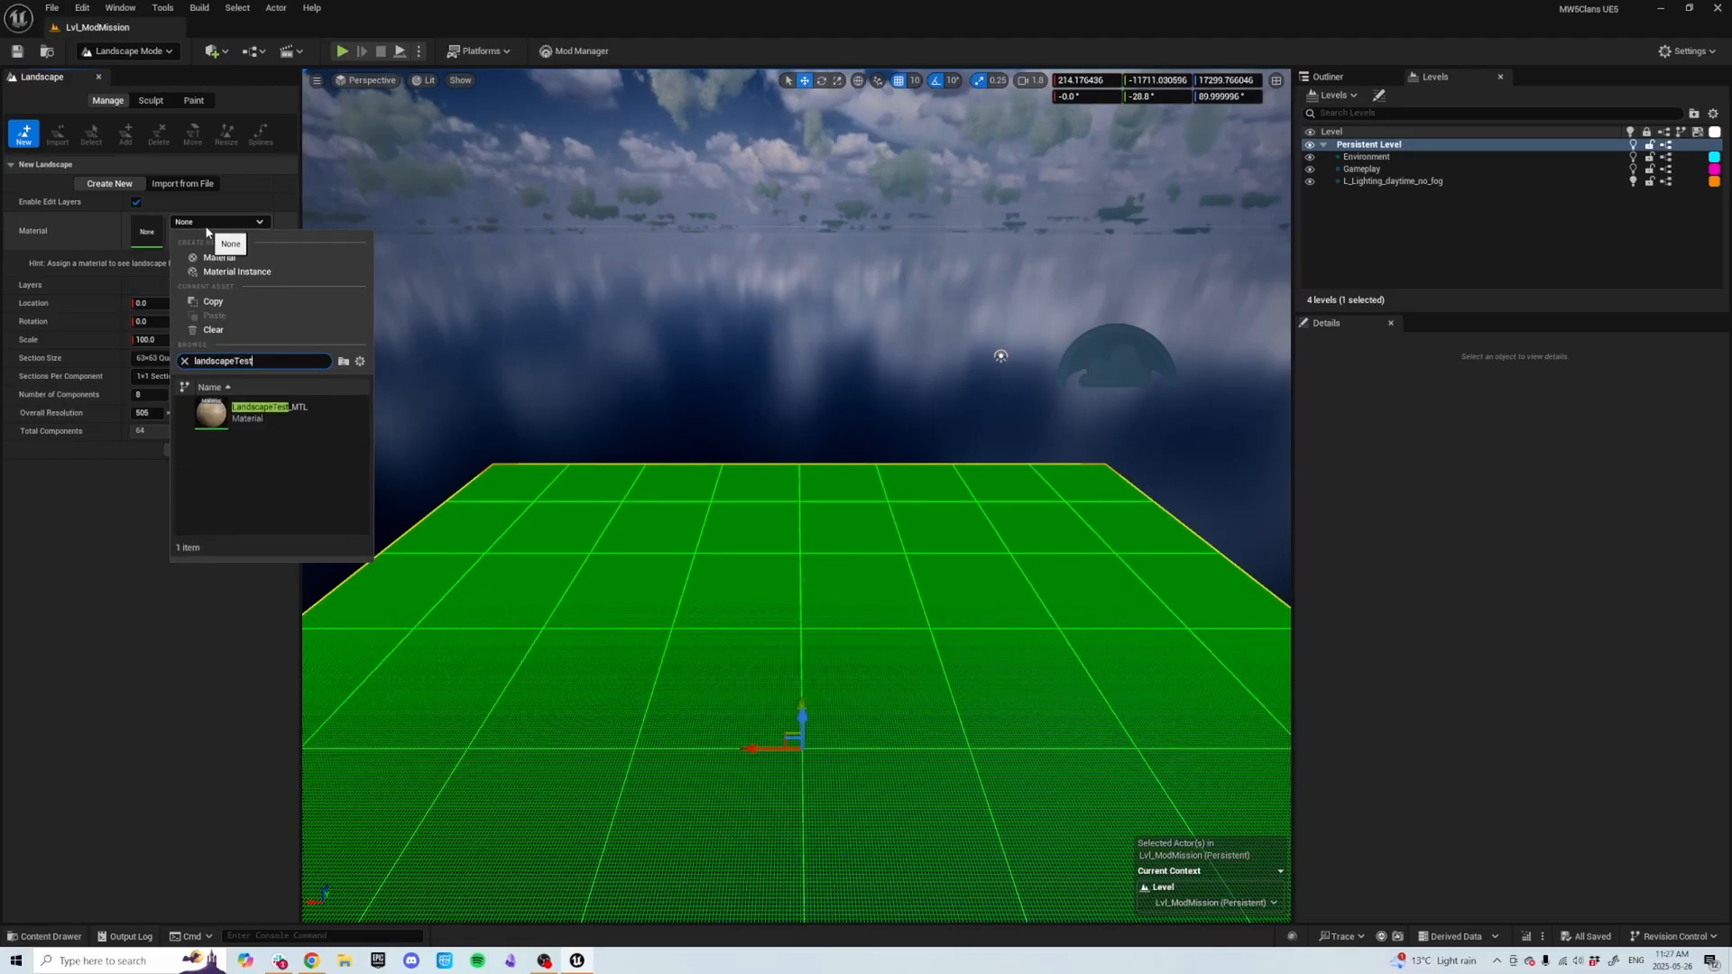
left_click(289, 414)
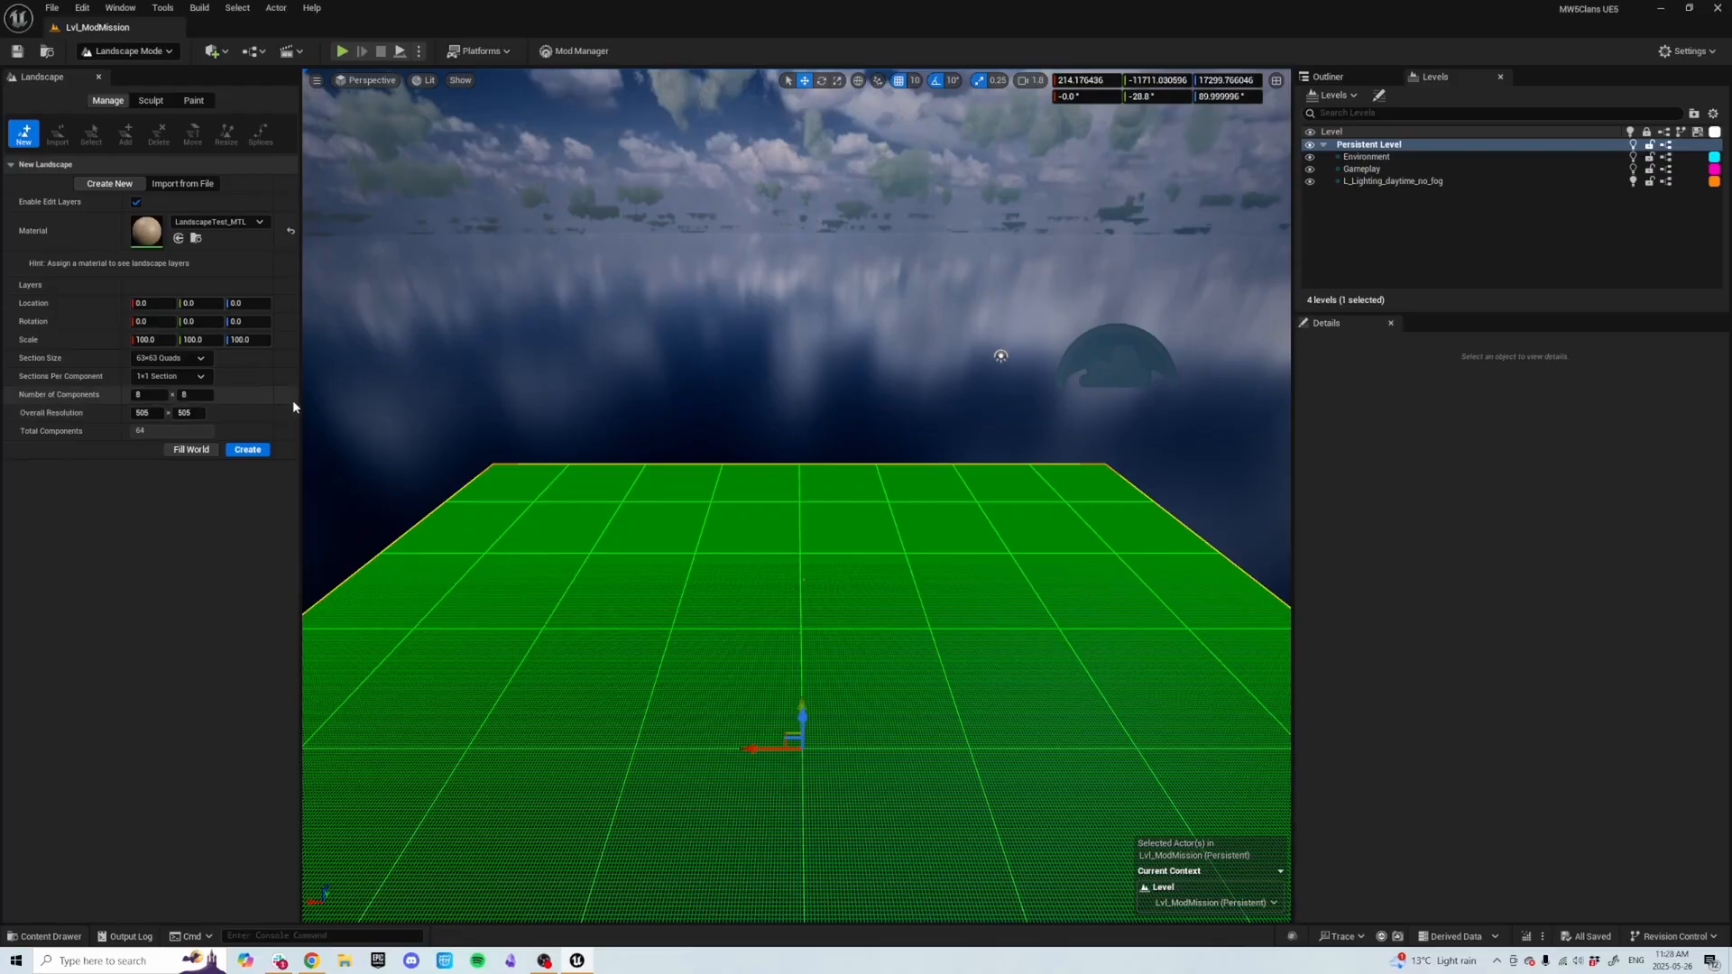
Set the landscape's number of components to 64 × 64.
left_click(160, 396)
type("64")
left_click(190, 396)
type("64")
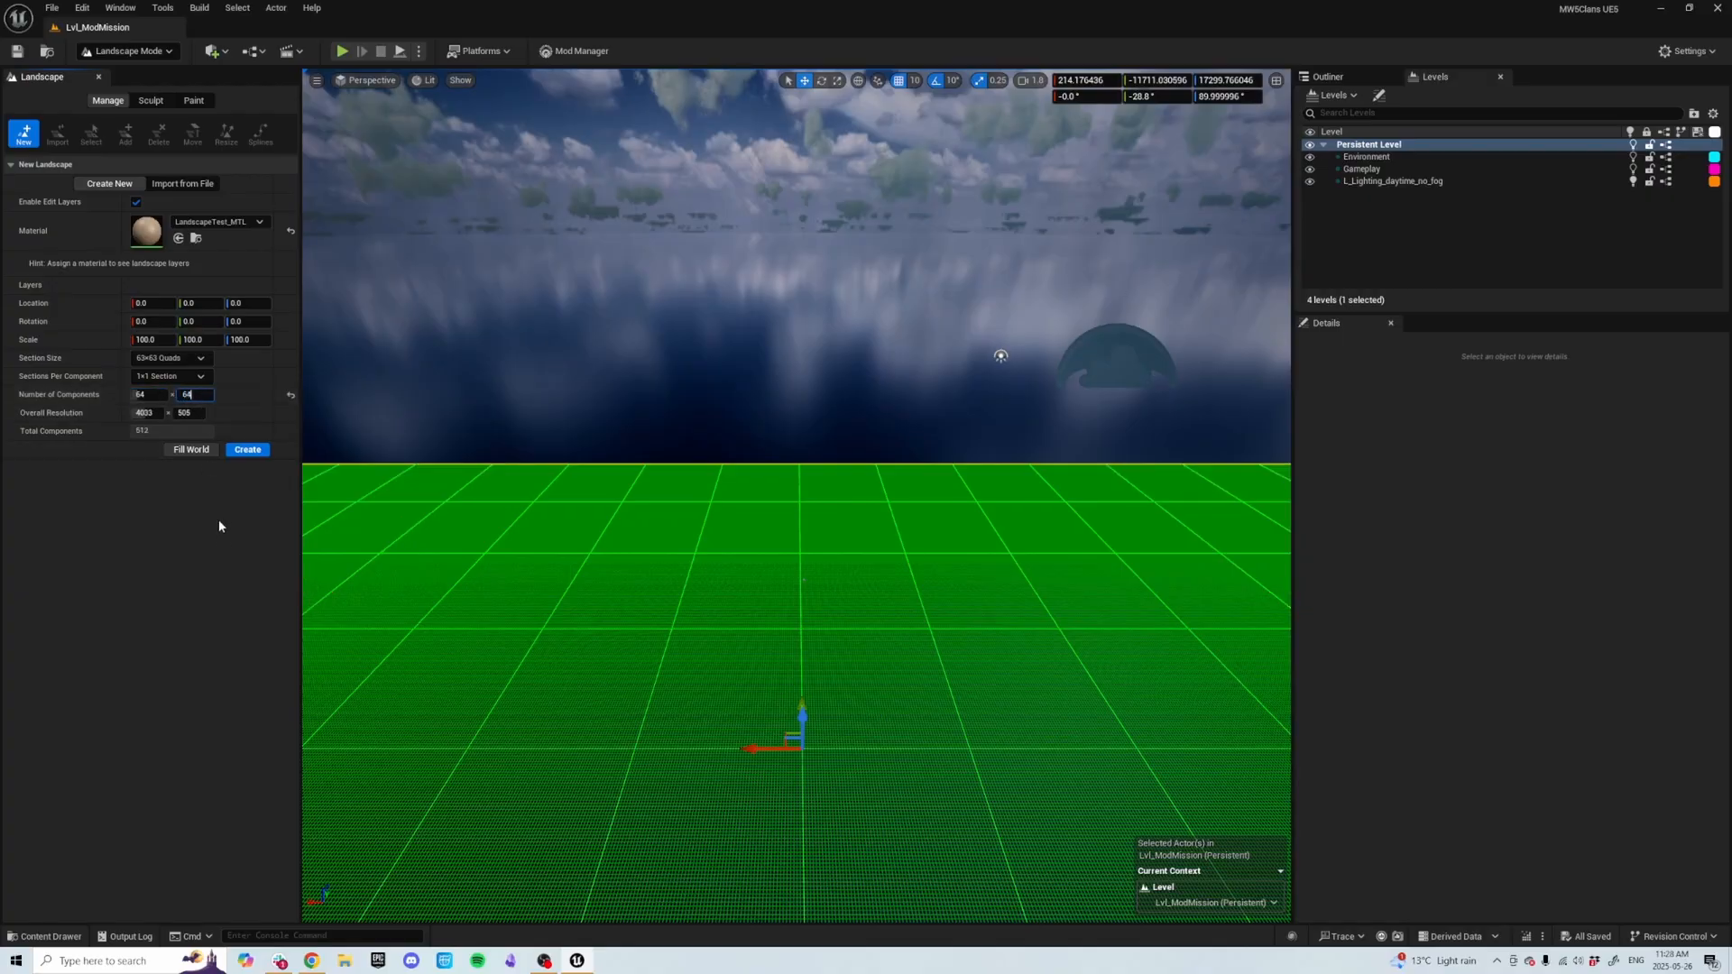
left_click(221, 544)
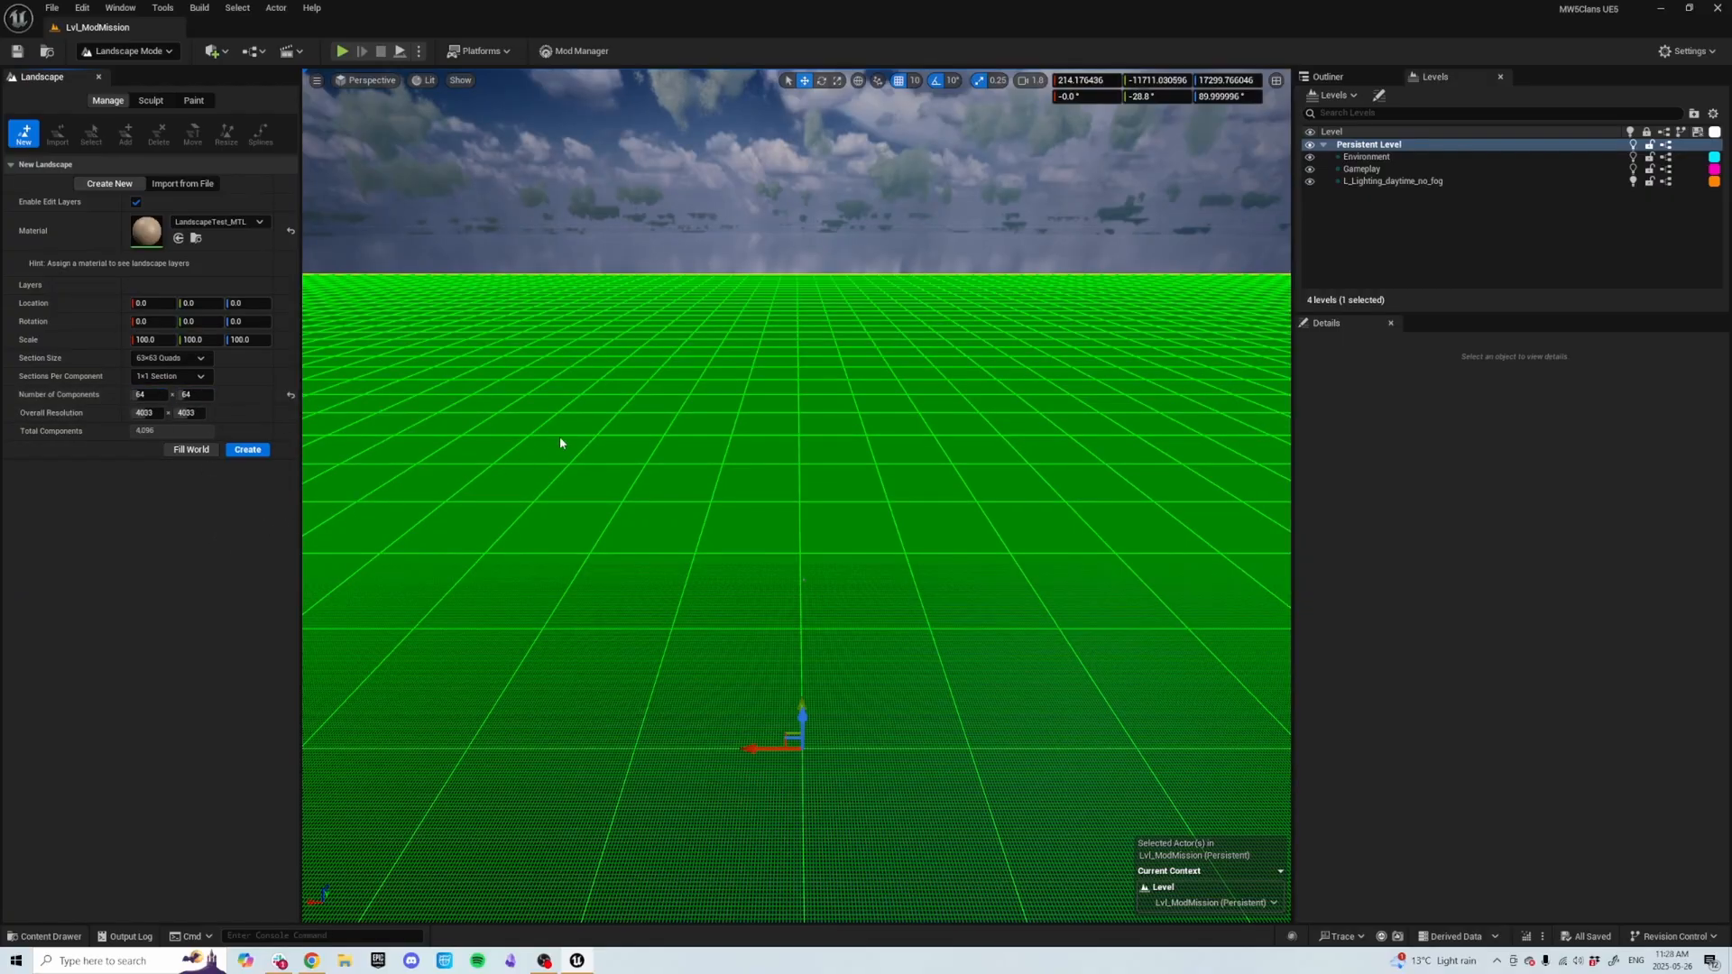
Switch the new landscape to import from file and choose a heightmap file from the file browser.
key("s")
mouse_move(561, 439)
right_mouse_down()
mouse_move(506, 406)
mouse_move(591, 432)
right_mouse_up()
scroll(560, 439, "up", 5)
key("e")
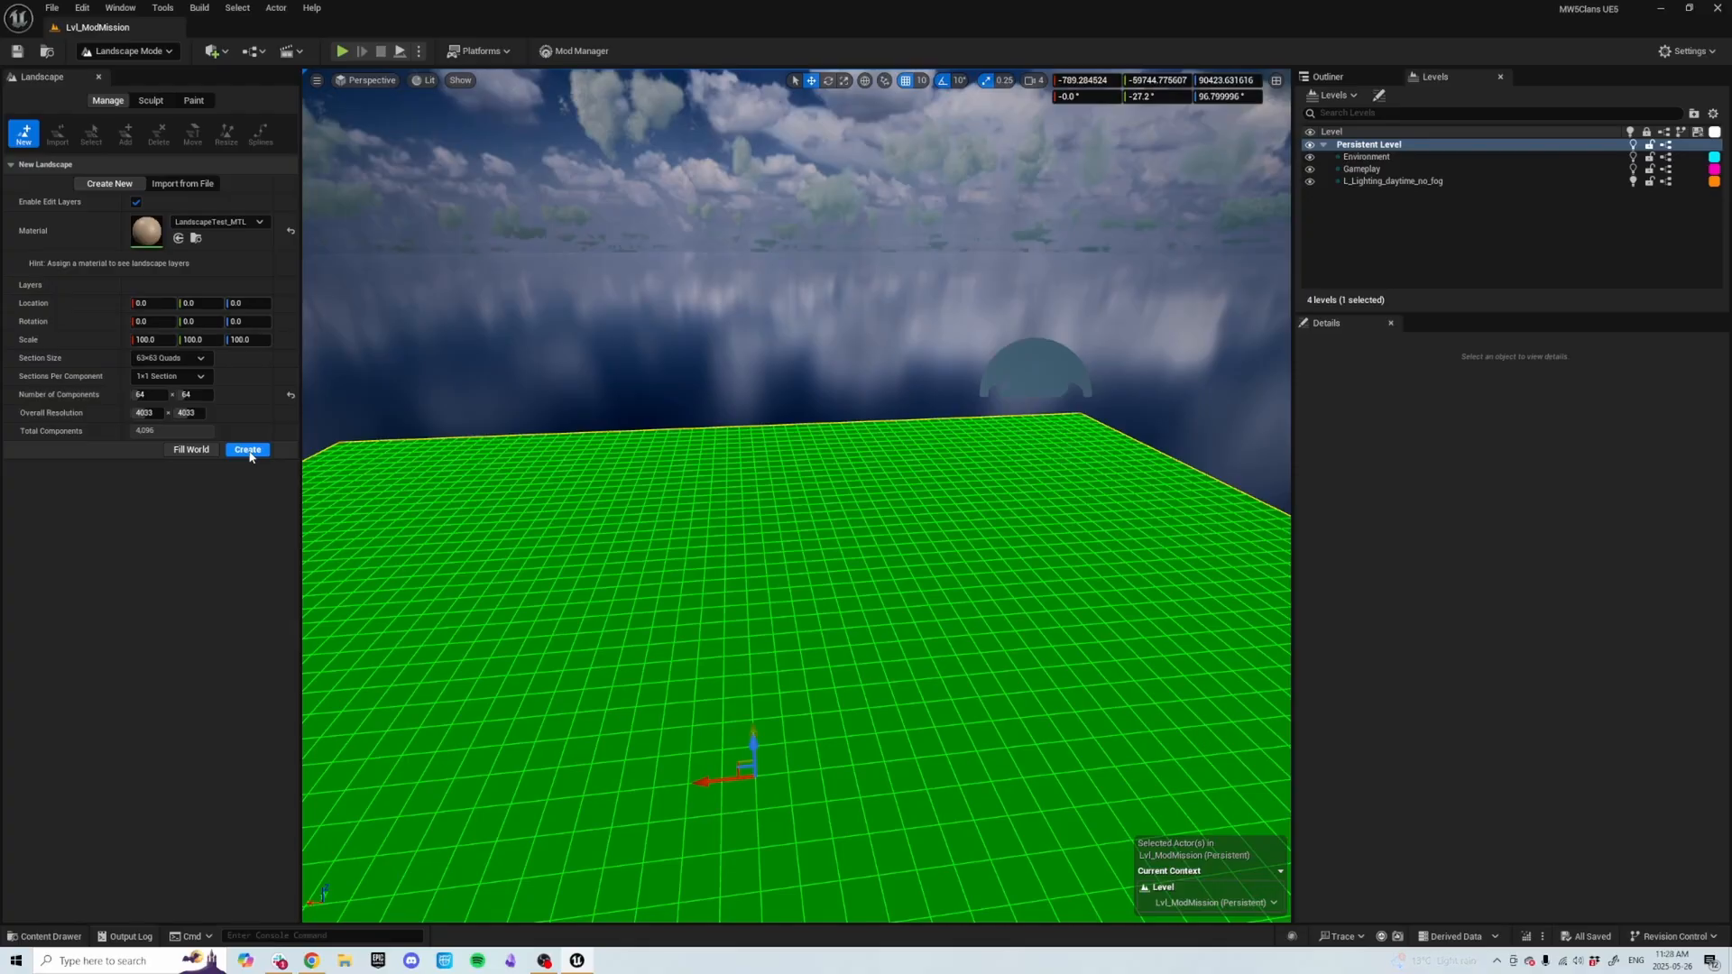
mouse_move(722, 470)
right_mouse_down()
mouse_move(866, 476)
mouse_move(700, 462)
right_mouse_up()
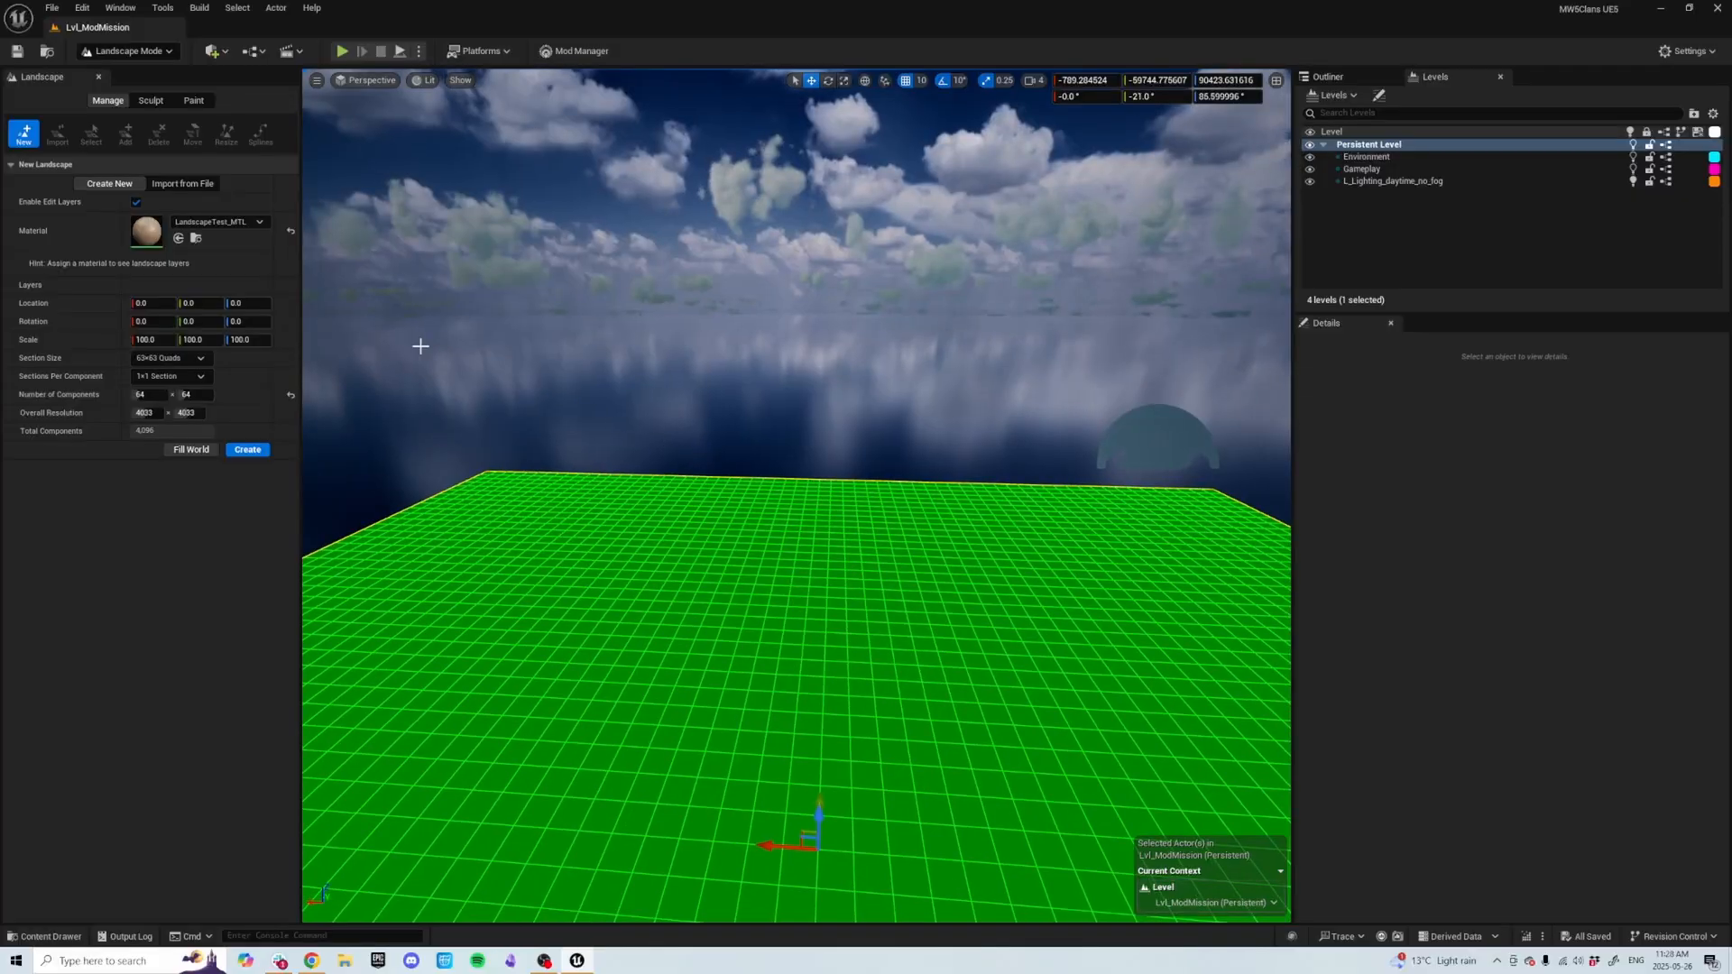
left_click(193, 186)
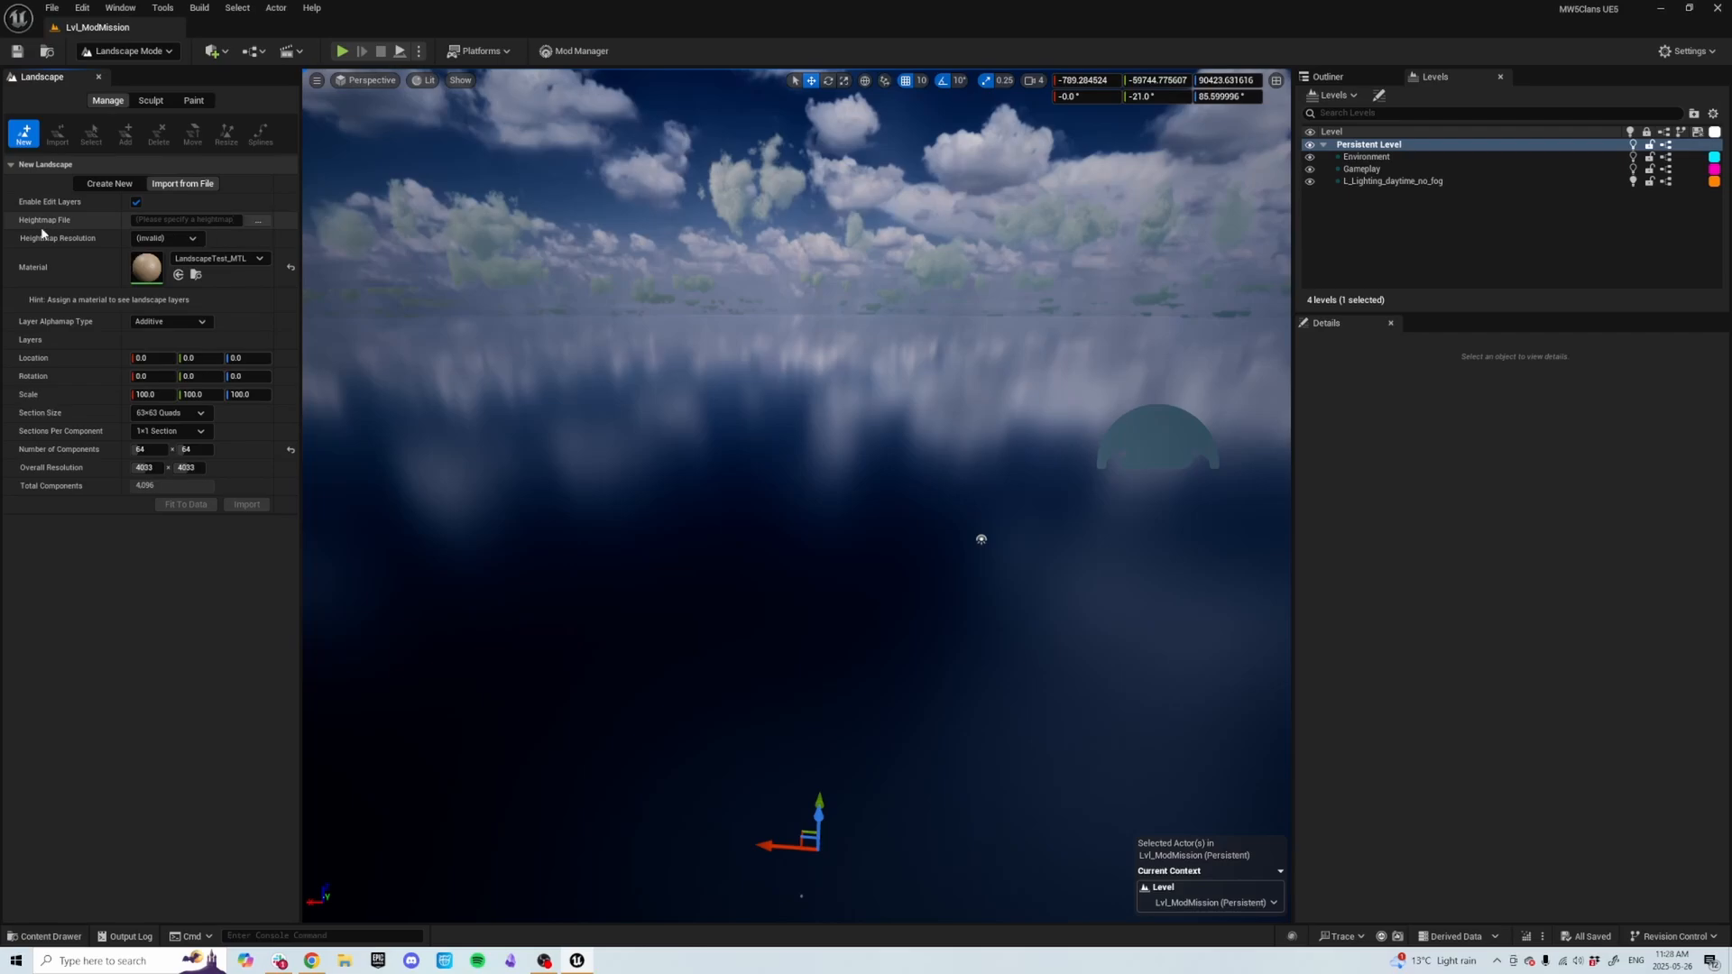
left_click(263, 225)
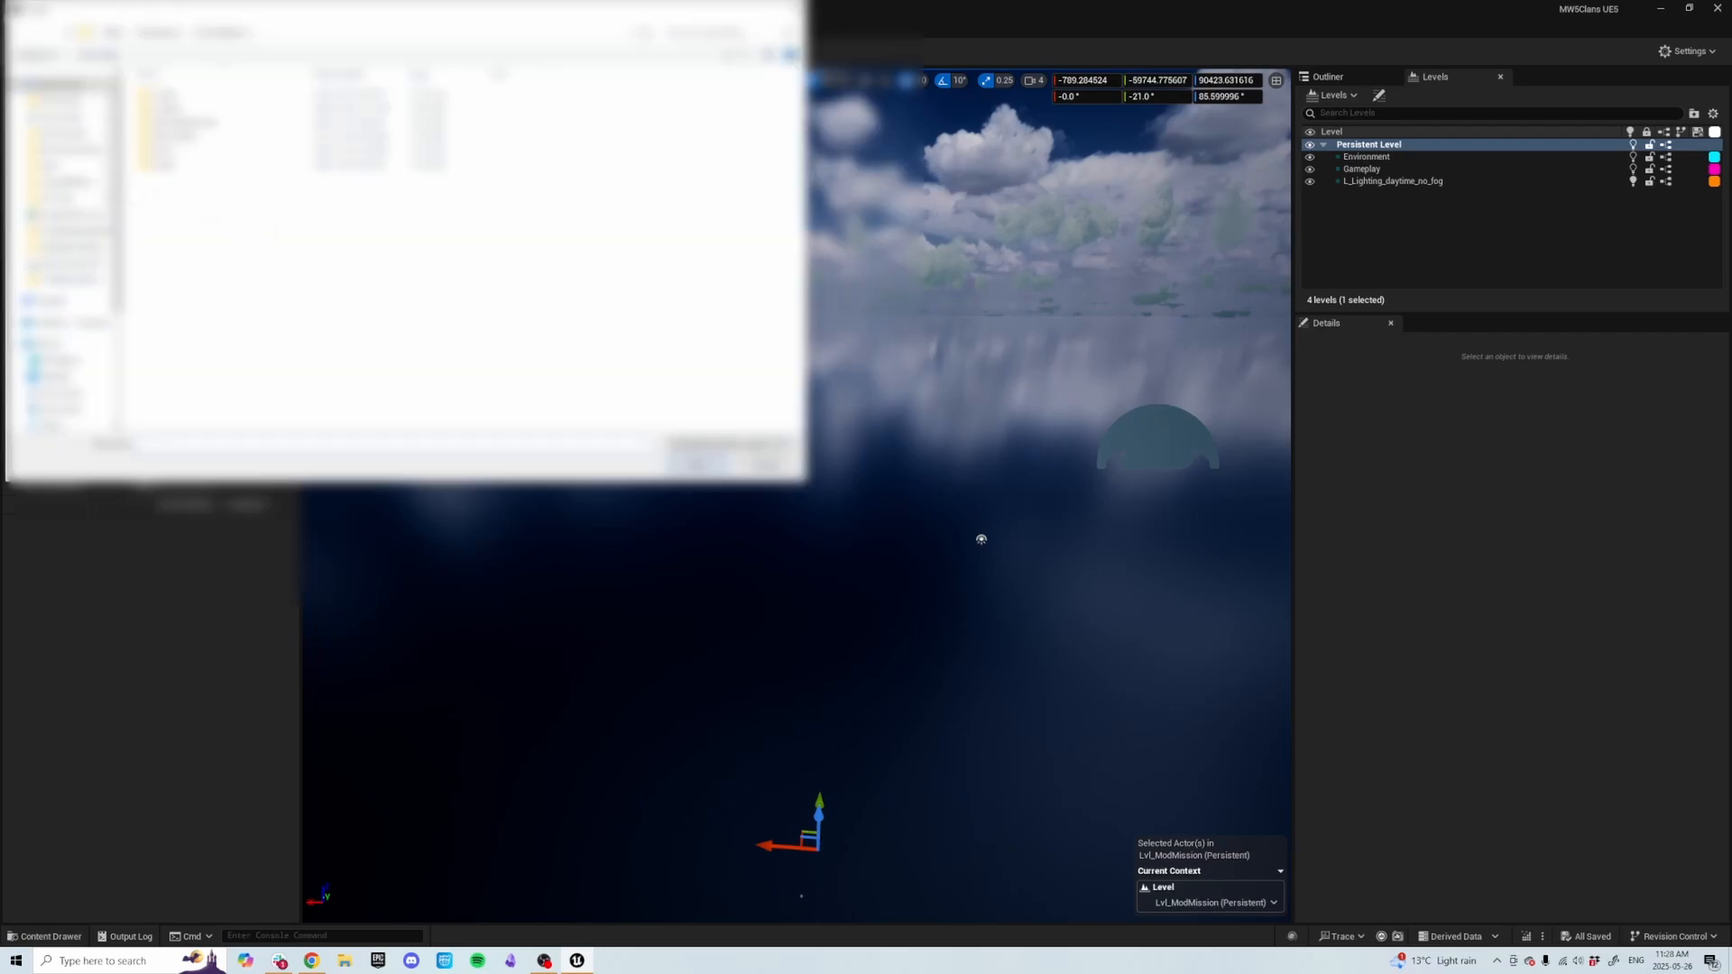
left_click(67, 104)
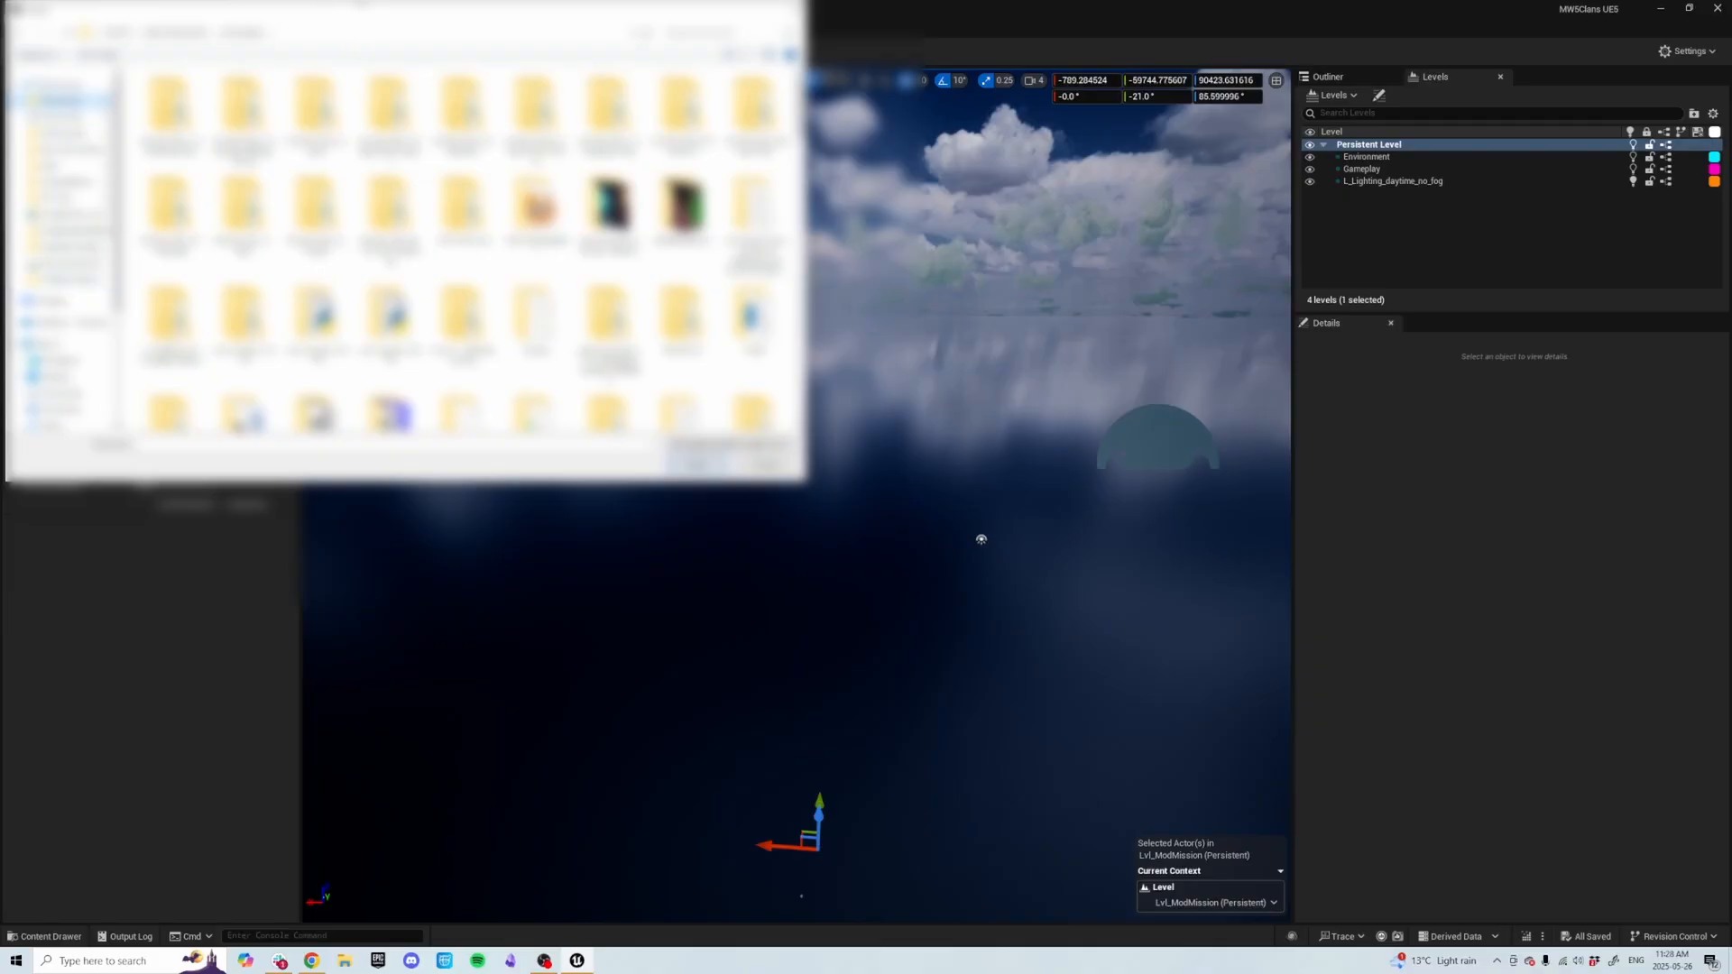
left_click_drag(370, 13, 475, 124)
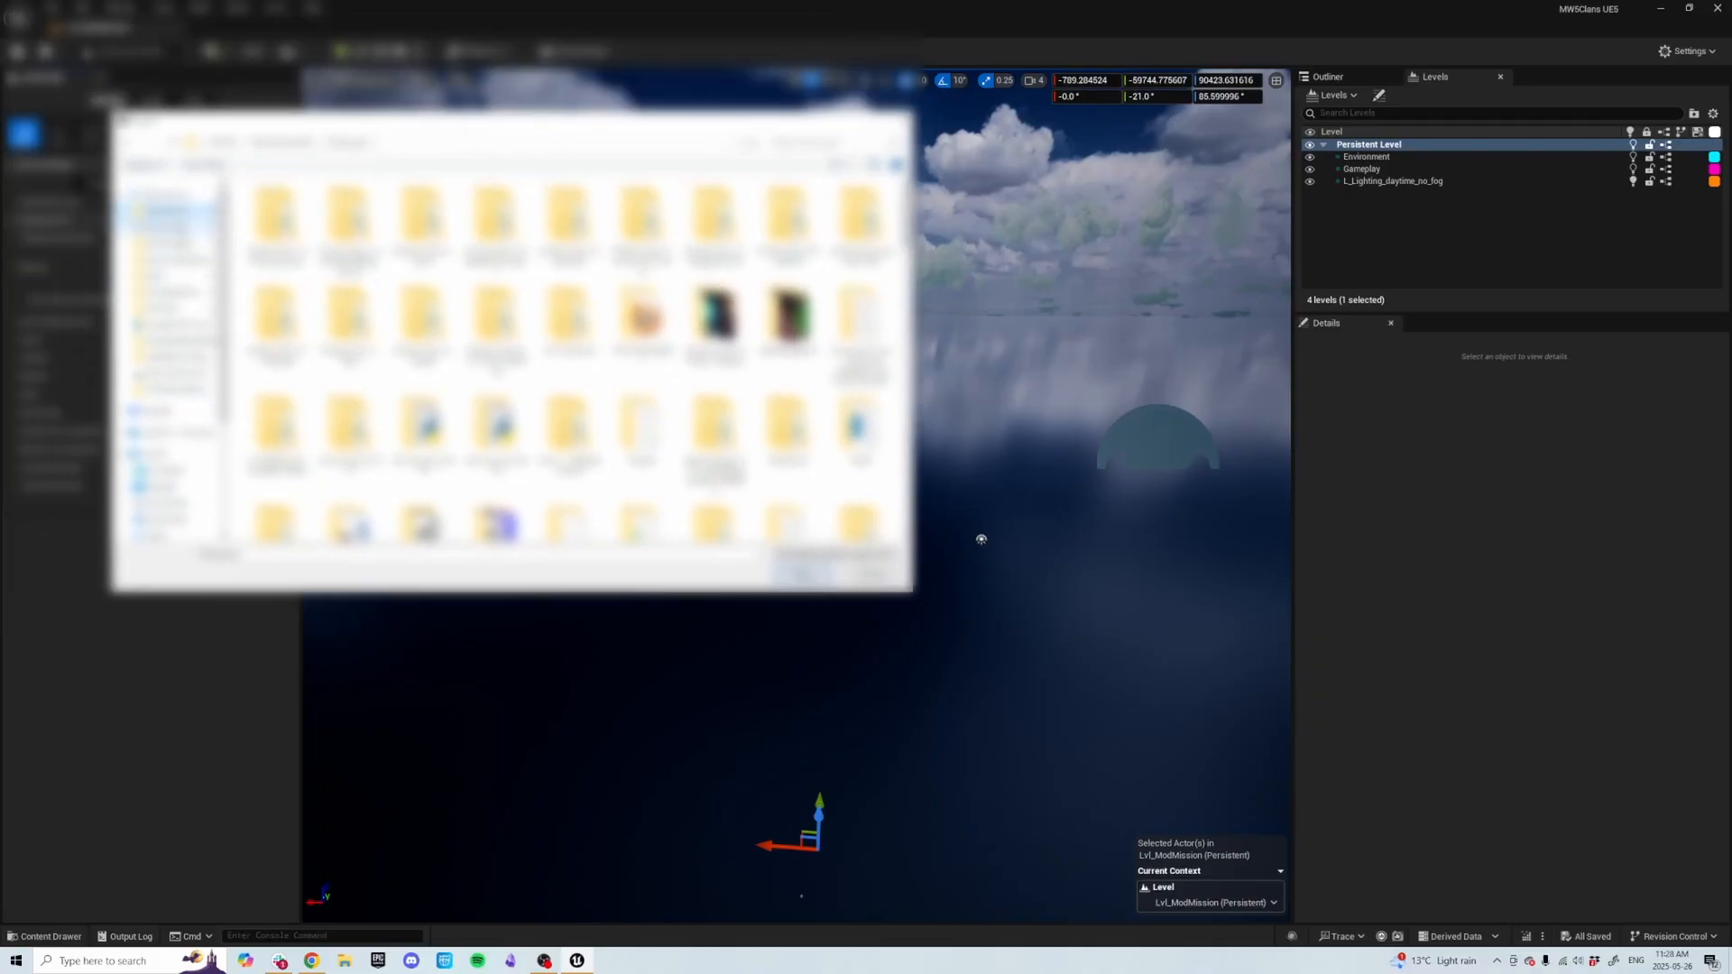
left_click(173, 389)
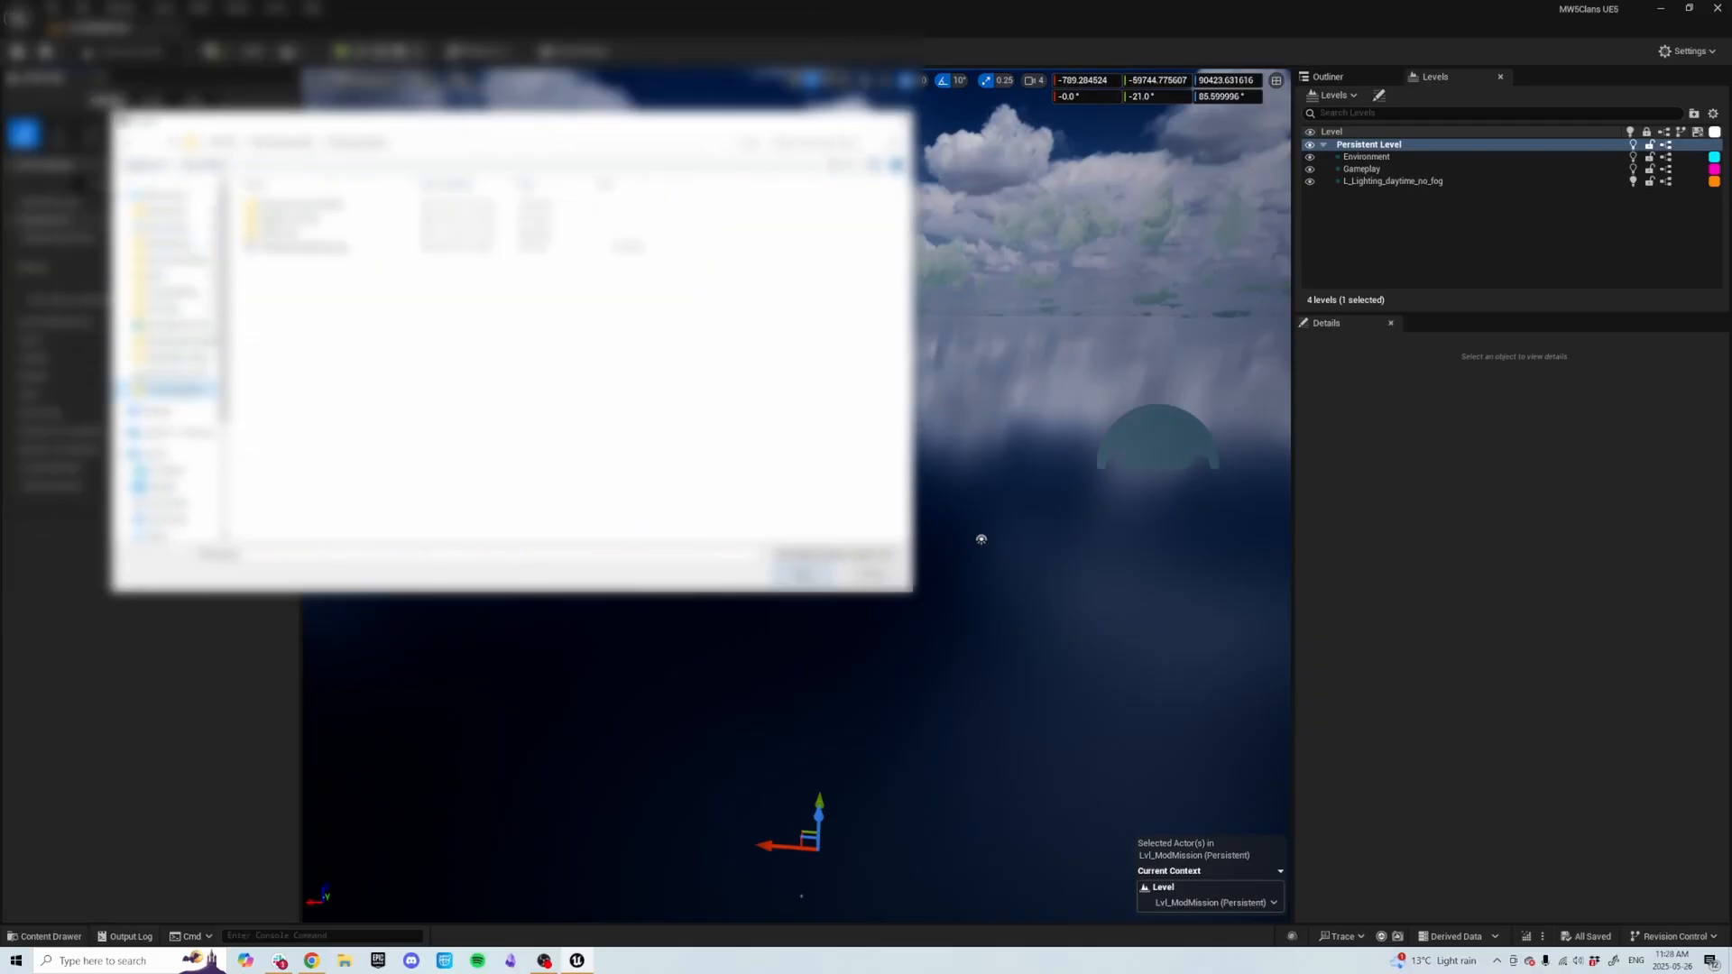
left_click(339, 247)
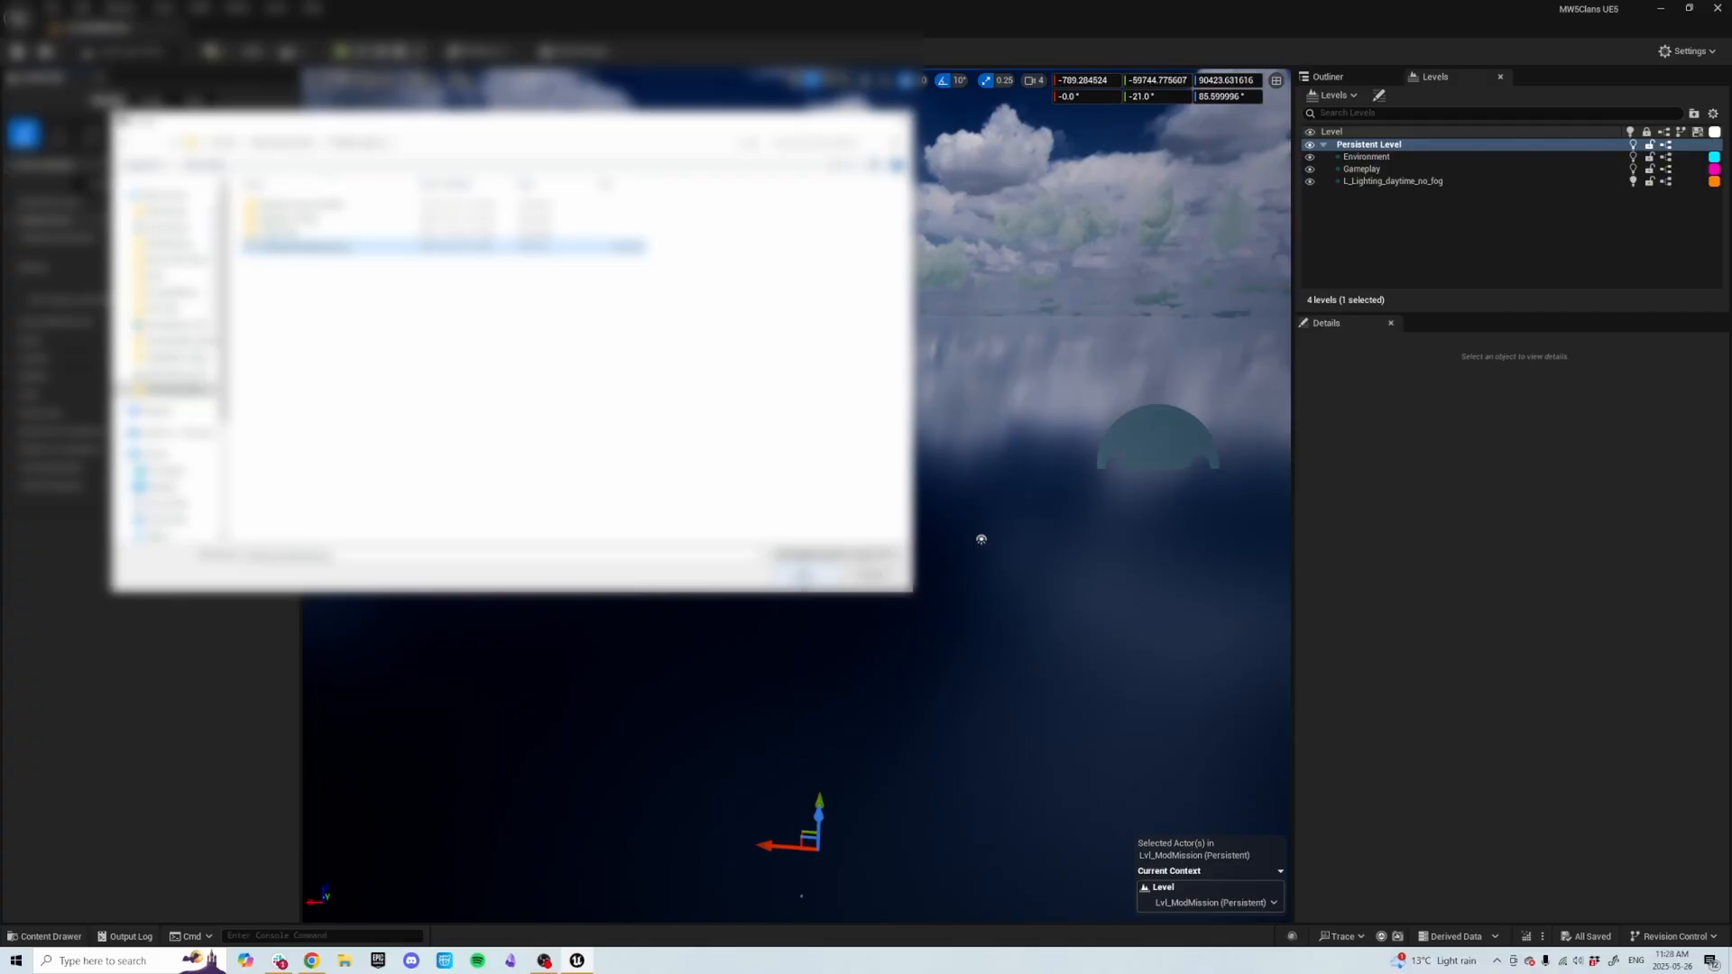
left_click(803, 574)
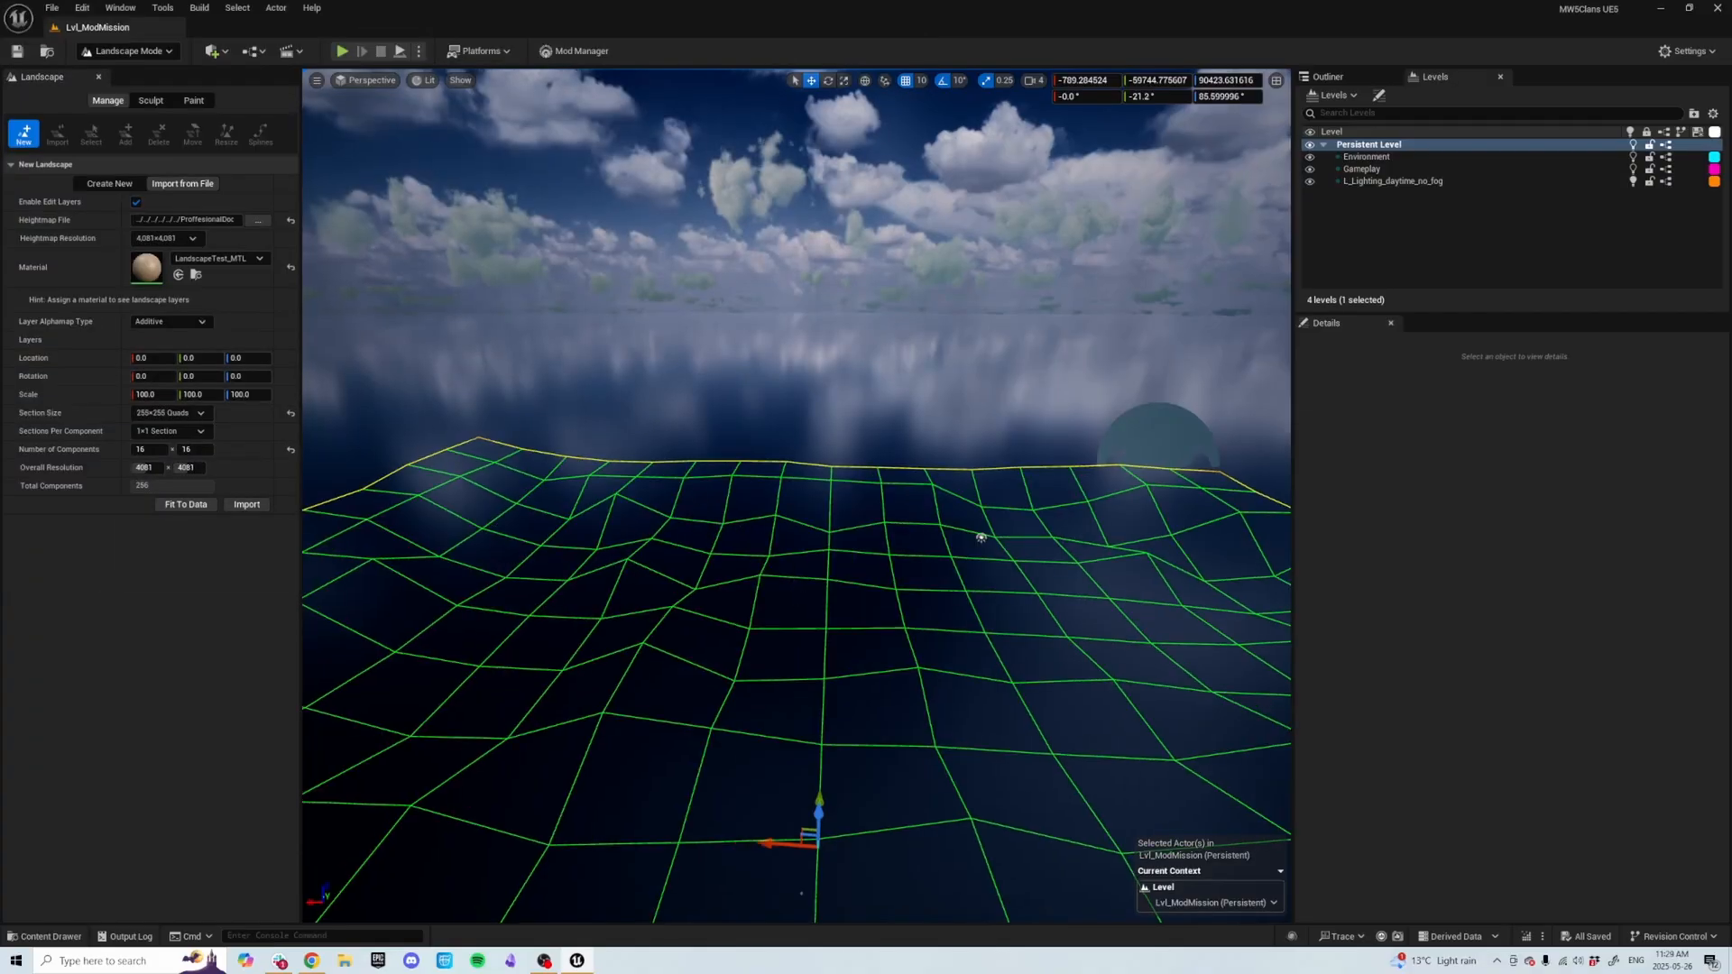
Import the landscape from the chosen heightmap.
scroll(803, 575, "up", 5)
right_click_drag(803, 575, 1008, 647)
key("s")
key("d")
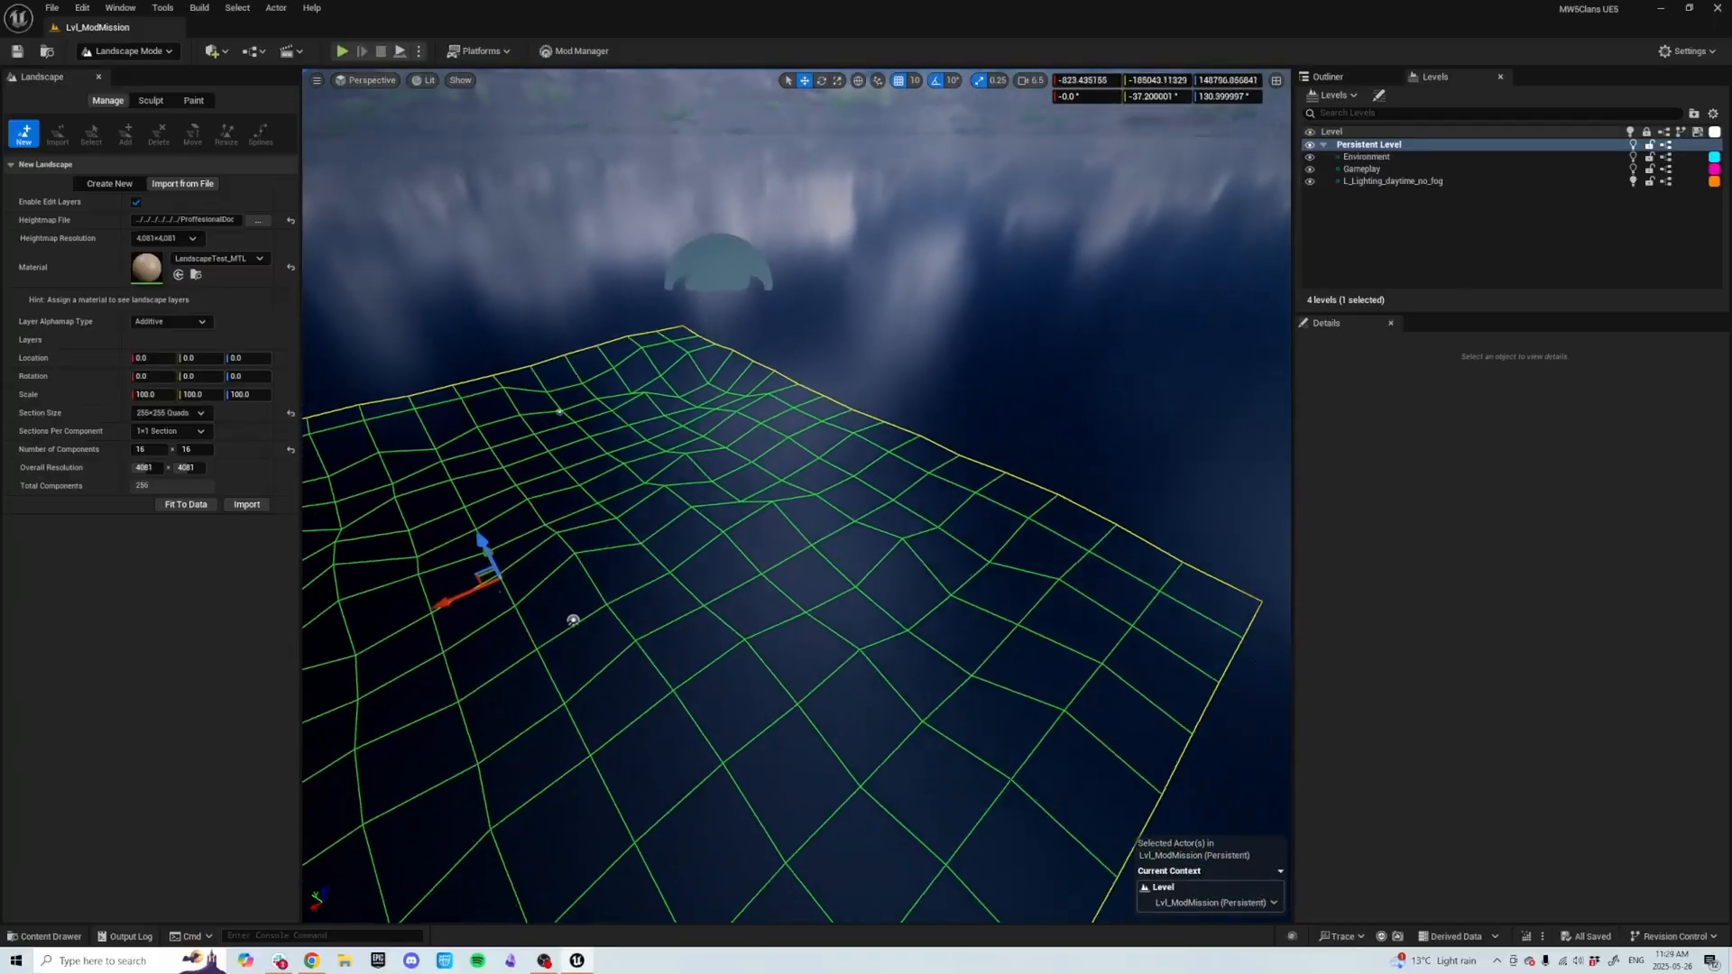
right_click_drag(646, 409, 482, 411)
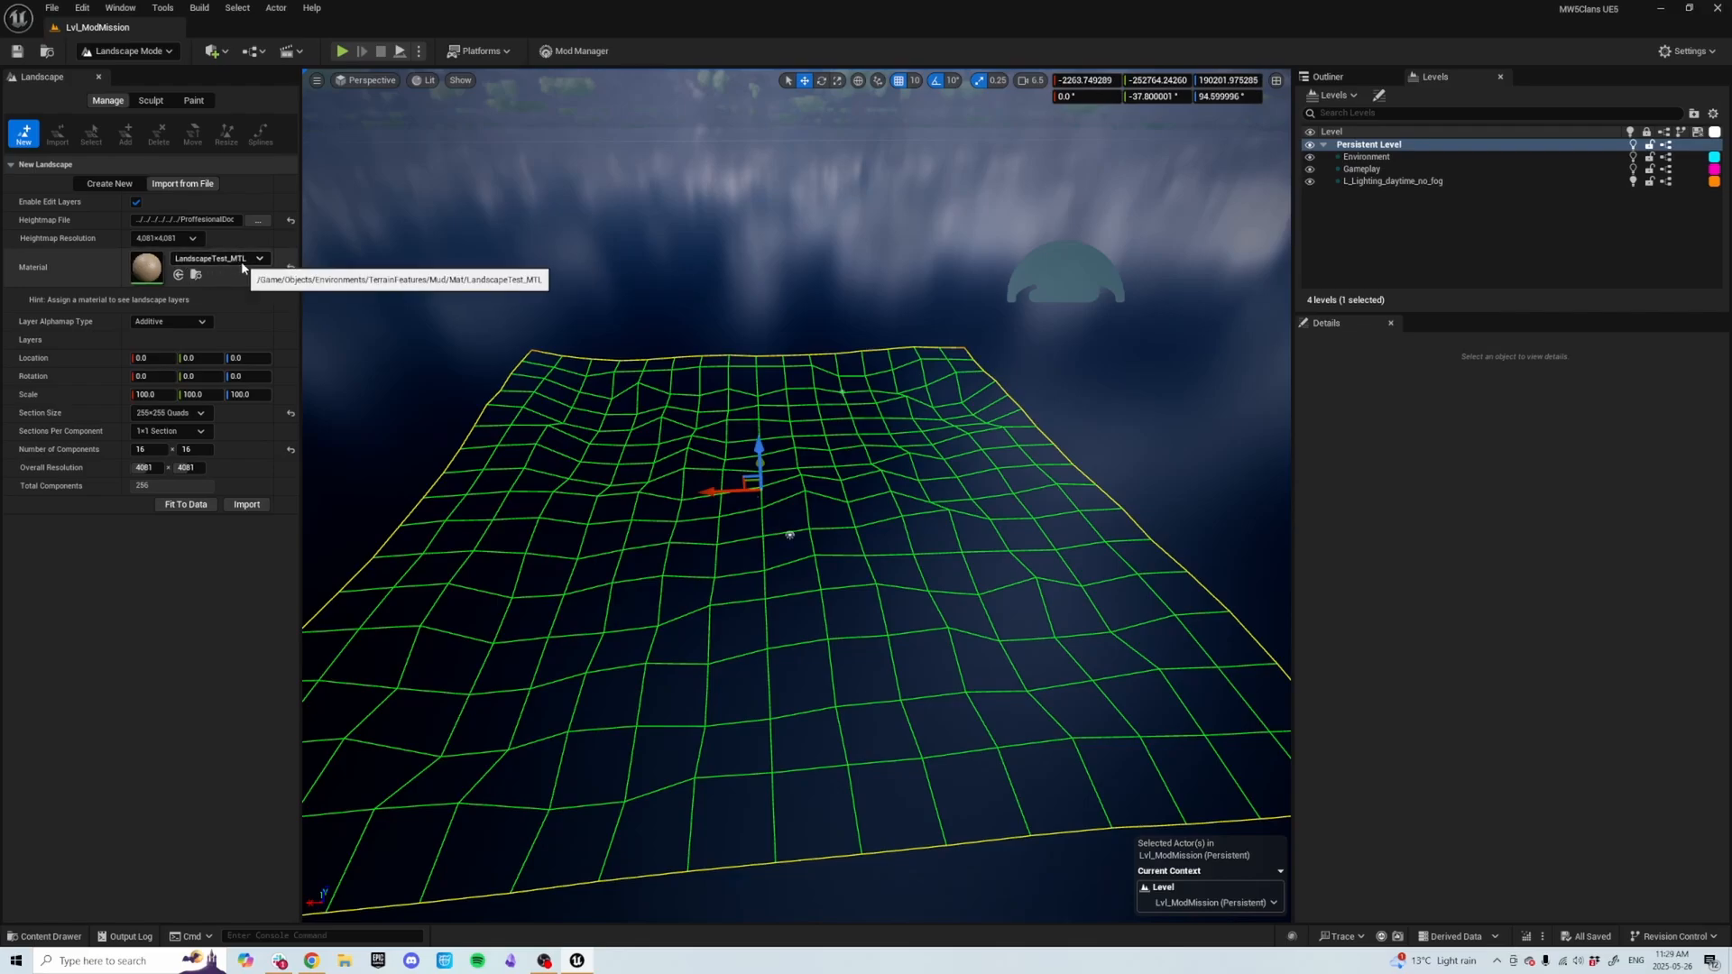
left_click(248, 506)
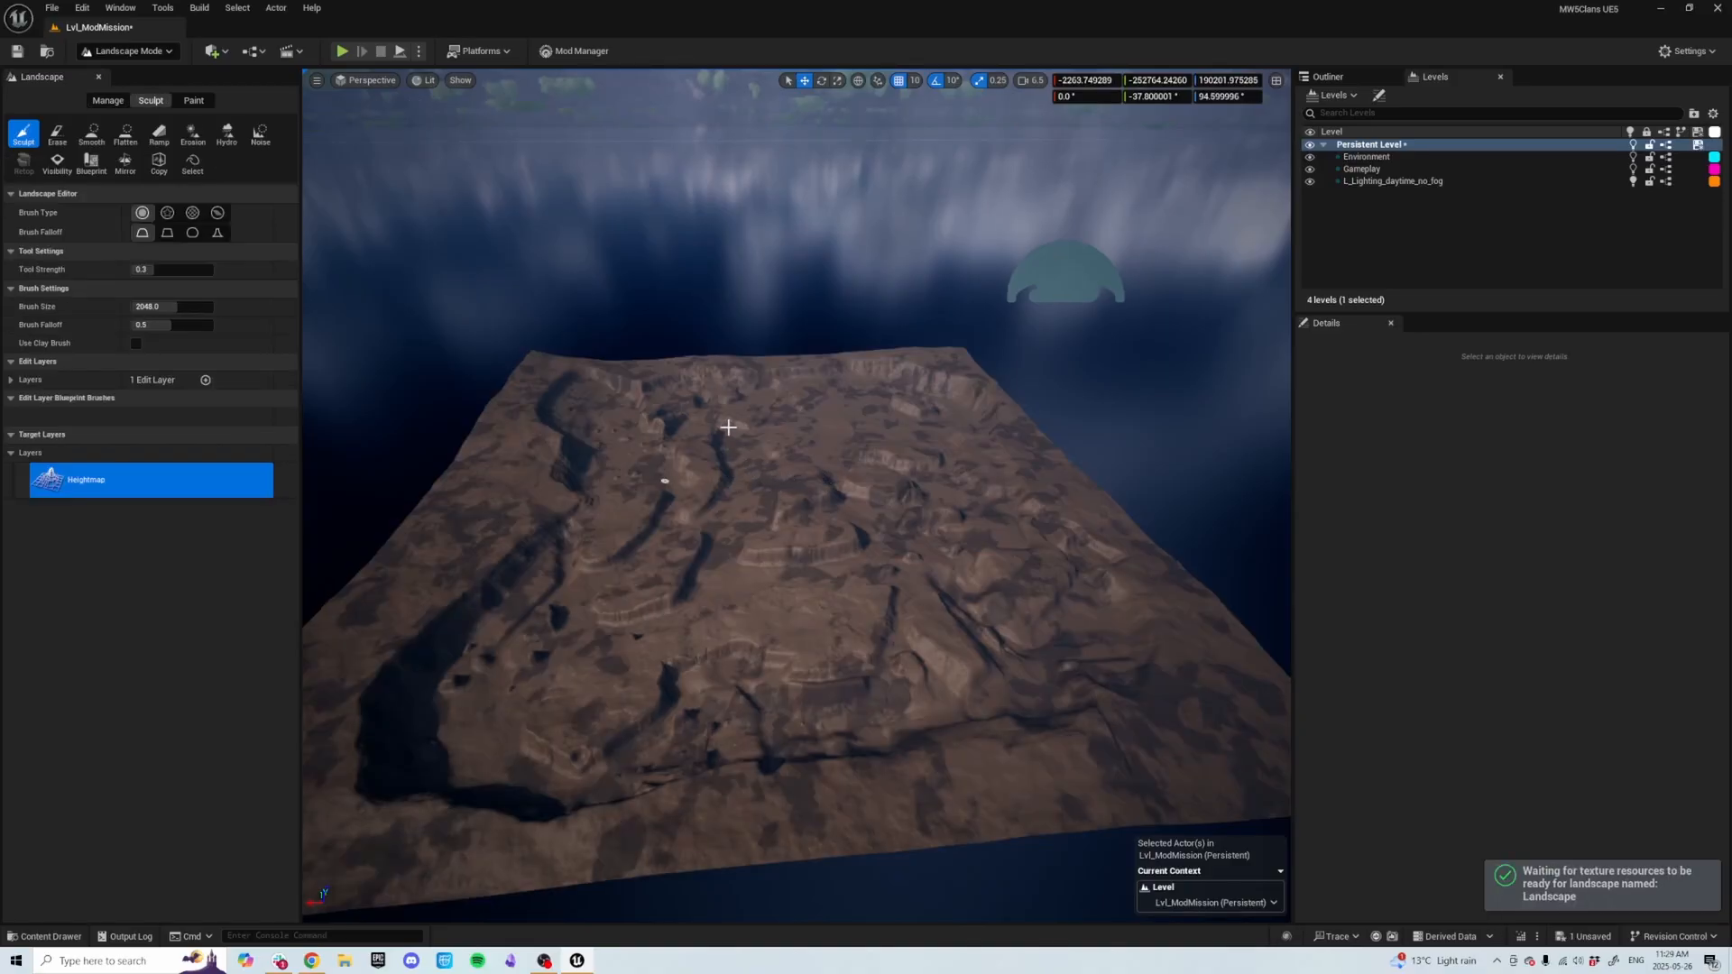
Leave Landscape mode and return to Selection Mode.
right_click_drag(665, 481, 1001, 449)
key("a")
key("w")
key("a")
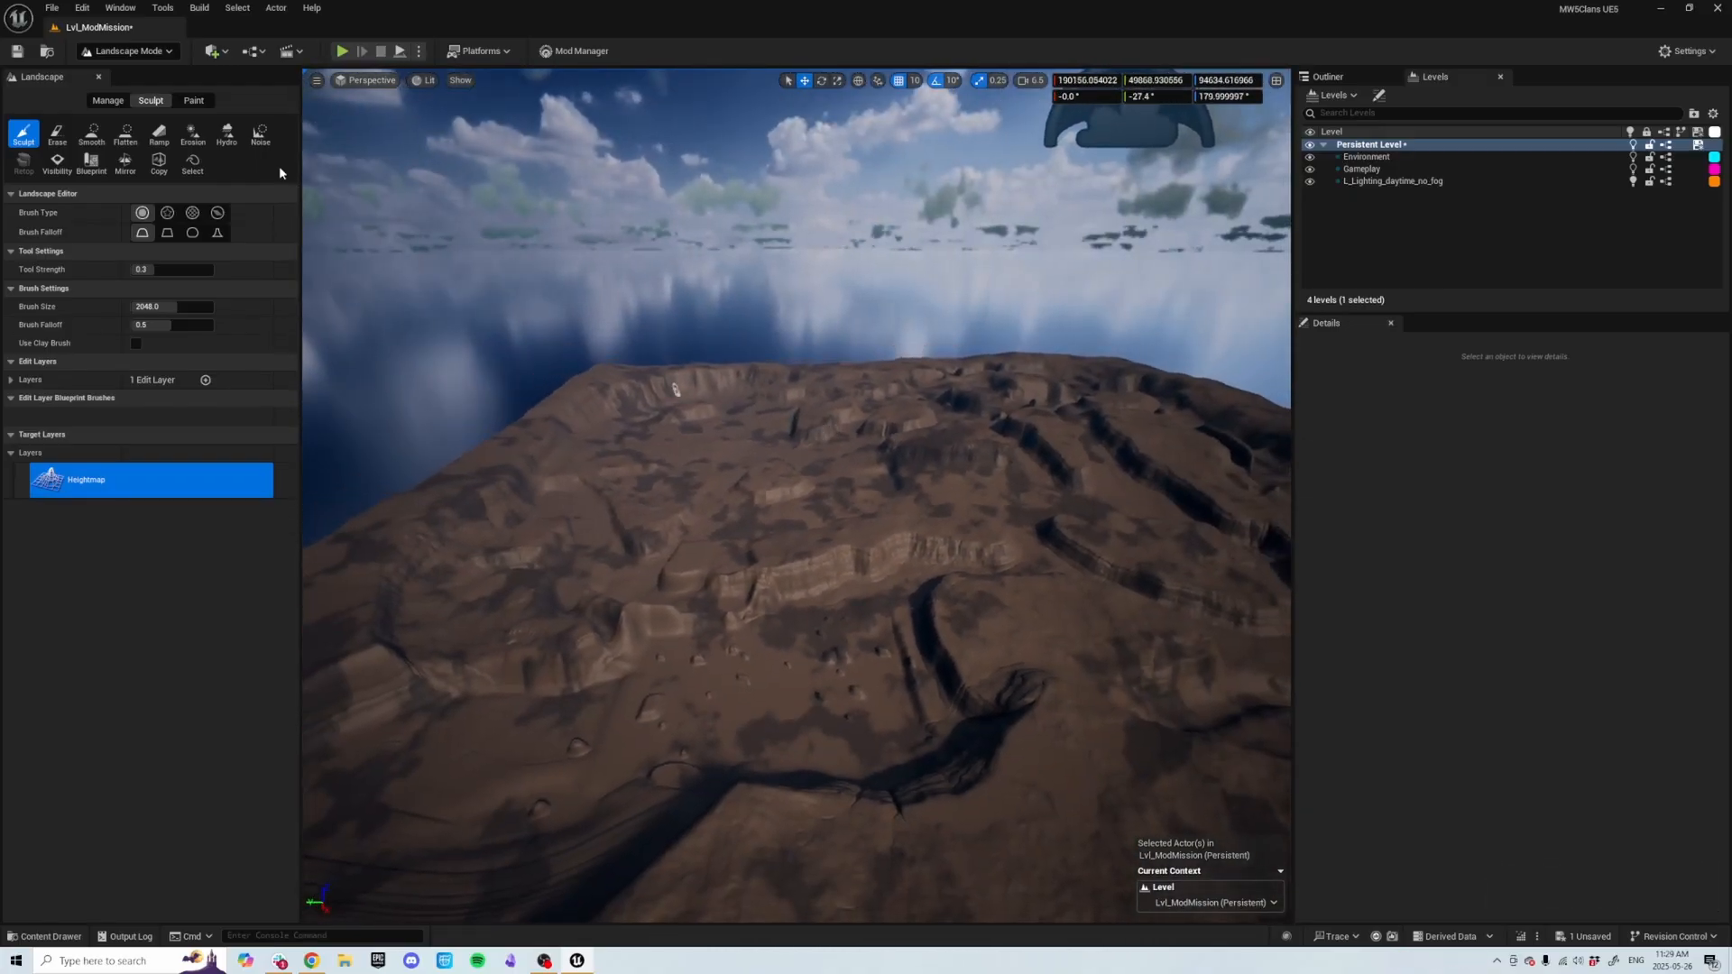
left_click(136, 51)
left_click(143, 72)
right_click_drag(636, 321, 651, 343)
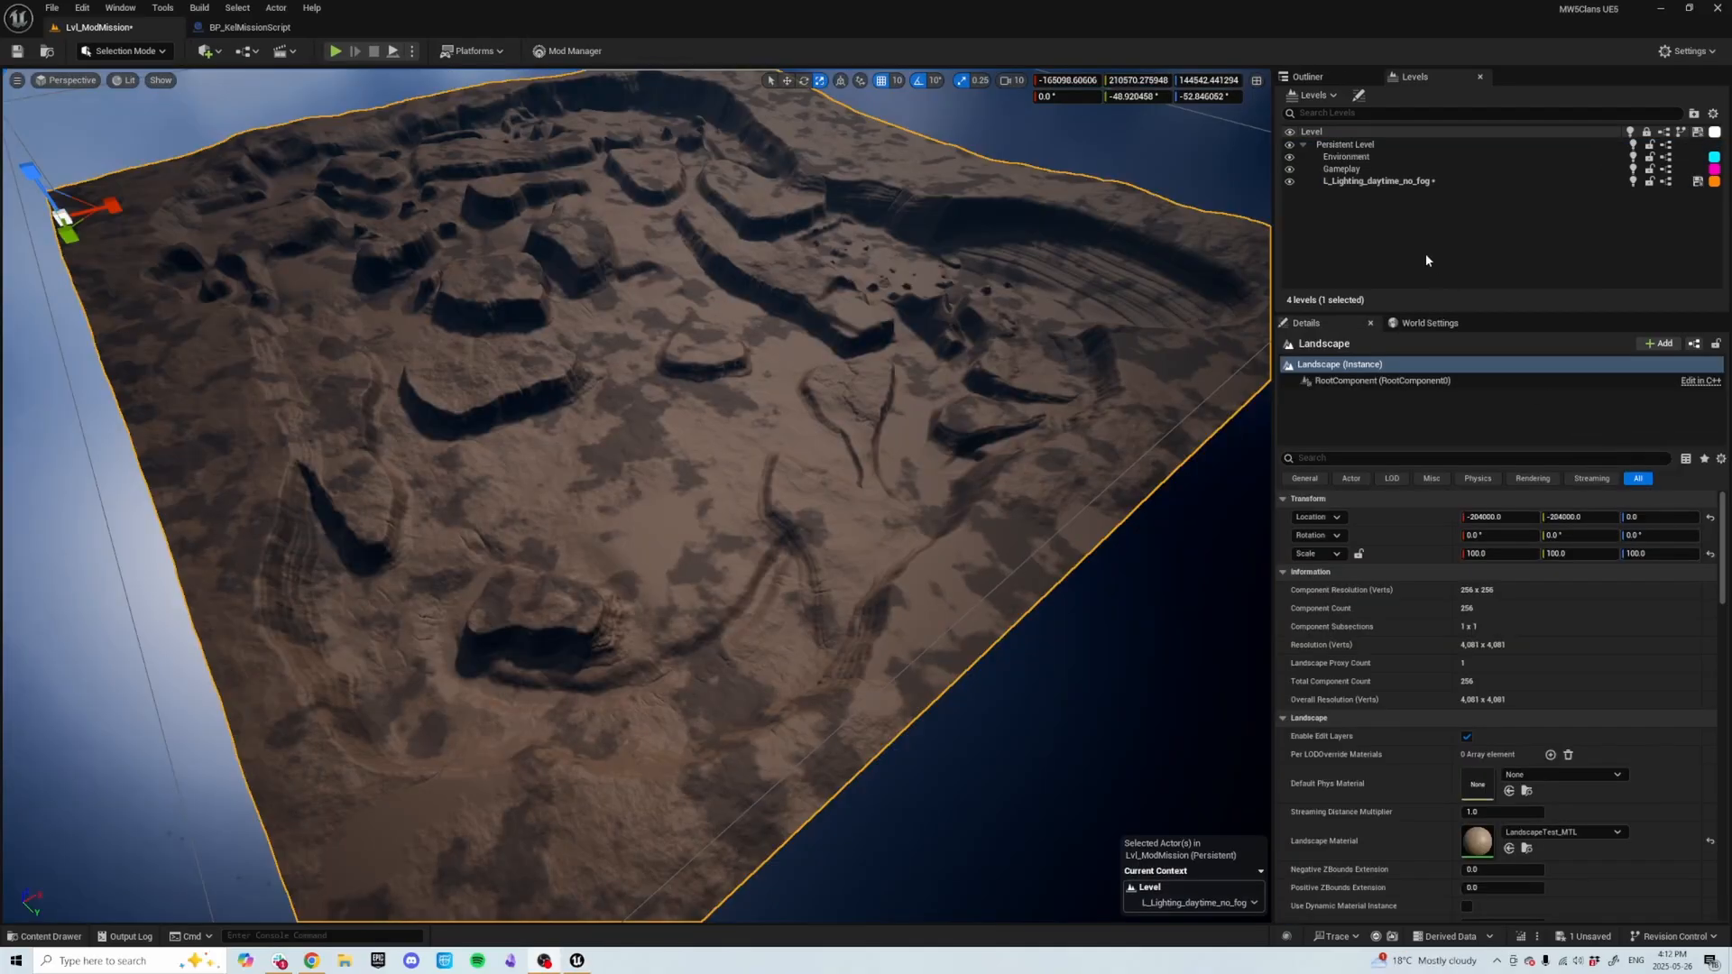
Set the Gameplay sublevel's streaming method to Always Loaded.
right_click(1371, 158)
mouse_move(1439, 261)
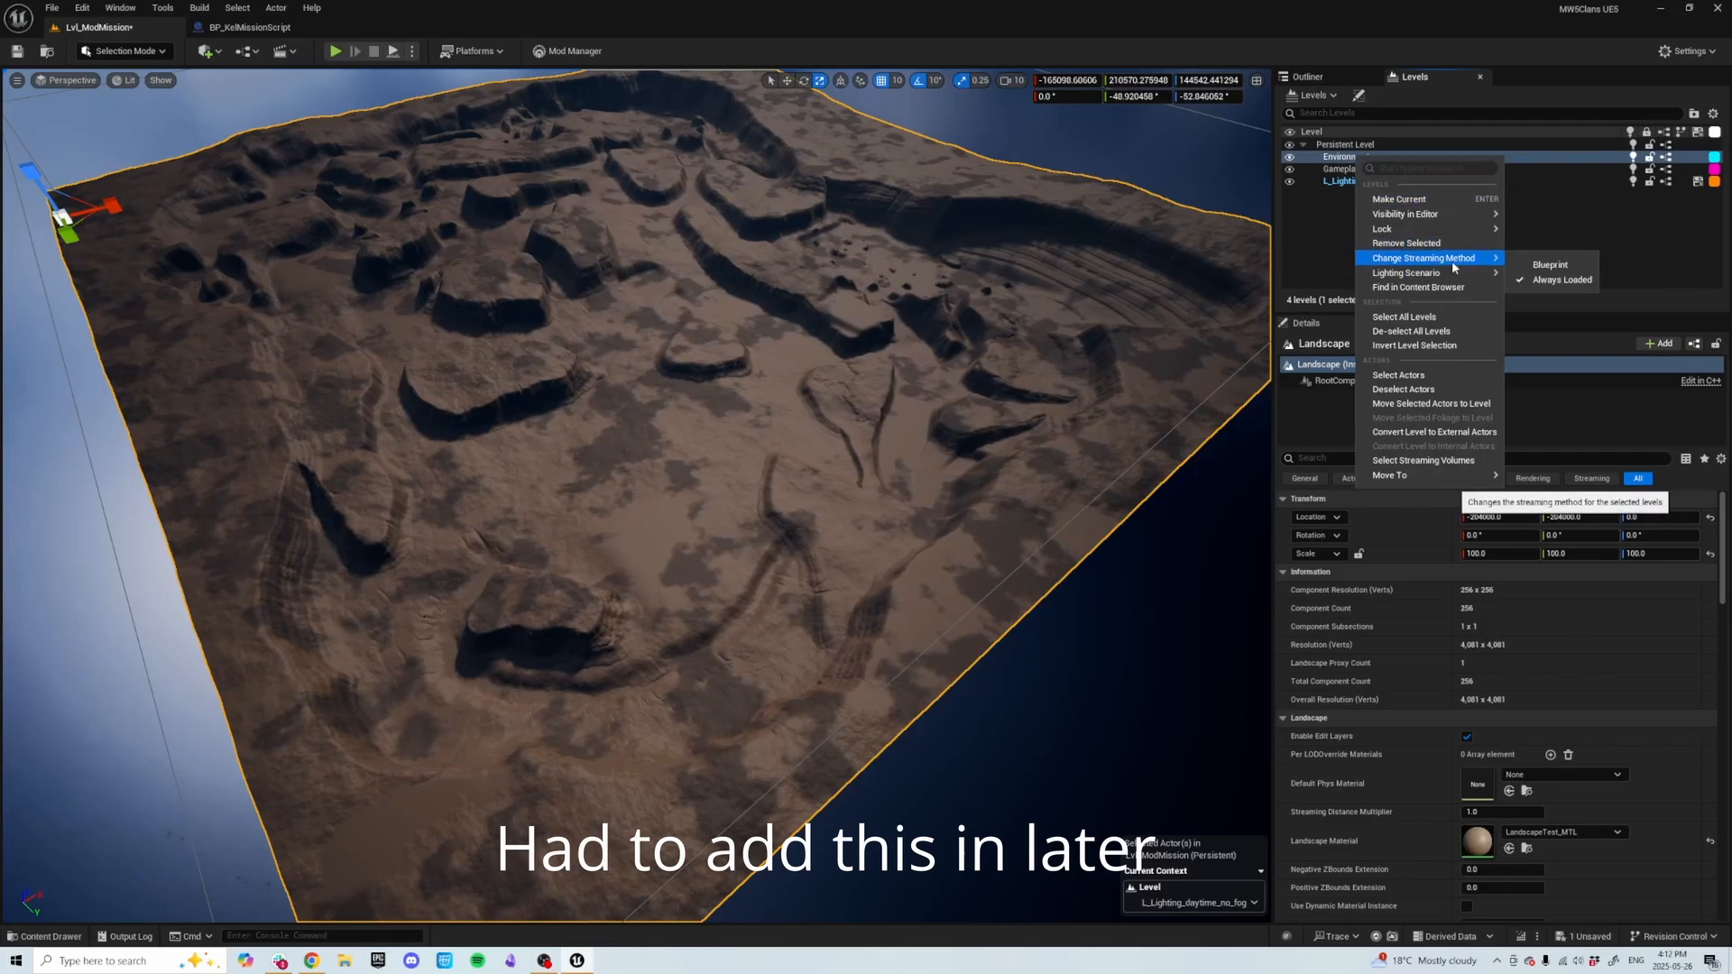
left_click(1317, 211)
left_click(1344, 170)
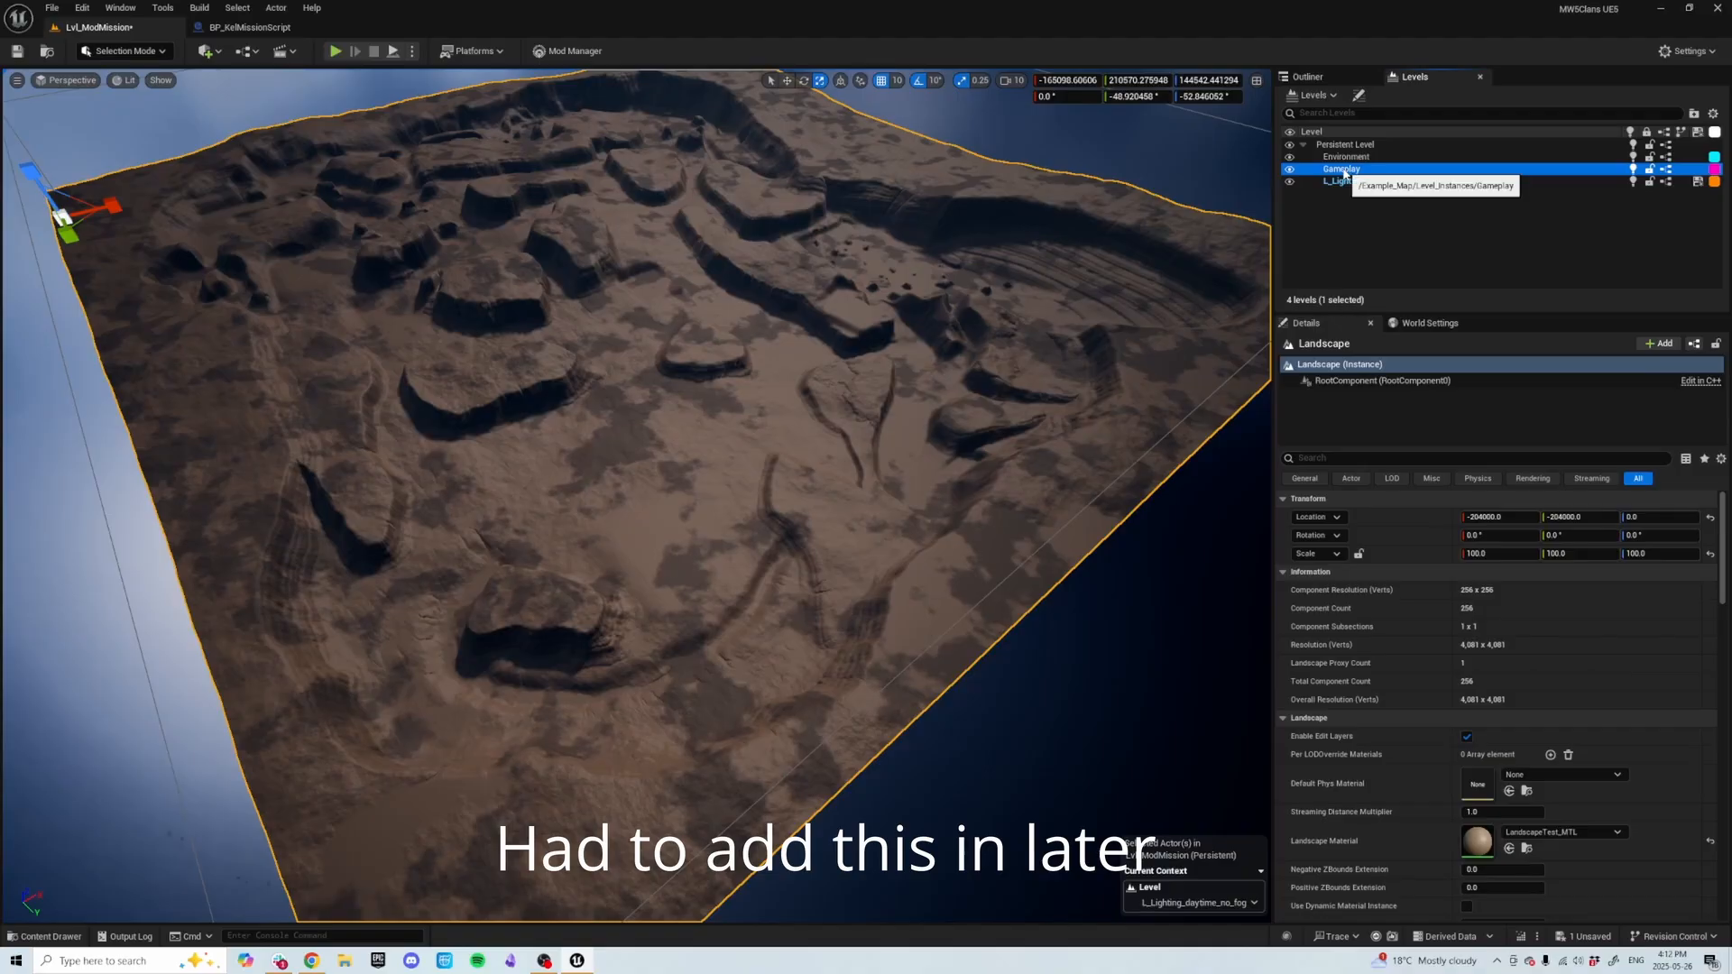
right_click(1343, 170)
mouse_move(1413, 275)
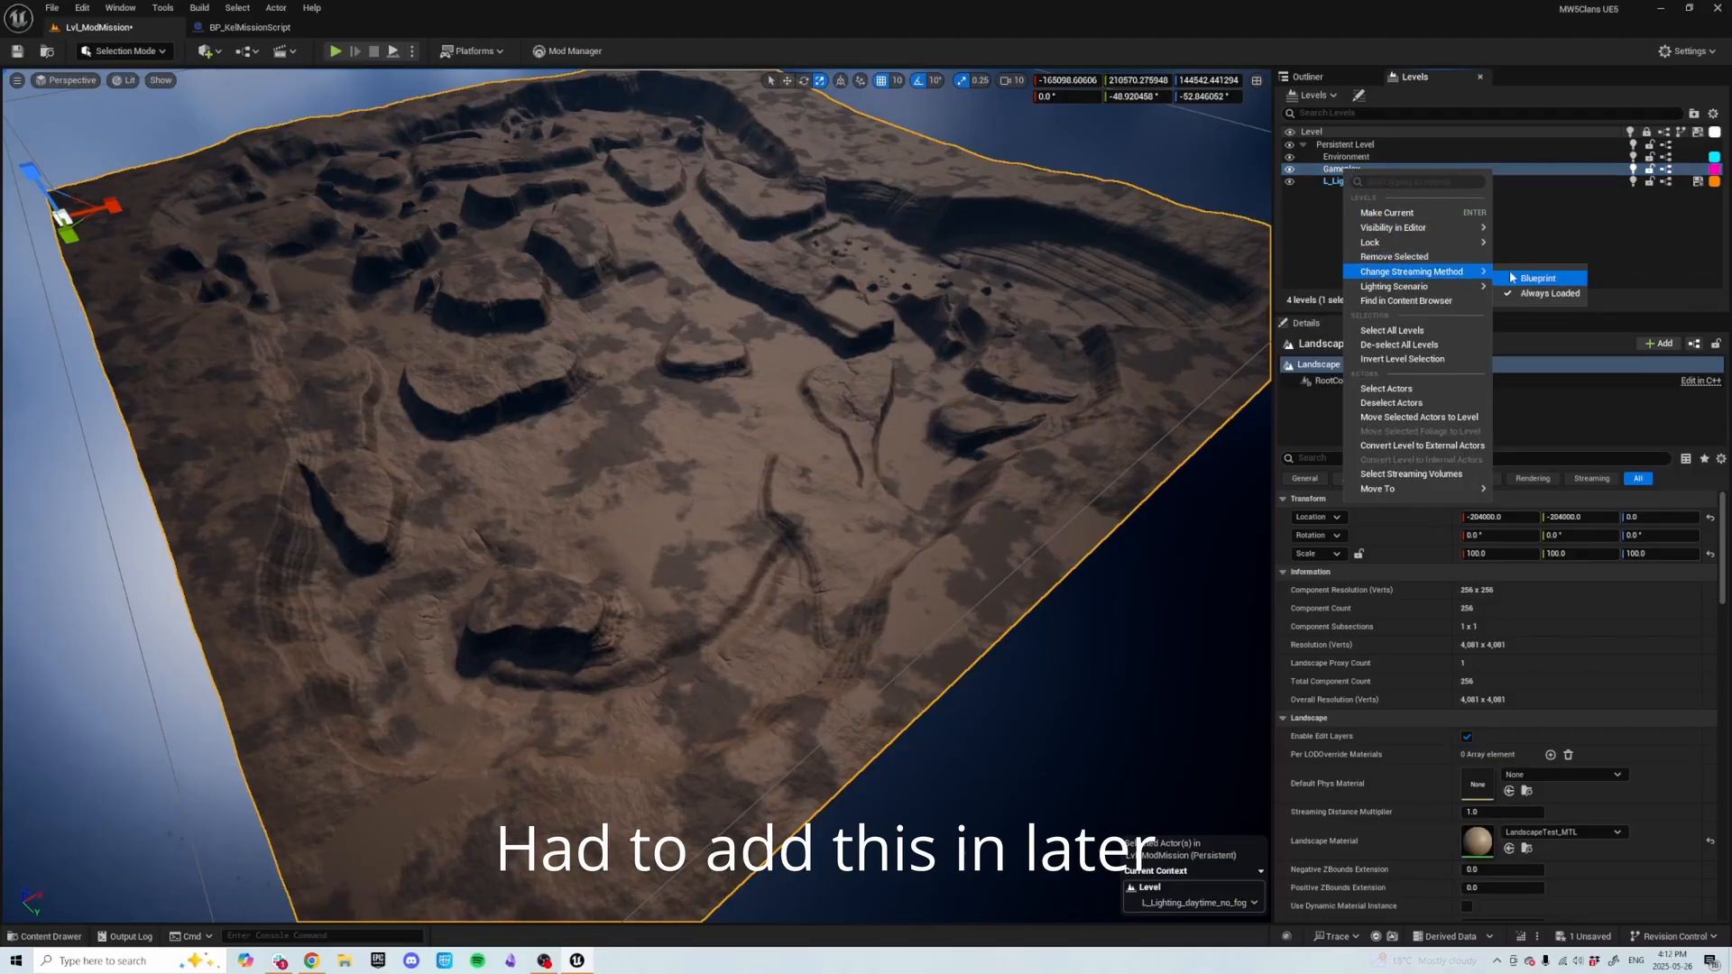
left_click(1556, 292)
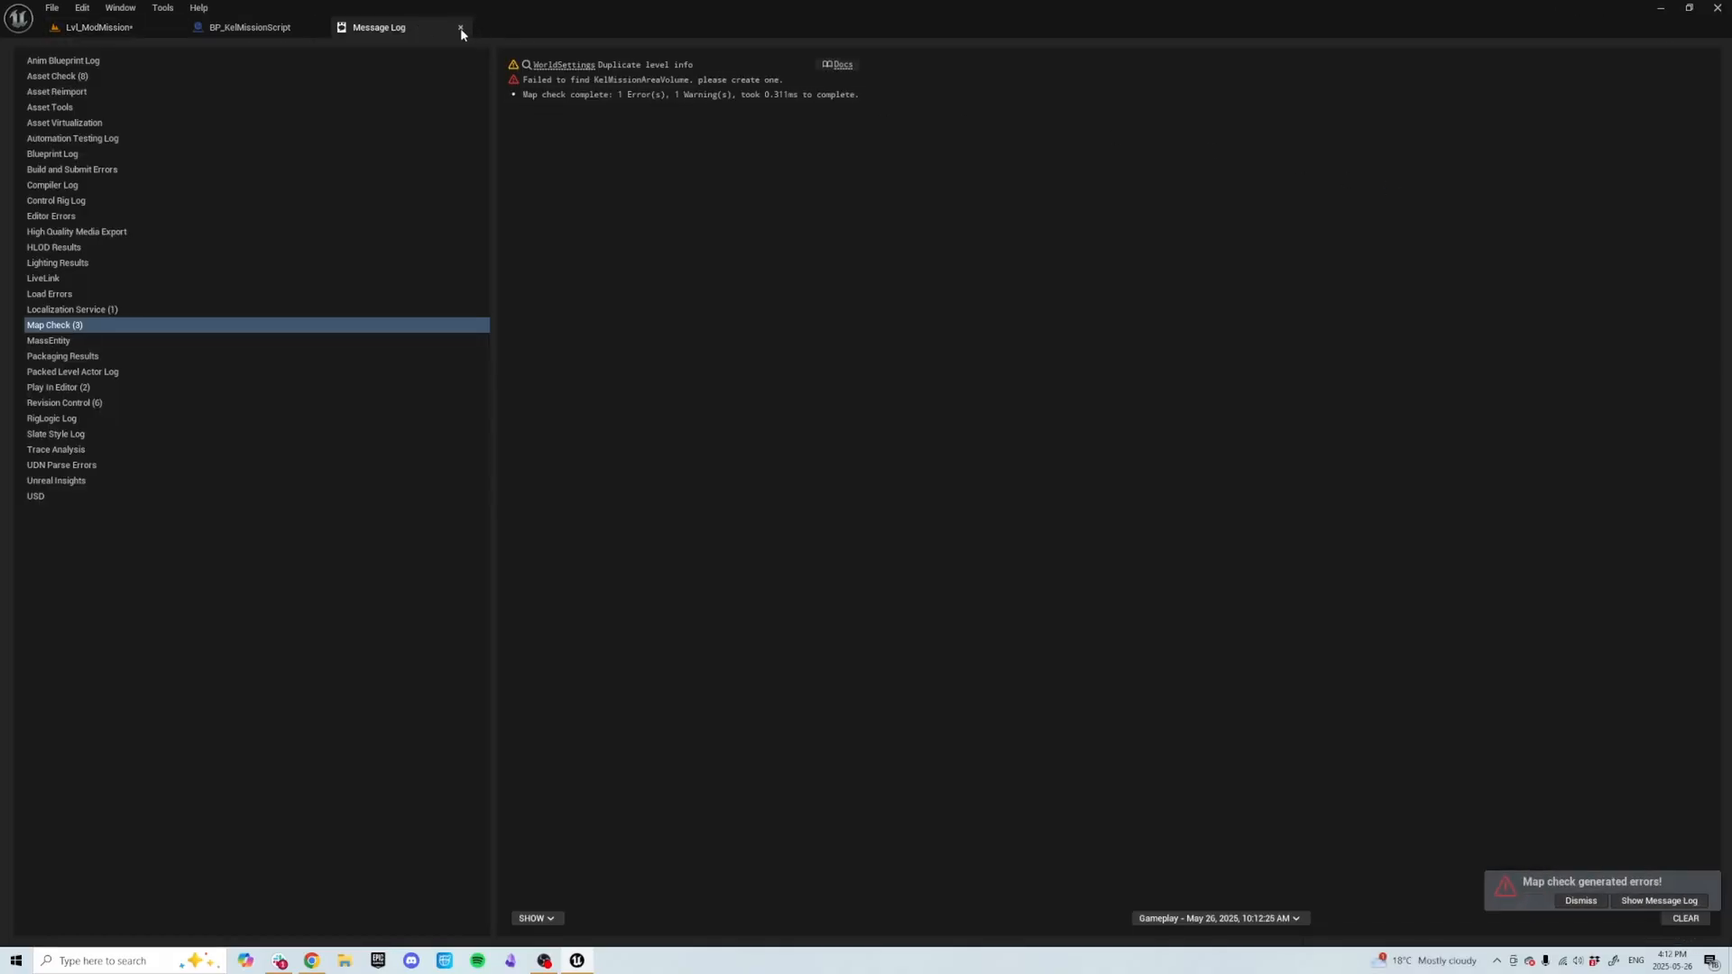
Close the Message Log, return to the level tab, and select the lighting sublevel.
left_click(461, 28)
left_click(99, 27)
left_click(1390, 181)
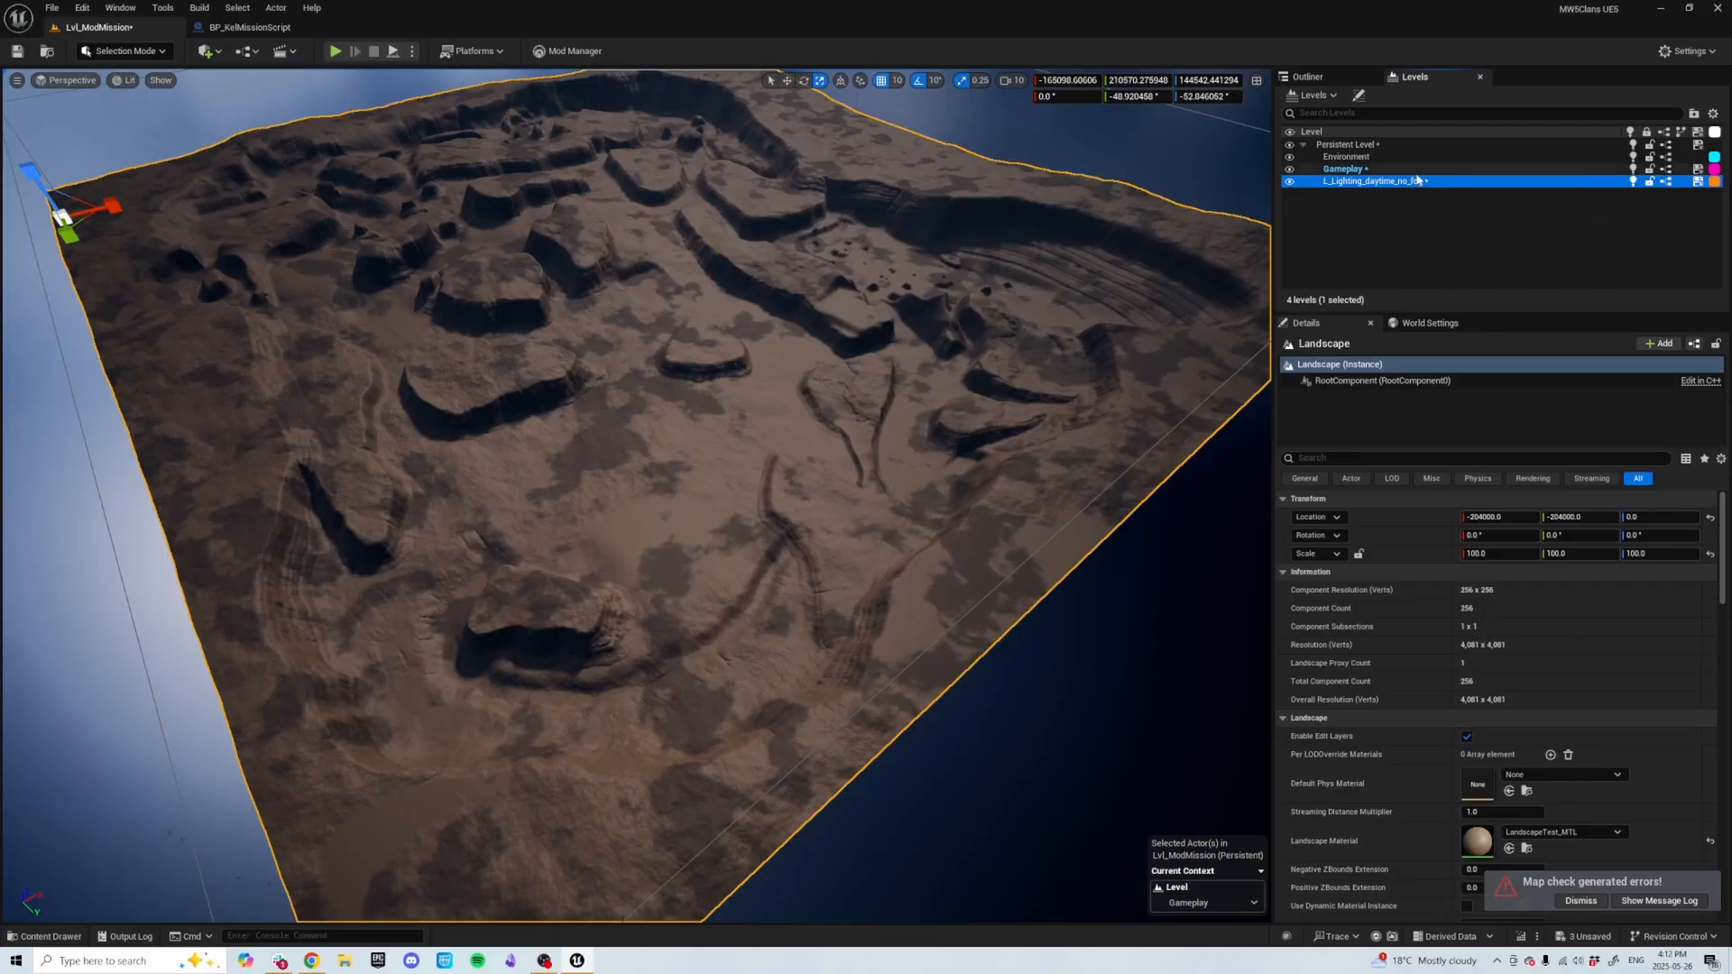
Search the placeable actors for nav and place a Nav Mesh Bounds Volume in the Gameplay sublevel.
key("w")
right_click_drag(807, 363, 773, 349)
key("d")
key("w")
key("a")
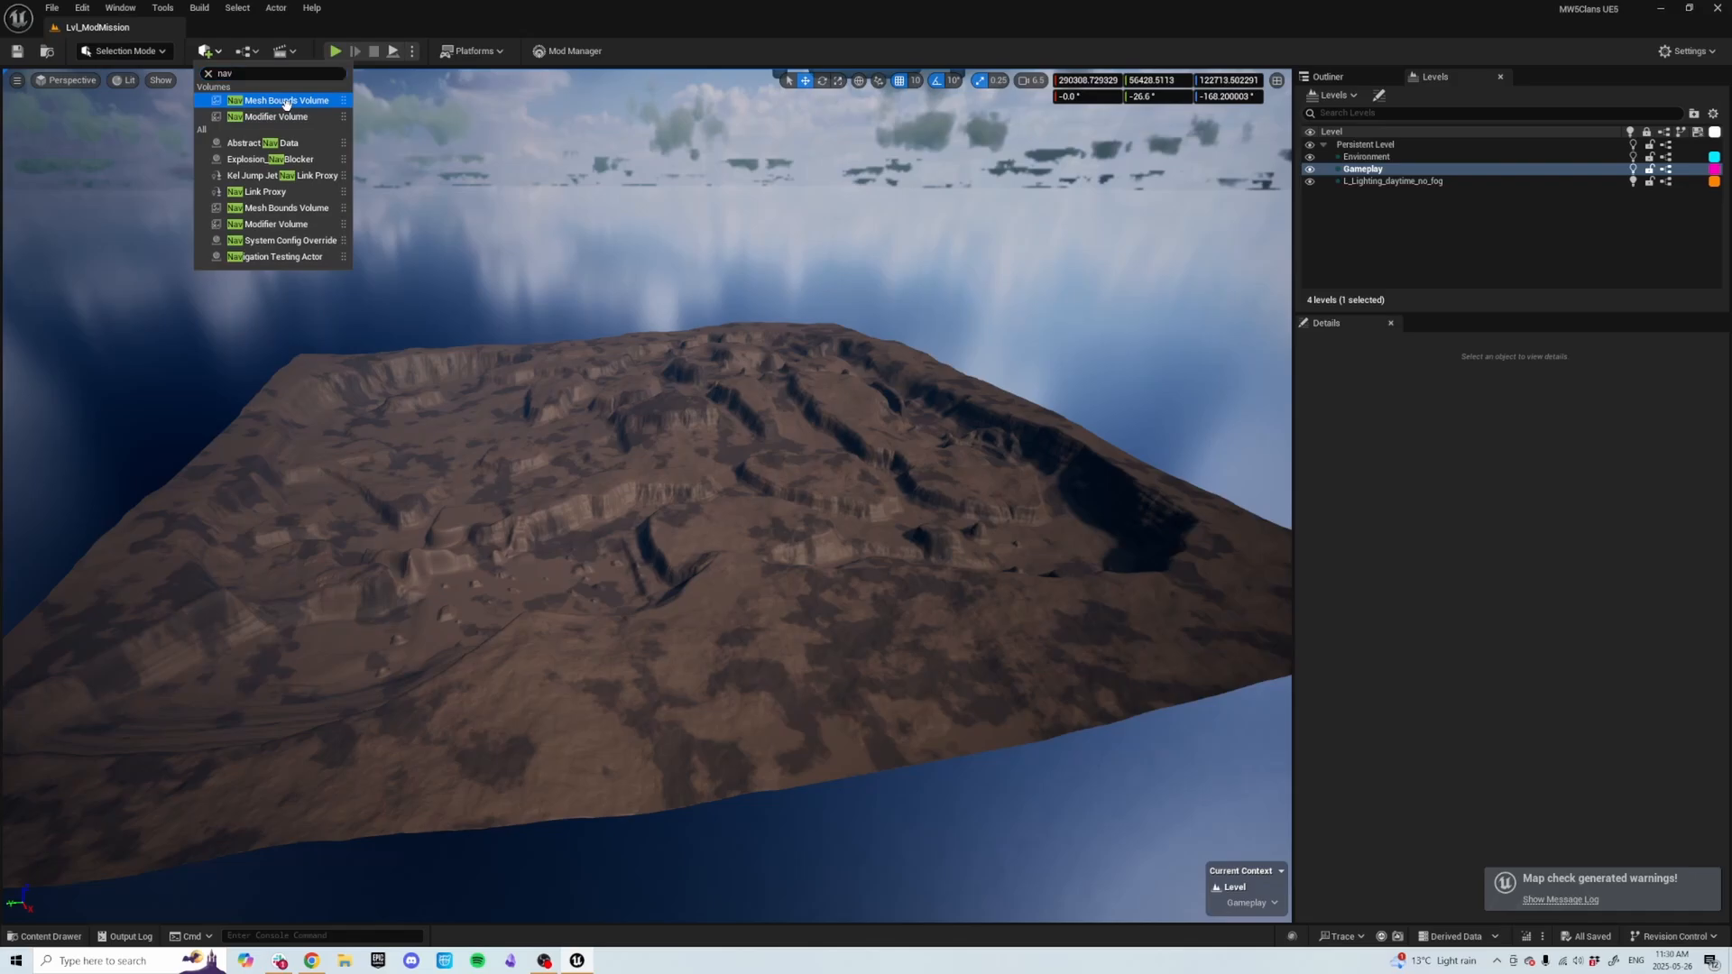
left_click(296, 105)
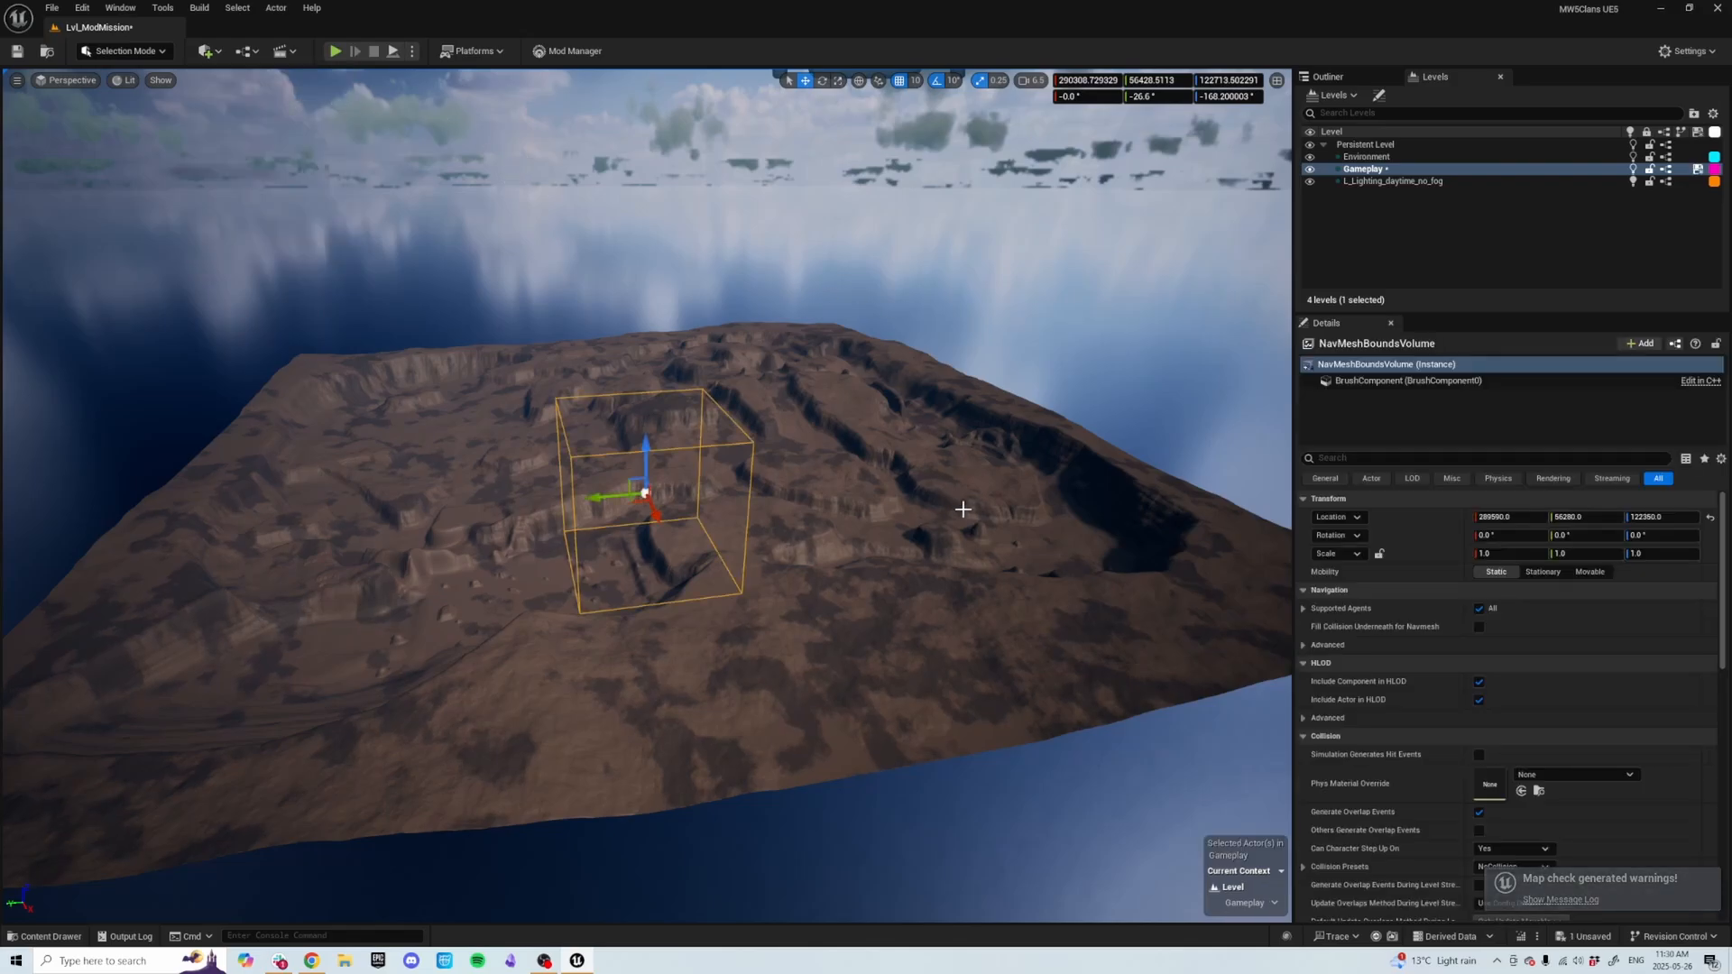
Set the Nav Mesh Bounds Volume's location to 0, 0, 0.
left_click(1491, 522)
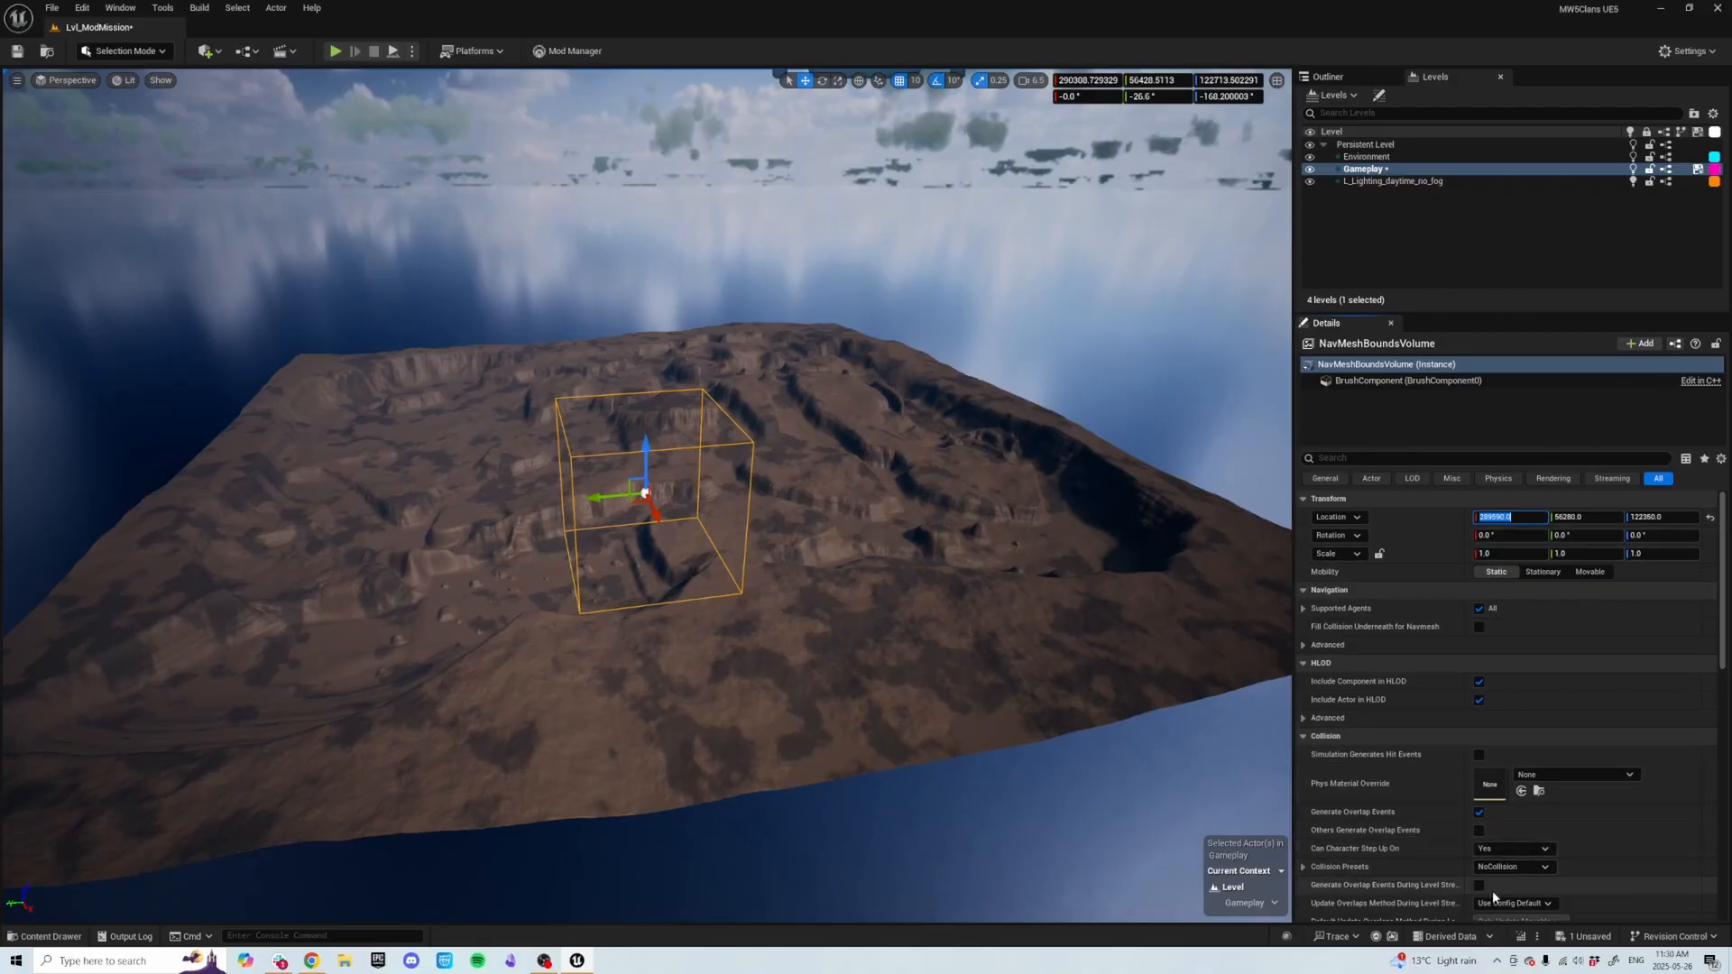
type("0")
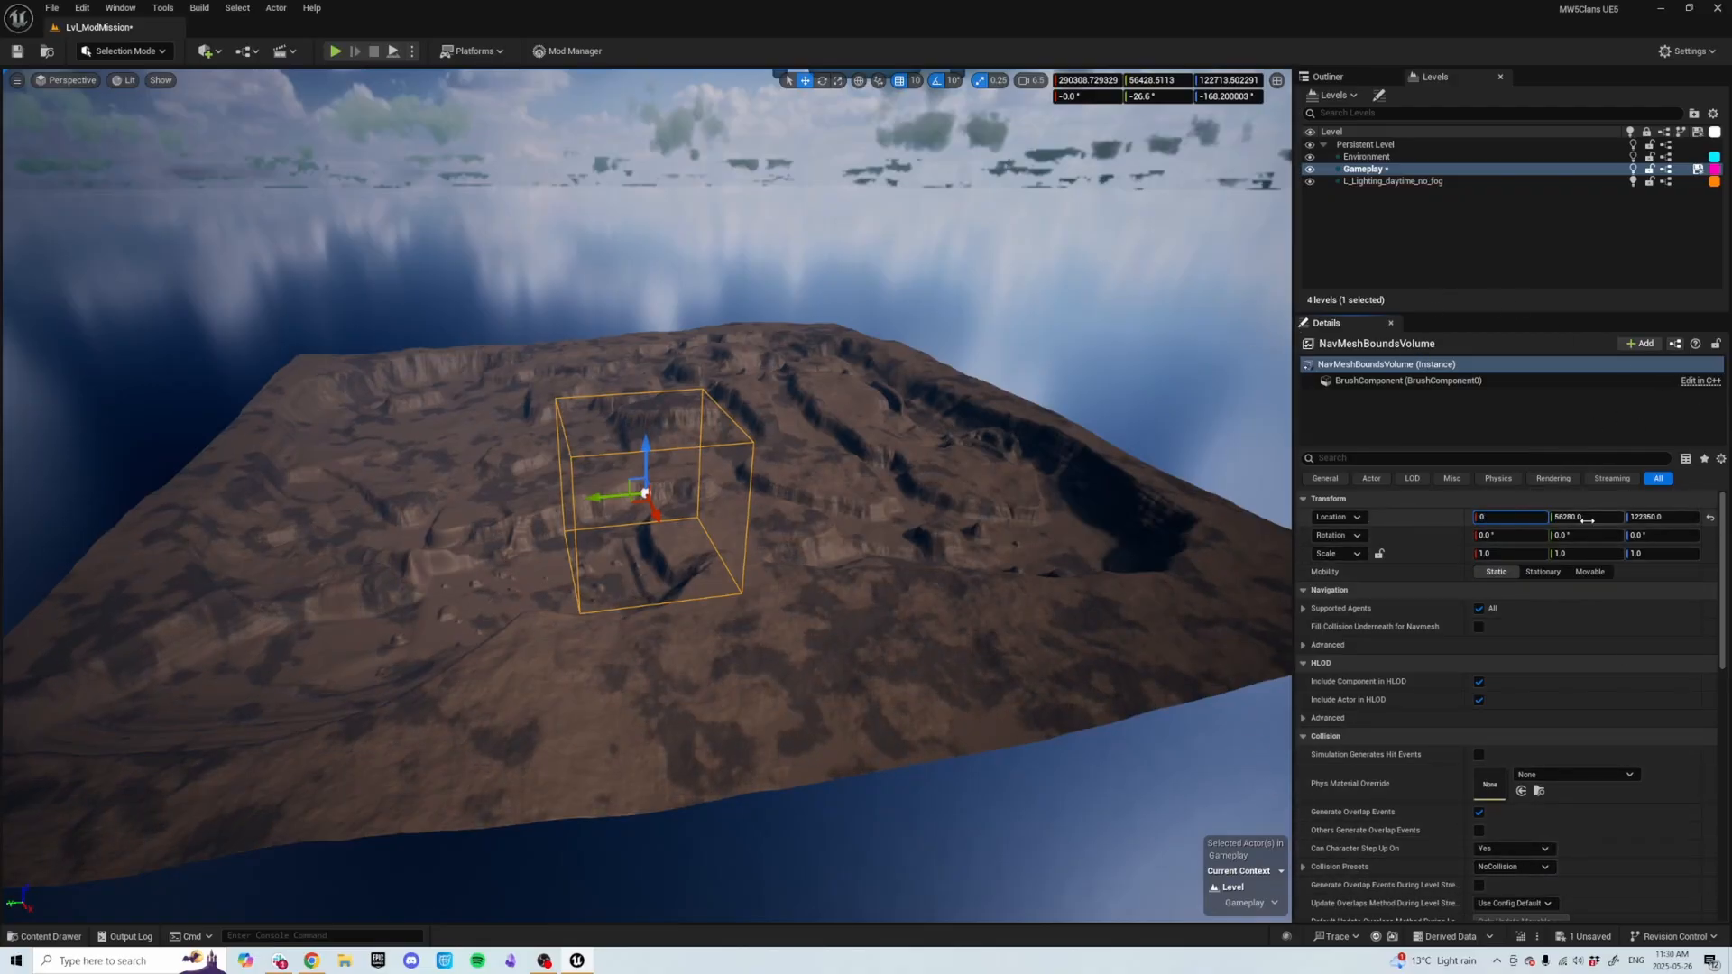
left_click(1590, 518)
type("0")
left_click(1658, 516)
type("0")
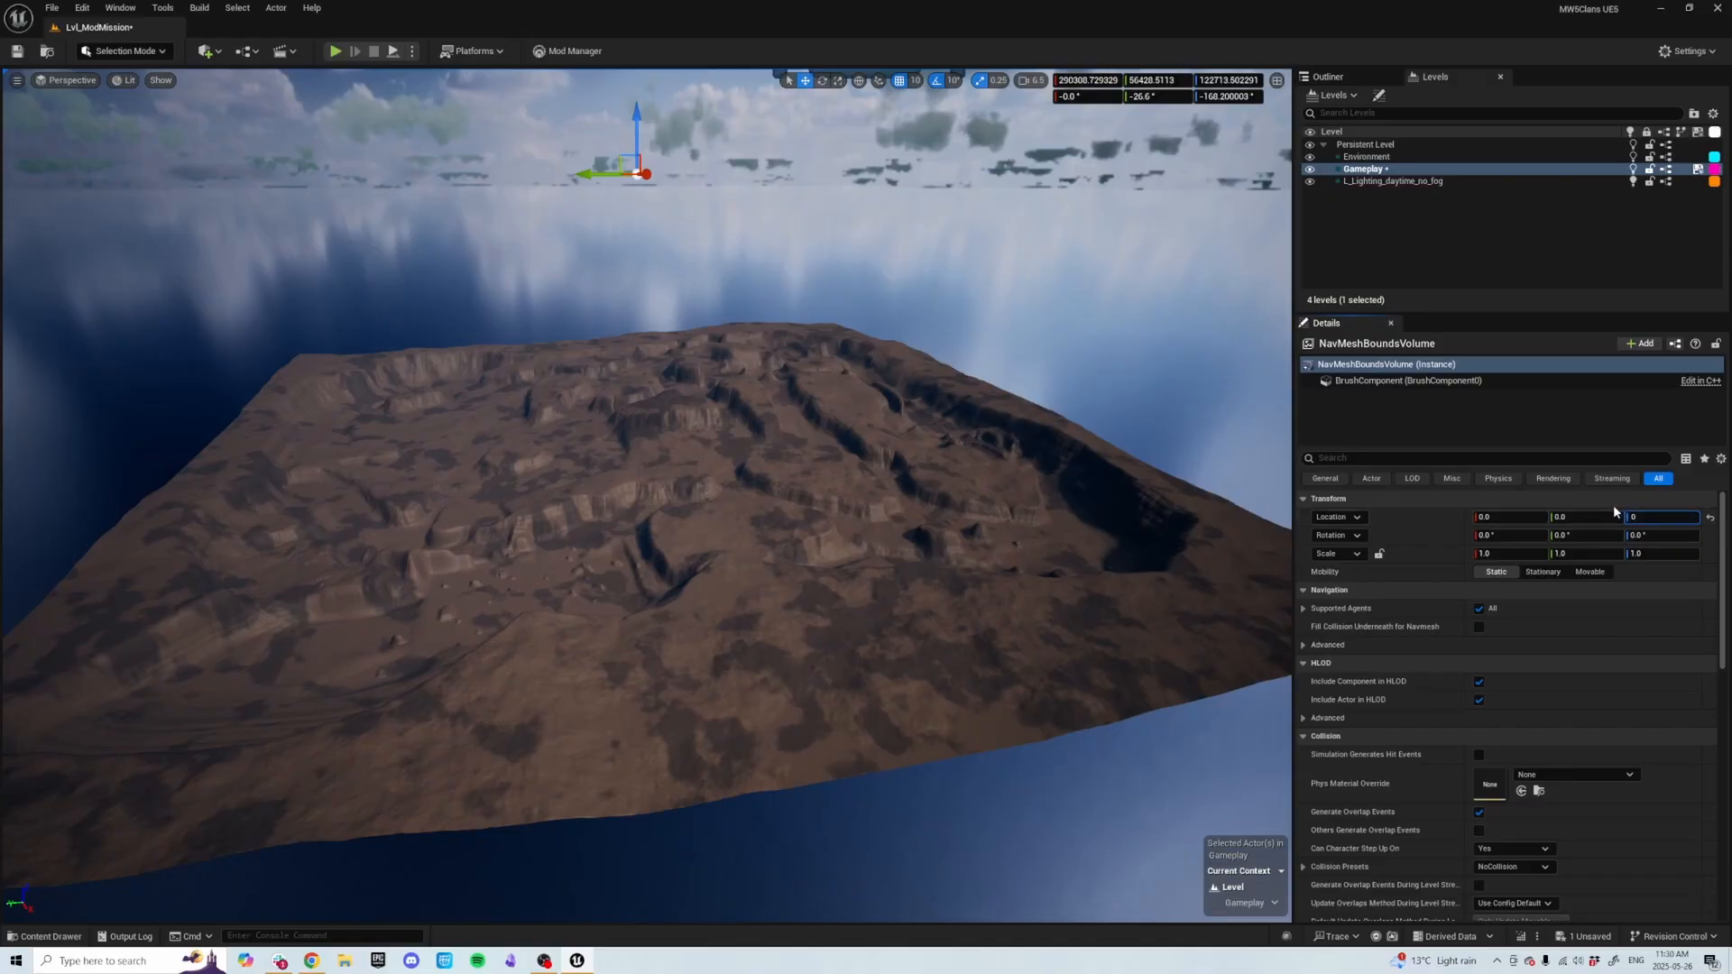
left_click(1610, 502)
Switch to the Outliner, collapse the Lighting folder, and select the NavMeshBoundsVolume.
key("e")
mouse_move(711, 452)
right_mouse_down()
mouse_move(680, 447)
mouse_move(689, 474)
right_mouse_up()
scroll(683, 453, "up", 3)
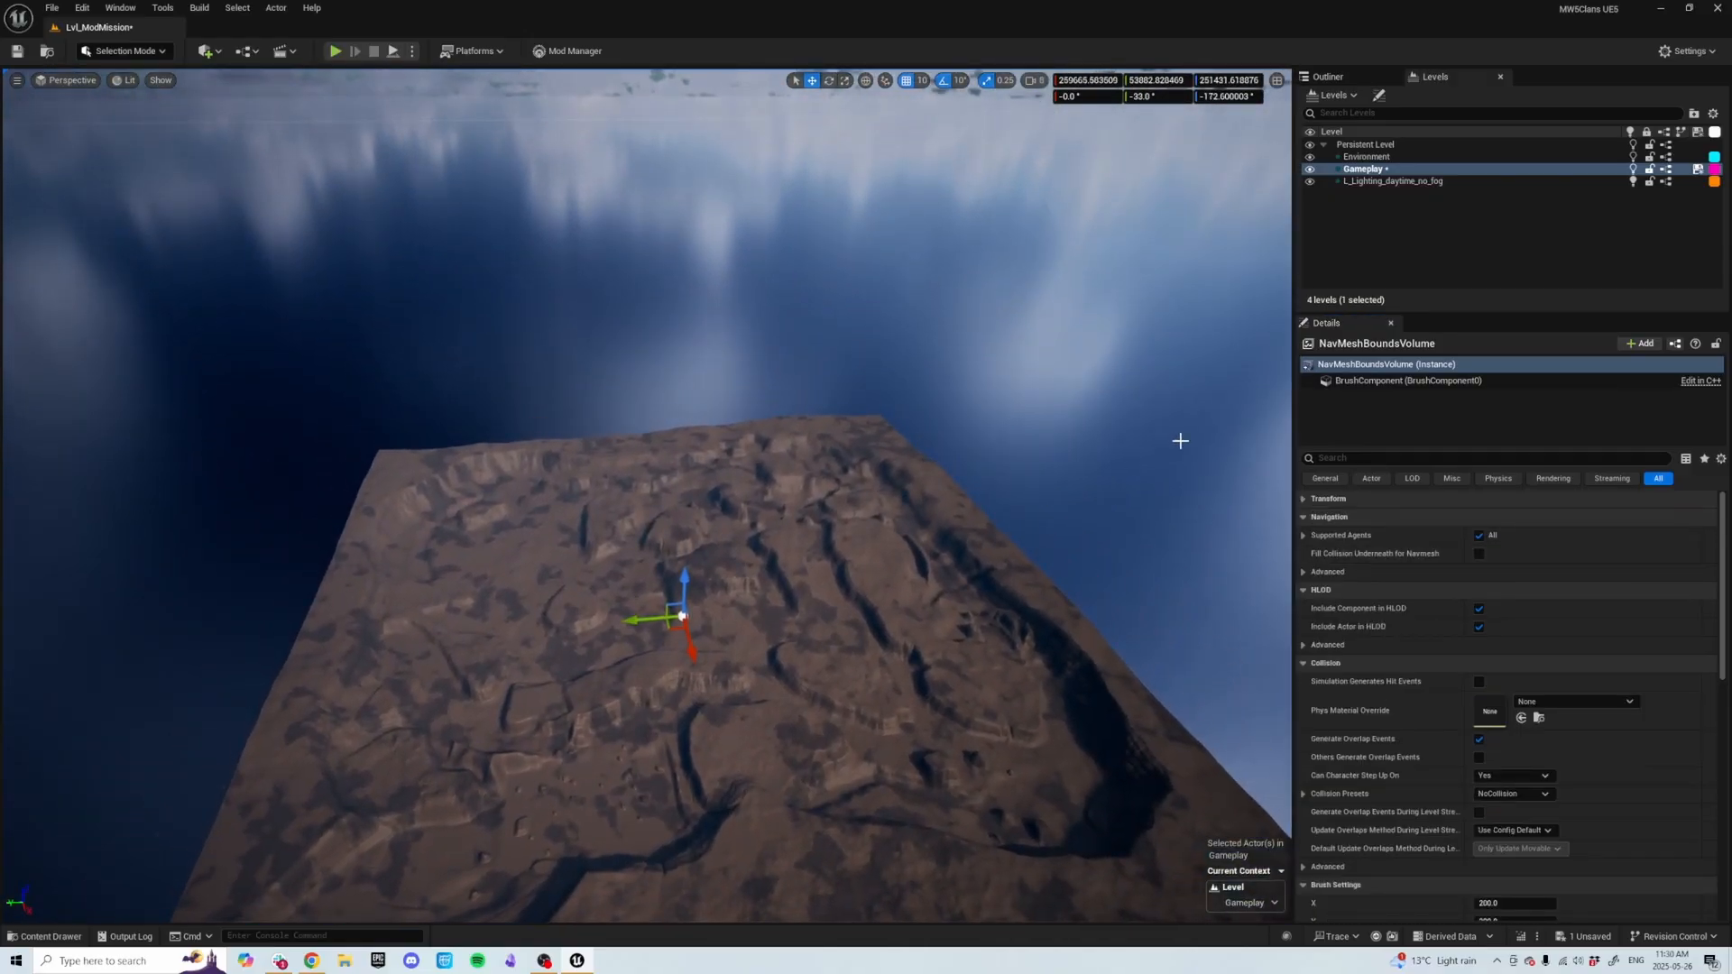
left_click(1351, 79)
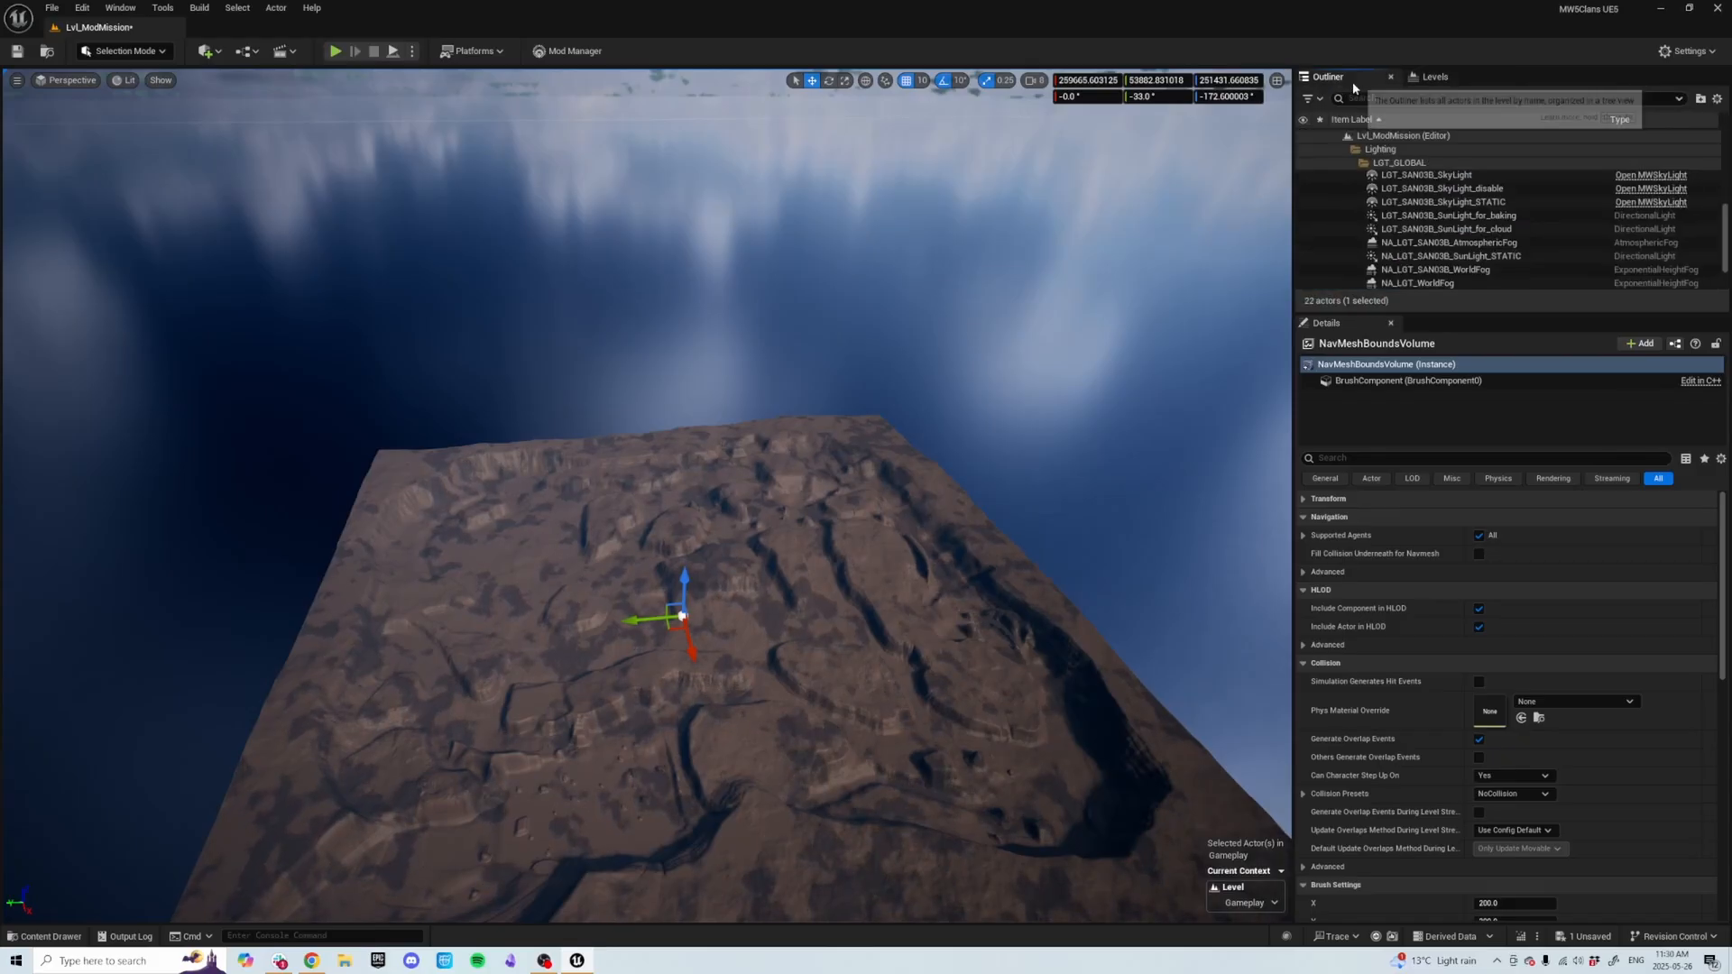
scroll(1350, 153, "up", 5)
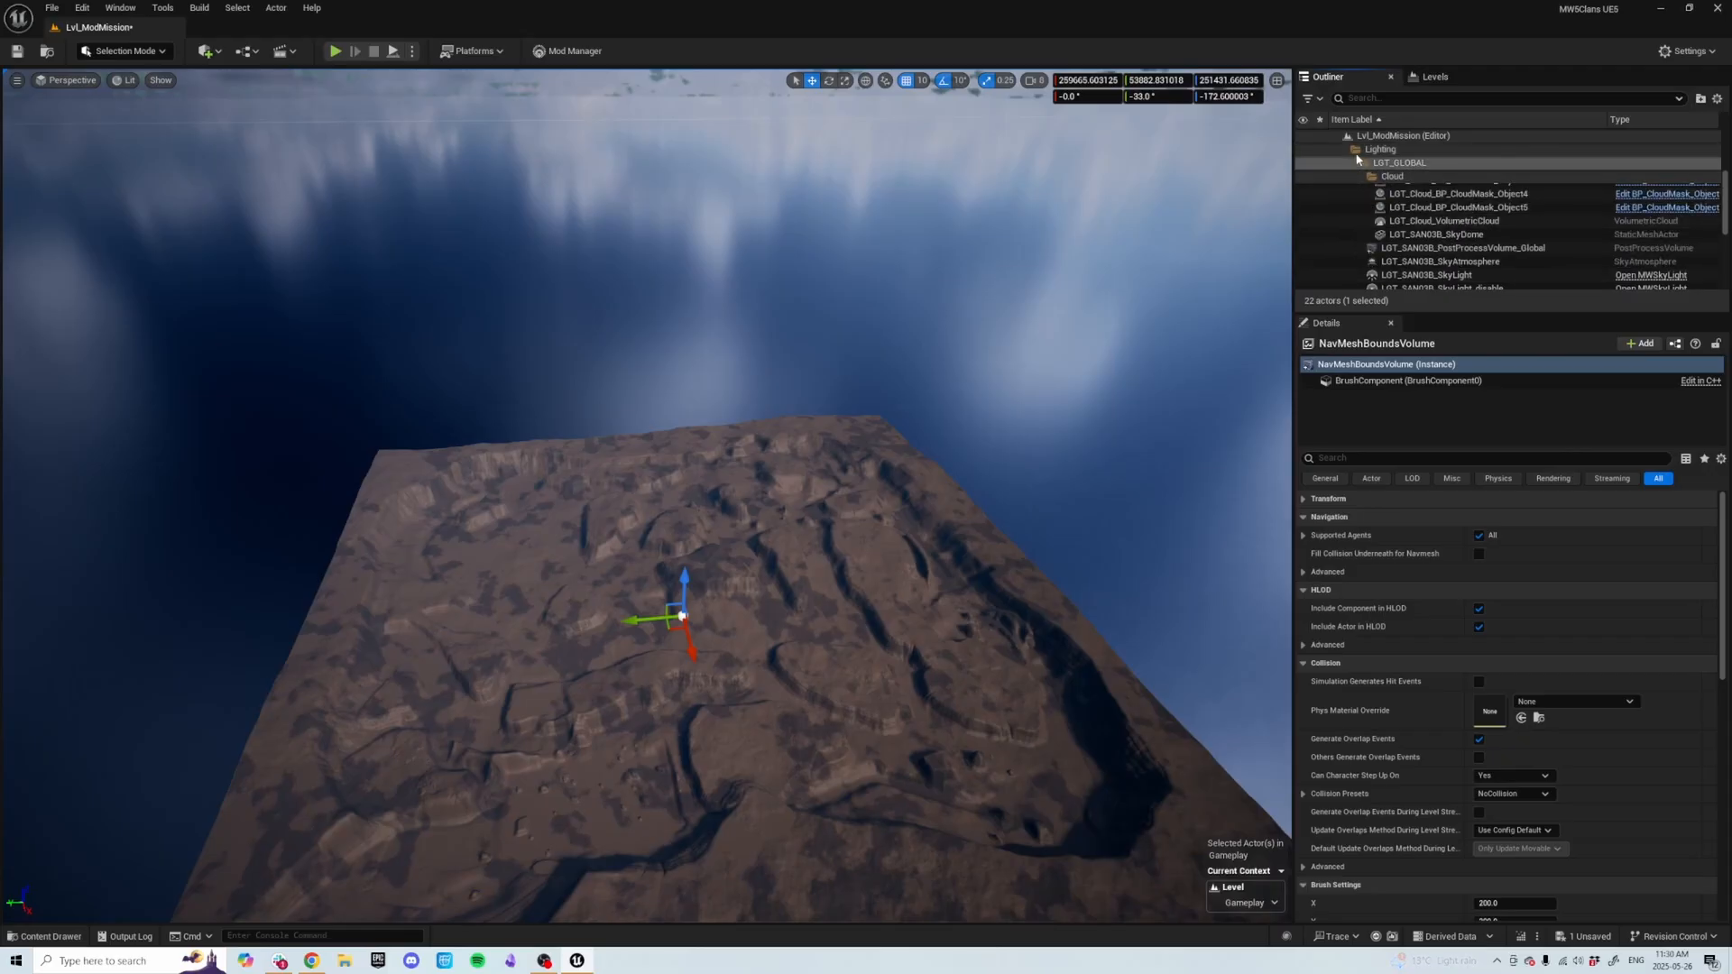
left_click(1361, 152)
left_click(1346, 150)
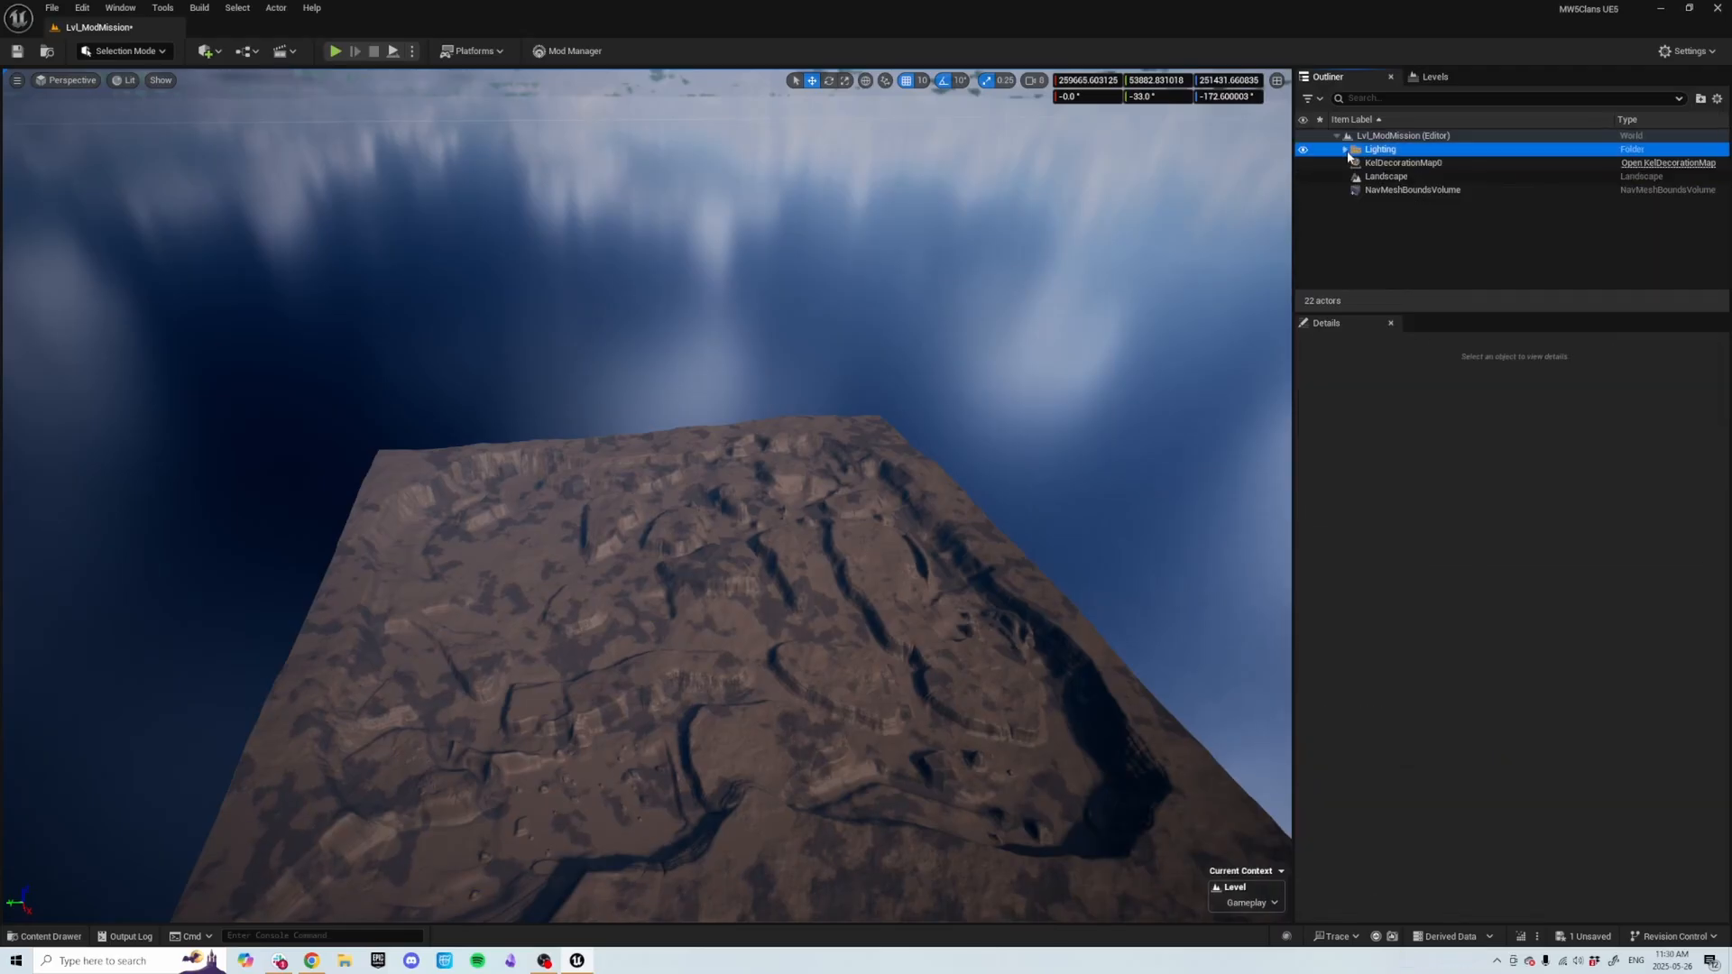
left_click(1438, 191)
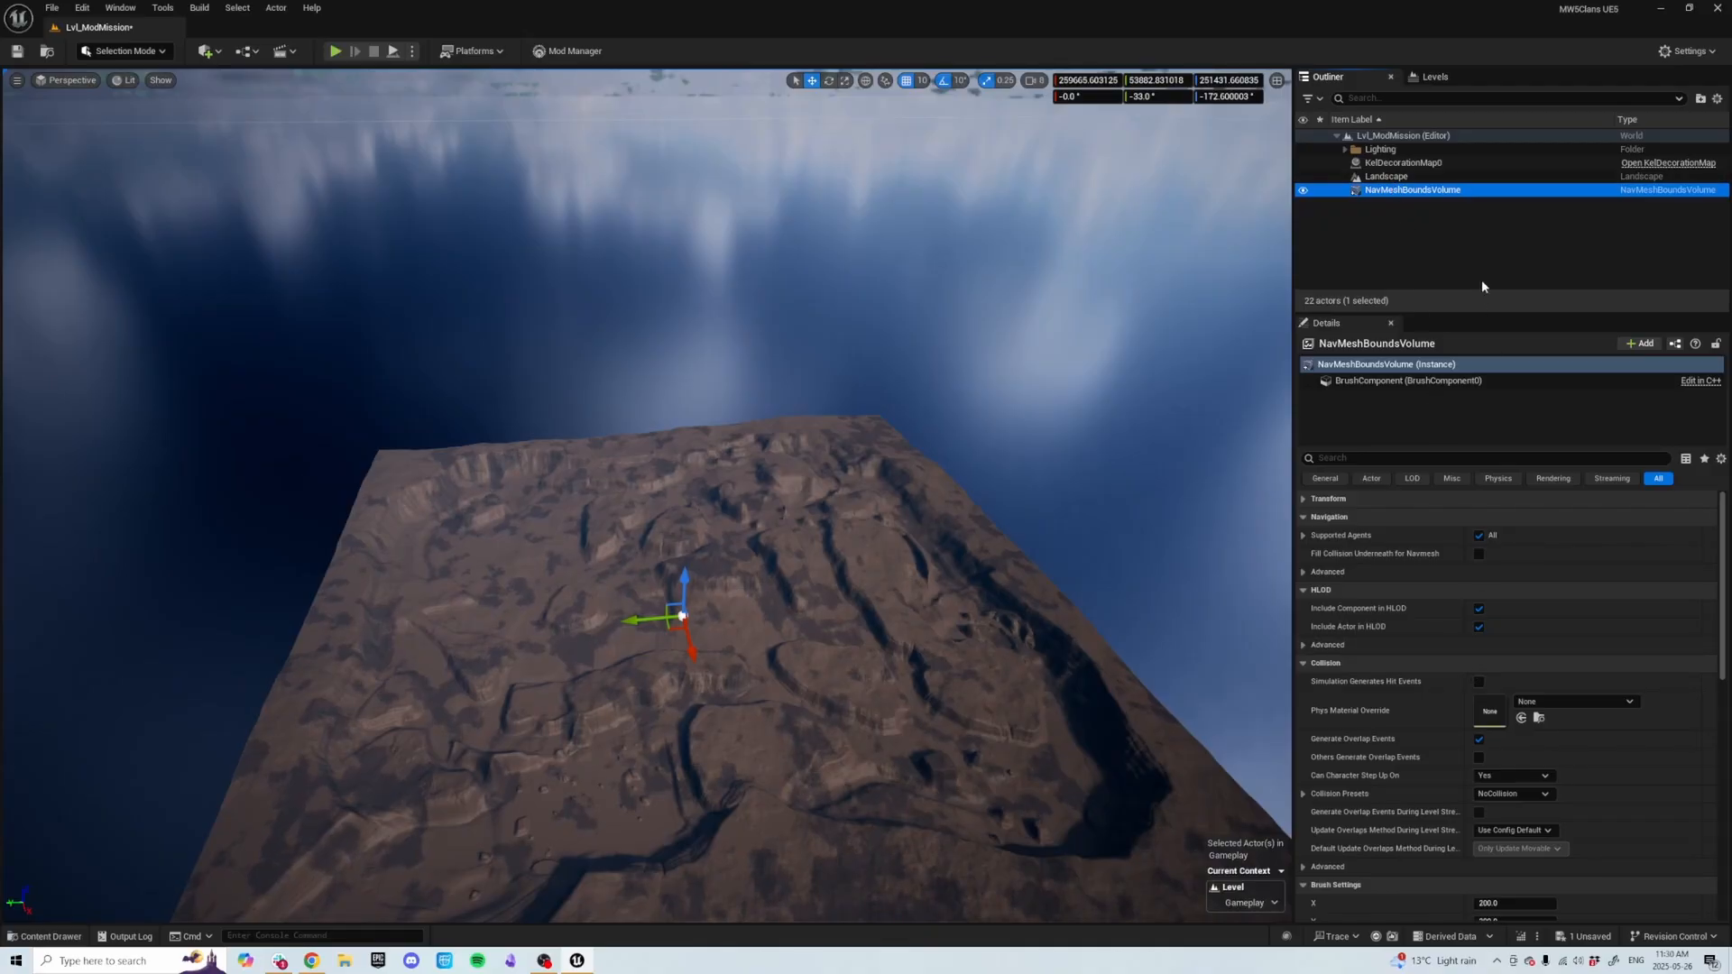
left_click(1433, 193)
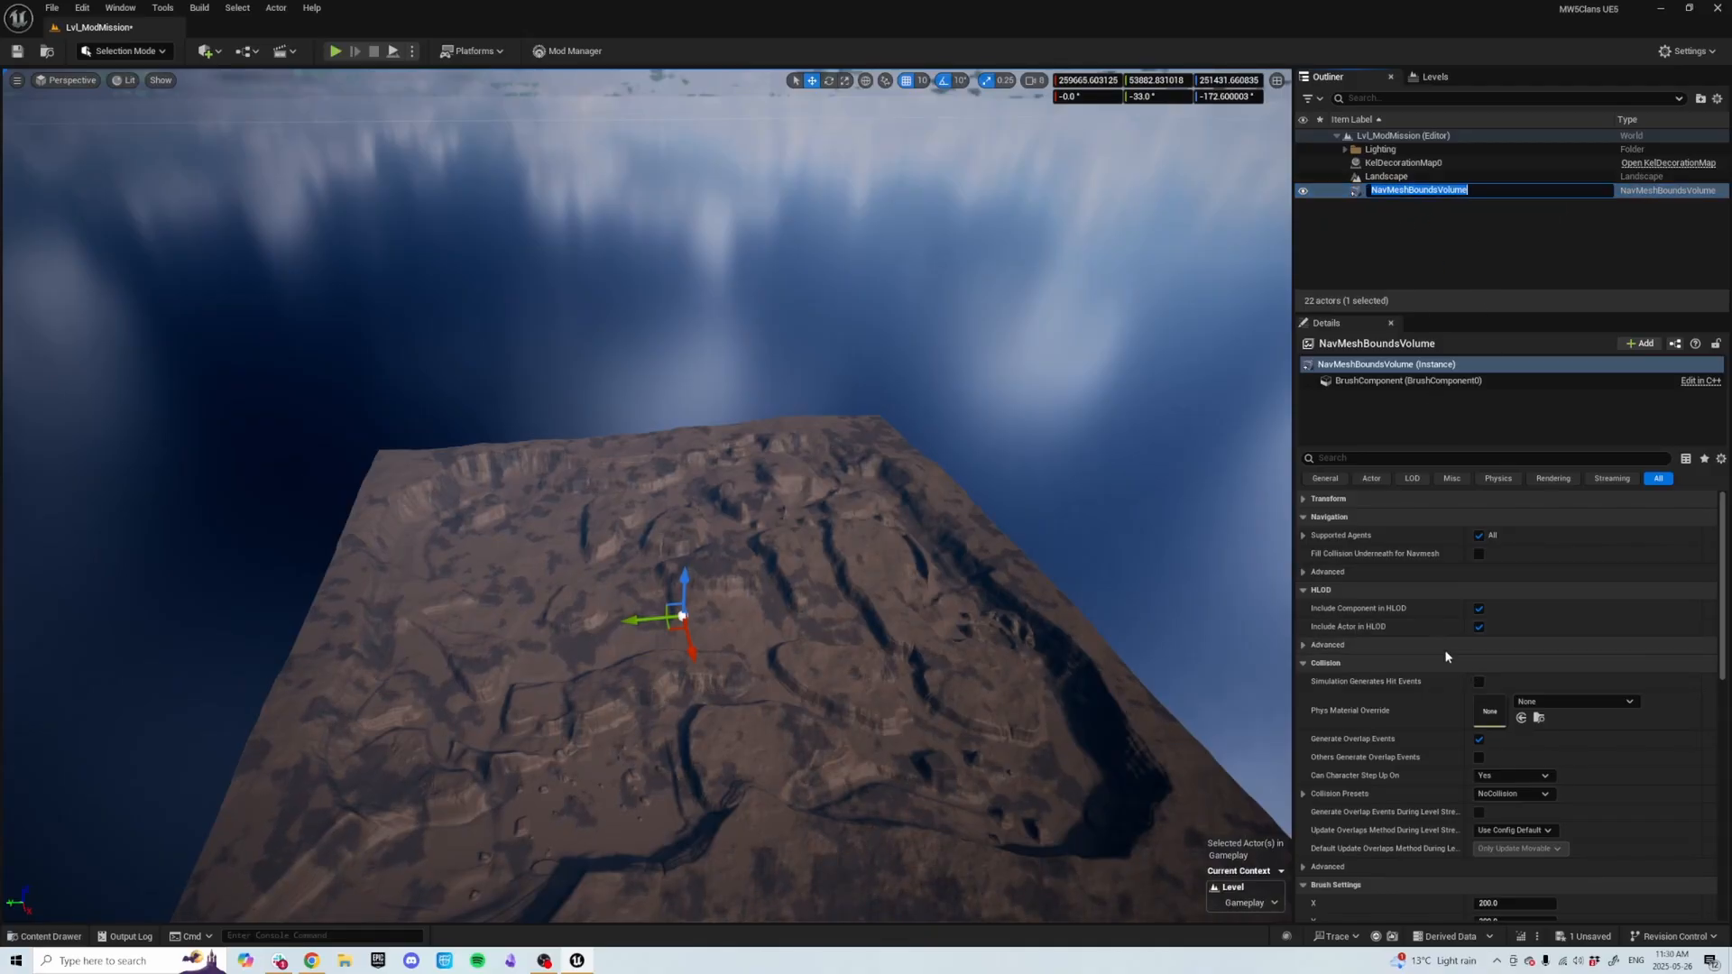
left_click(1442, 258)
left_click(1416, 189)
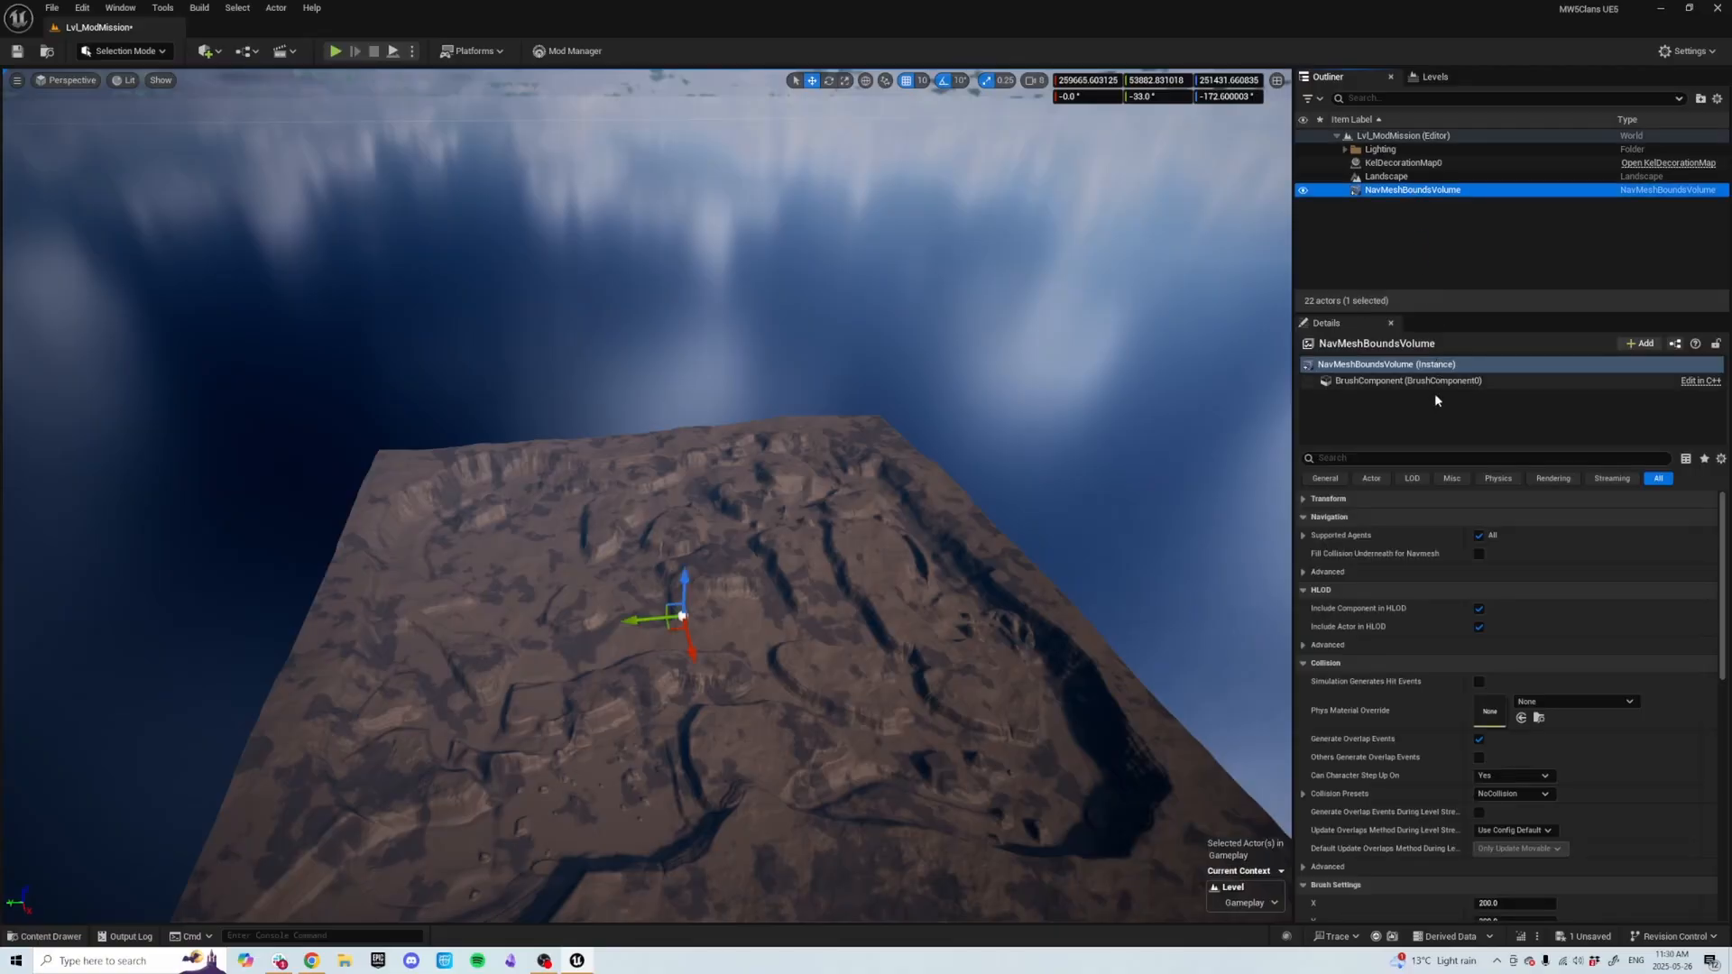
Set the Nav Mesh Bounds Volume's X and Y scale to 3000.
left_click(1304, 499)
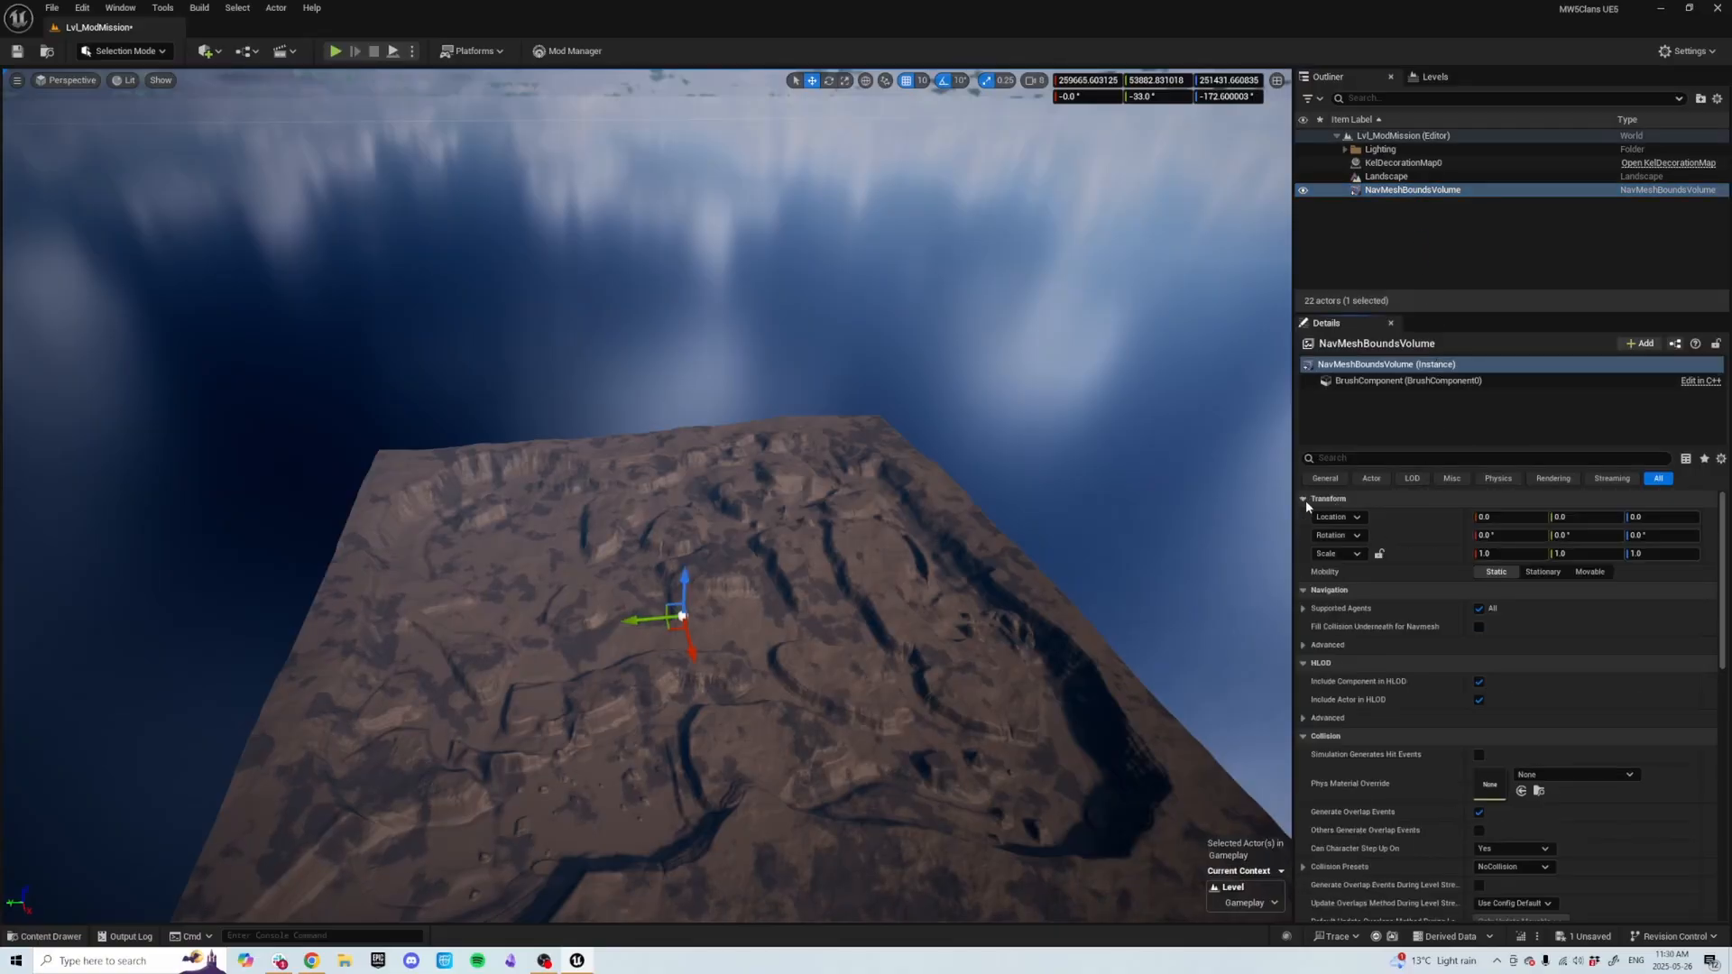
left_click(1507, 553)
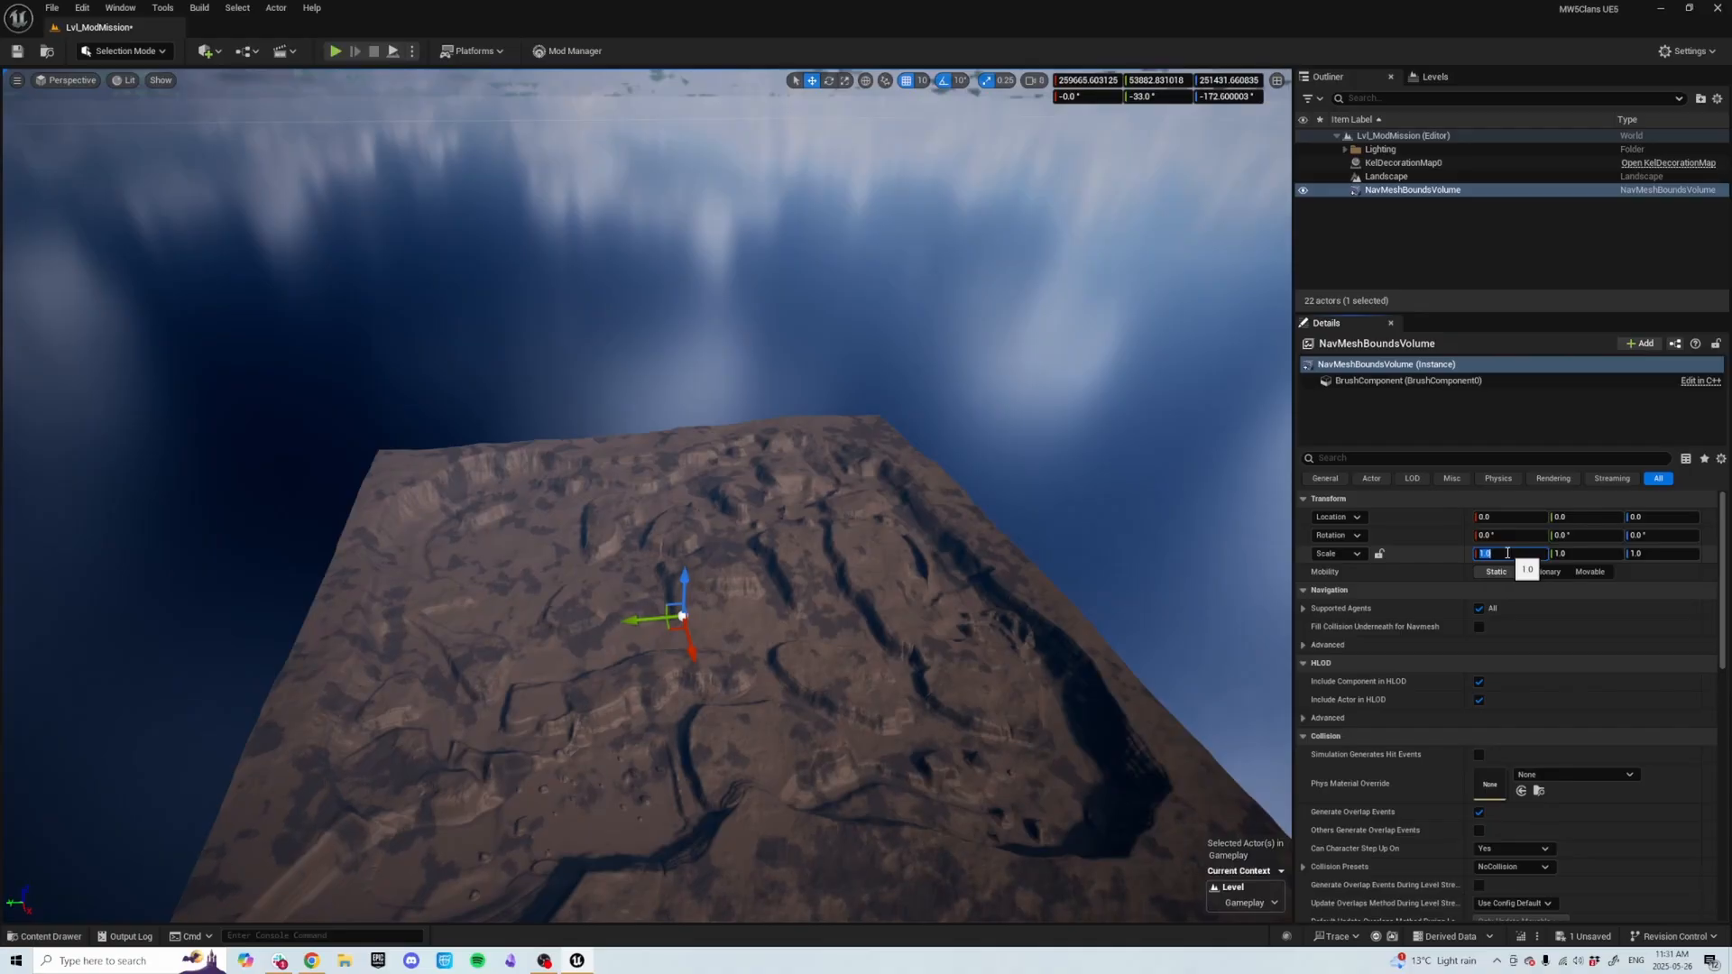
key("Return")
left_click(1569, 555)
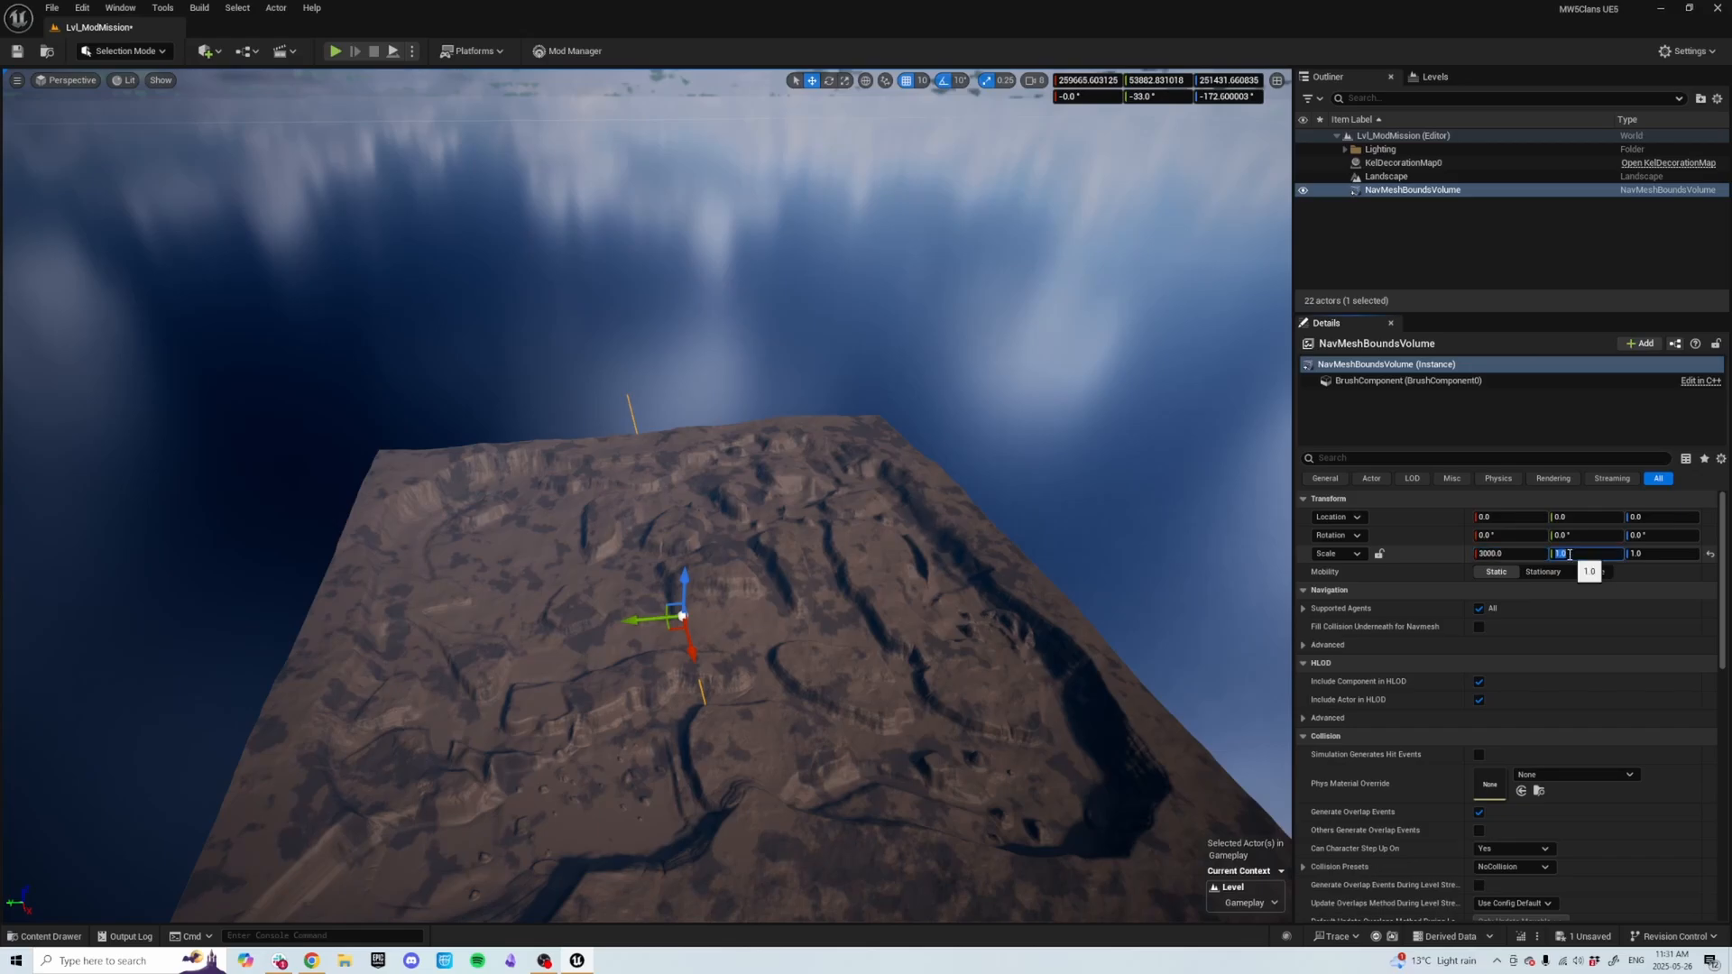
type("3000")
key("Return")
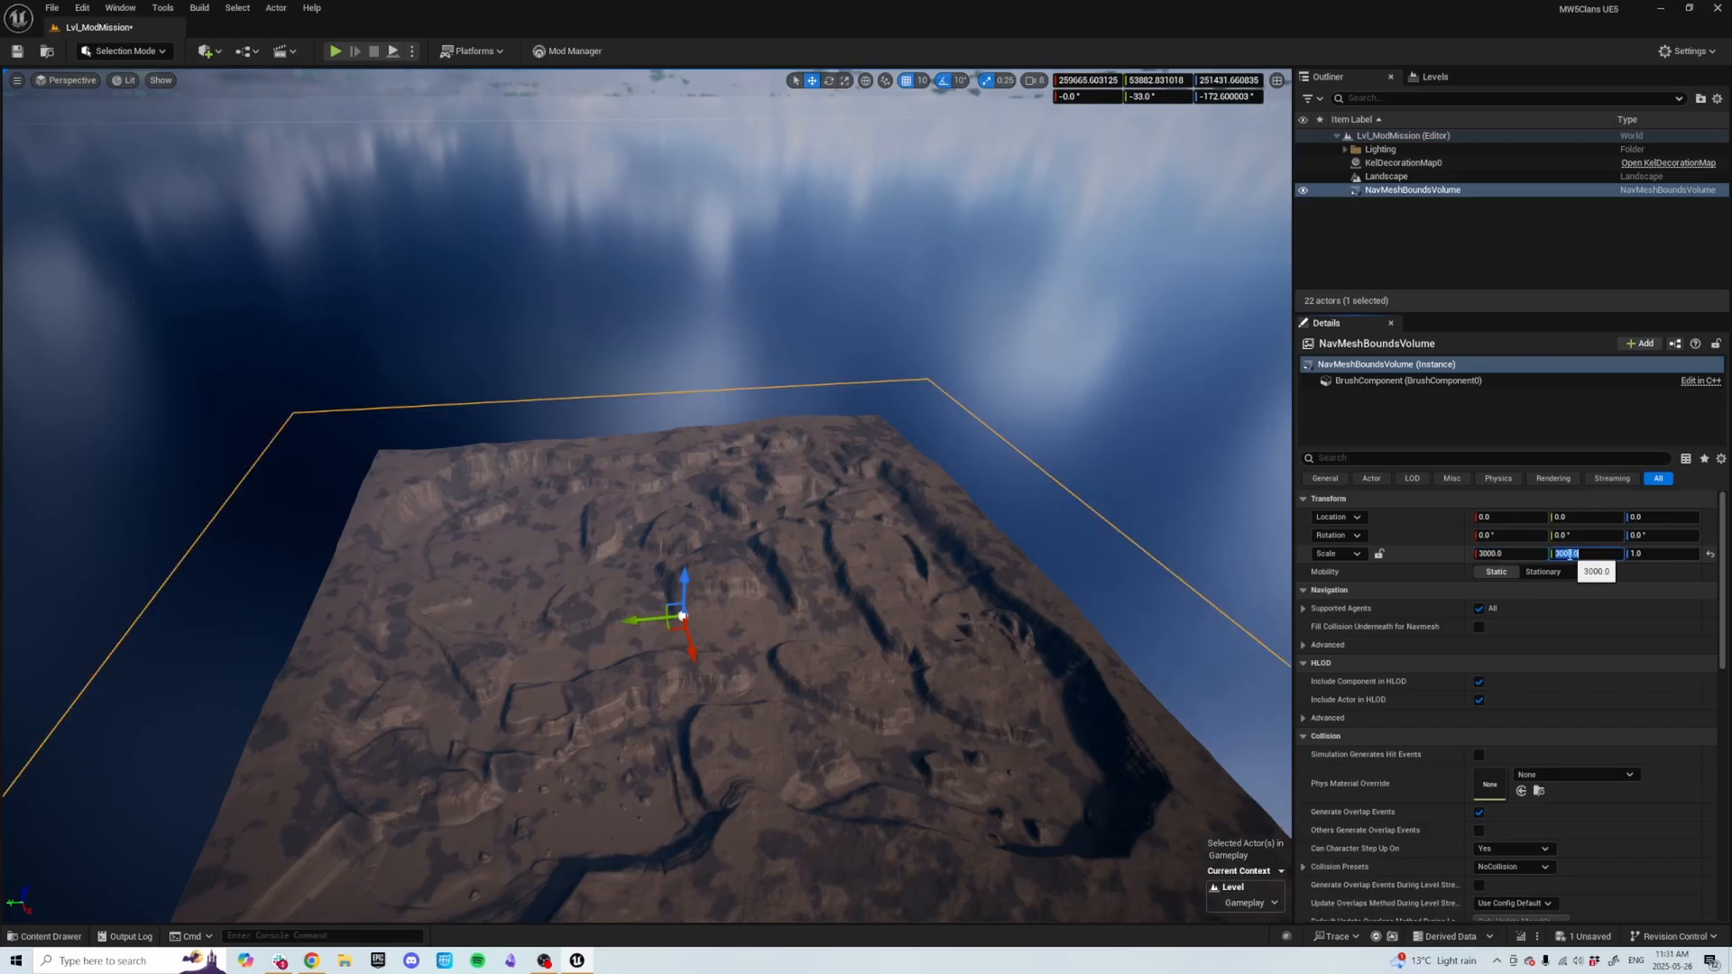
Set the Nav Mesh Bounds Volume's Z scale to 500.
left_click(1653, 554)
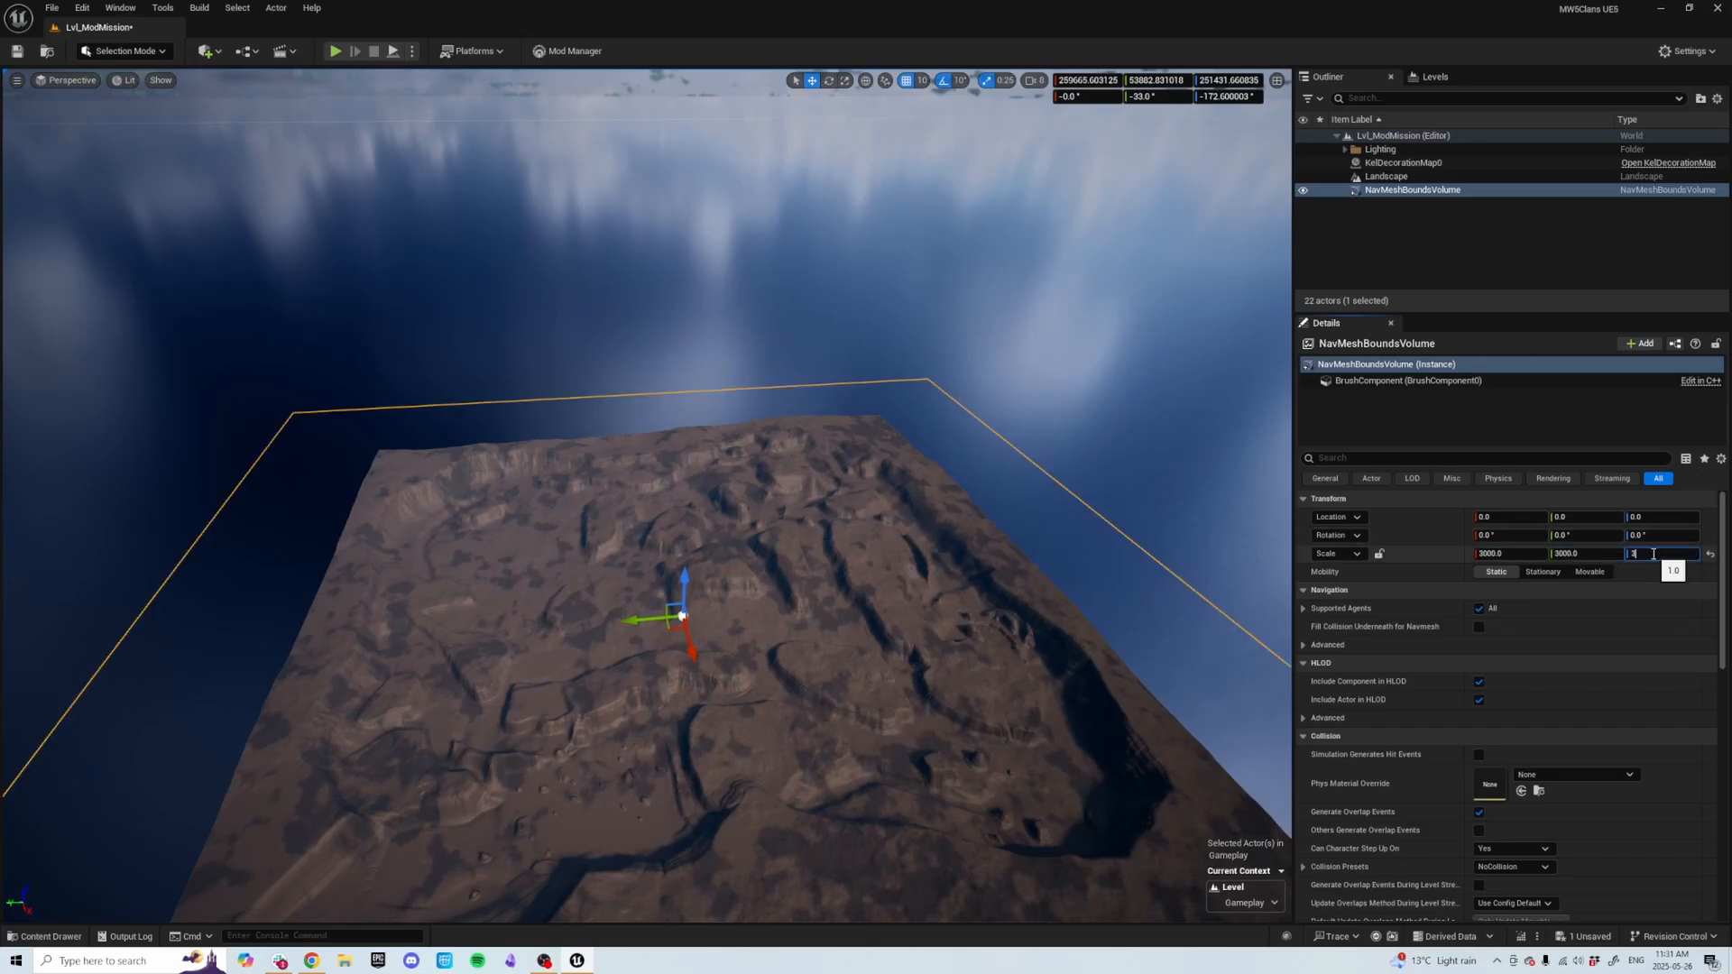
type("3000")
key("Return")
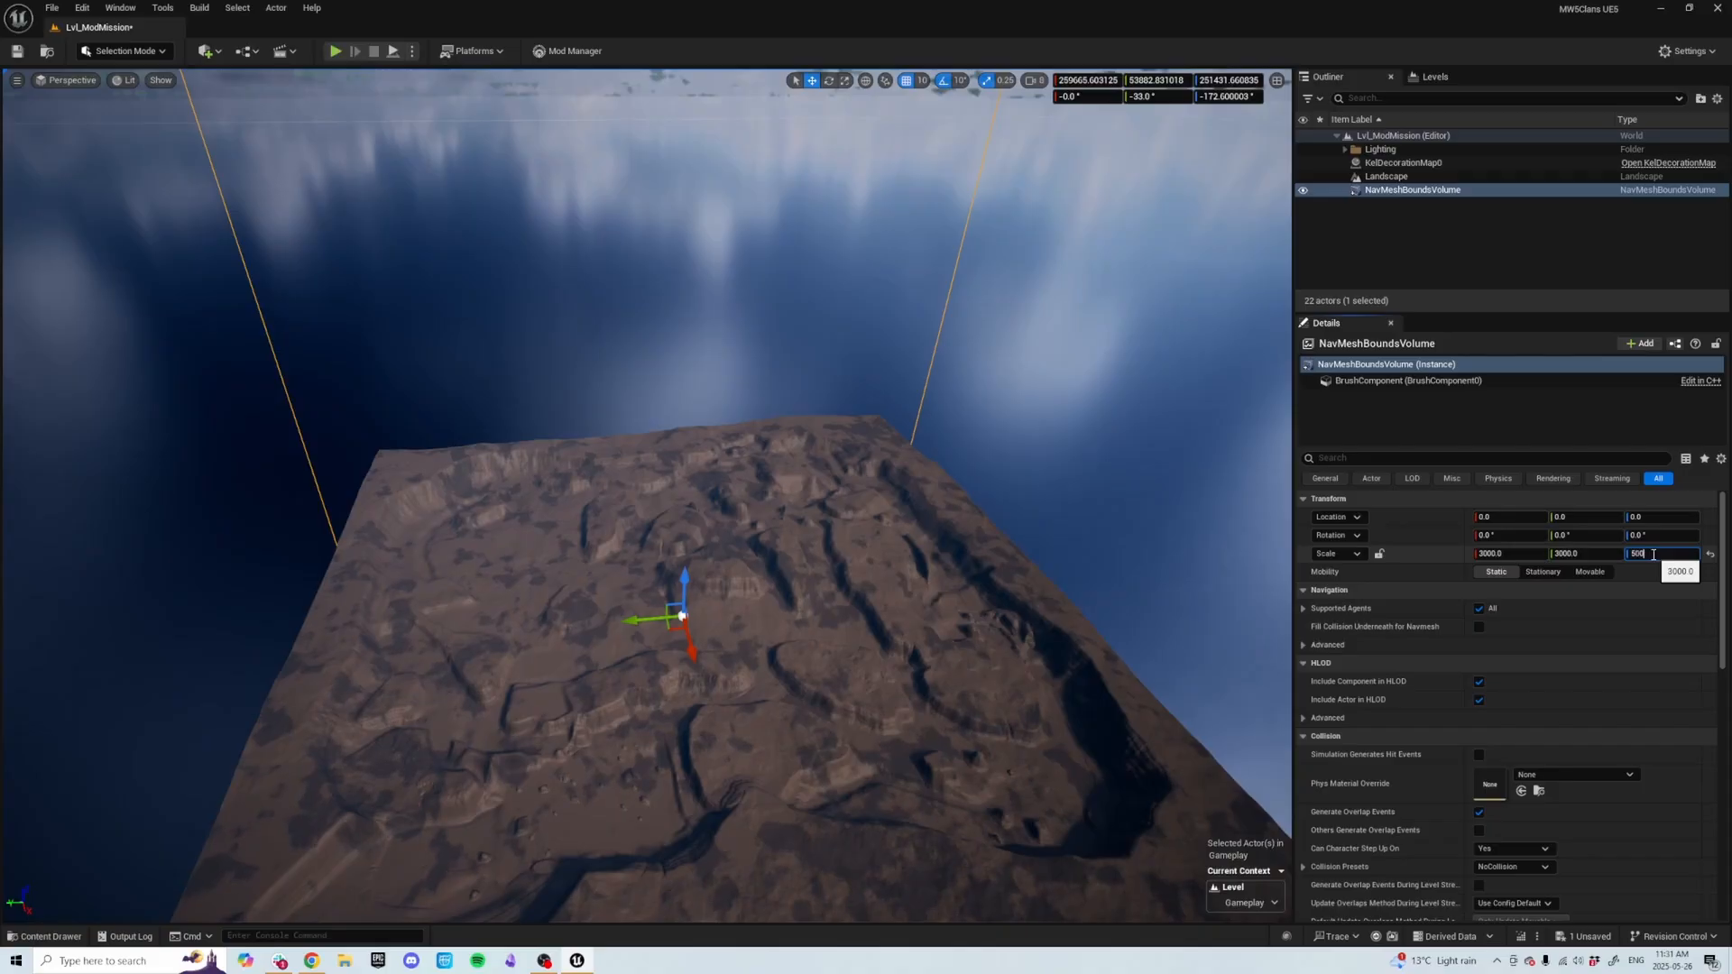
key("Return")
Set the Nav Mesh Bounds Volume's X and Y scale to 2000.
right_click_drag(1019, 546, 1100, 637)
left_click(1505, 554)
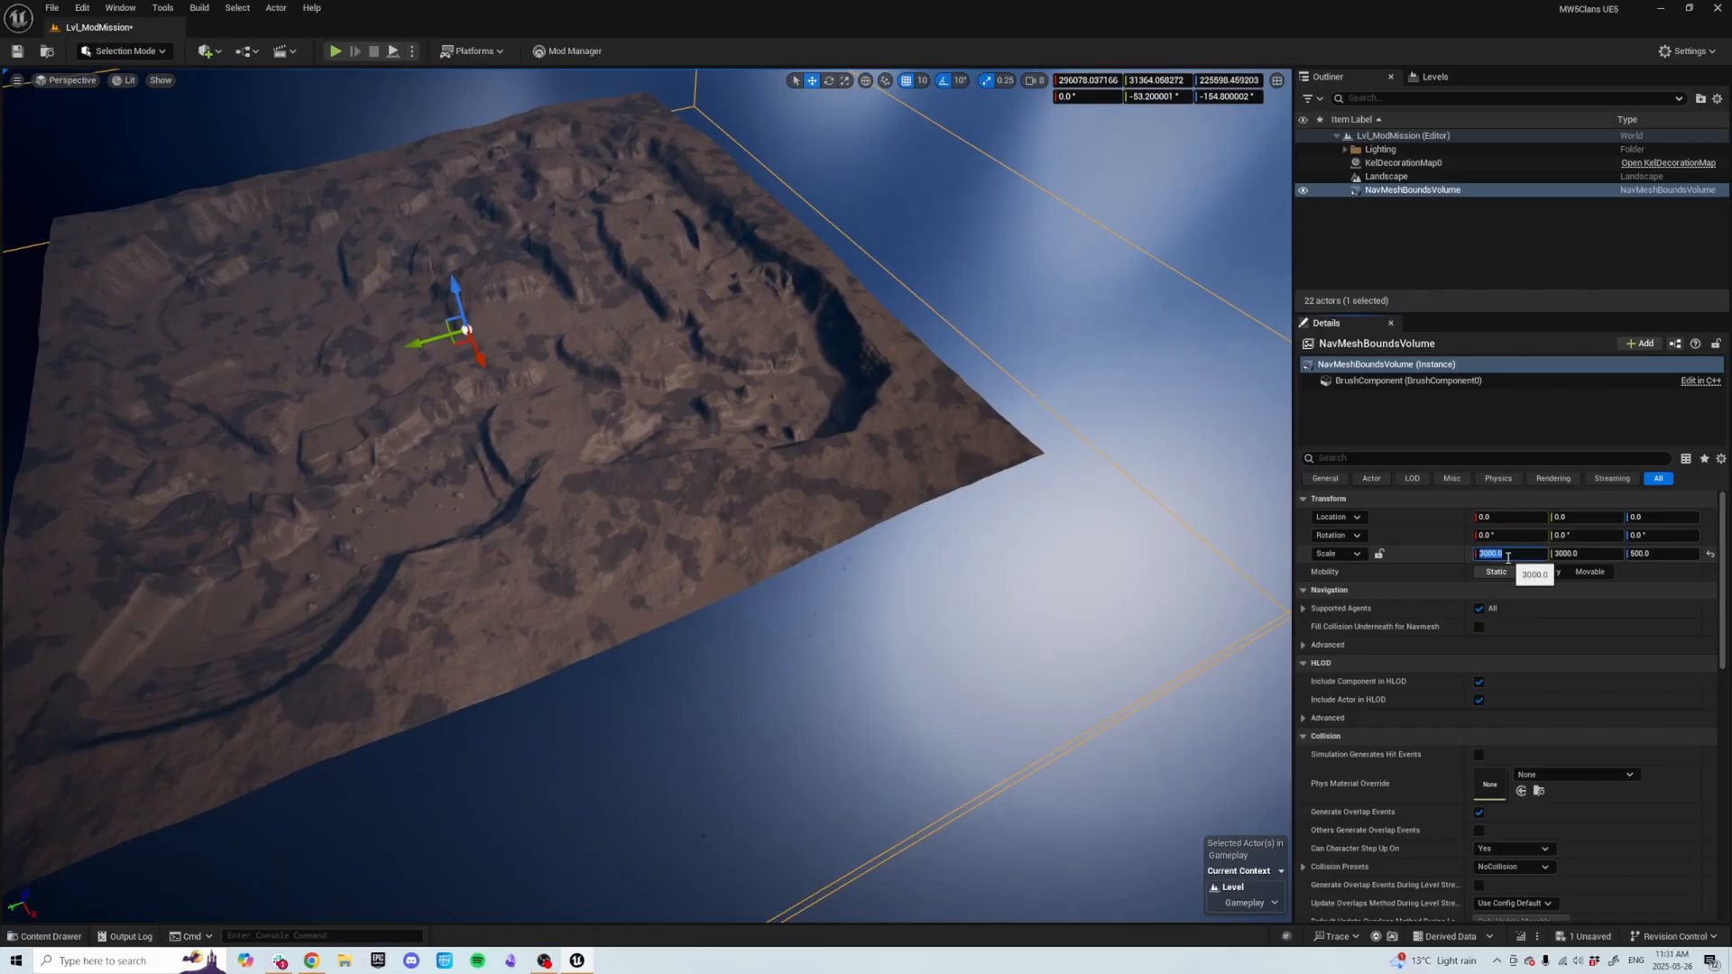
type("2500")
key("Return")
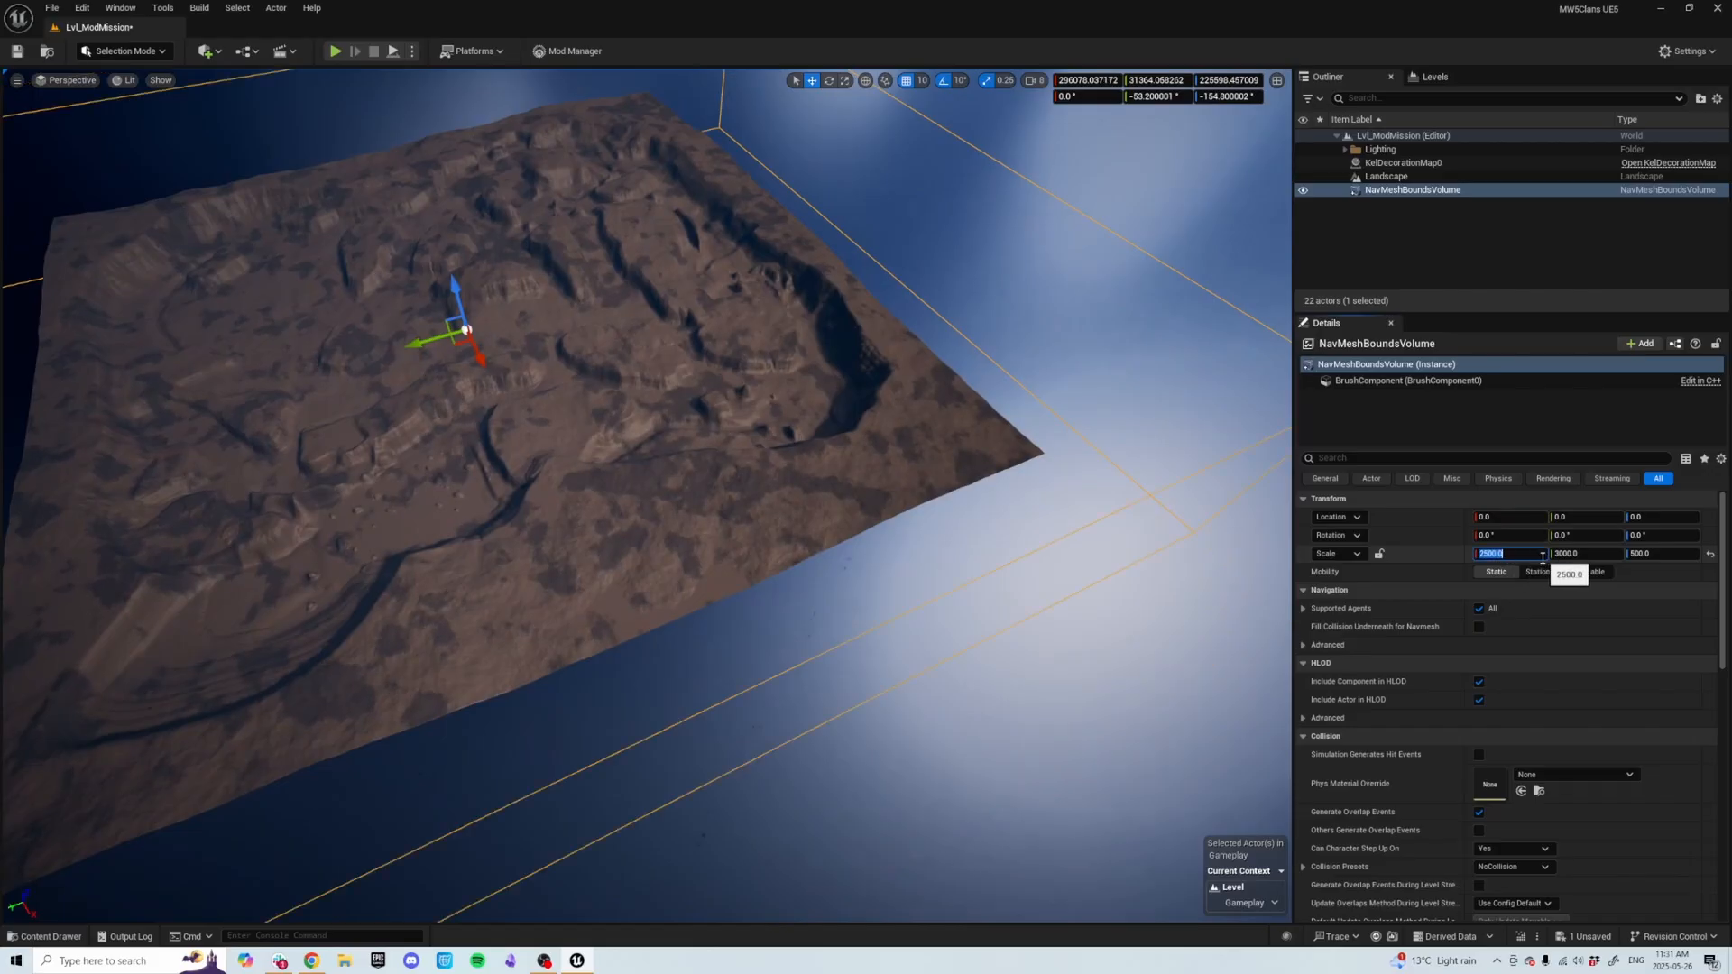
type("2000")
key("Return")
left_click(1577, 554)
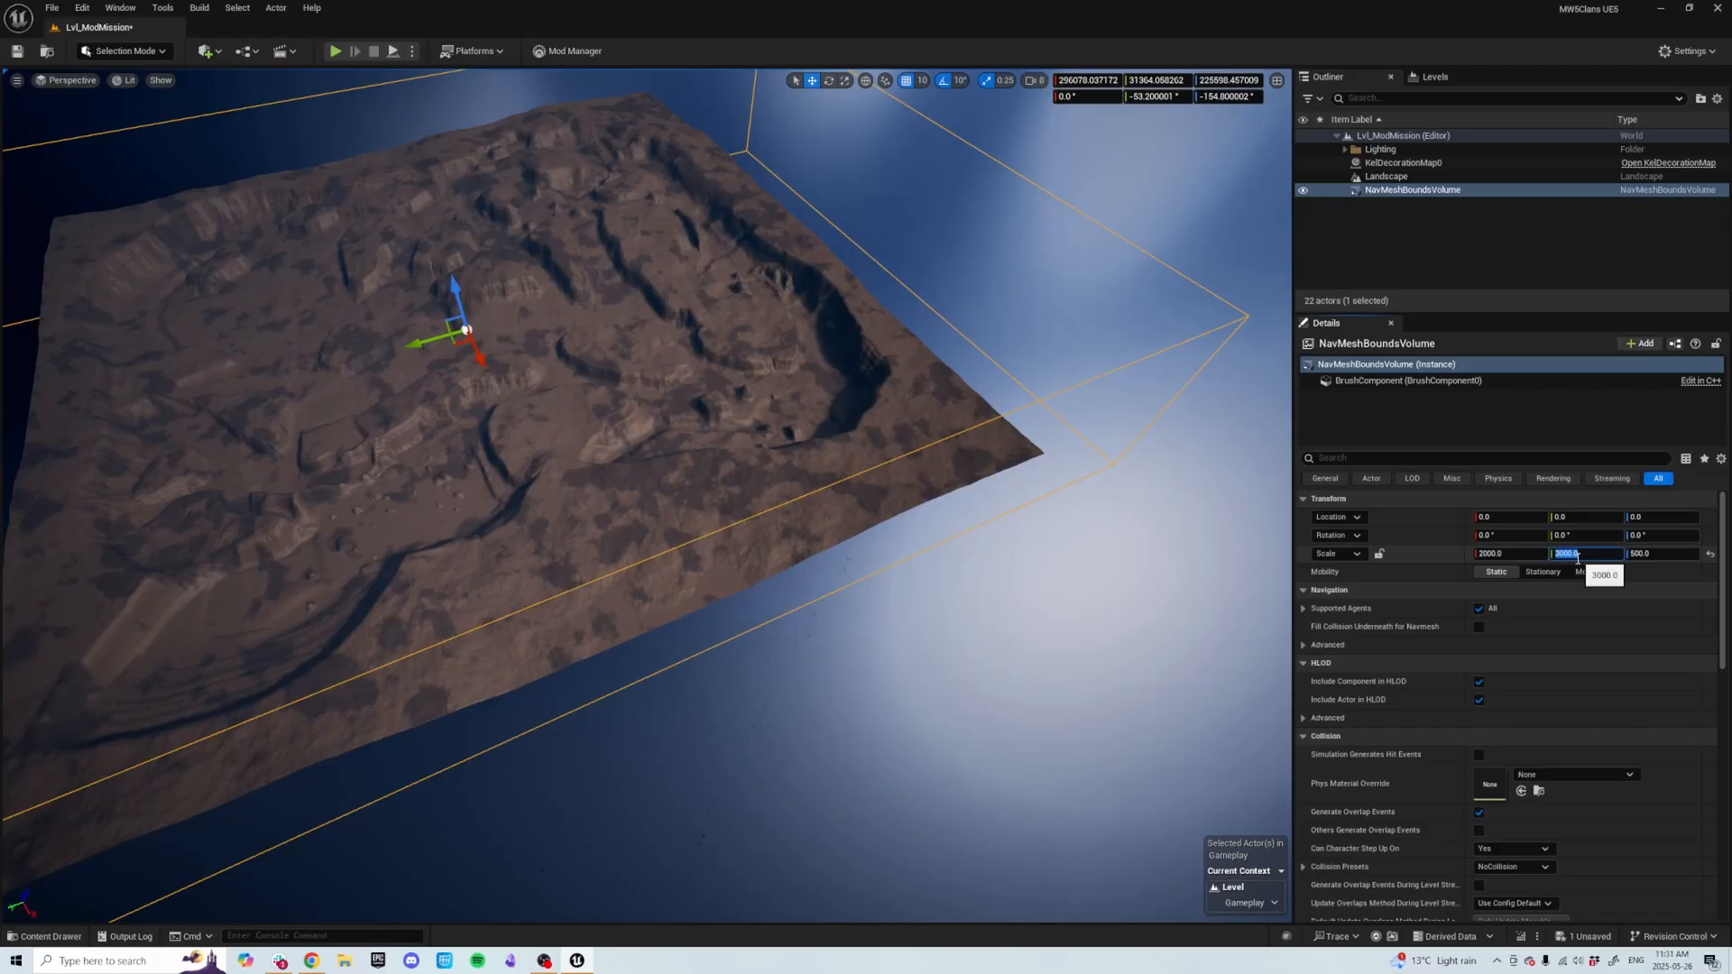
key("Return")
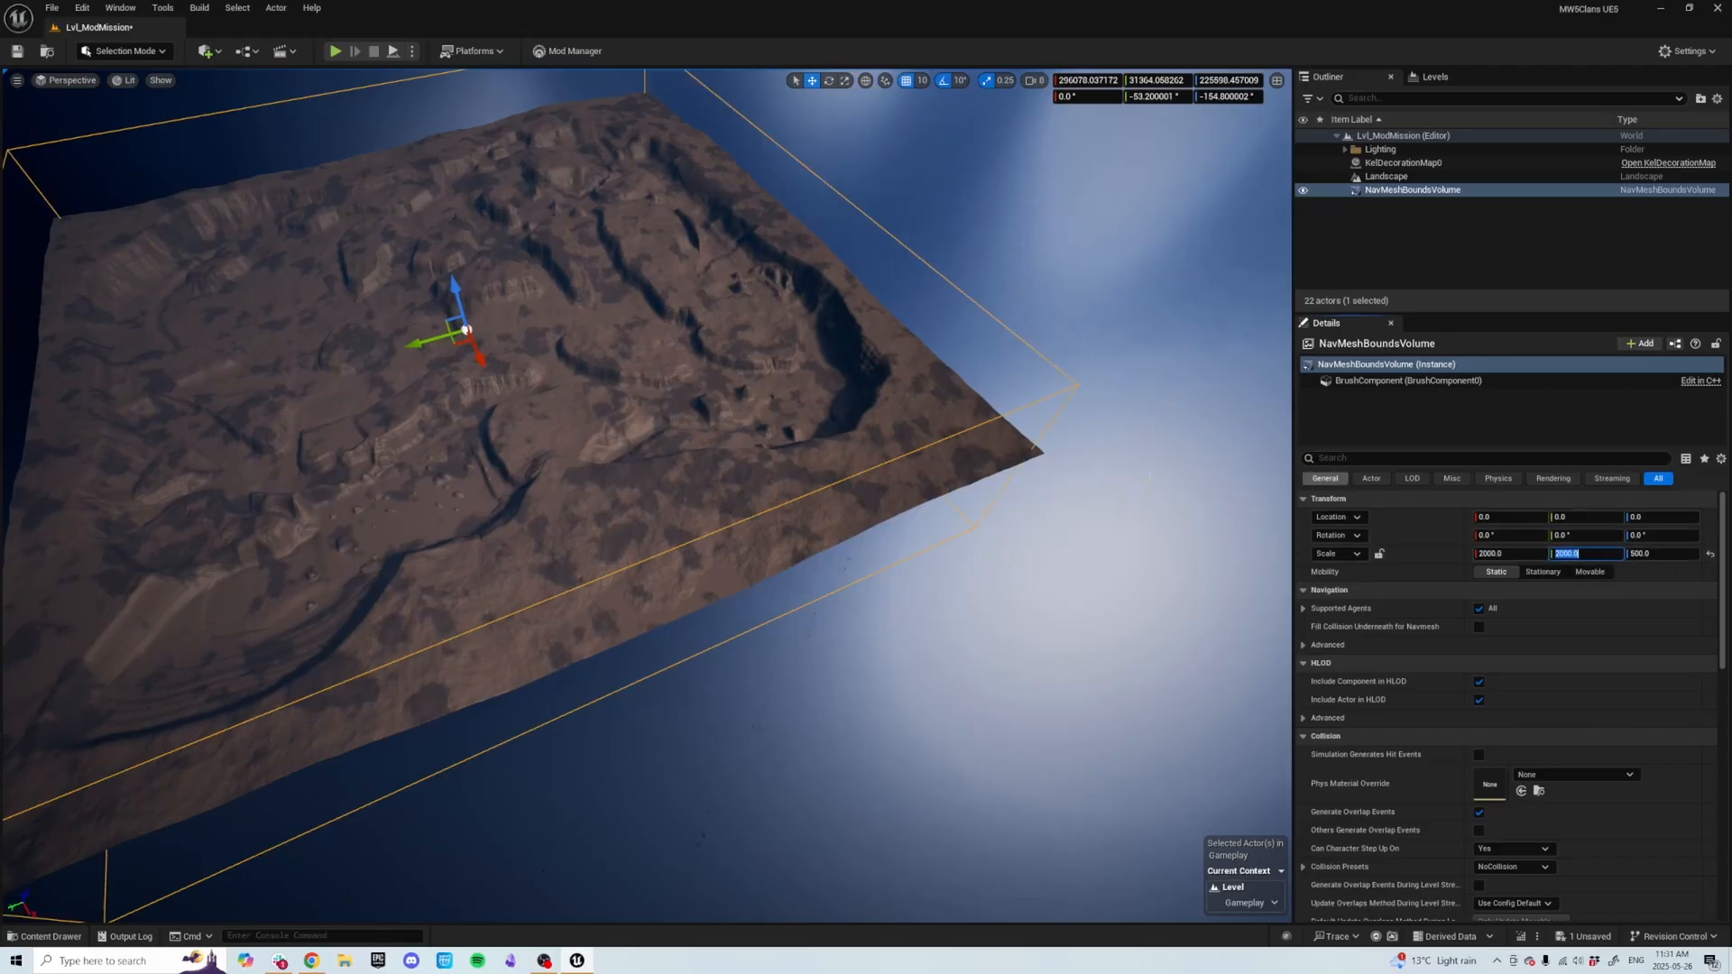
Fly around the landscape to inspect how the nav mesh bounds volume covers it.
right_click_drag(1038, 406, 926, 180)
key("d")
key("a")
key("q")
key("d")
key("s")
right_click_drag(1062, 494, 1032, 520)
key("e")
key("w")
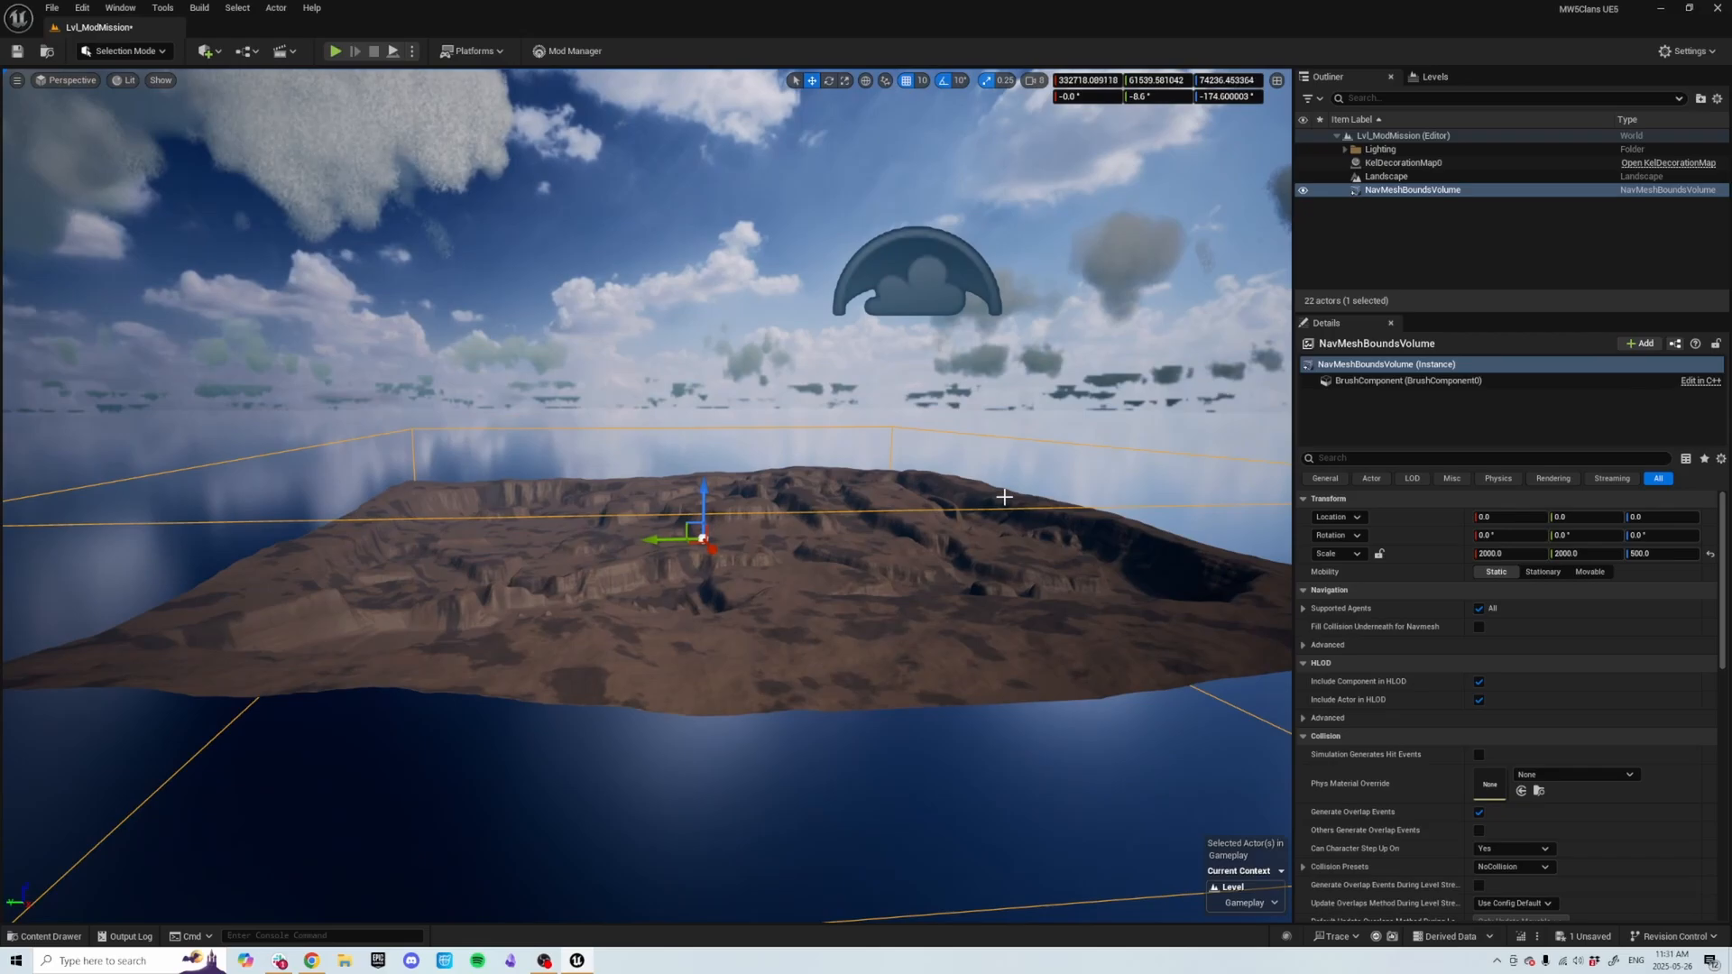
right_click_drag(948, 448, 990, 505)
key("a")
key("e")
key("w")
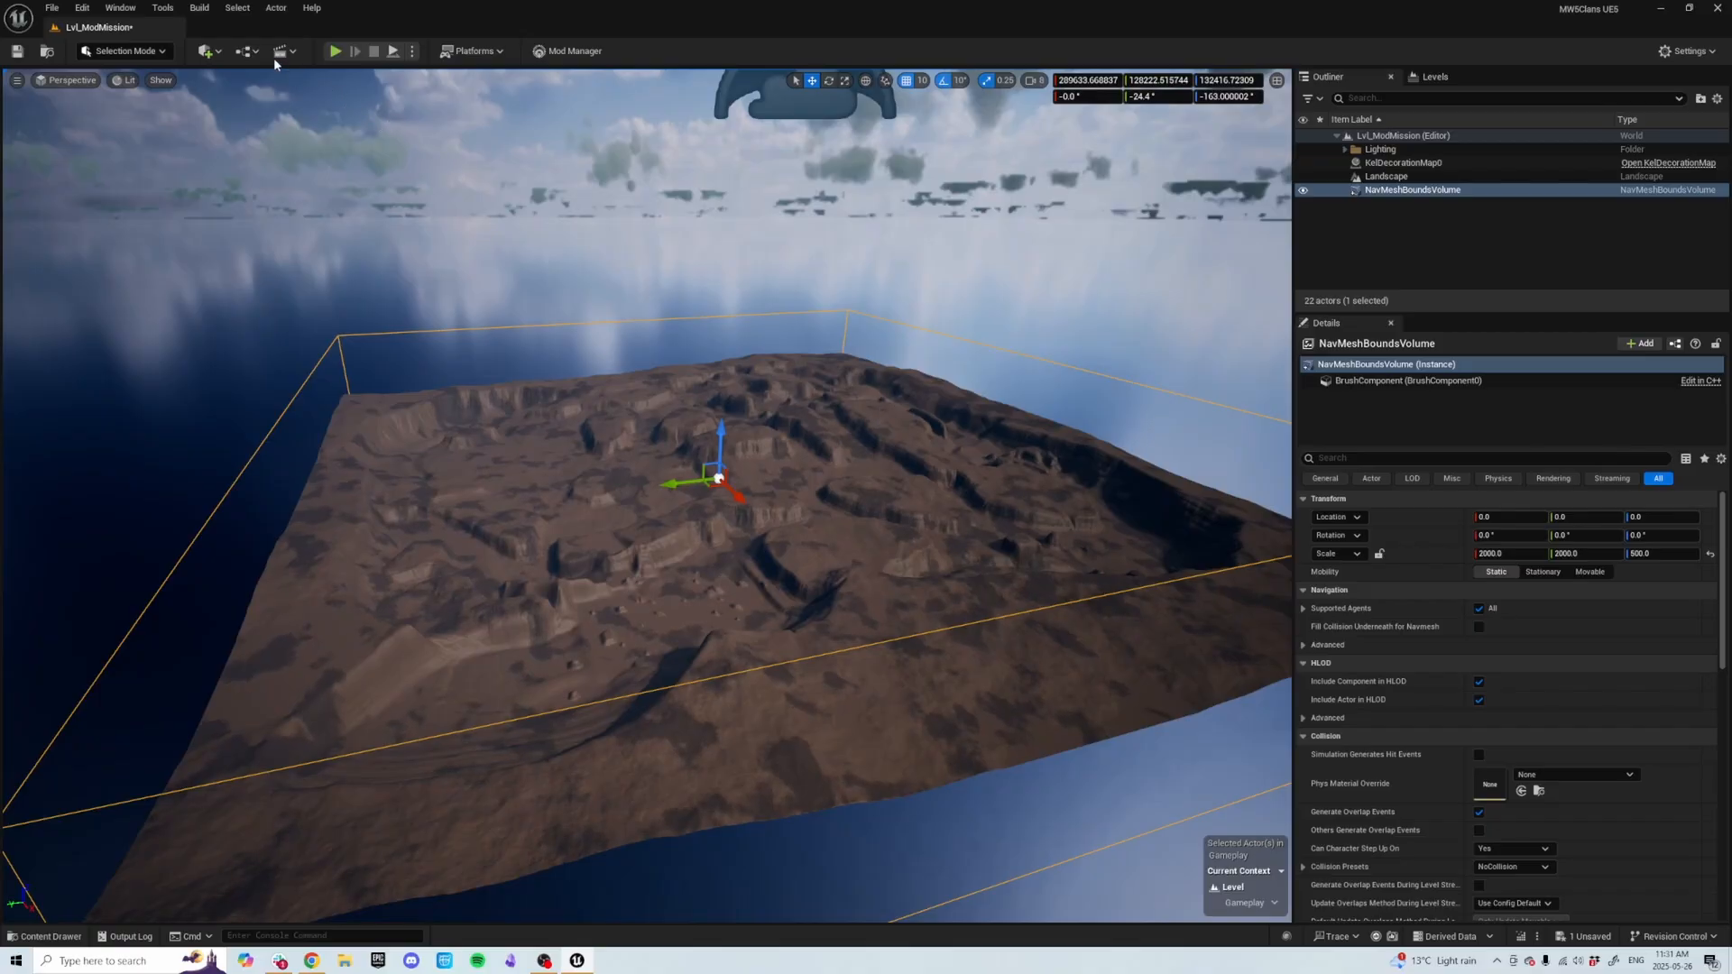
Build paths to generate the navigation mesh, then toggle the nav mesh preview off.
left_click(200, 9)
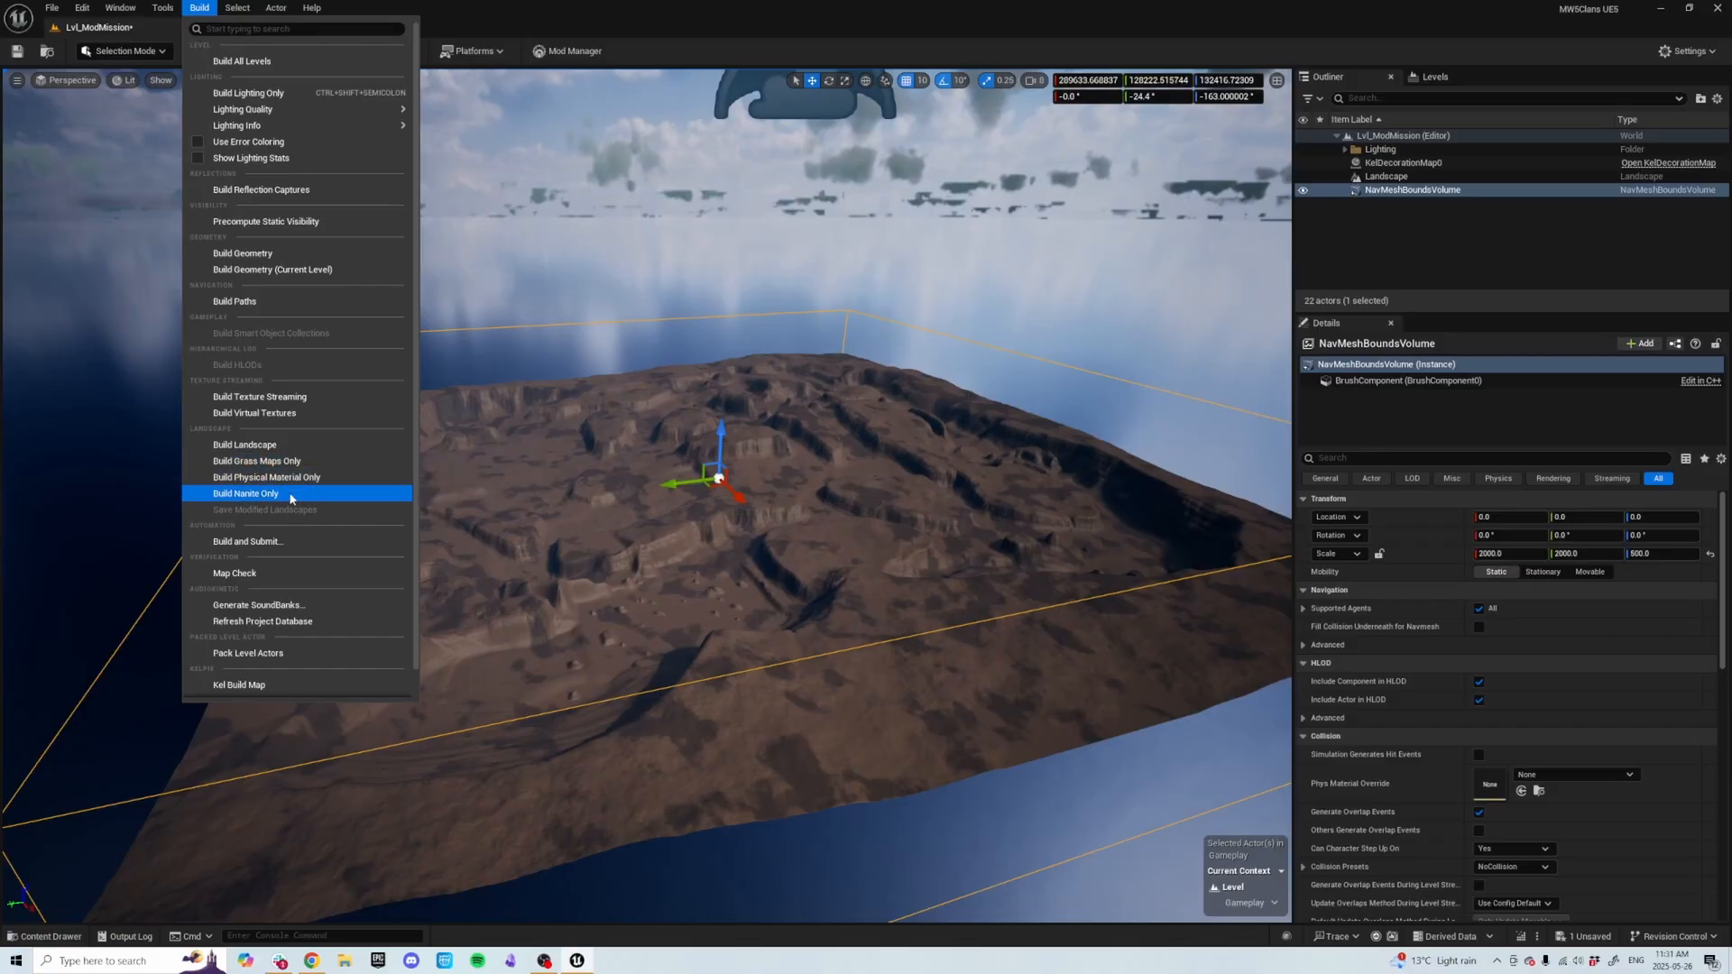
scroll(278, 459, "down", 1)
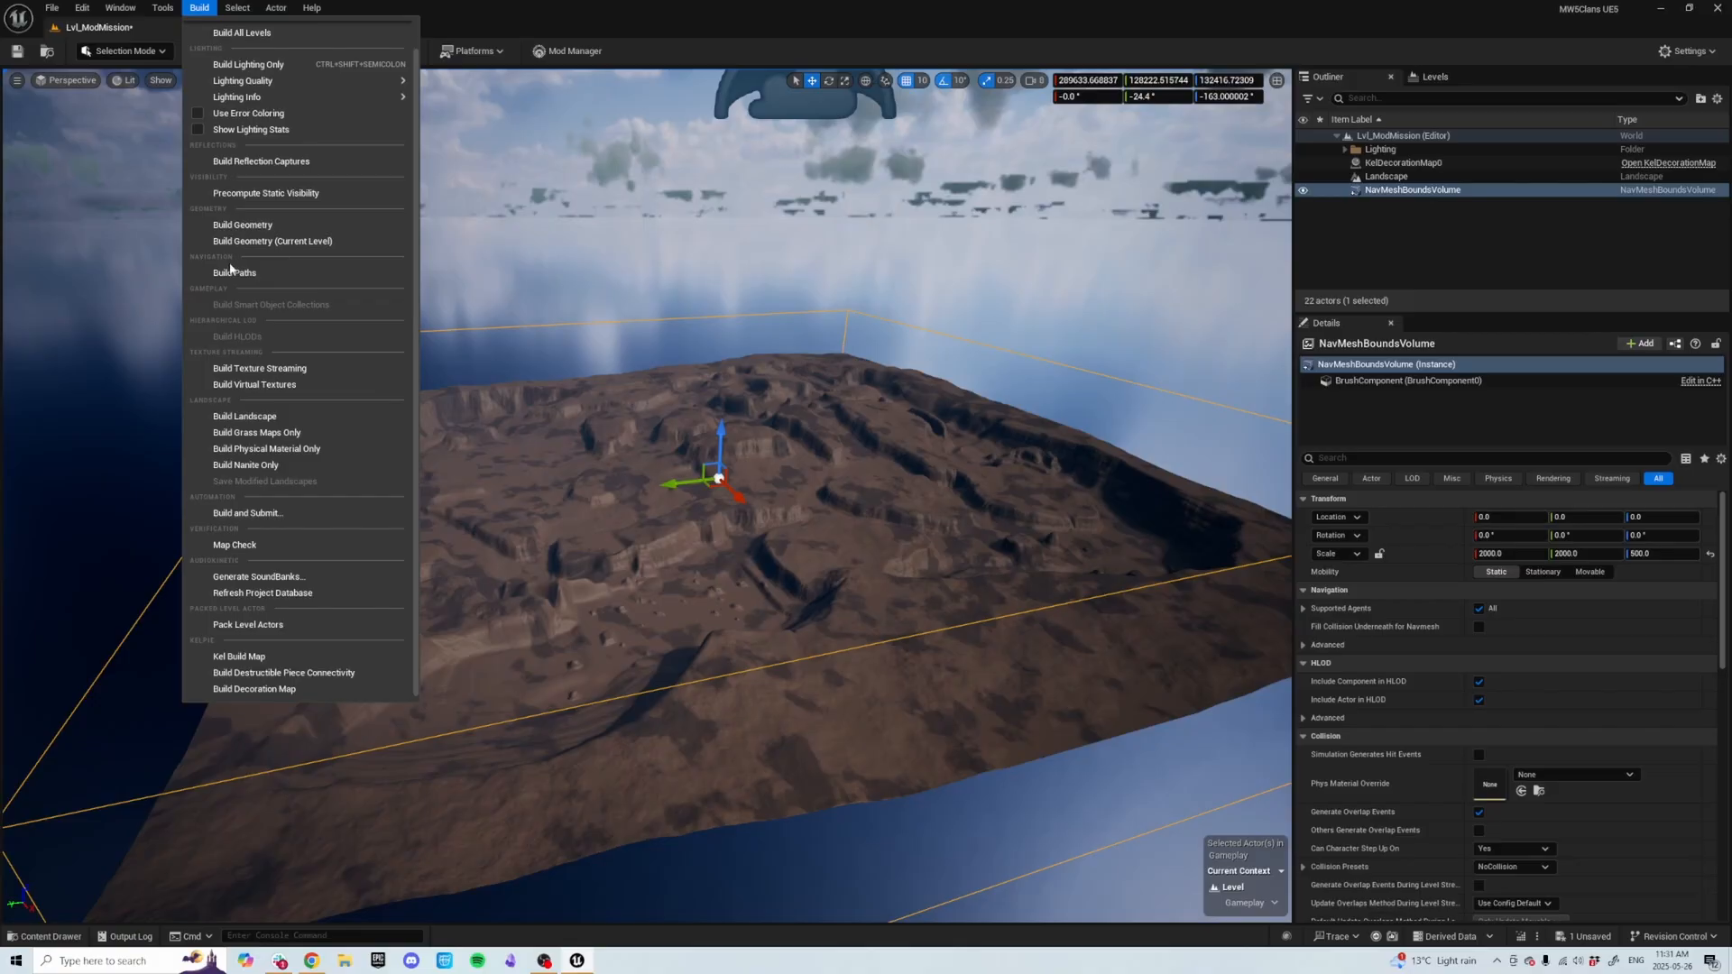
left_click(237, 271)
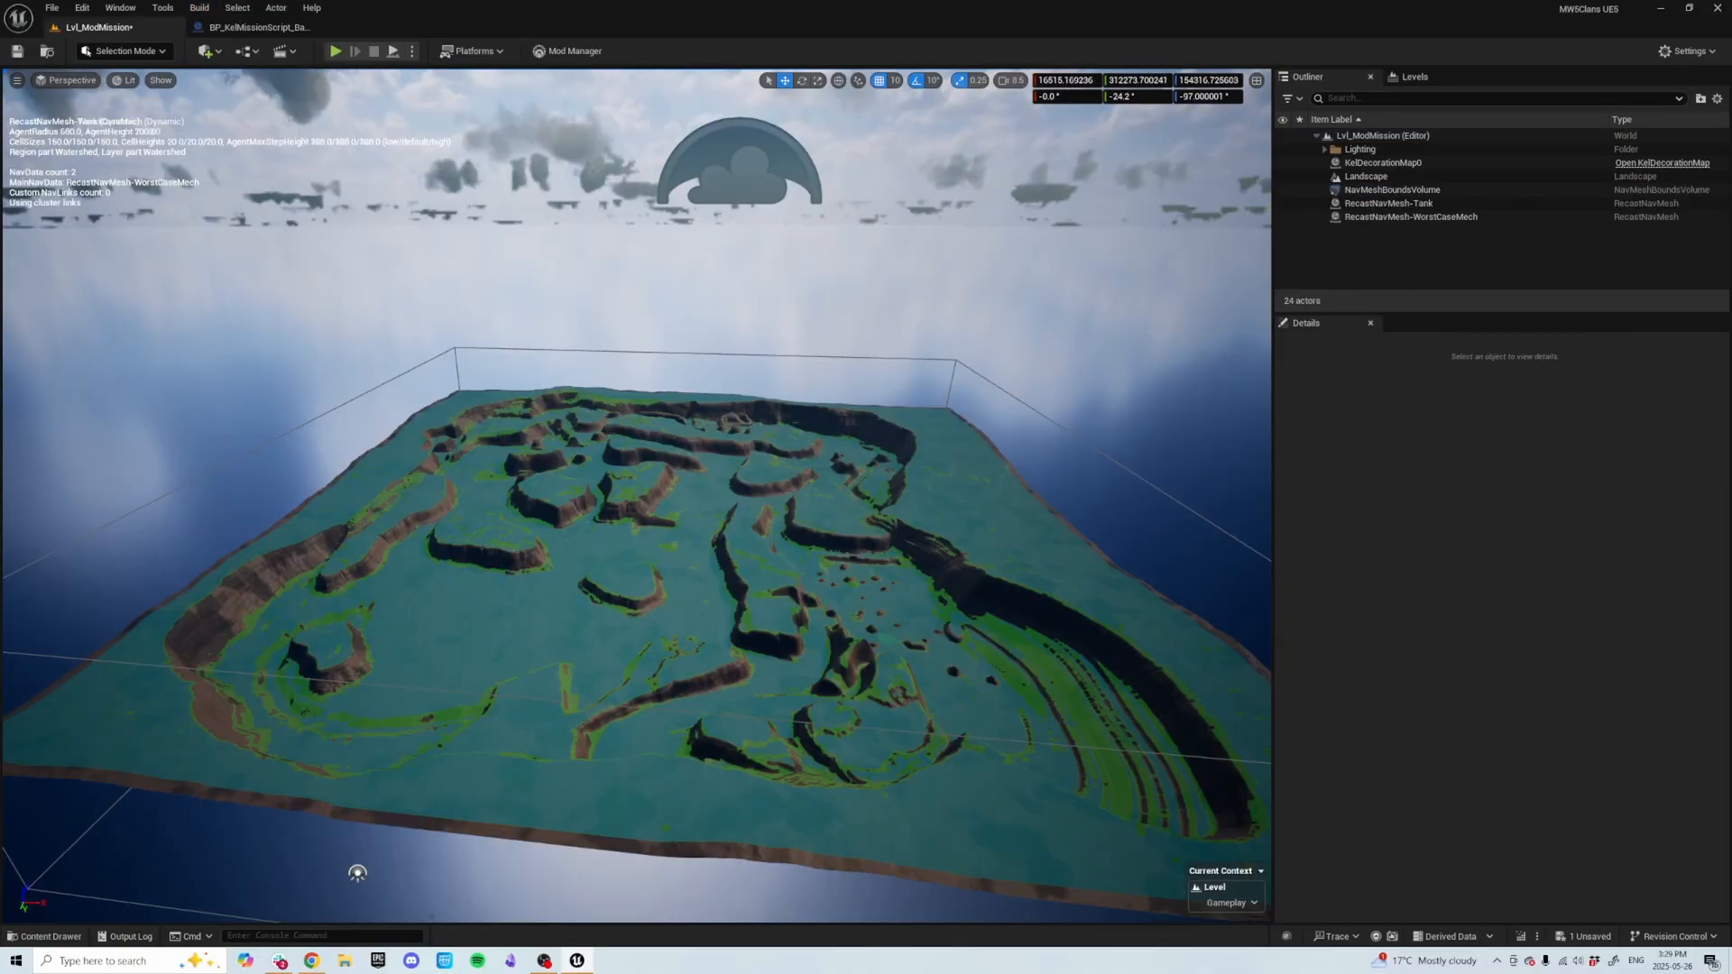
right_click_drag(628, 495, 628, 494)
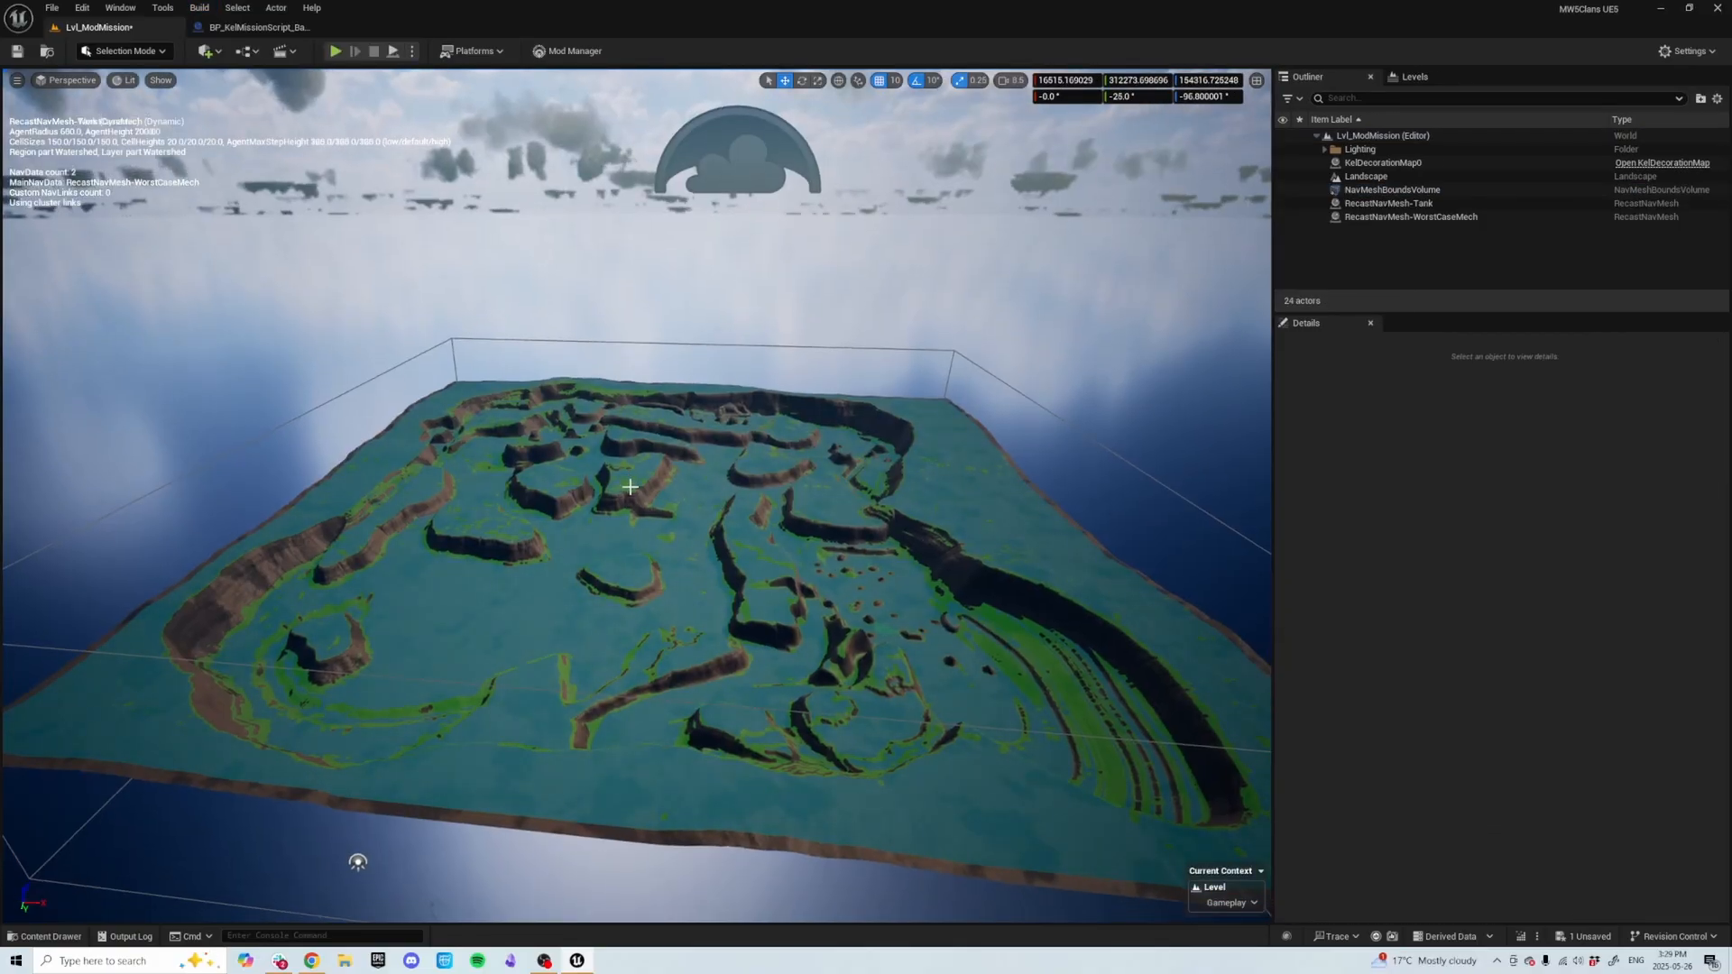
key("p")
key("p")
key("p")
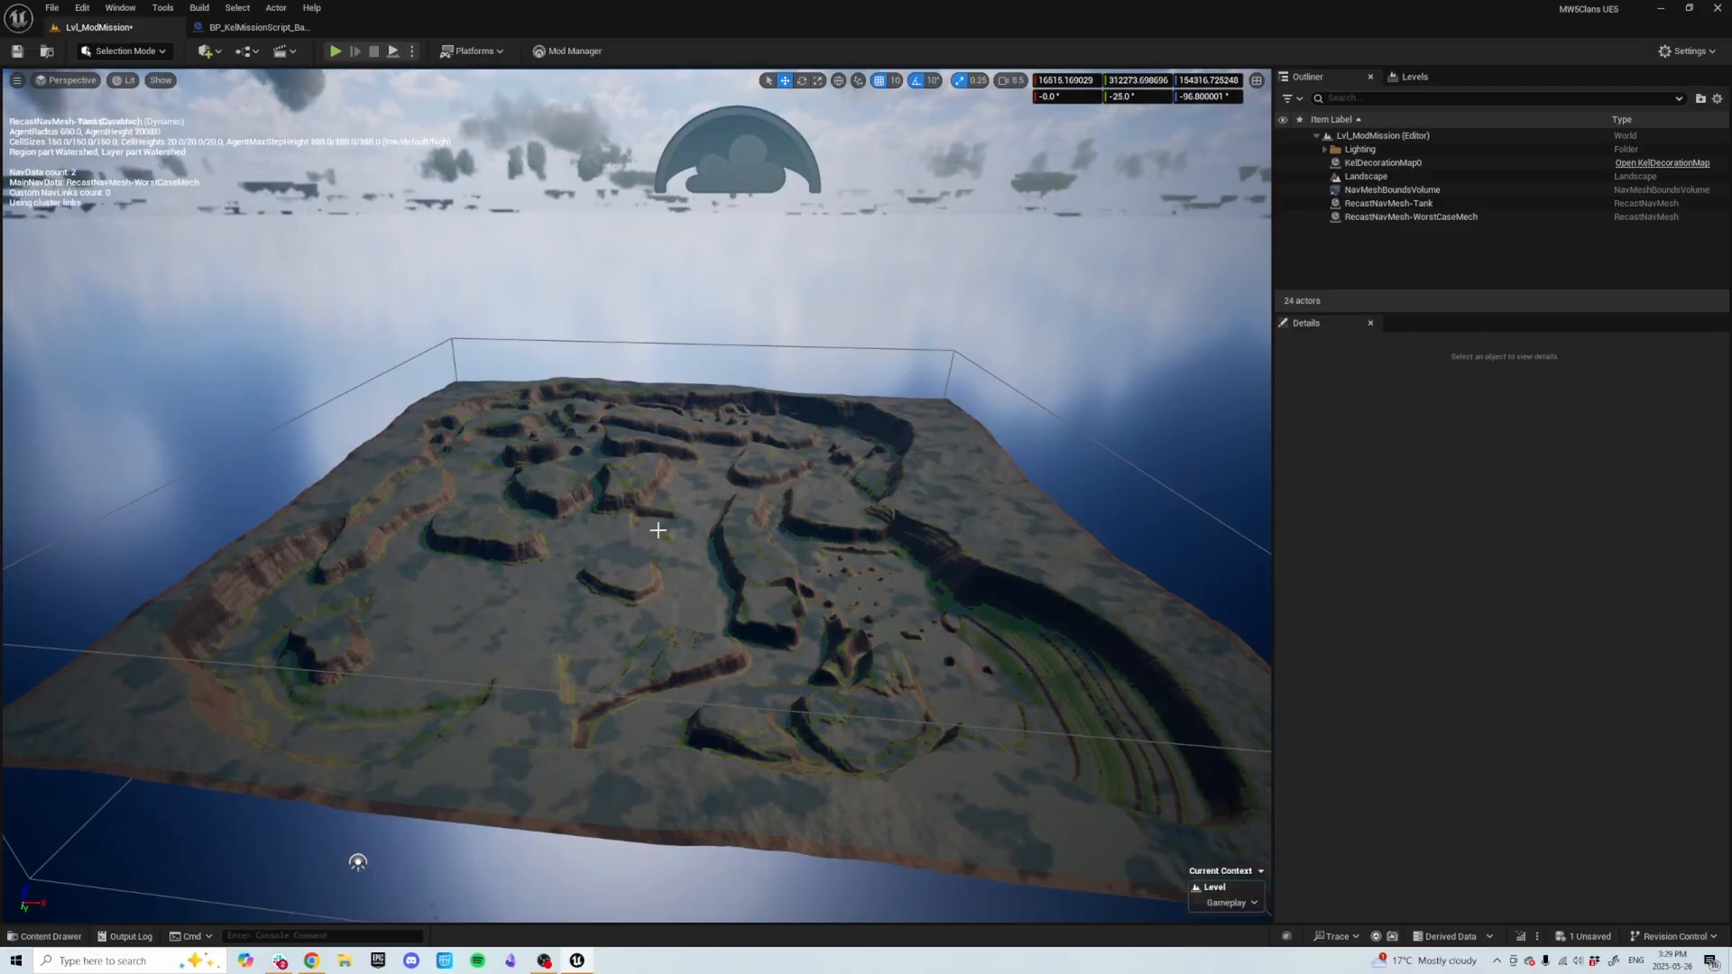
Open the Missions folder under Example_Map_Content in the content drawer.
right_click_drag(658, 527, 653, 525)
key("a")
key("w")
key("w")
key("s")
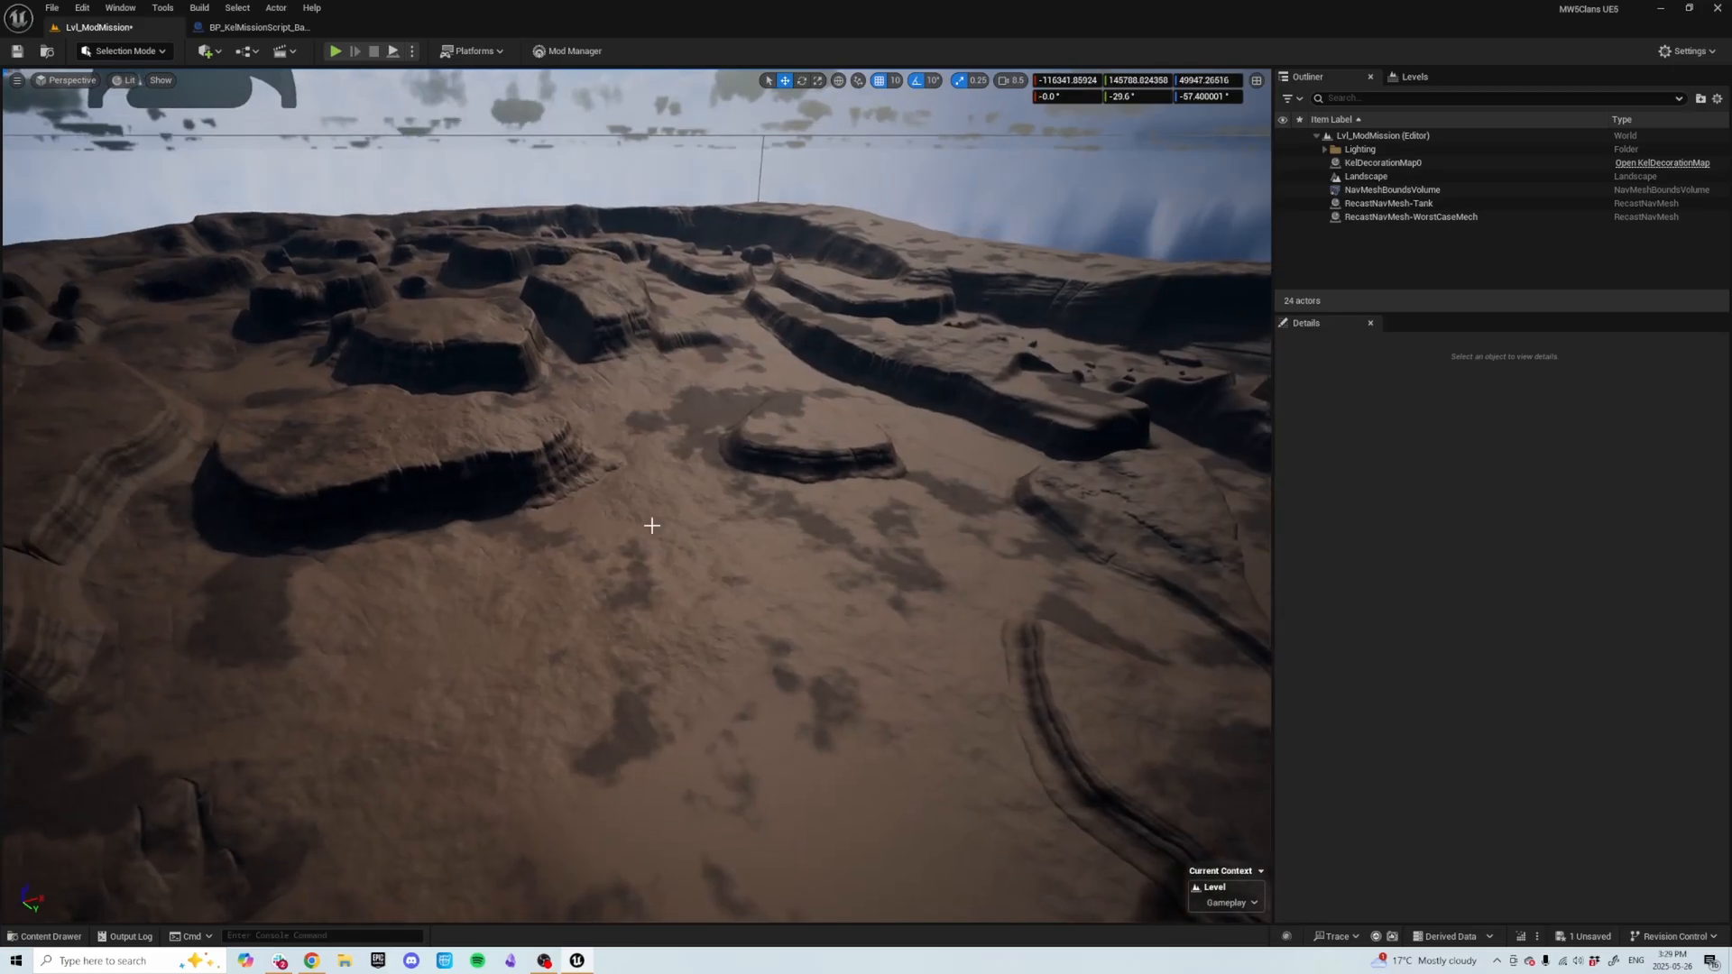
key("ctrl+space")
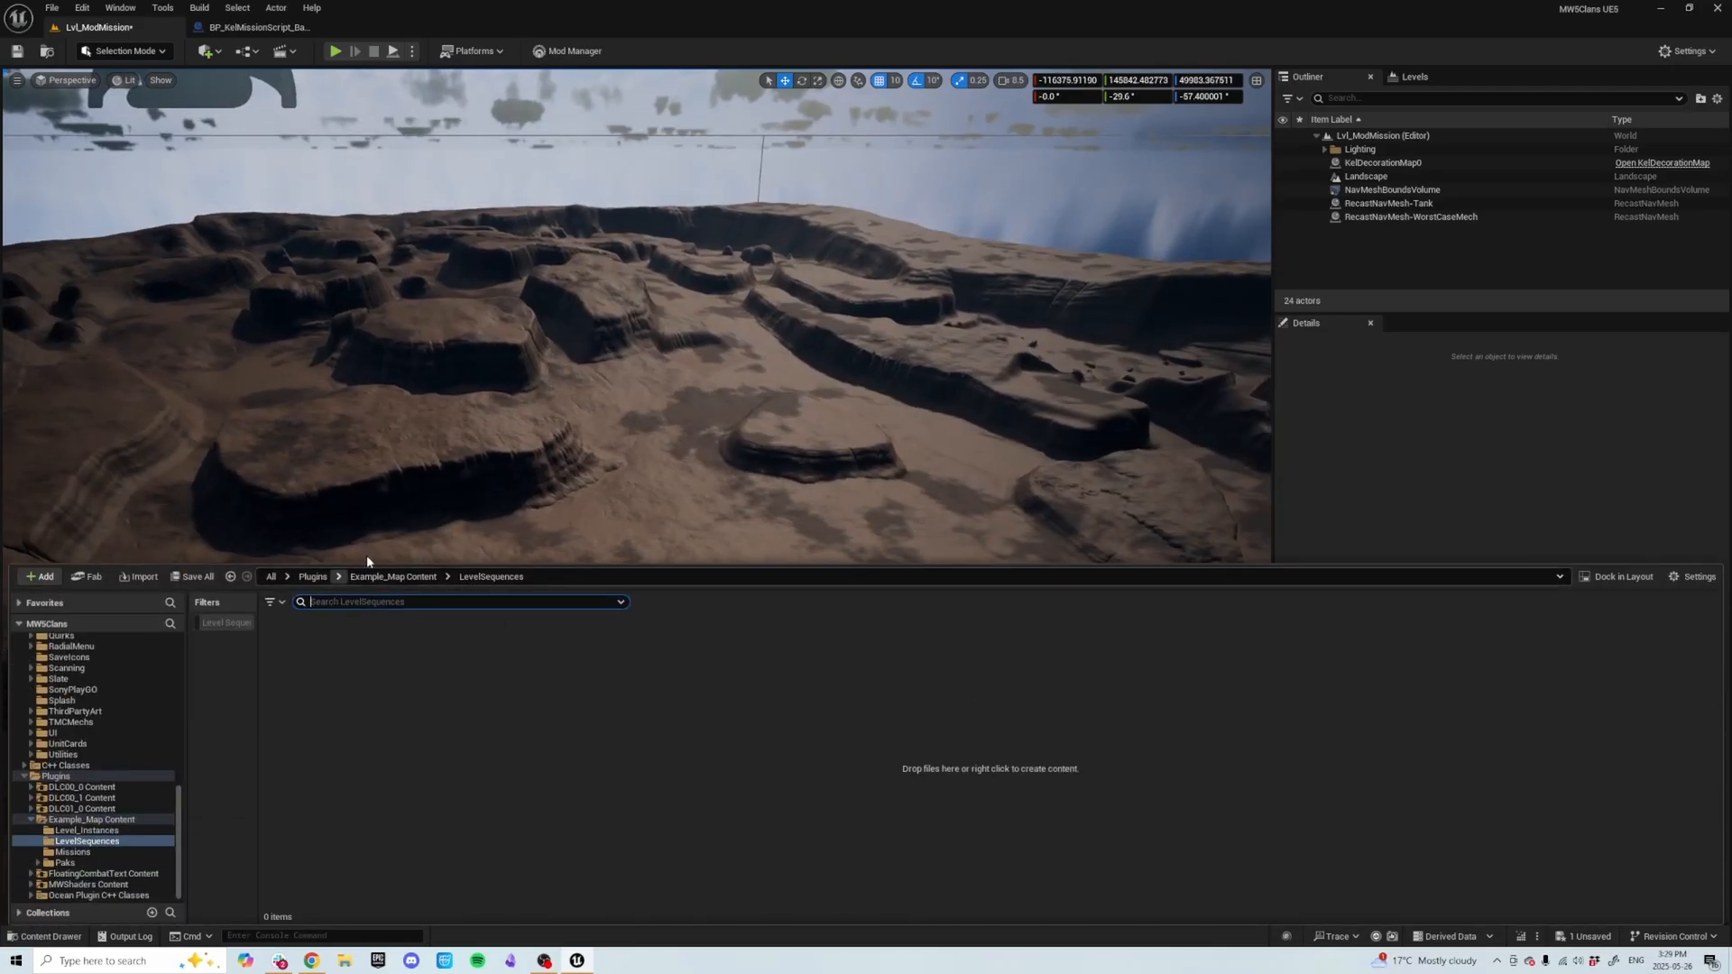
left_click(414, 578)
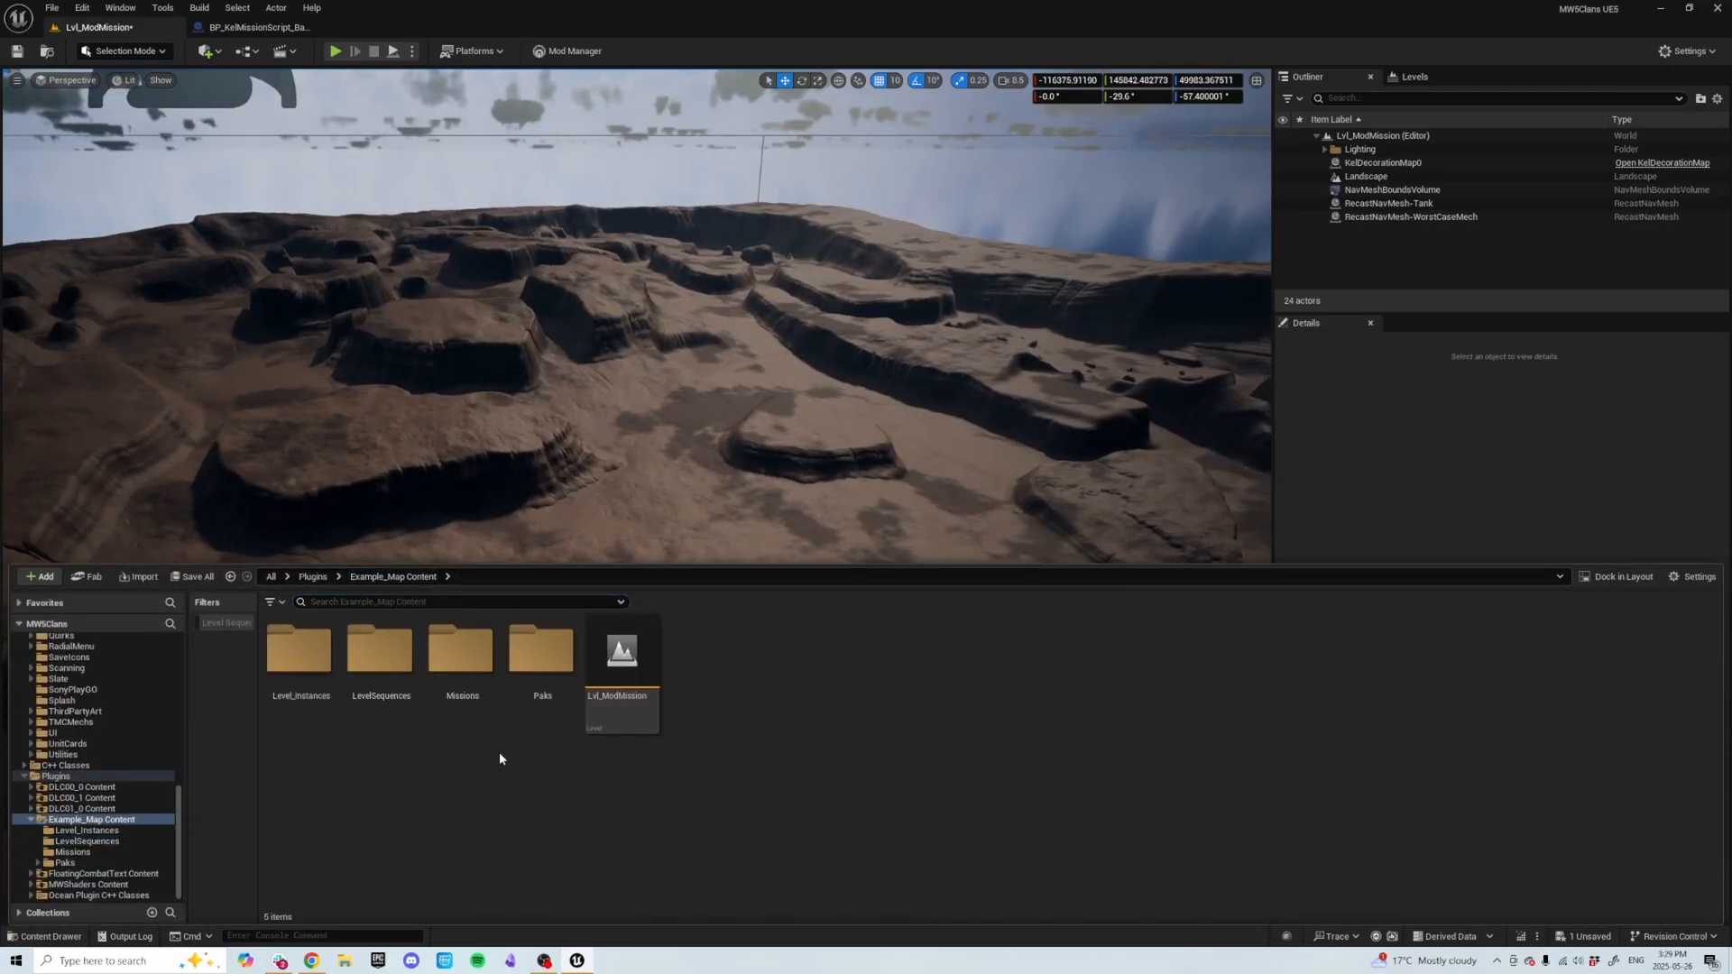
double_click(456, 684)
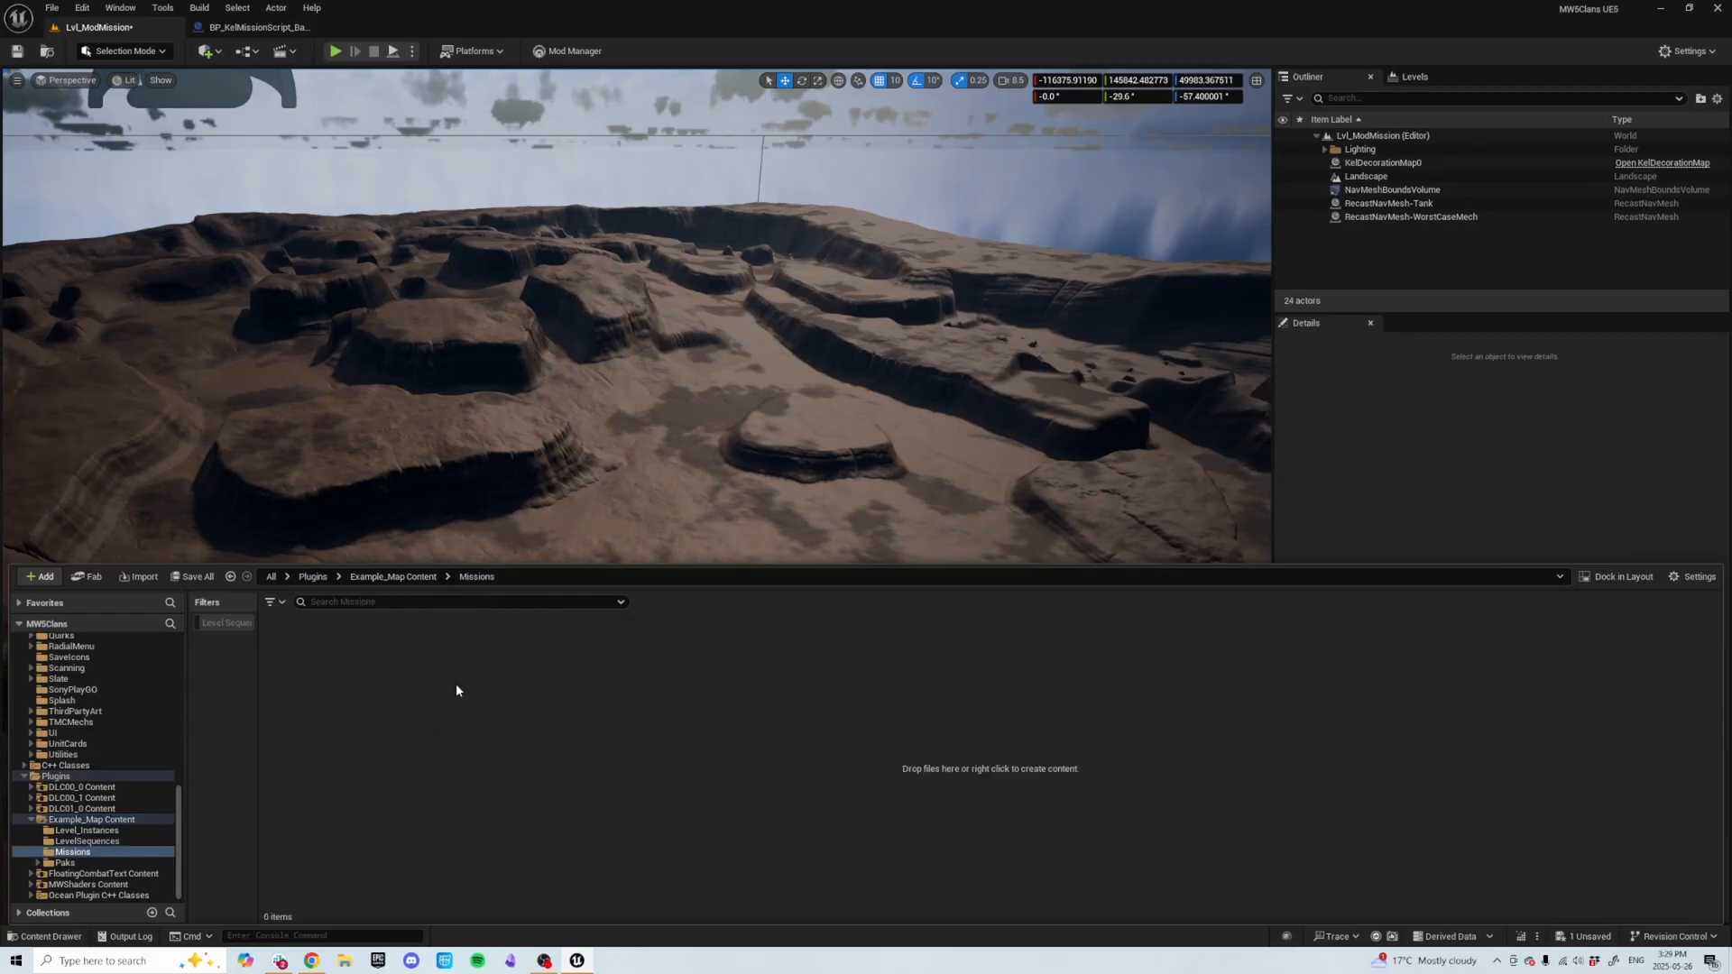
Create a new Blueprint Class in Missions with BP_KelMissionScript_Base as its parent class.
right_click(345, 698)
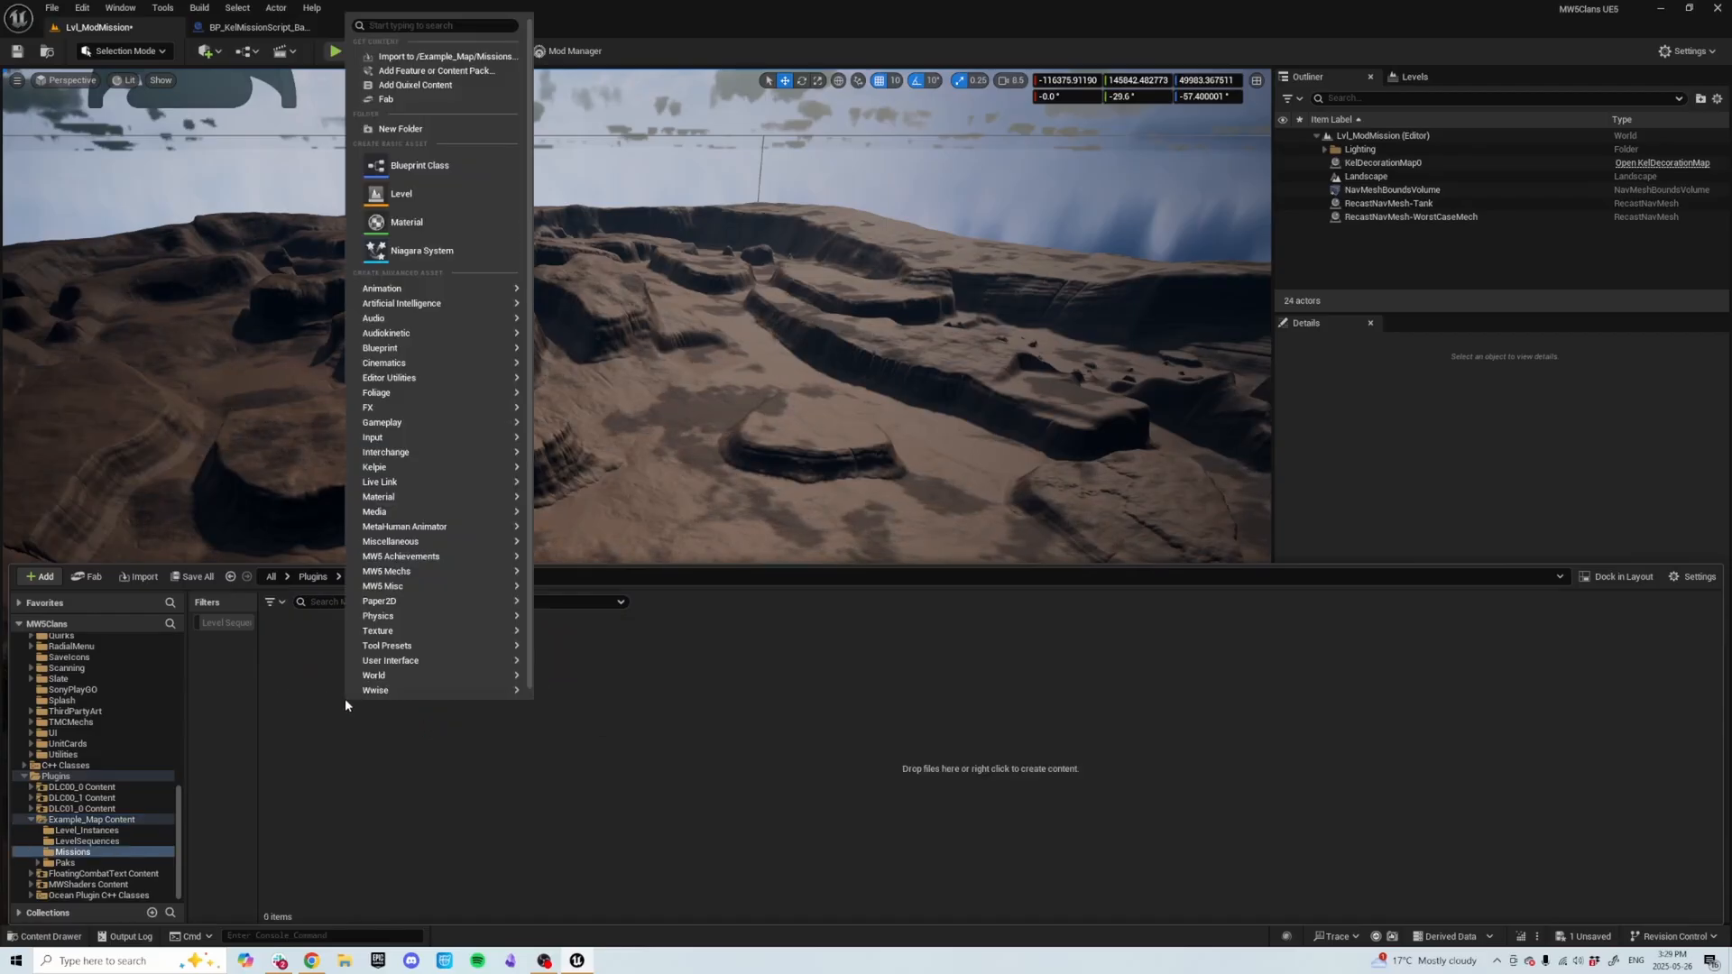
left_click(420, 168)
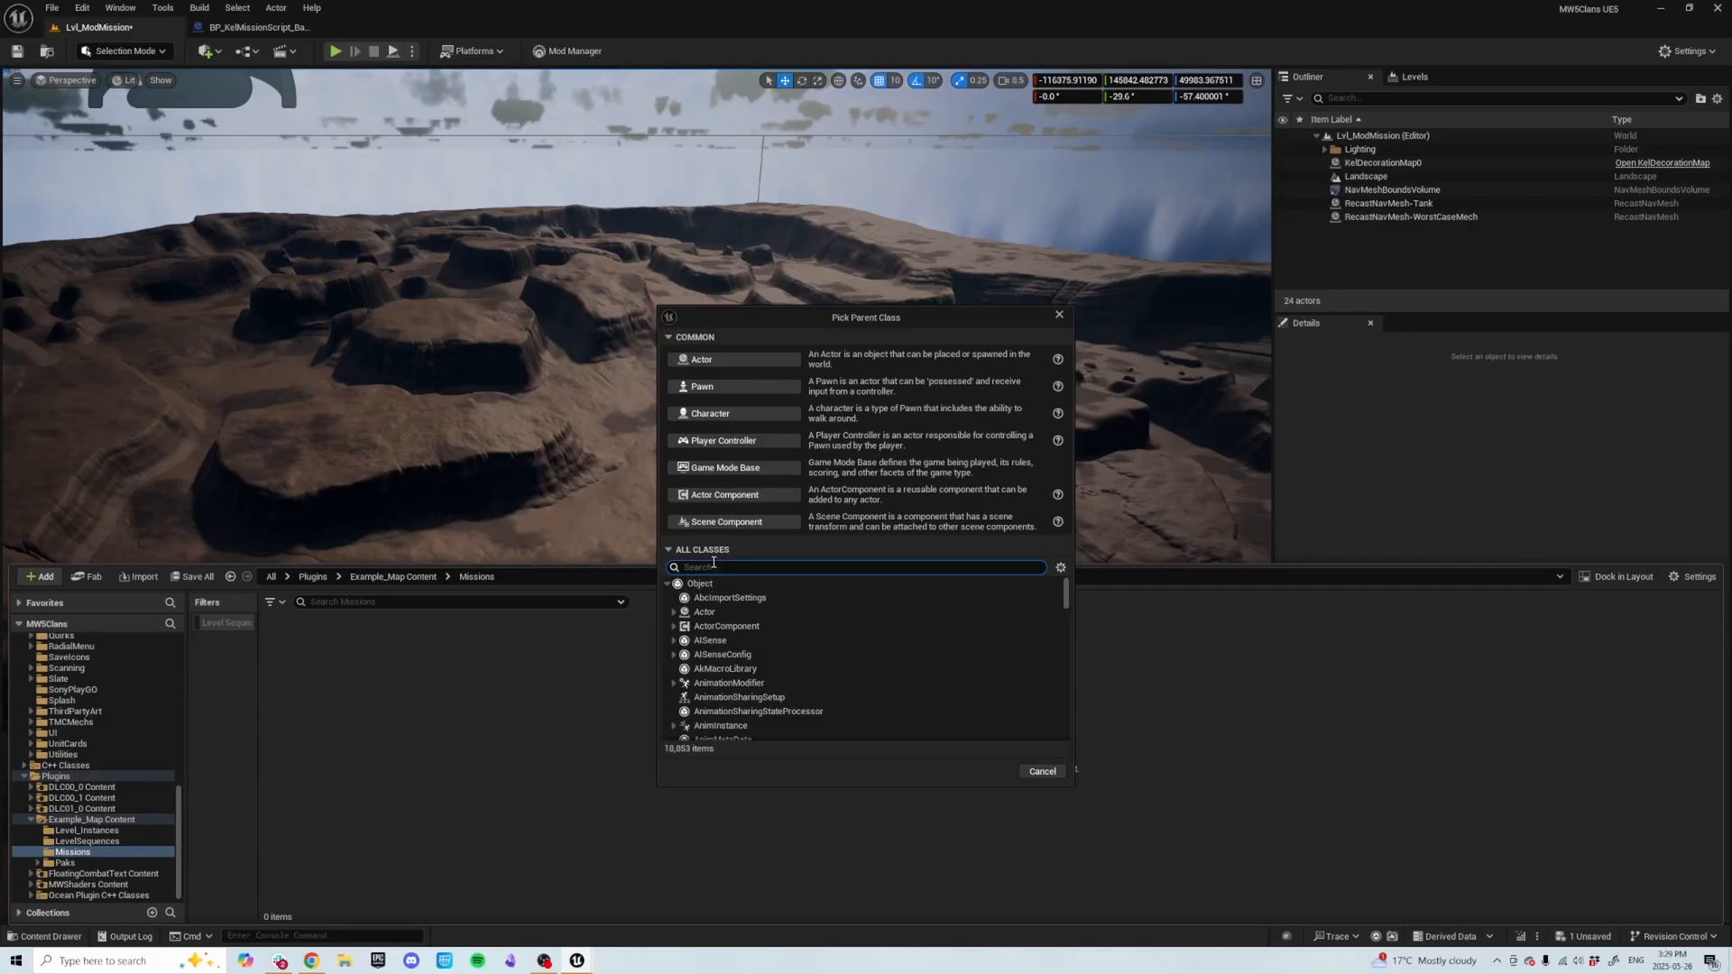
left_click(704, 552)
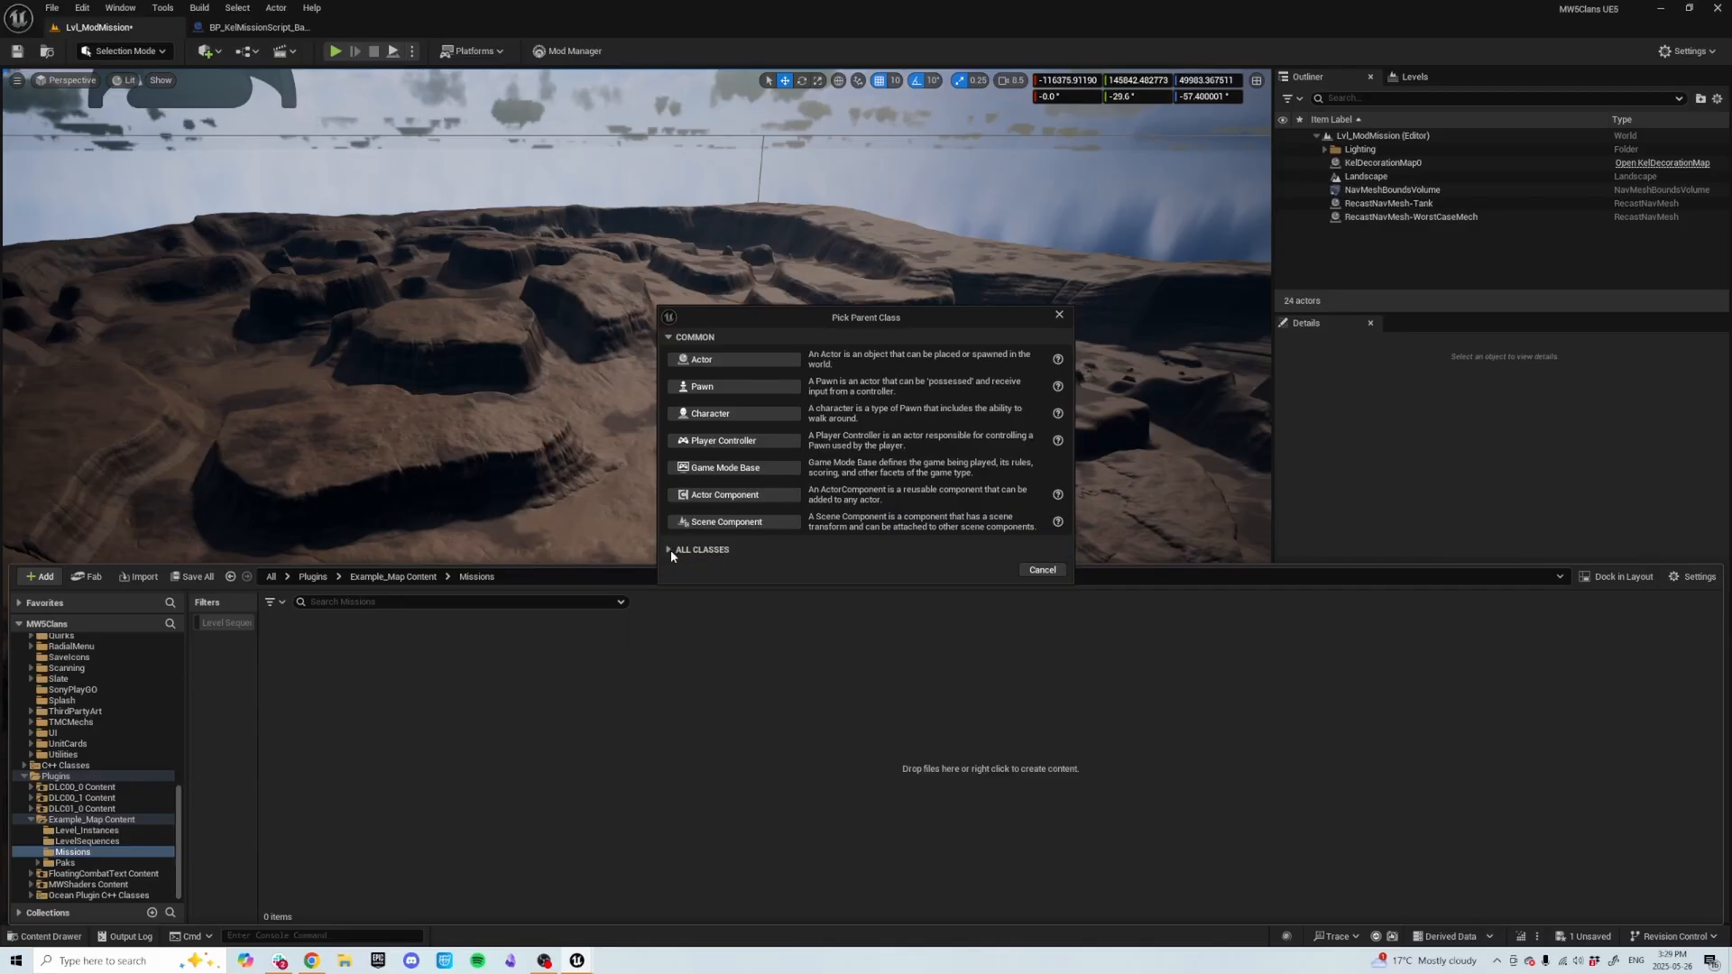
left_click(670, 549)
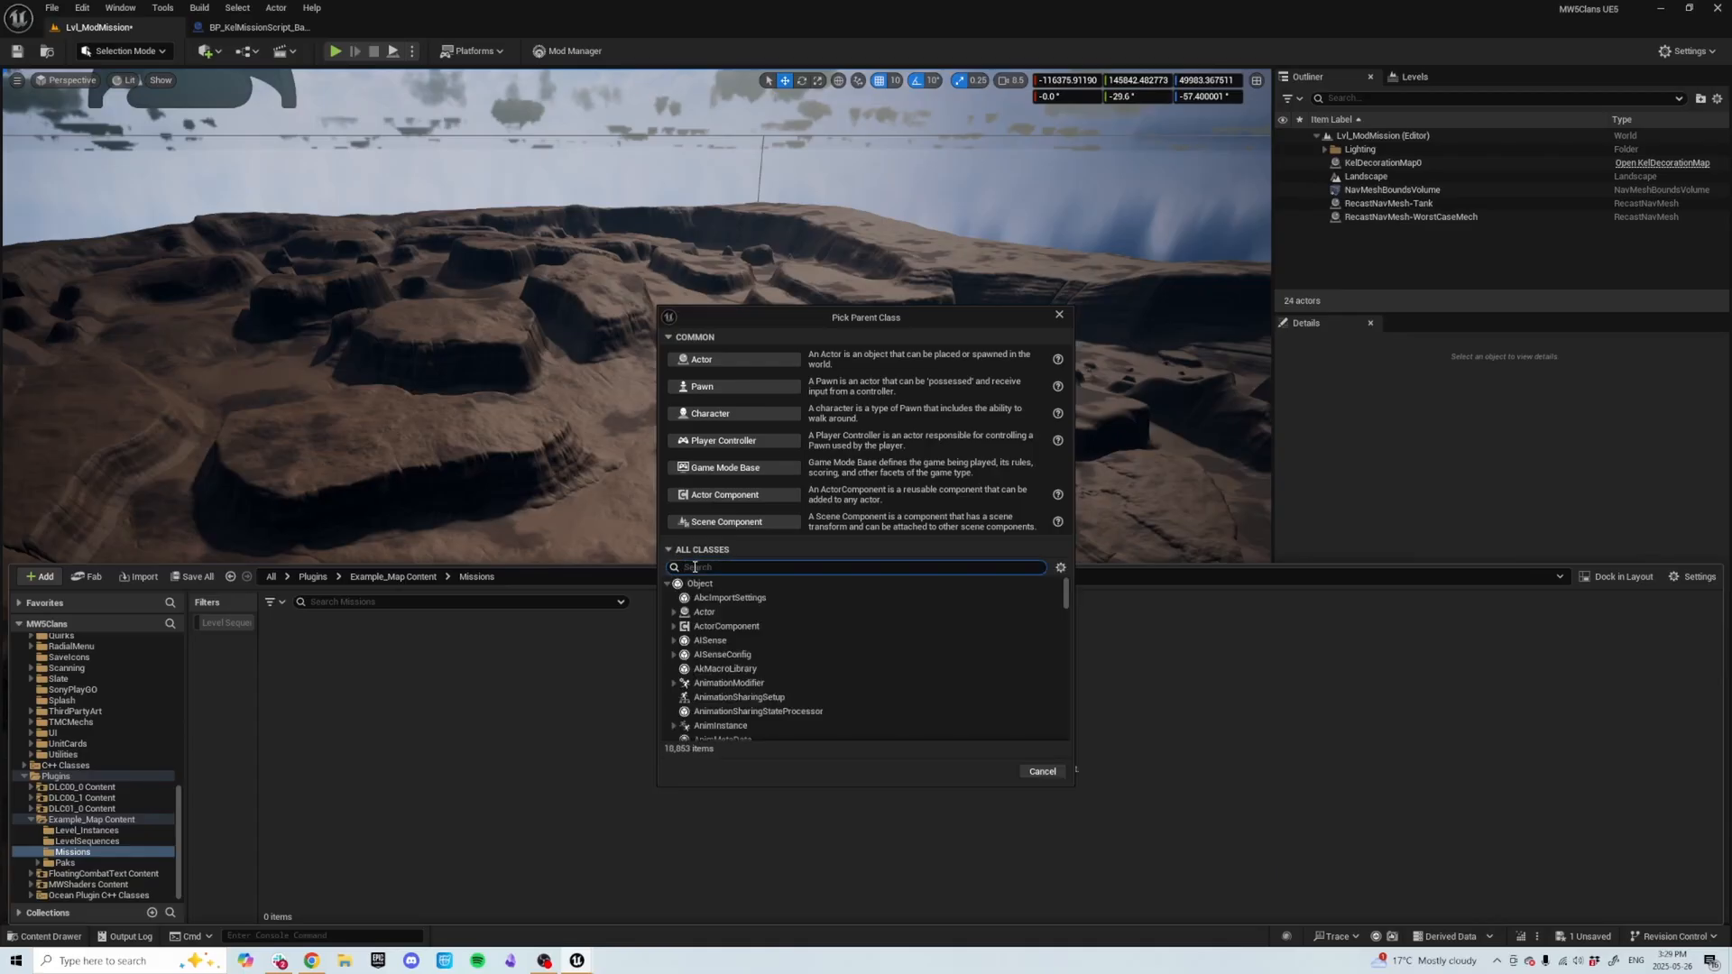
type("mission")
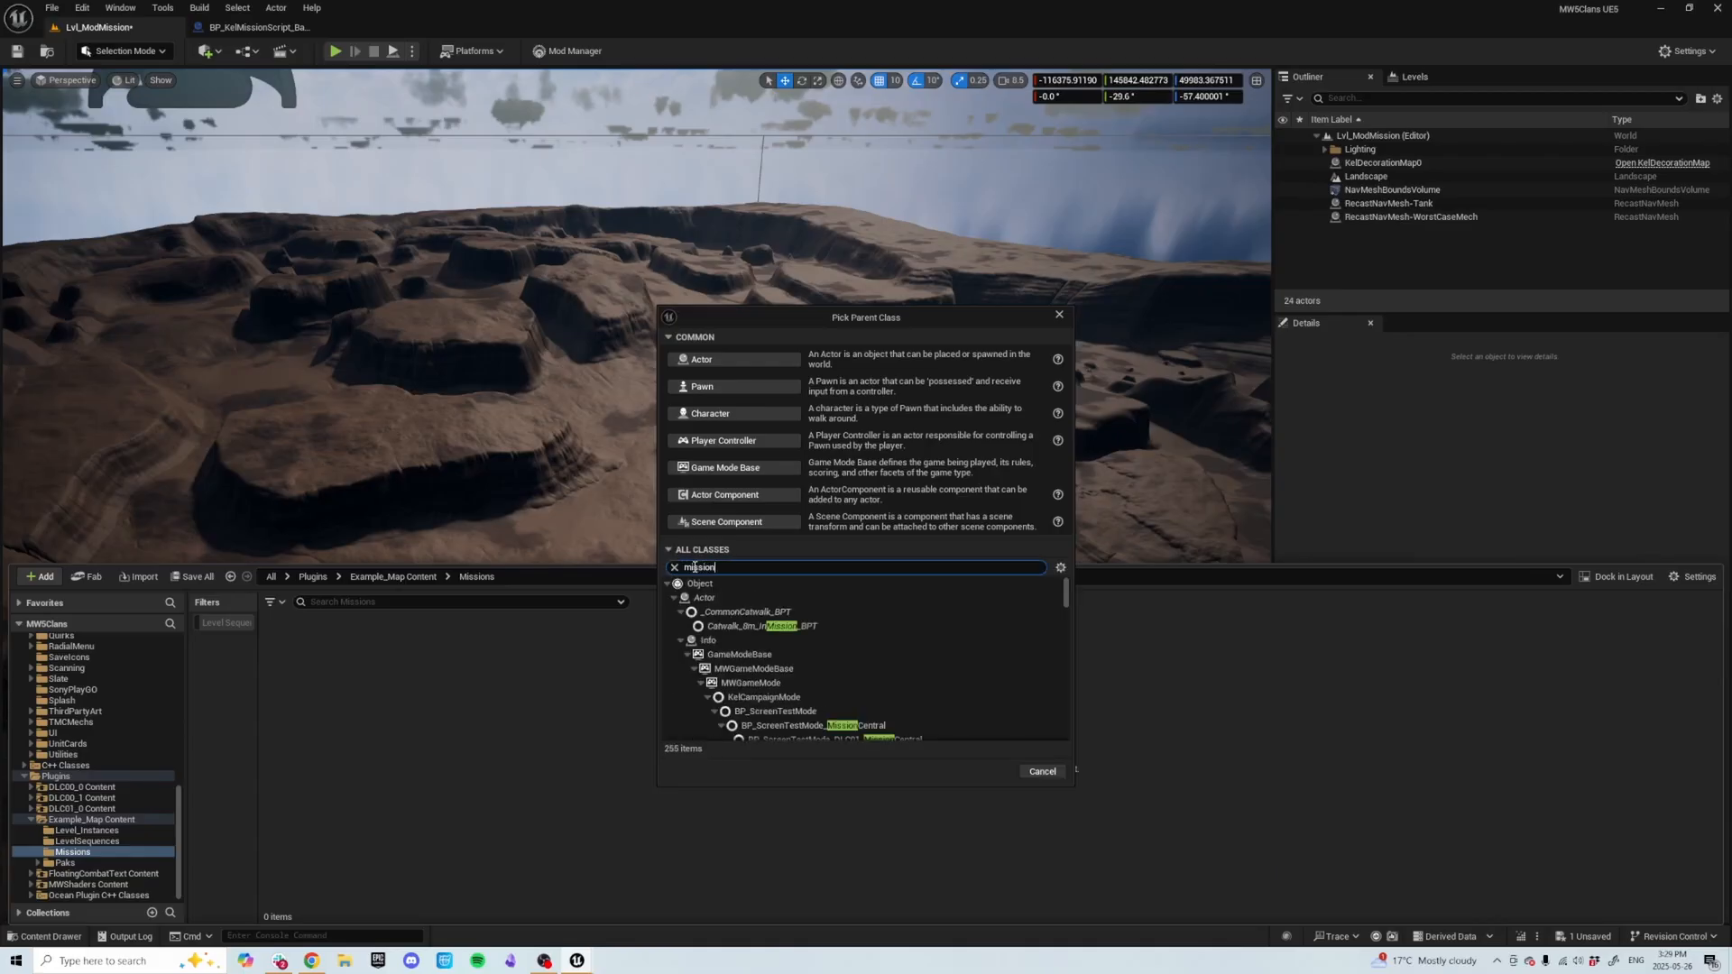
scroll(747, 623, "down", 3)
scroll(747, 623, "down", 5)
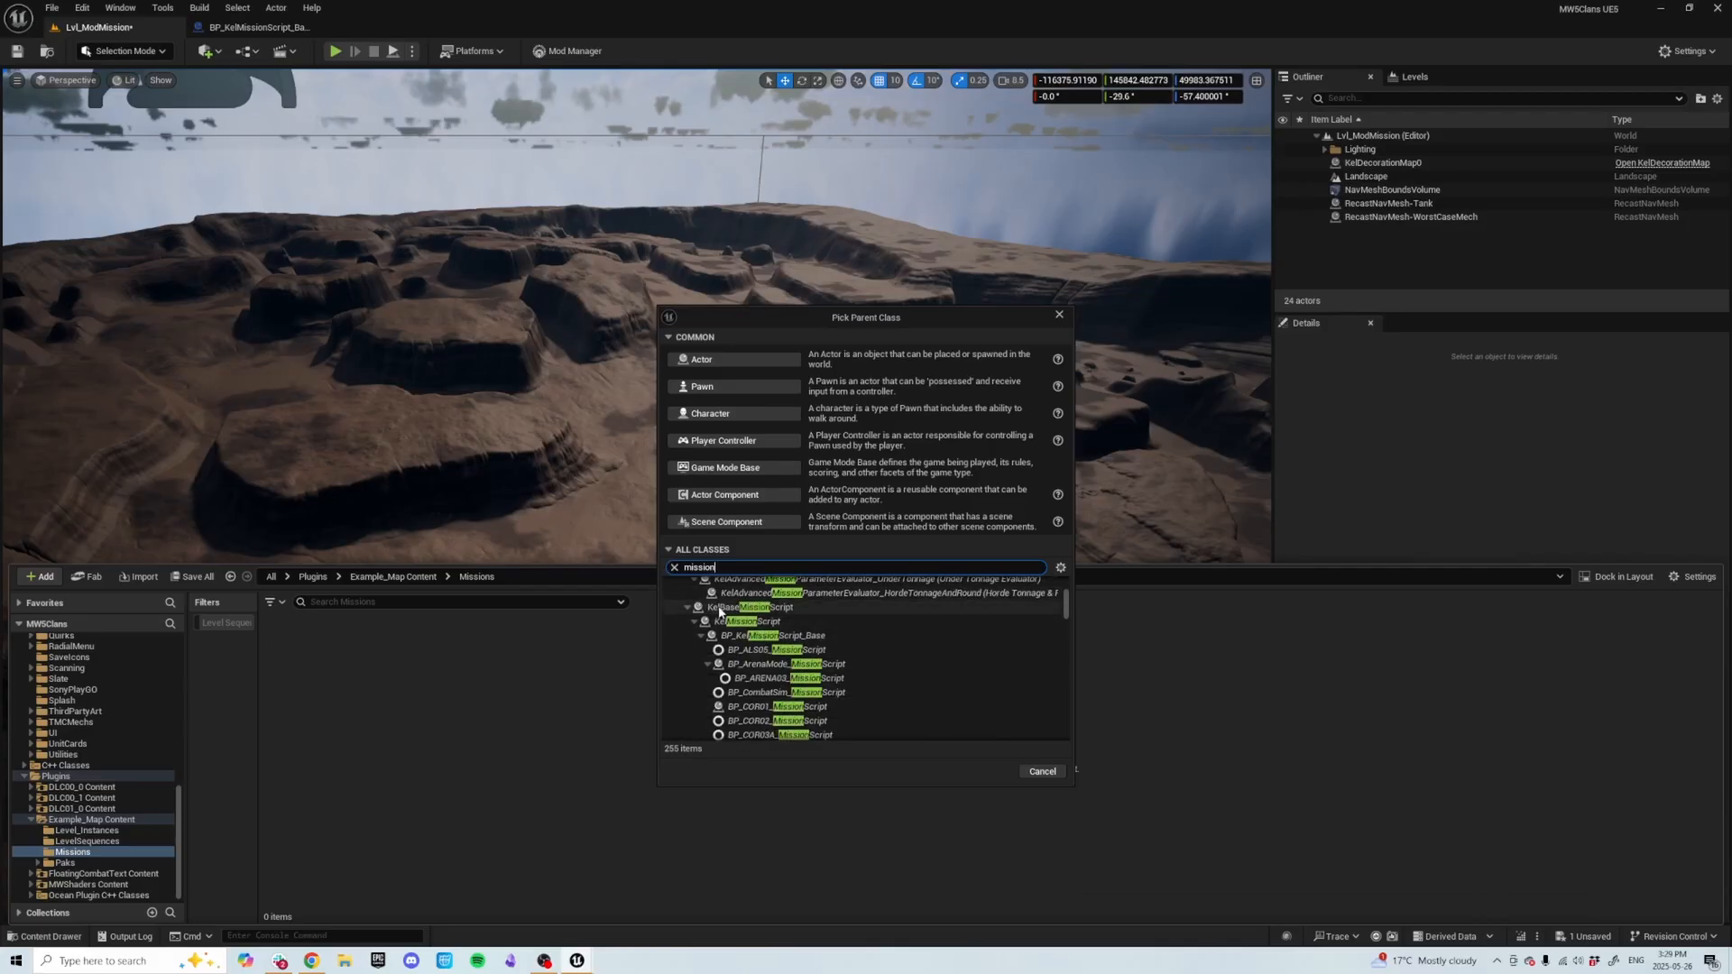
left_click(806, 640)
left_click(985, 771)
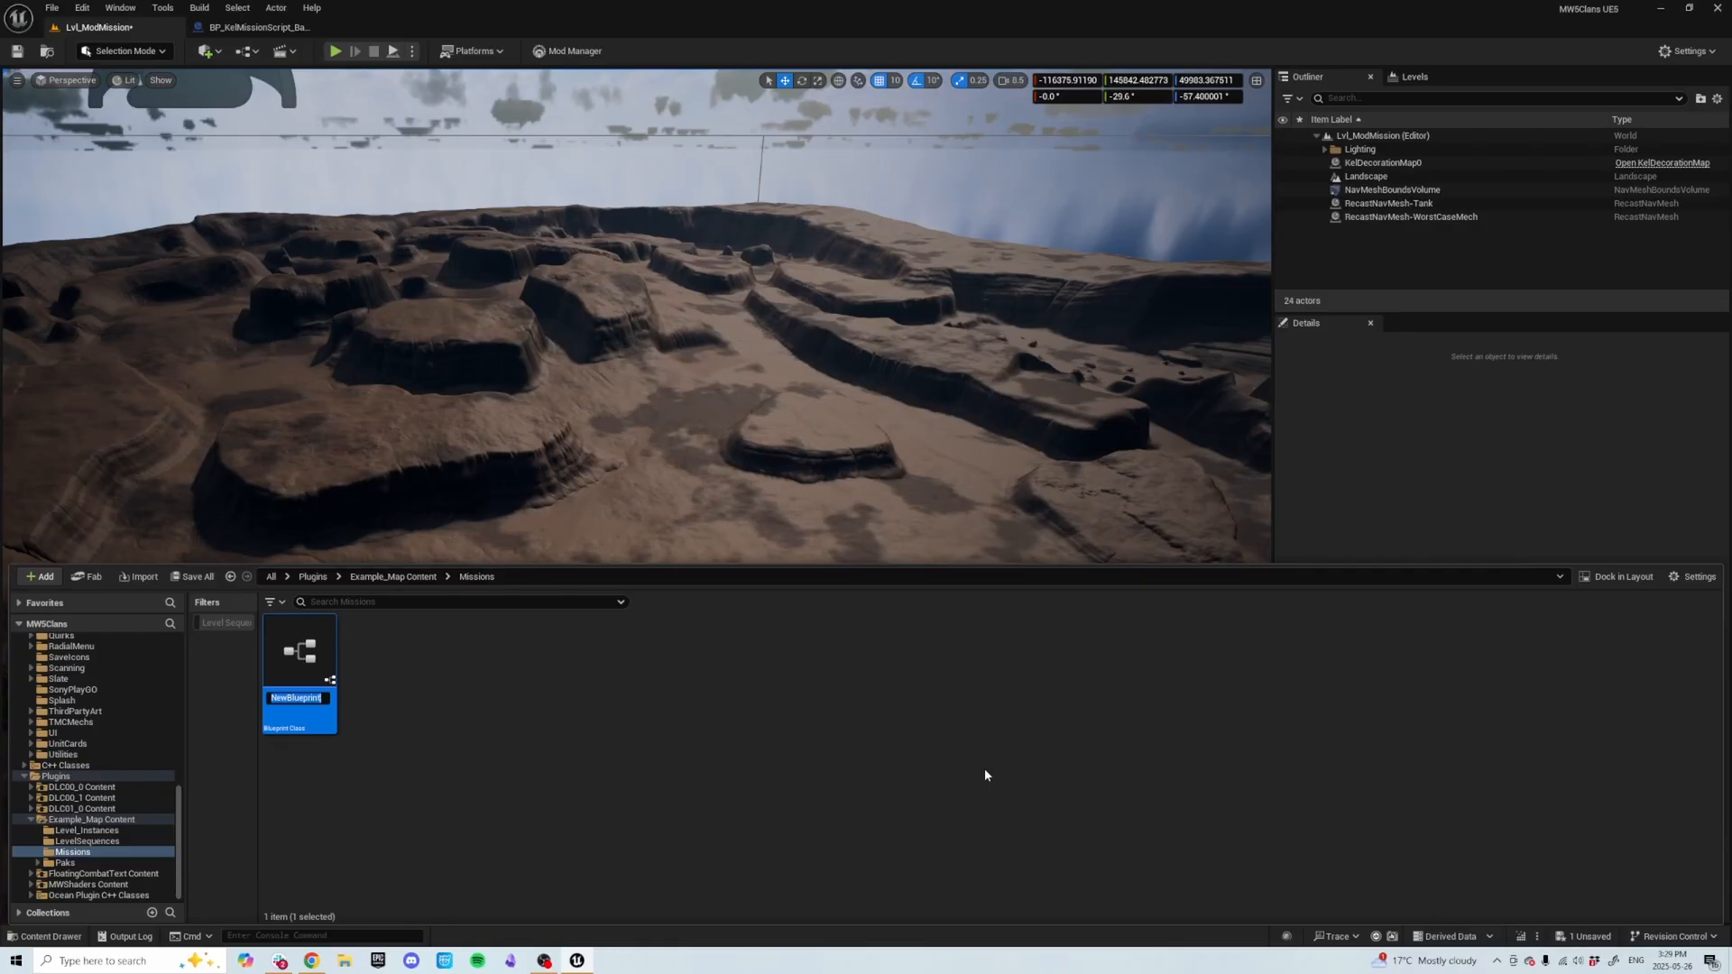
Name the new blueprint BP_KelMissionScript.
type("BP_")
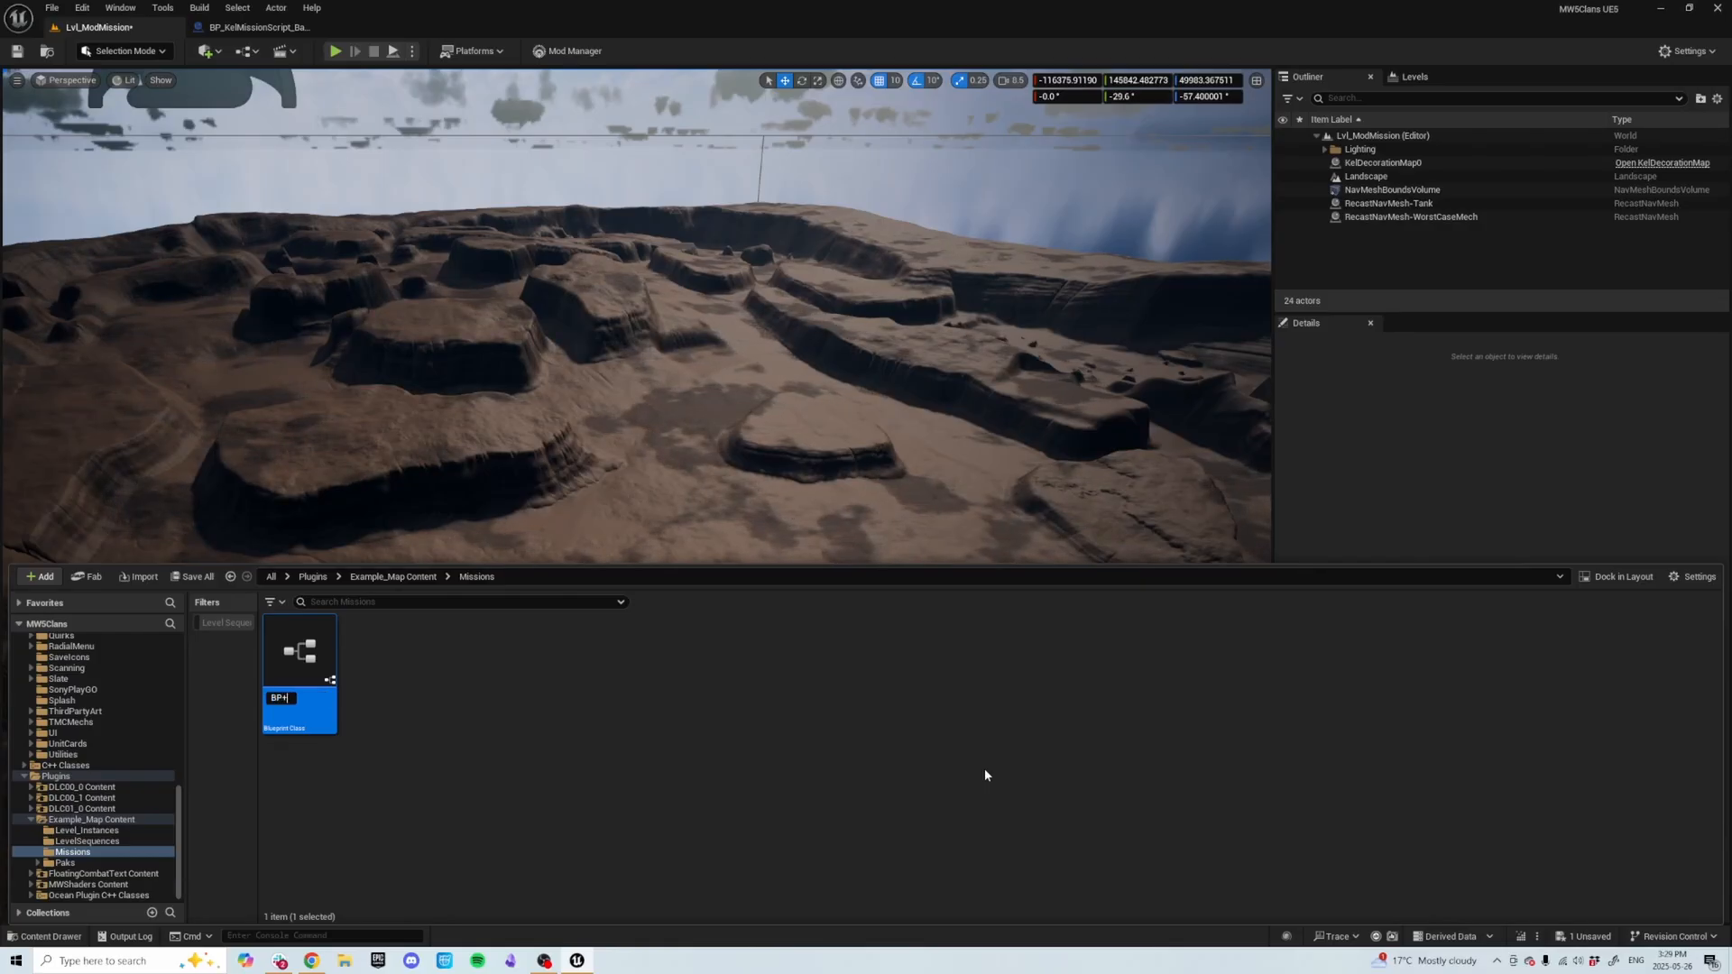
key("BackSpace")
key("BackSpace")
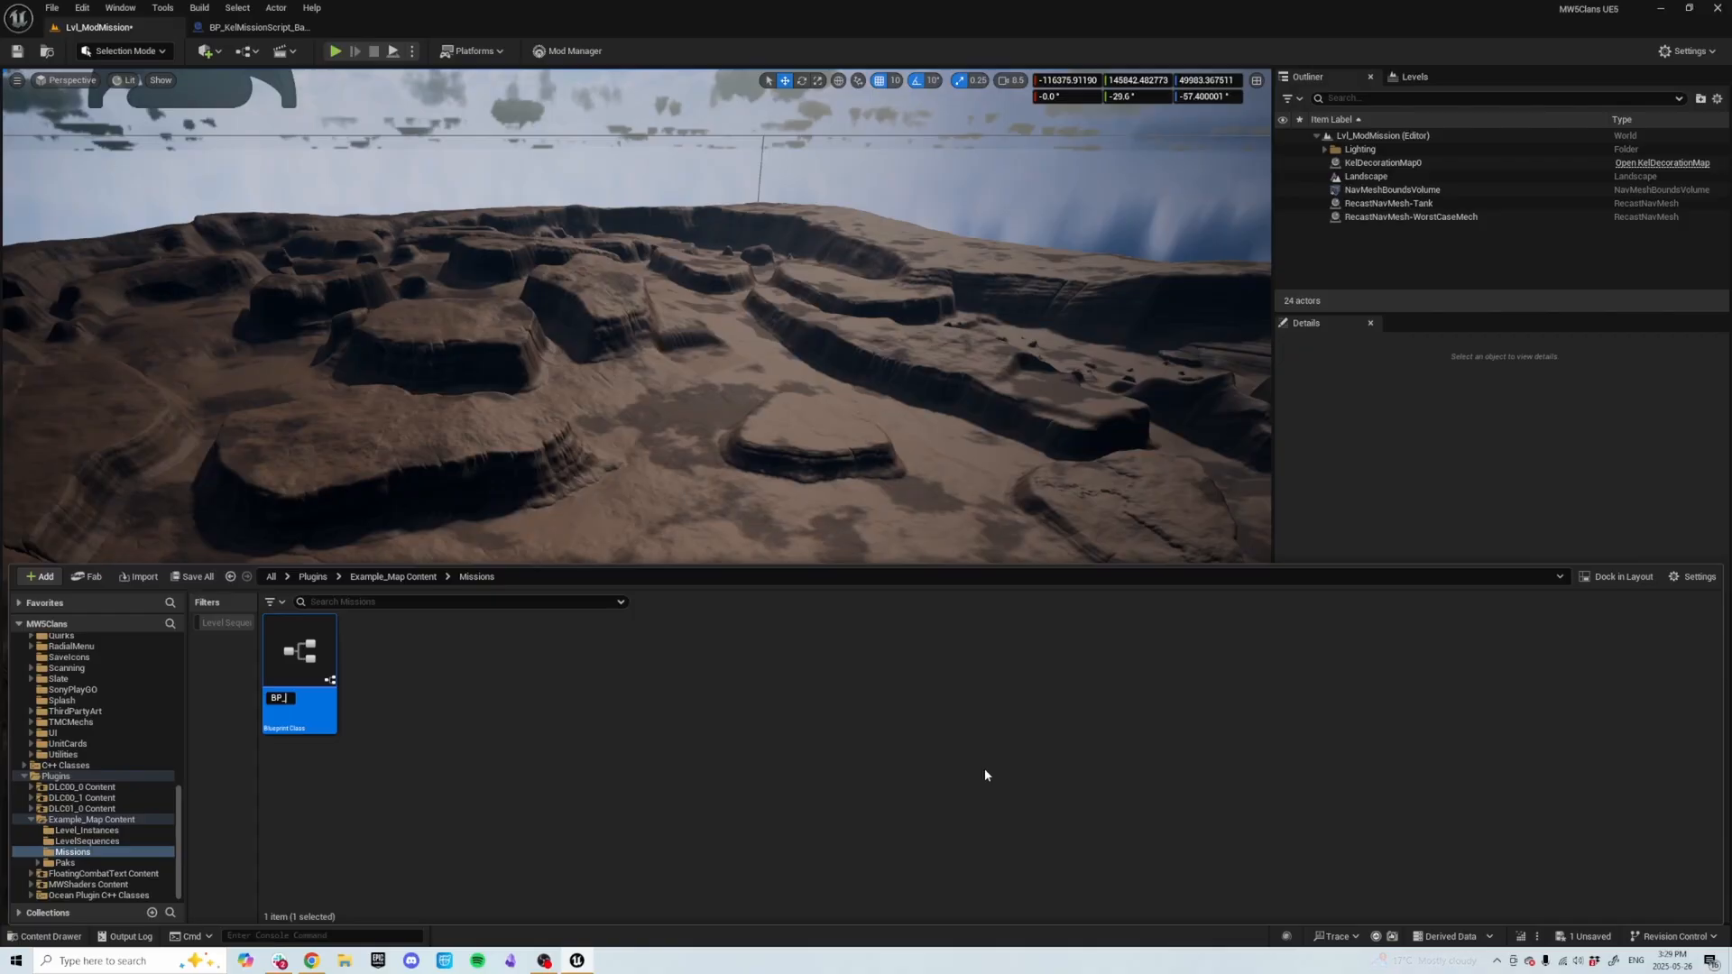
type("KelMissionScript")
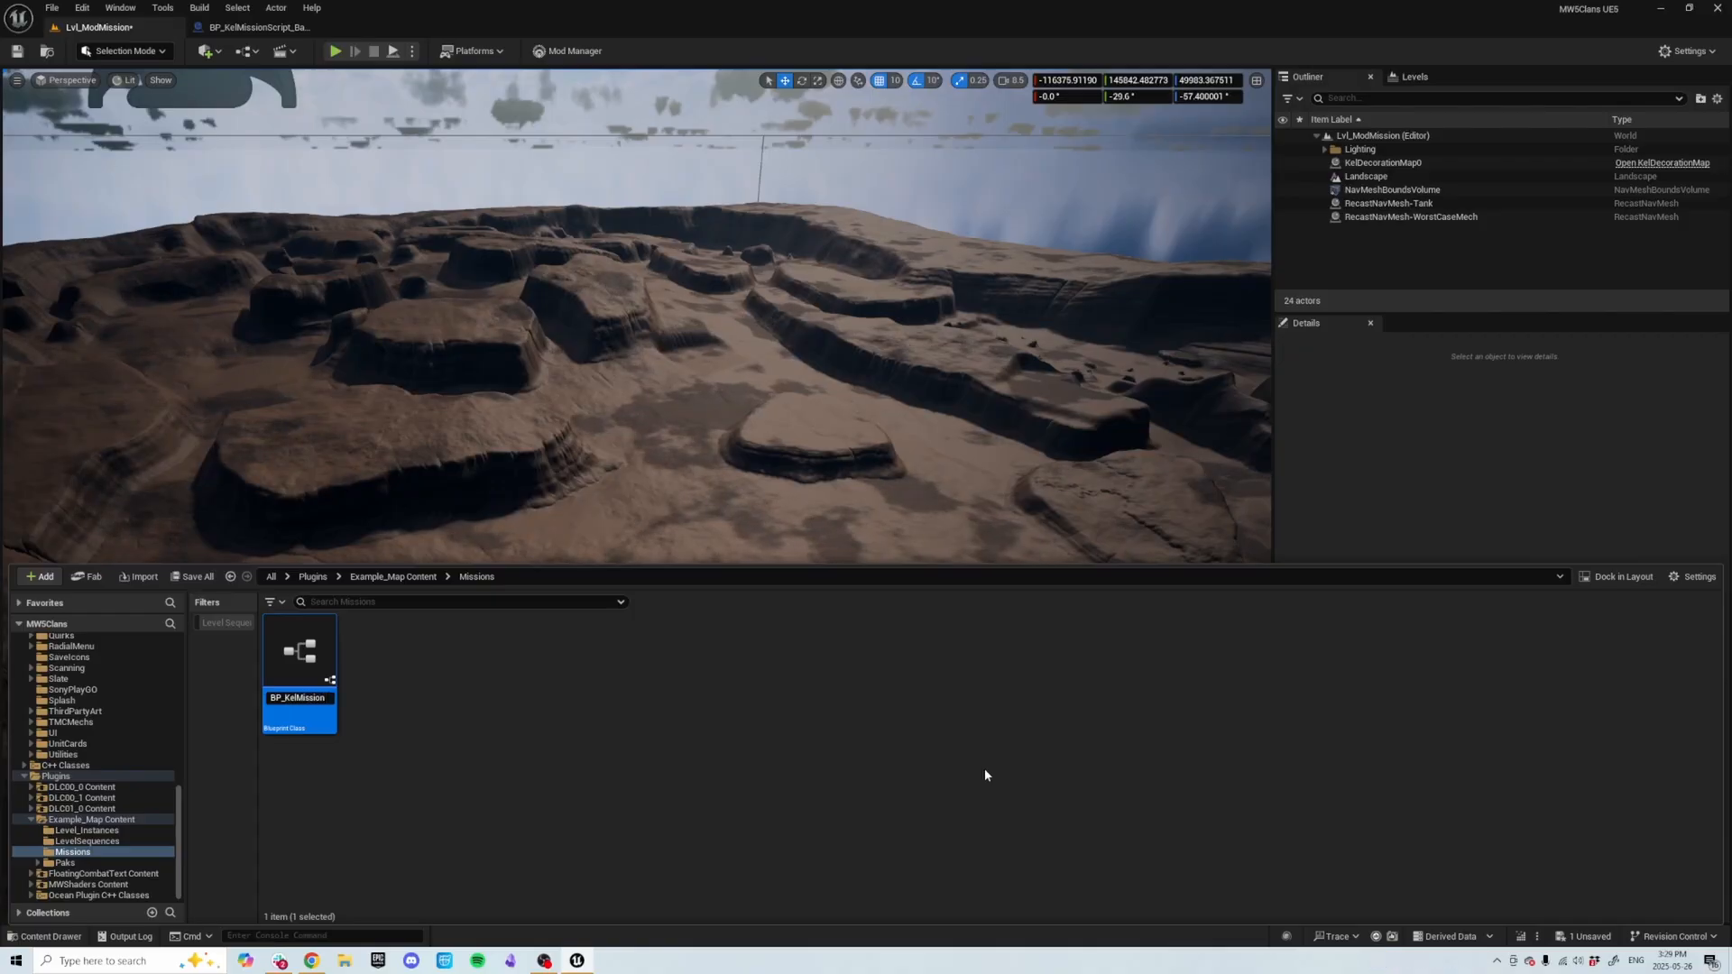
key("Return")
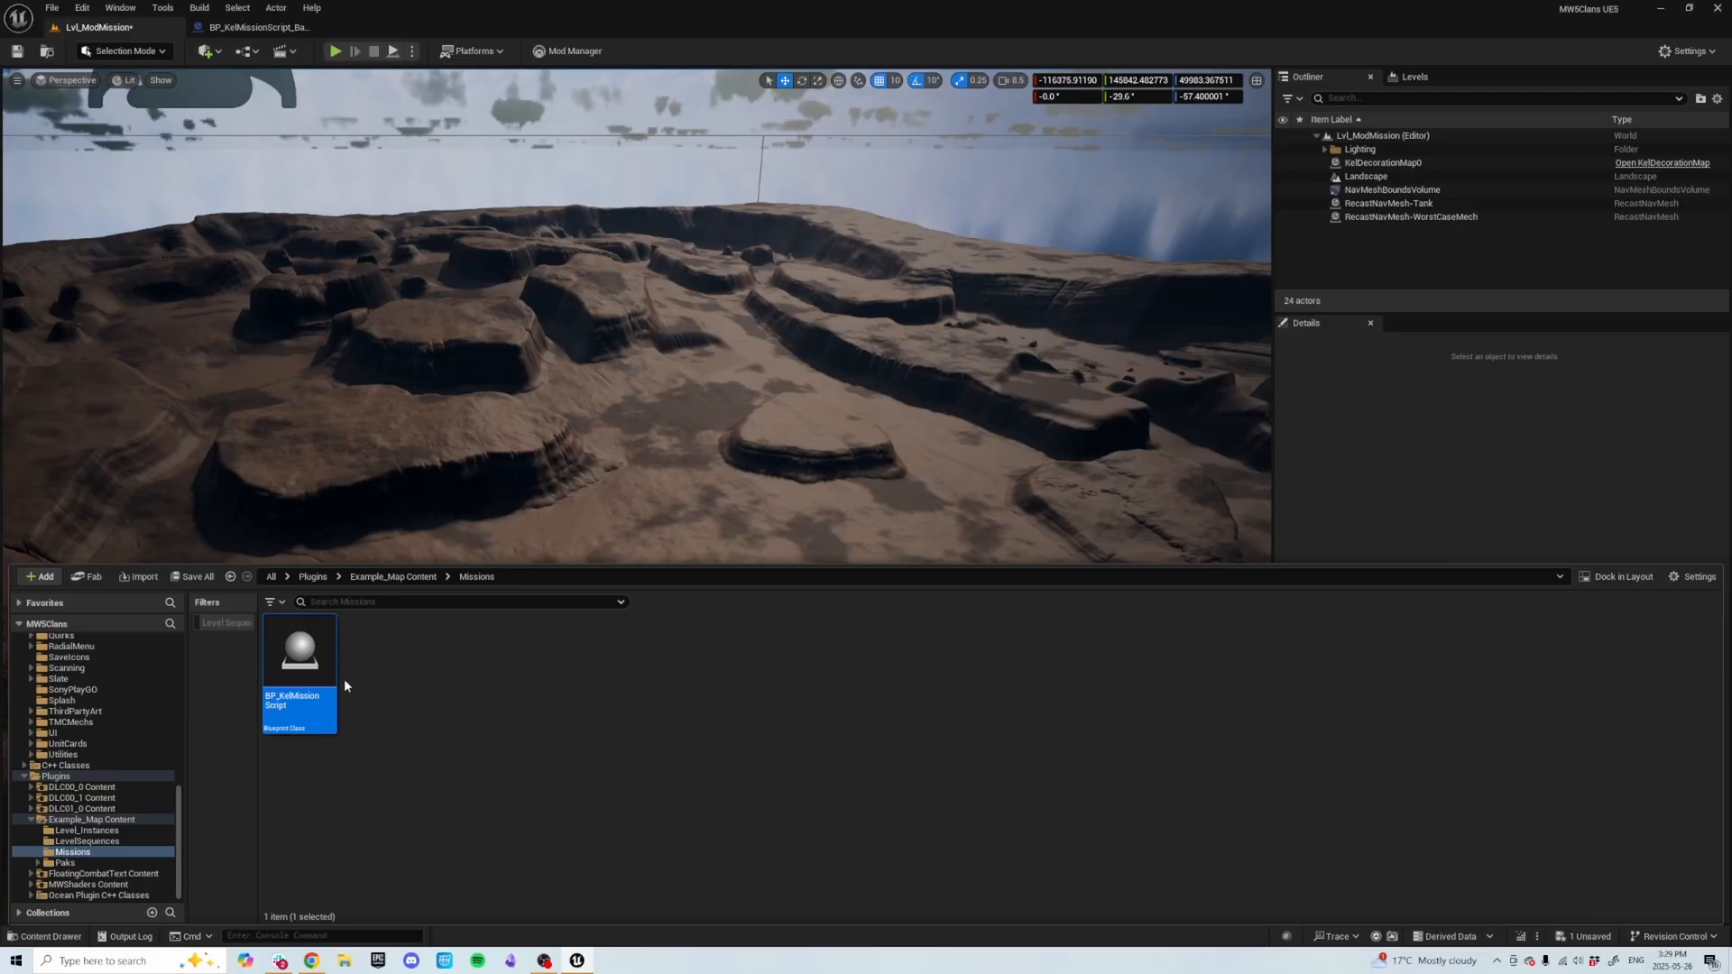
Place BP_KelMissionScript into the level on the landscape.
left_click(673, 393)
left_click_drag(669, 471, 669, 471)
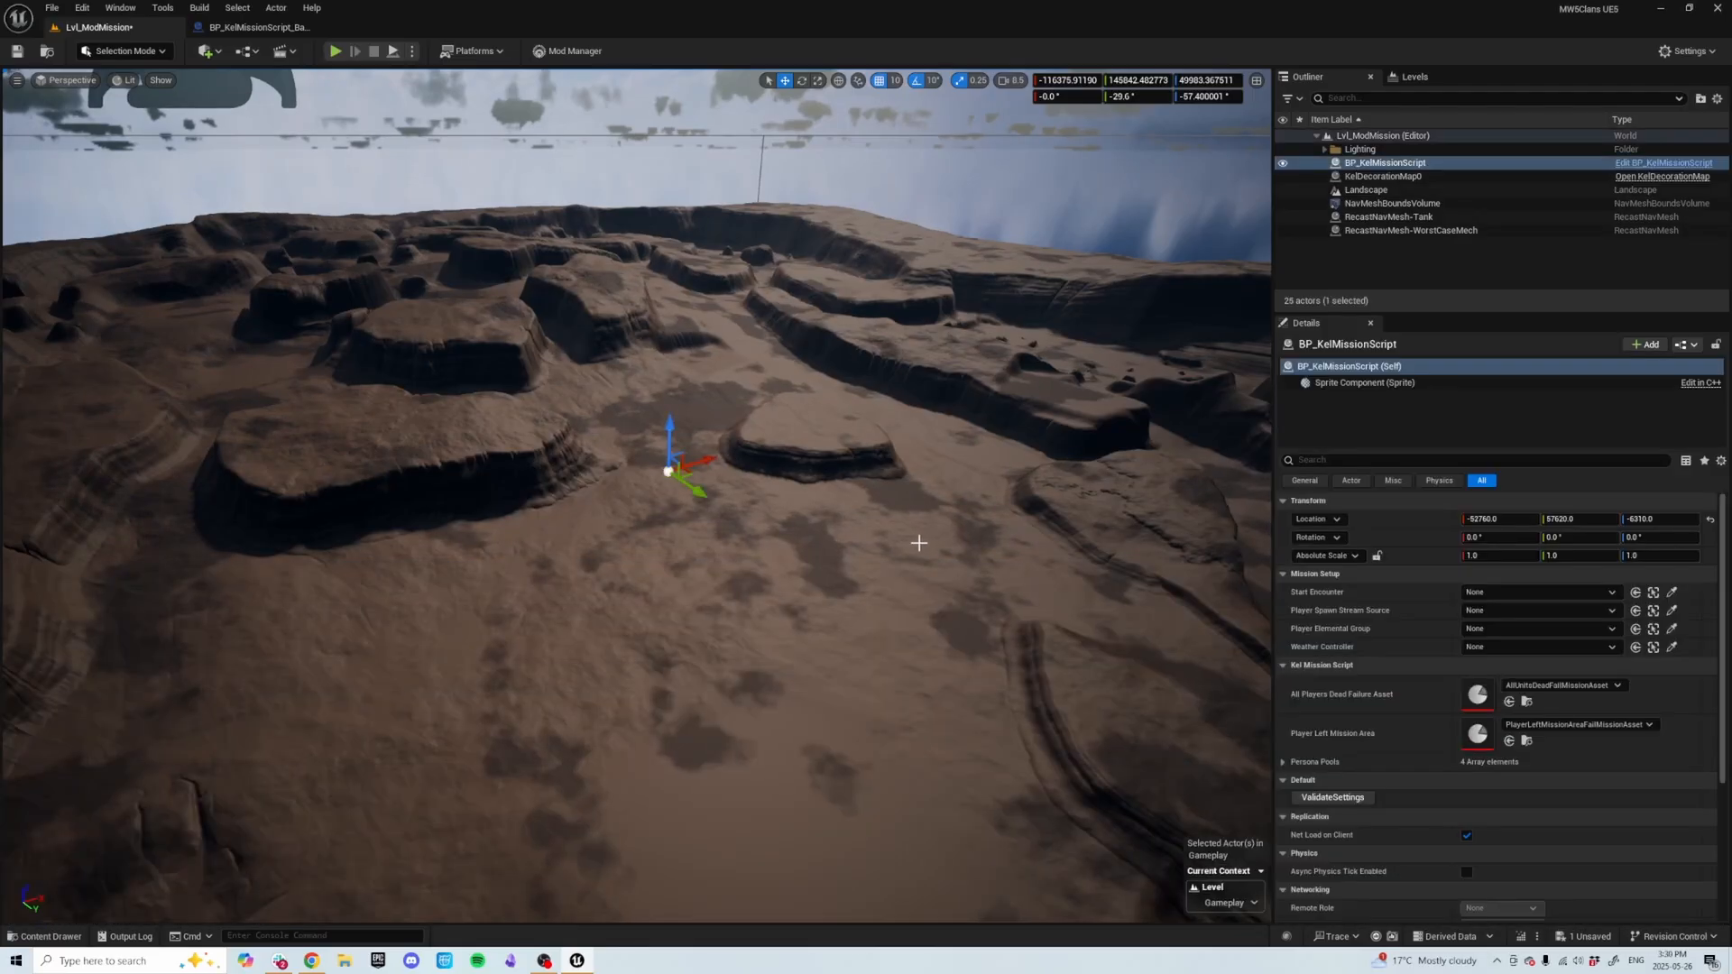
right_click_drag(883, 516, 791, 530)
key("d")
key("w")
key("e")
key("s")
key("a")
right_click_drag(868, 487, 875, 488)
key("w")
key("a")
key("ctrl+space")
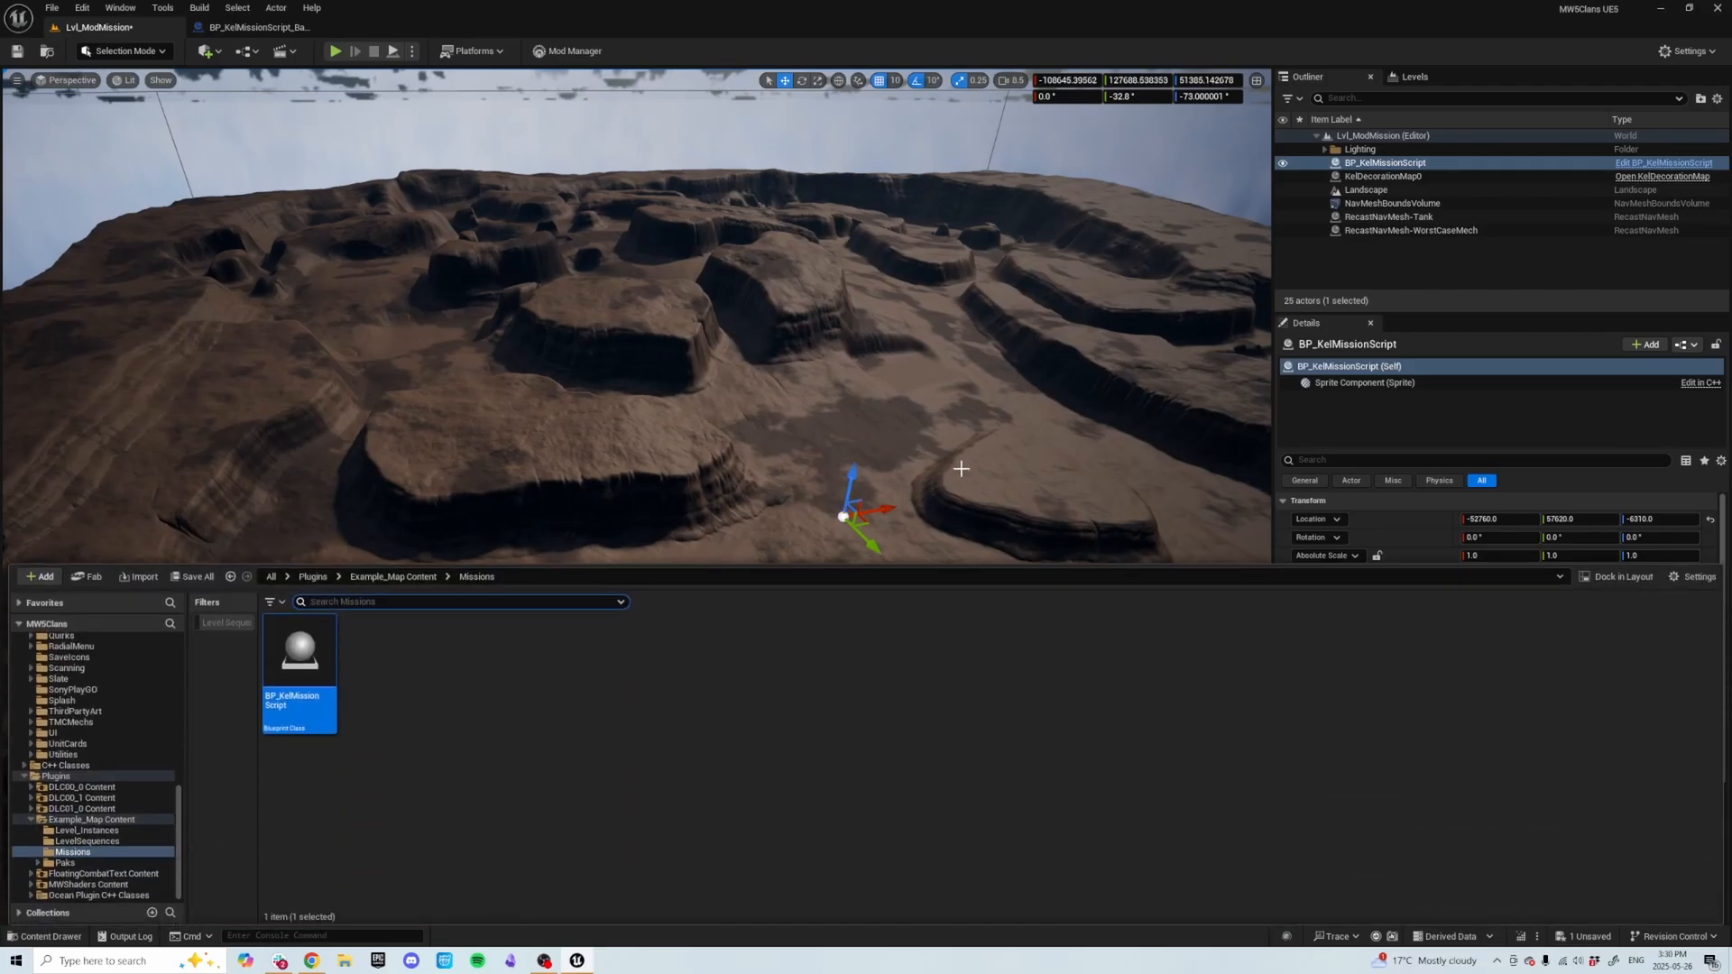
Search the quick-add actors for cinematic and place a CinematicStartEncounter on the landscape.
right_click_drag(381, 538, 380, 538)
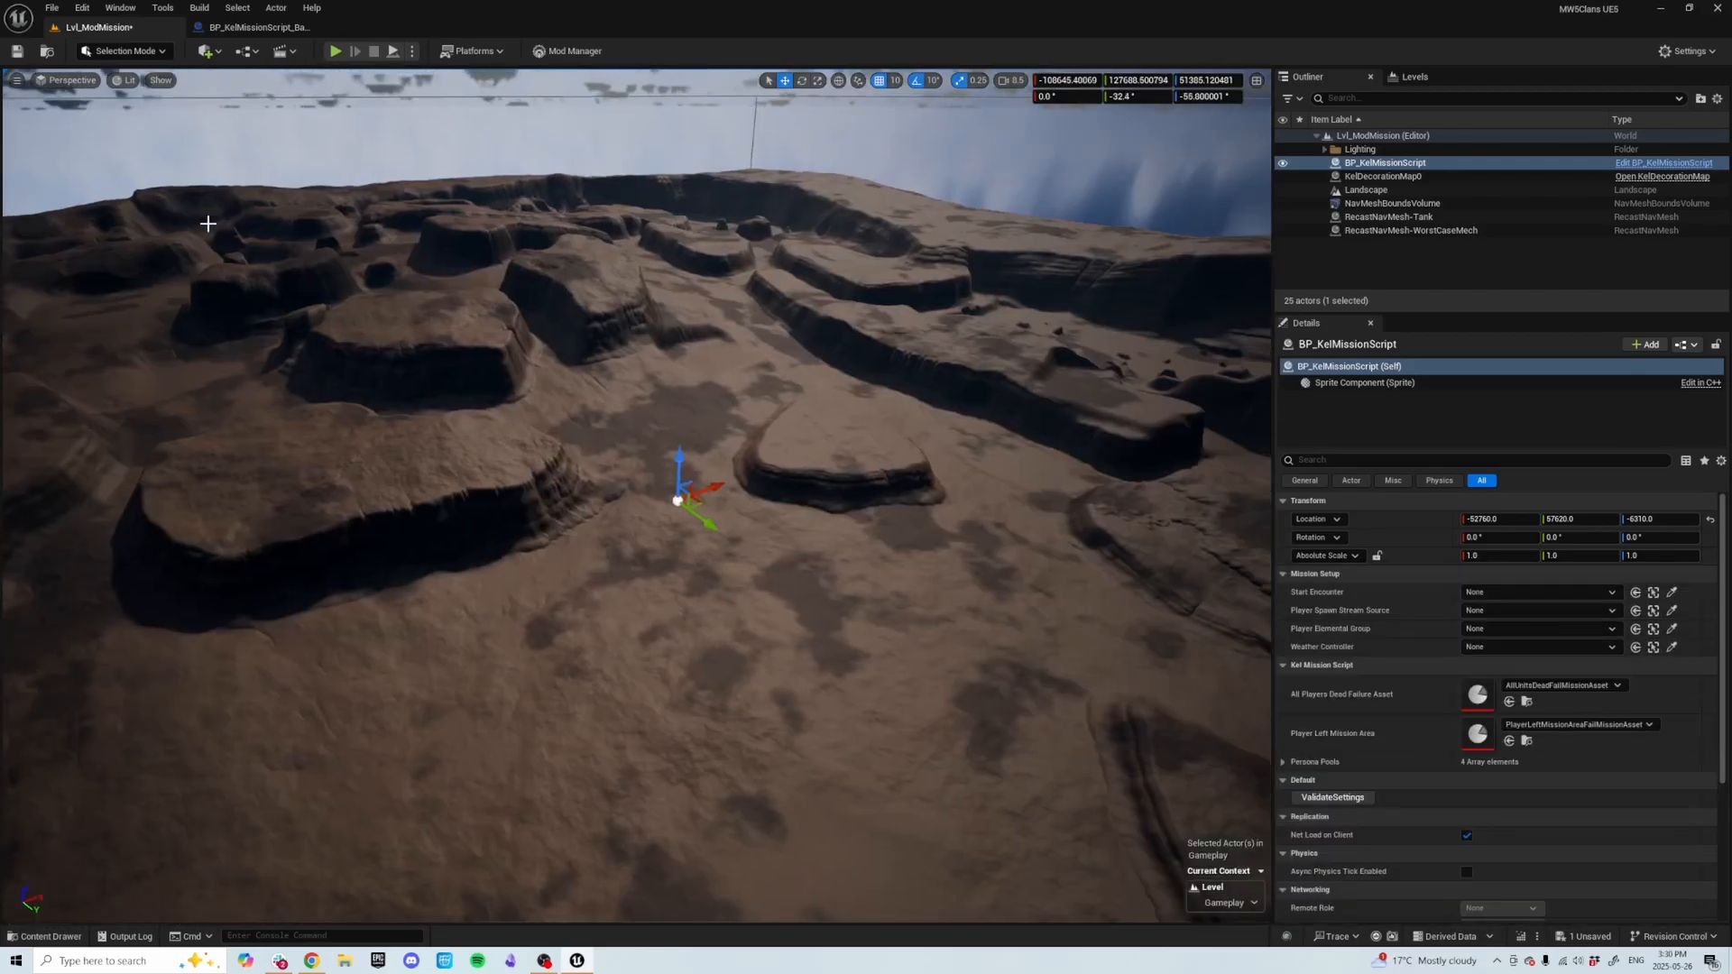
left_click(206, 51)
type("d")
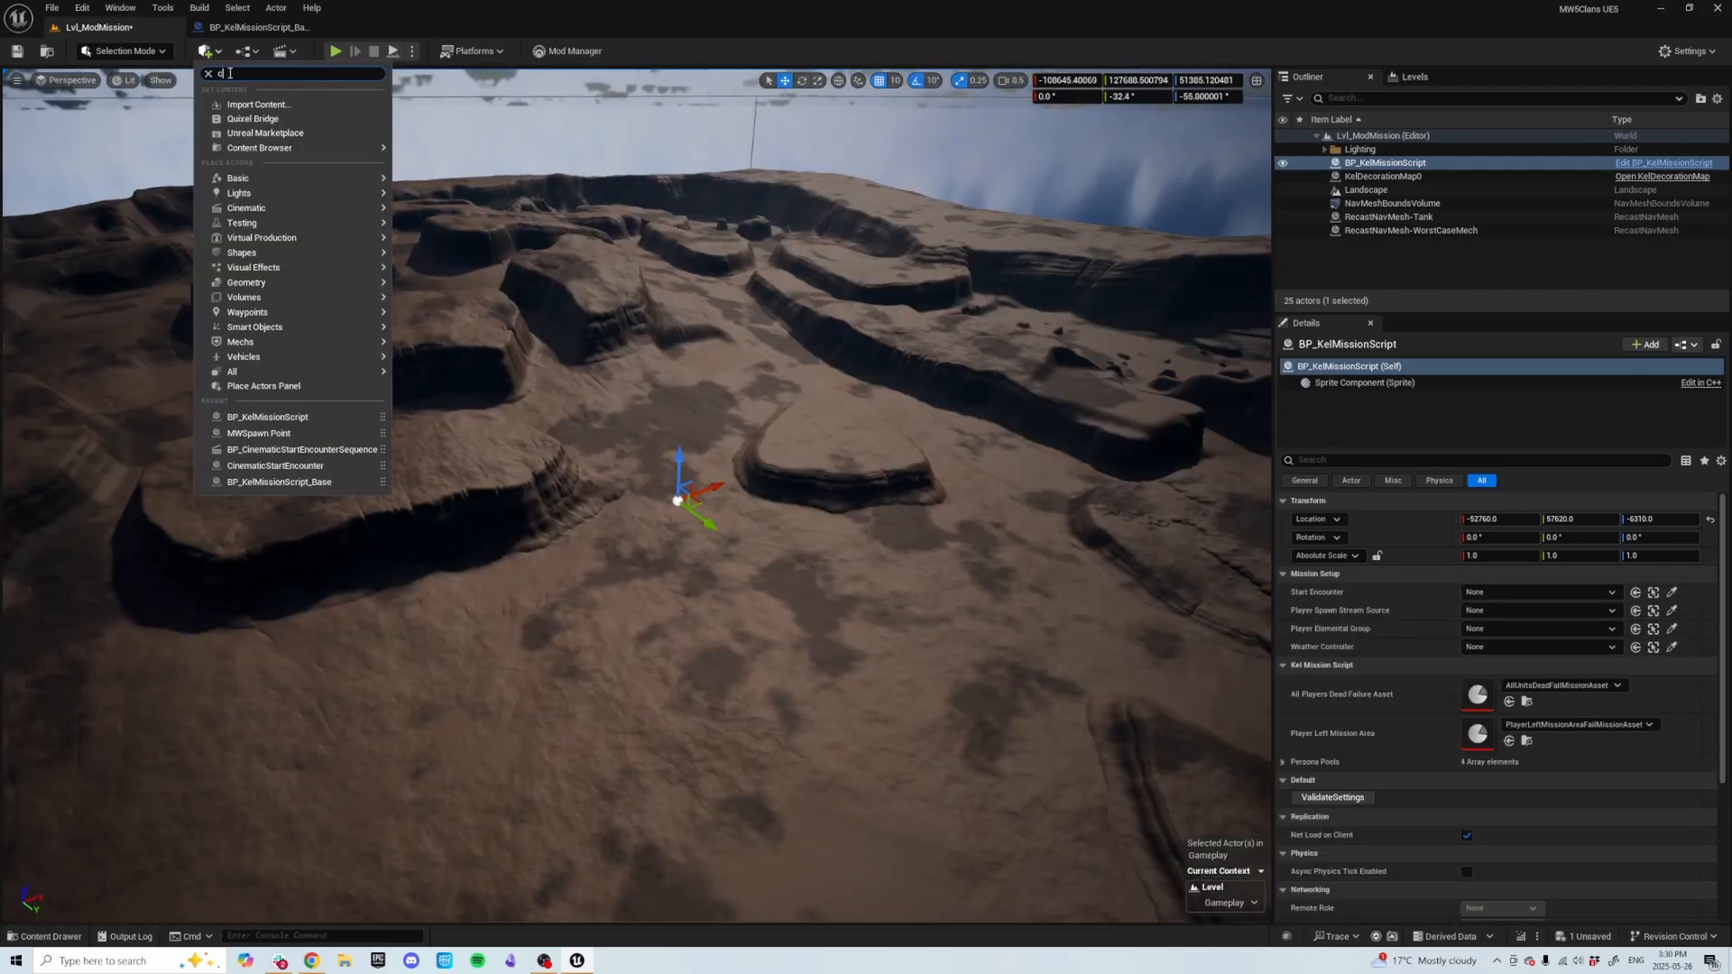
type("inematic")
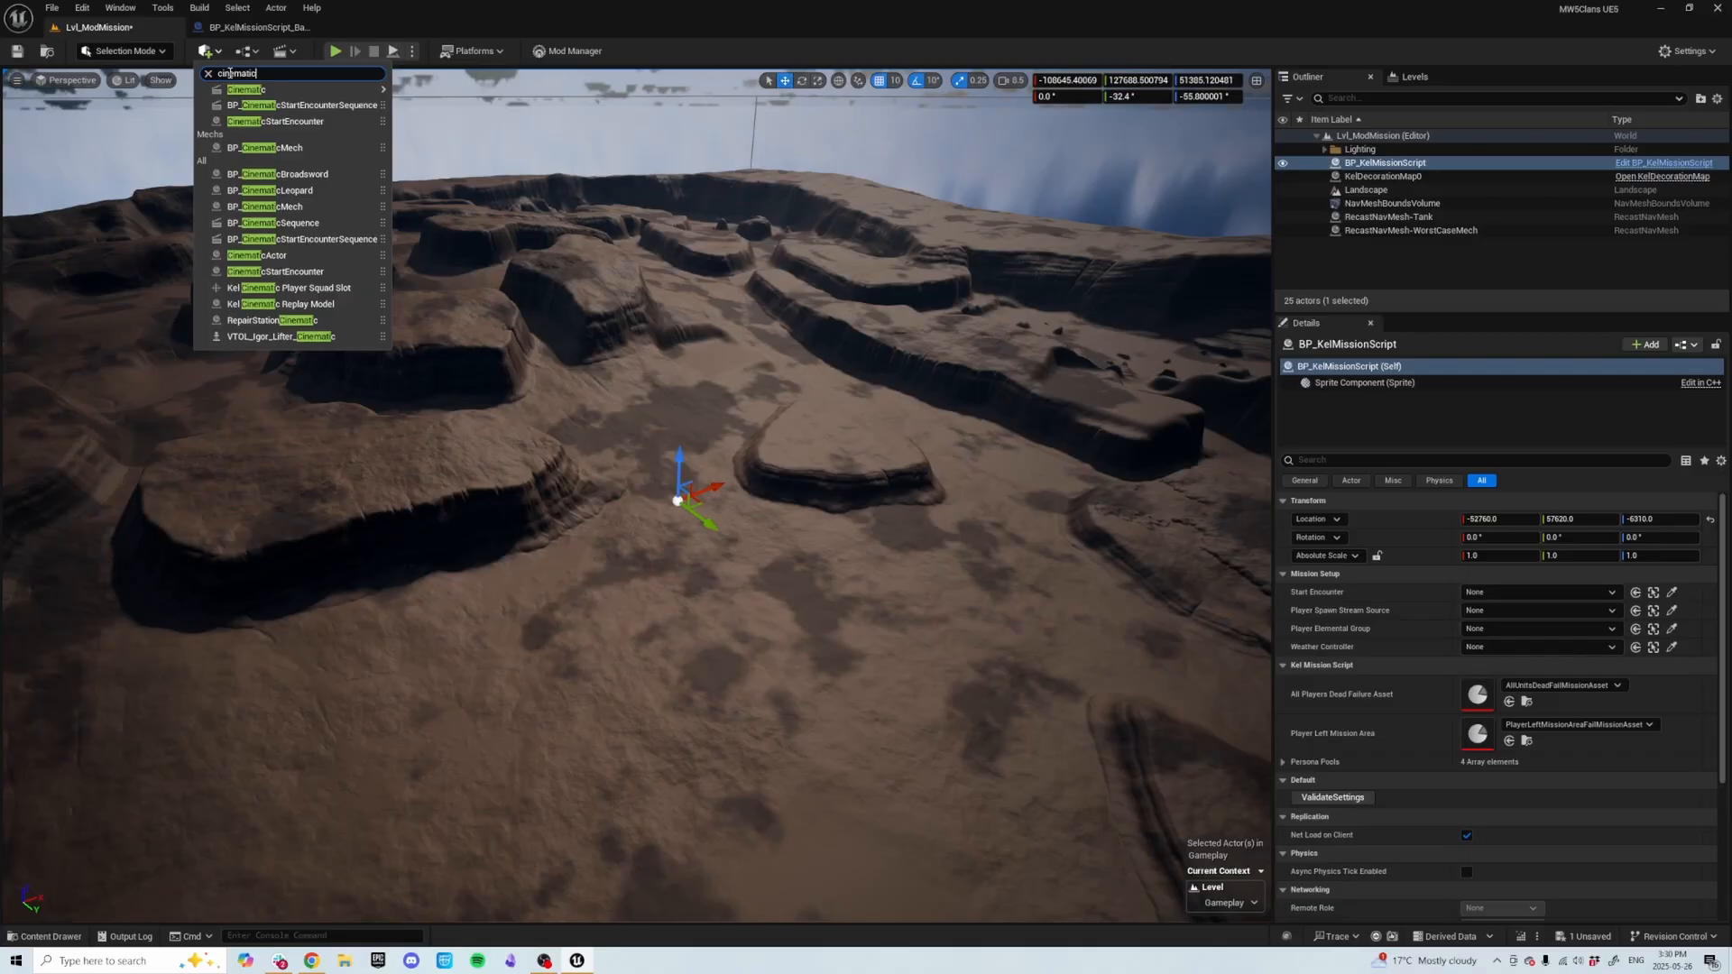
left_click_drag(309, 121, 598, 207)
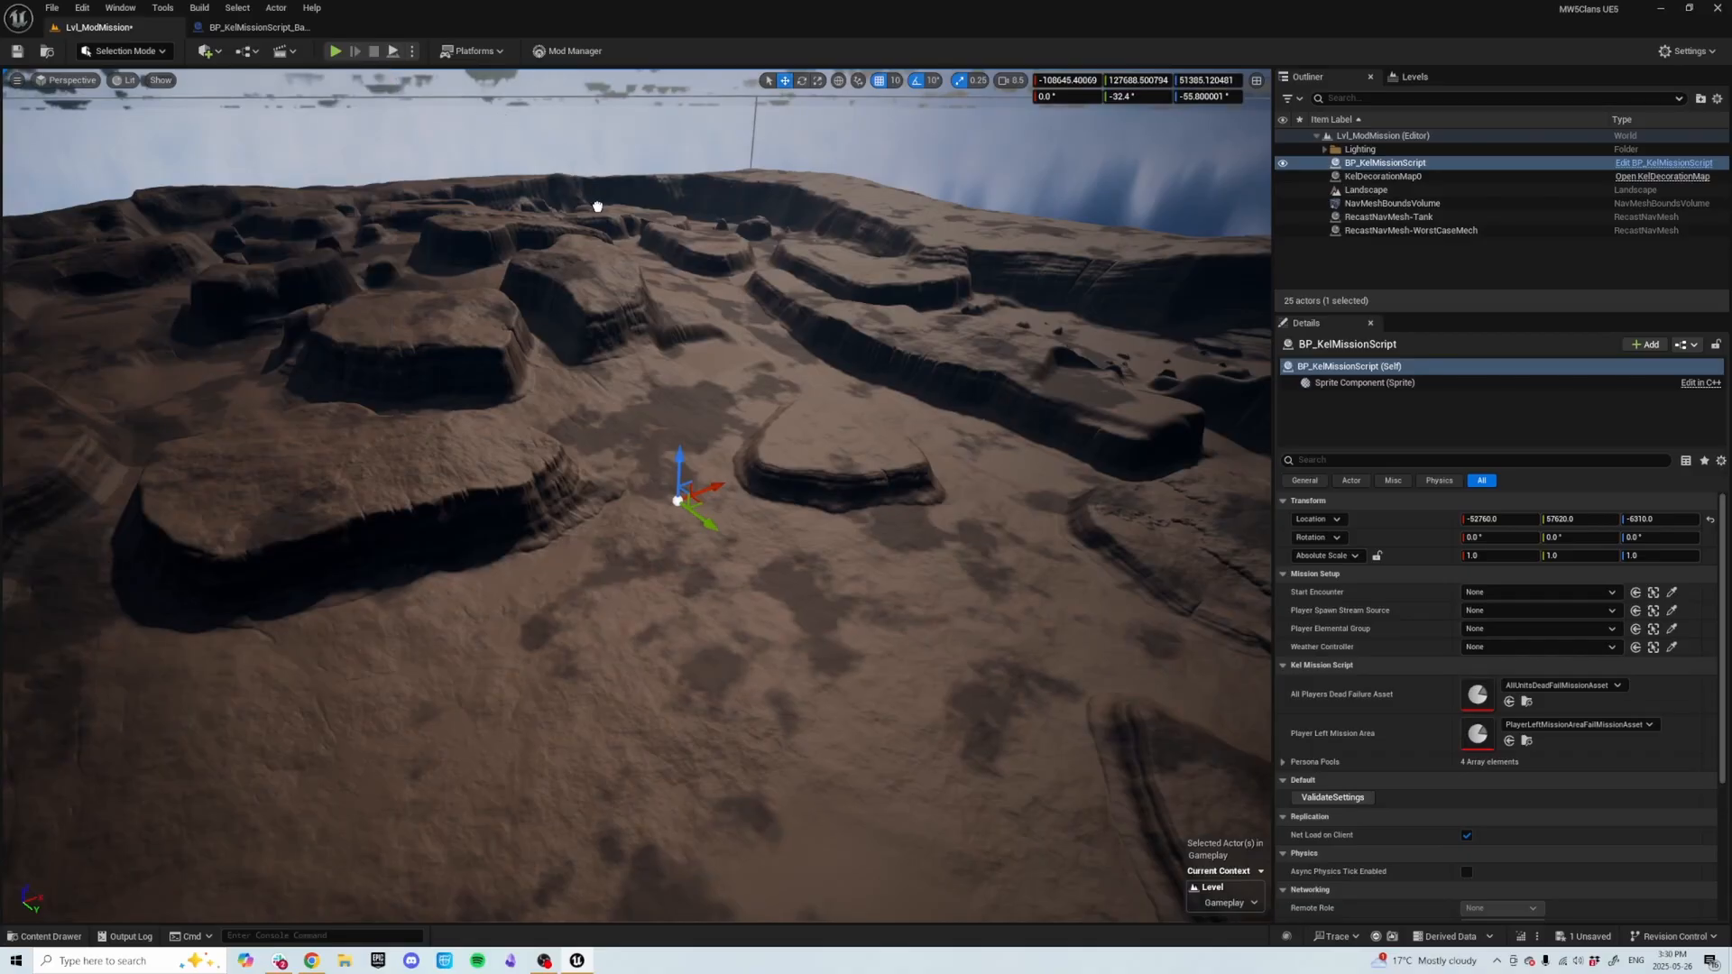
left_click_drag(666, 517, 666, 517)
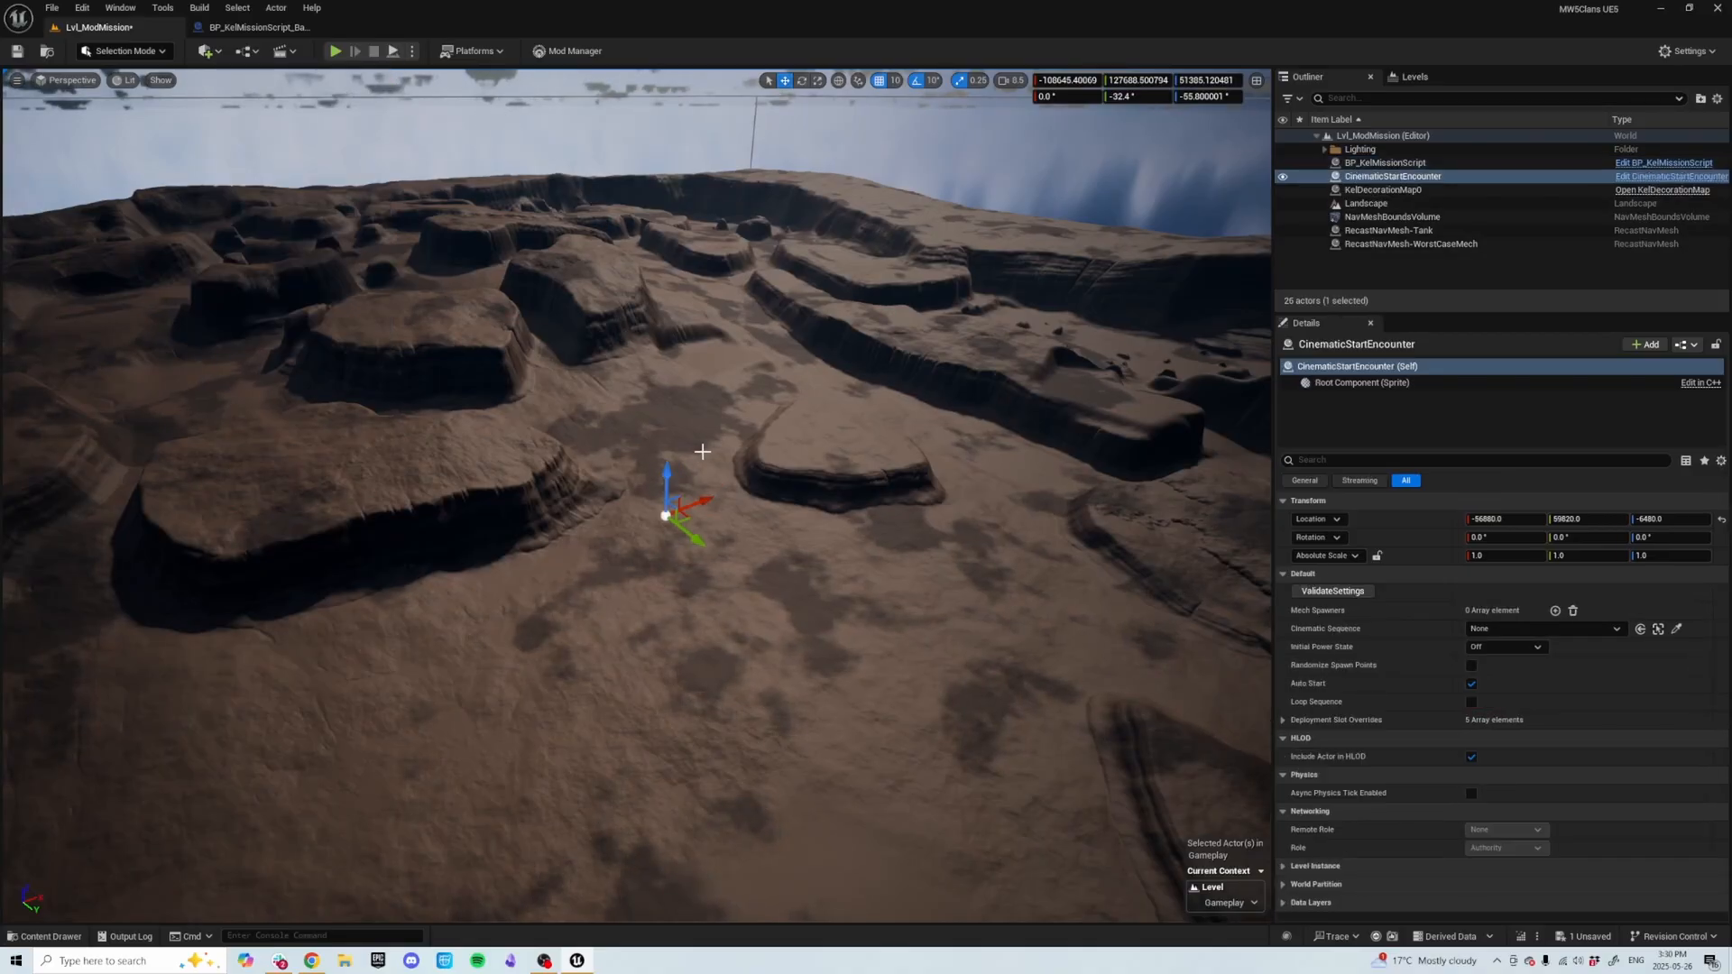
Place a BP_CinematicStartEncounterSequence actor from the quick-add search and move it onto the landscape.
left_click(217, 52)
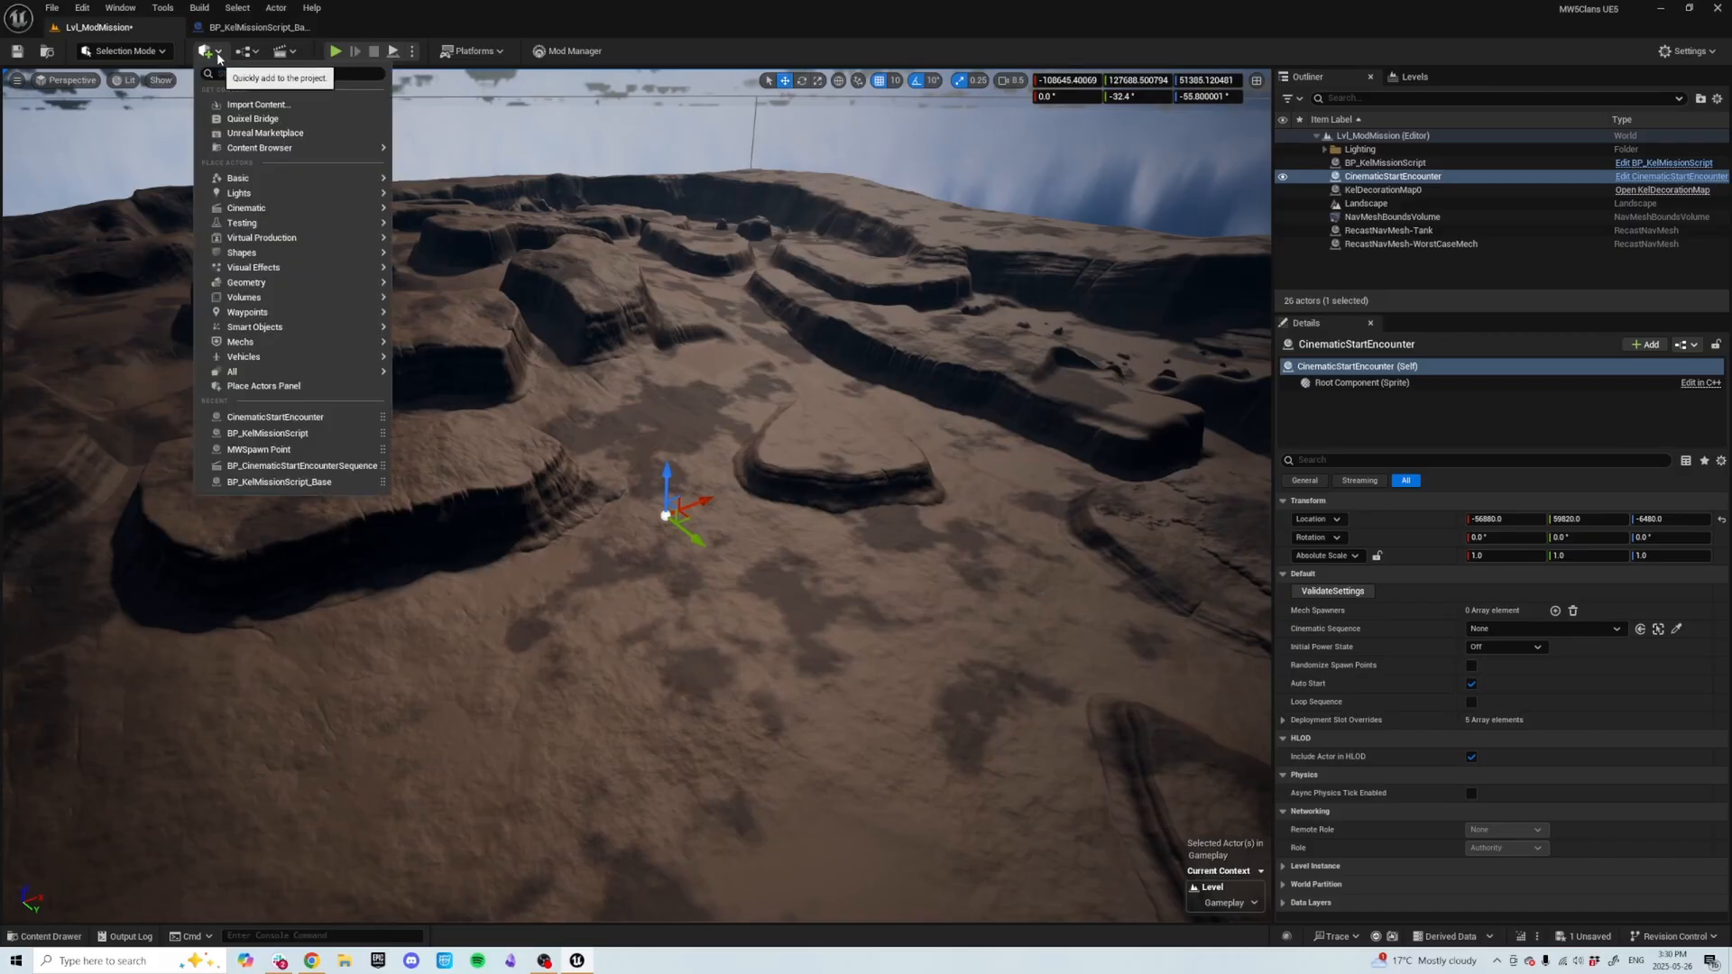
type("bp")
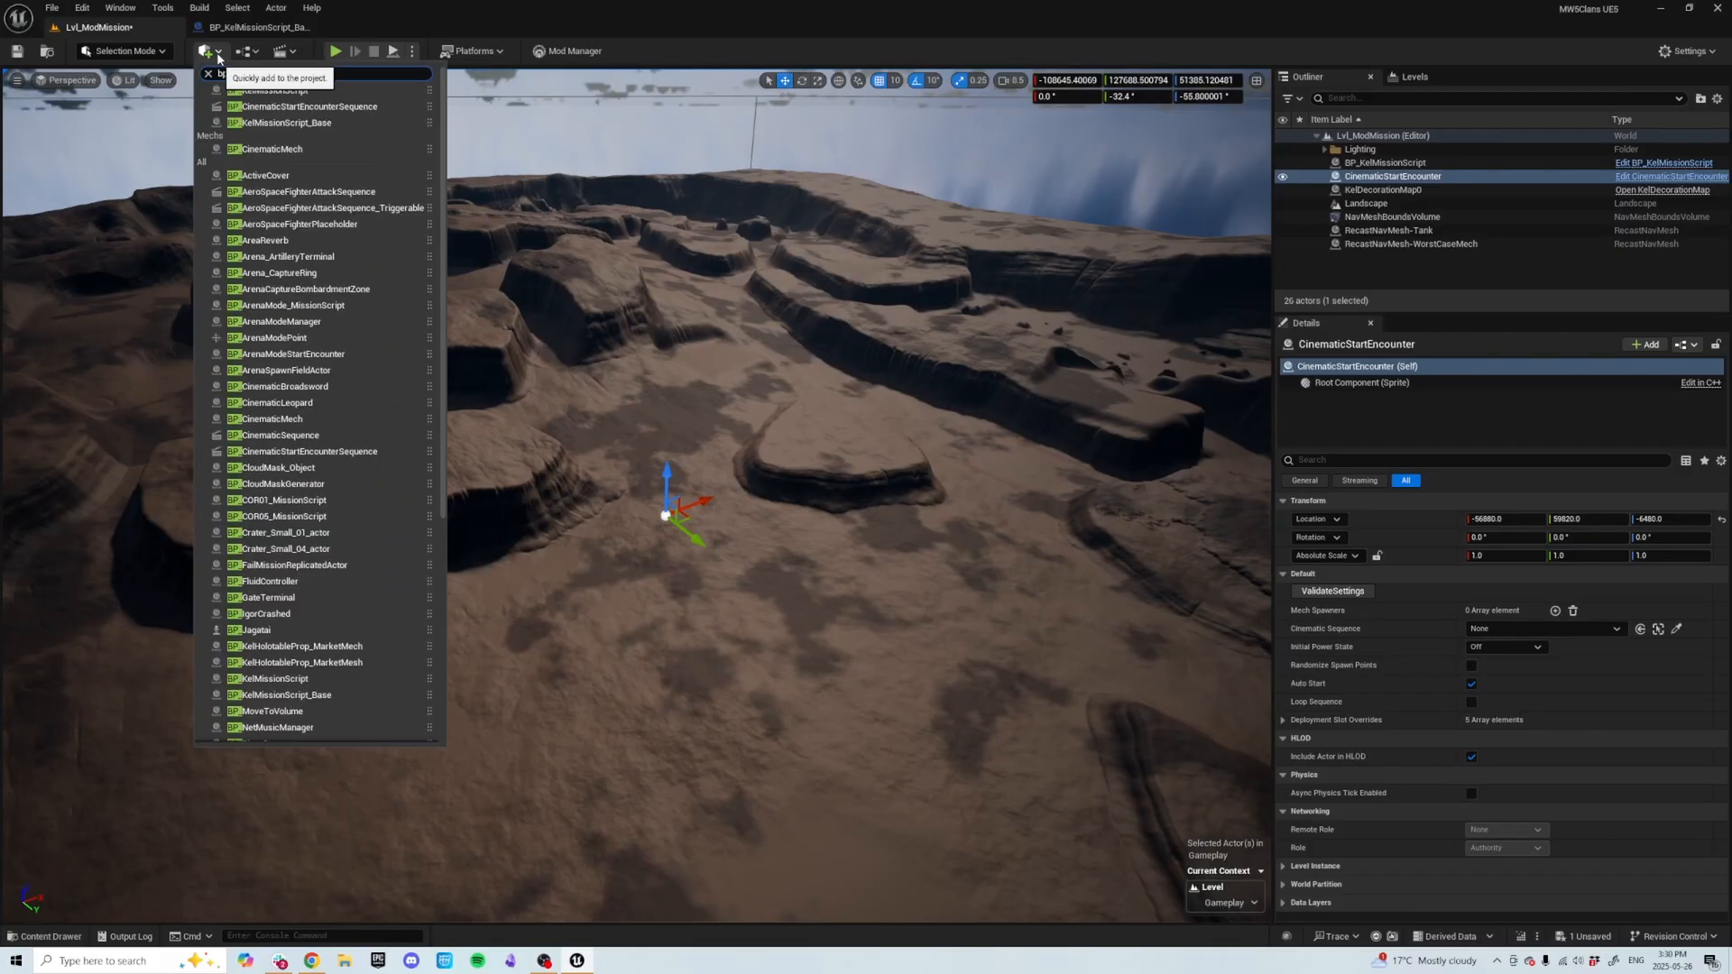
type("_cinem")
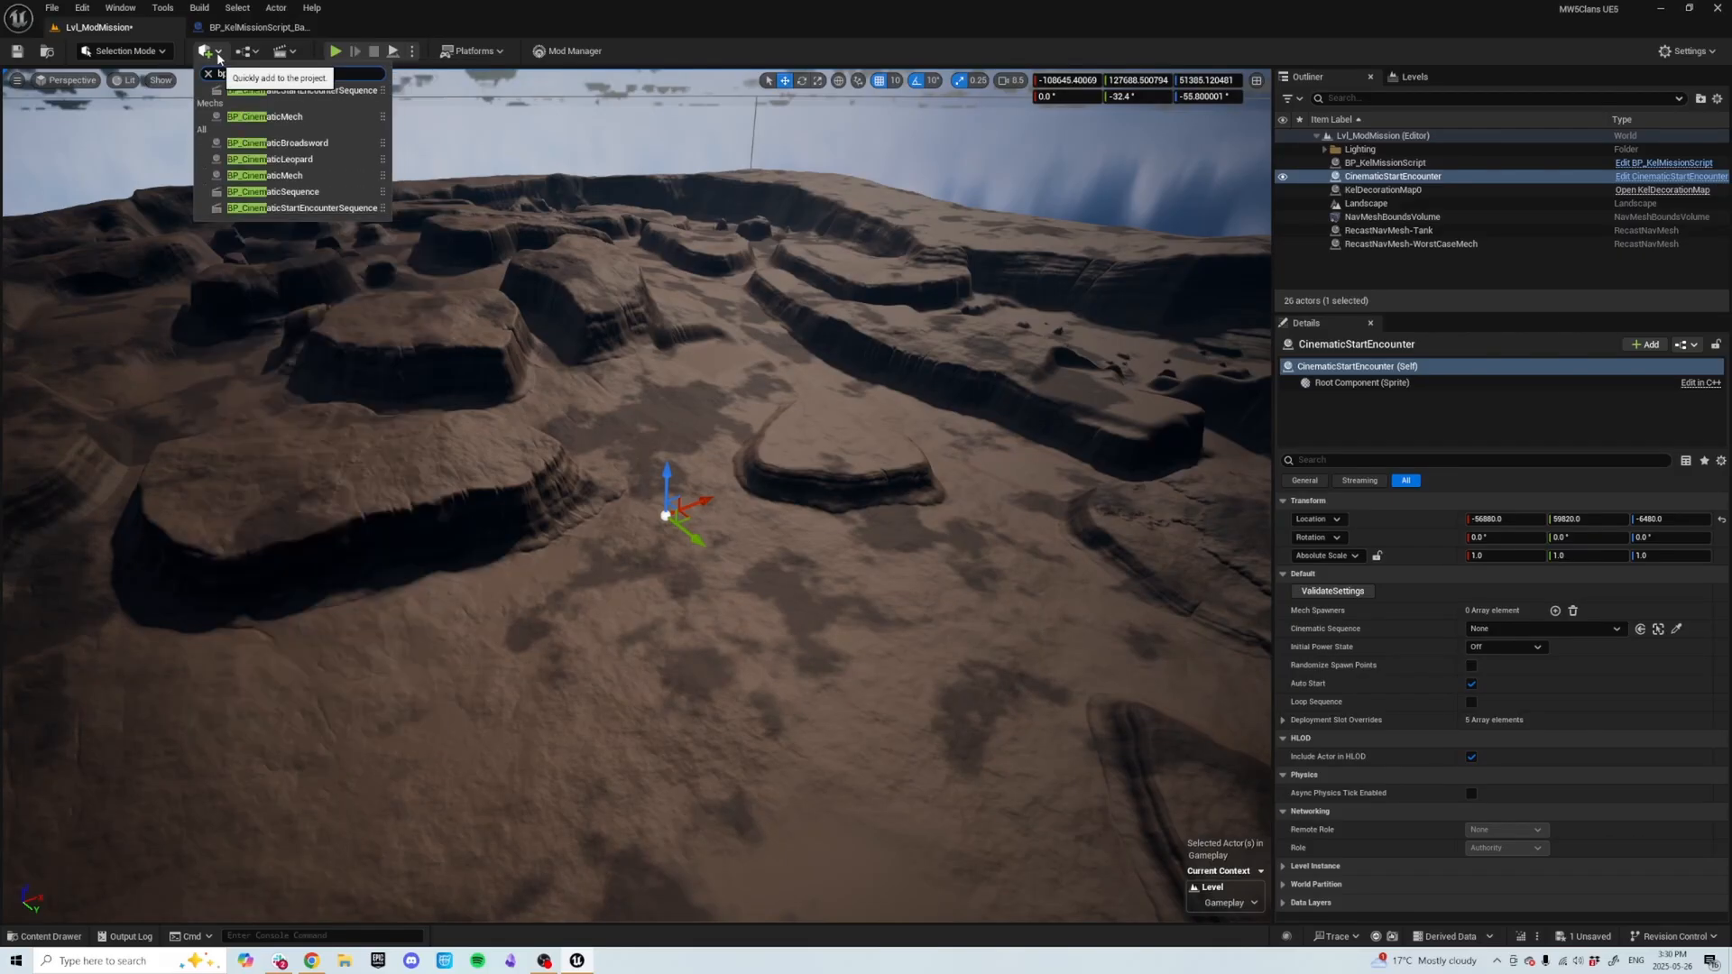
left_click(337, 91)
key("s")
key("d")
right_click_drag(739, 465, 737, 456)
key("End")
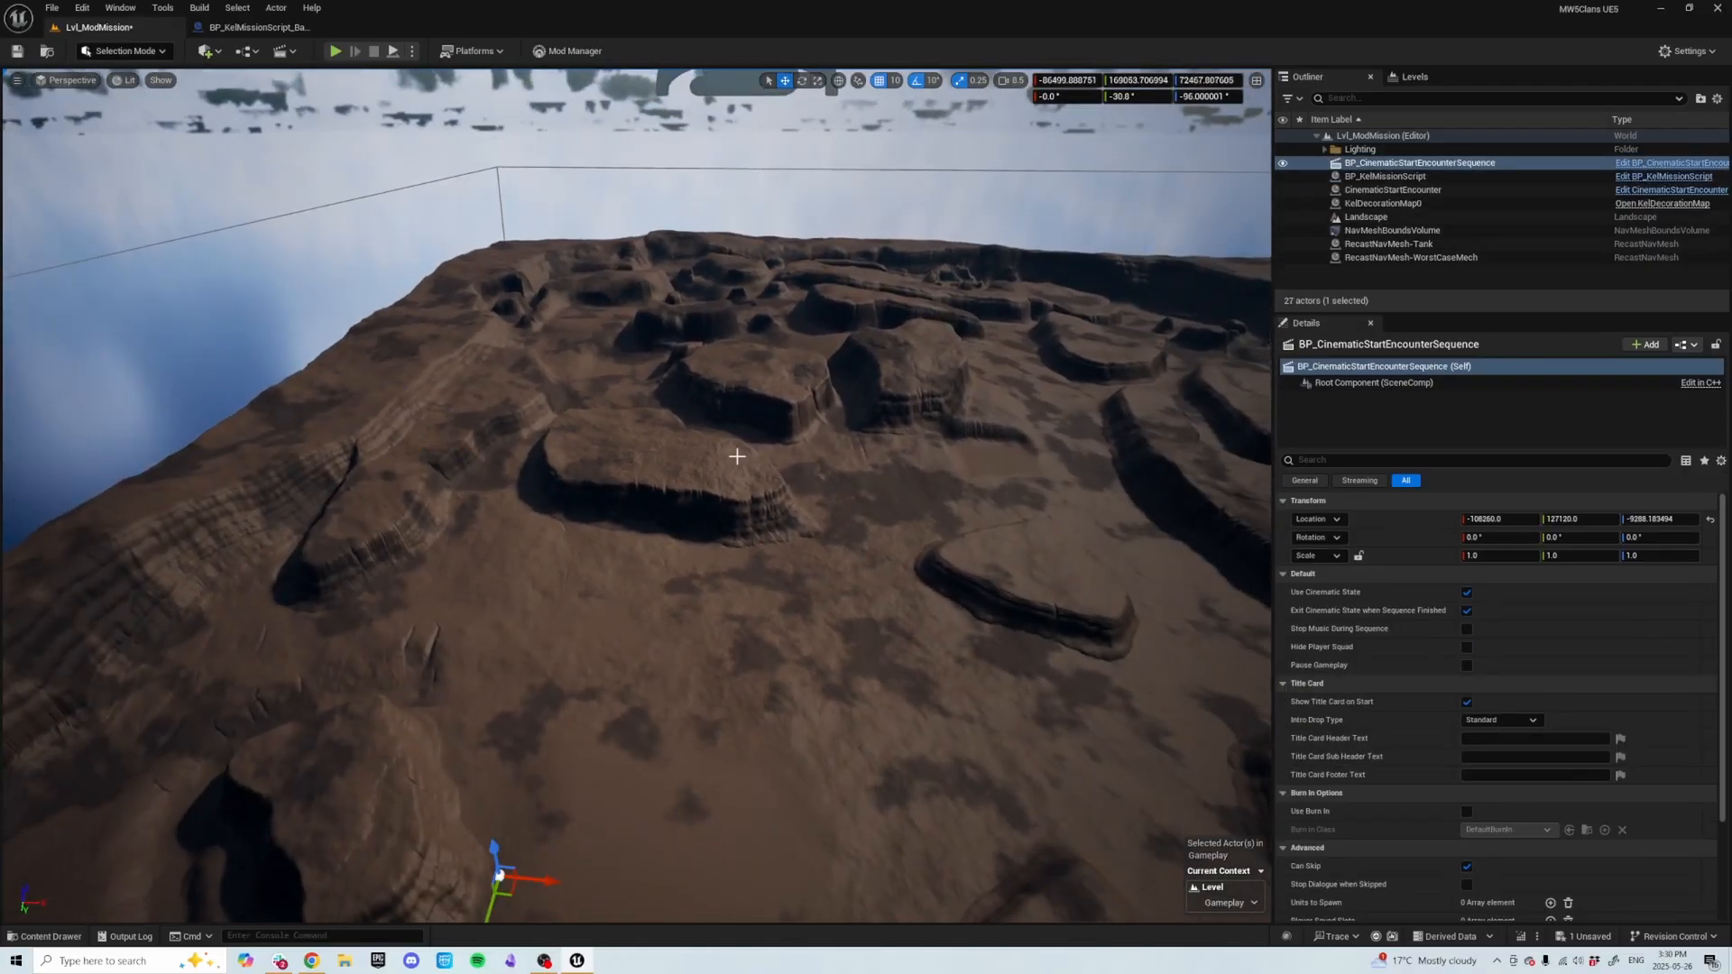
left_click_drag(510, 892, 732, 725)
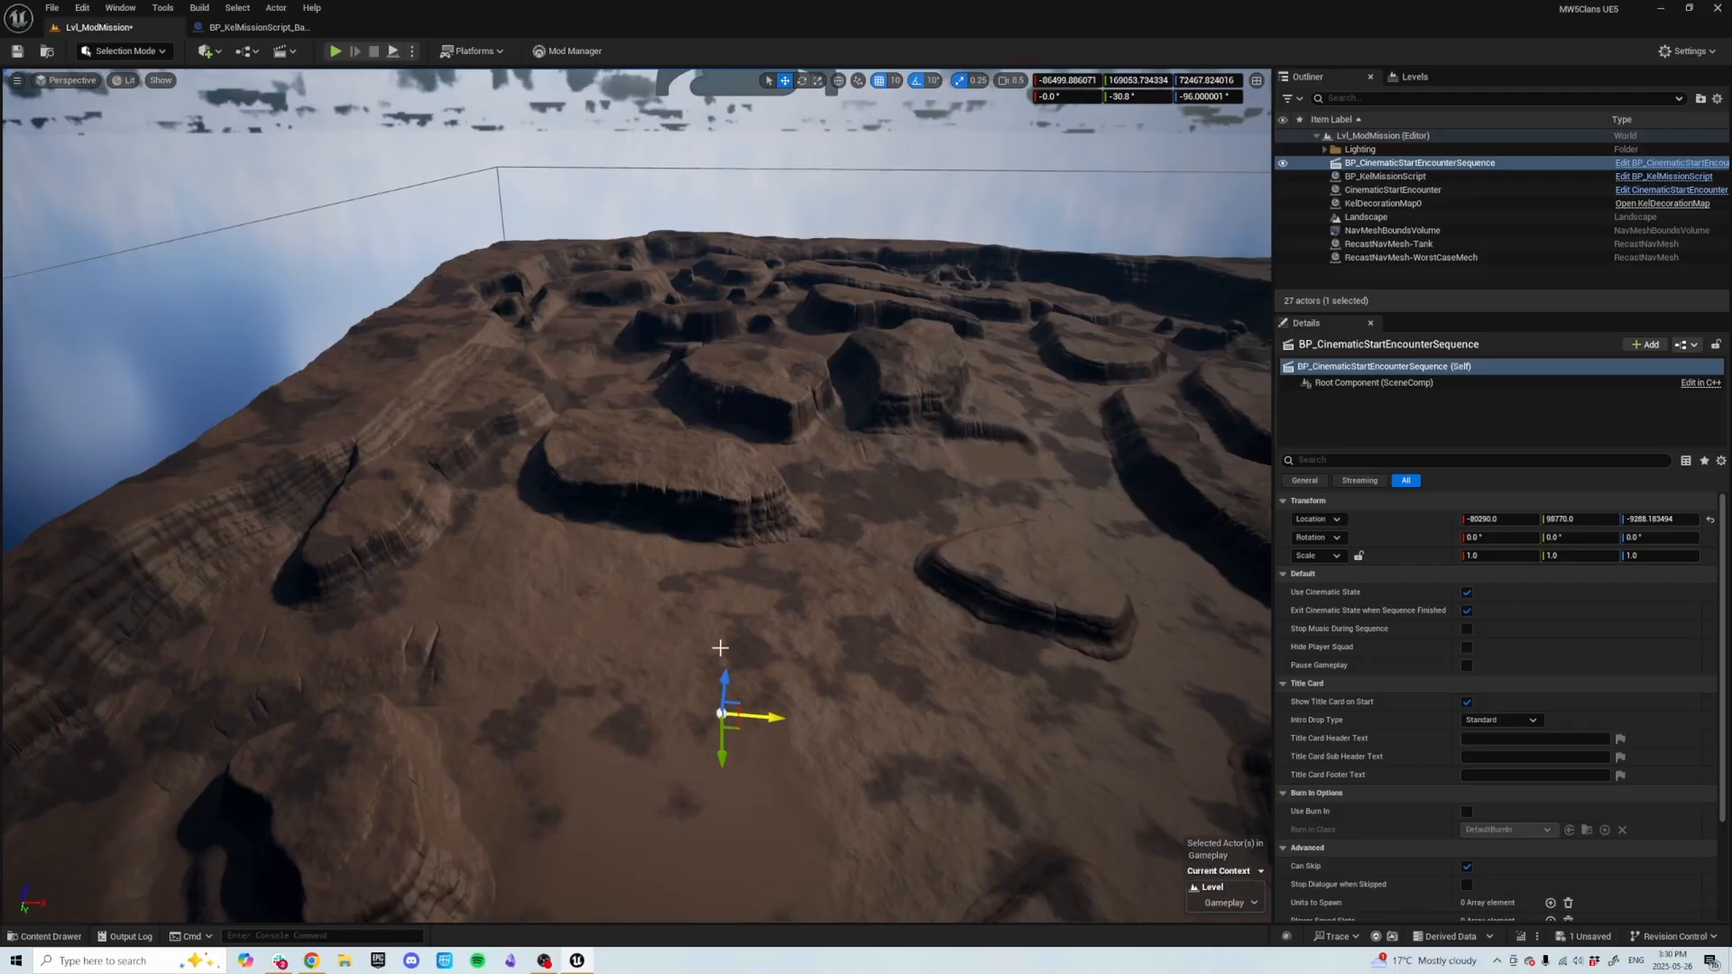
key("a")
right_click_drag(728, 568, 835, 545)
key("w")
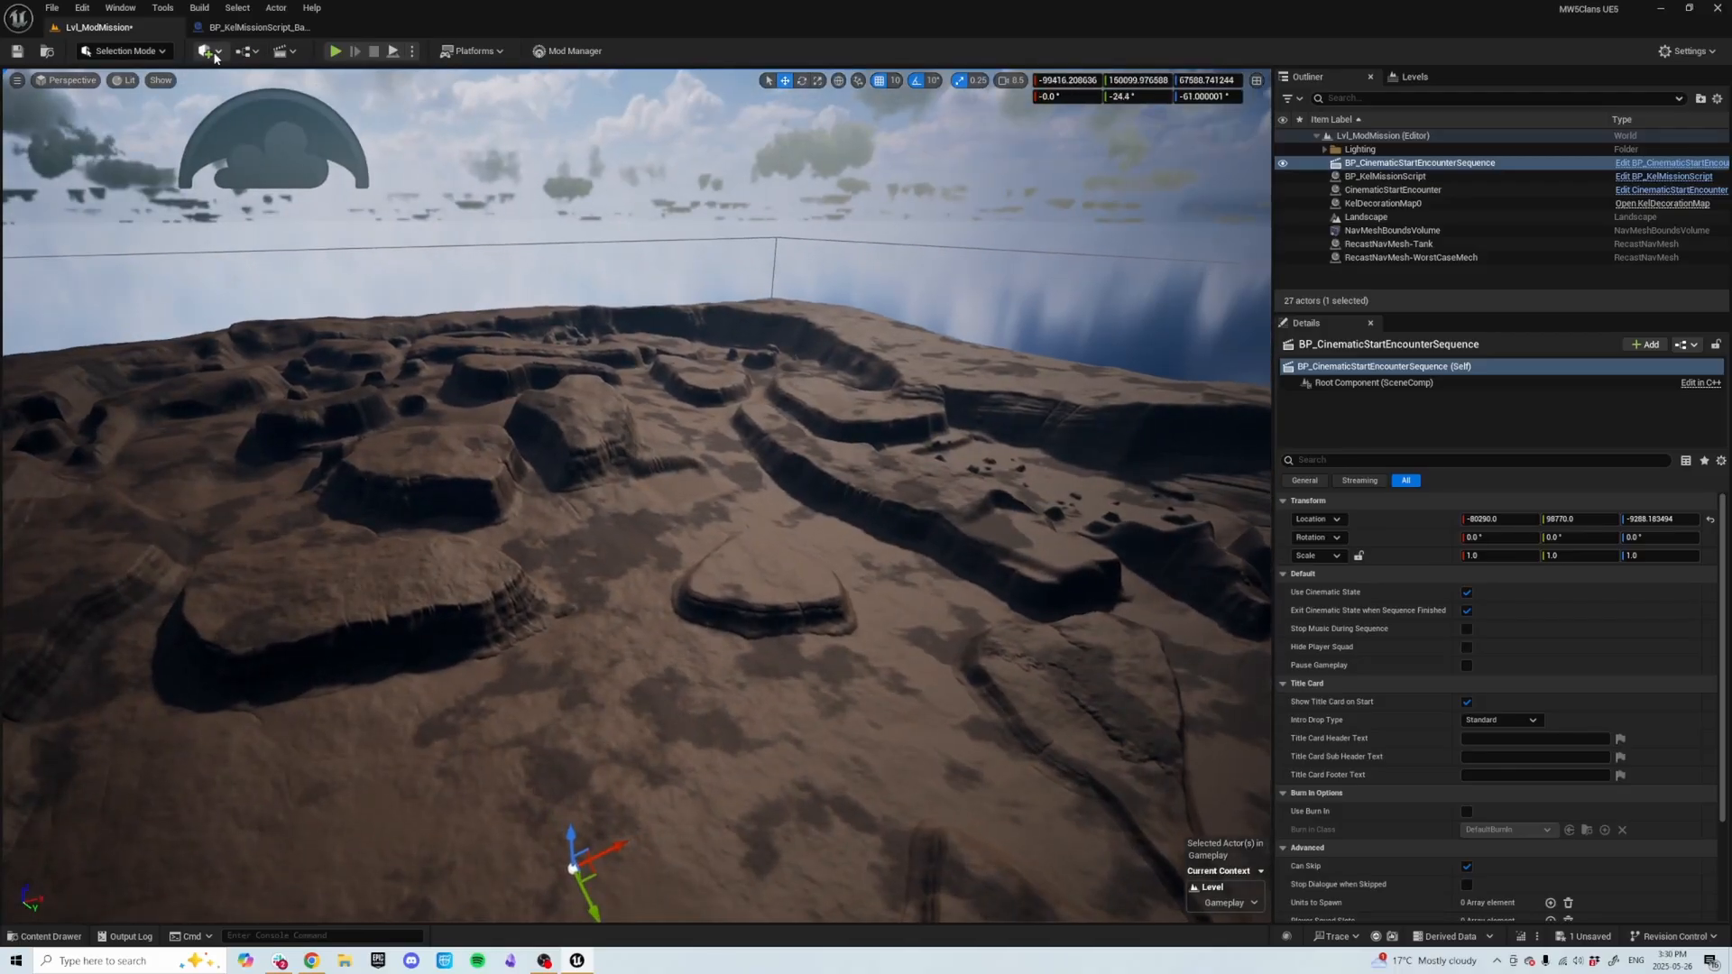
Place an MWSpawnPoint from the quick-add search and snap it down to the landscape surface.
left_click(210, 51)
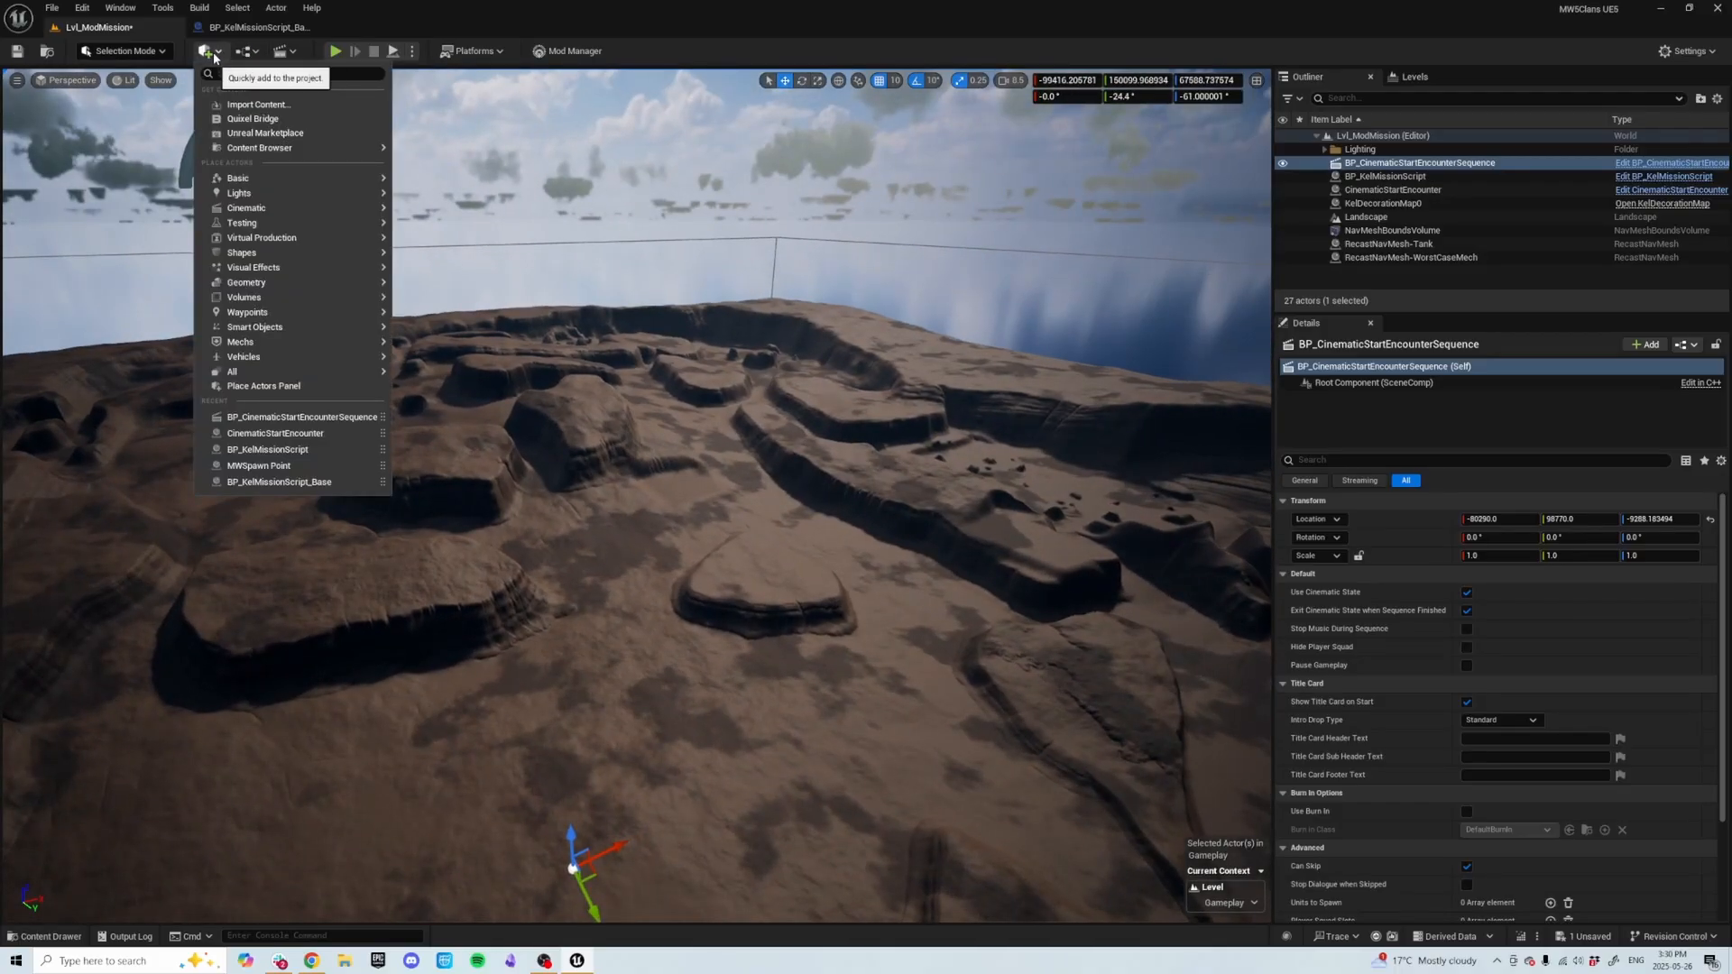
type("MWSp")
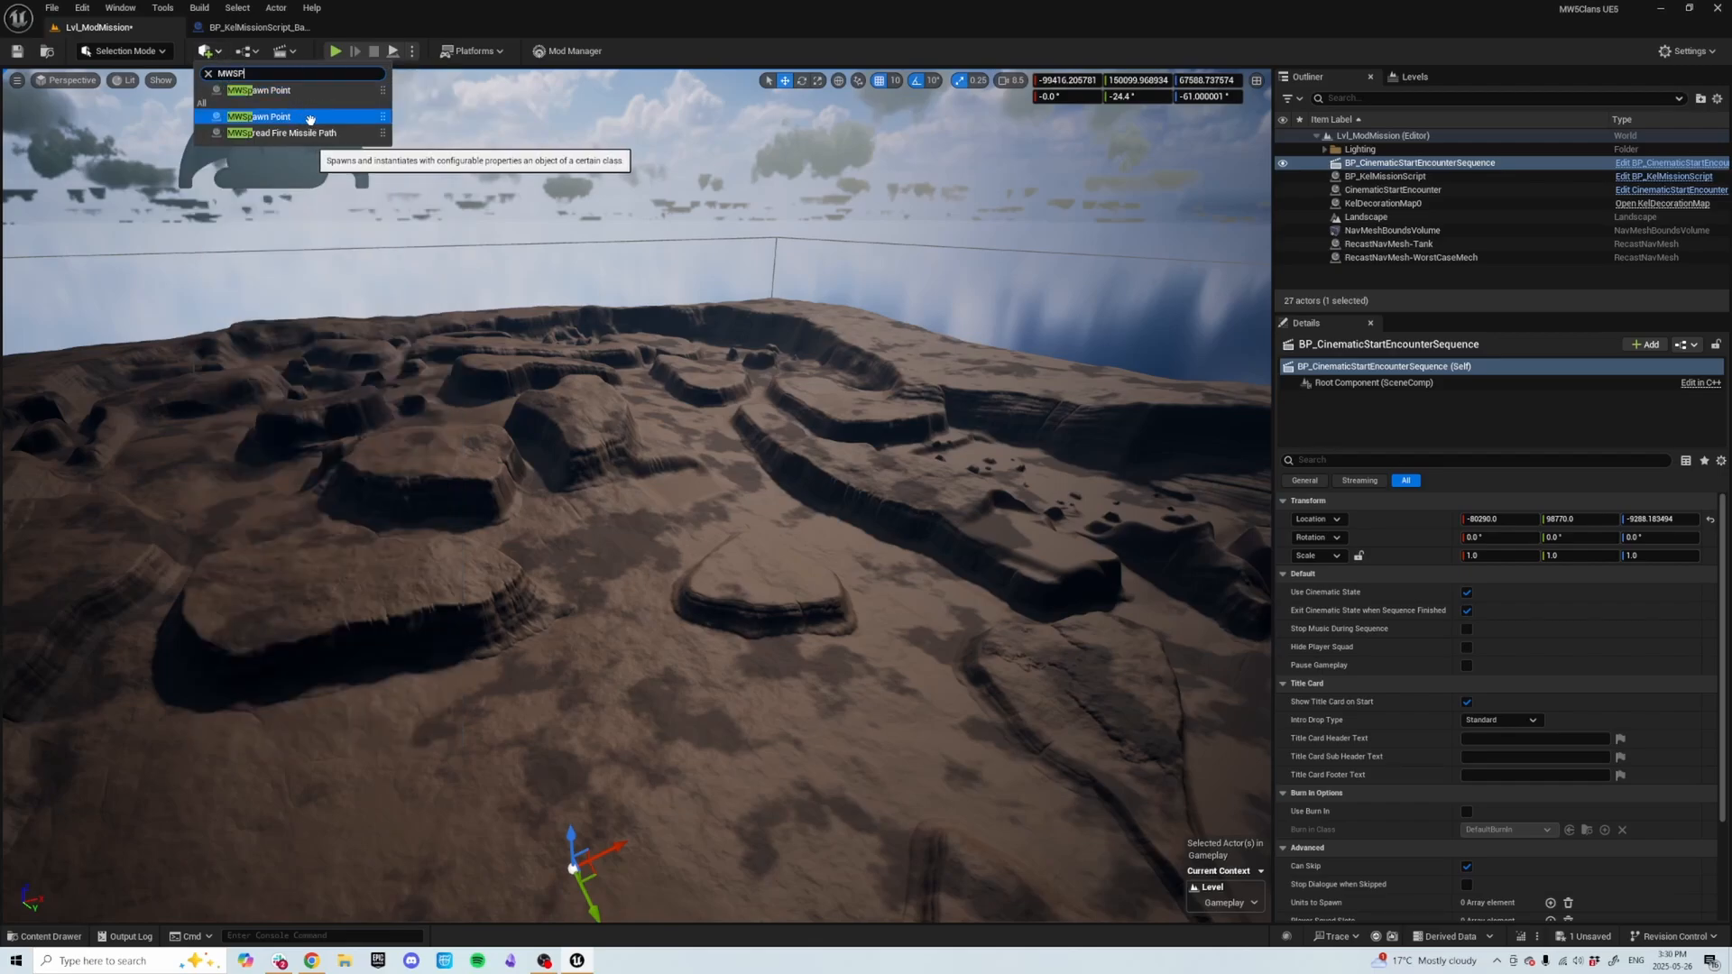
left_click(294, 116)
key("s")
right_click_drag(585, 500, 453, 556)
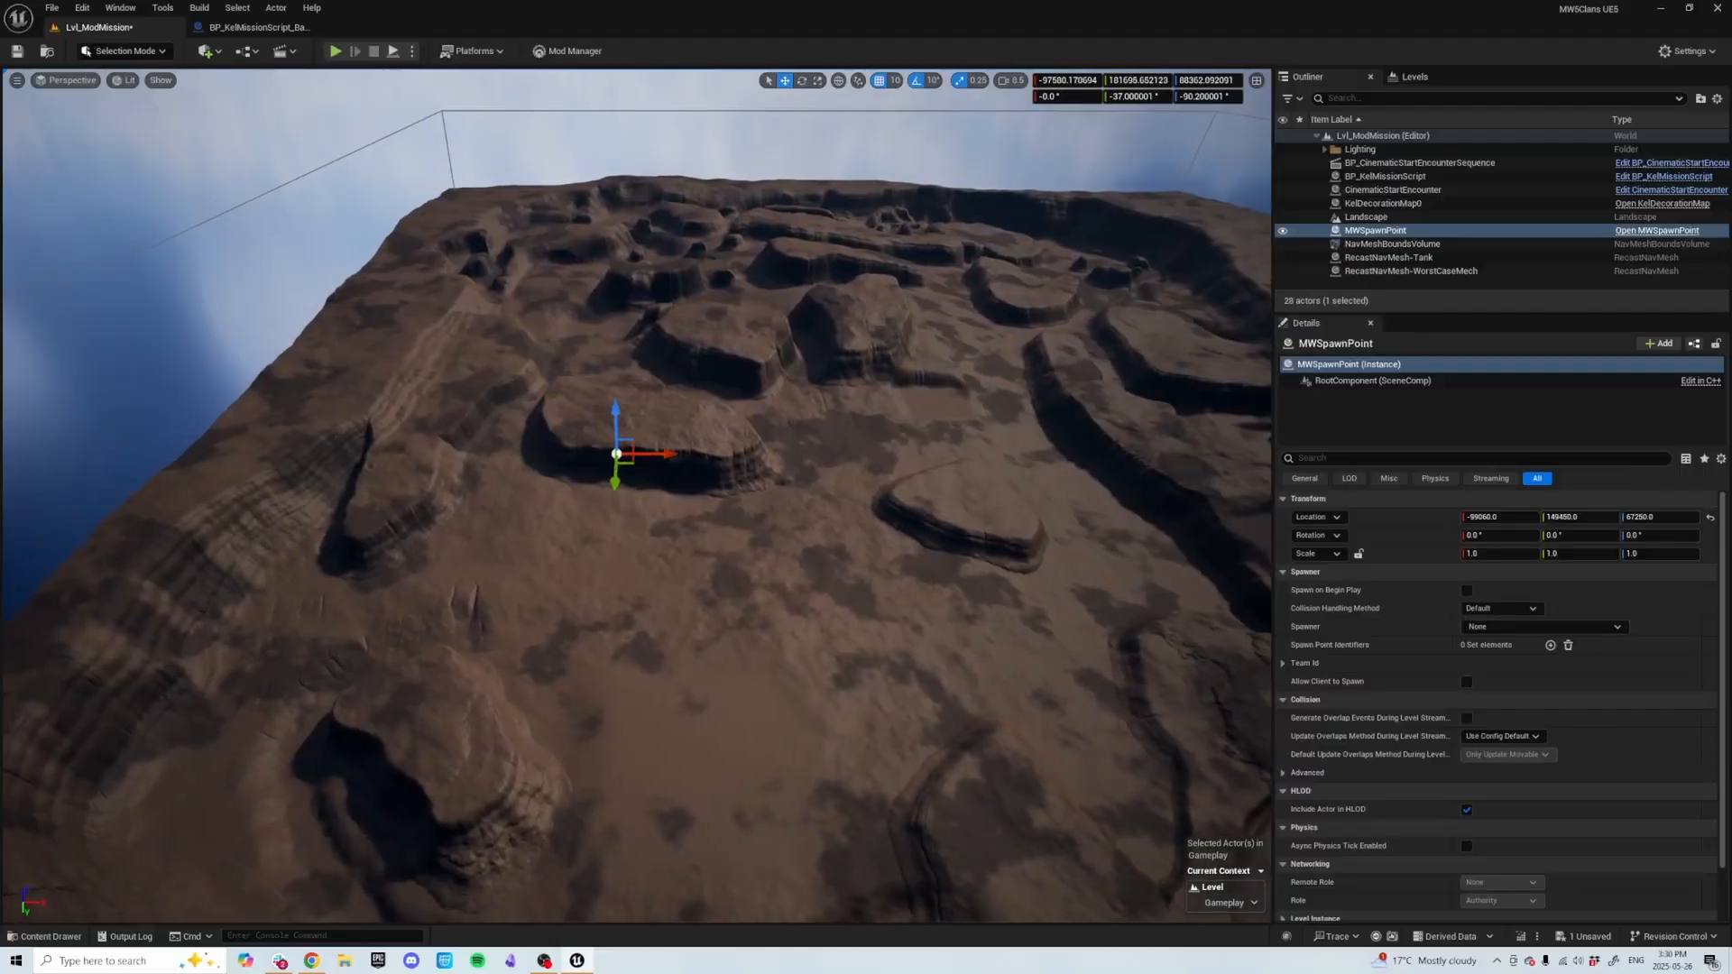
key("End")
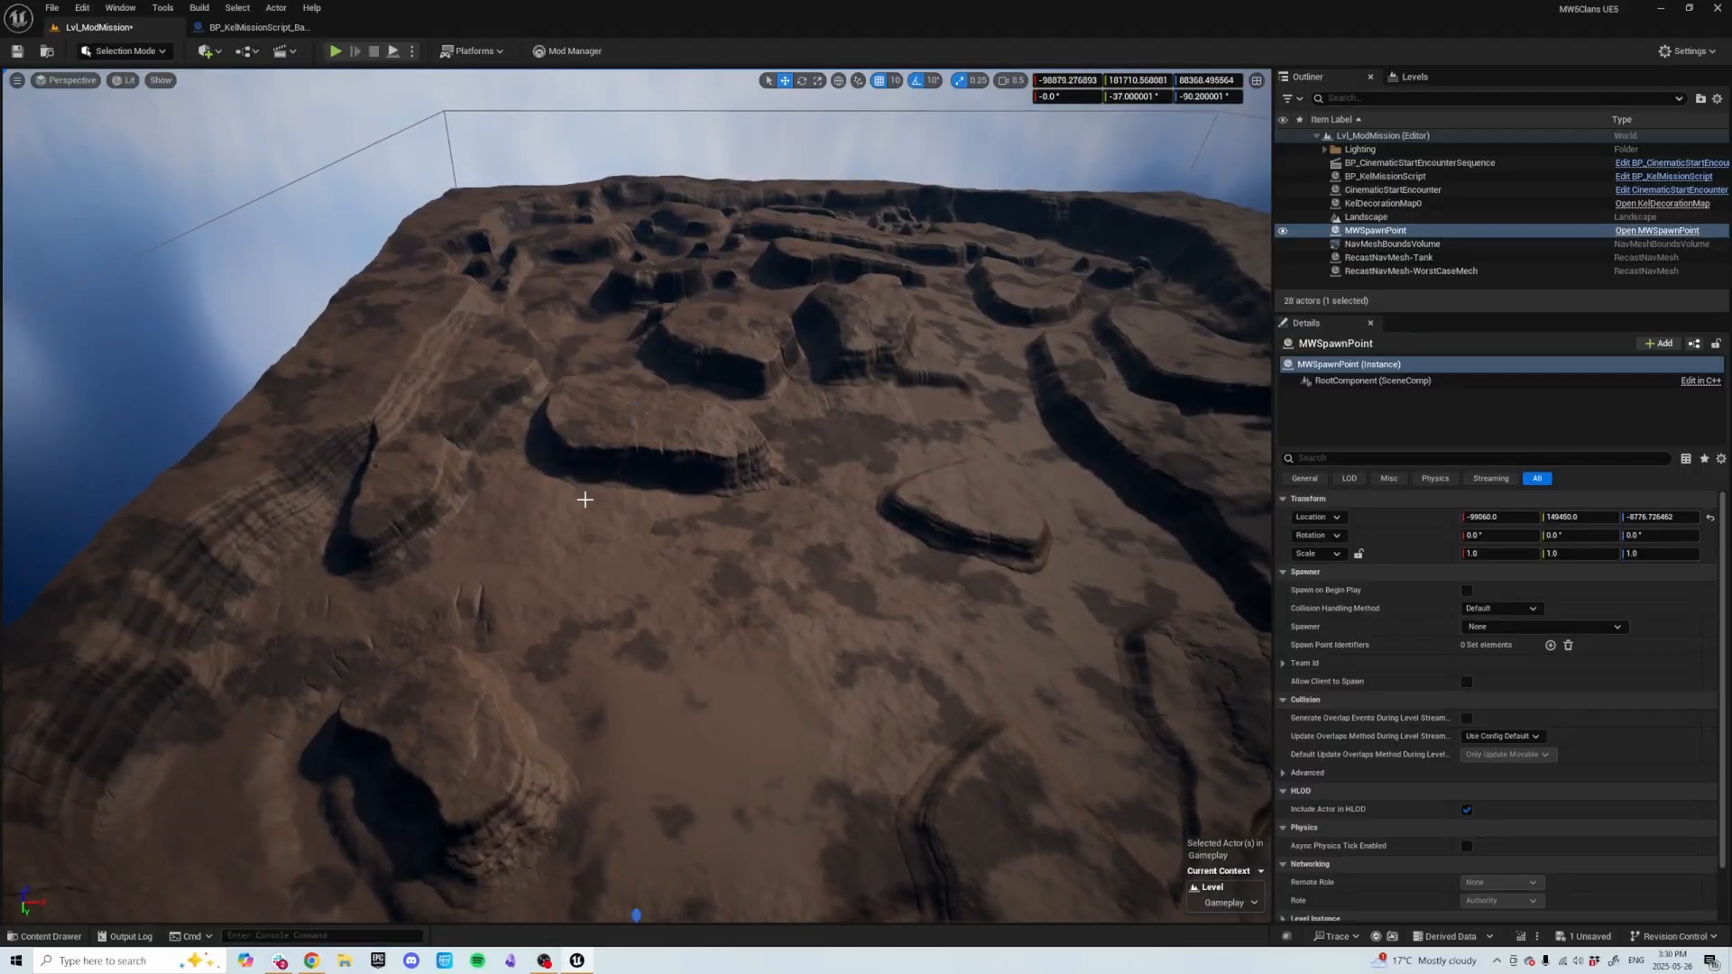
Reposition the spawn point and duplicate it to get five spawn points, MWSpawnPoint through MWSpawnPoint5.
right_click_drag(658, 672, 643, 691)
left_click_drag(642, 691, 651, 419)
right_click_drag(650, 418, 652, 377)
key("w")
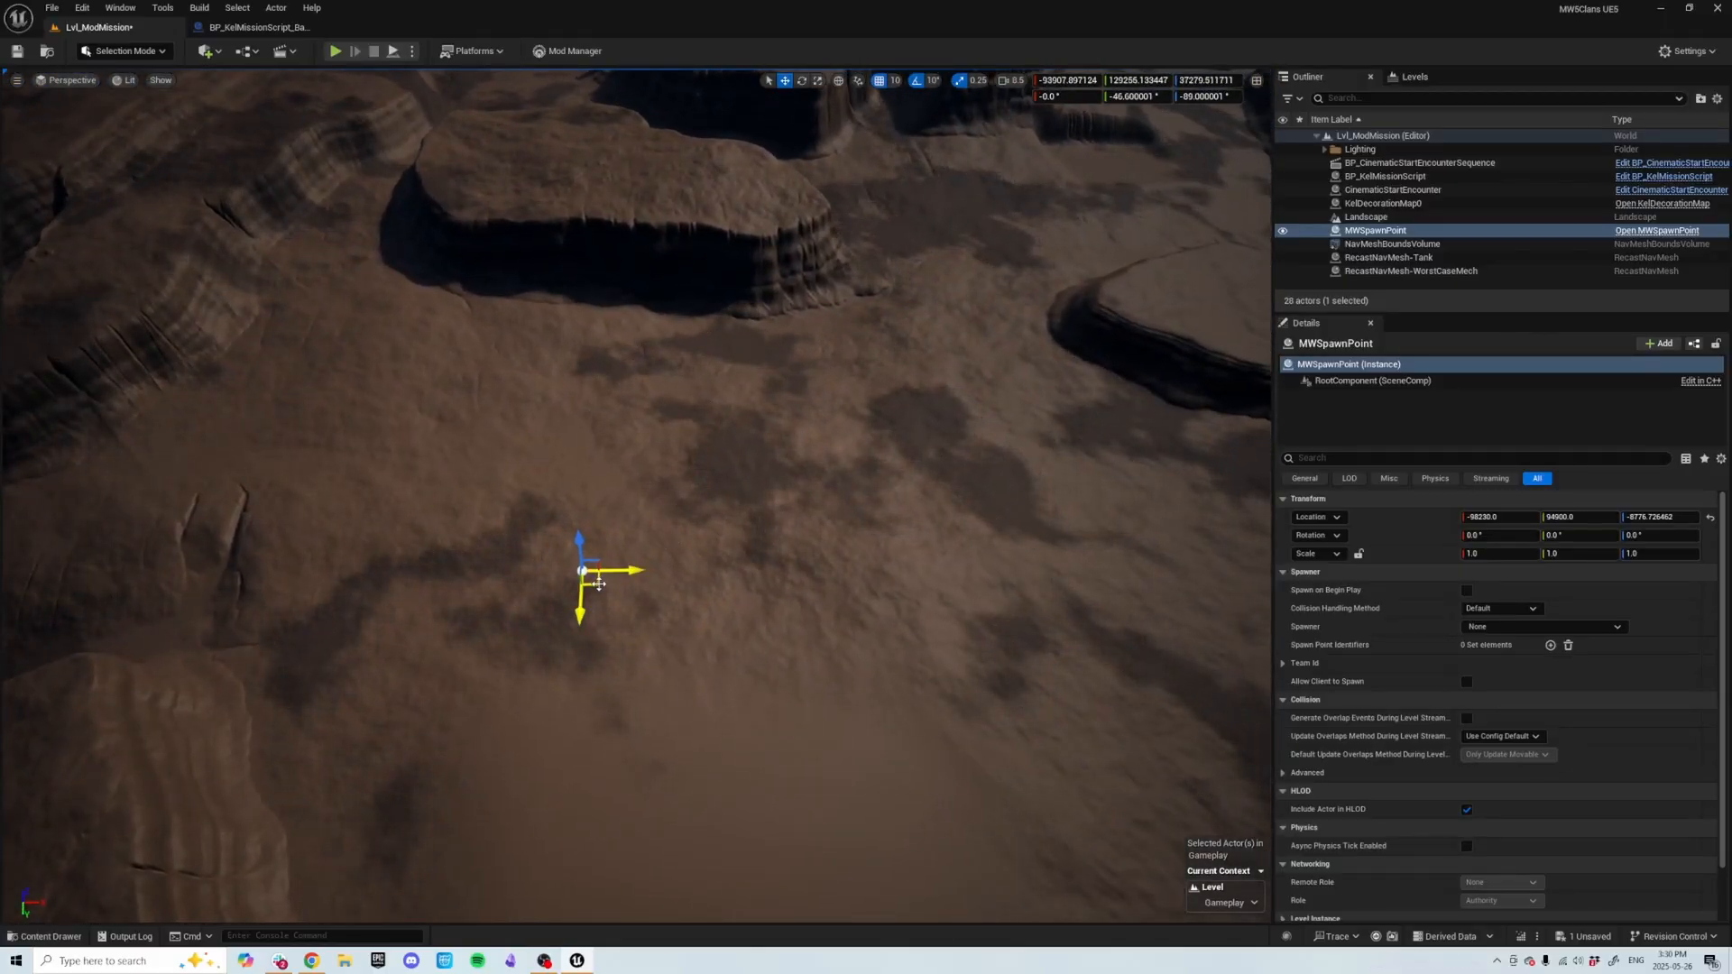
left_click_drag(586, 576, 670, 629, "alt")
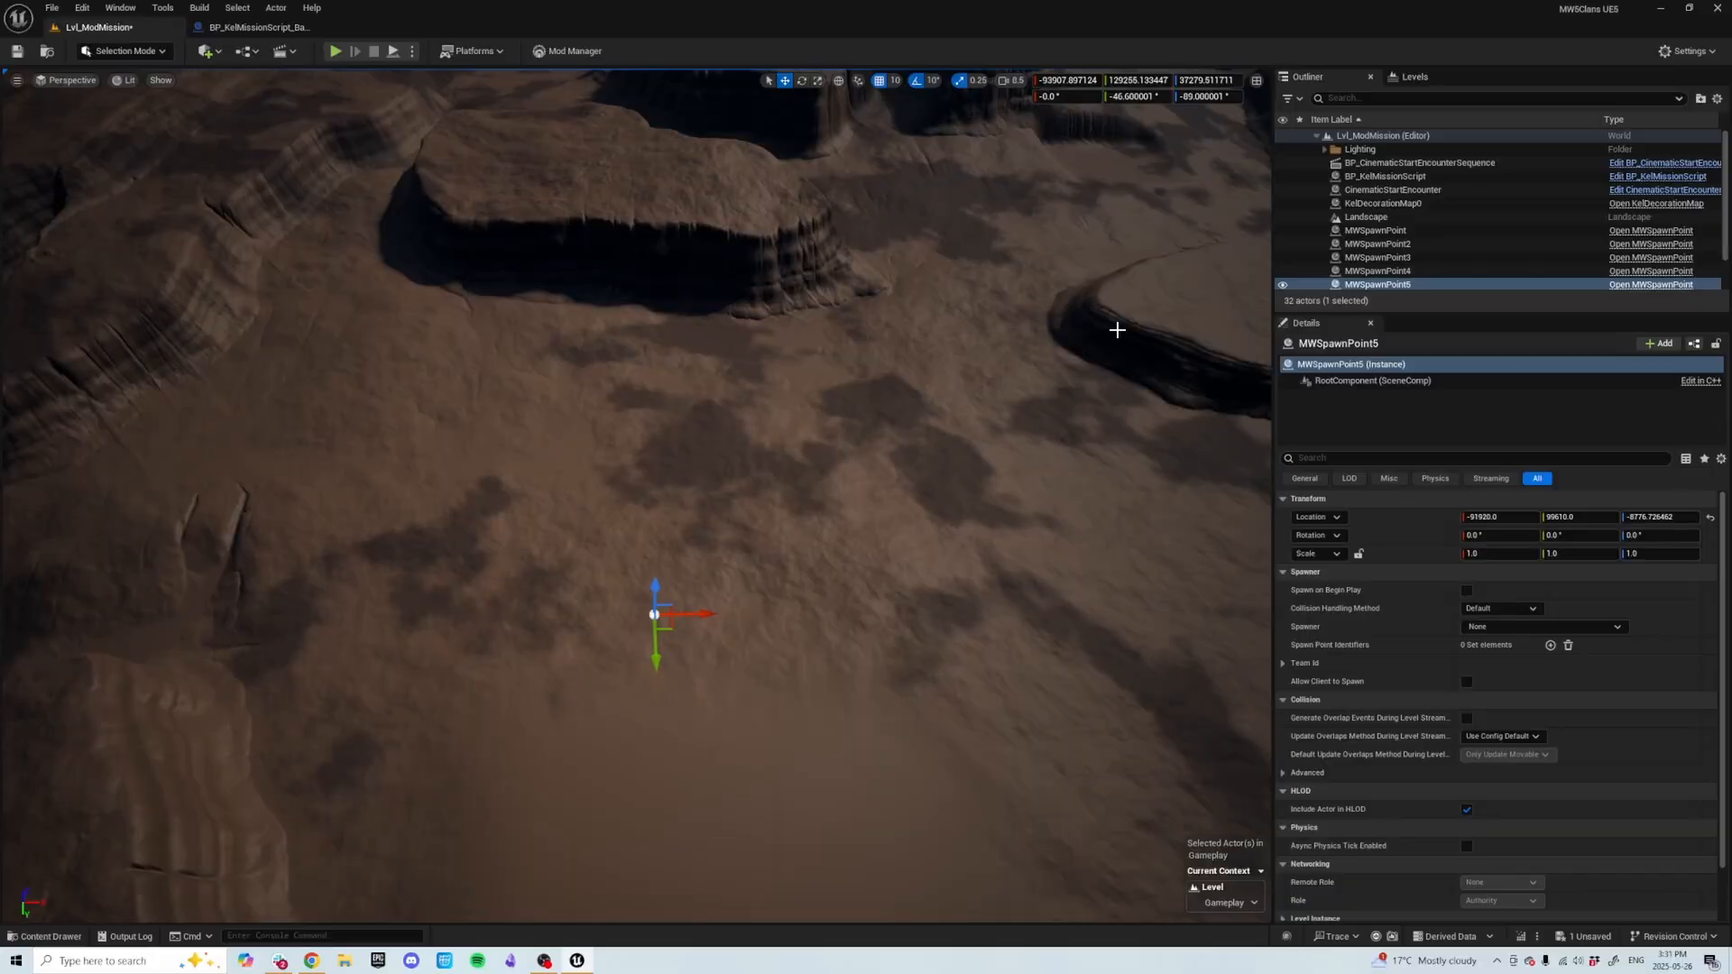
Select the CinematicStartEncounter and add five elements to its Mech Spawners array.
left_click(1390, 190)
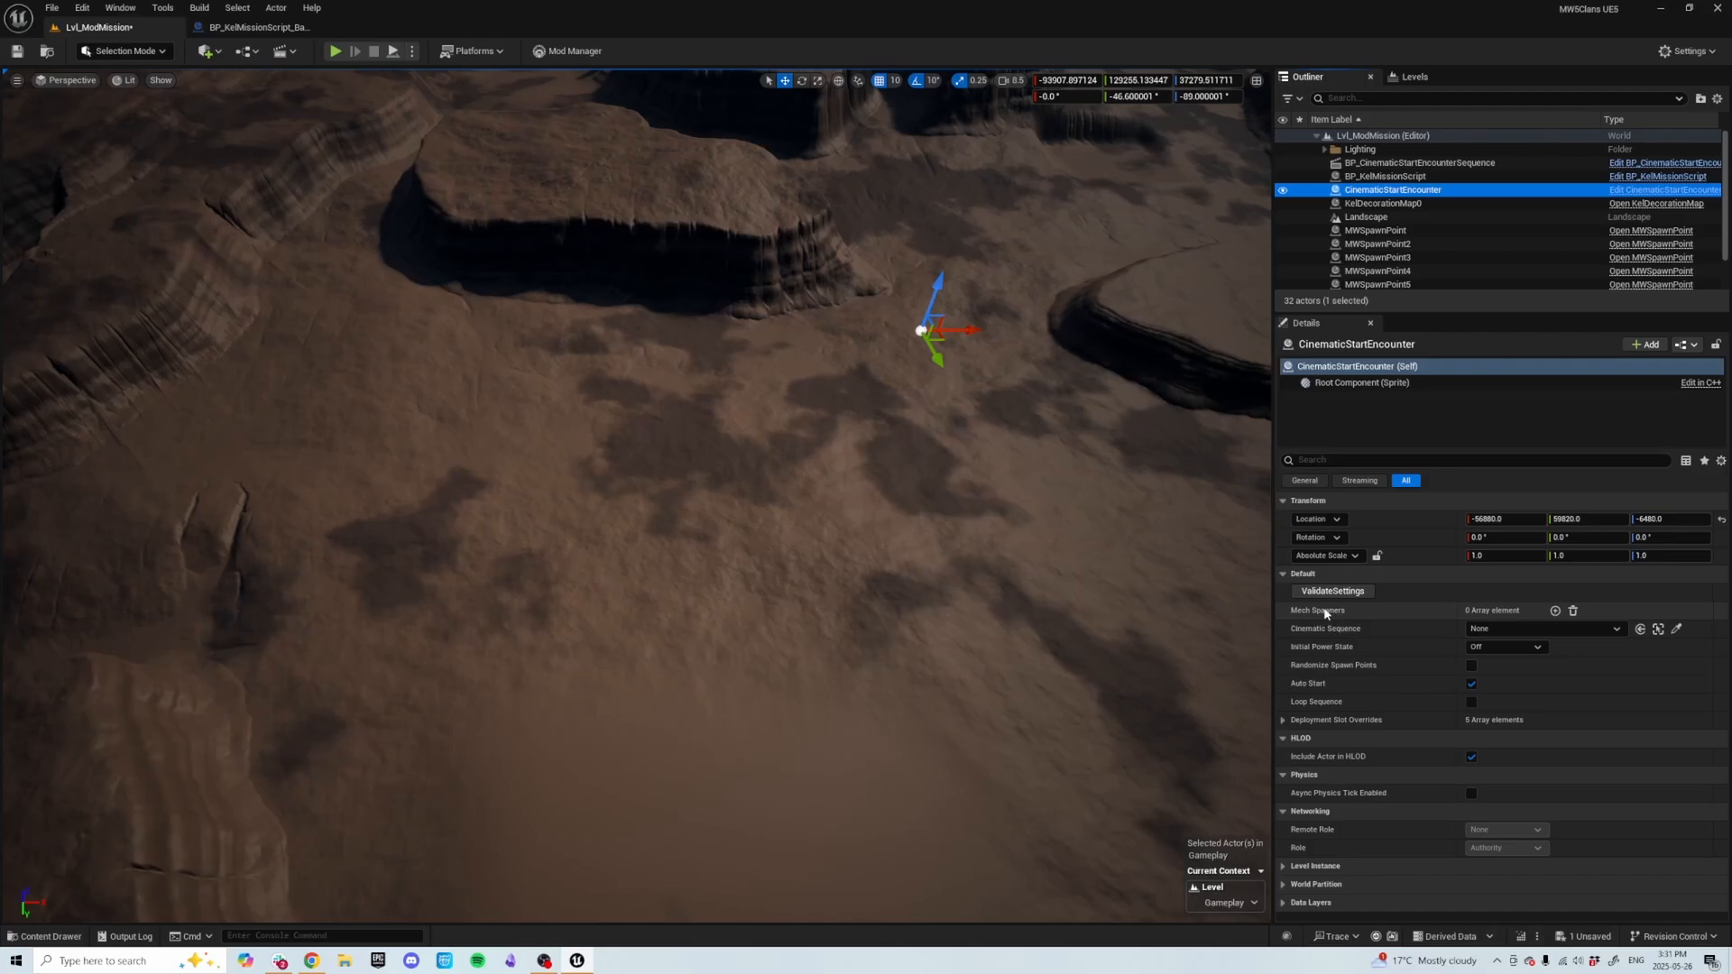
left_click(1555, 613)
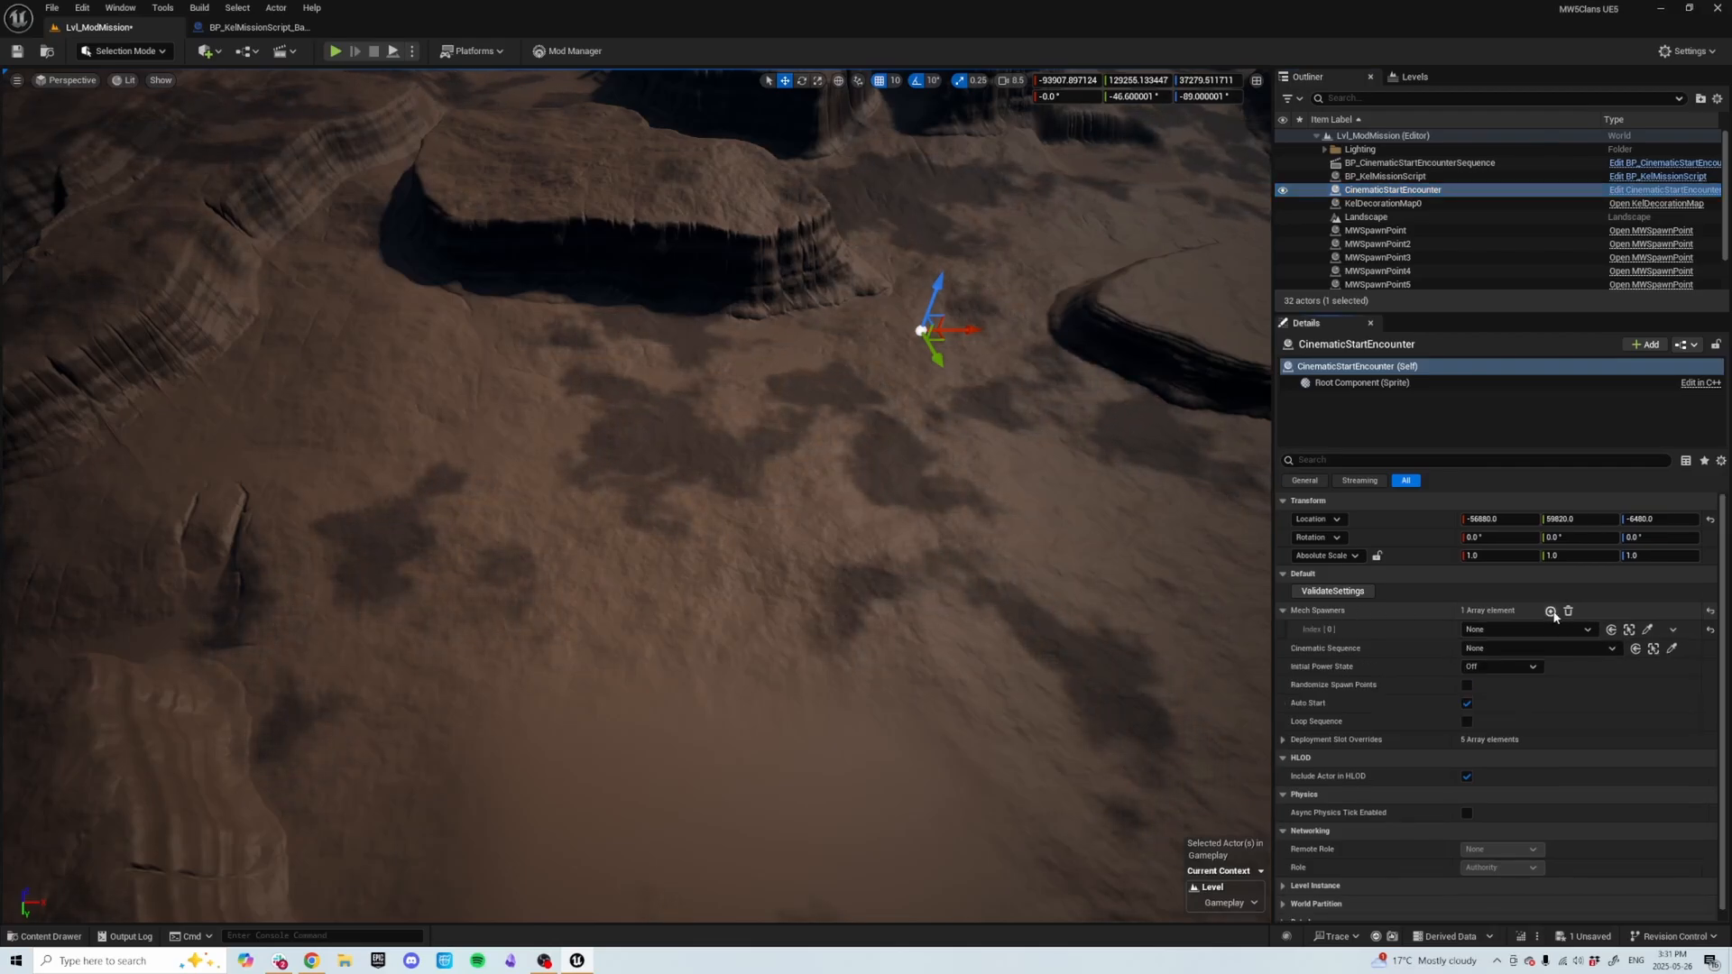
left_click(1551, 612)
left_click(1551, 612)
left_click(1551, 612)
left_click(1551, 612)
Assign MWSpawnPoint through MWSpawnPoint5 to the five Mech Spawners and set Cinematic Sequence to BP_CinematicStartEncounterSequence.
left_click(1566, 630)
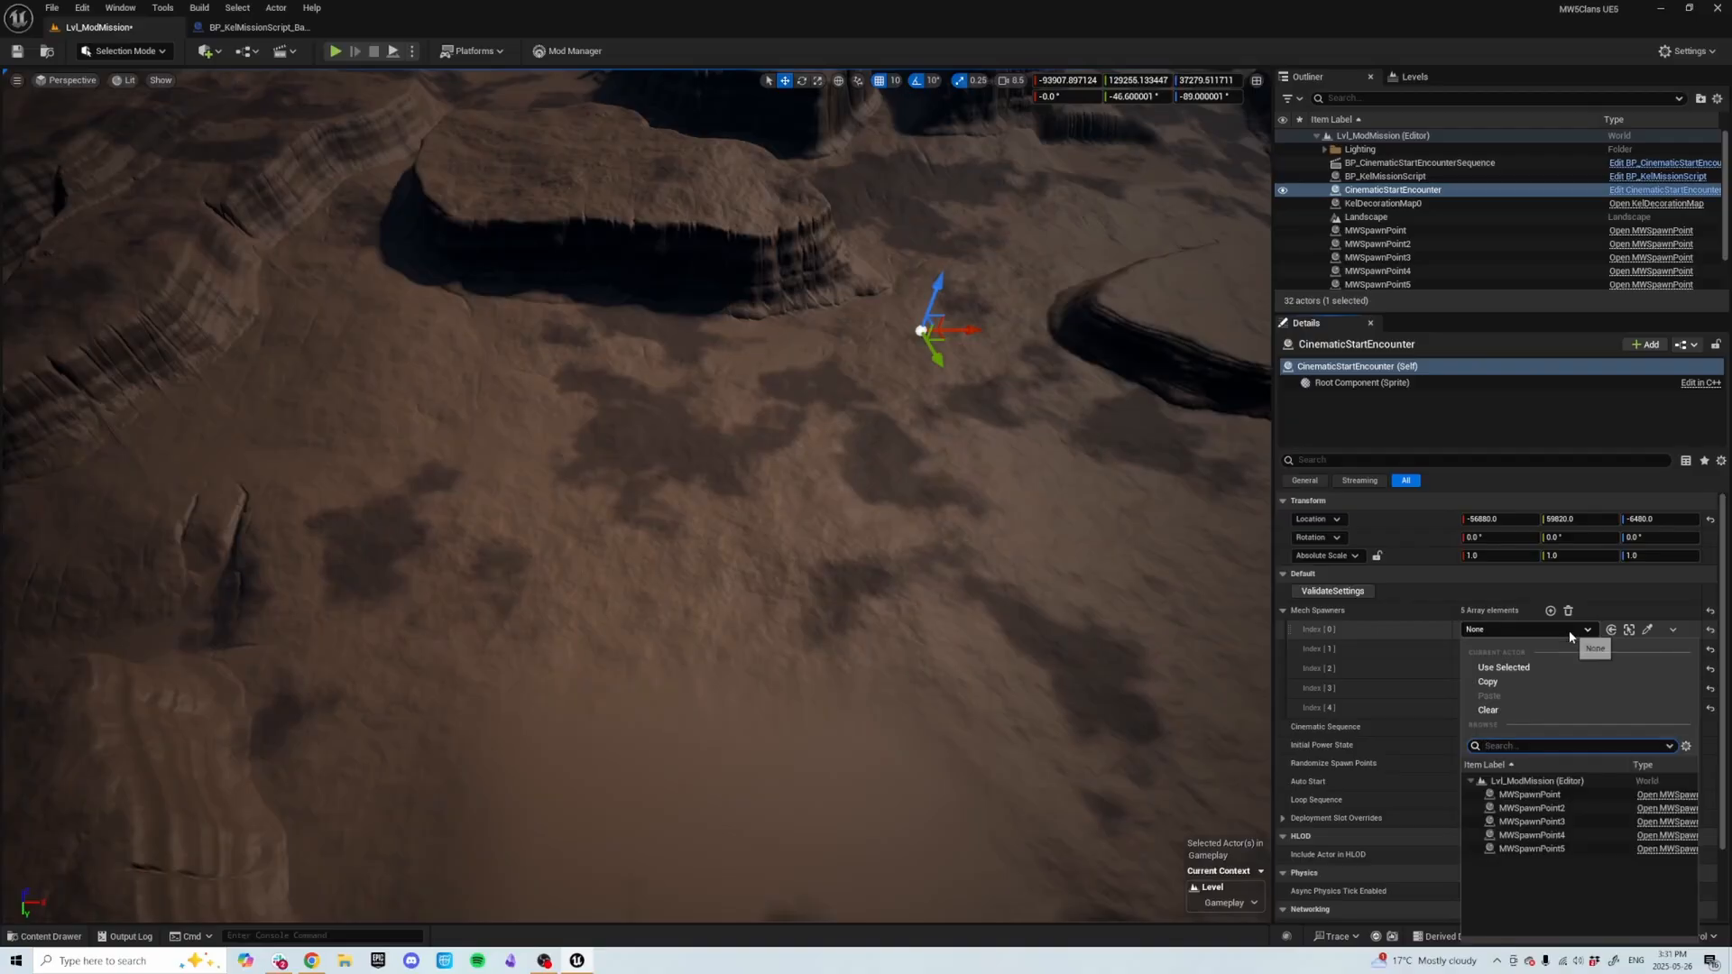
left_click(1557, 795)
left_click(1534, 649)
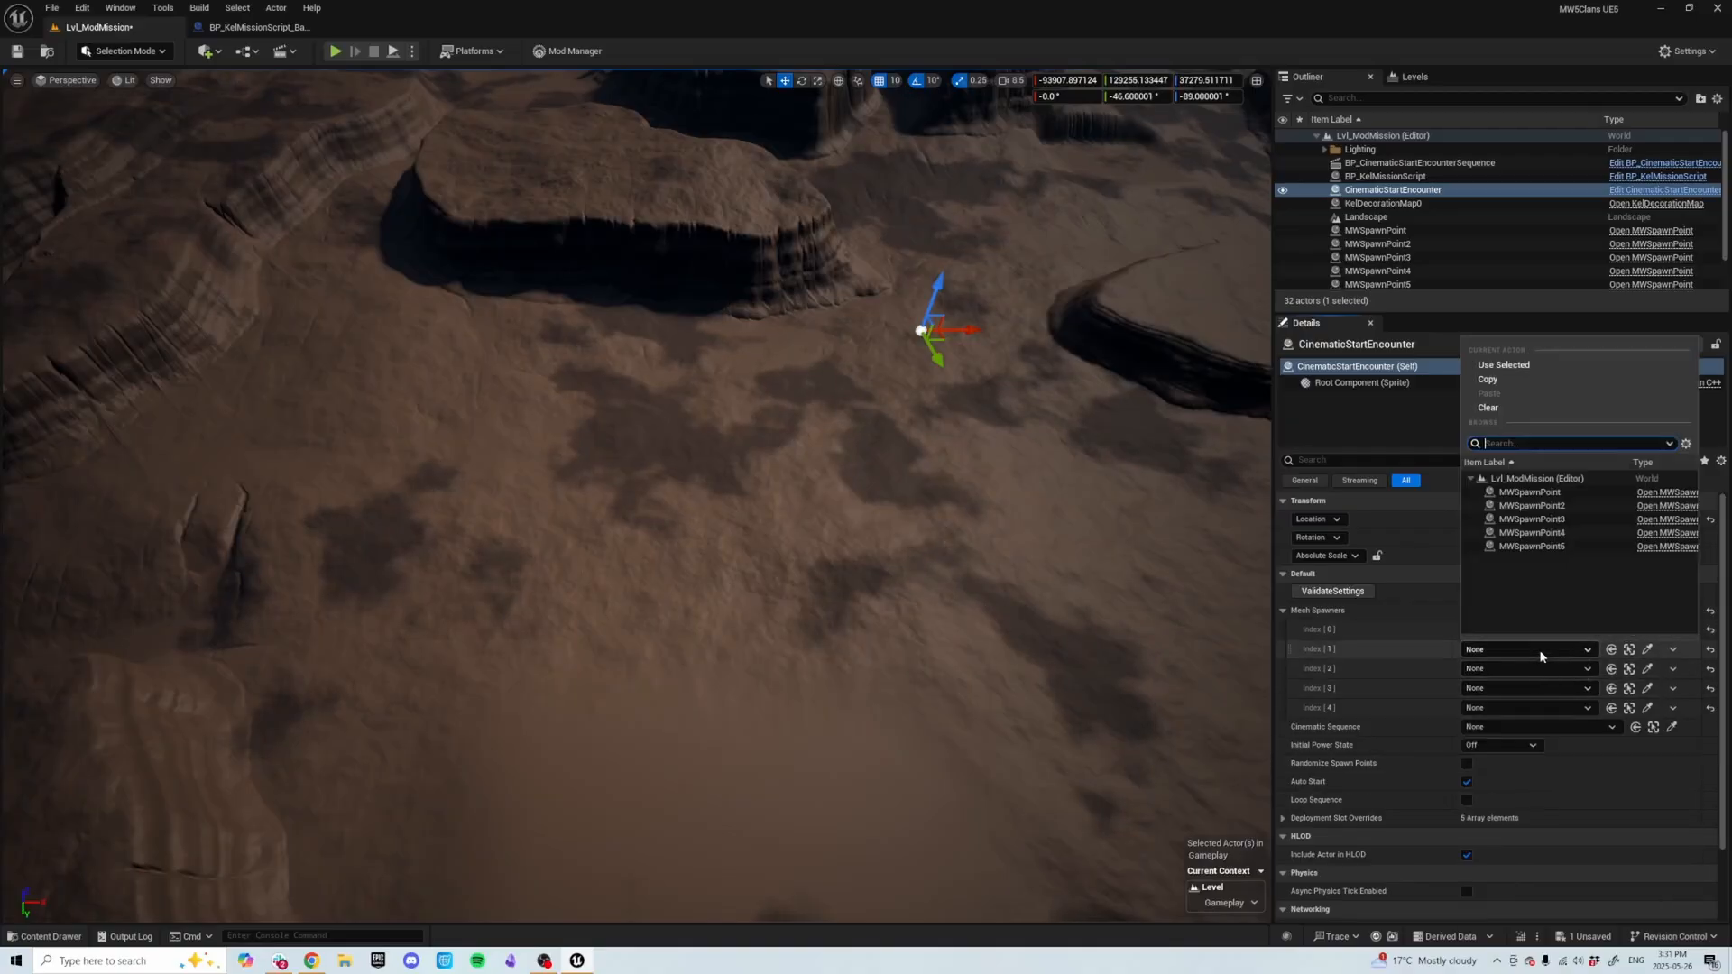
left_click(1588, 504)
left_click(1545, 670)
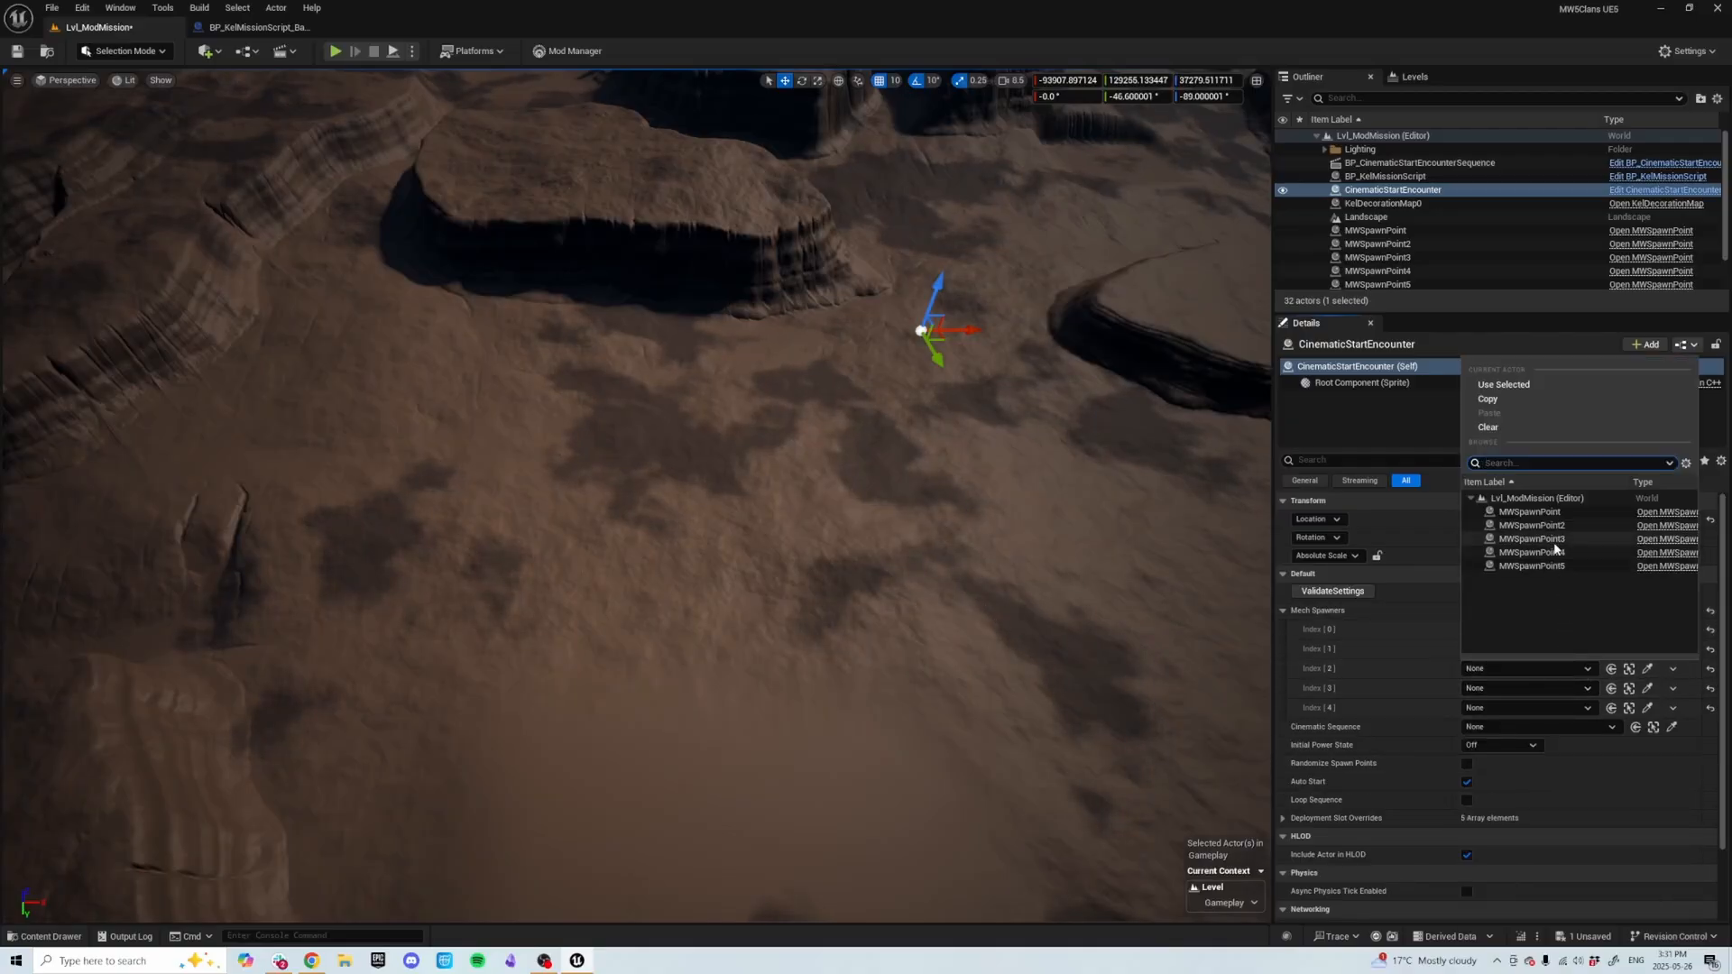
left_click(1534, 539)
left_click(1550, 687)
left_click(1567, 572)
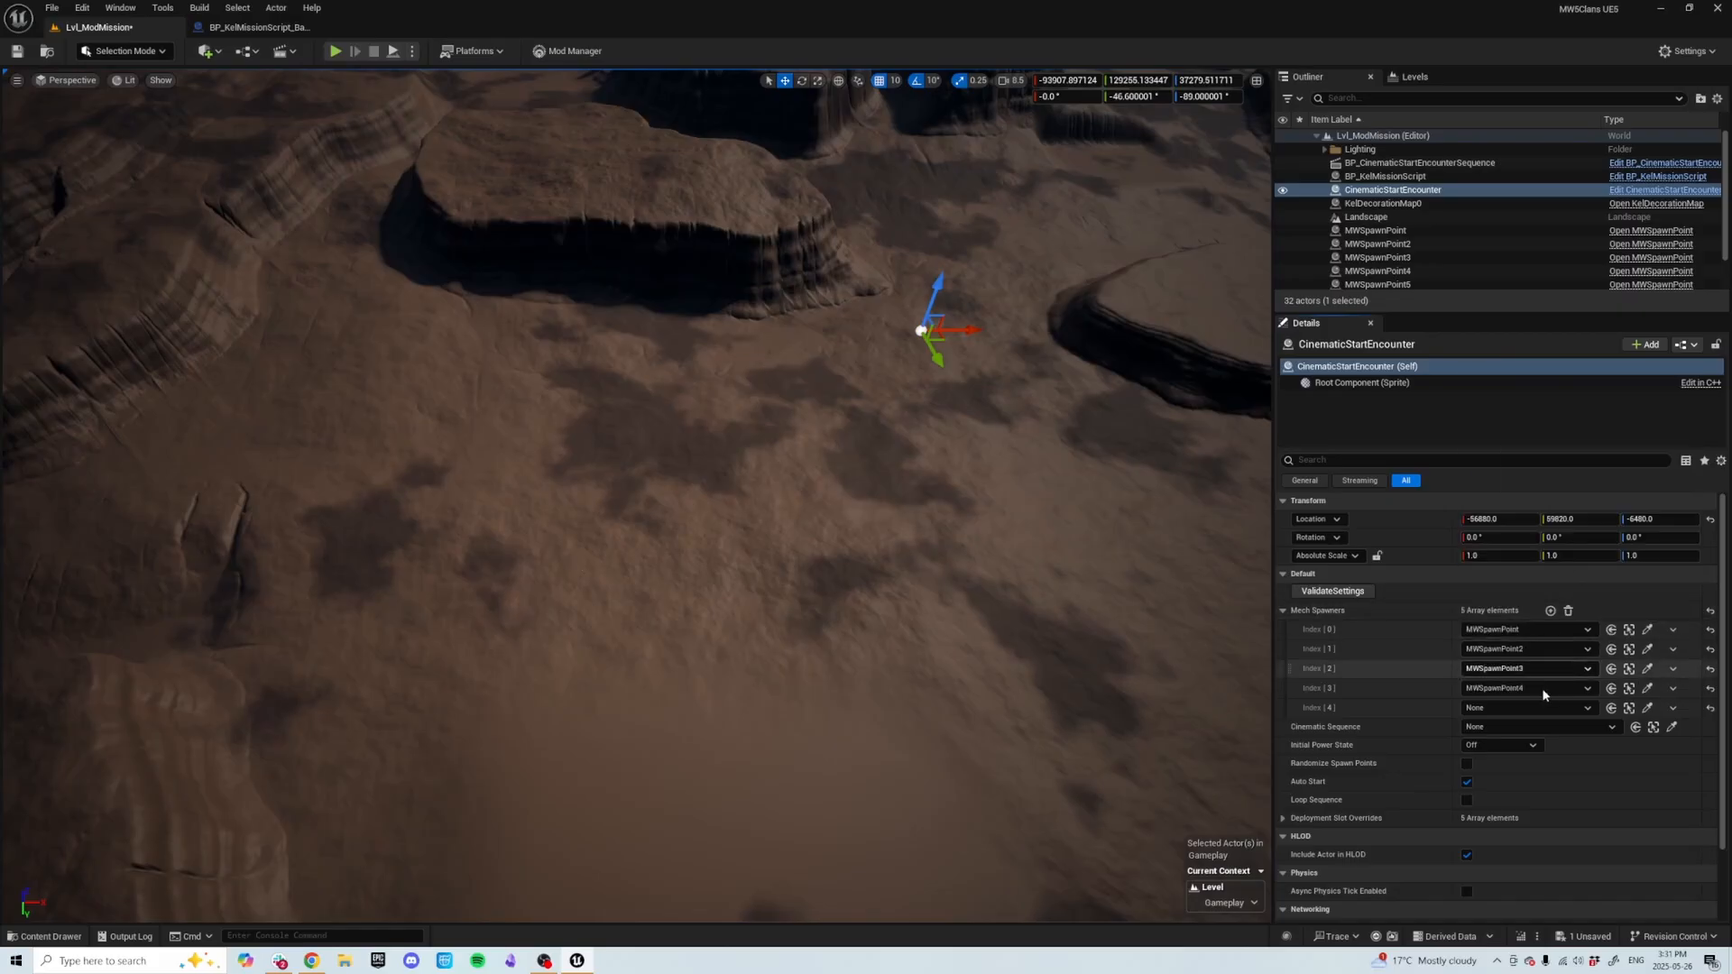
left_click(1539, 707)
left_click(1535, 600)
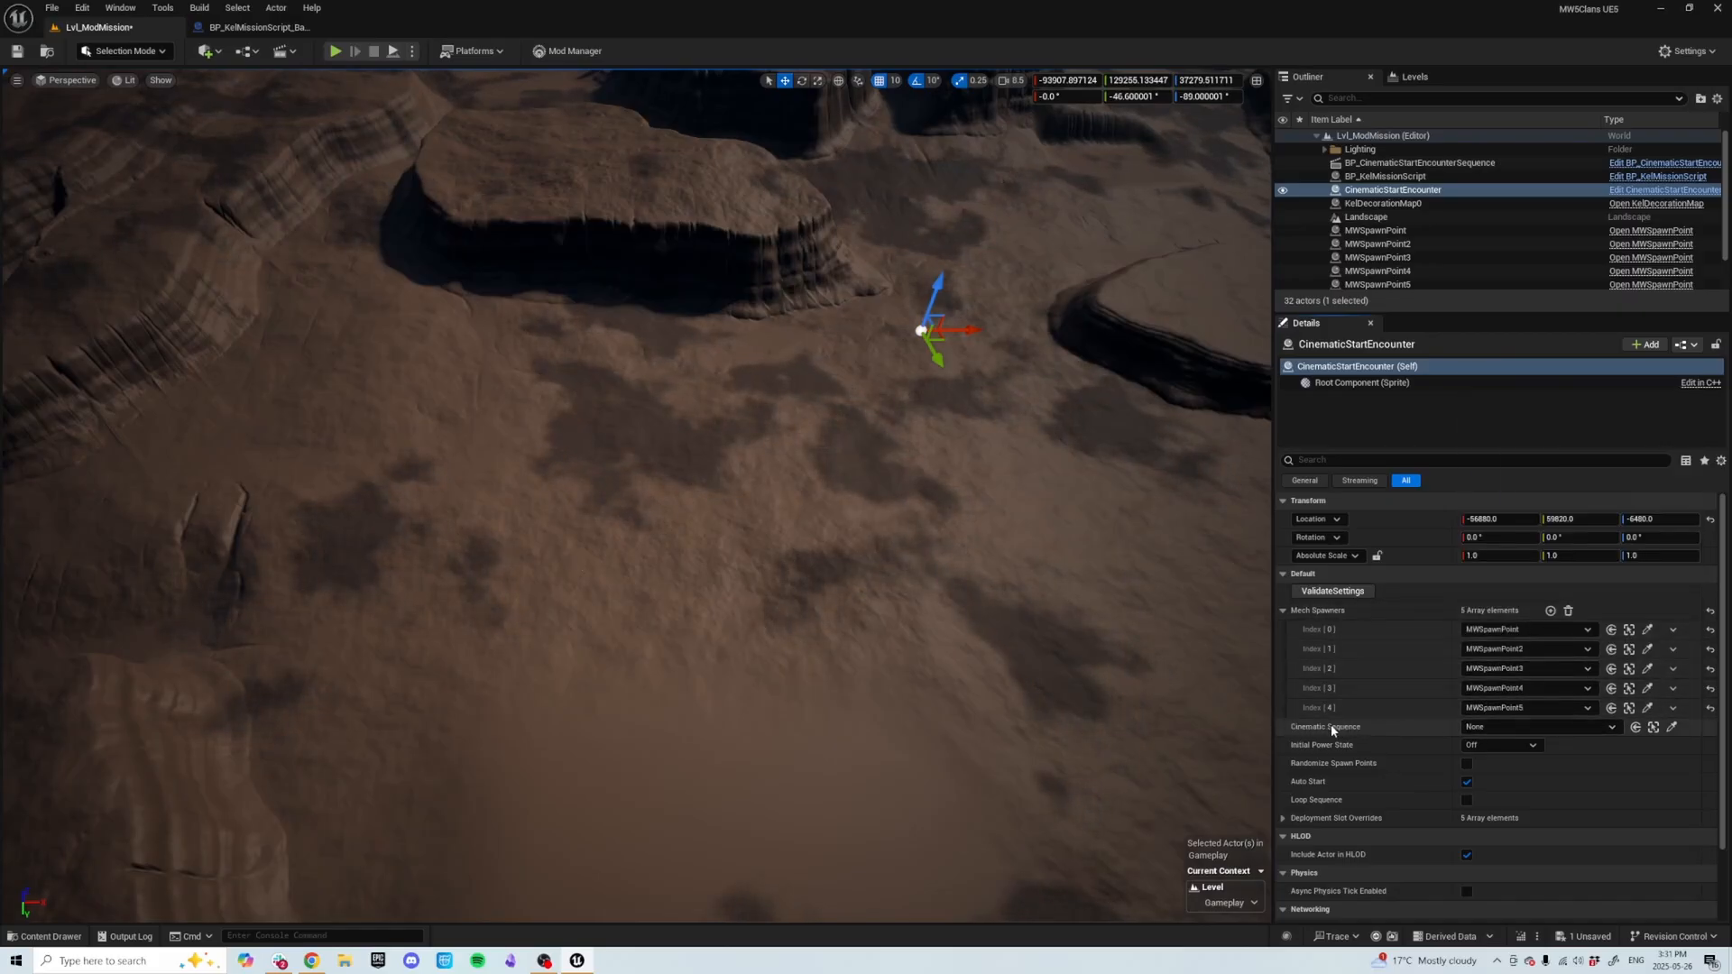
left_click(1473, 727)
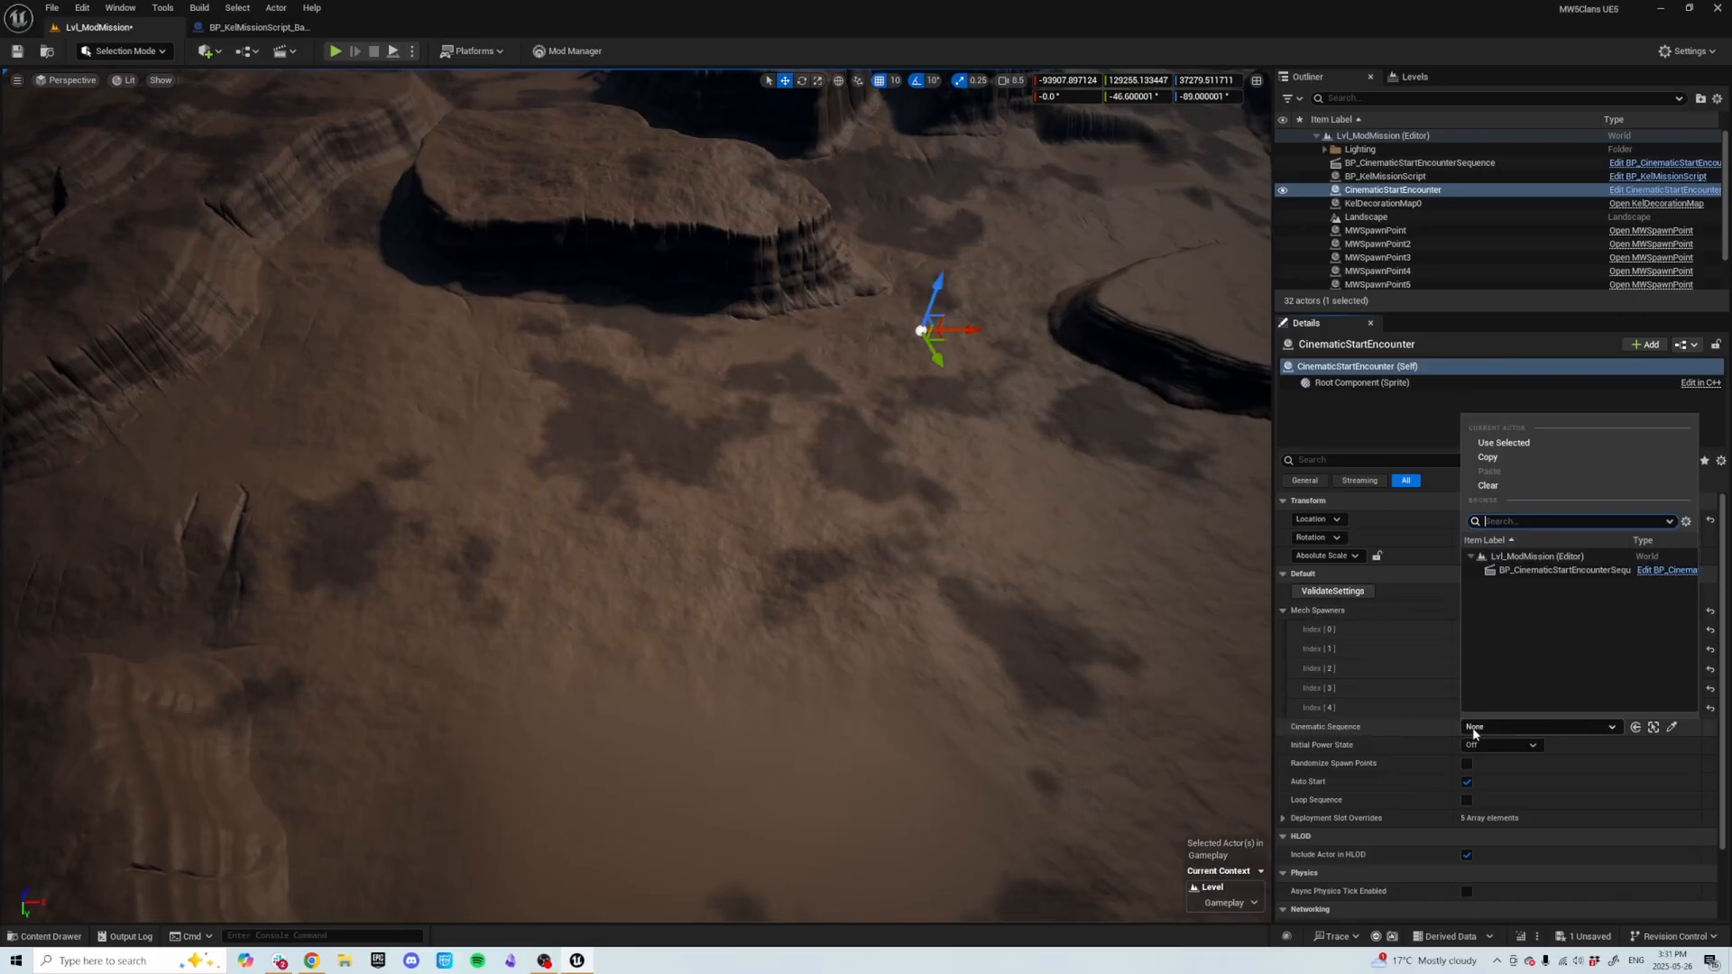
left_click(1535, 572)
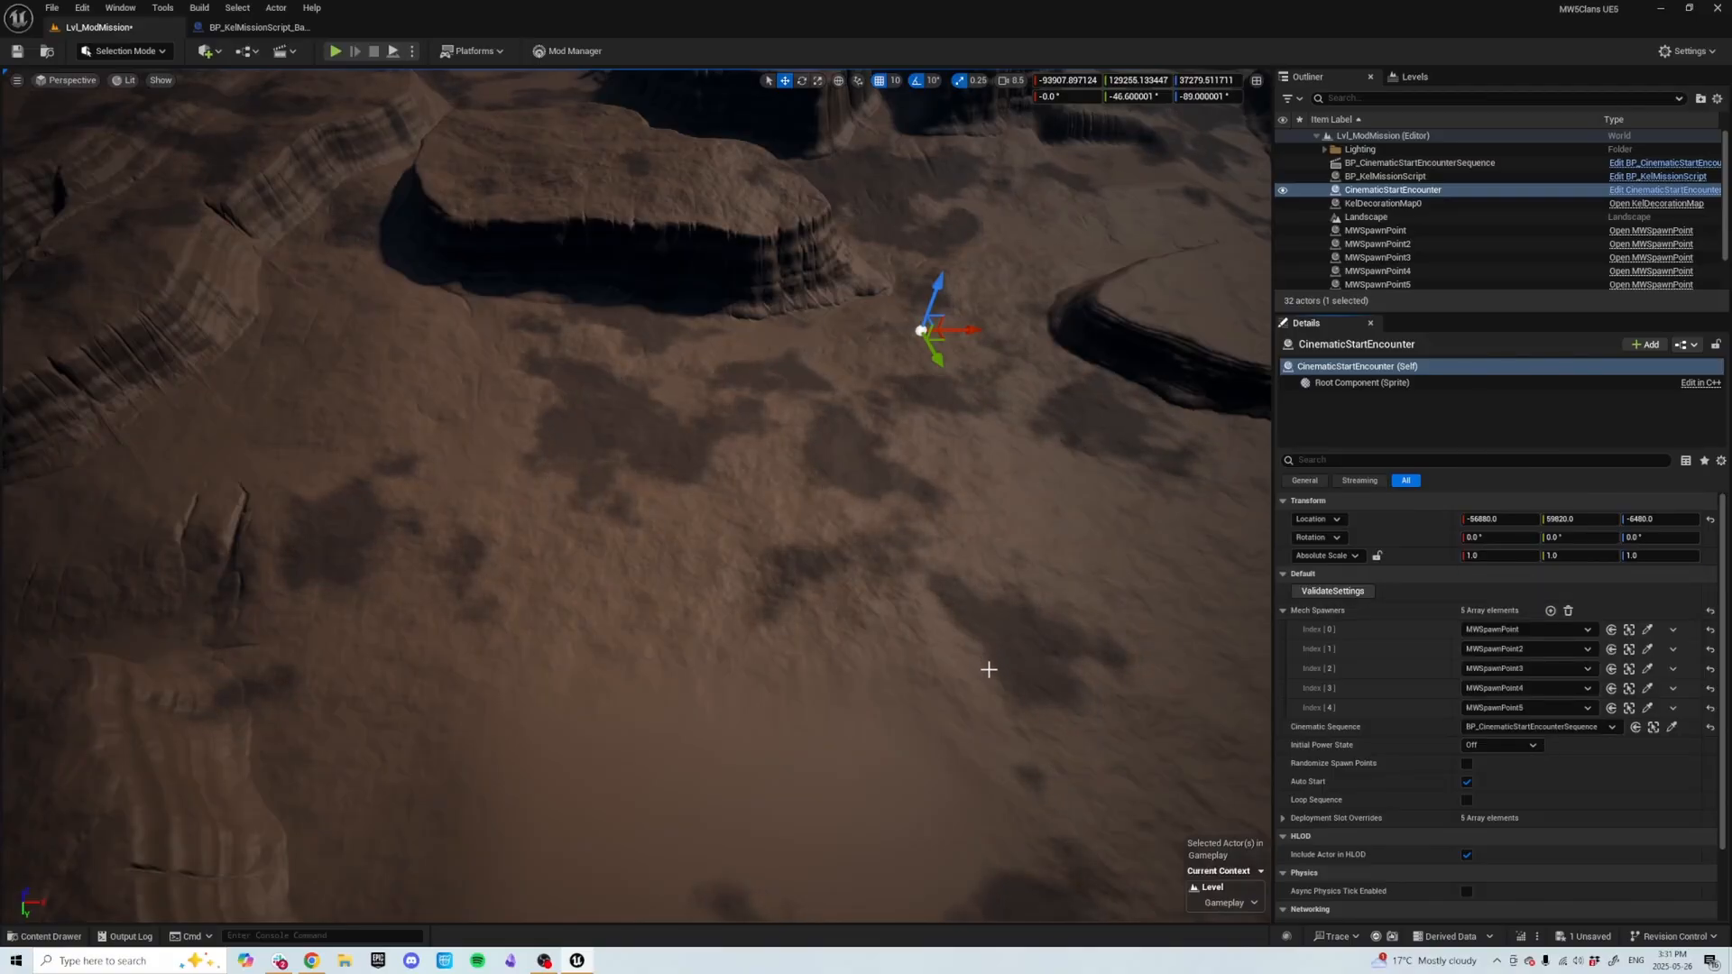
Set the BP_KelMissionScript's Start Encounter to CinematicStartEncounter.
key("s")
right_click_drag(1009, 613, 1051, 614)
key("a")
key("w")
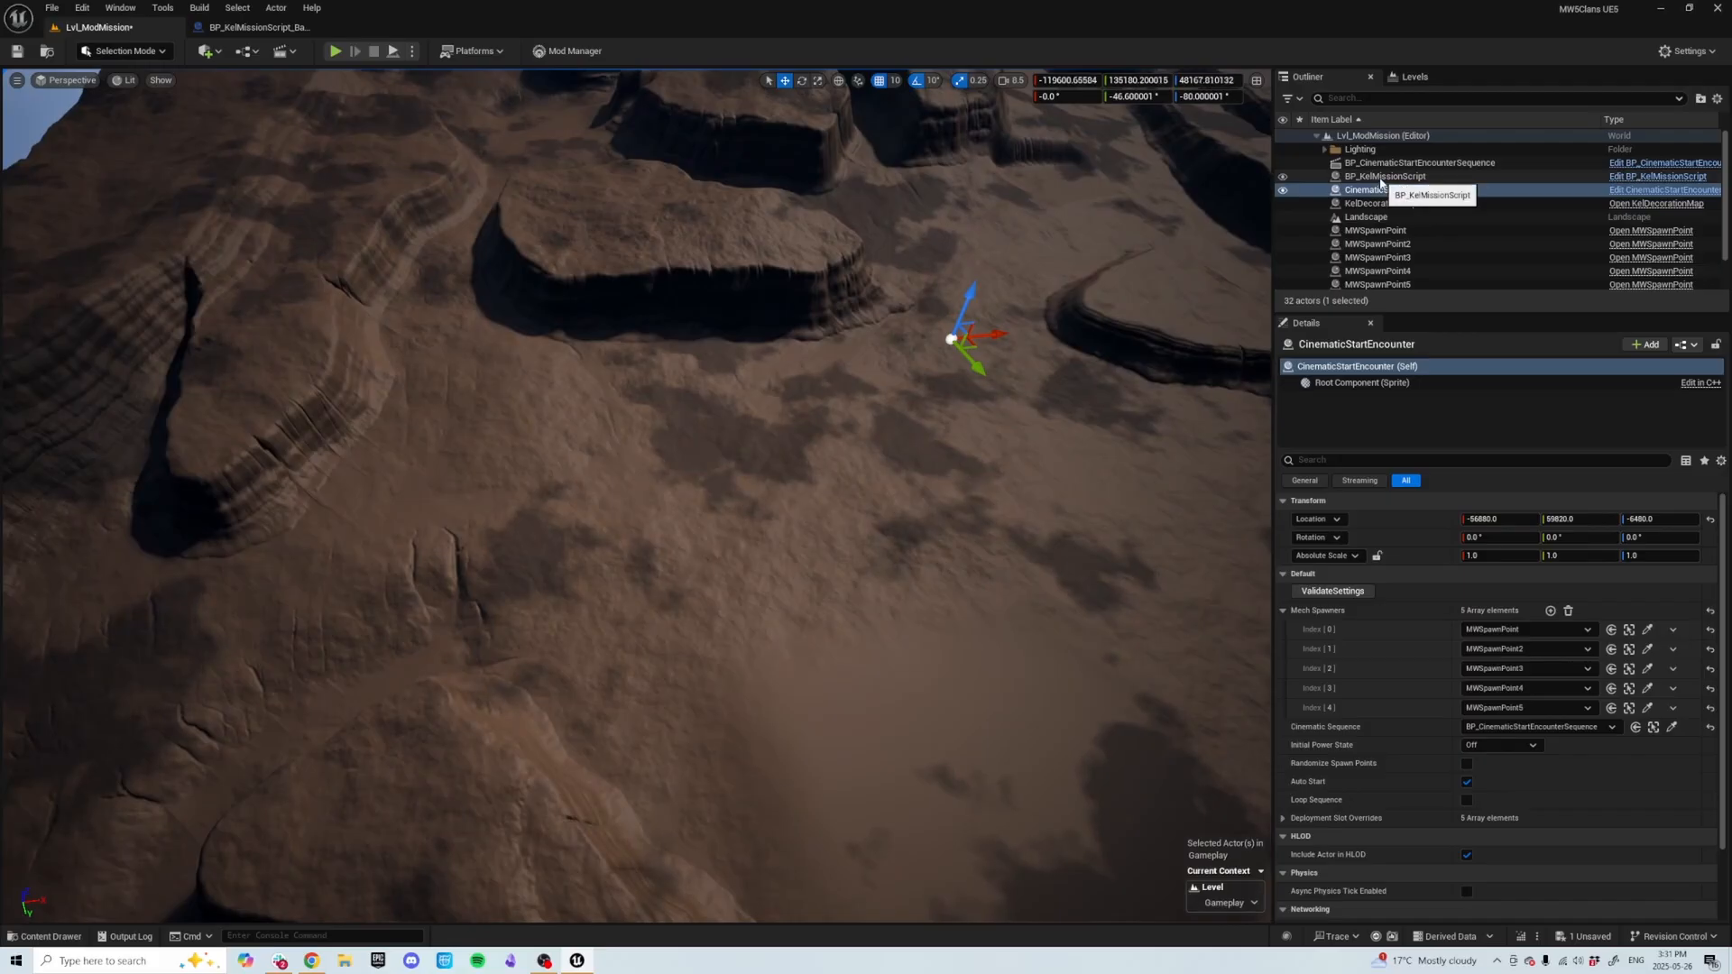
left_click(1380, 177)
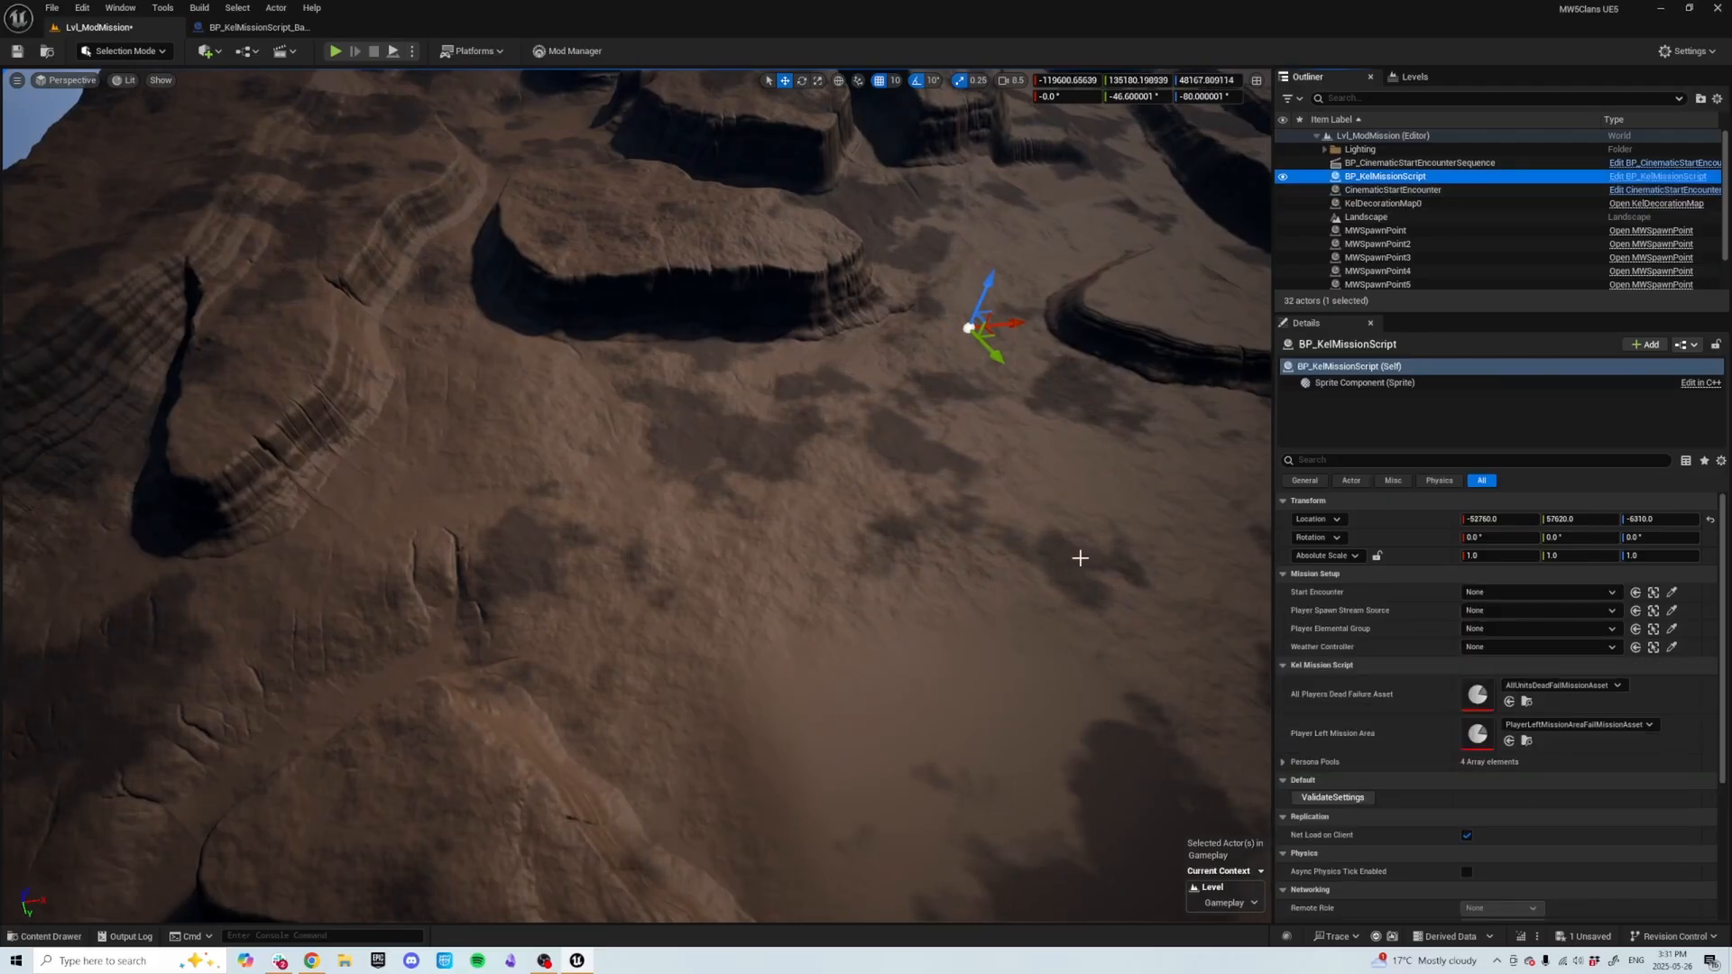
right_click_drag(1098, 628, 1085, 586)
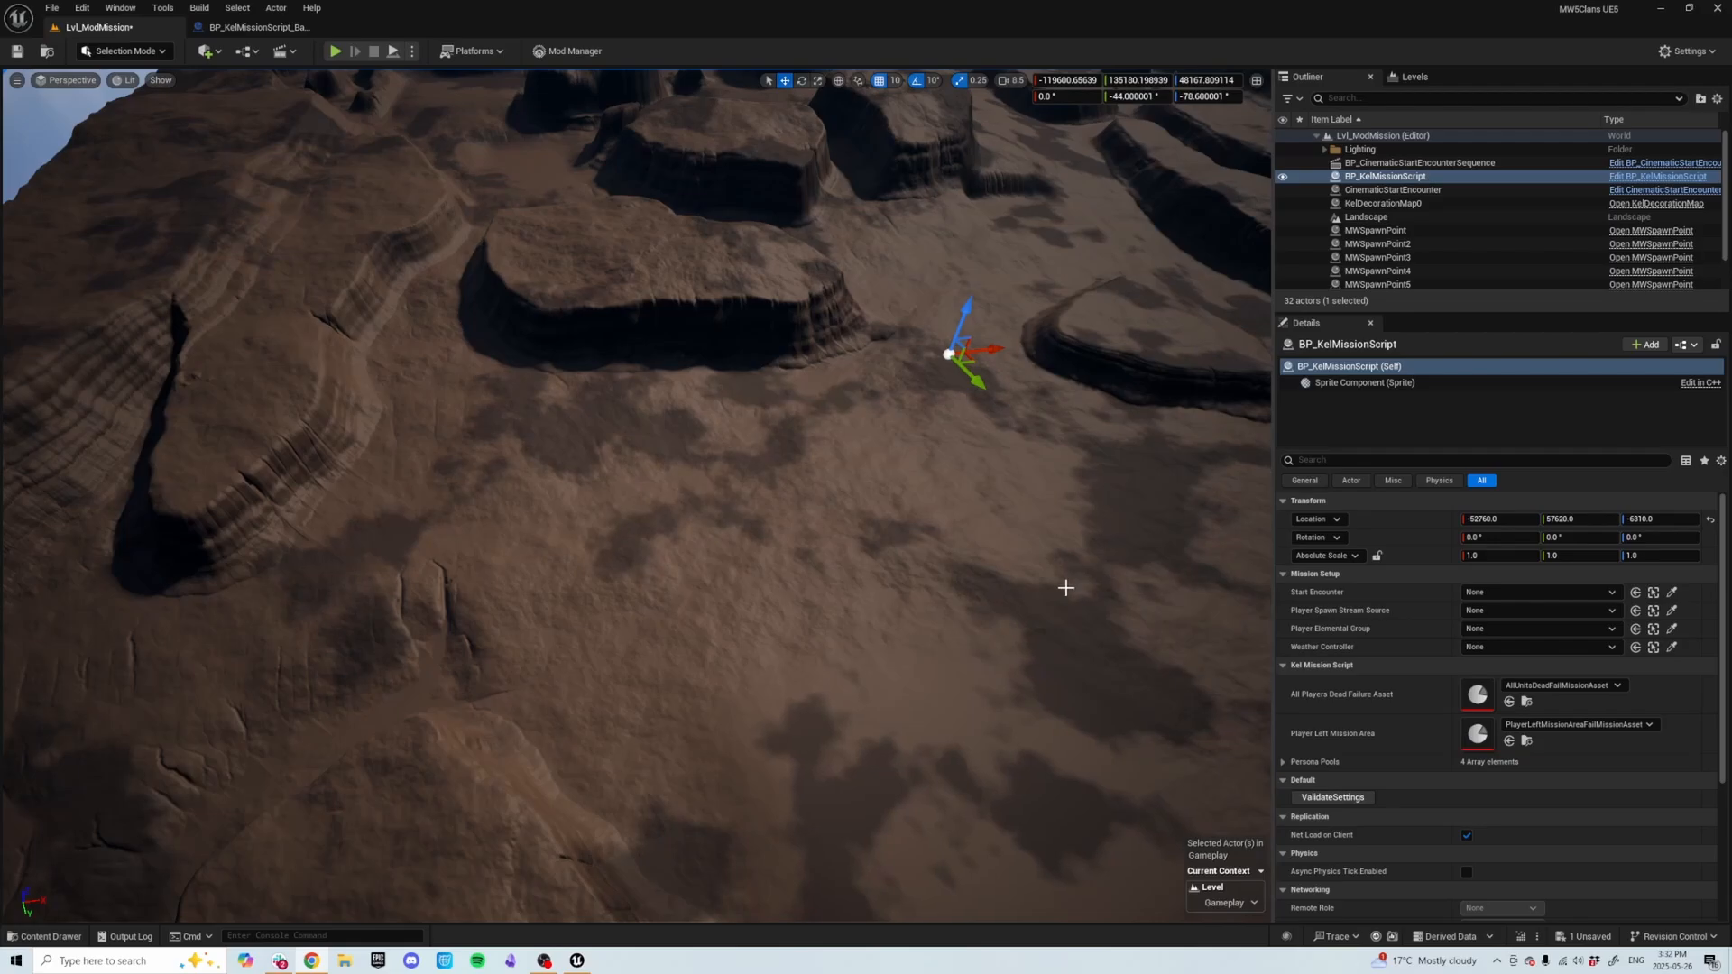
left_click(1612, 595)
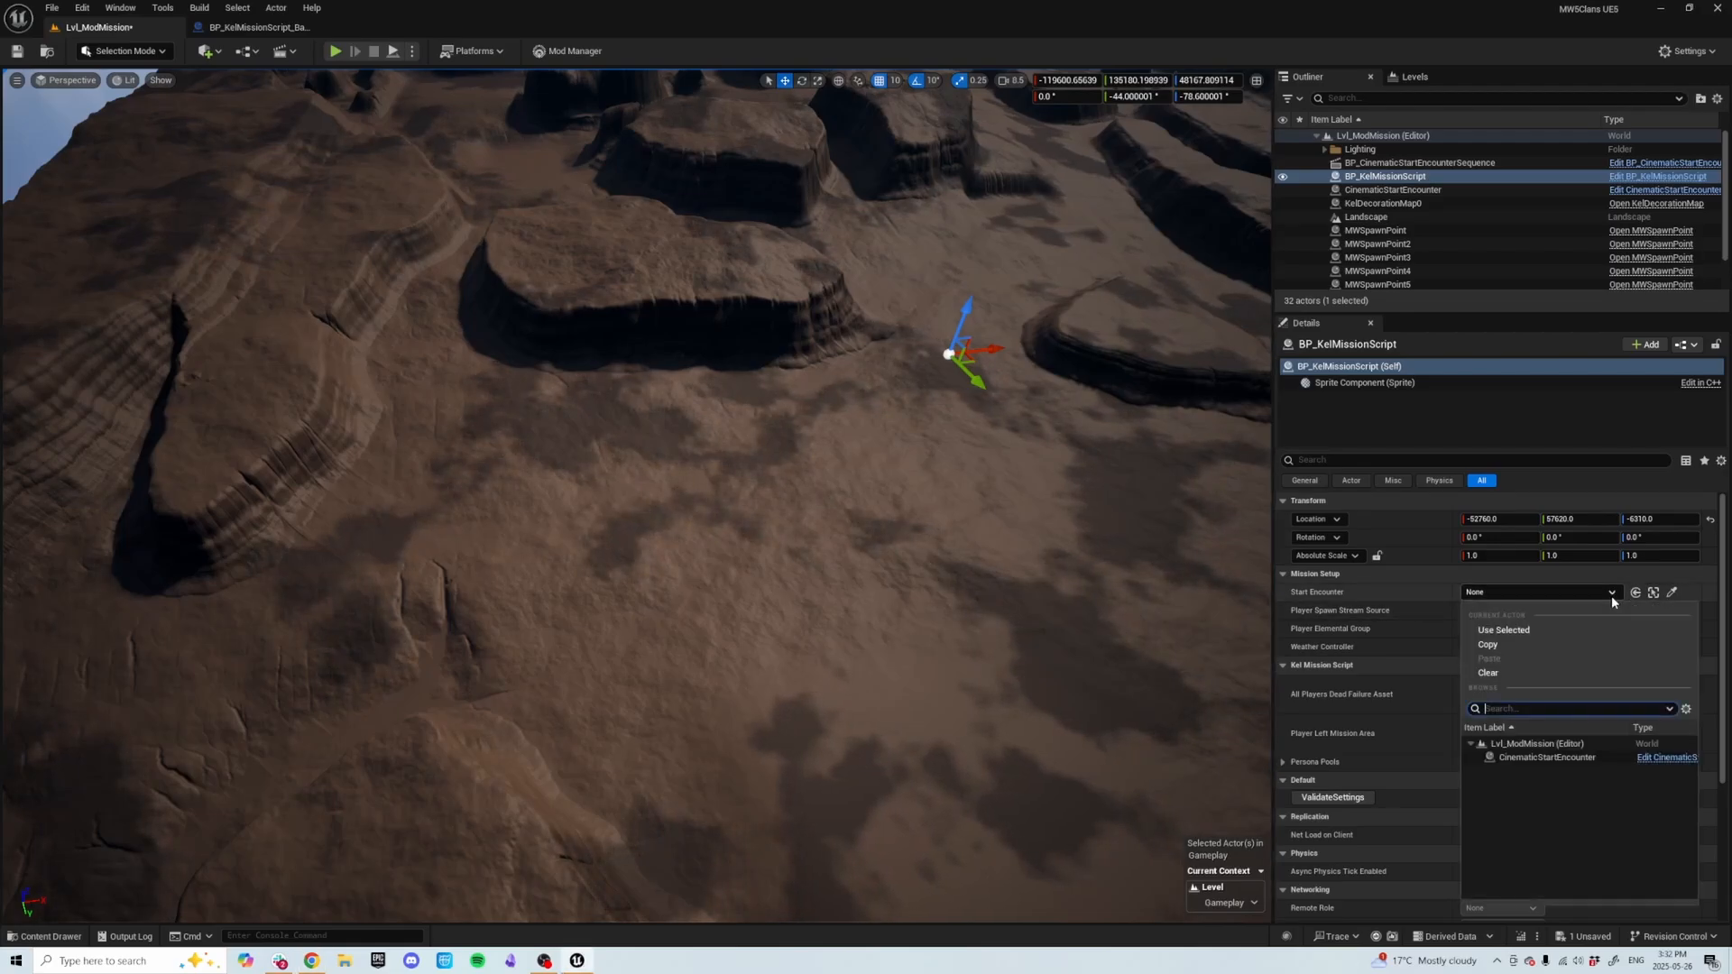
left_click(1572, 760)
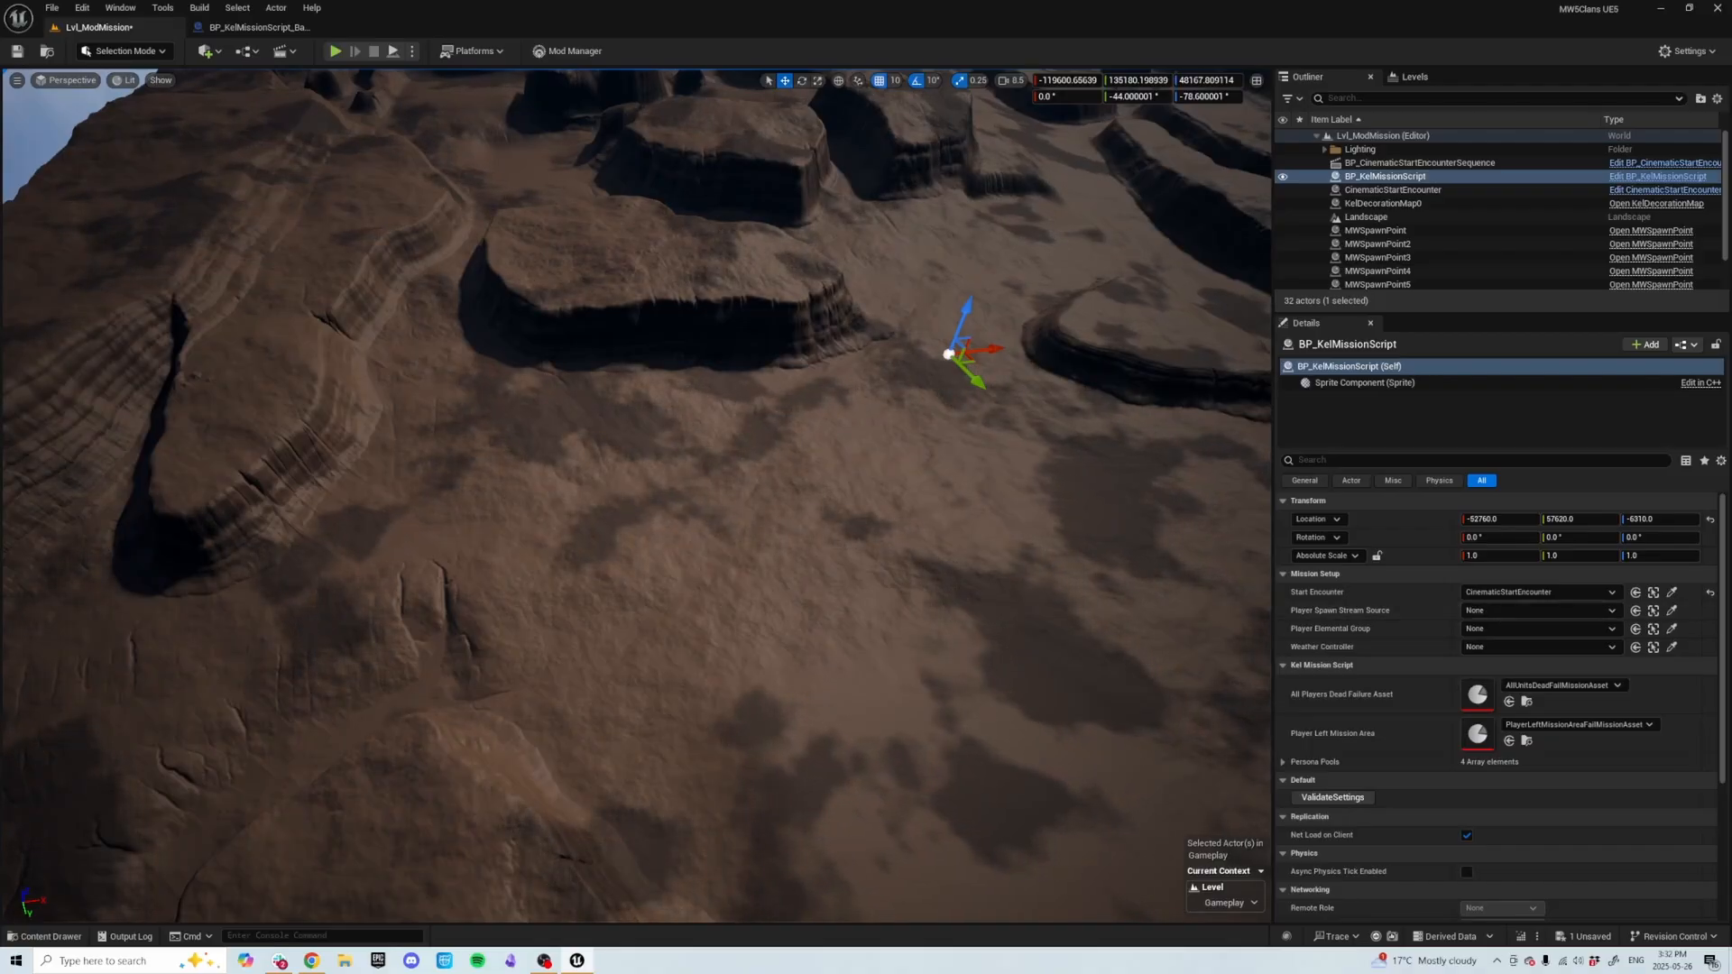
Create a Level Sequence named LS_ModMissionIntro in the Example_Map_Content LevelSequences folder and save it.
right_click_drag(981, 601, 1005, 589)
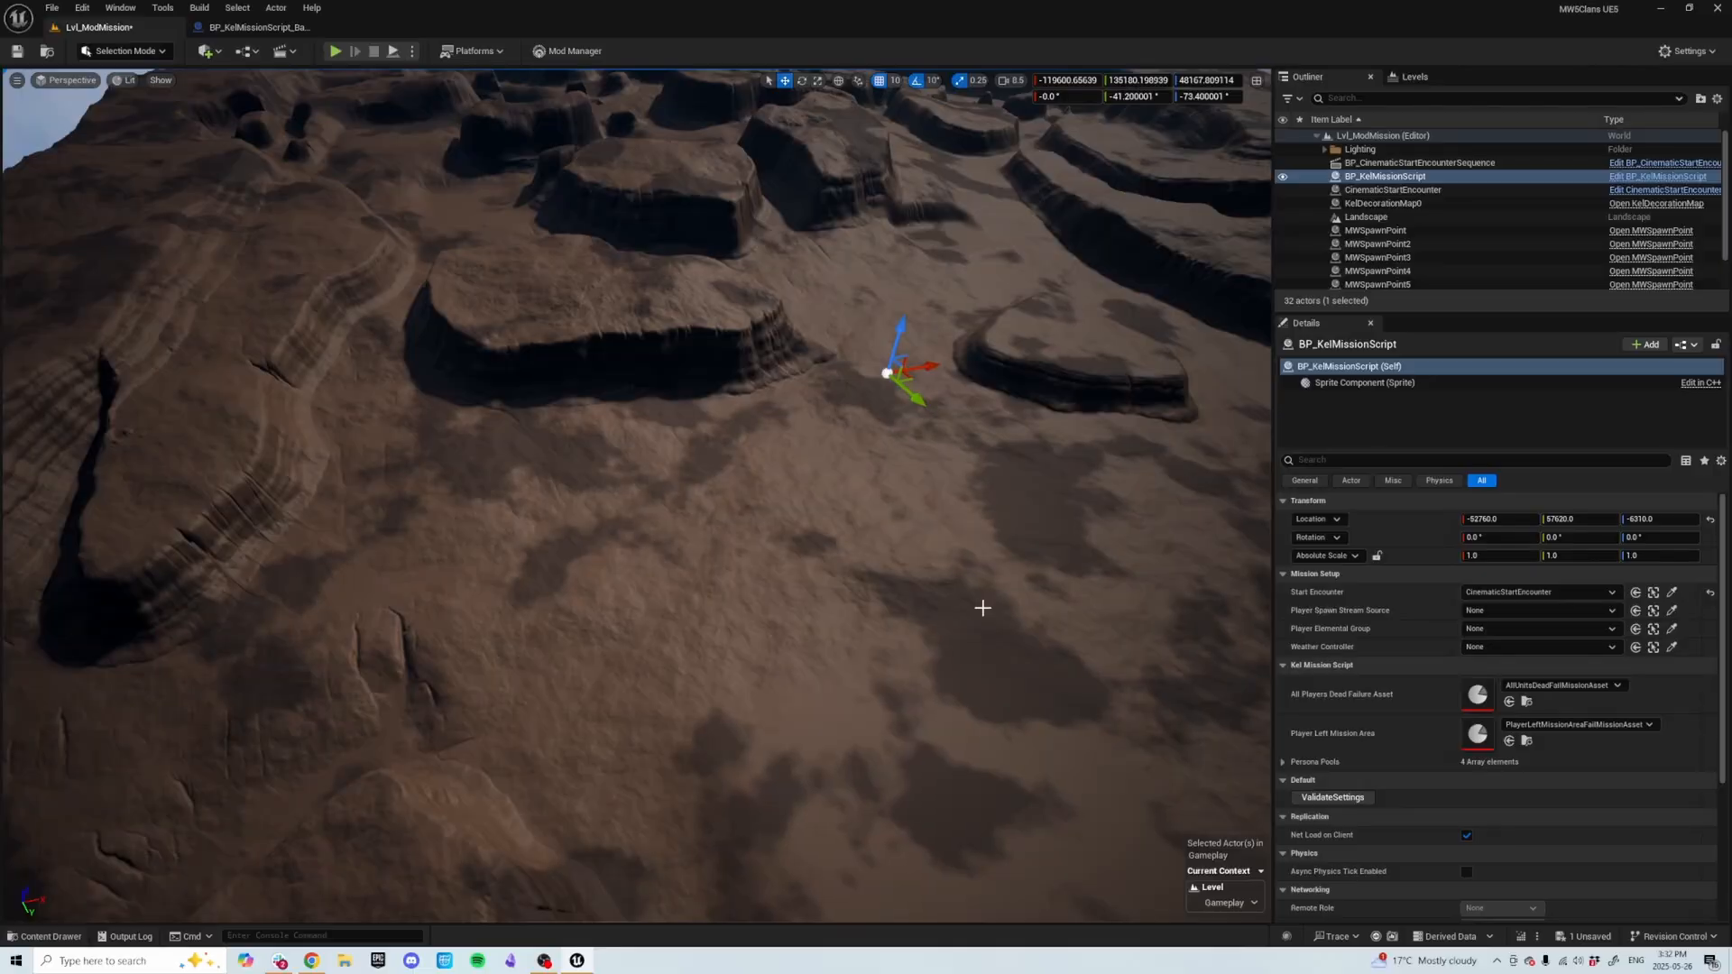
key("ctrl+b")
left_click(409, 578)
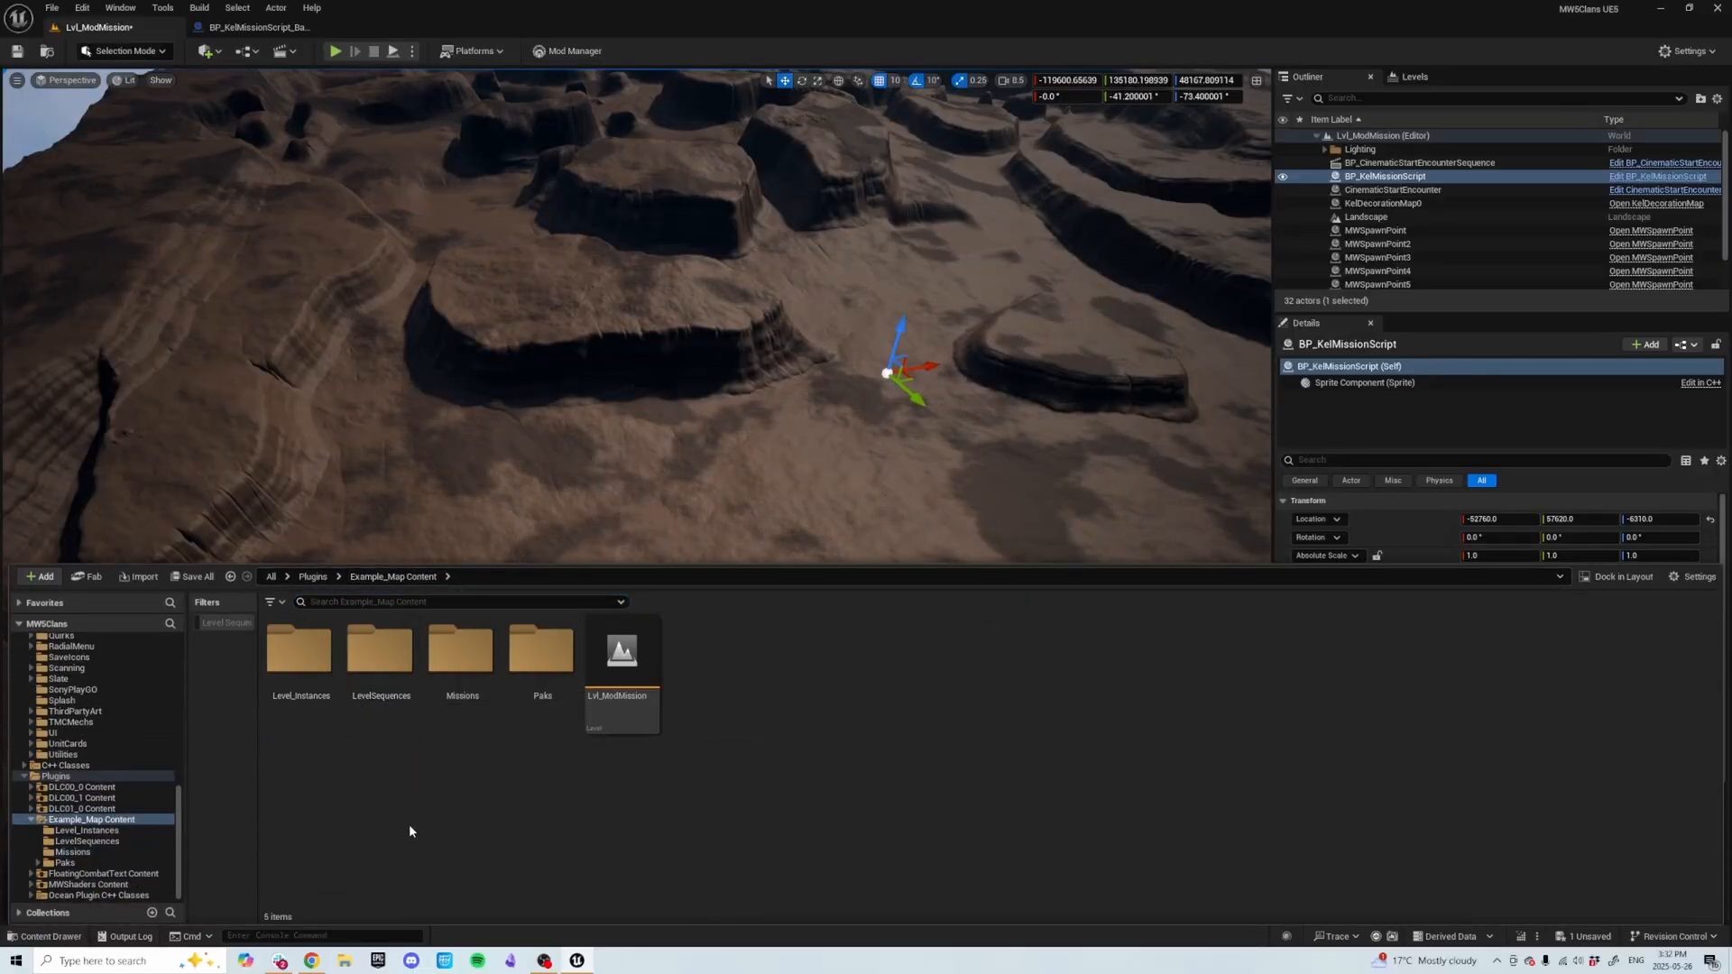
double_click(400, 690)
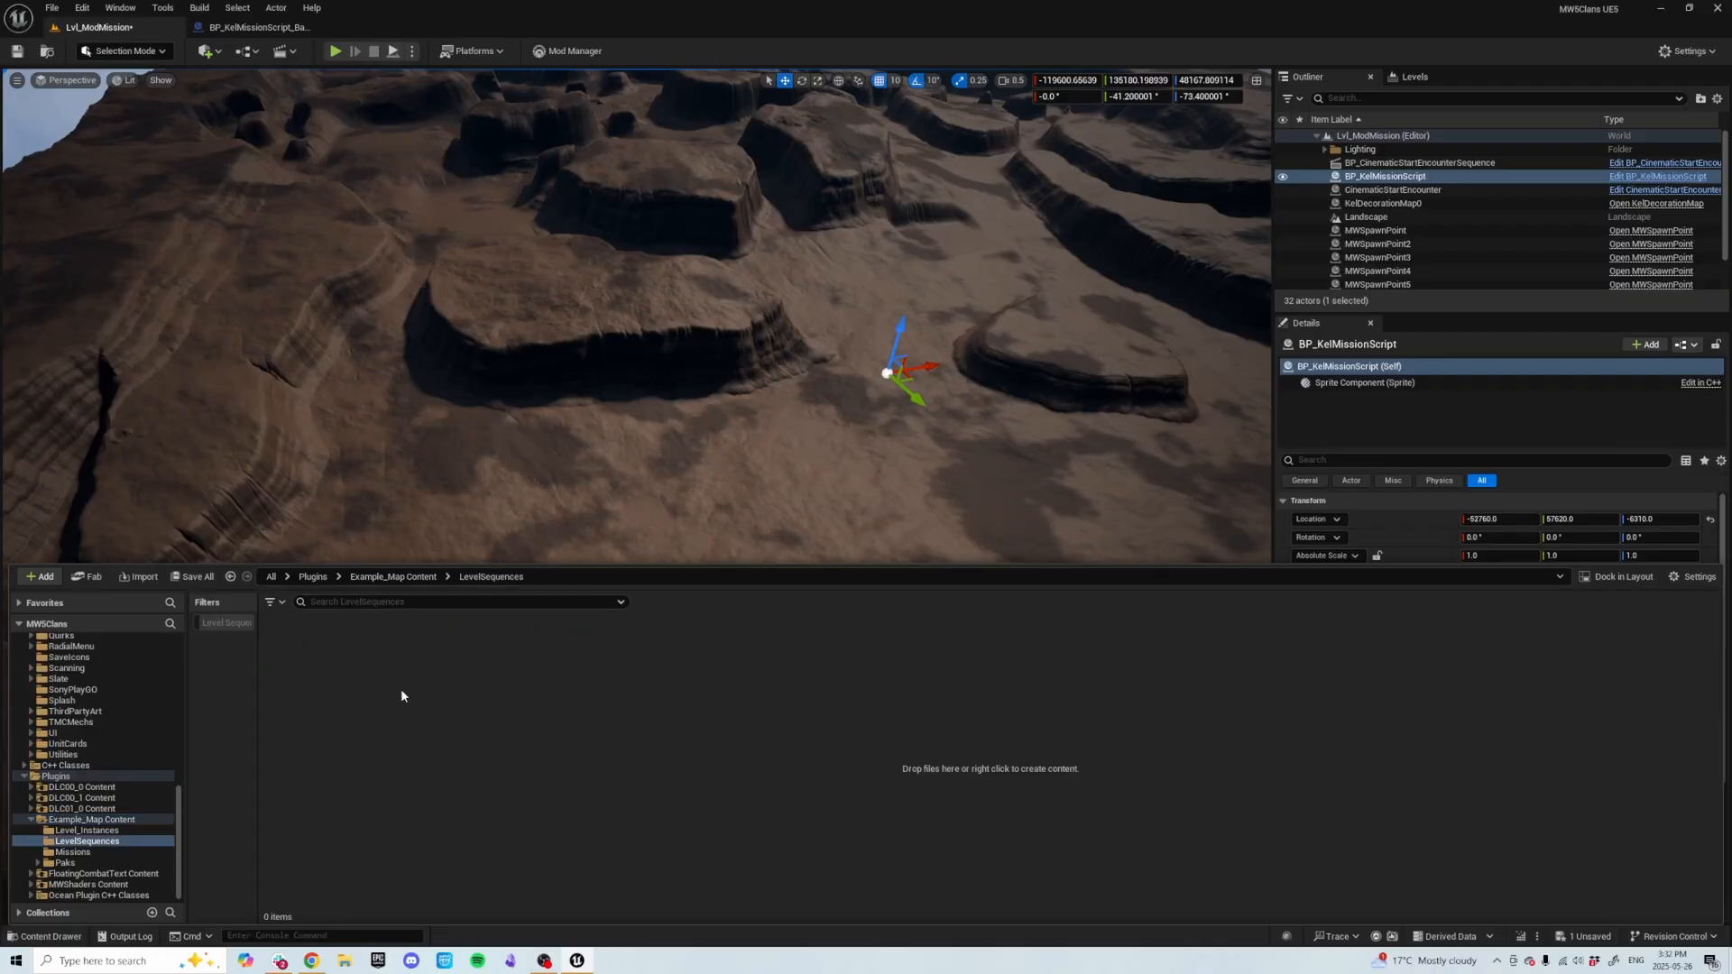
right_click(388, 746)
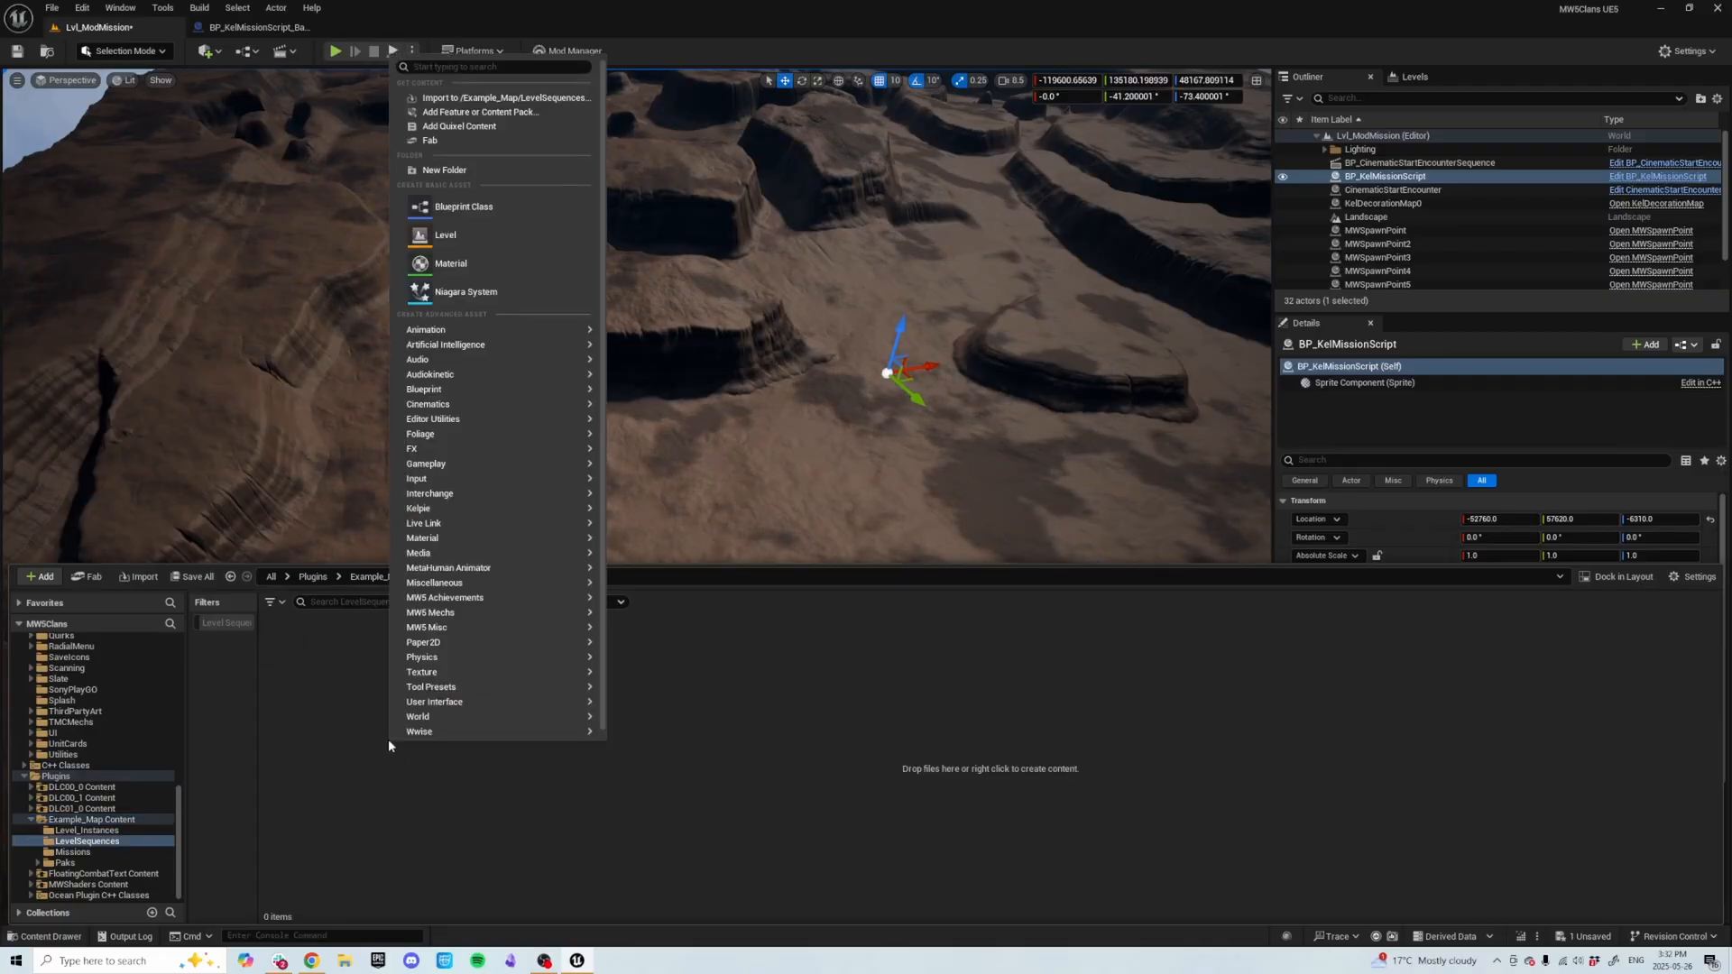
type("level")
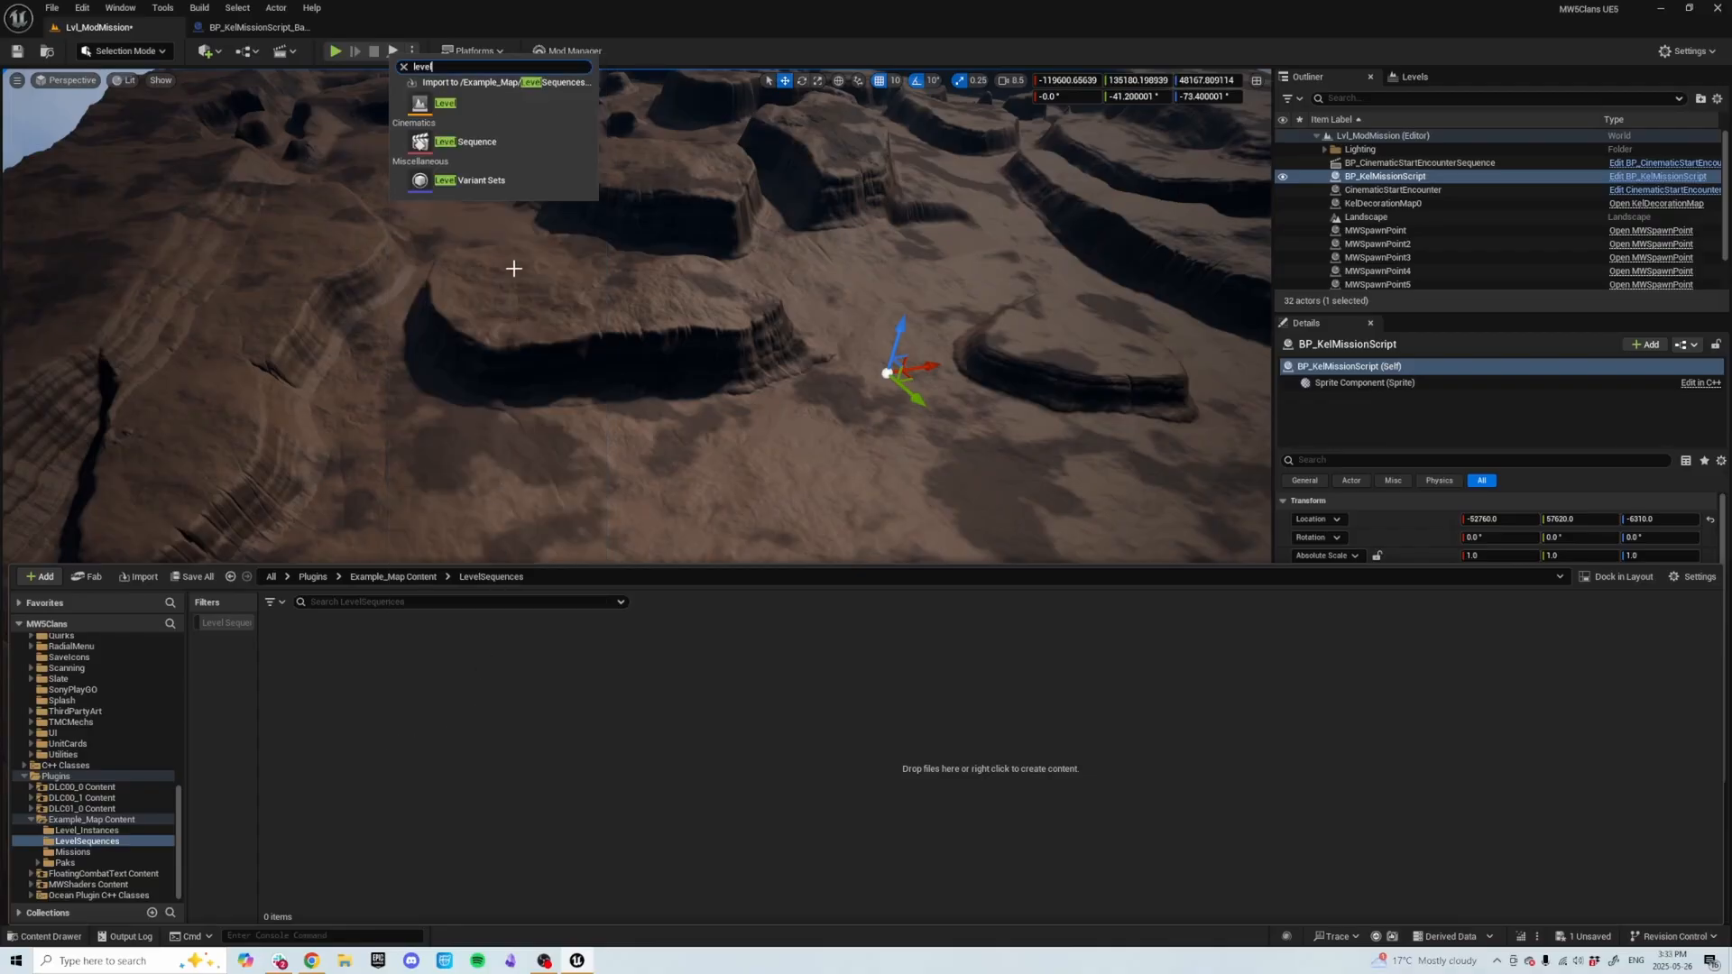
left_click(481, 142)
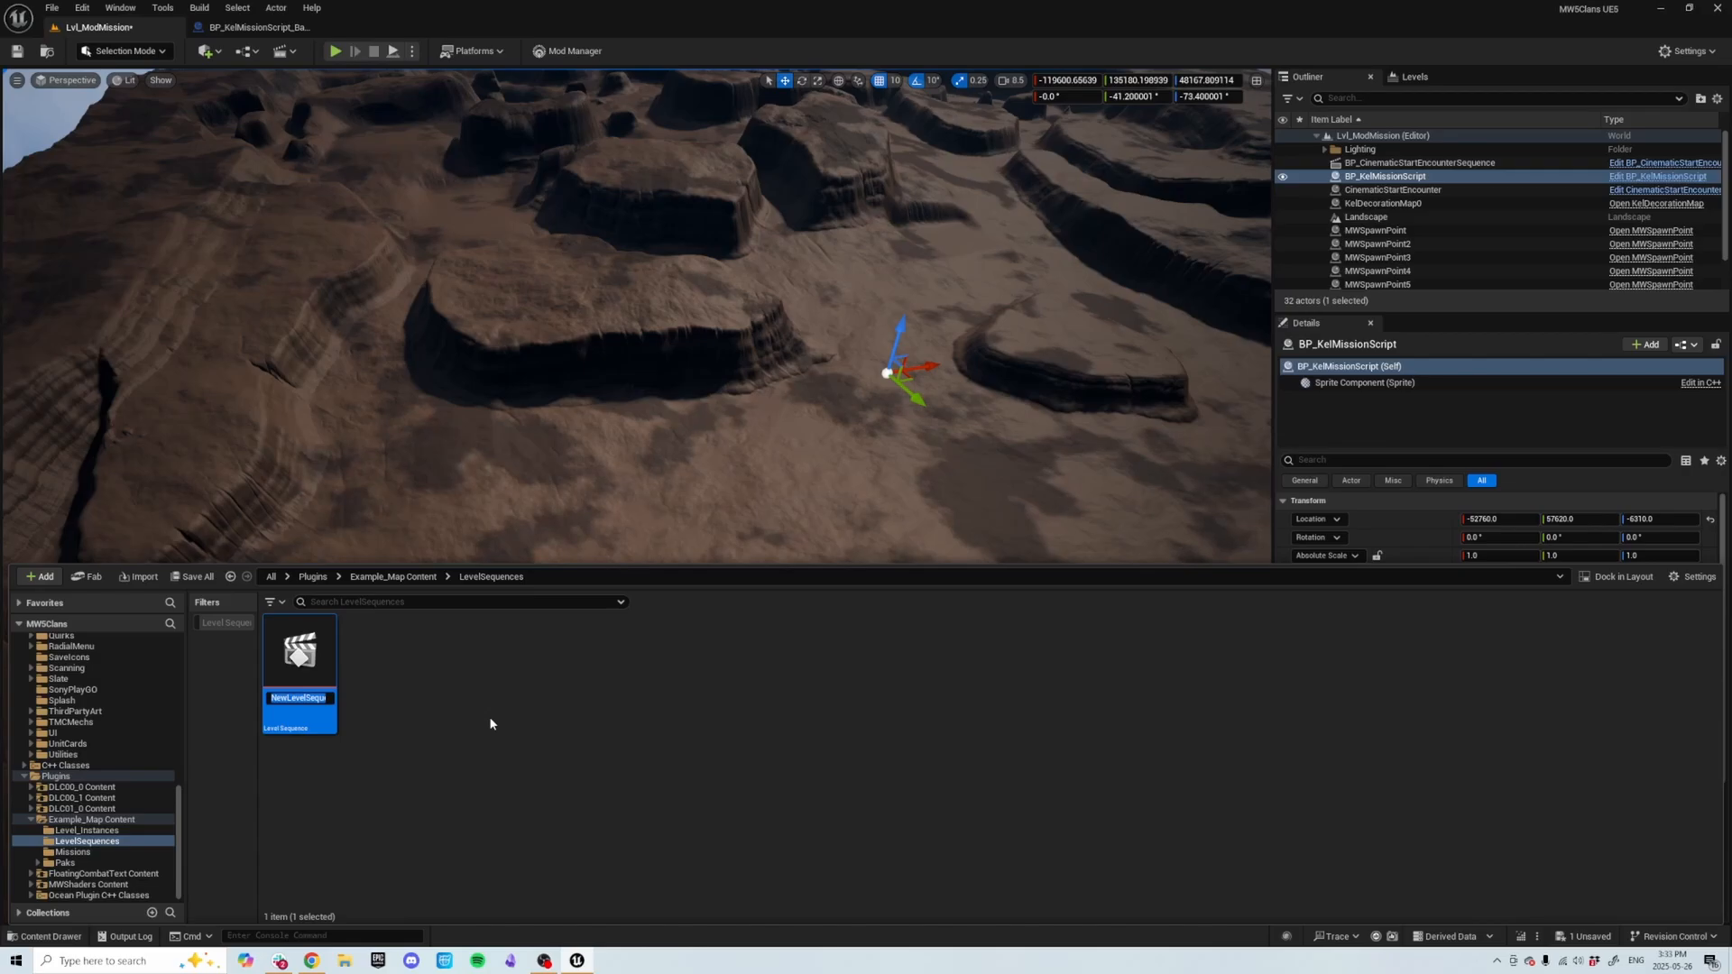
type("LS")
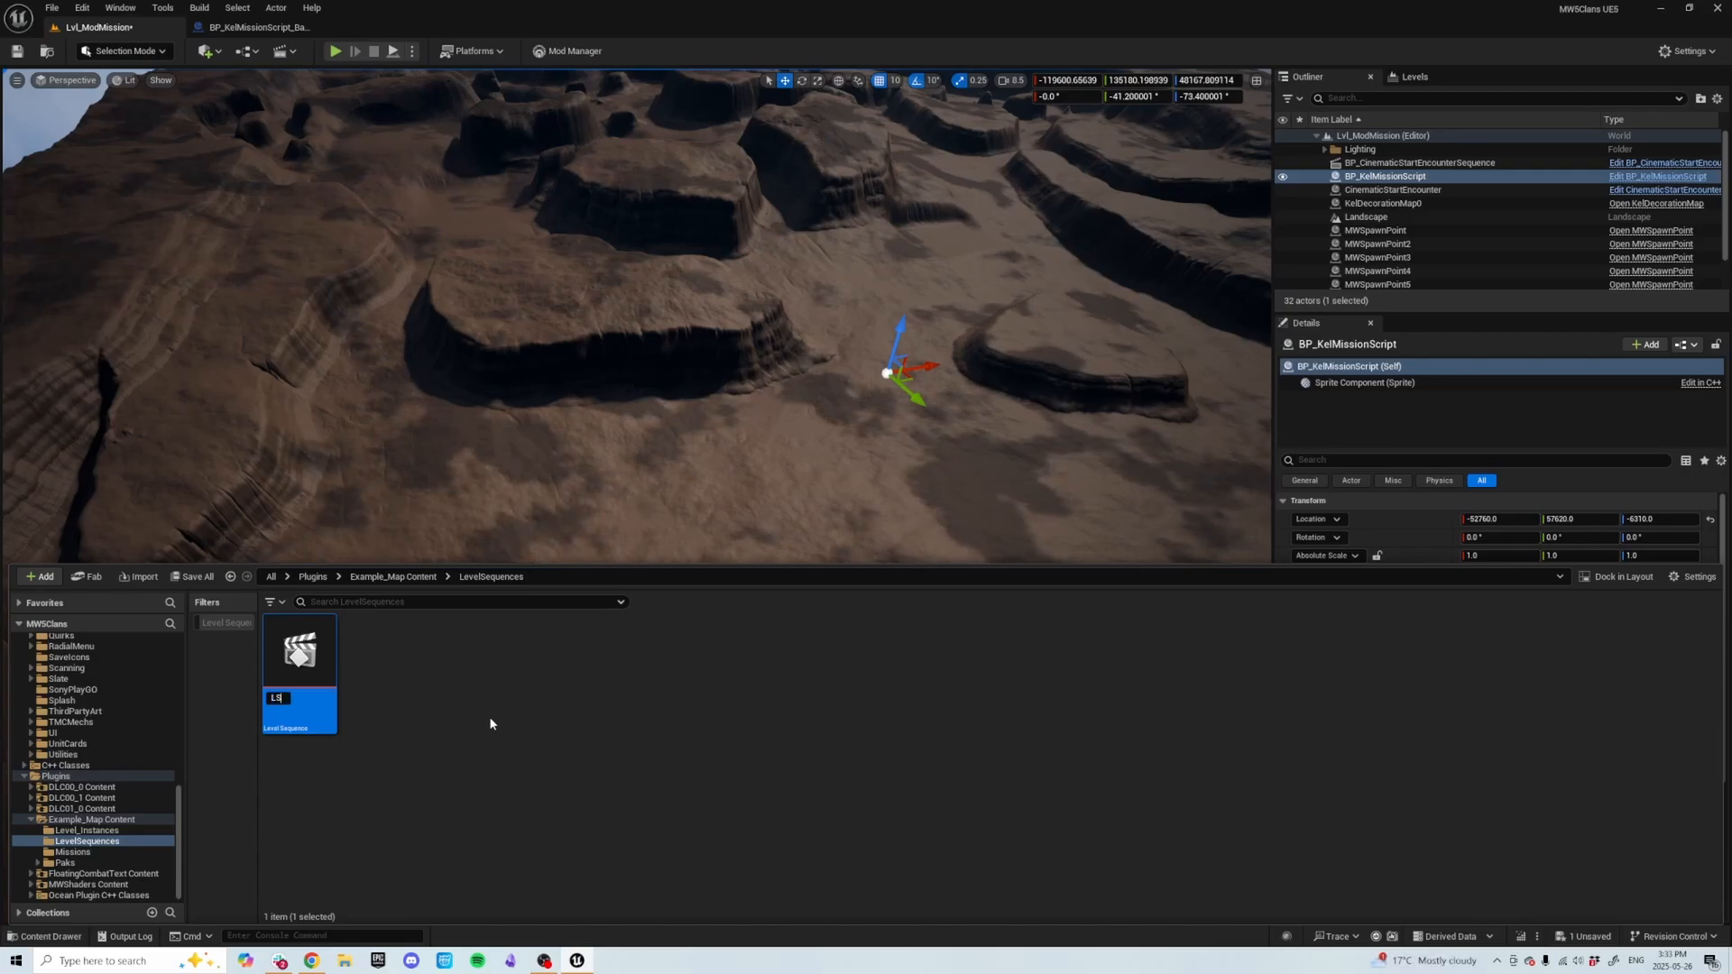
type("_M")
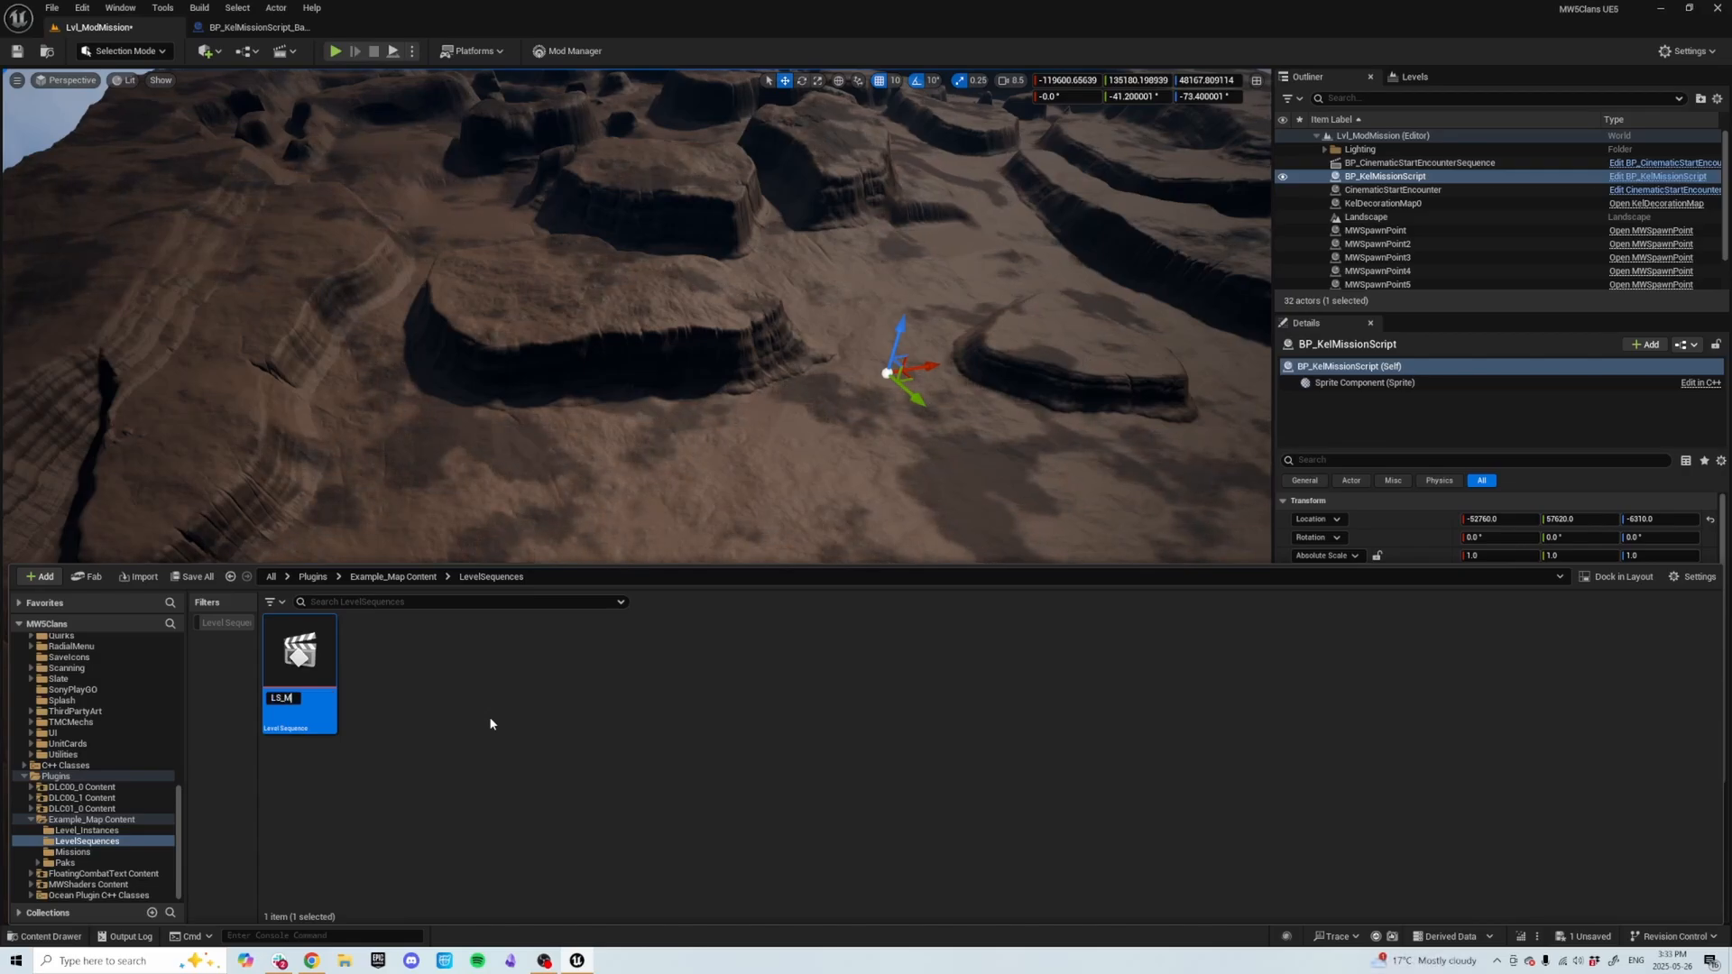
type("odMissionIntro")
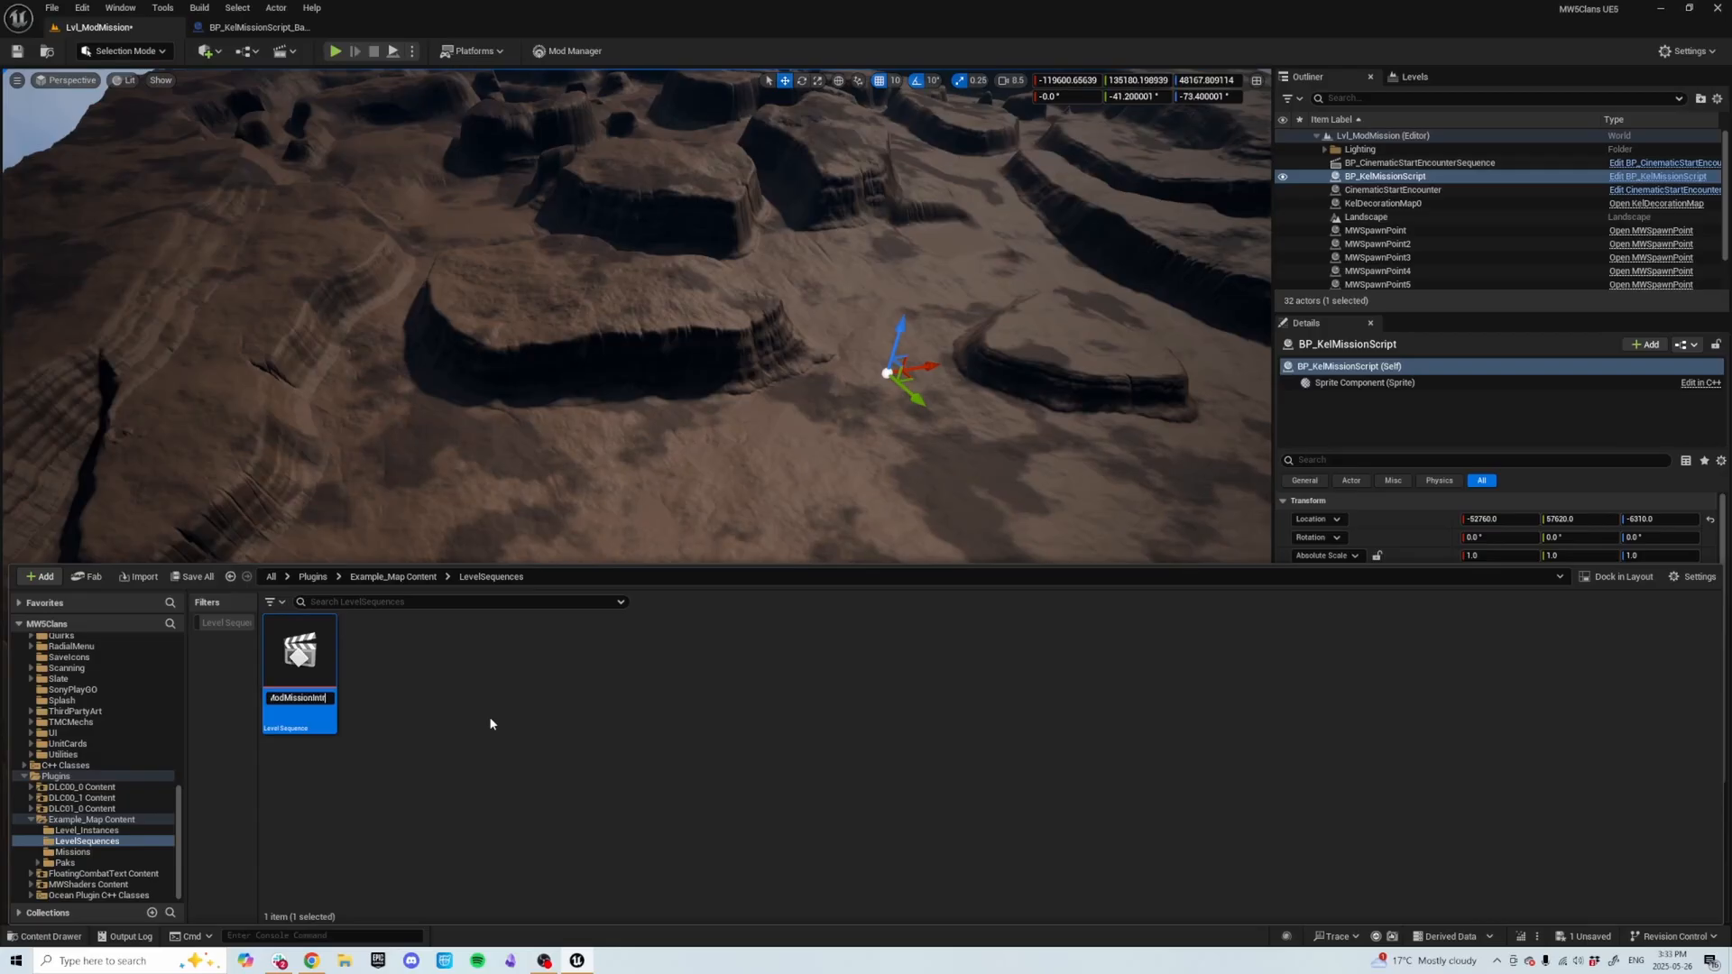
key("Return")
key("ctrl+s")
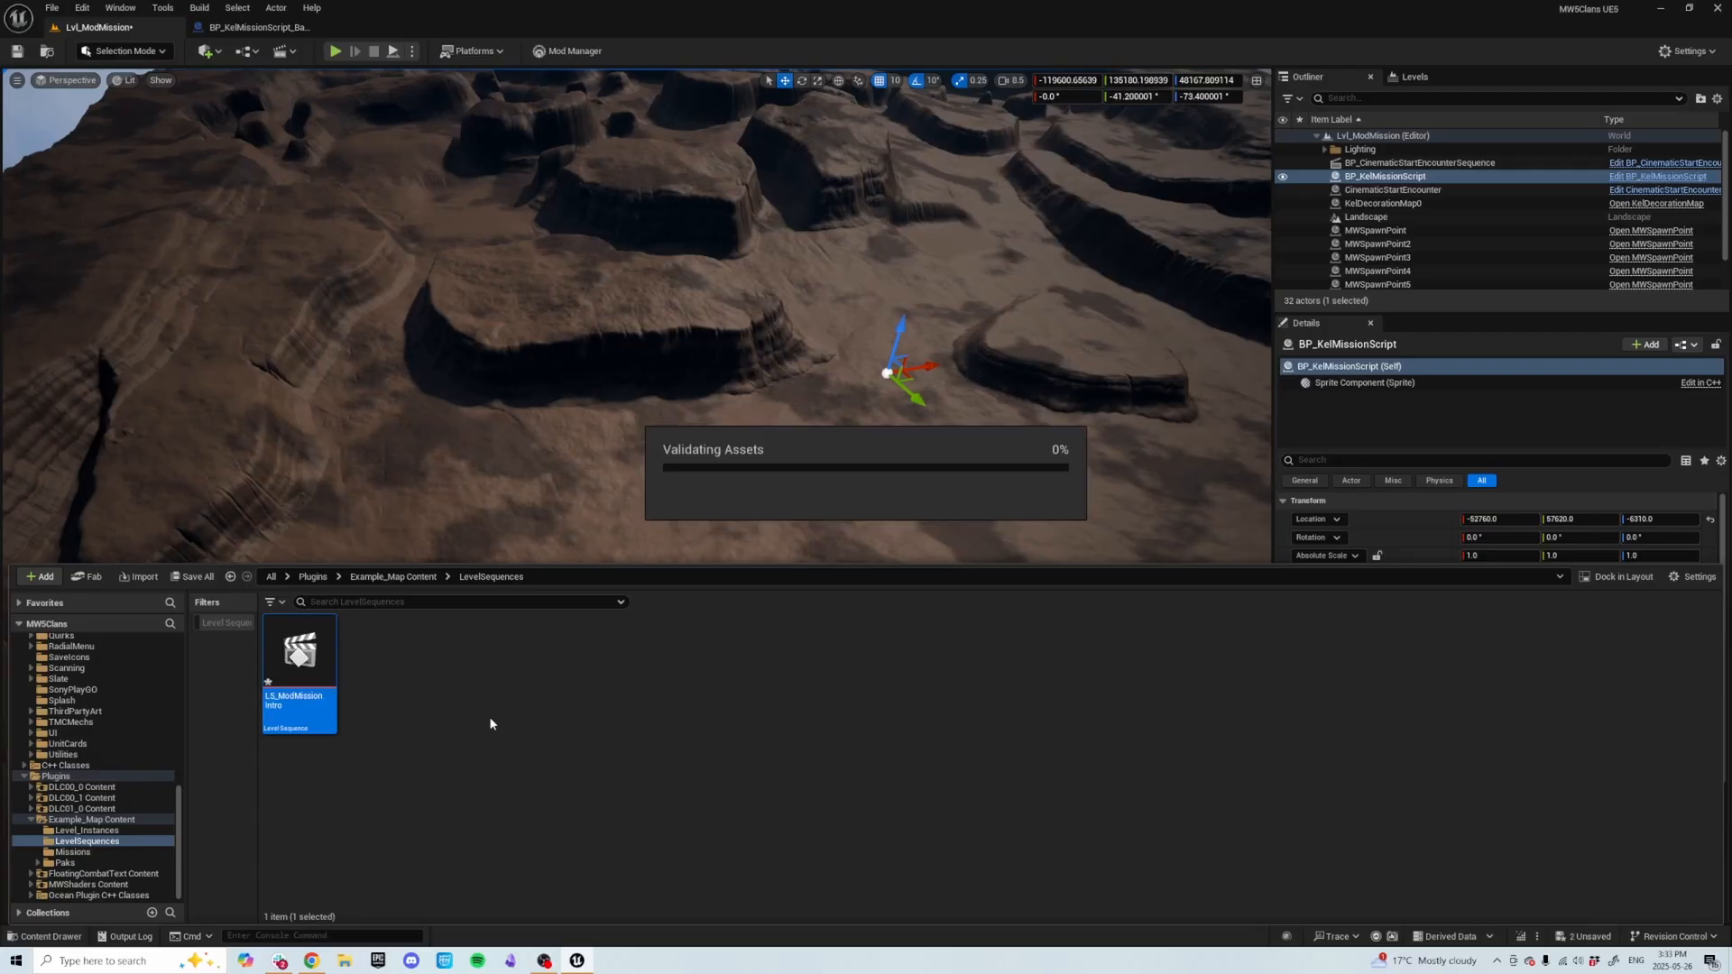
Open LS_ModMissionIntro in Sequencer and add a Fade track.
double_click(309, 669)
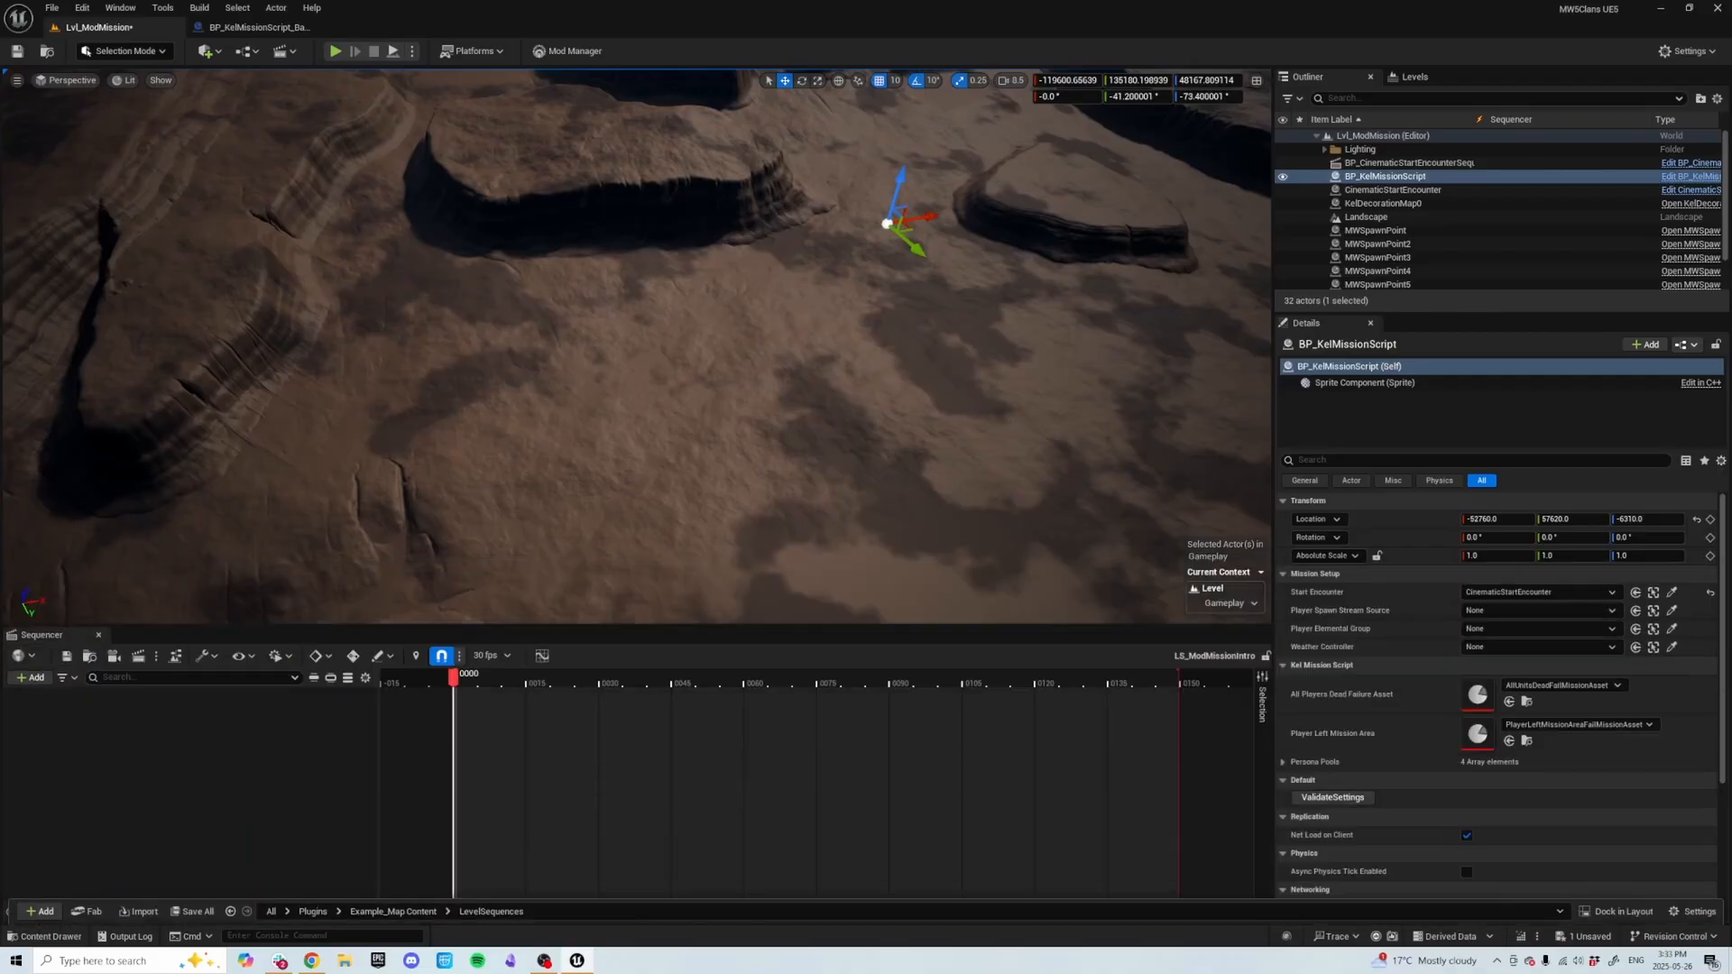
right_click_drag(479, 494, 535, 404)
right_click_drag(507, 505, 495, 552)
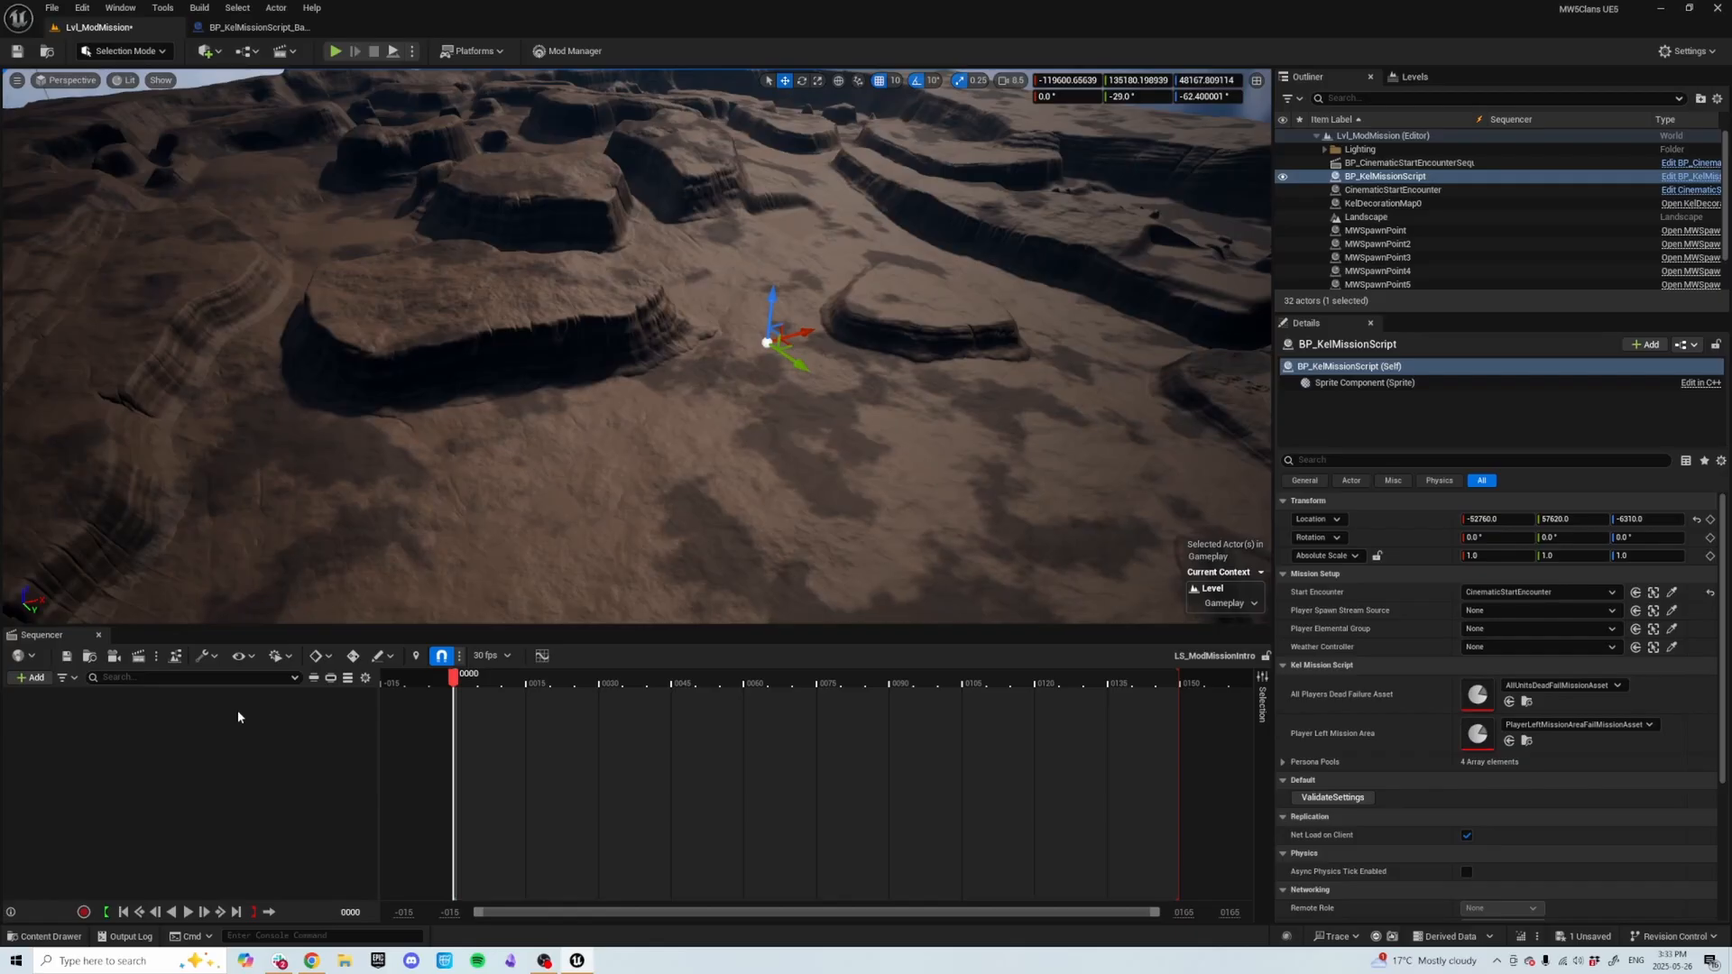
left_click(32, 678)
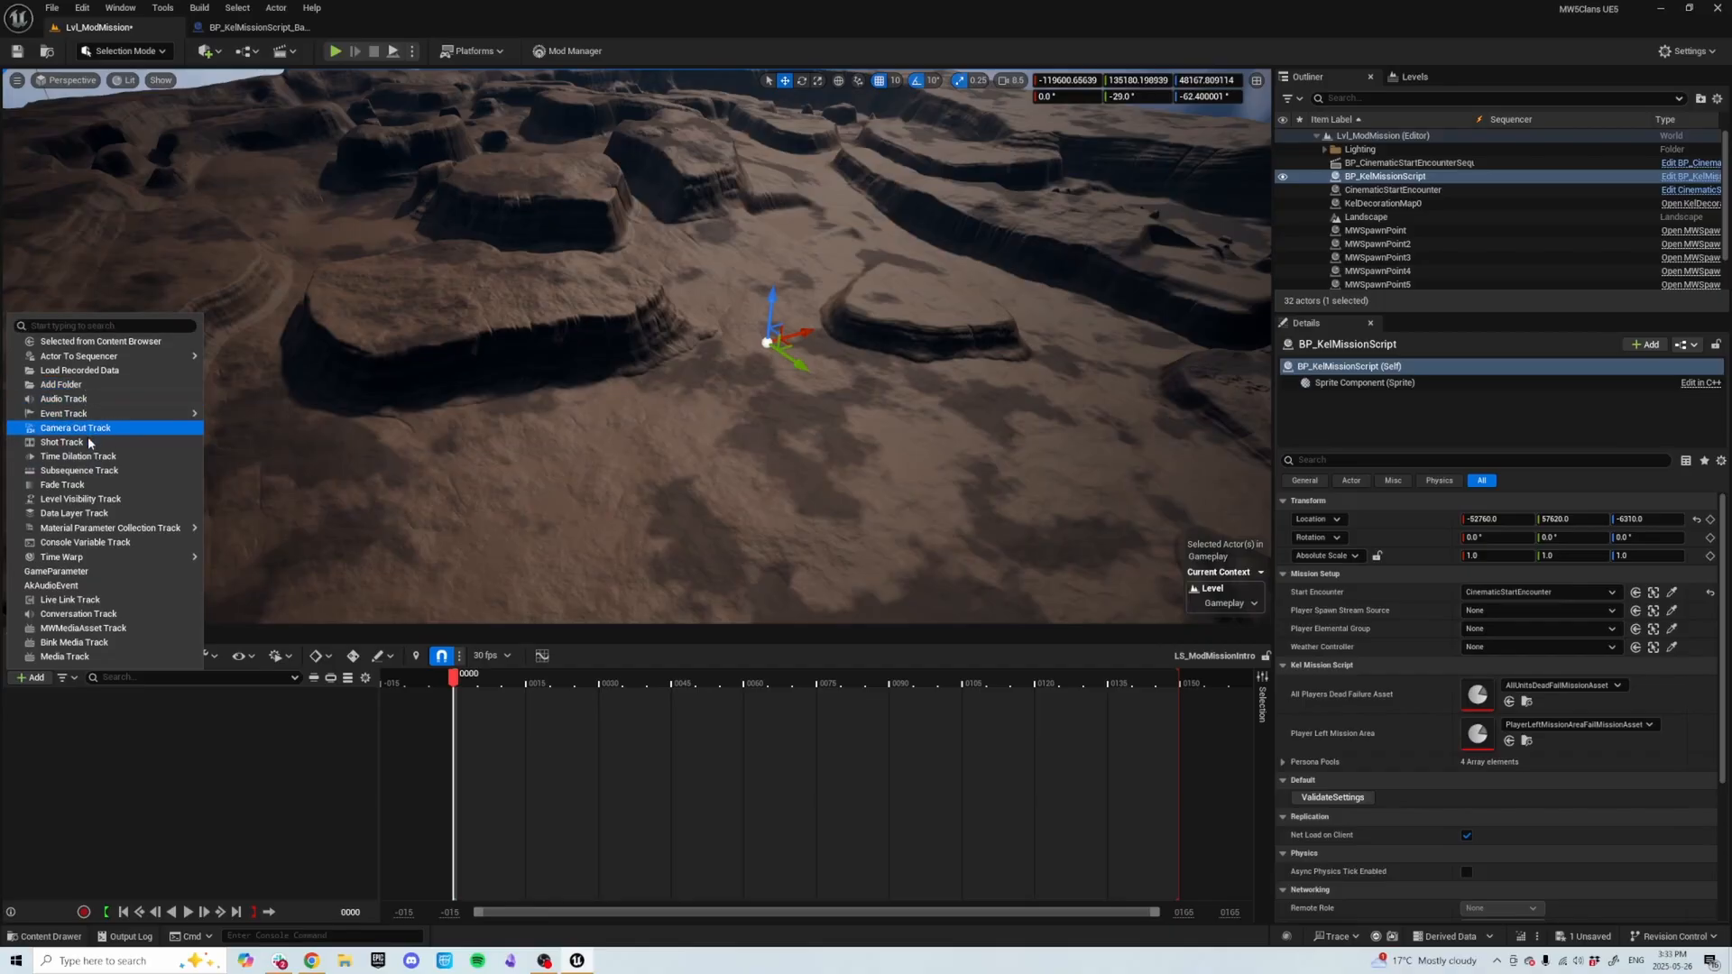
left_click(81, 489)
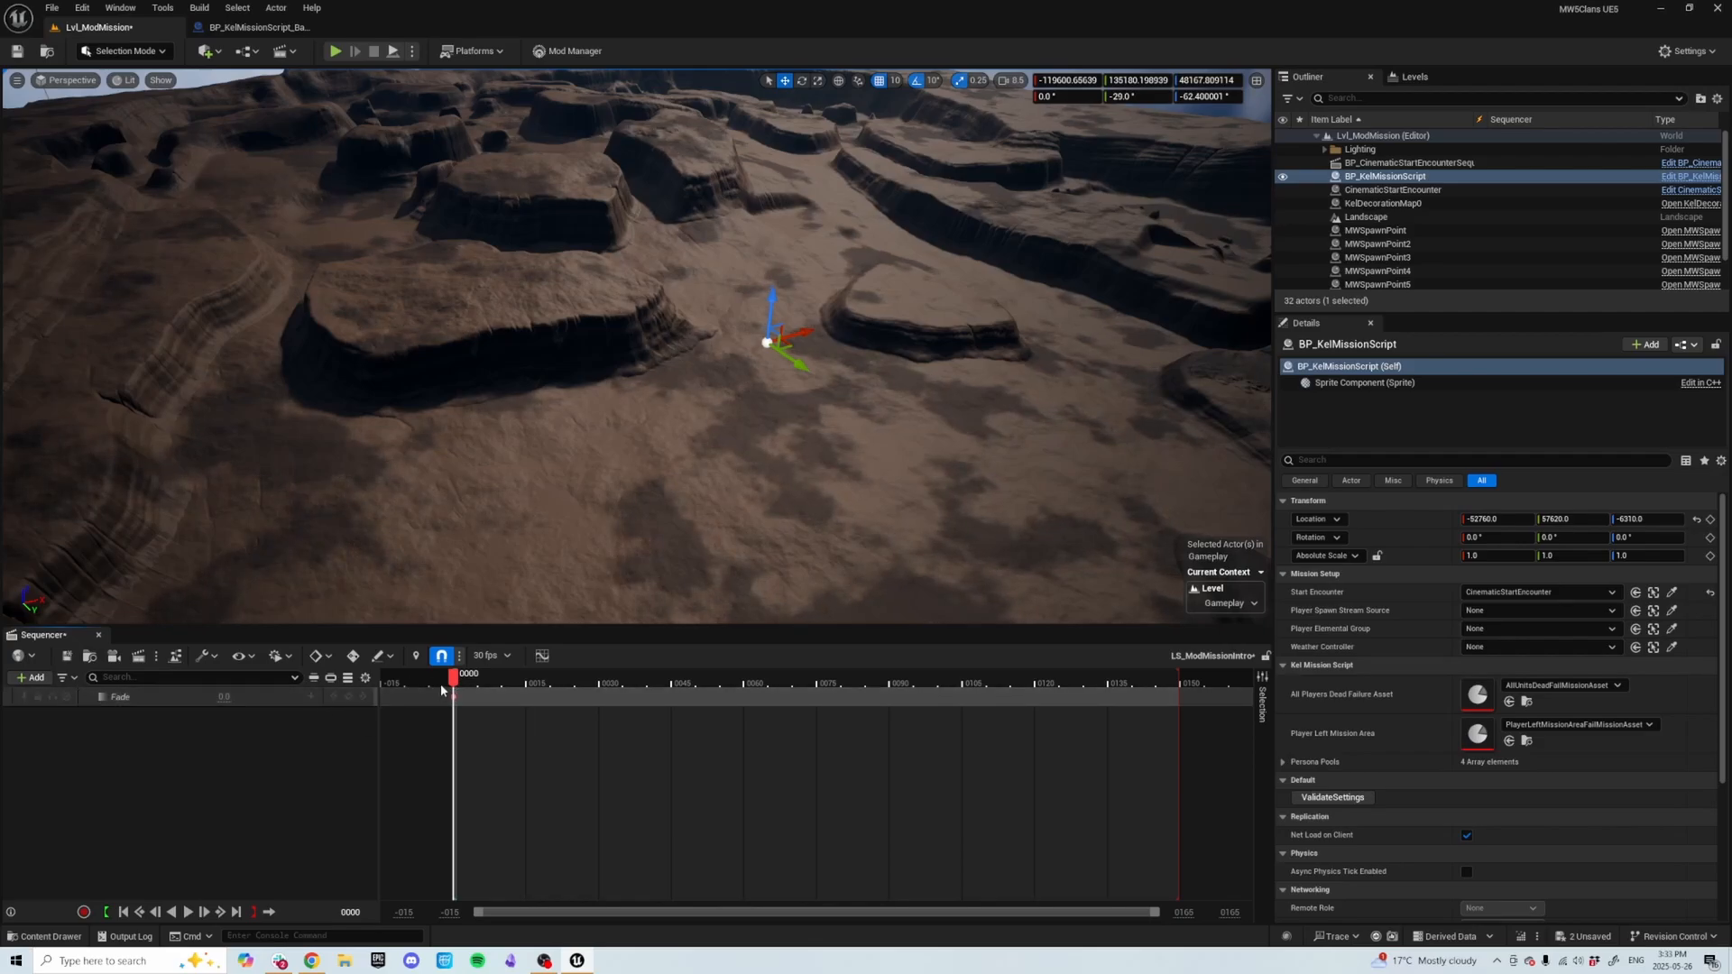
Keyframe the Fade track to 1 at frame 0 and to 0 at frame 30 for a fade-in.
left_click_drag(456, 686, 747, 767)
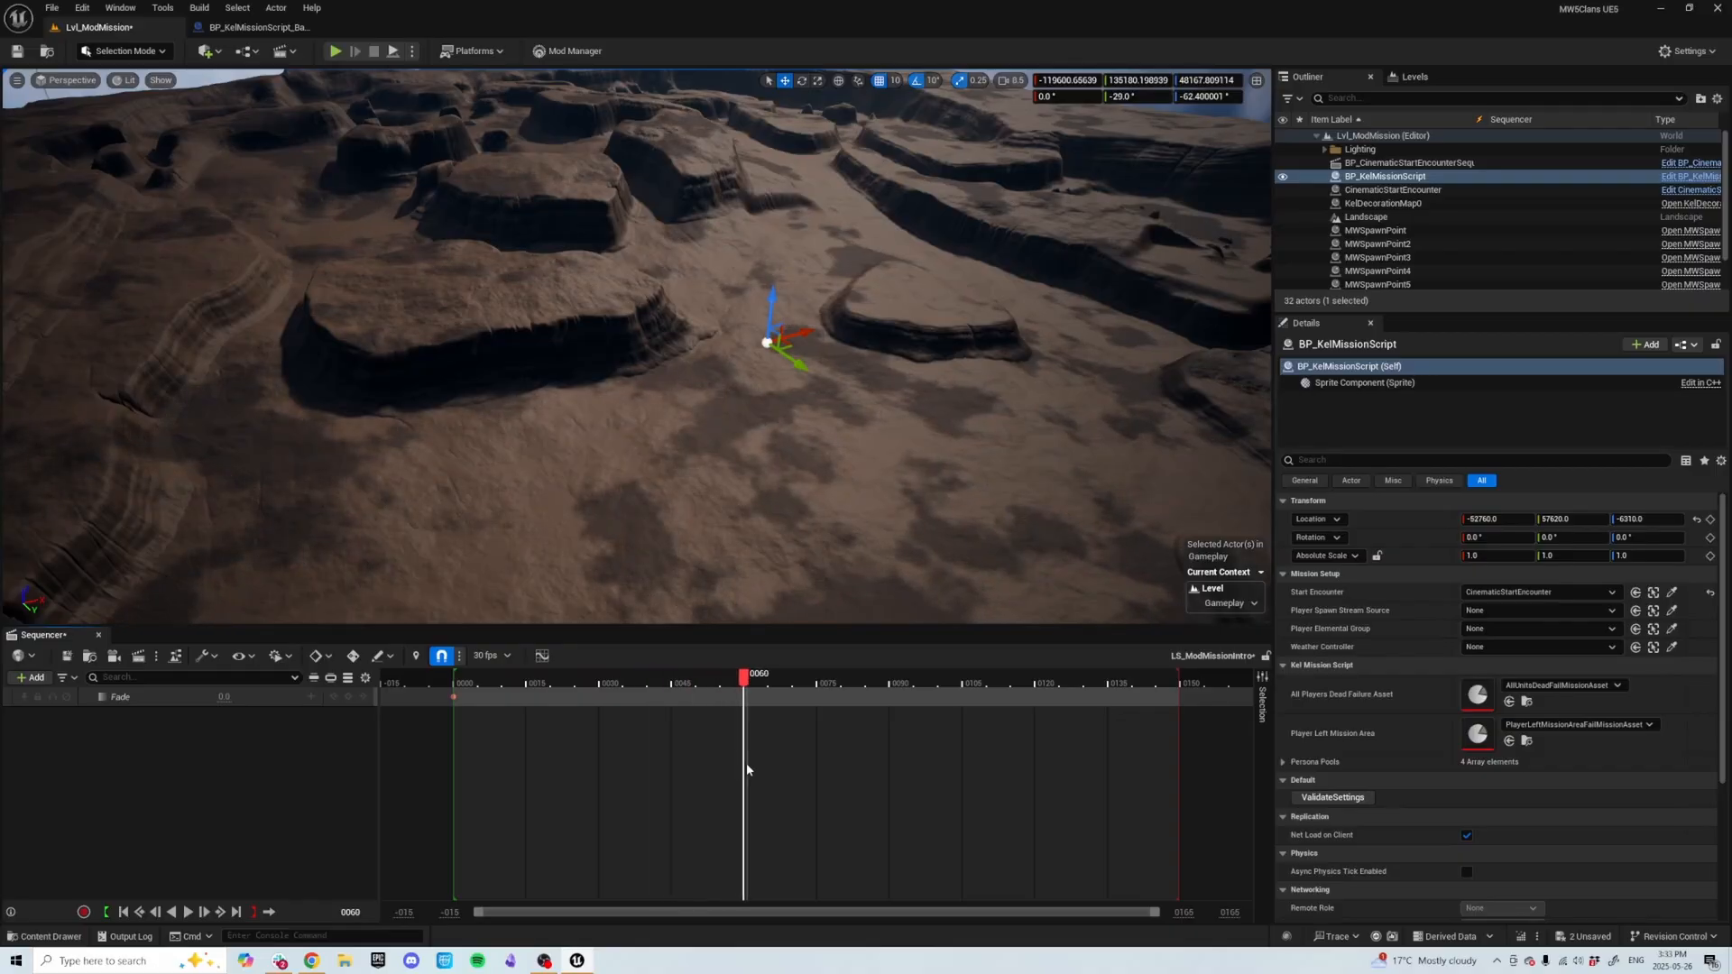
left_click_drag(706, 683, 603, 718)
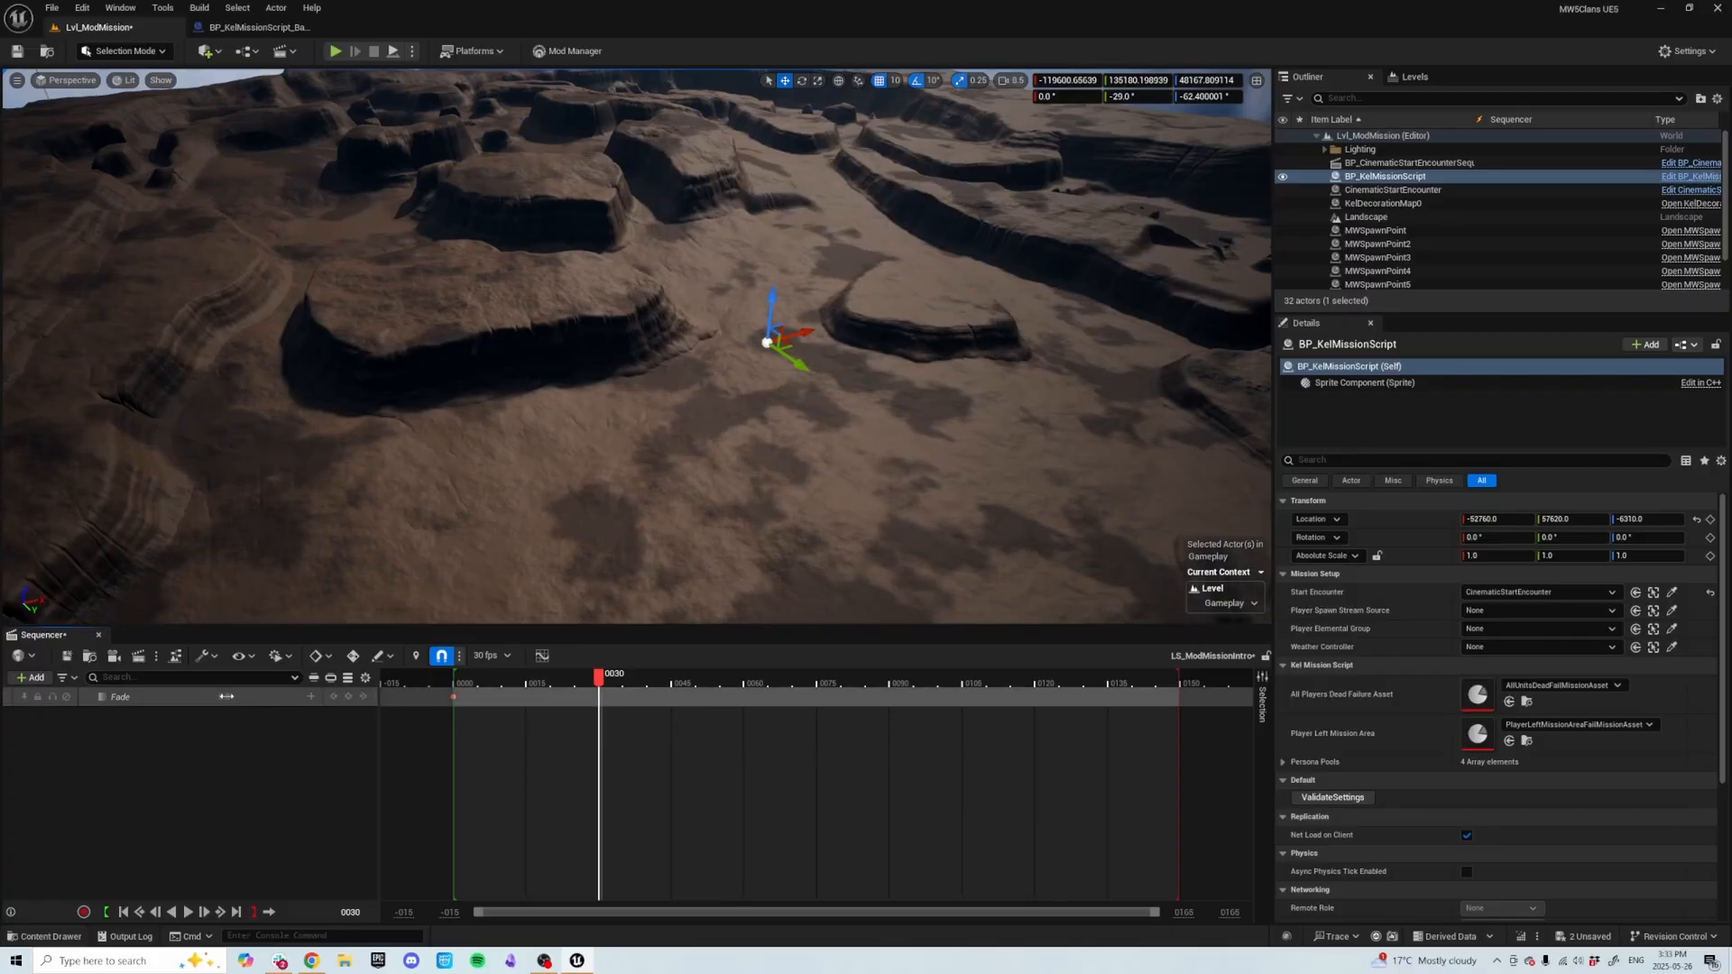
type("1")
key("Return")
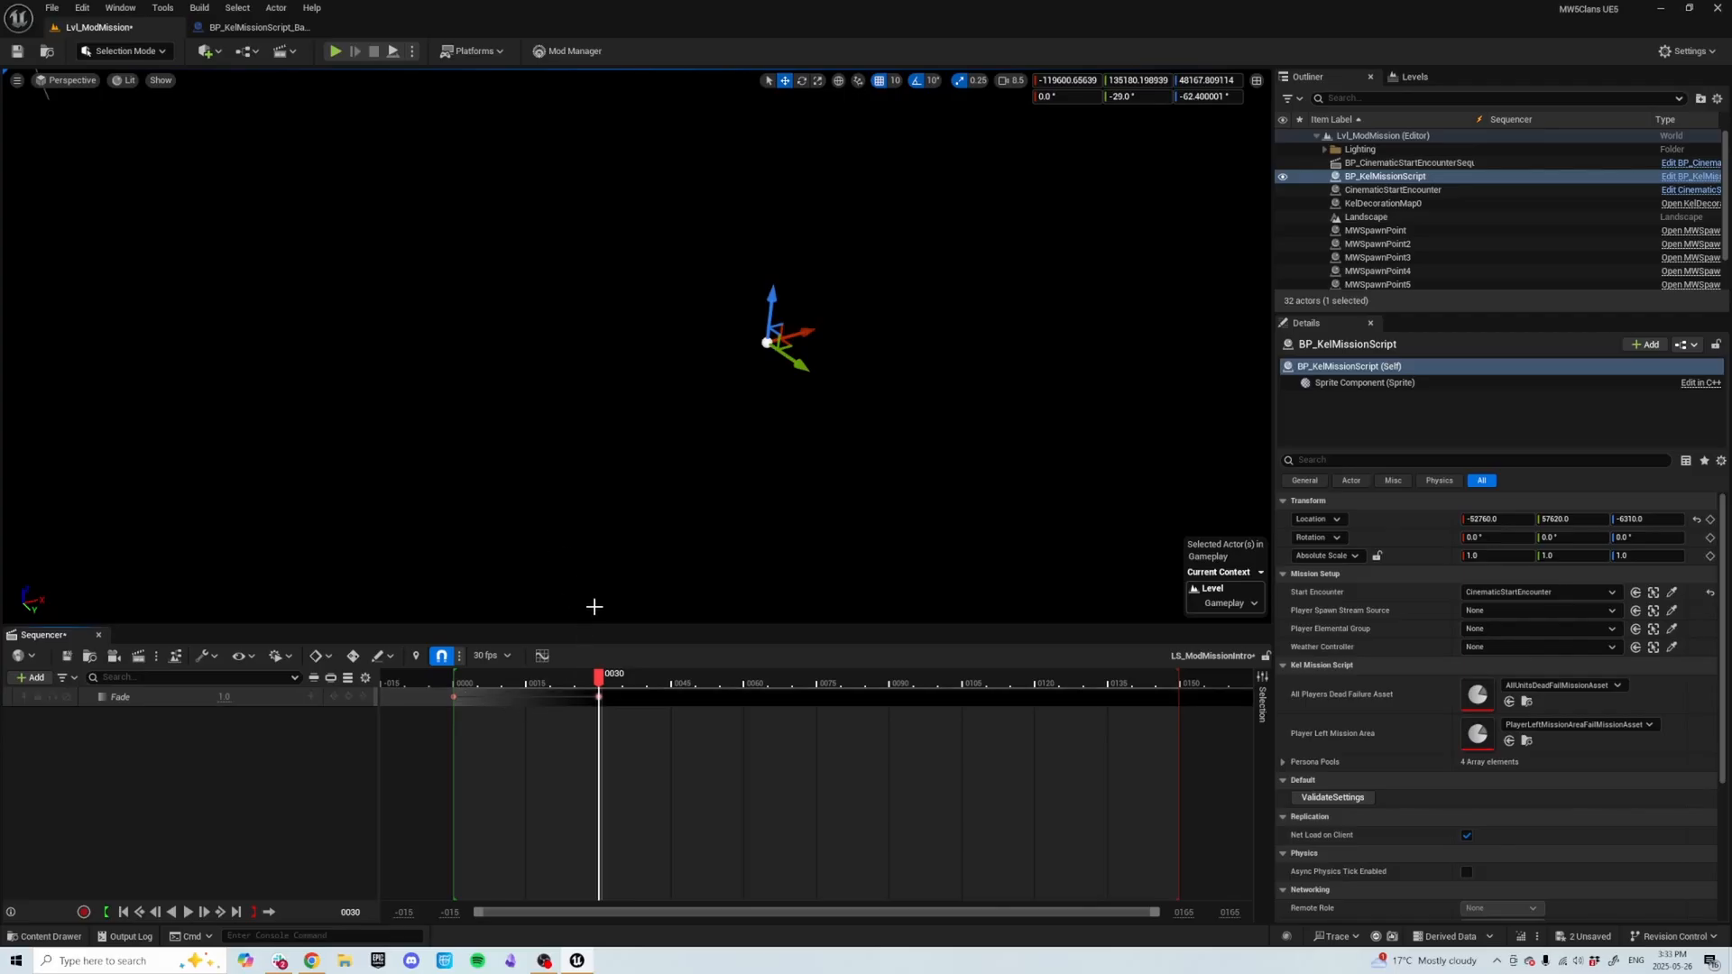
left_click(454, 698)
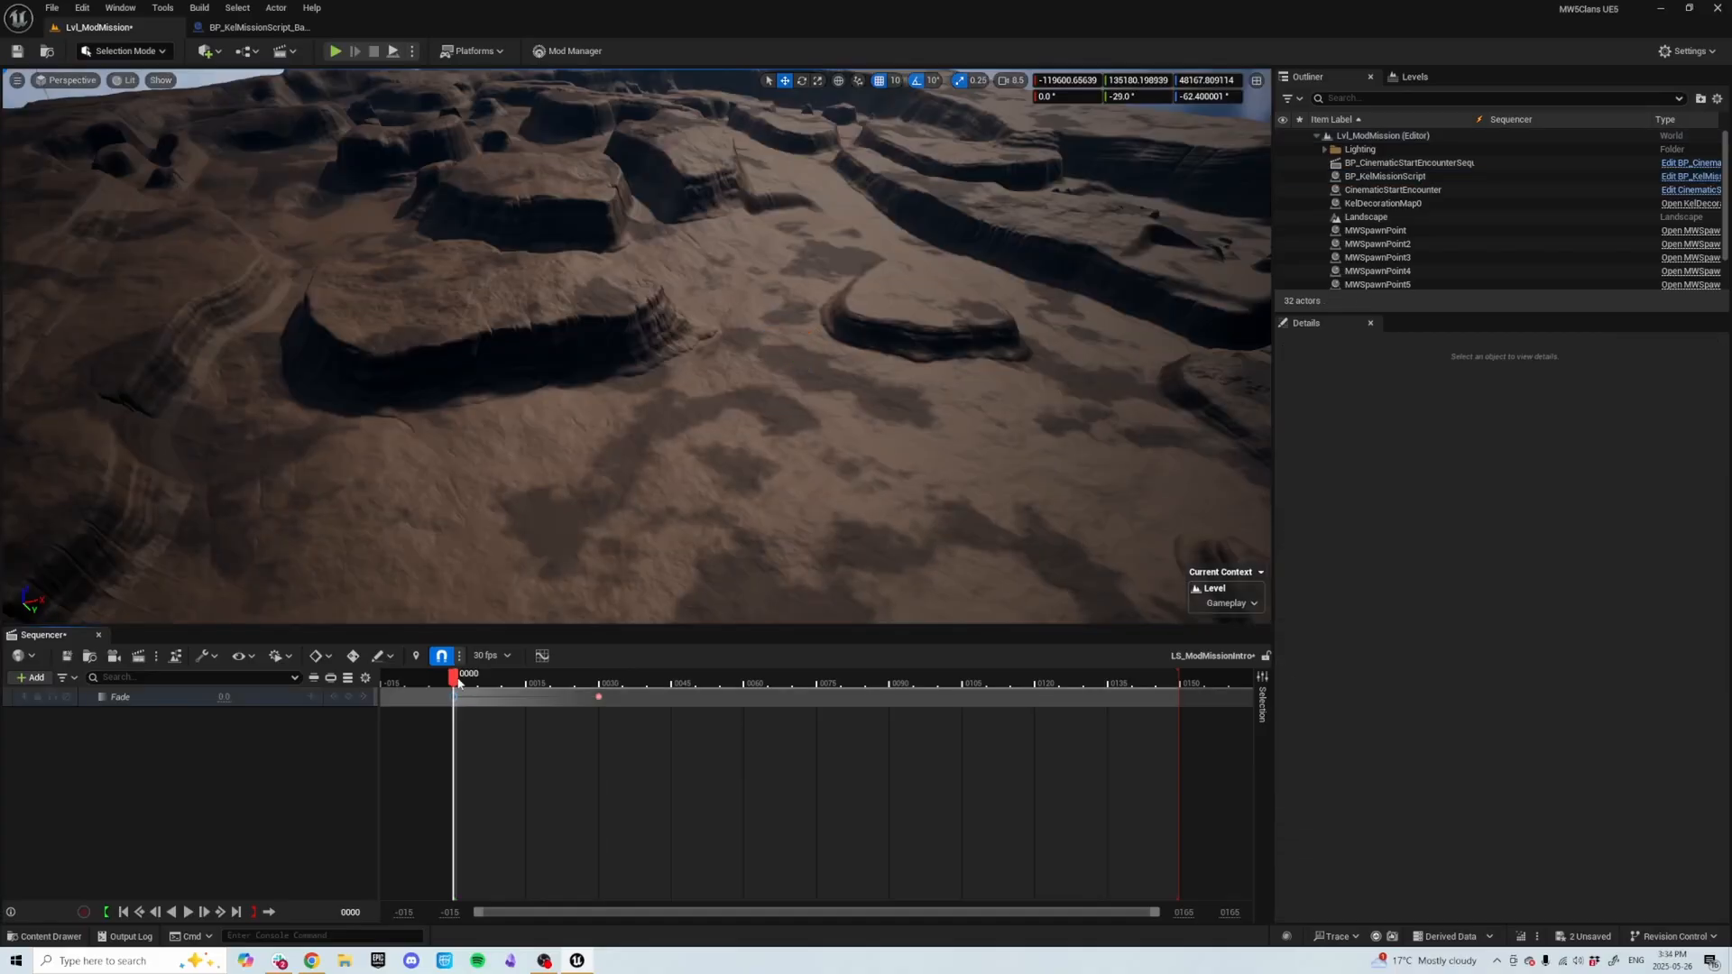
type("1")
key("Return")
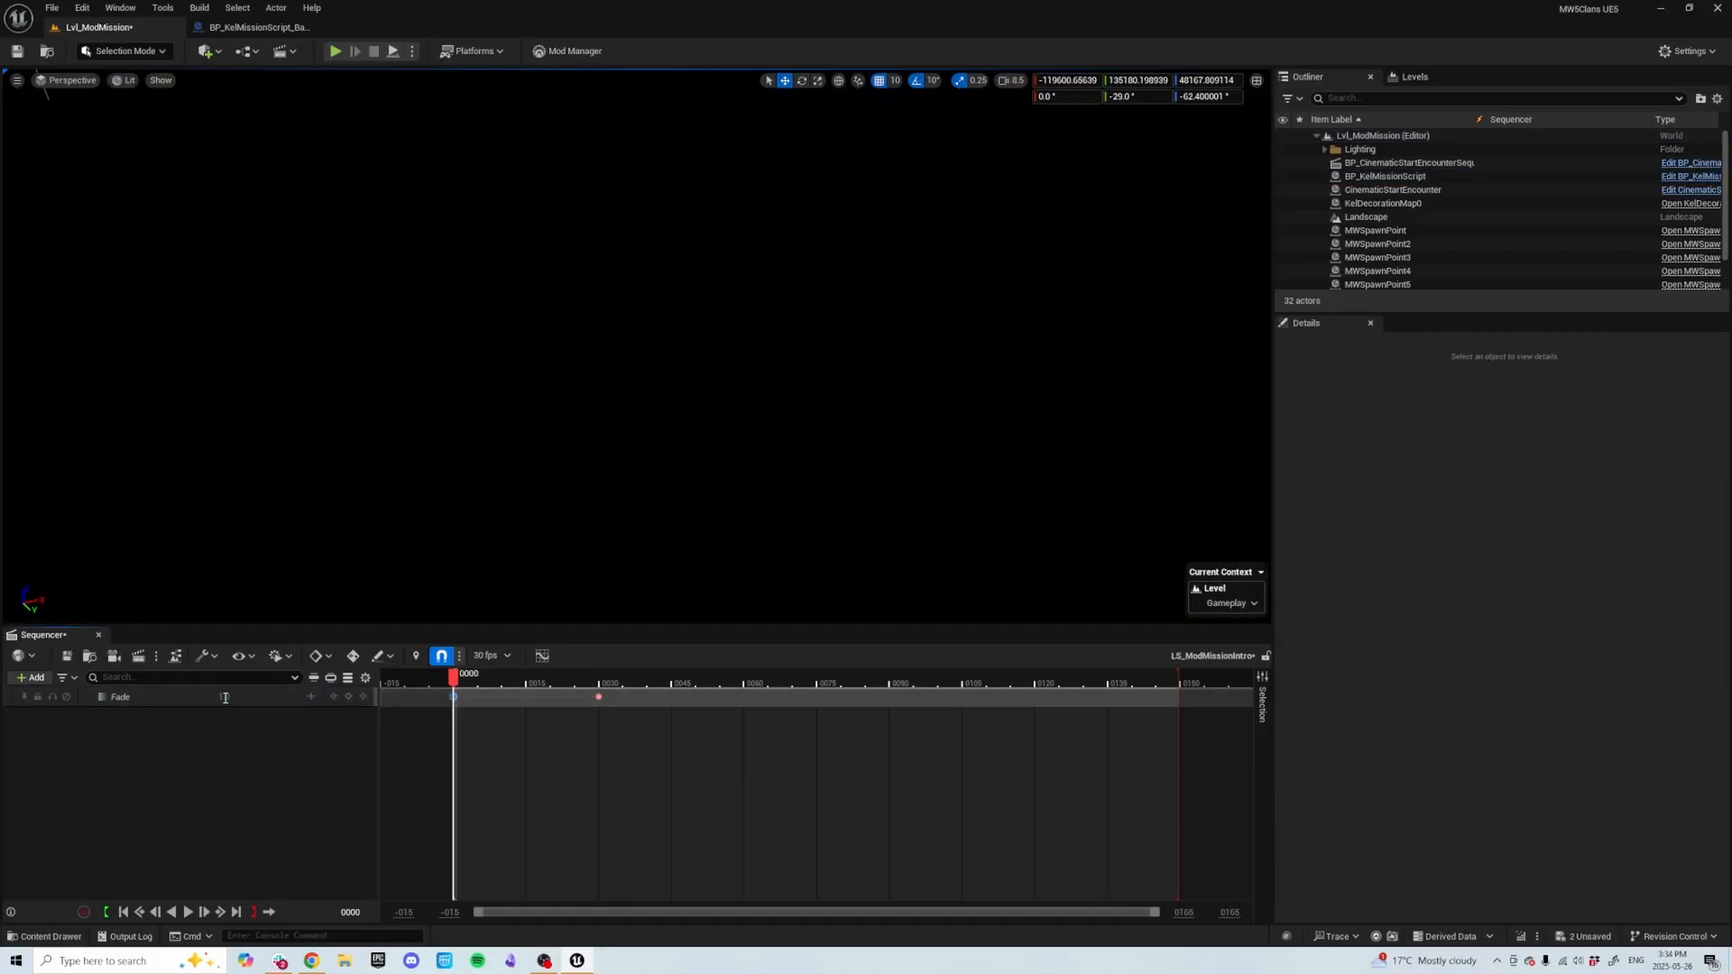
left_click(598, 697)
left_click(226, 697)
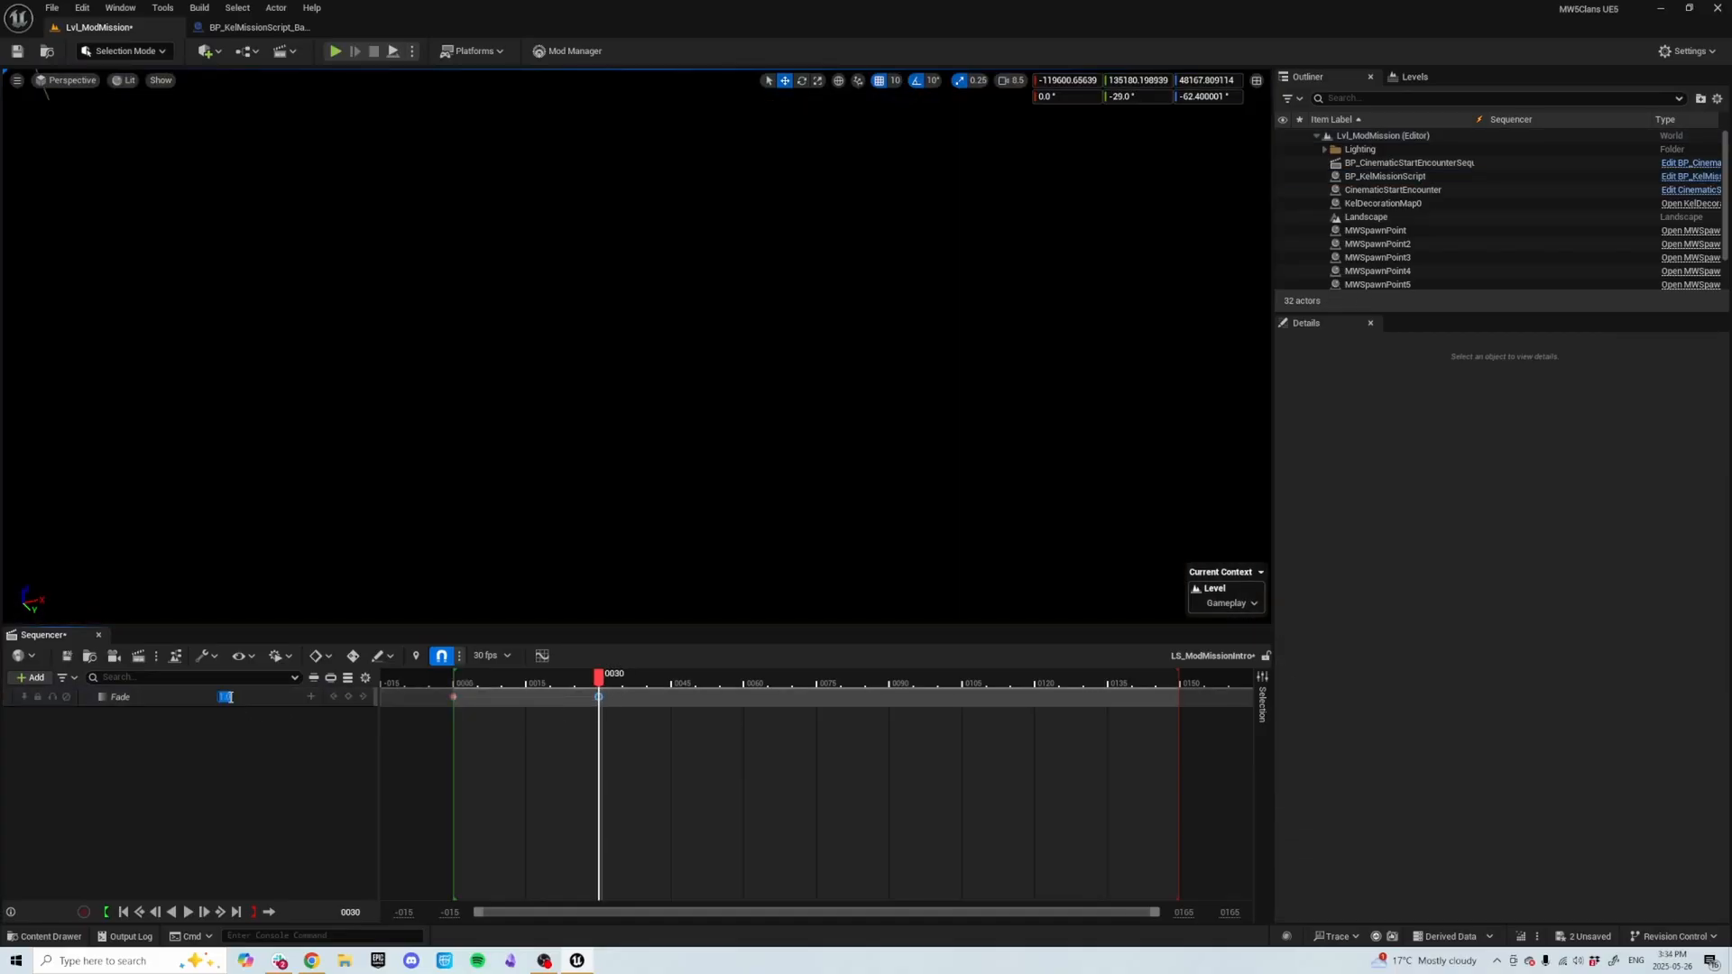
type("0")
key("Return")
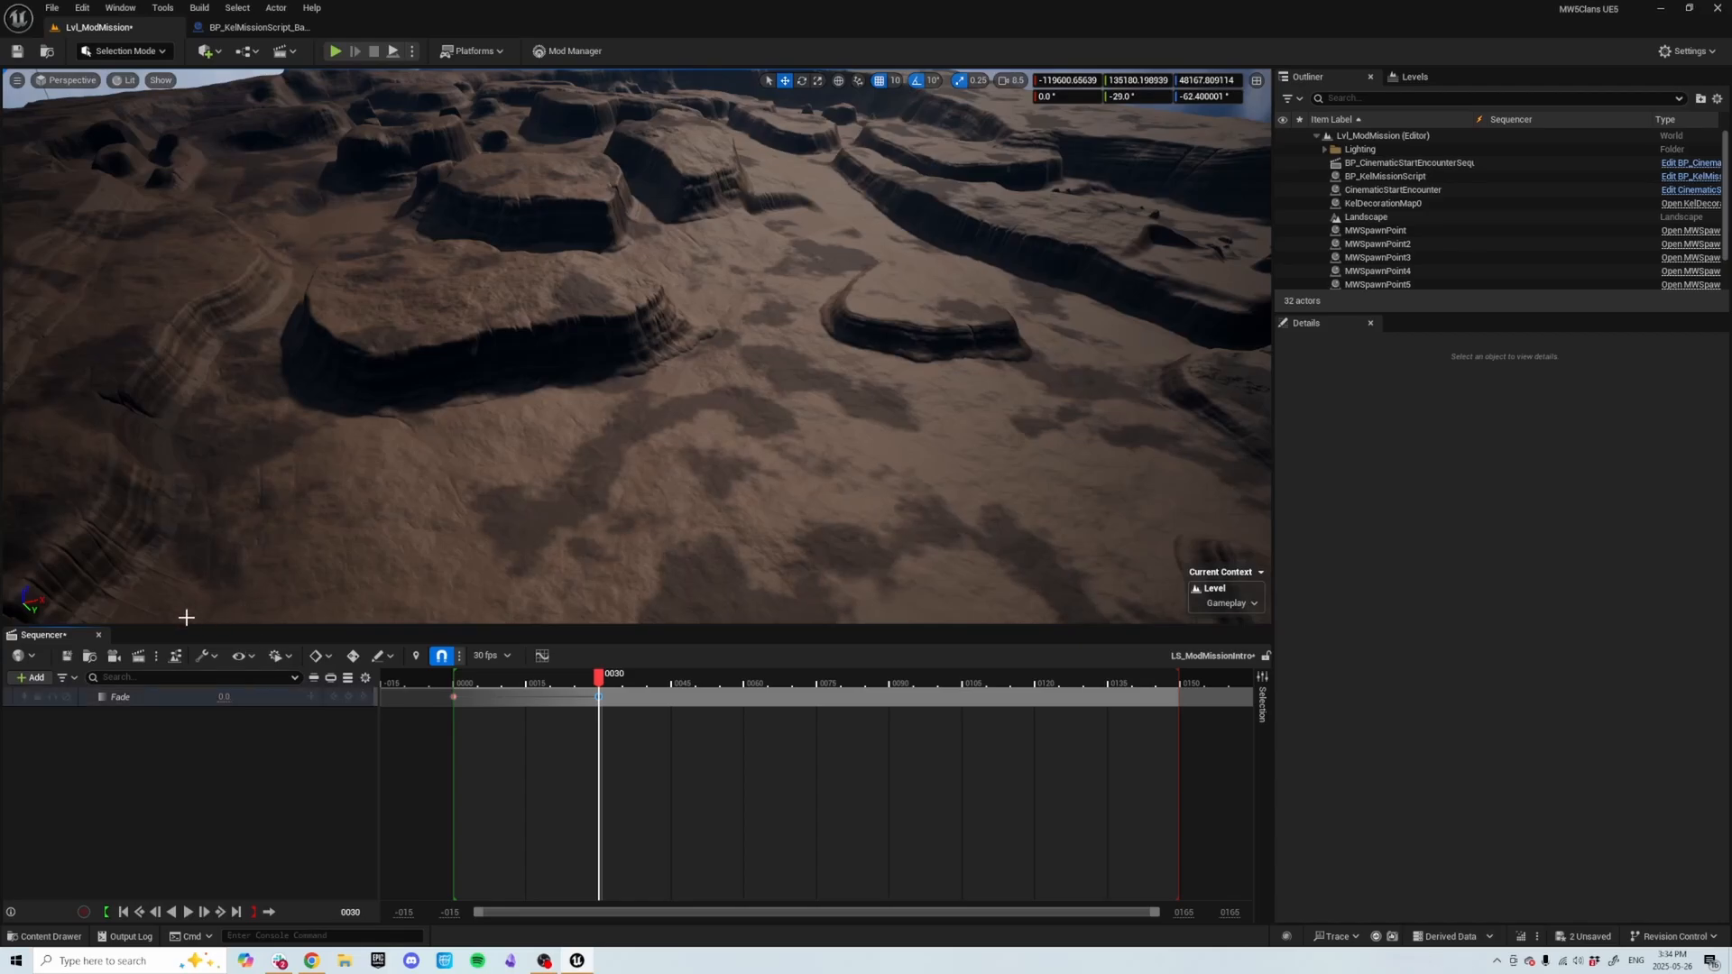
Save the level sequence and close the Sequencer.
left_click(65, 656)
right_click_drag(492, 401, 512, 442)
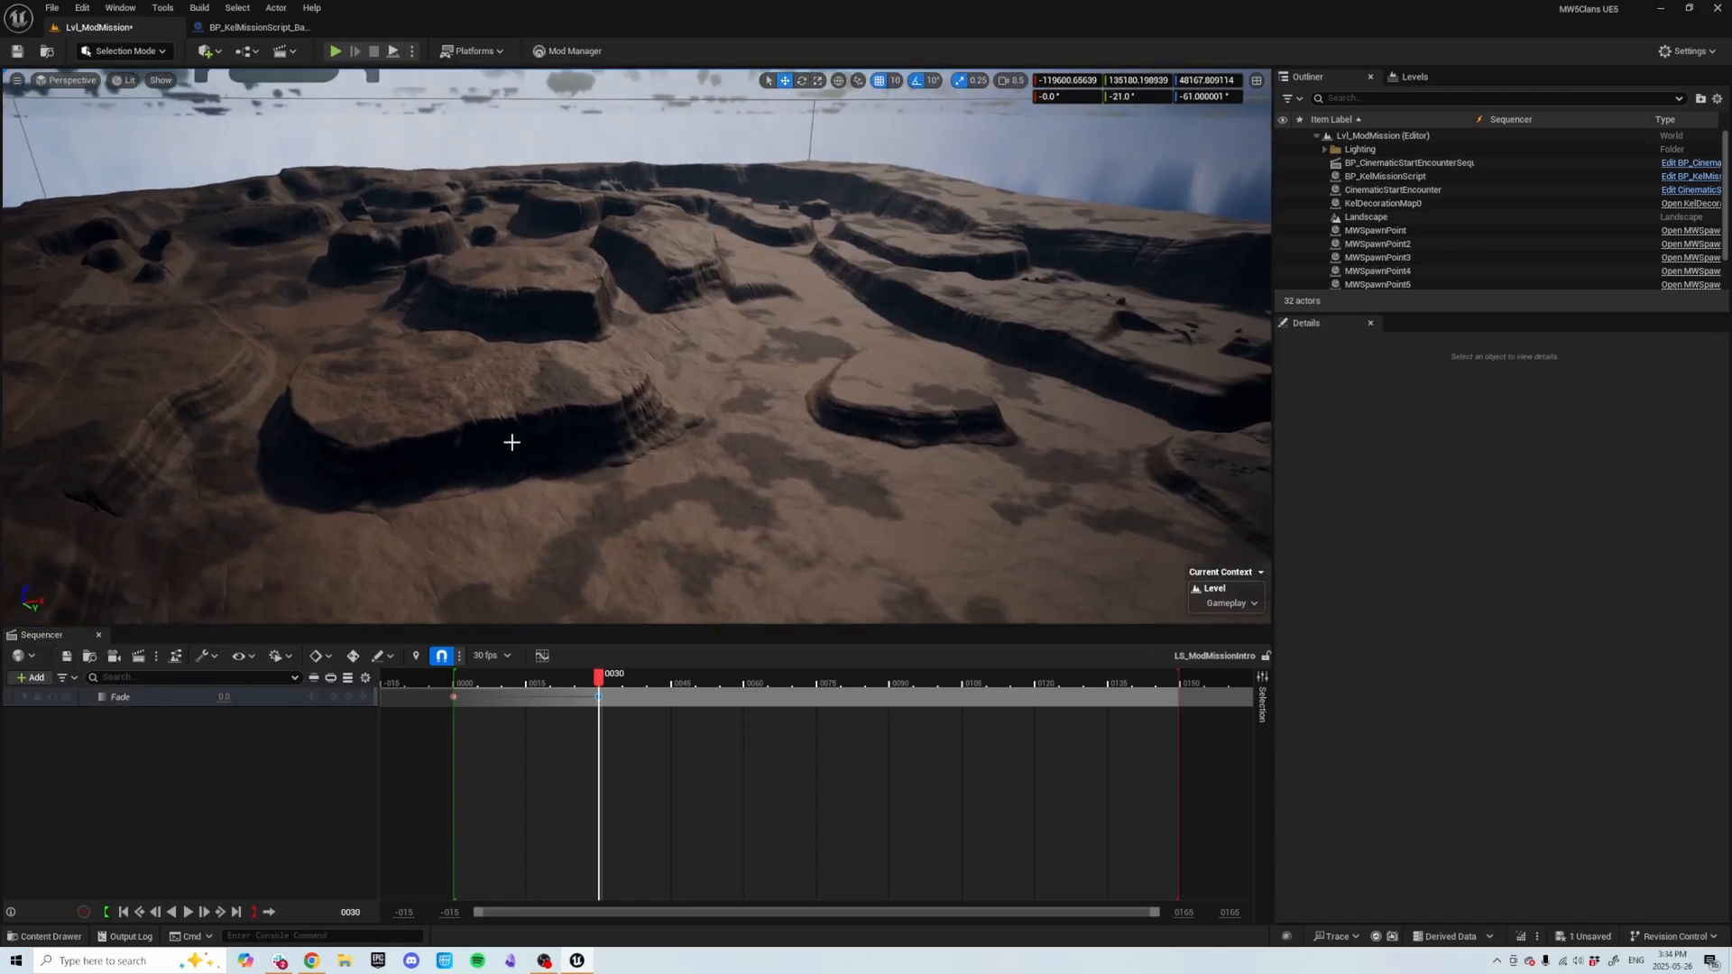
left_click(101, 637)
right_click_drag(545, 550, 528, 589)
key("ctrl+space")
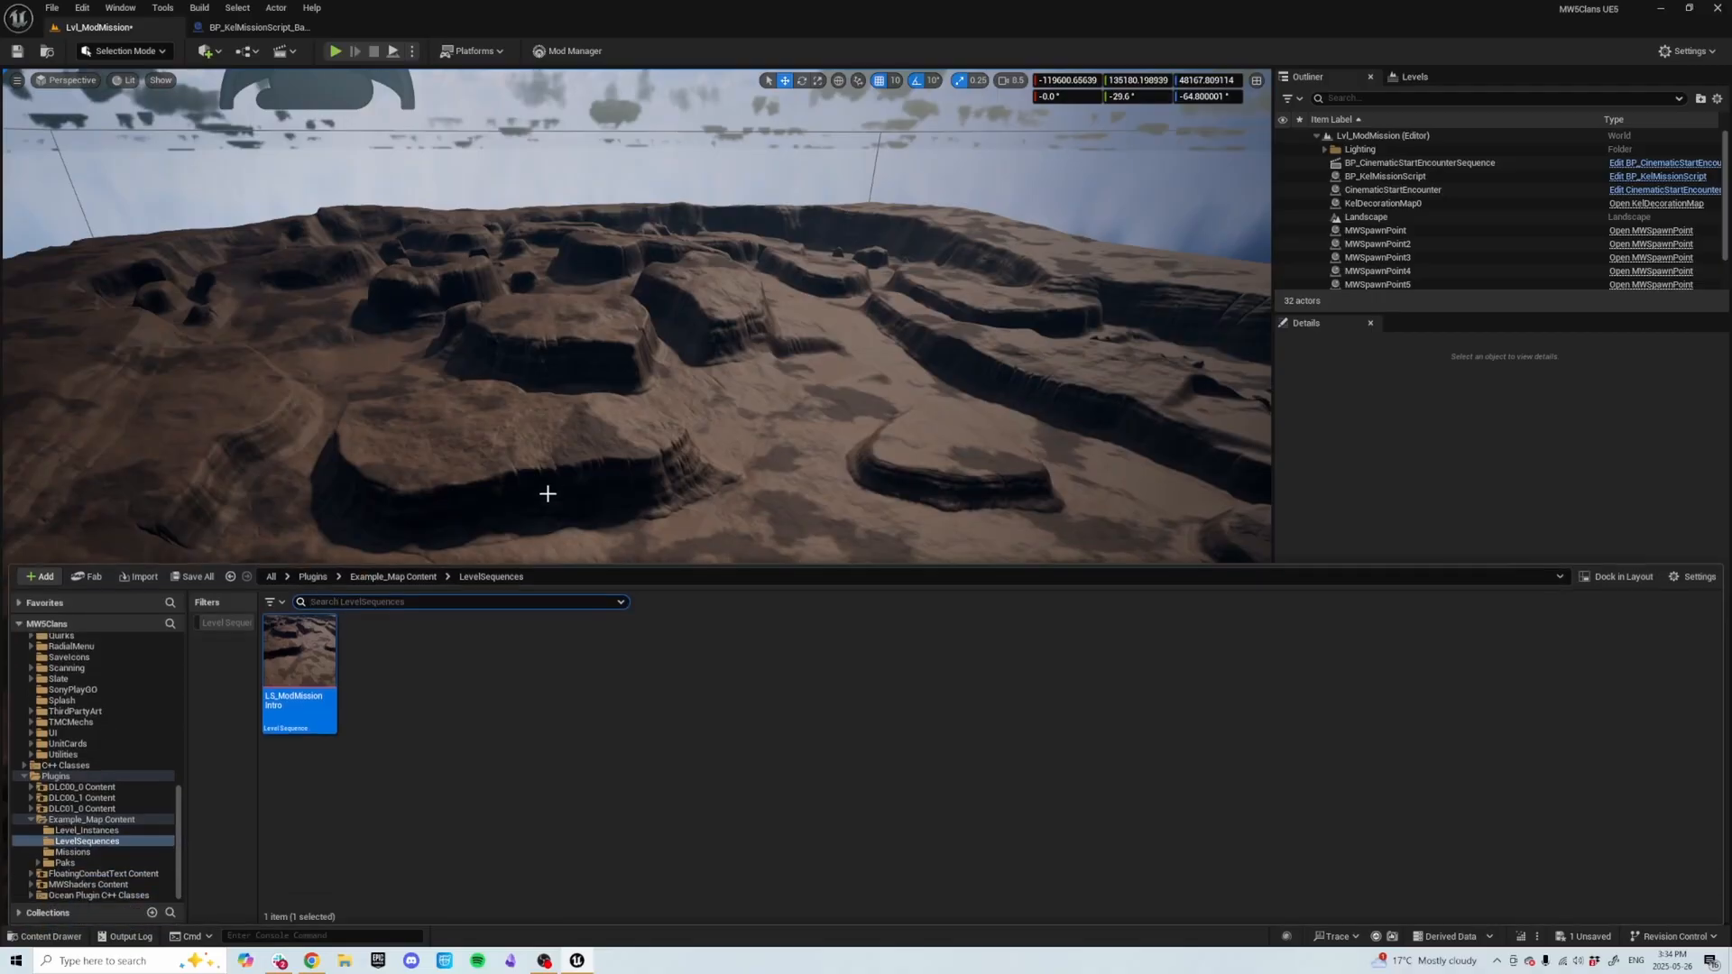
Set BP_CinematicStartEncounterSequence's Sequence Asset to LS_ModMissionIntro.
left_click(1413, 165)
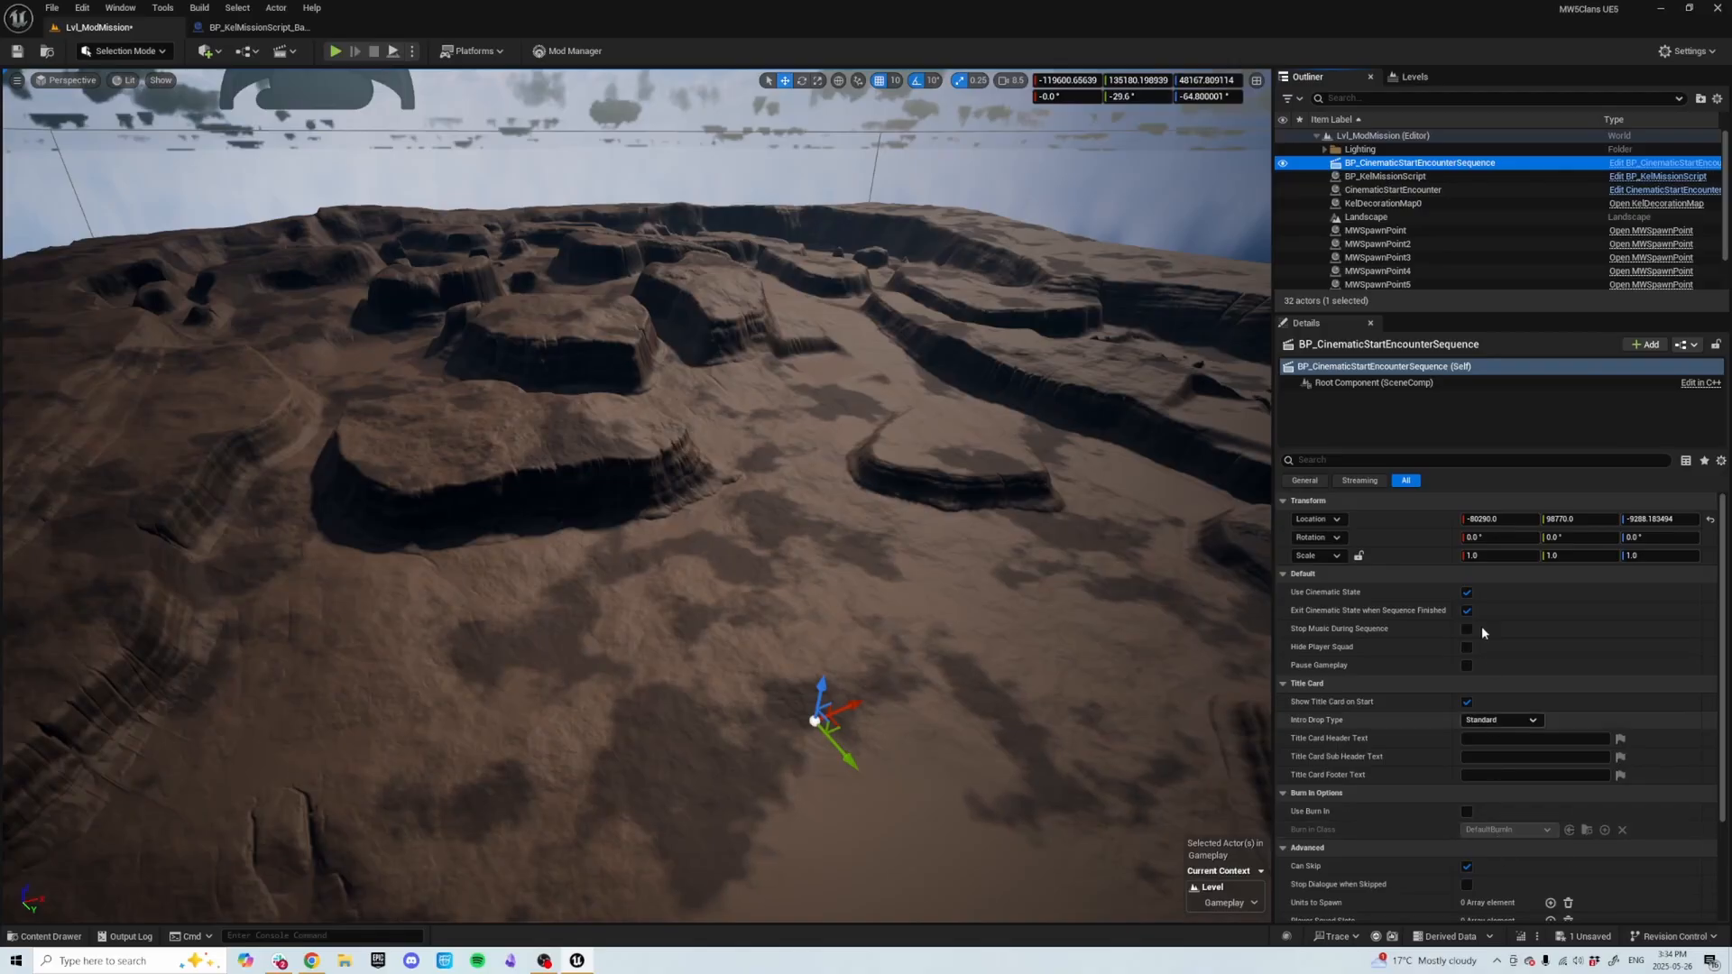
scroll(1457, 727, "down", 5)
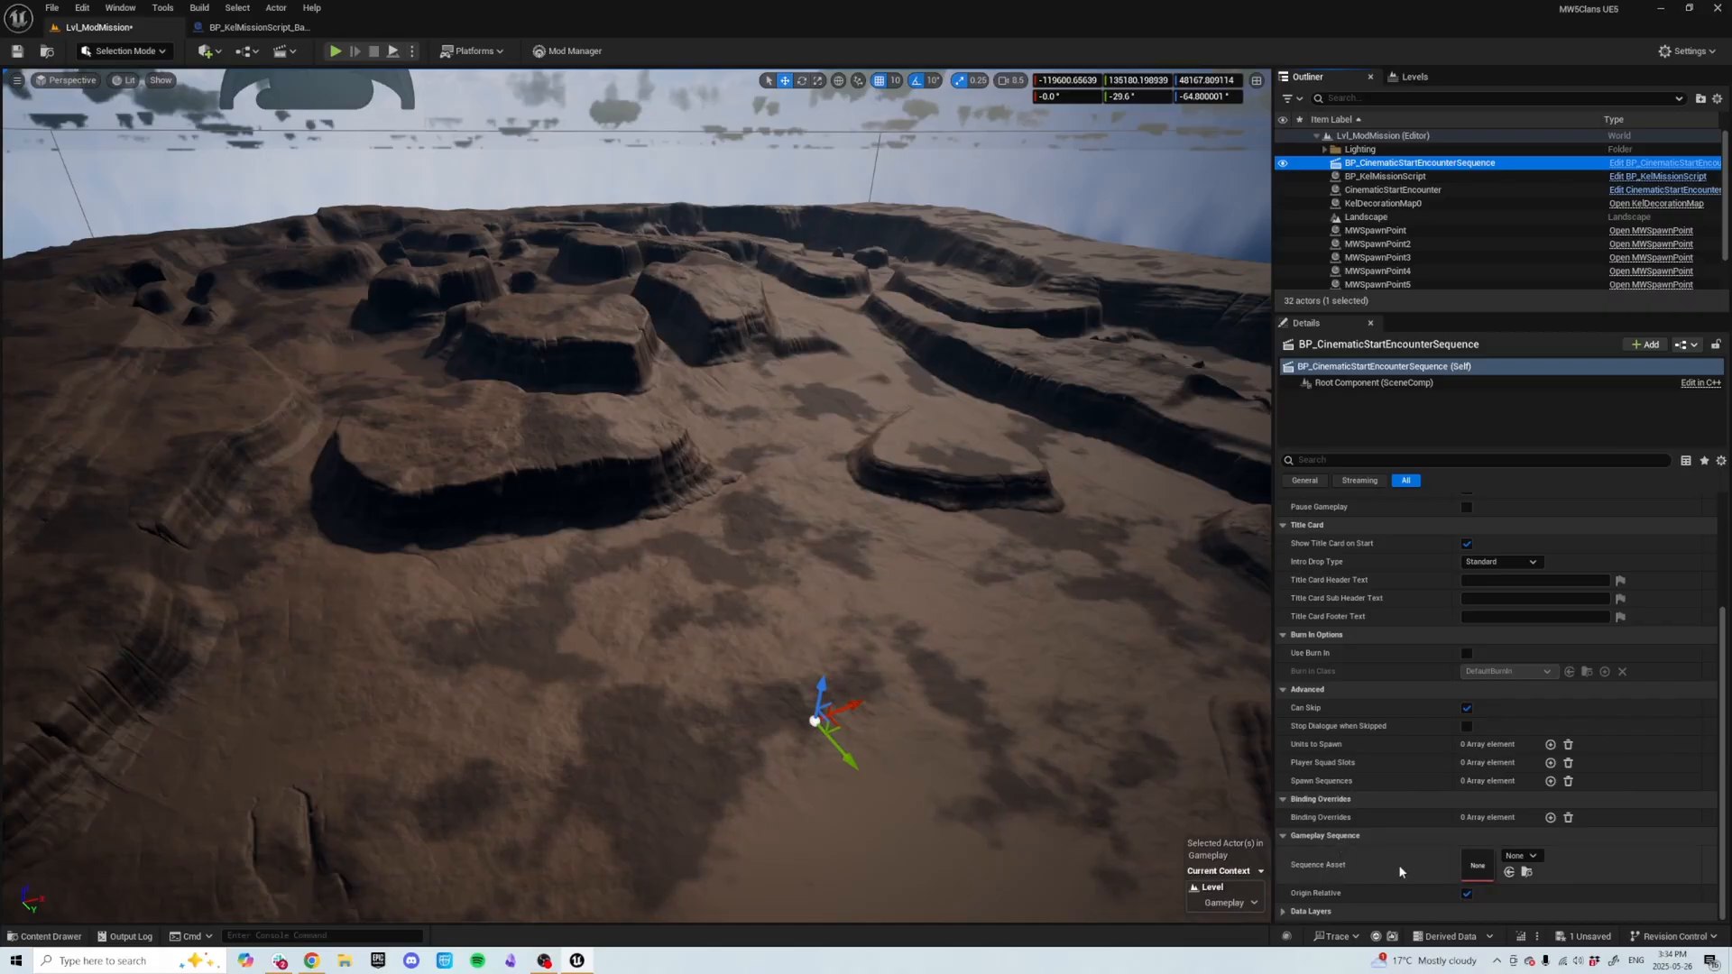
left_click(1517, 857)
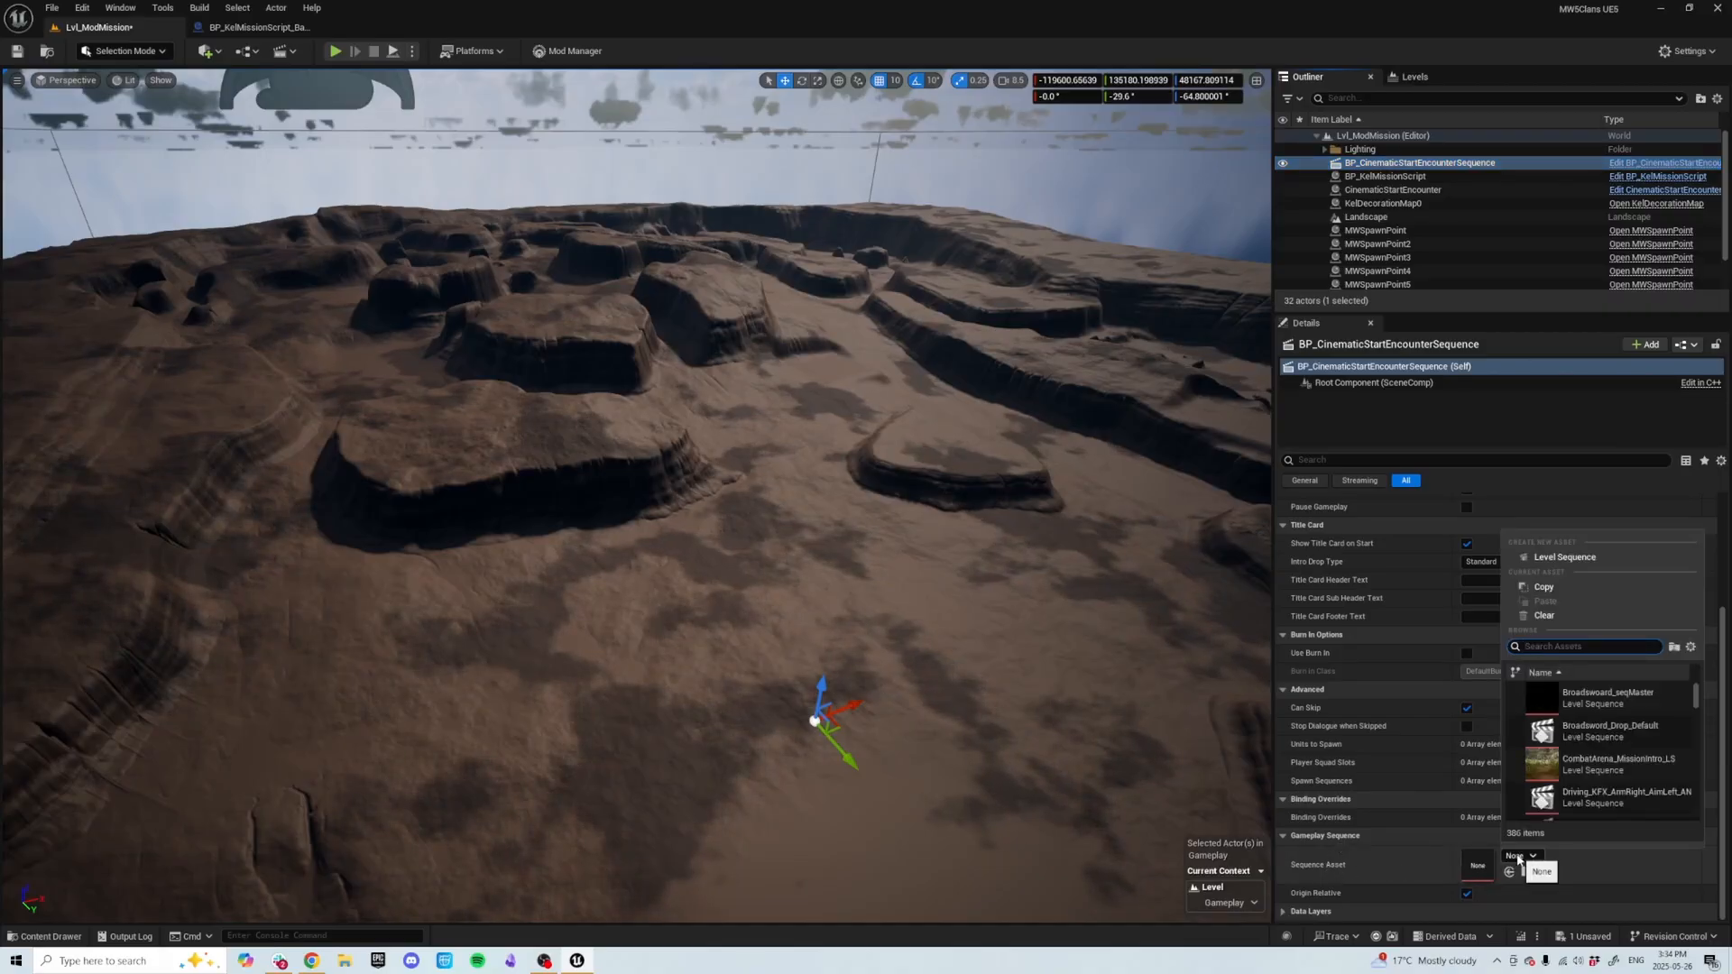
type("mod")
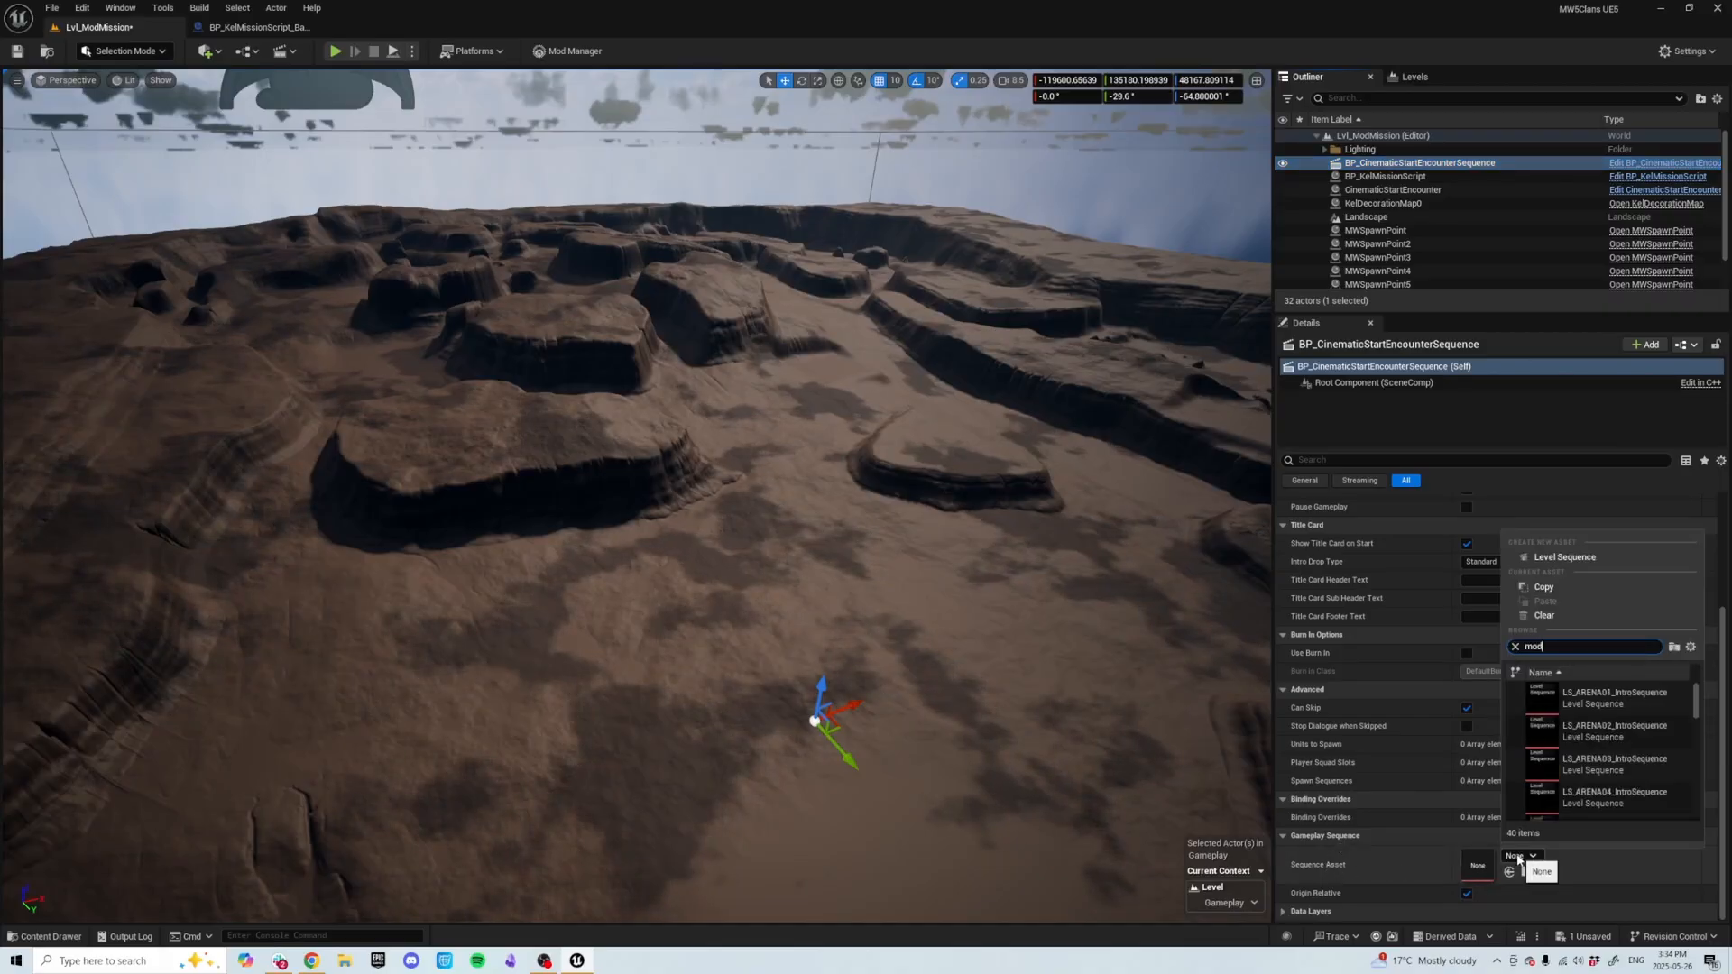
type("missi")
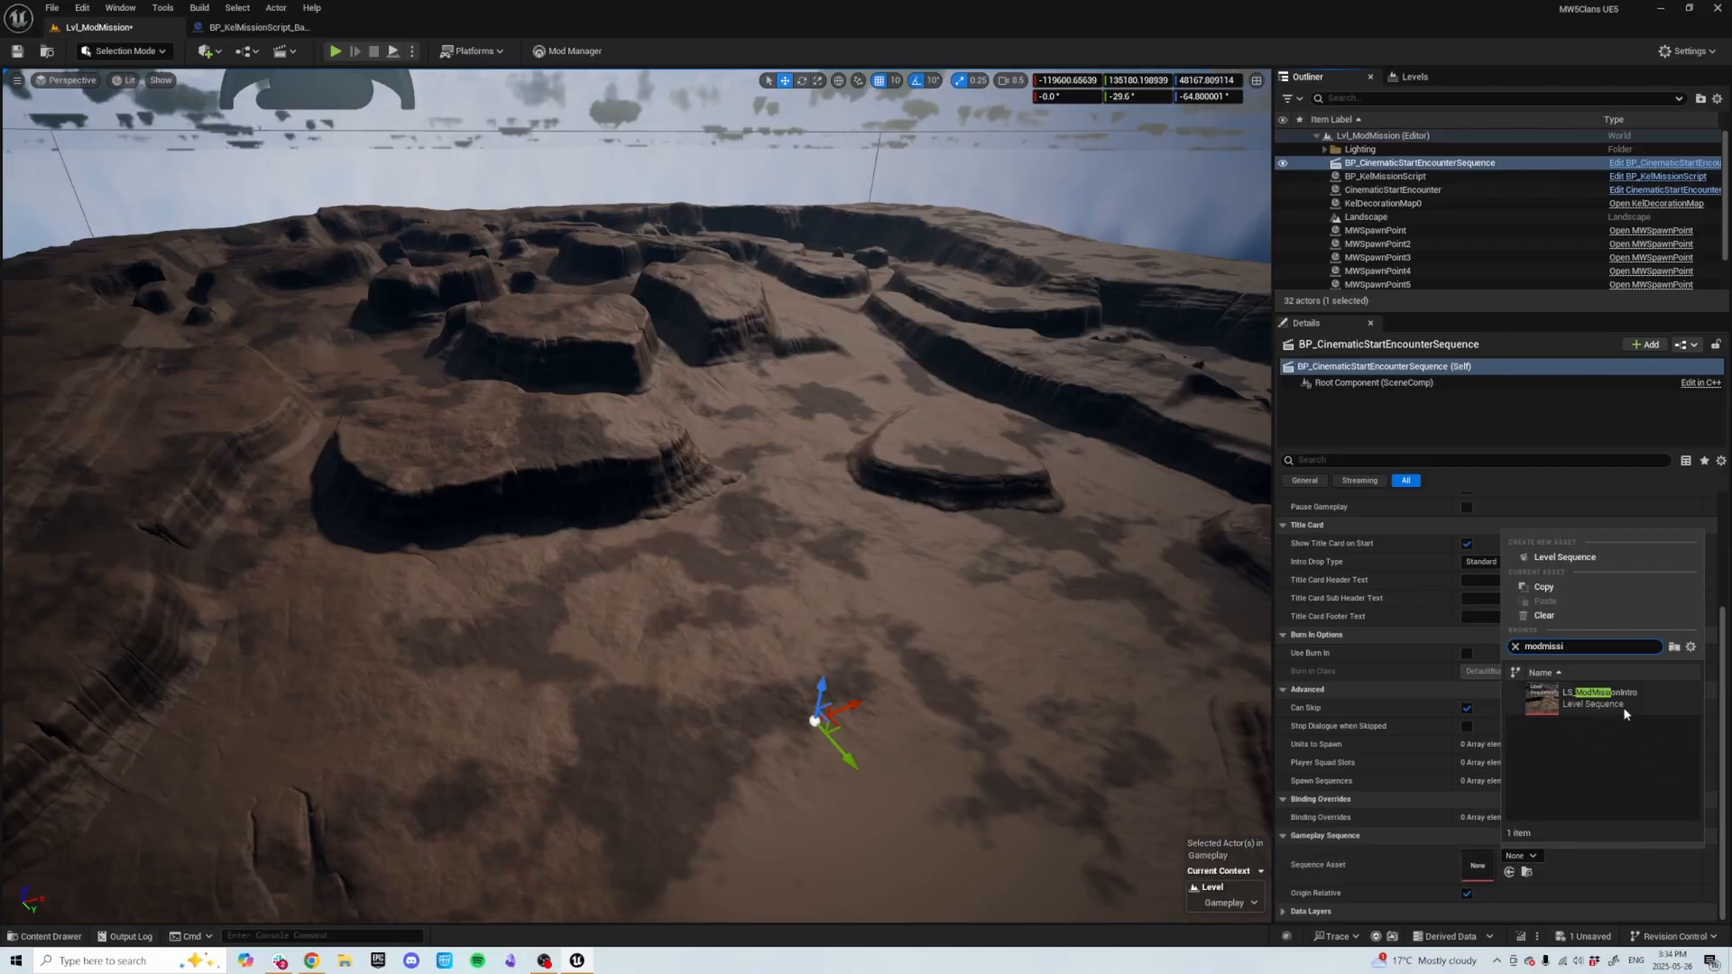
left_click(1624, 711)
Save the level's modified content.
key("s")
mouse_move(792, 606)
right_mouse_down()
mouse_move(790, 622)
mouse_move(792, 606)
right_mouse_up()
key("d")
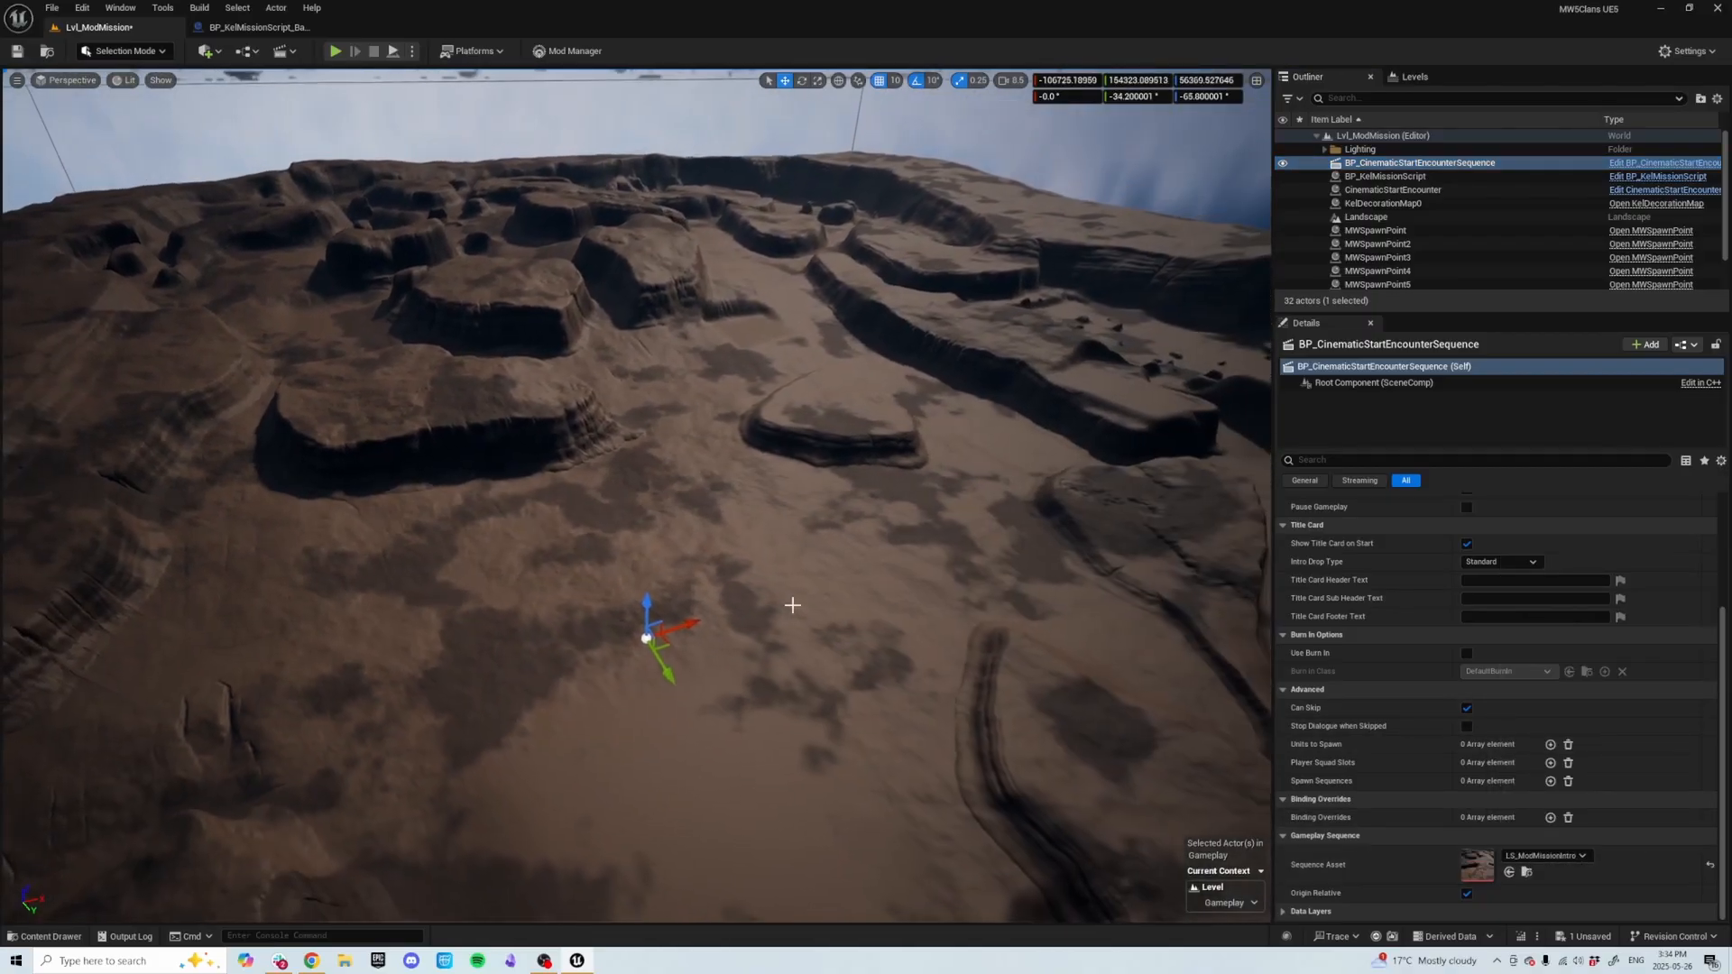
key("ctrl+s")
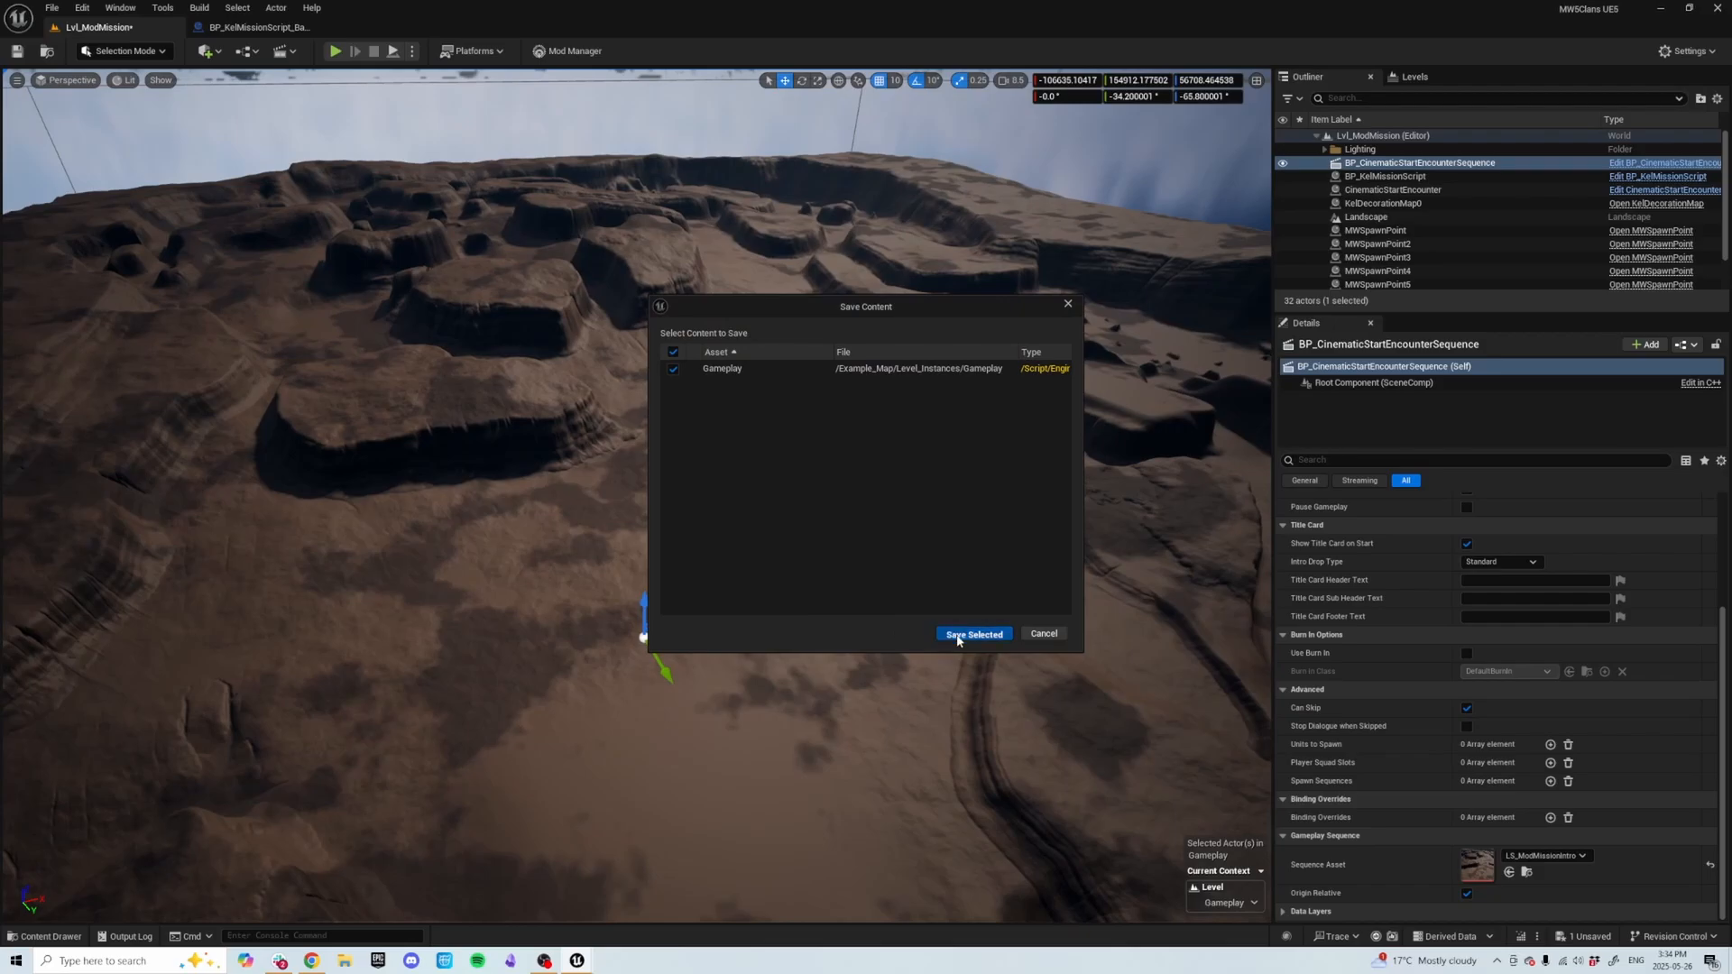
left_click(958, 637)
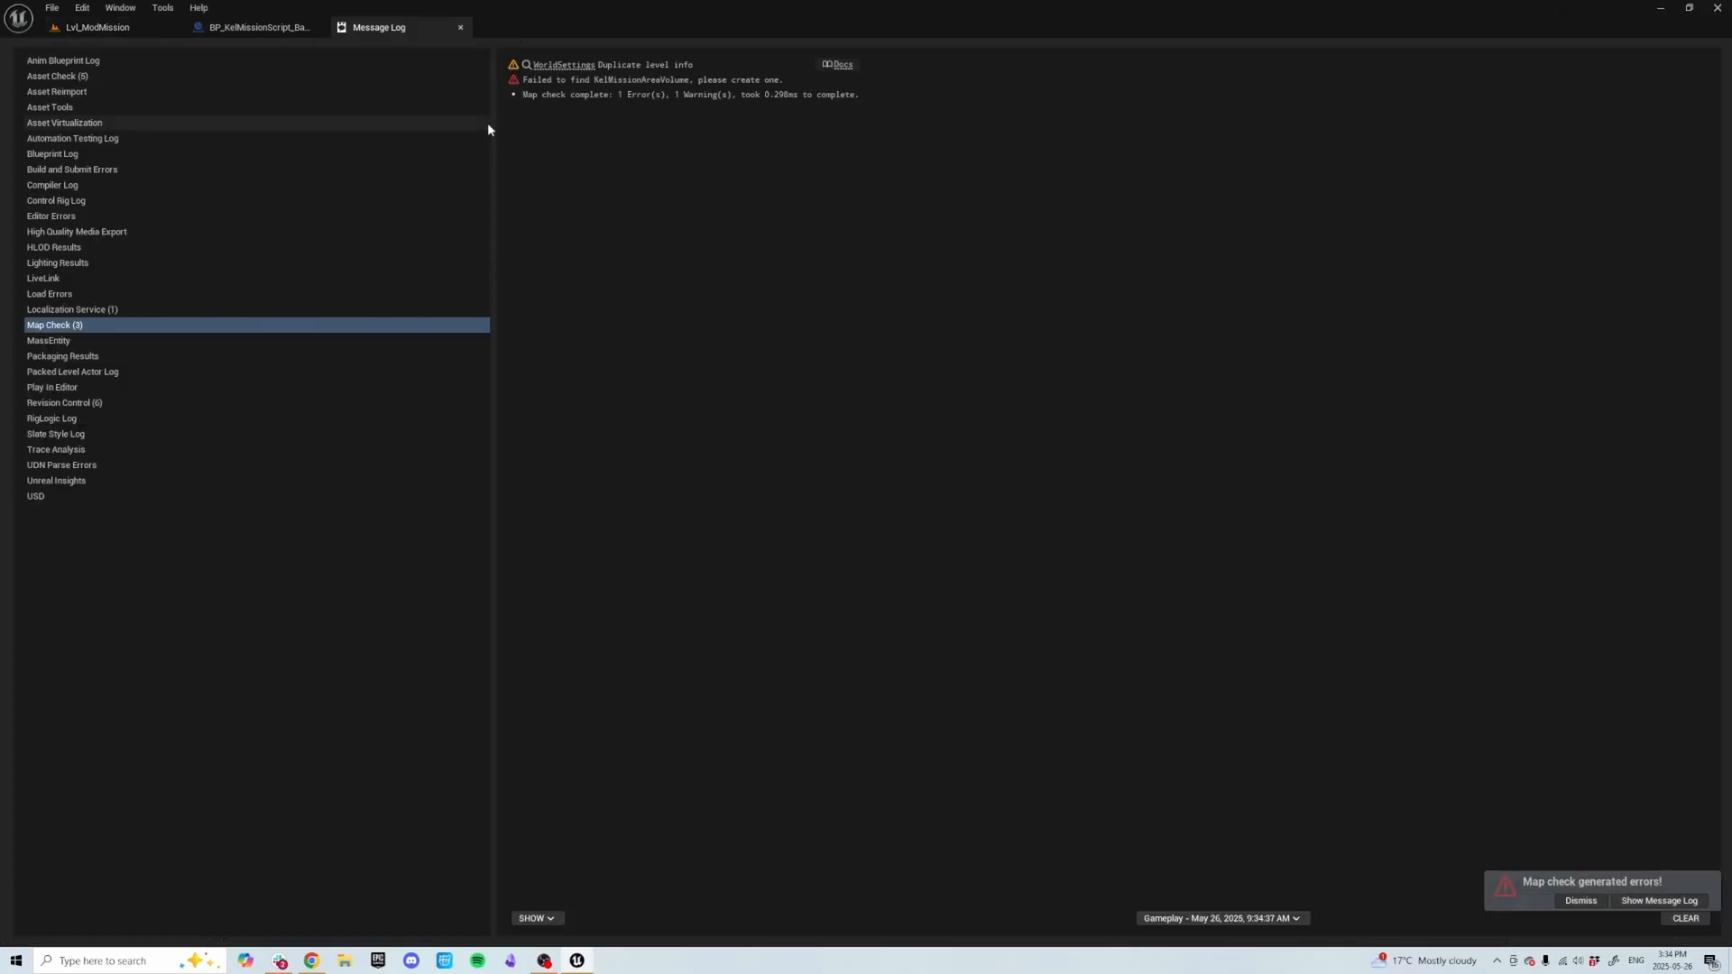
Close the Message Log and reopen the BP_KelMissionScript blueprint editor docked as a tab.
left_click(461, 27)
left_click(99, 28)
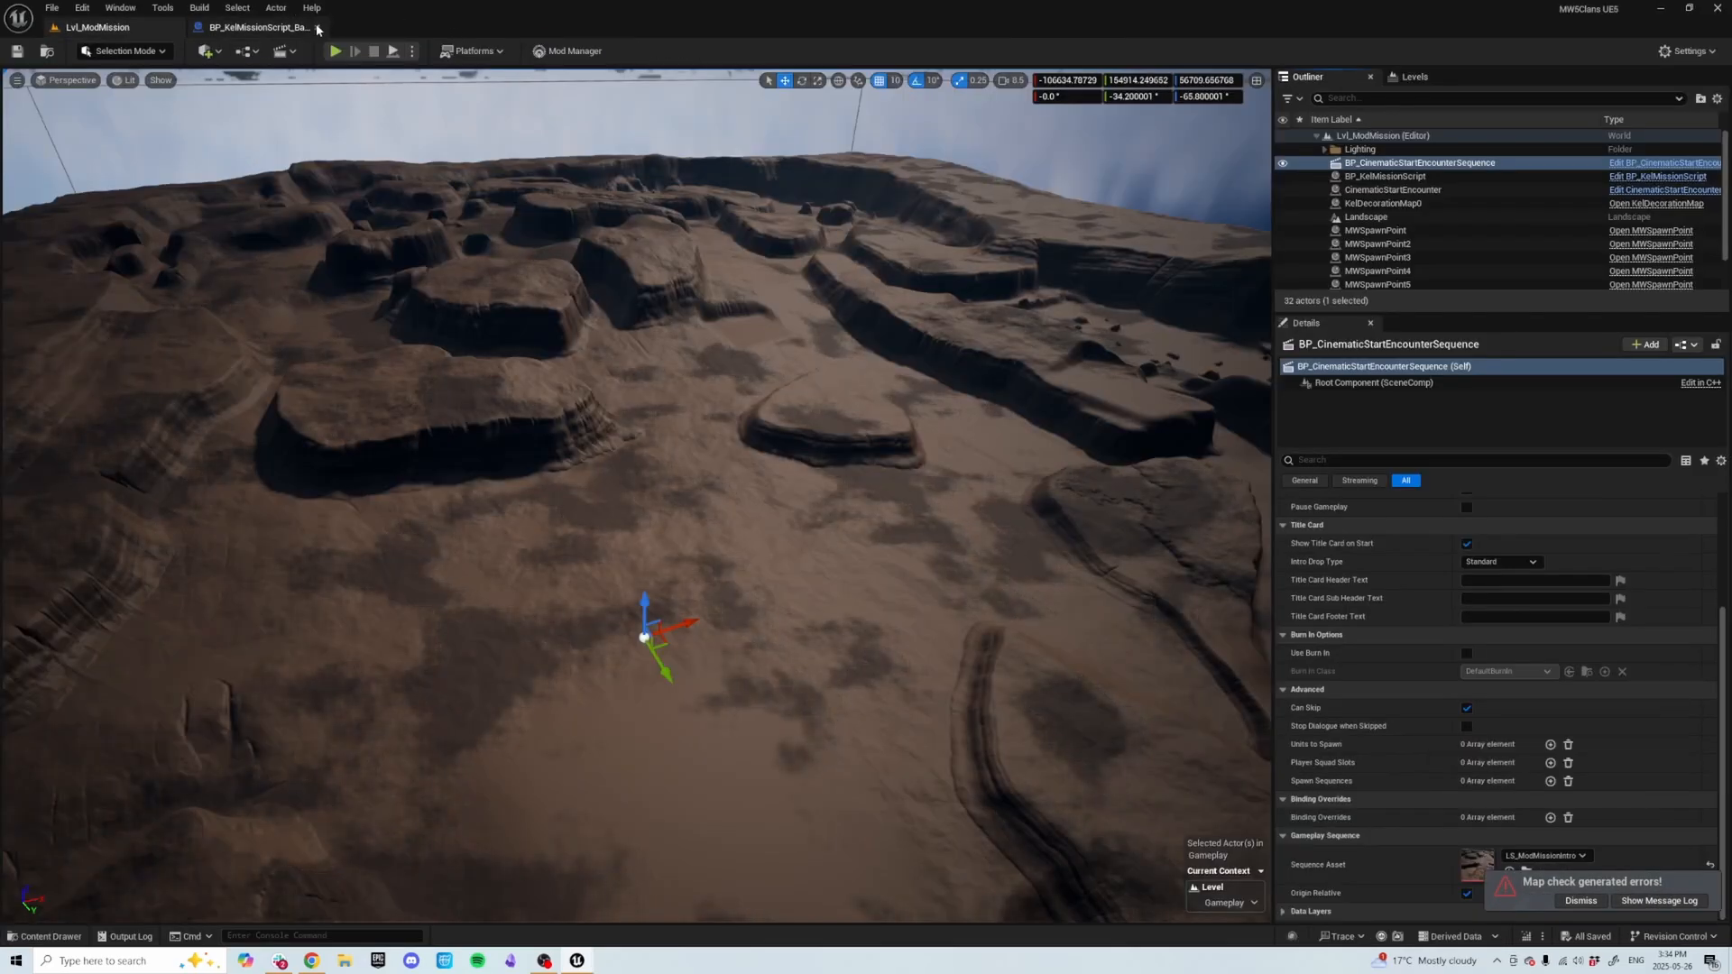
left_click(316, 28)
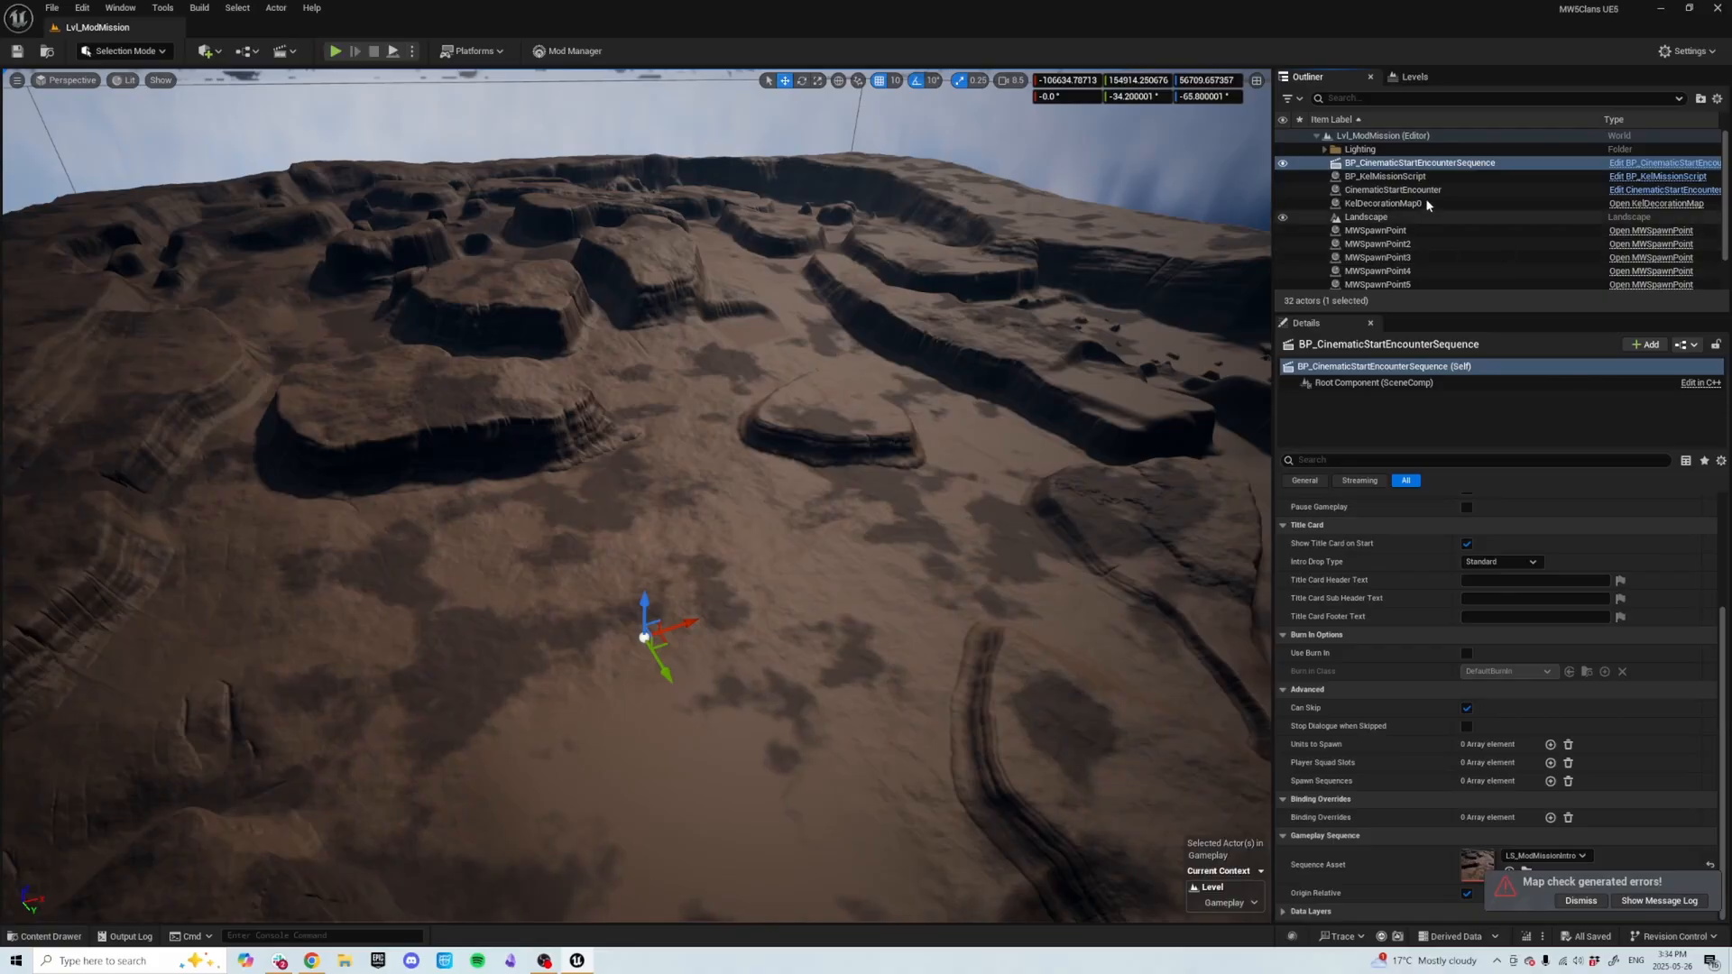
left_click(1630, 178)
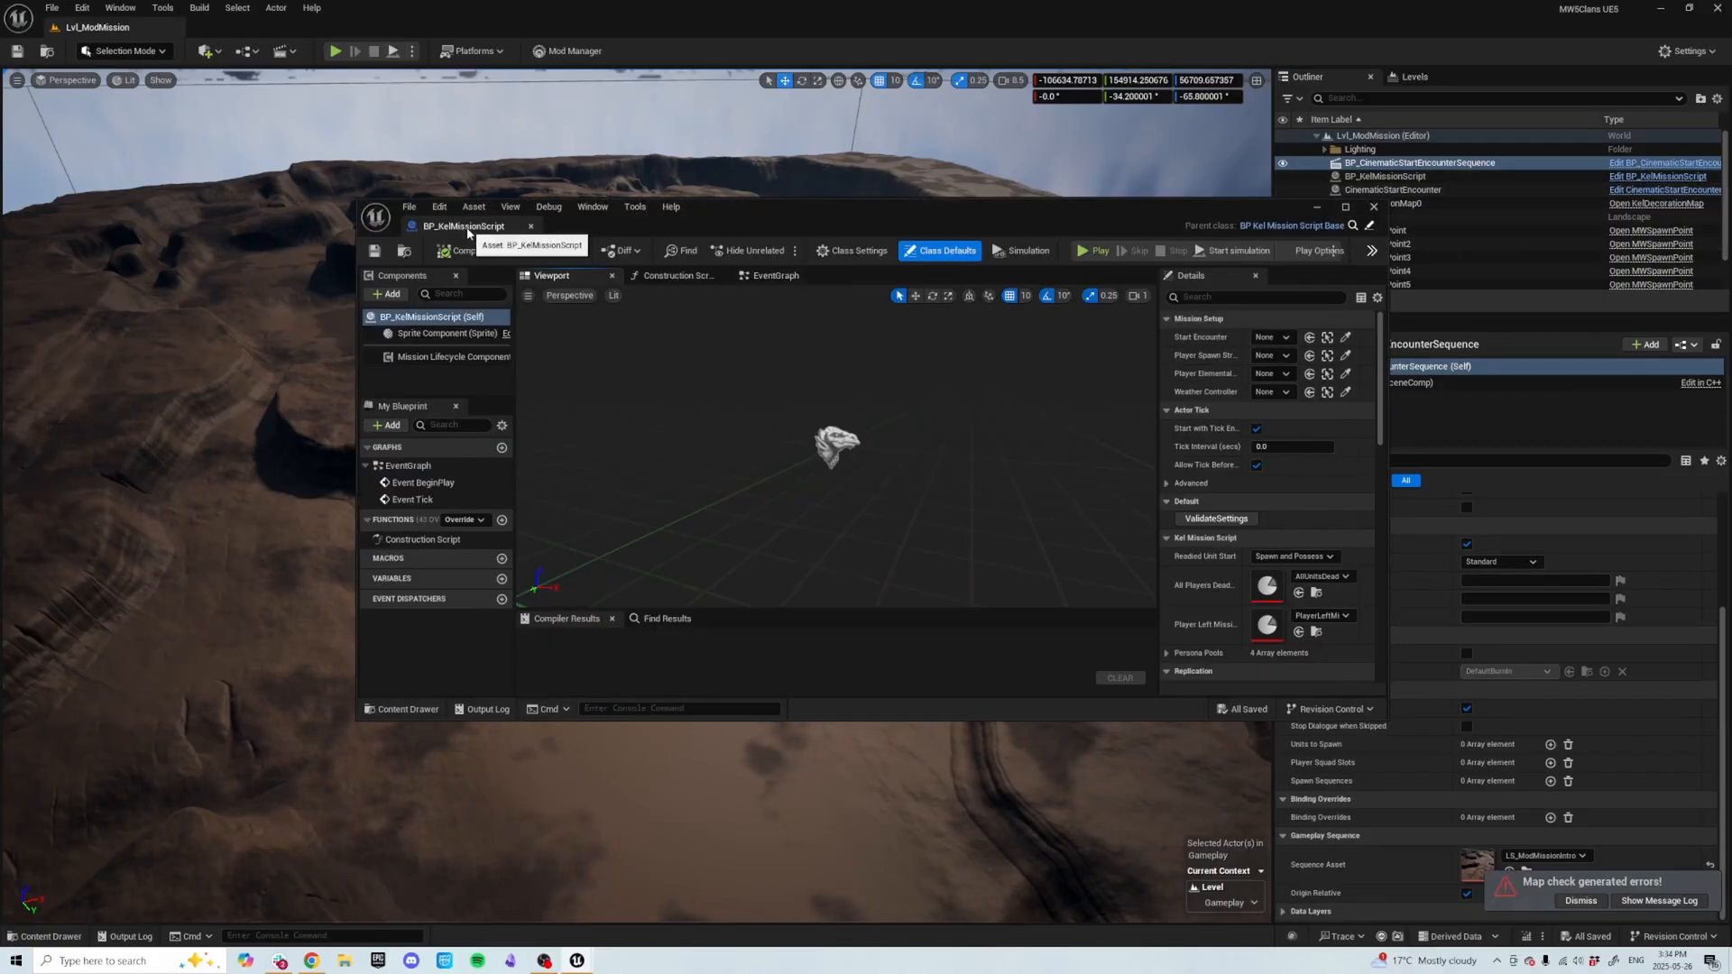
left_click_drag(468, 232, 257, 27)
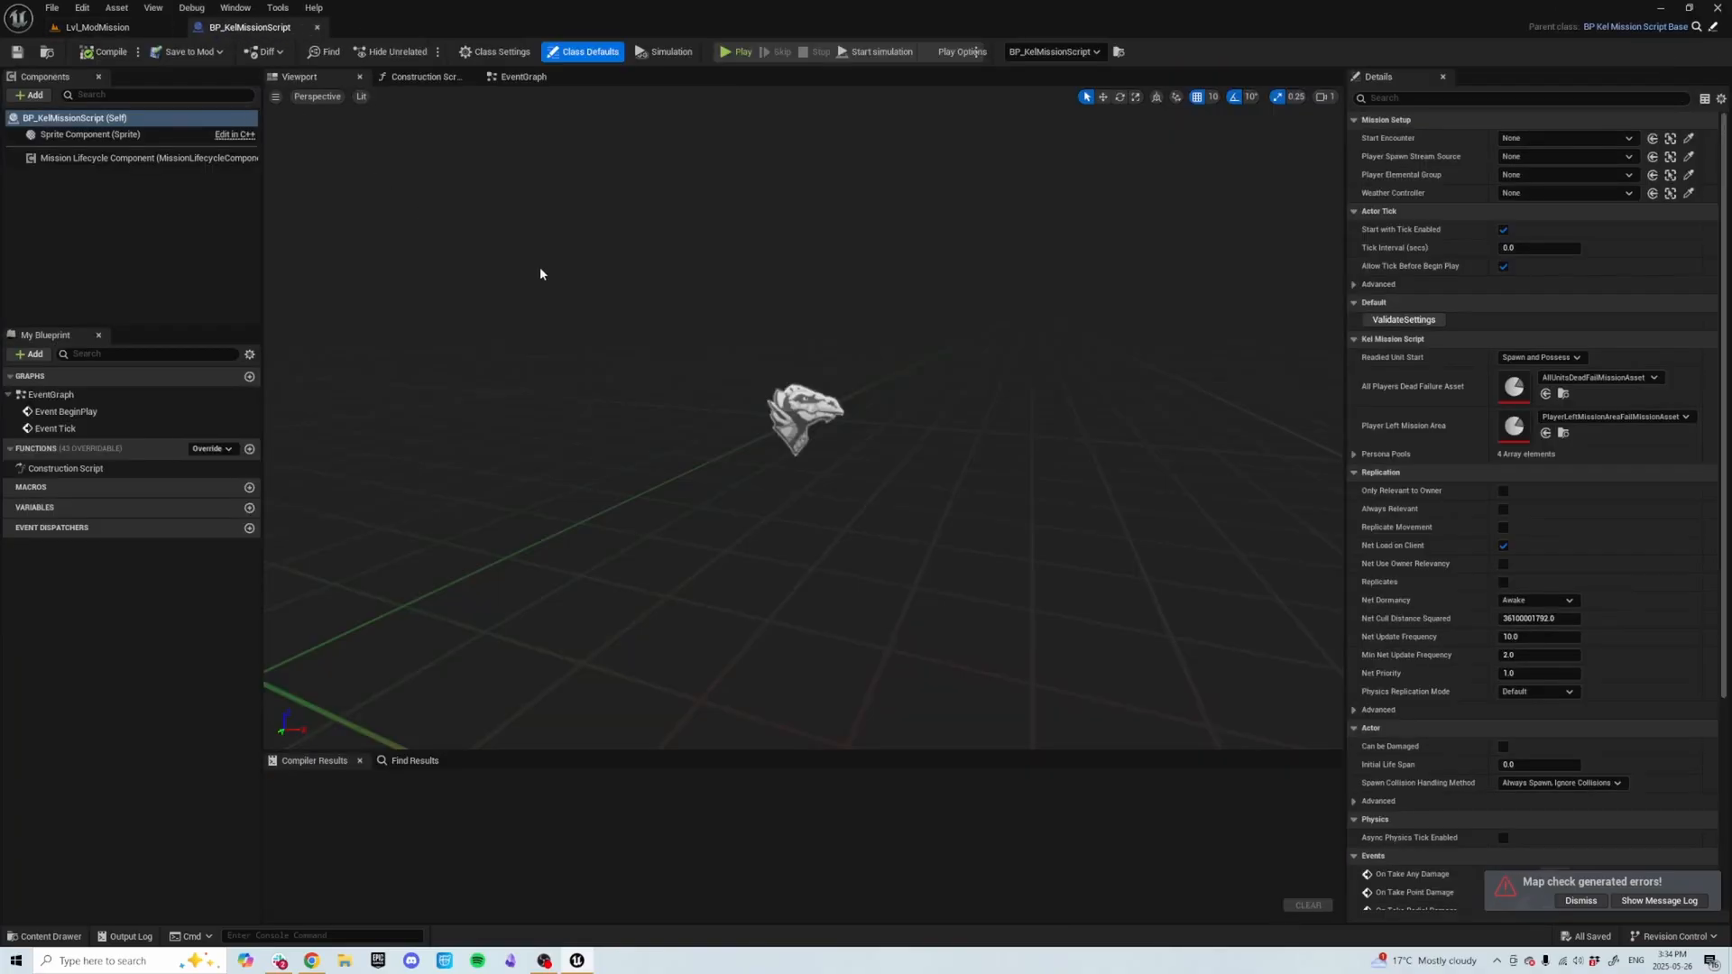
Open the mission script's Event Graph and add a StartMission event node.
left_click(524, 78)
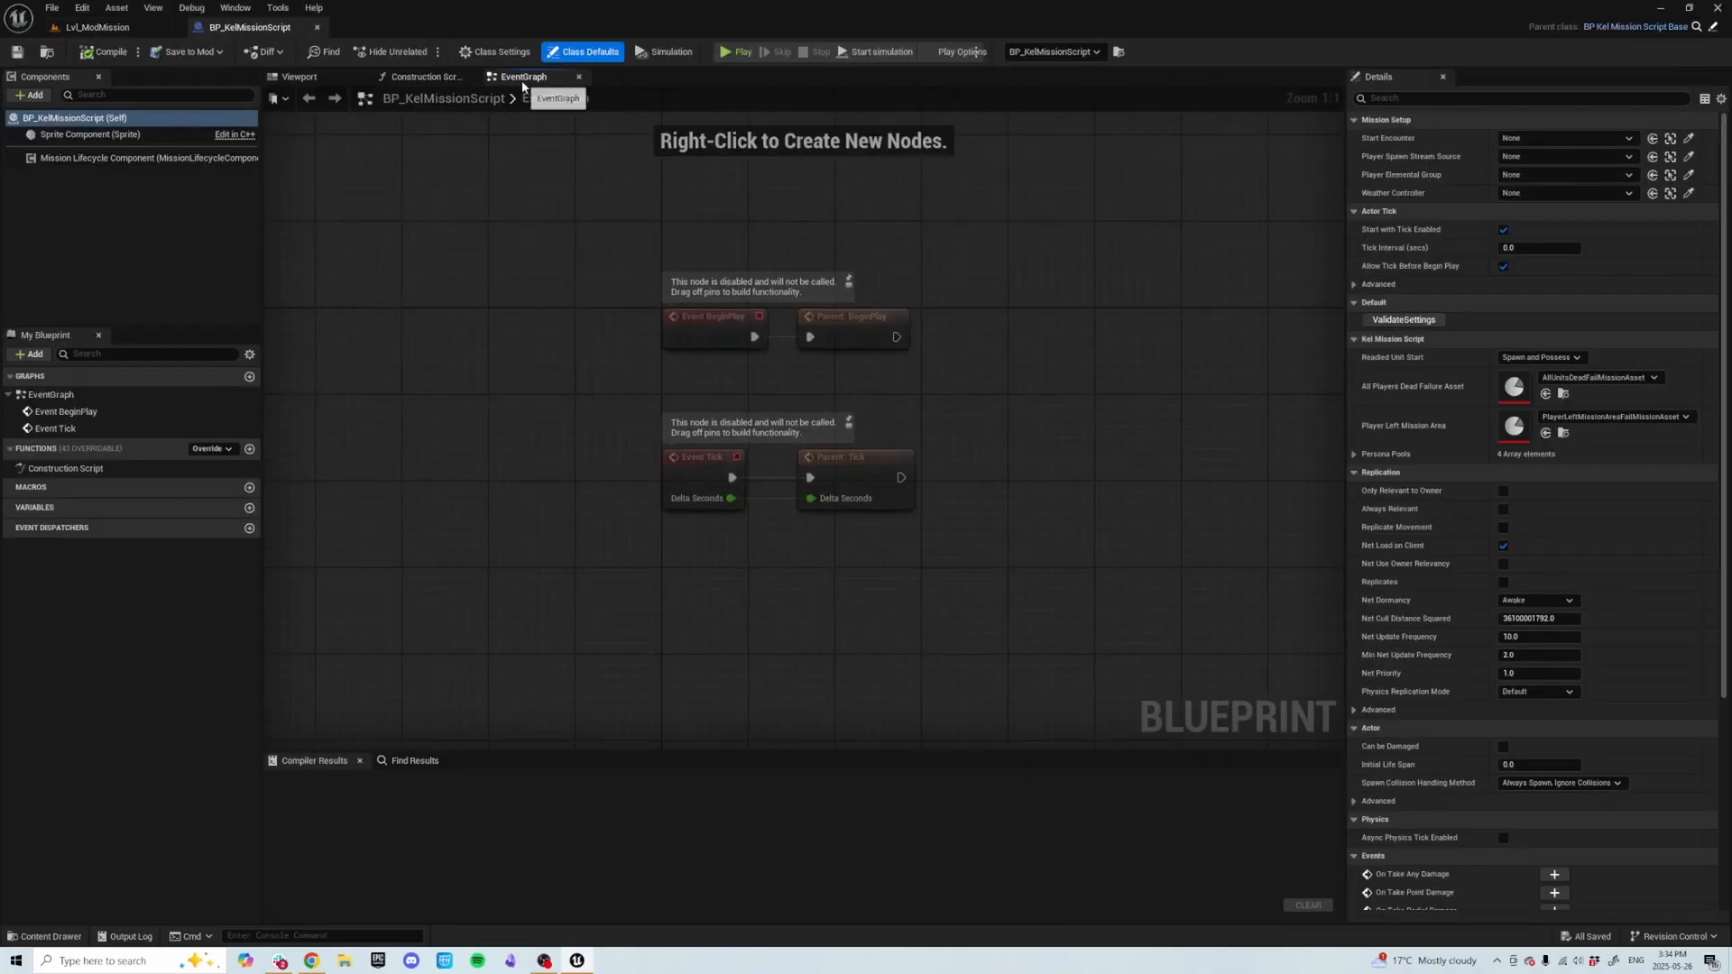
right_click_drag(612, 361, 514, 397)
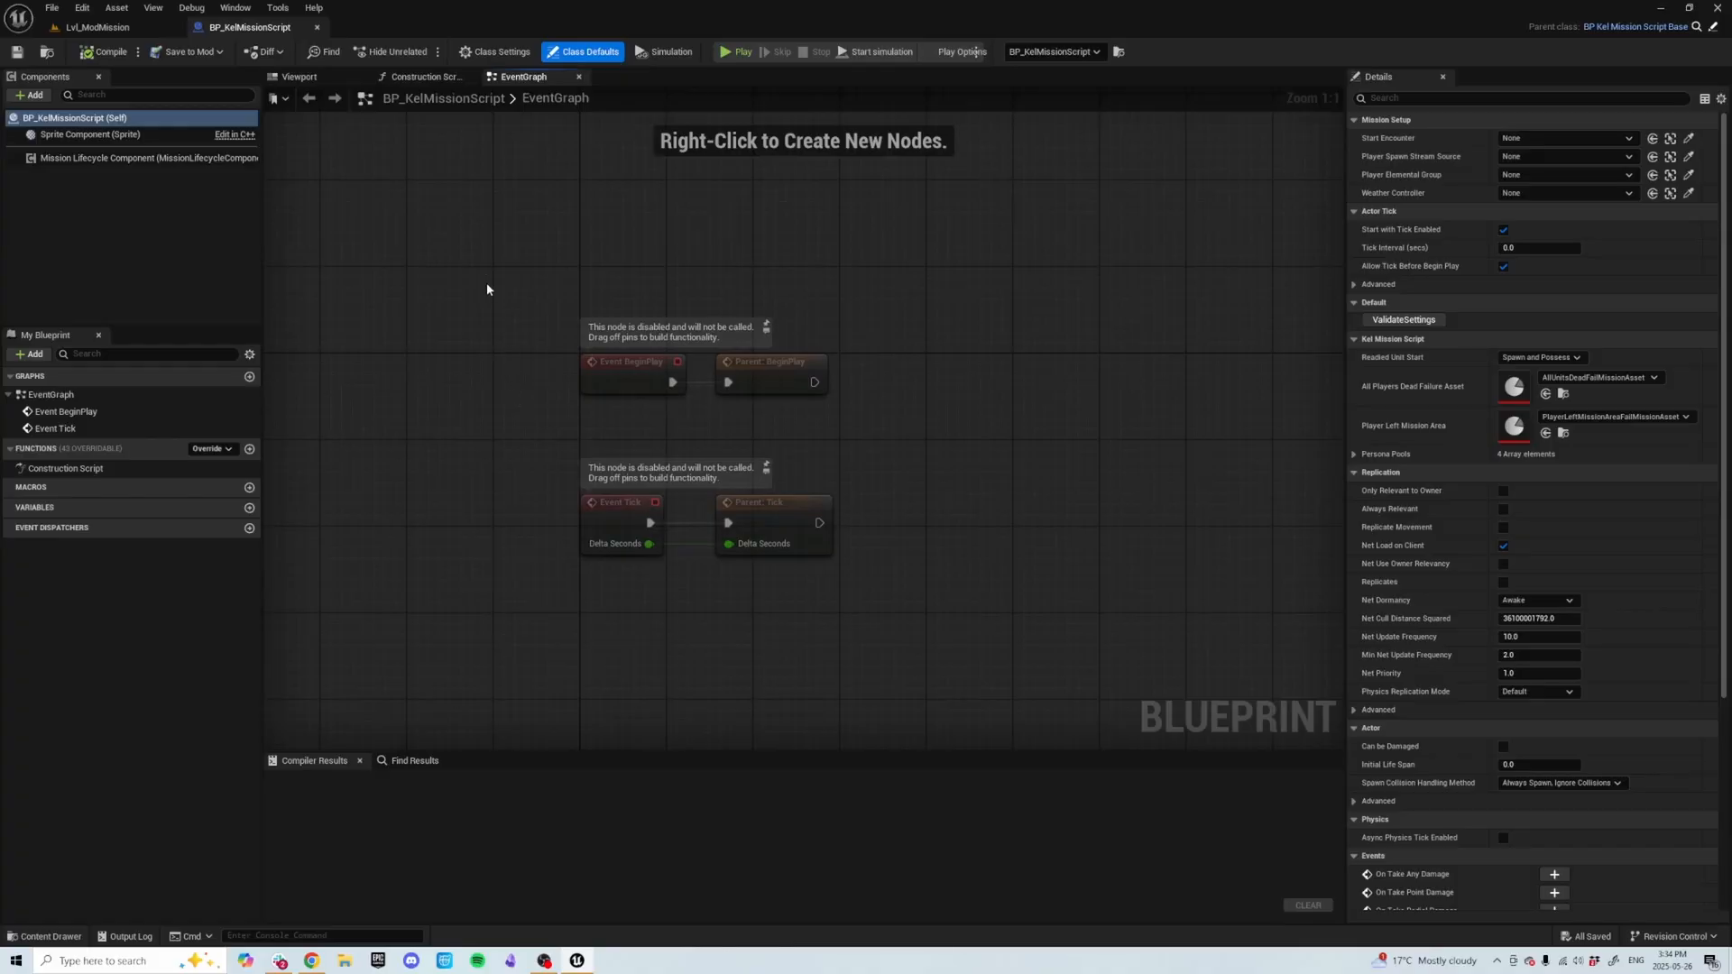
left_click_drag(487, 289, 929, 462)
left_click_drag(788, 375, 794, 322)
left_click(935, 424)
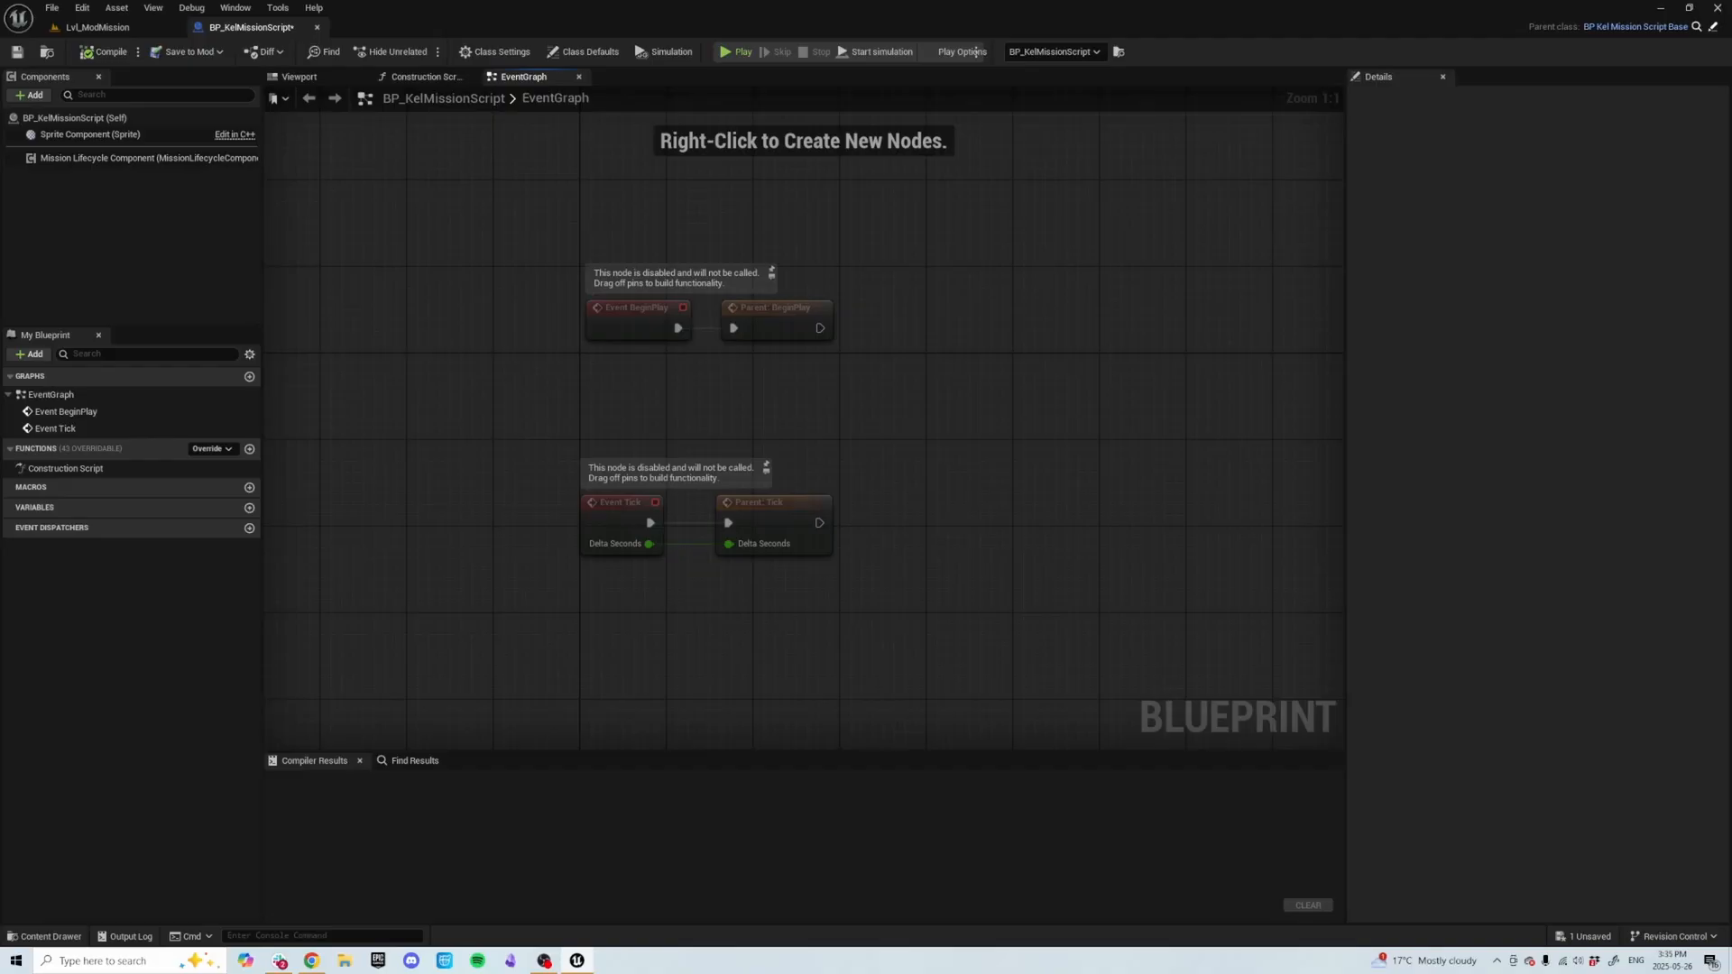
right_click(627, 673)
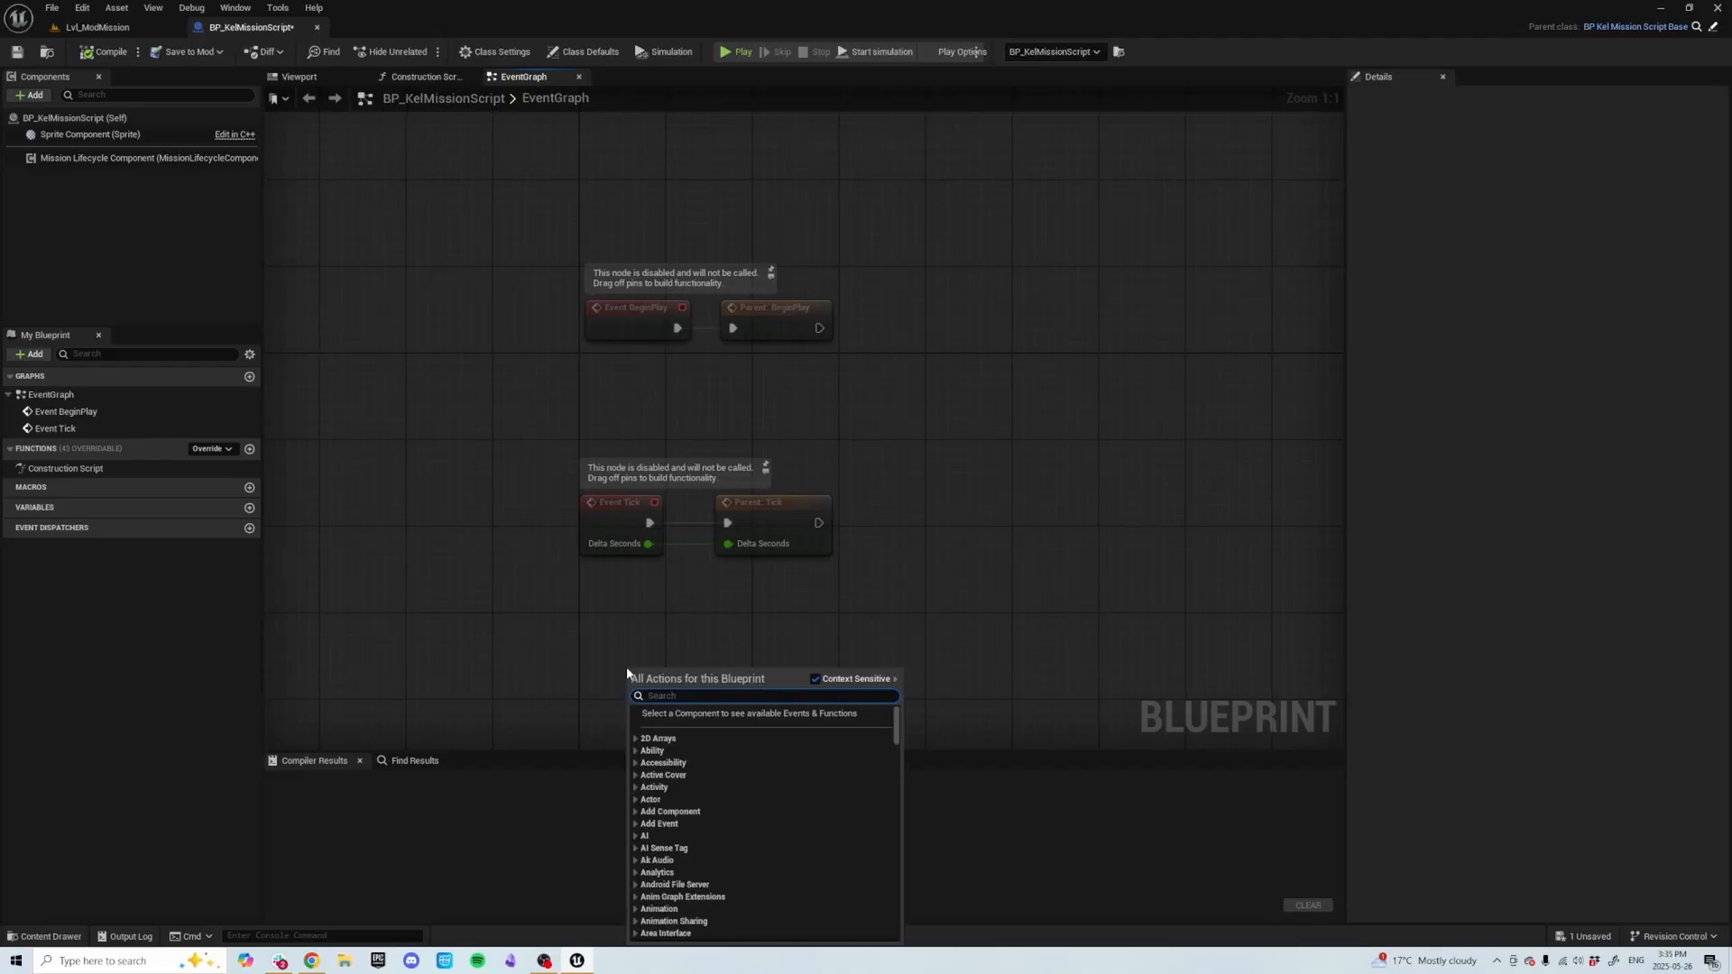
type("event star")
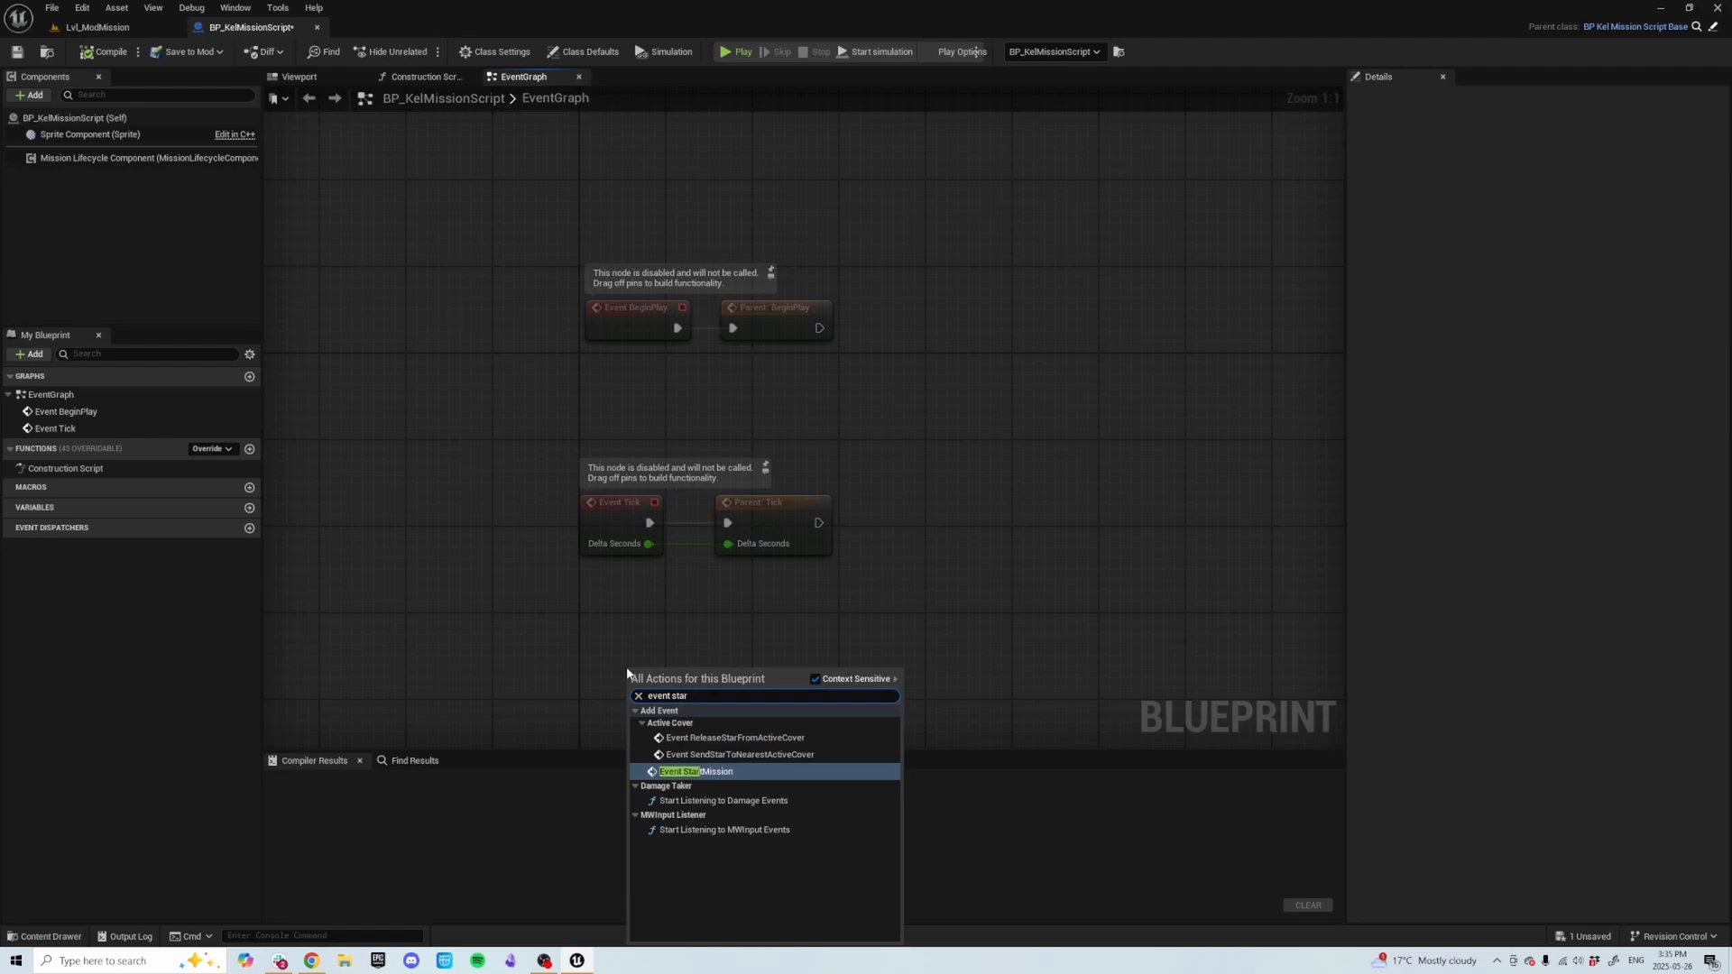
key("Return")
left_click_drag(640, 672, 592, 670)
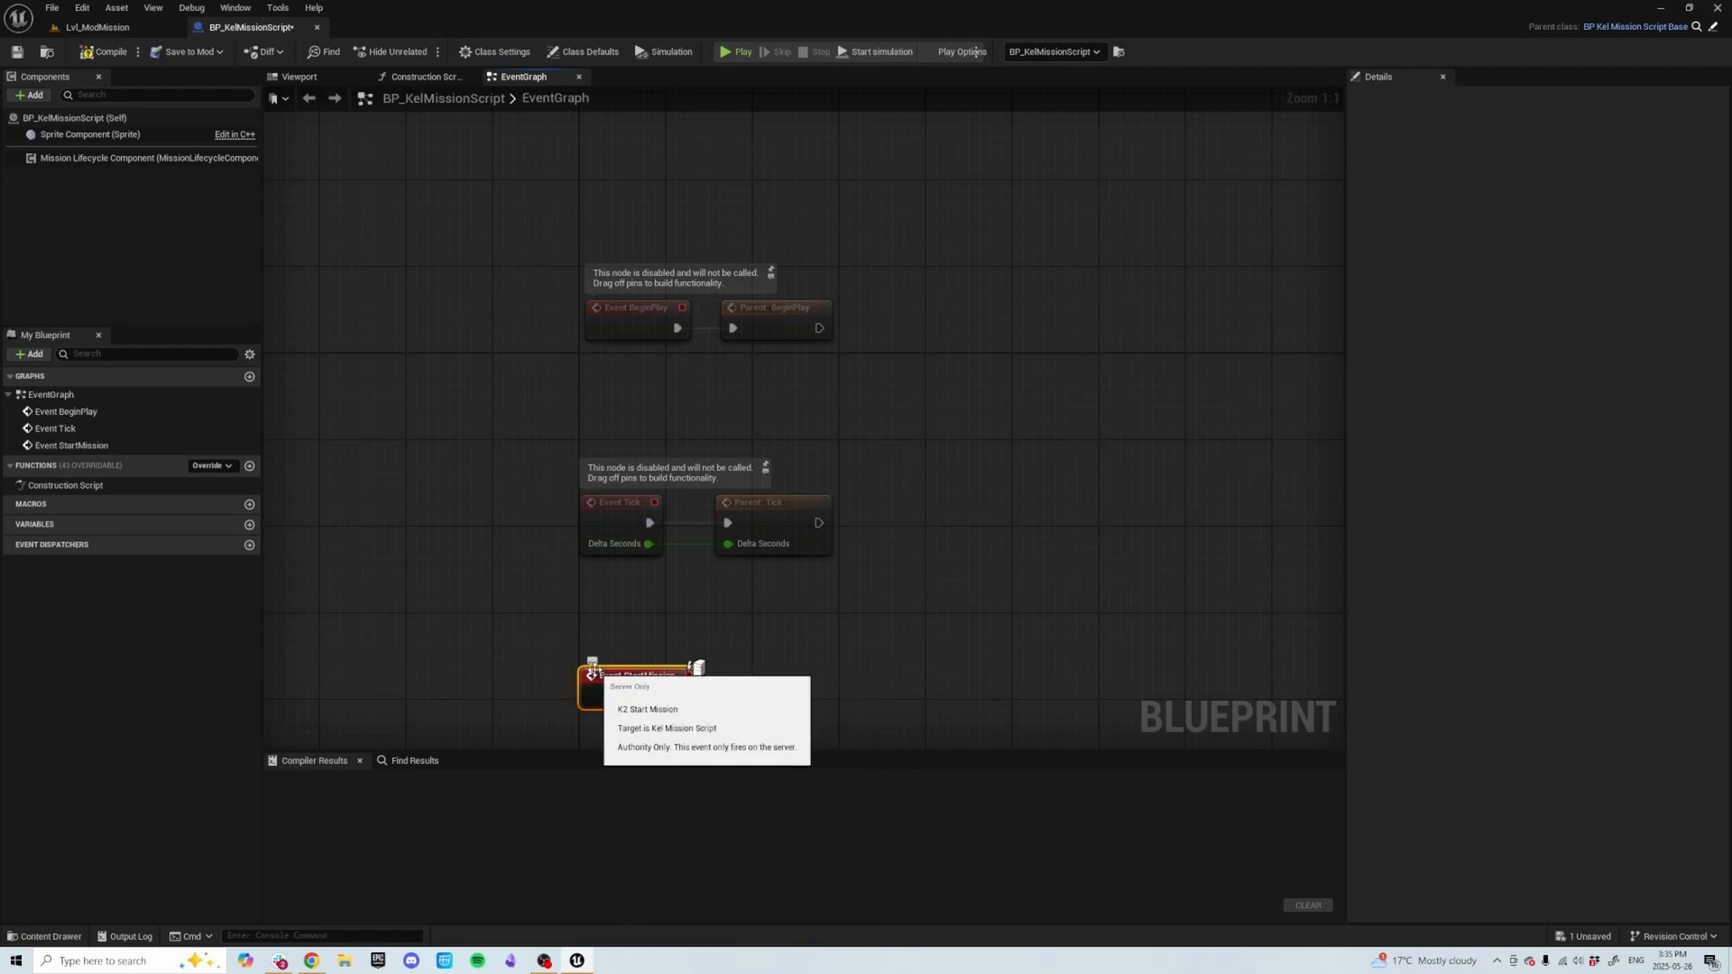
left_click(773, 692)
right_click_drag(773, 692, 763, 675)
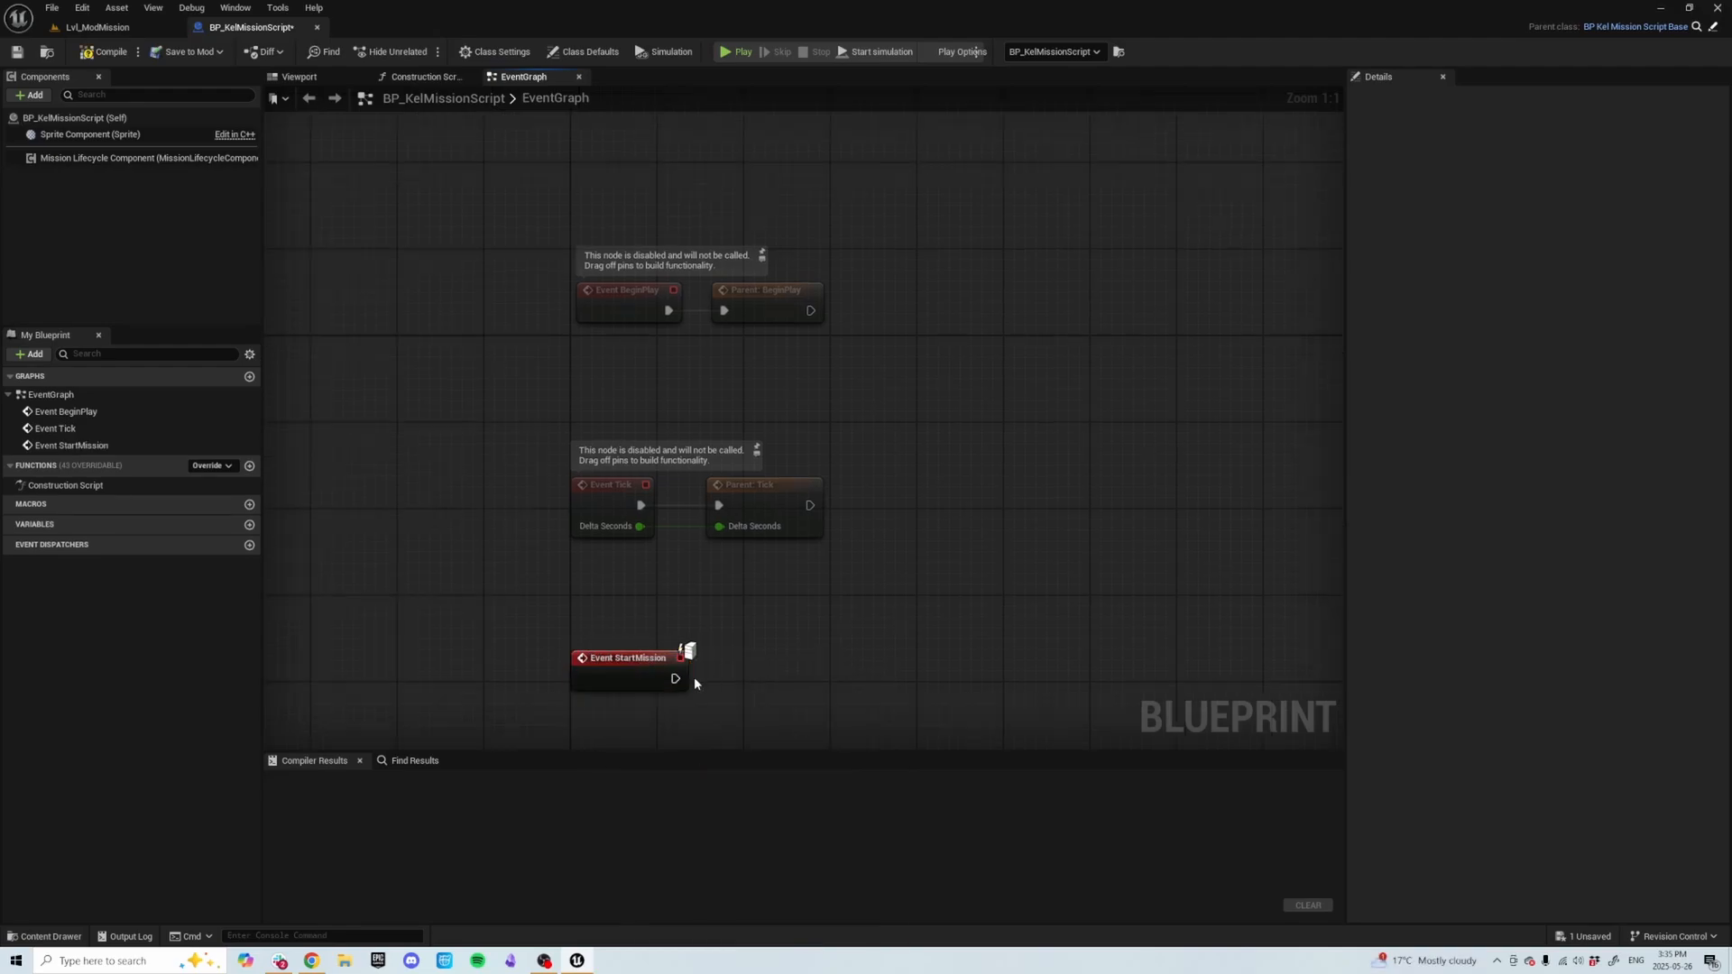
Add a call to the parent StartMission function after the StartMission event.
left_click(648, 682)
right_click(648, 681)
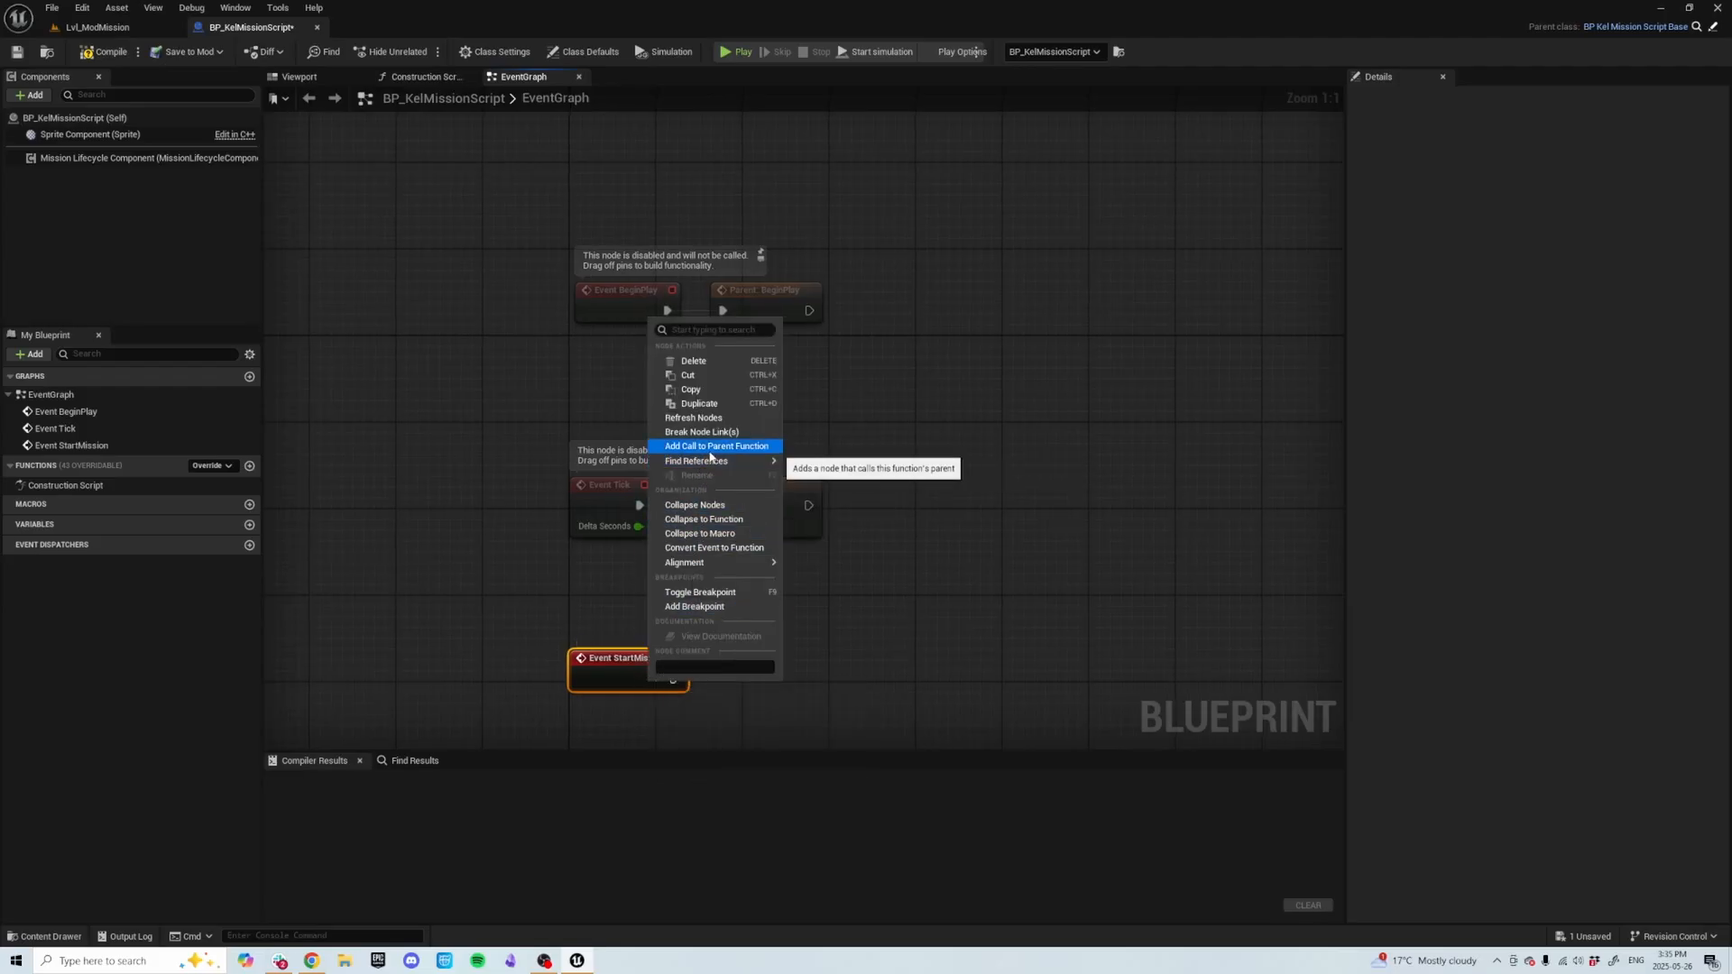
left_click(712, 451)
left_click_drag(631, 727, 723, 660)
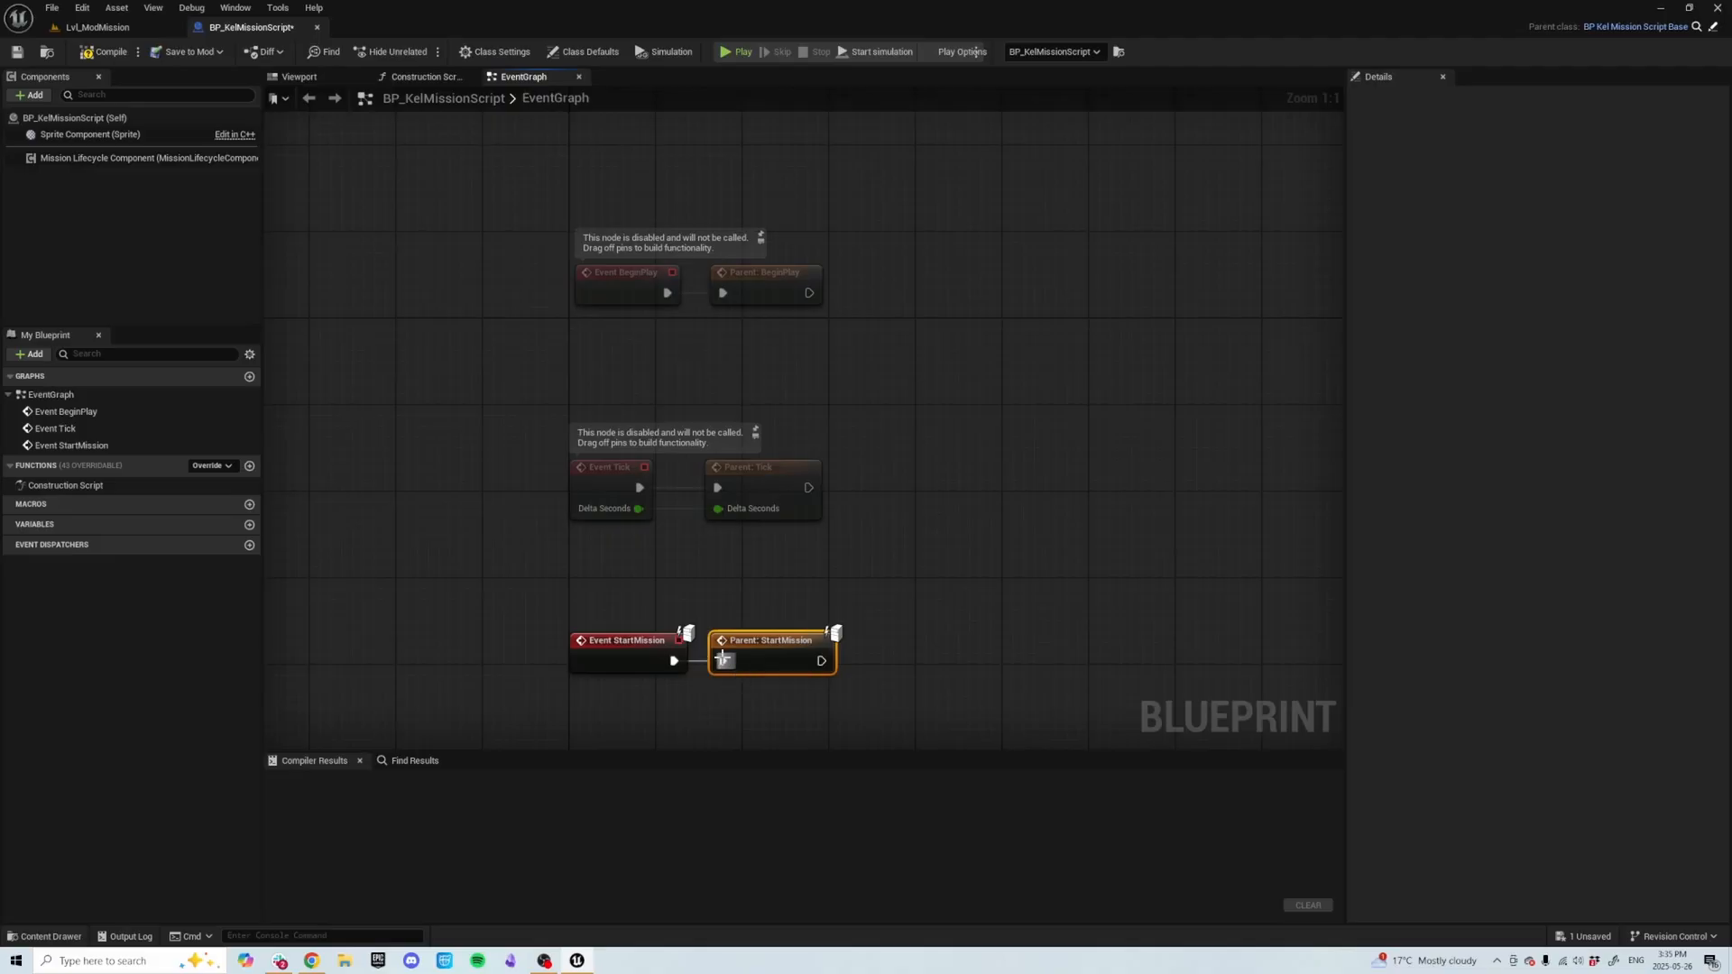
left_click(770, 611)
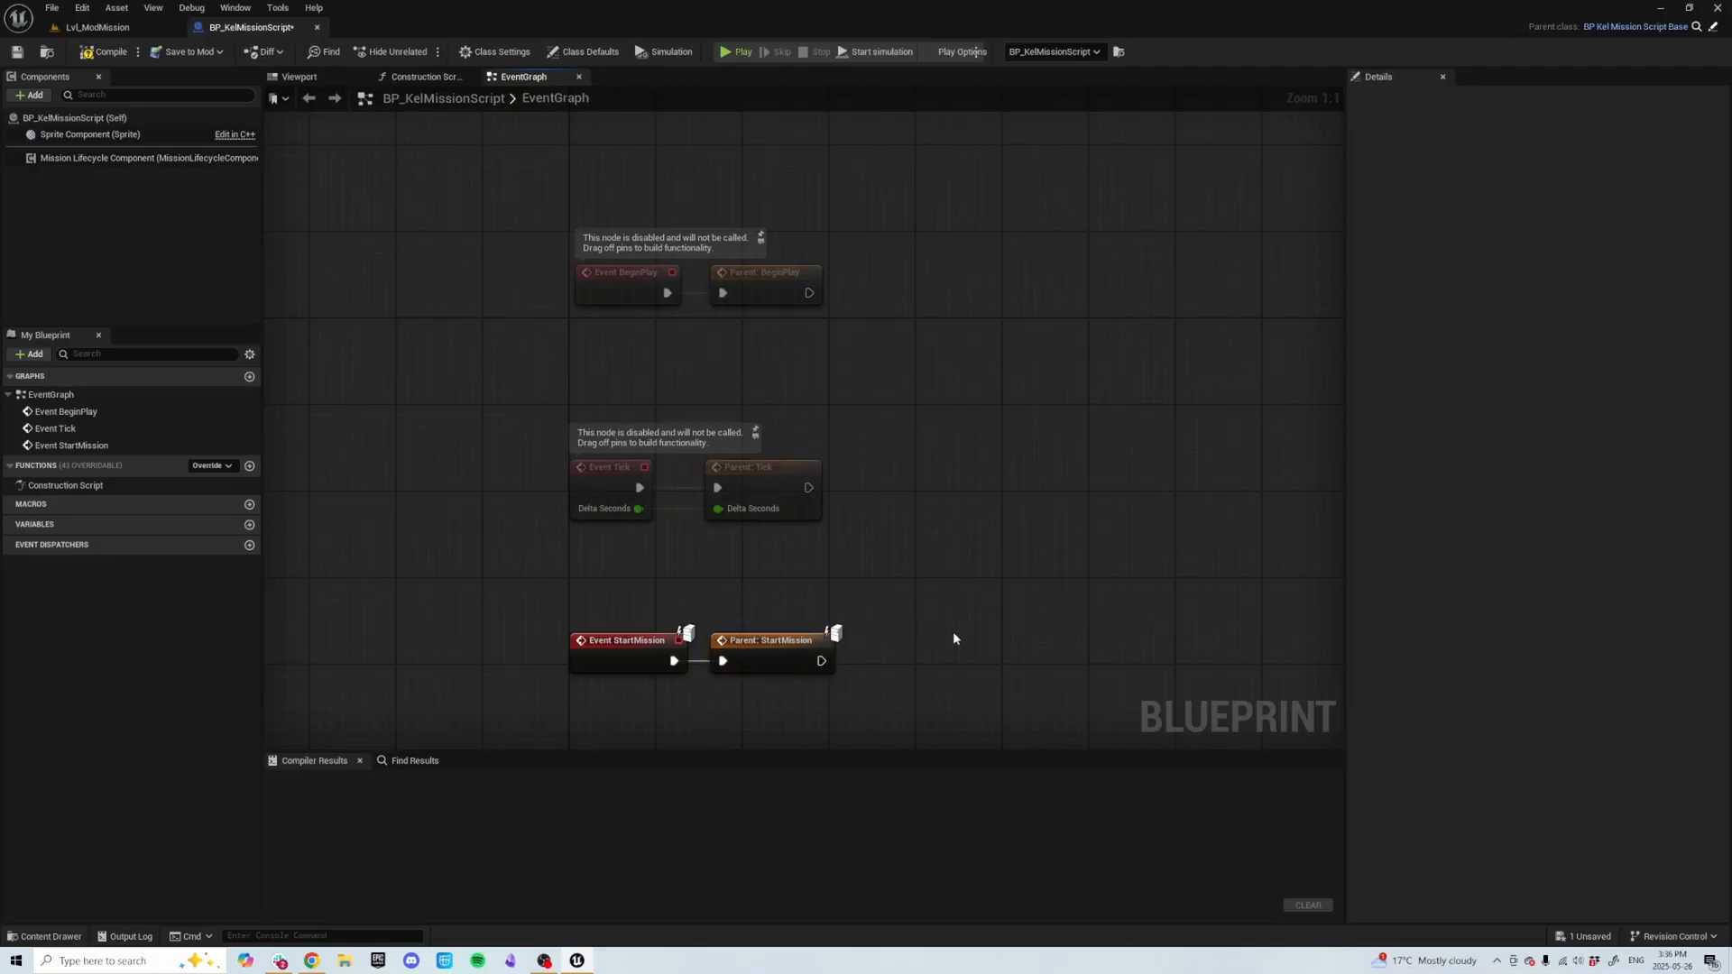
right_click_drag(954, 639, 824, 619)
right_click_drag(700, 735, 630, 658)
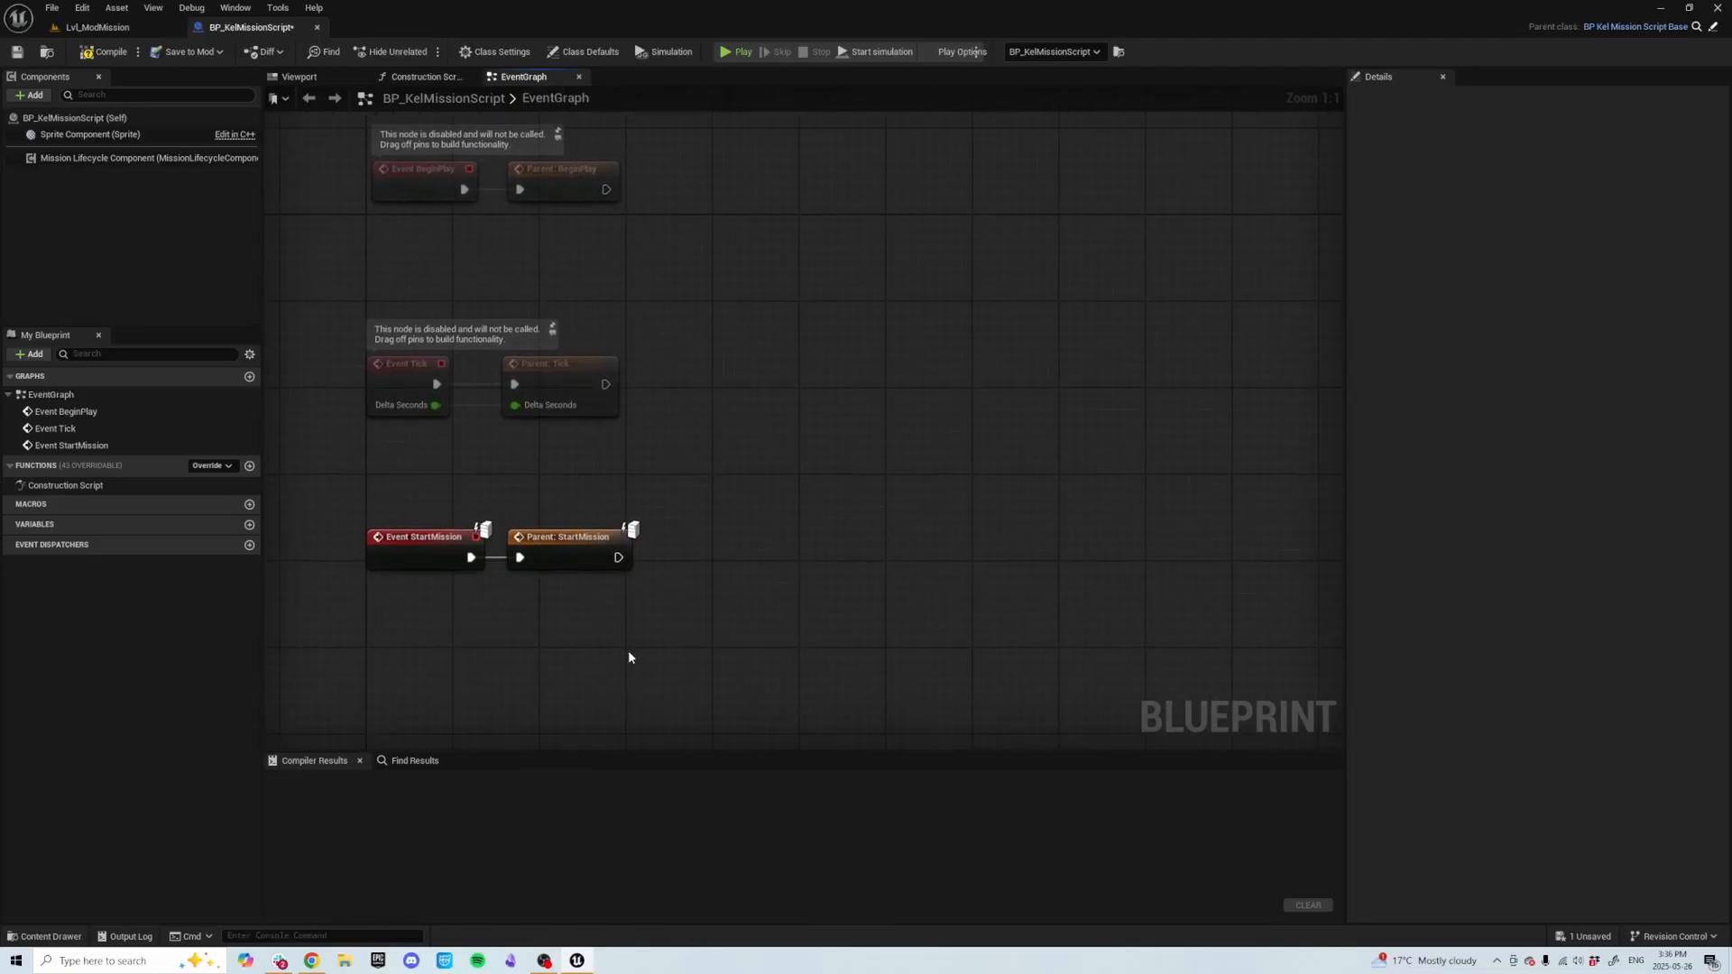
Add a getter node for the Start Encounter variable to the graph.
right_click(629, 658)
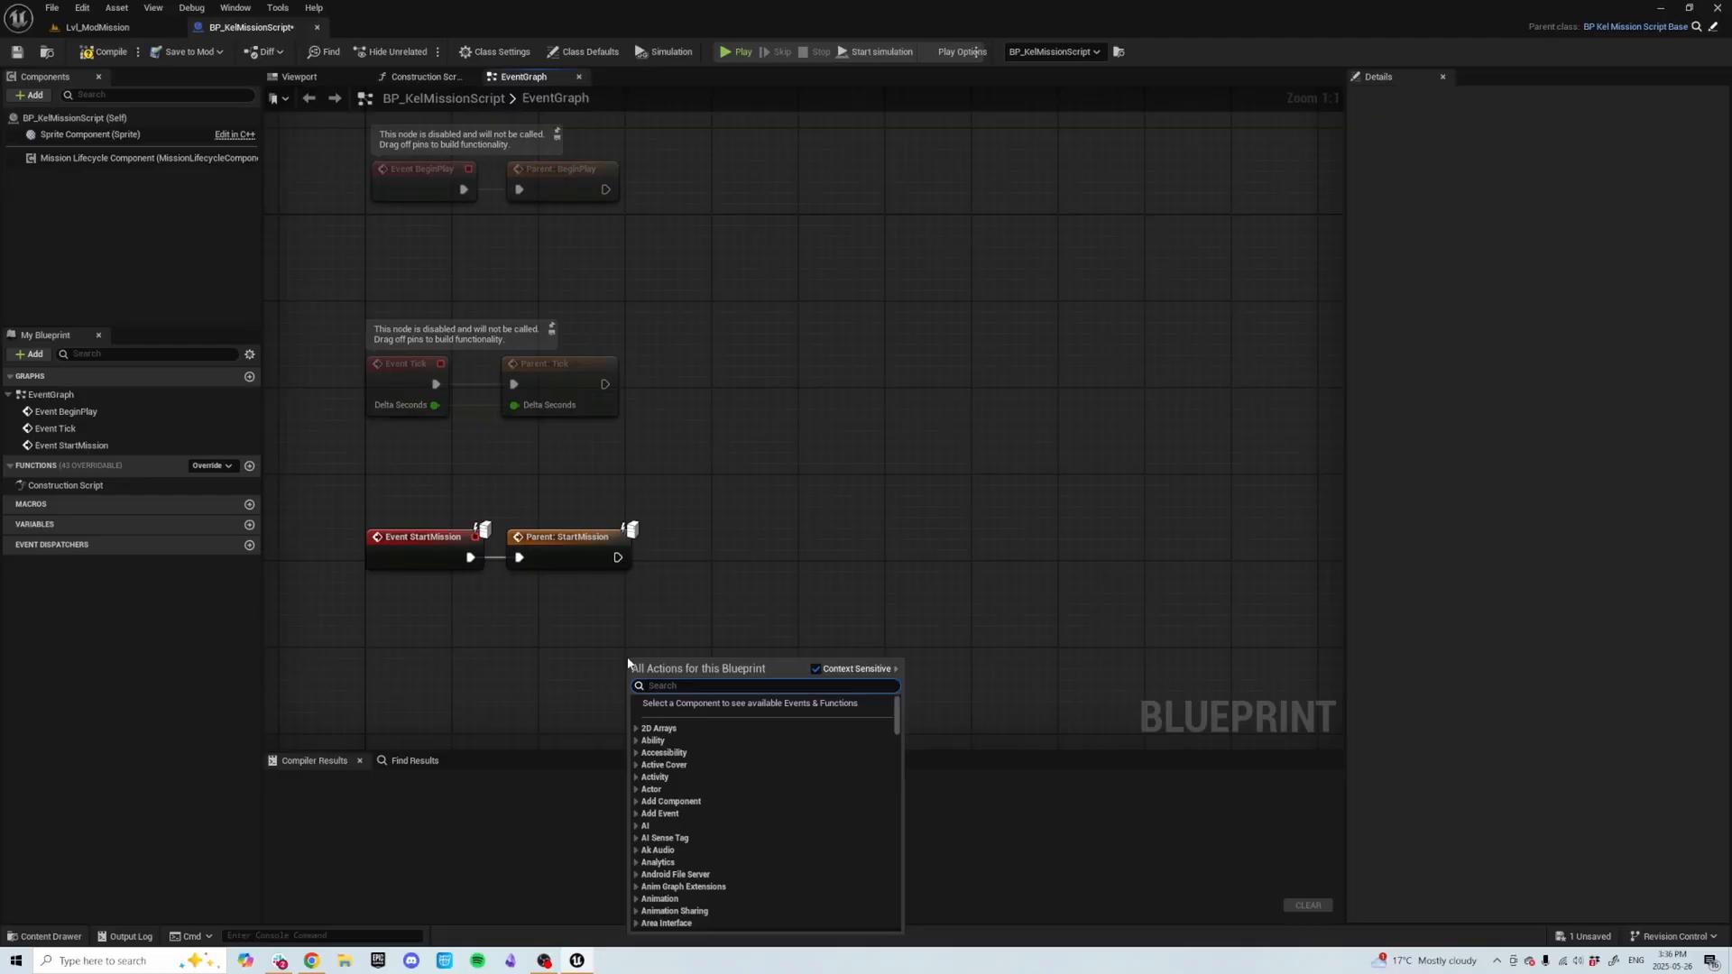
type("start")
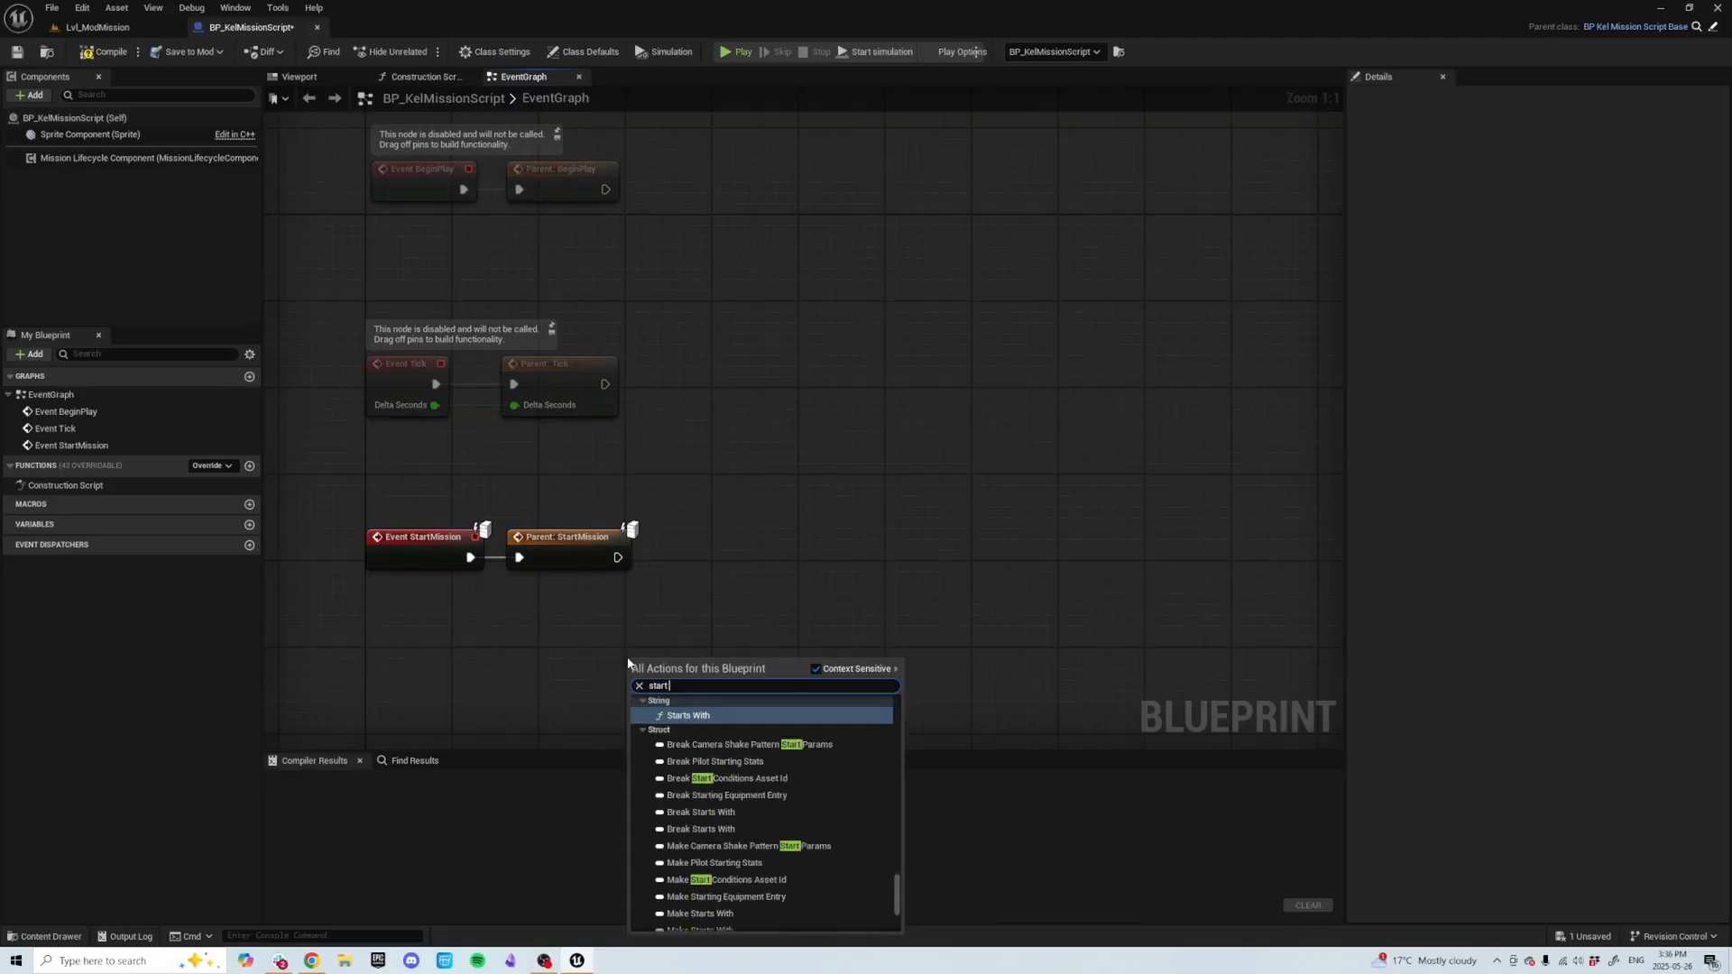
type(" ecnou")
key("BackSpace")
key("BackSpace")
key("BackSpace")
key("BackSpace")
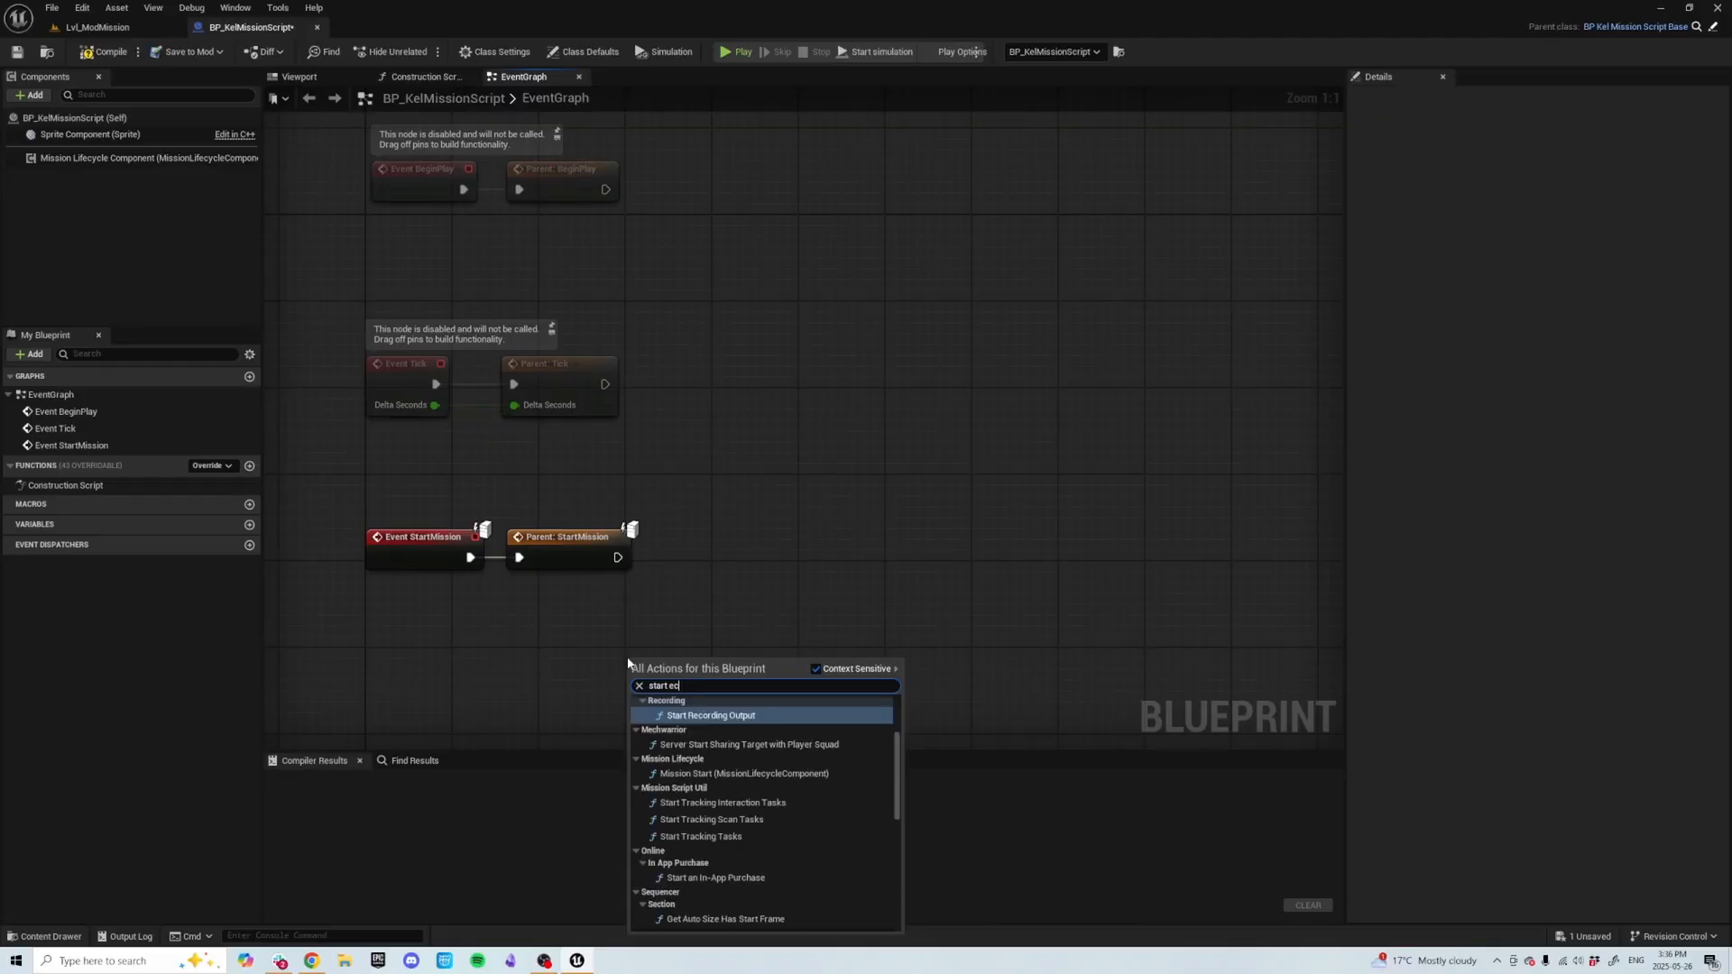
type("nc")
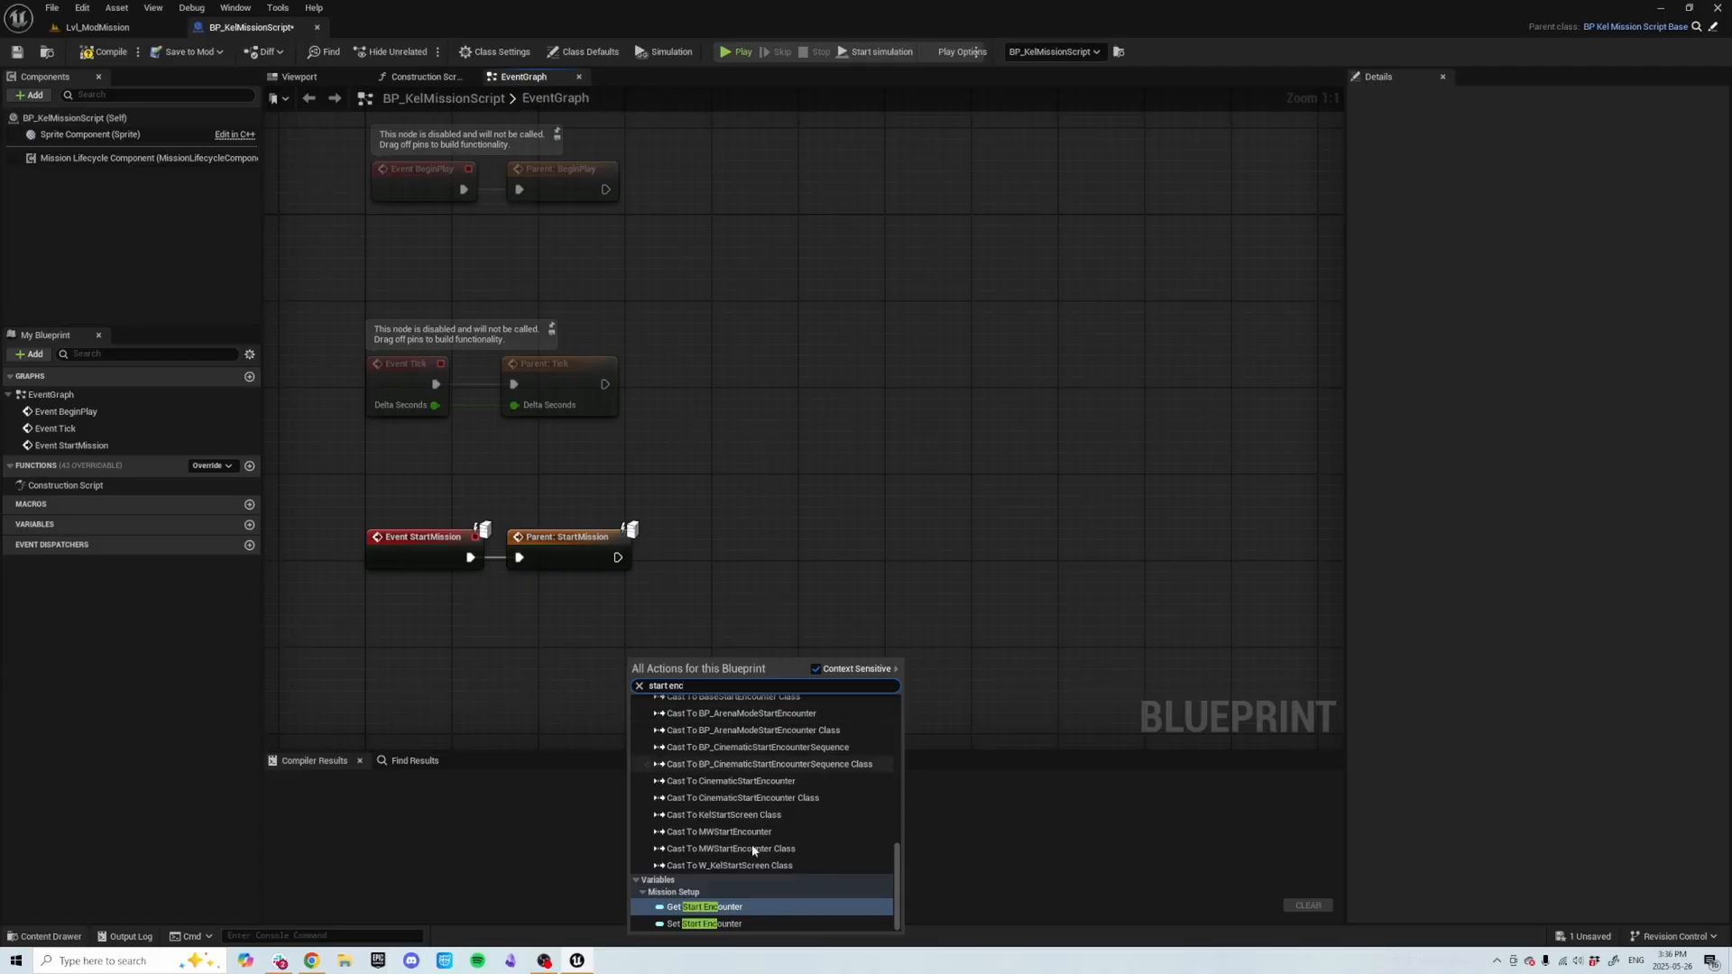
left_click(703, 907)
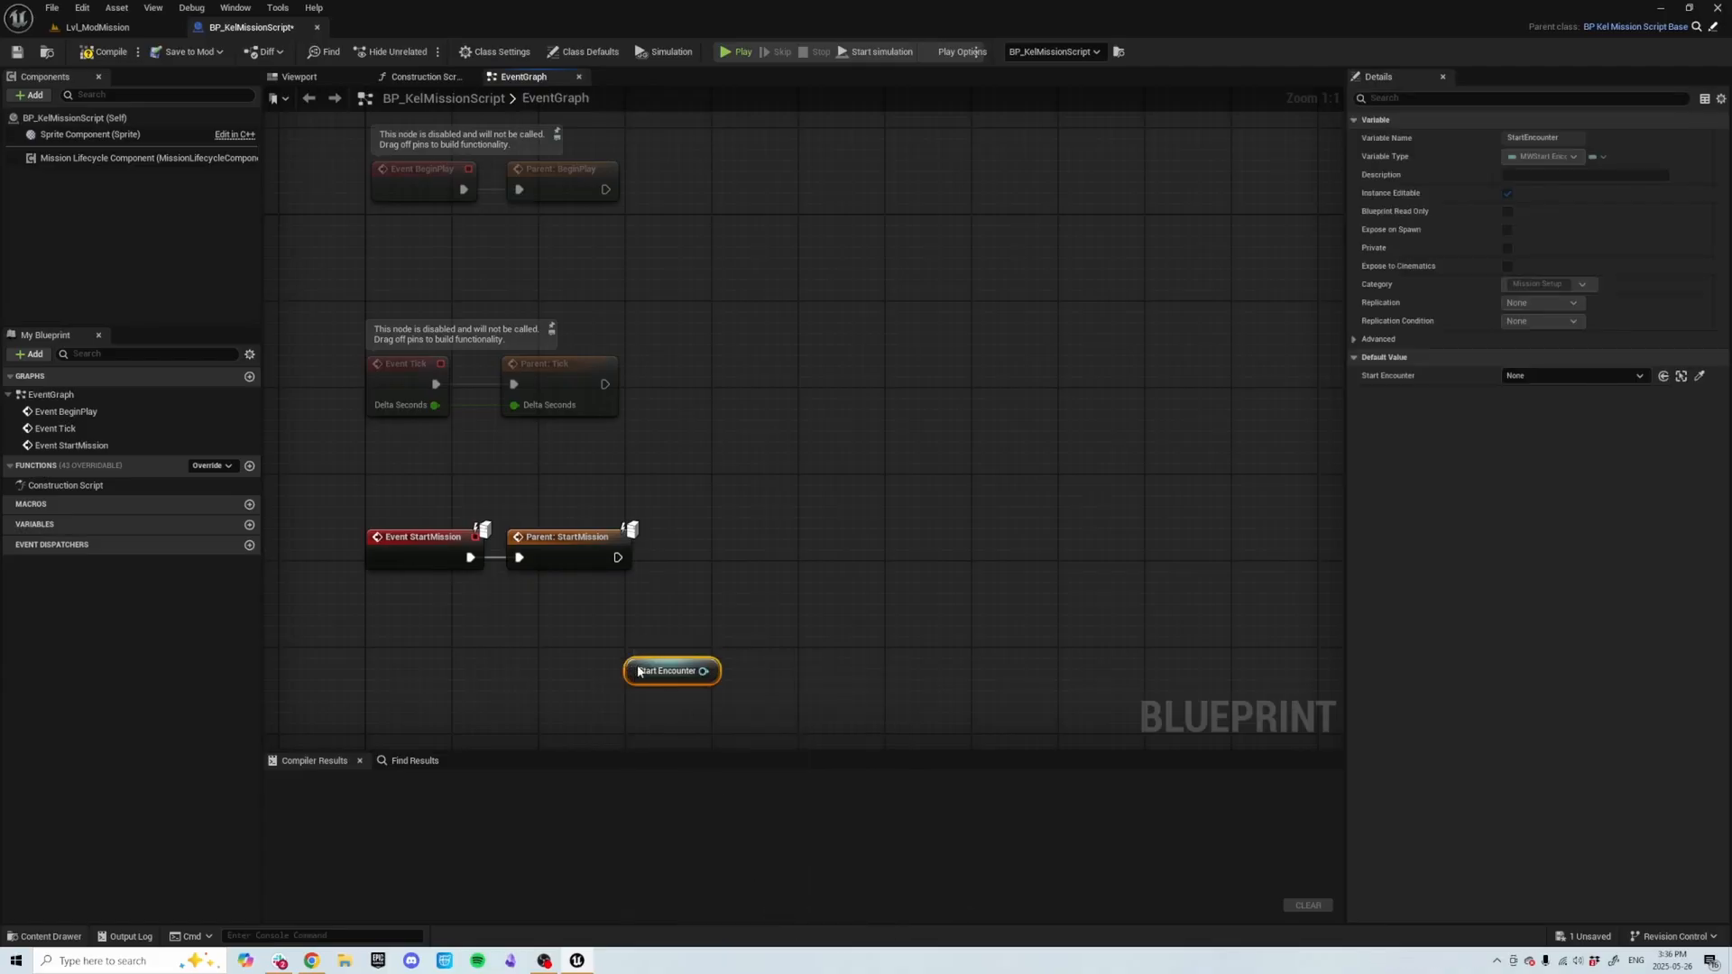
Resolve the Start Encounter soft reference with a Resolve Soft Reference node.
left_click_drag(634, 651, 745, 584)
type("resol")
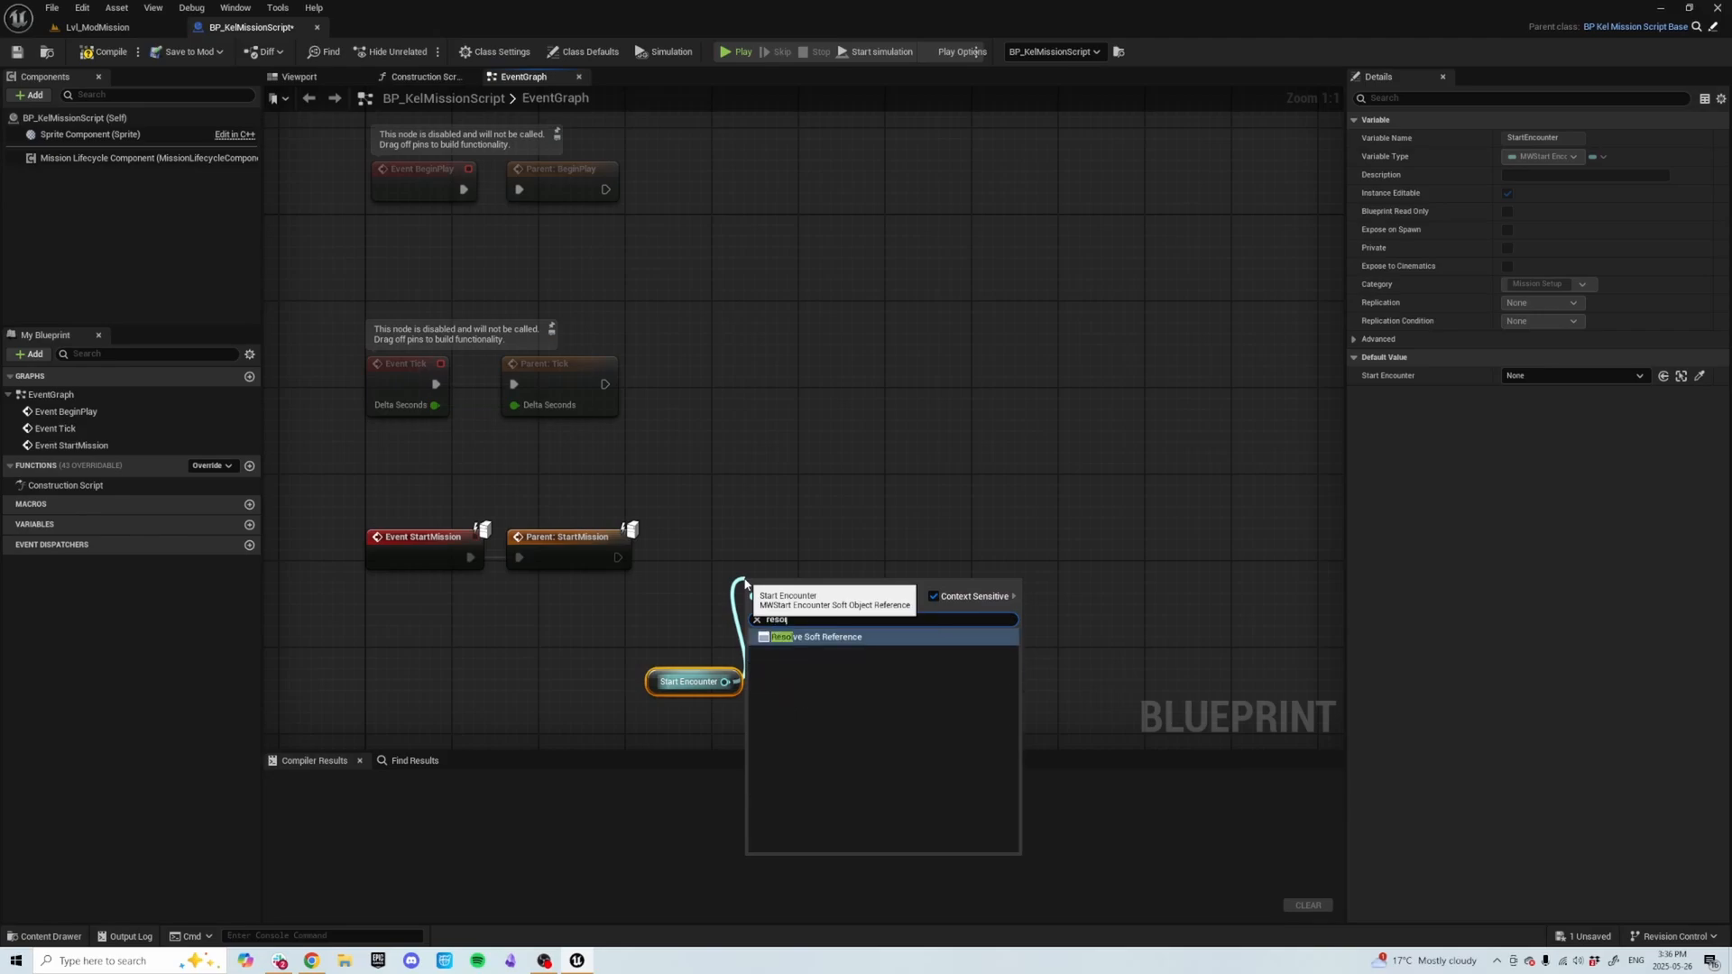
key("Return")
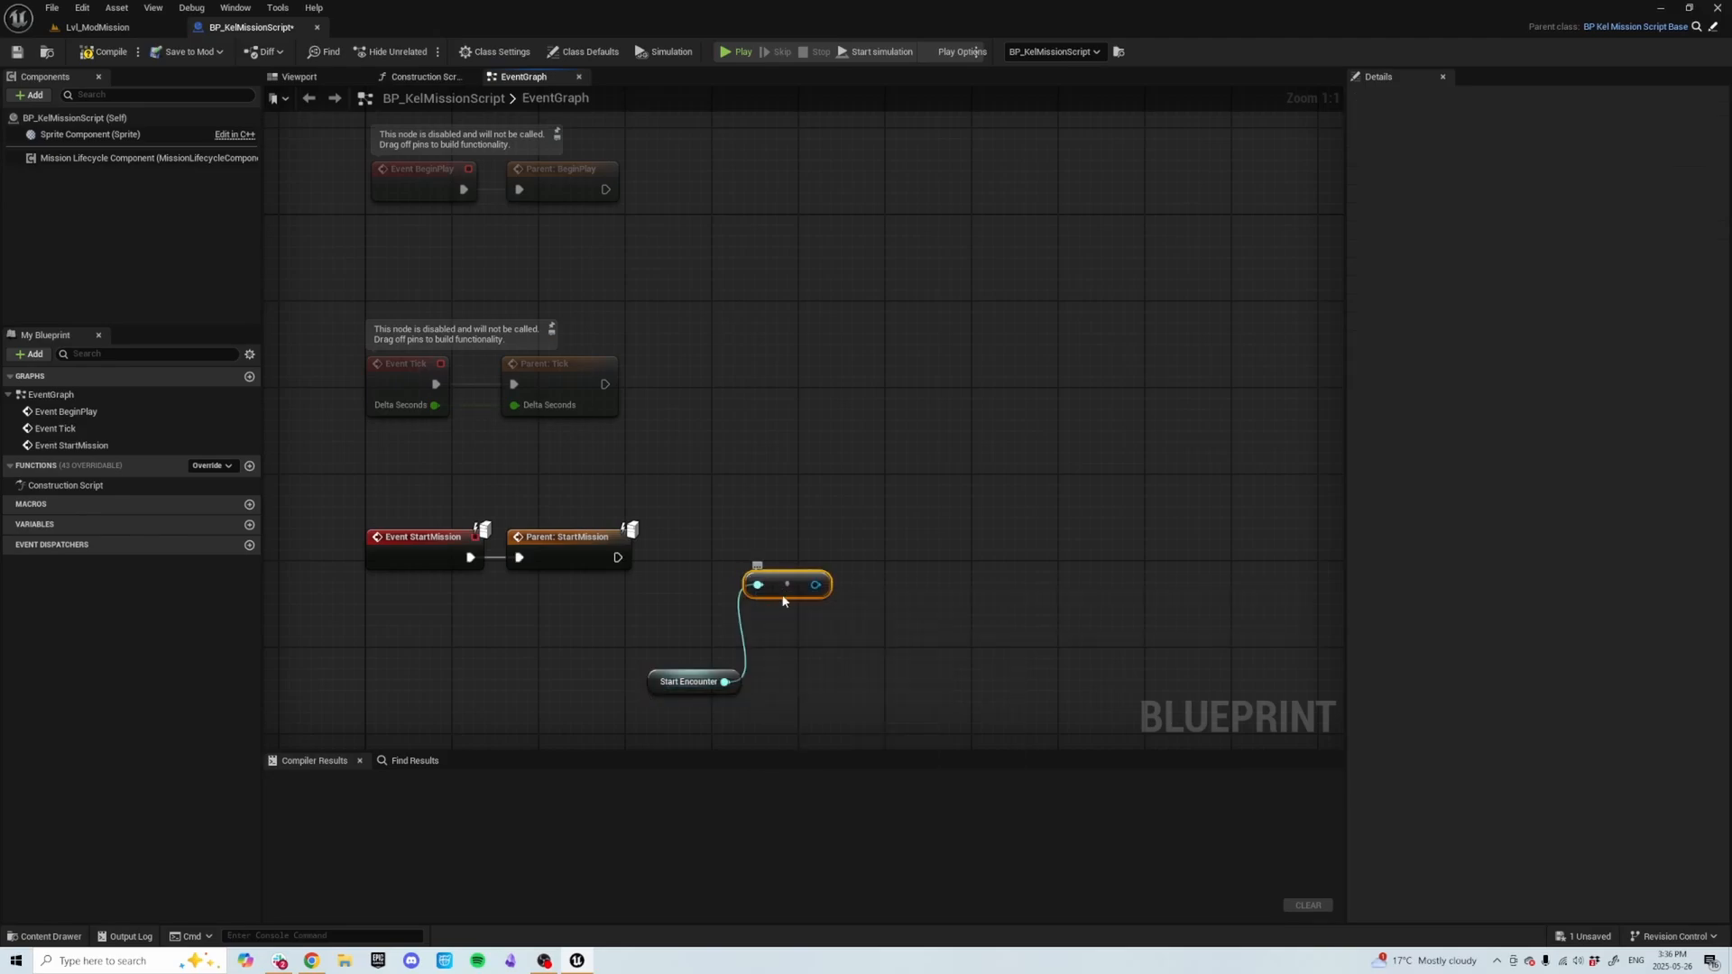
Cast the resolved reference to CinematicStartEncounter and wire it after the parent StartMission call.
left_click_drag(783, 597, 754, 550)
type("c")
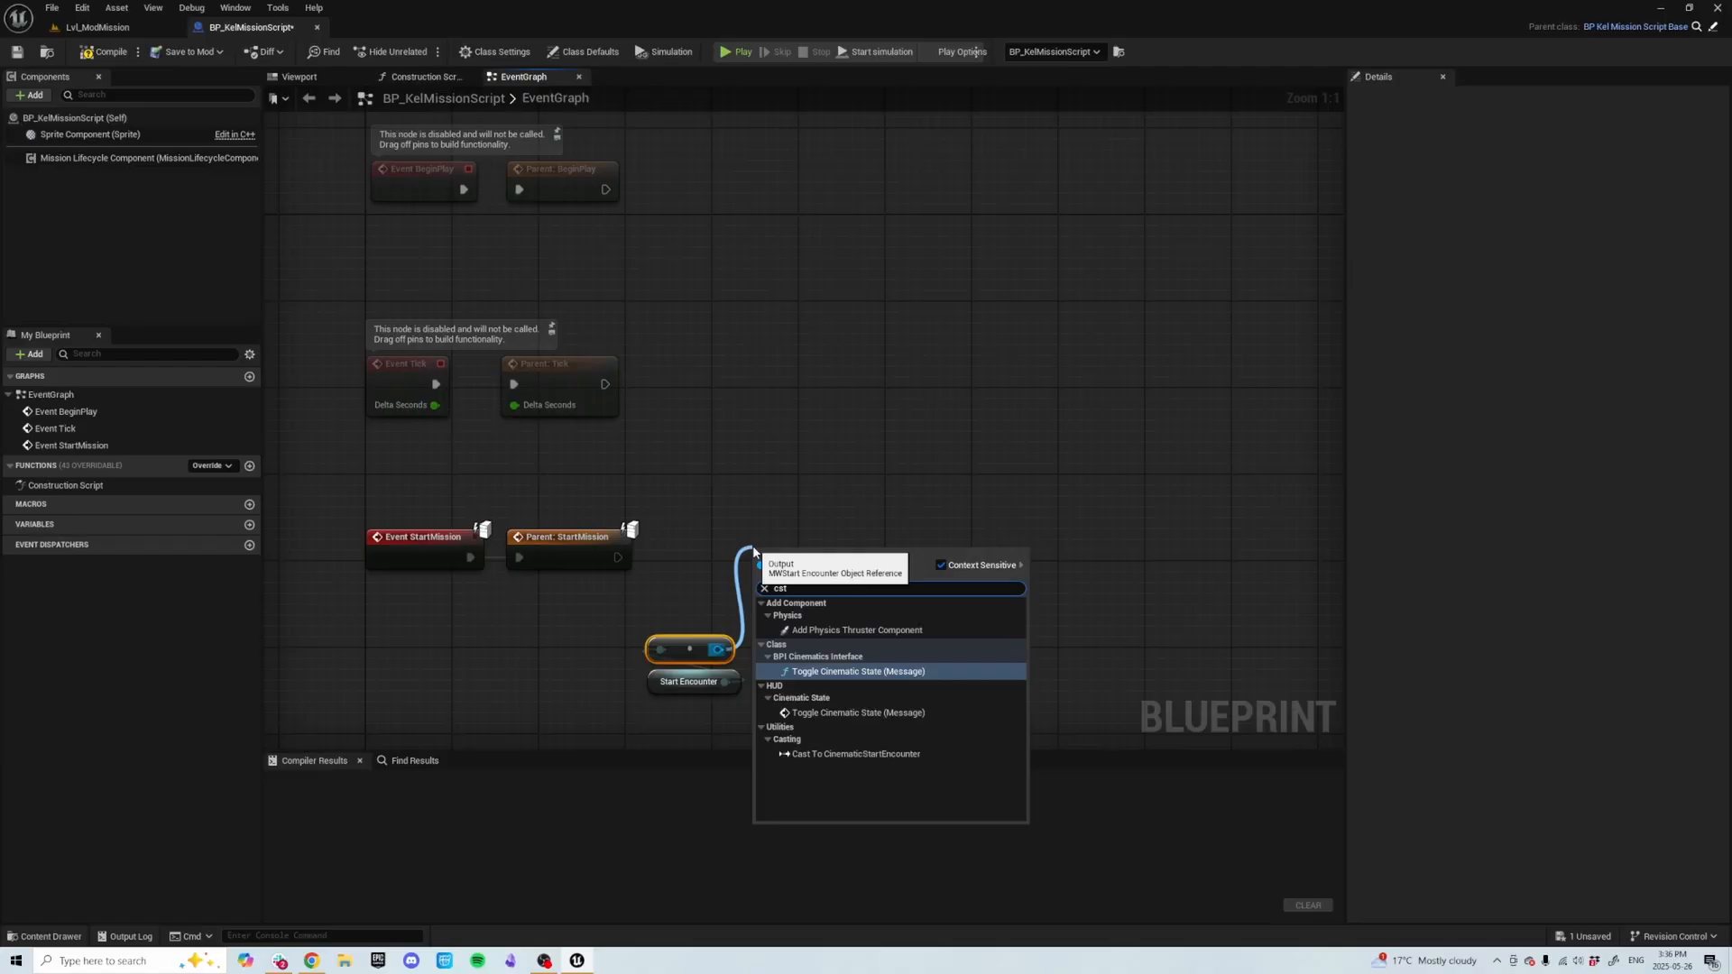
type("ast to cine")
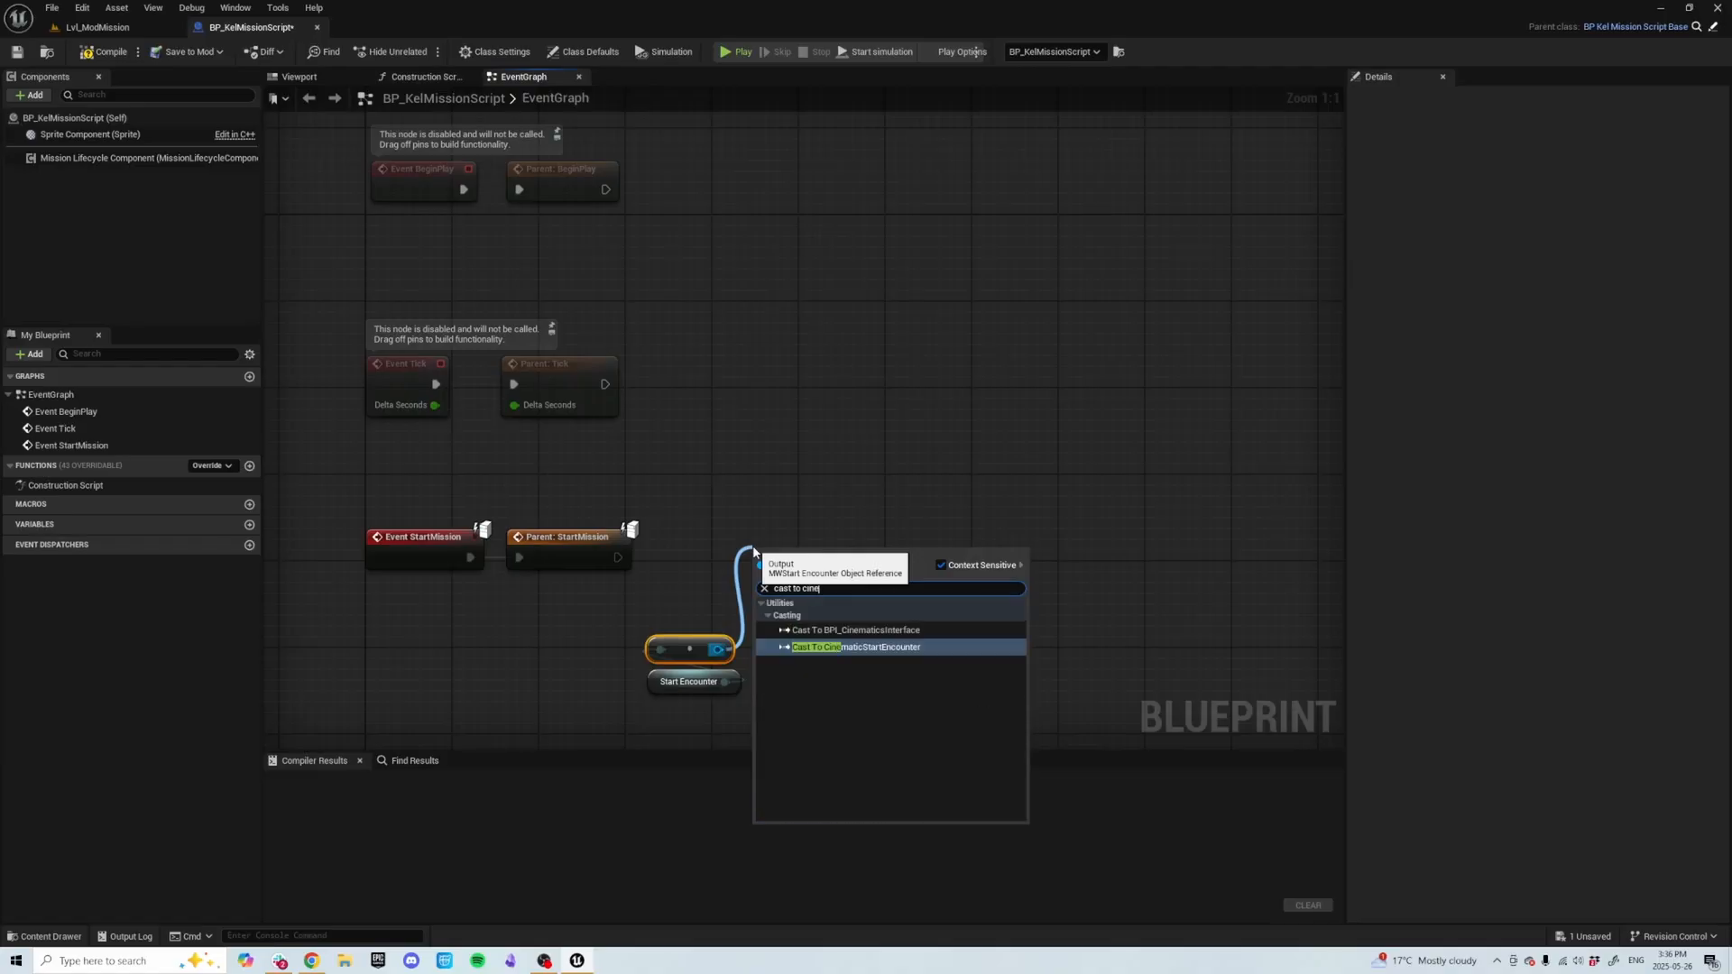
key("Return")
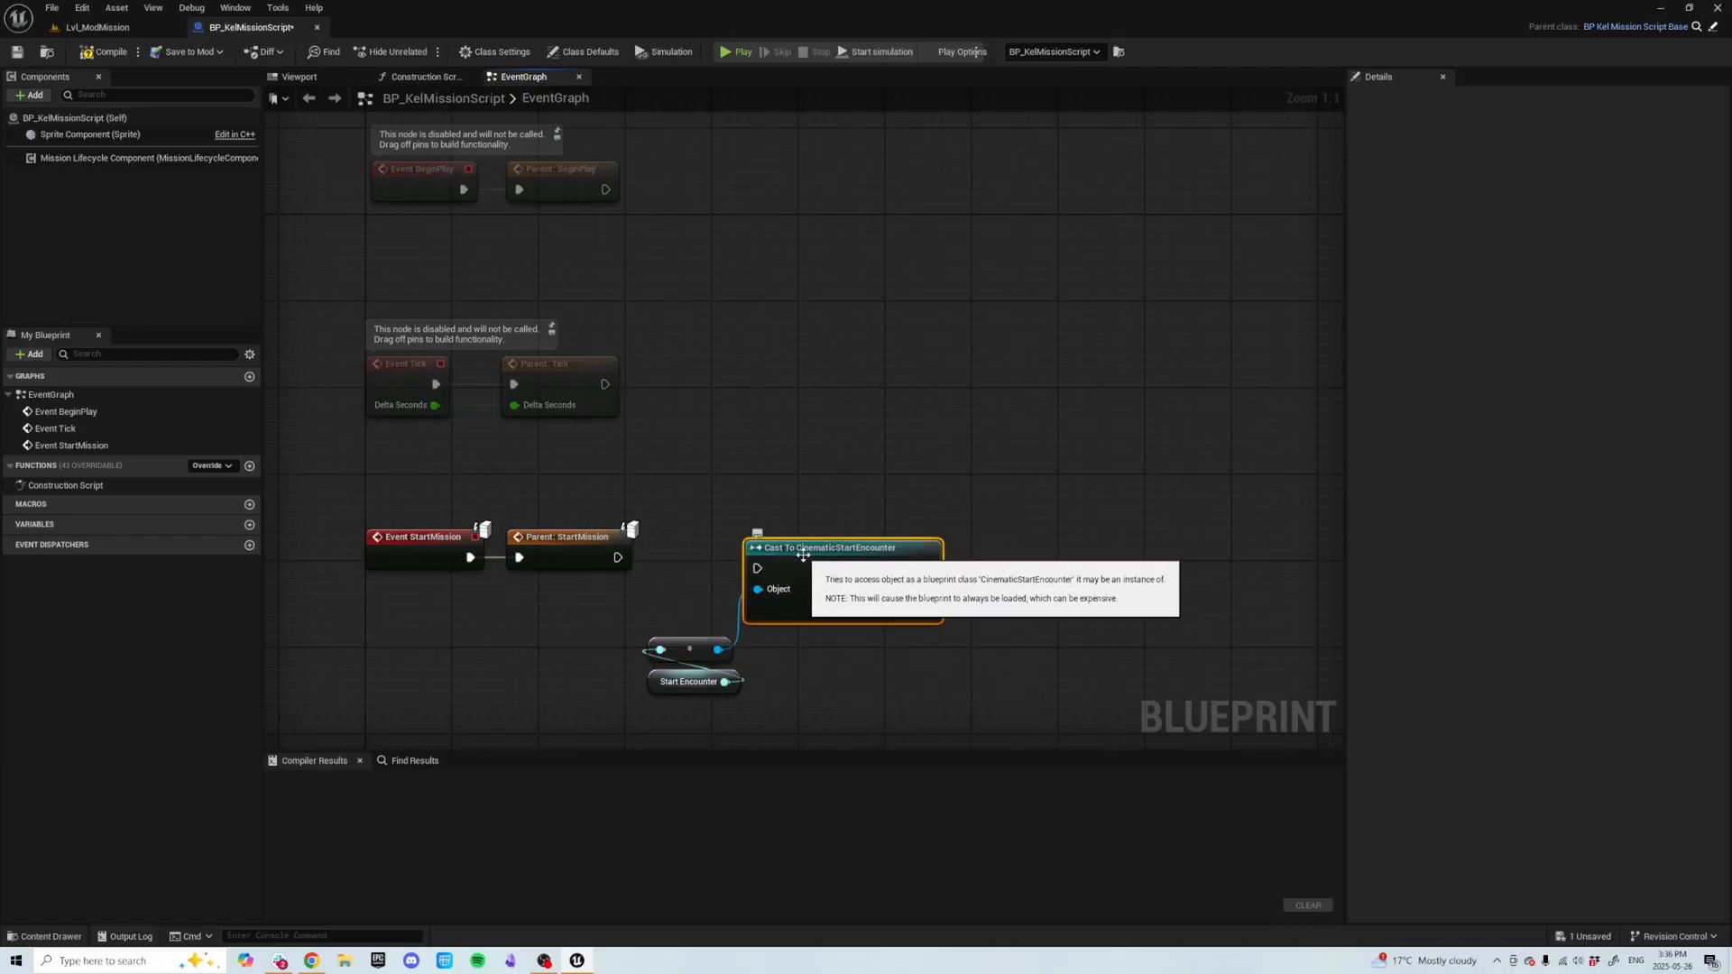
left_click_drag(616, 559, 680, 559)
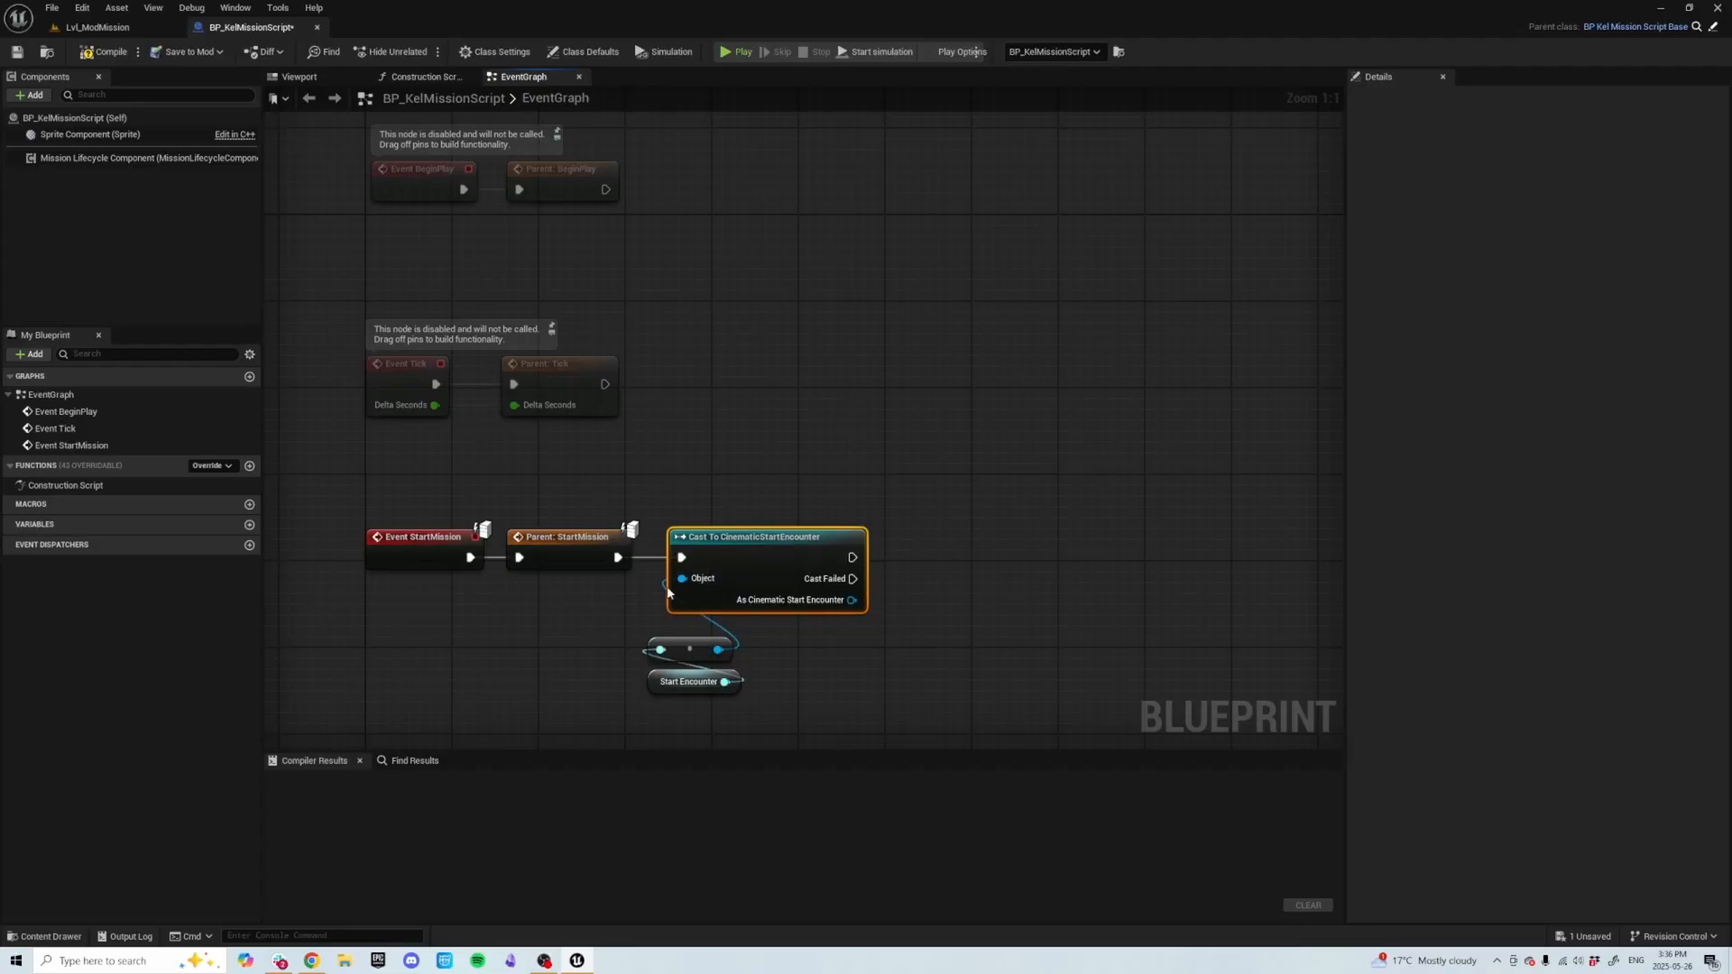
left_click_drag(611, 643, 701, 671)
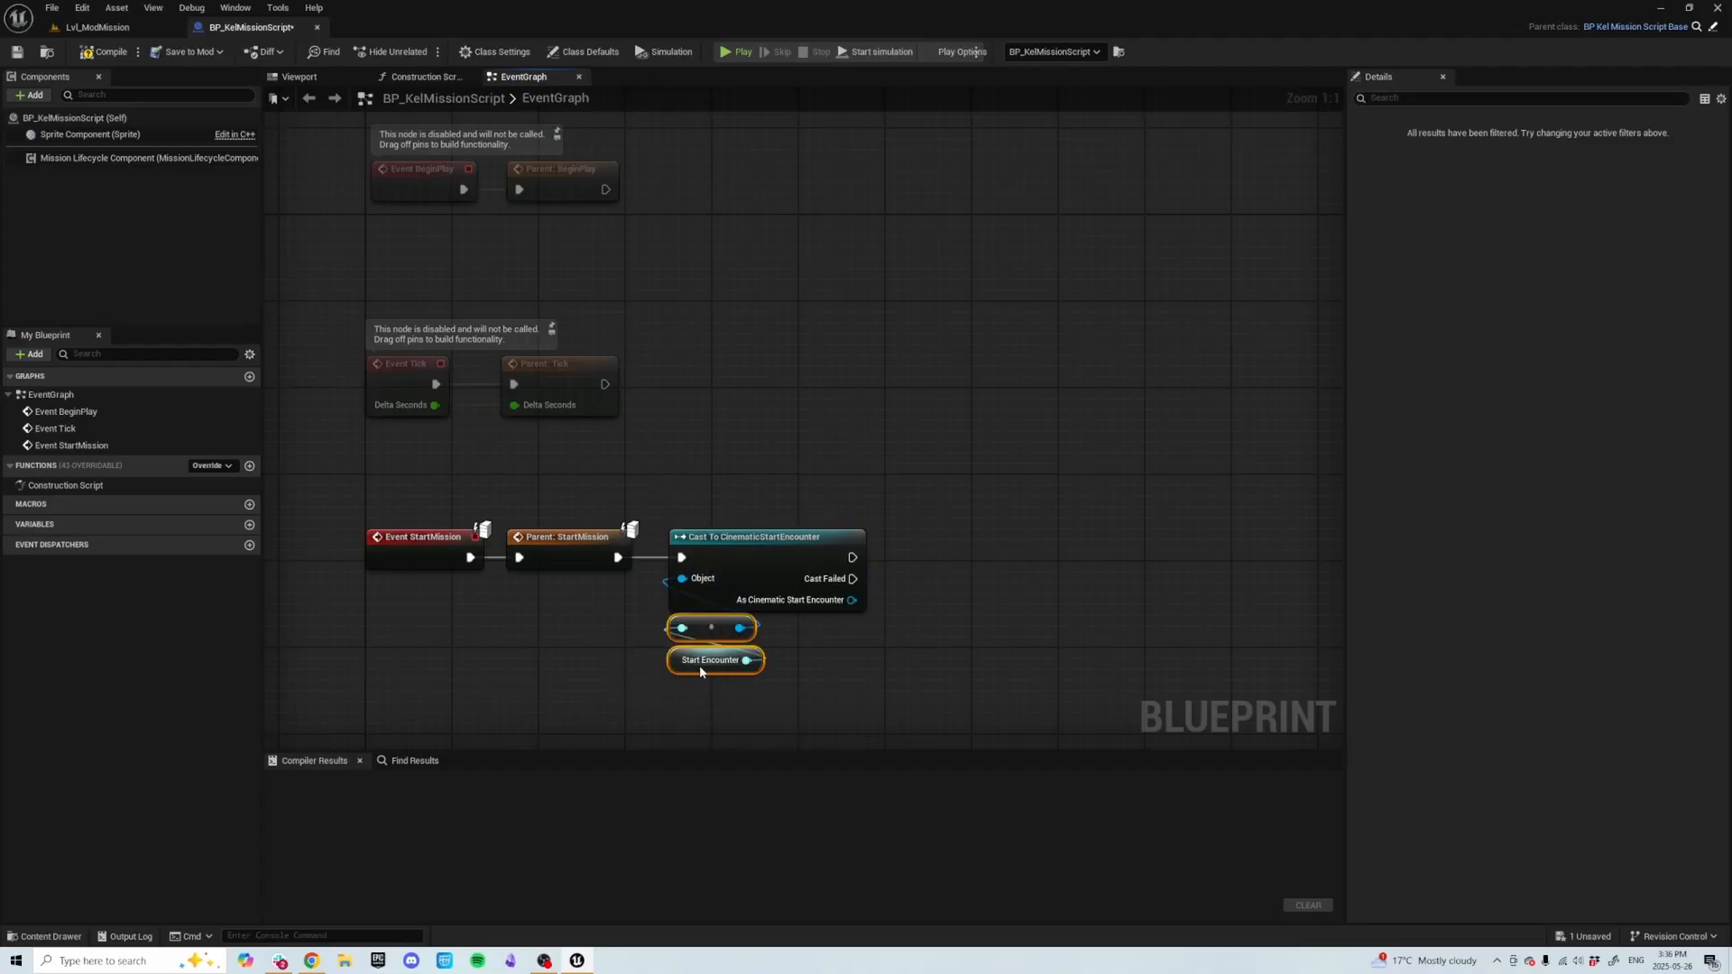
left_click(991, 641)
right_click_drag(1023, 627, 944, 638)
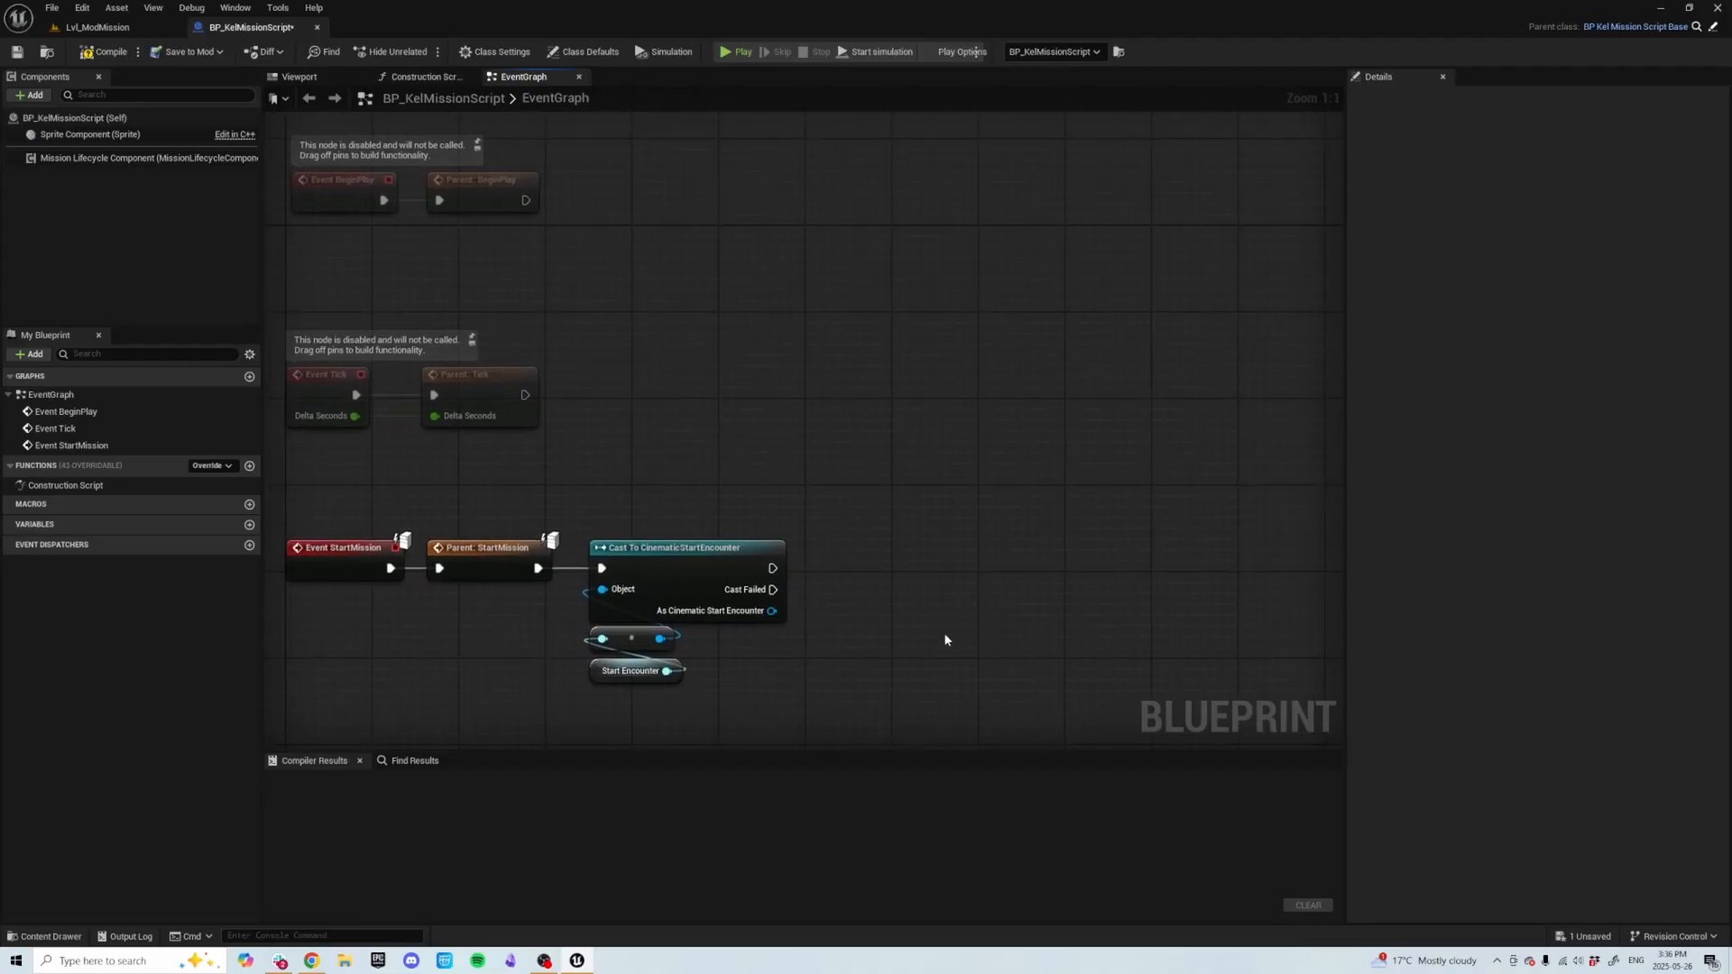
right_click(945, 636)
left_click(903, 569)
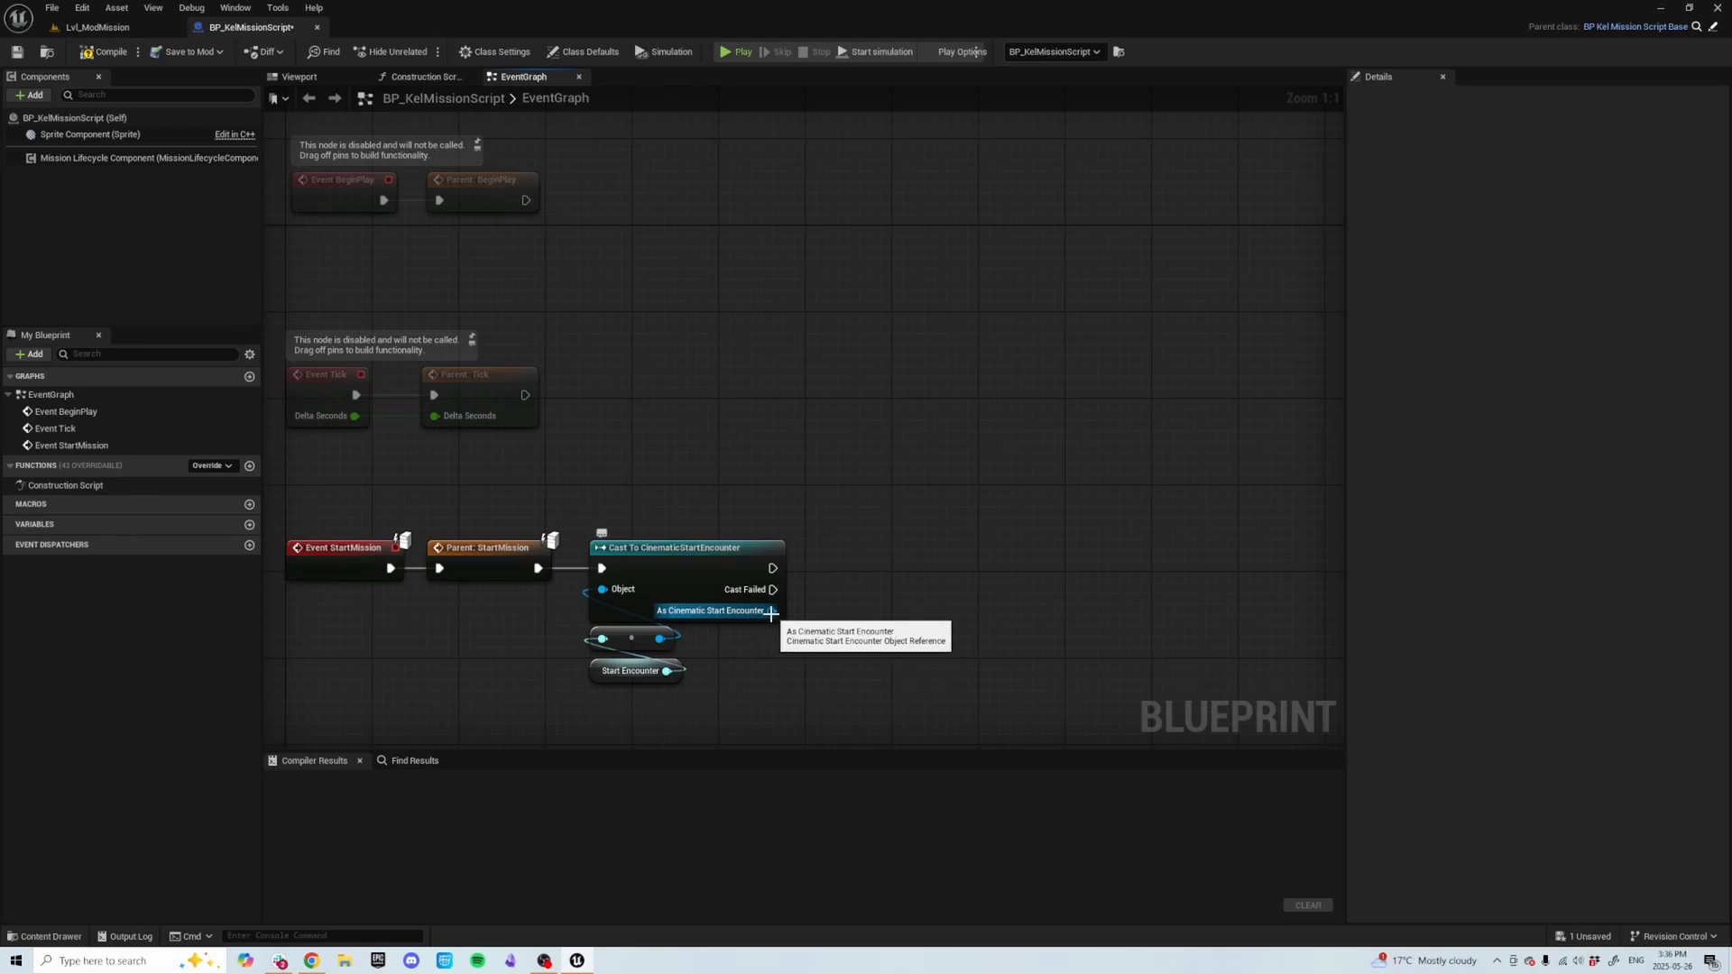
Add a Bind Event to On Finished node targeting the cast Cinematic Start Encounter.
left_click_drag(771, 611, 871, 592)
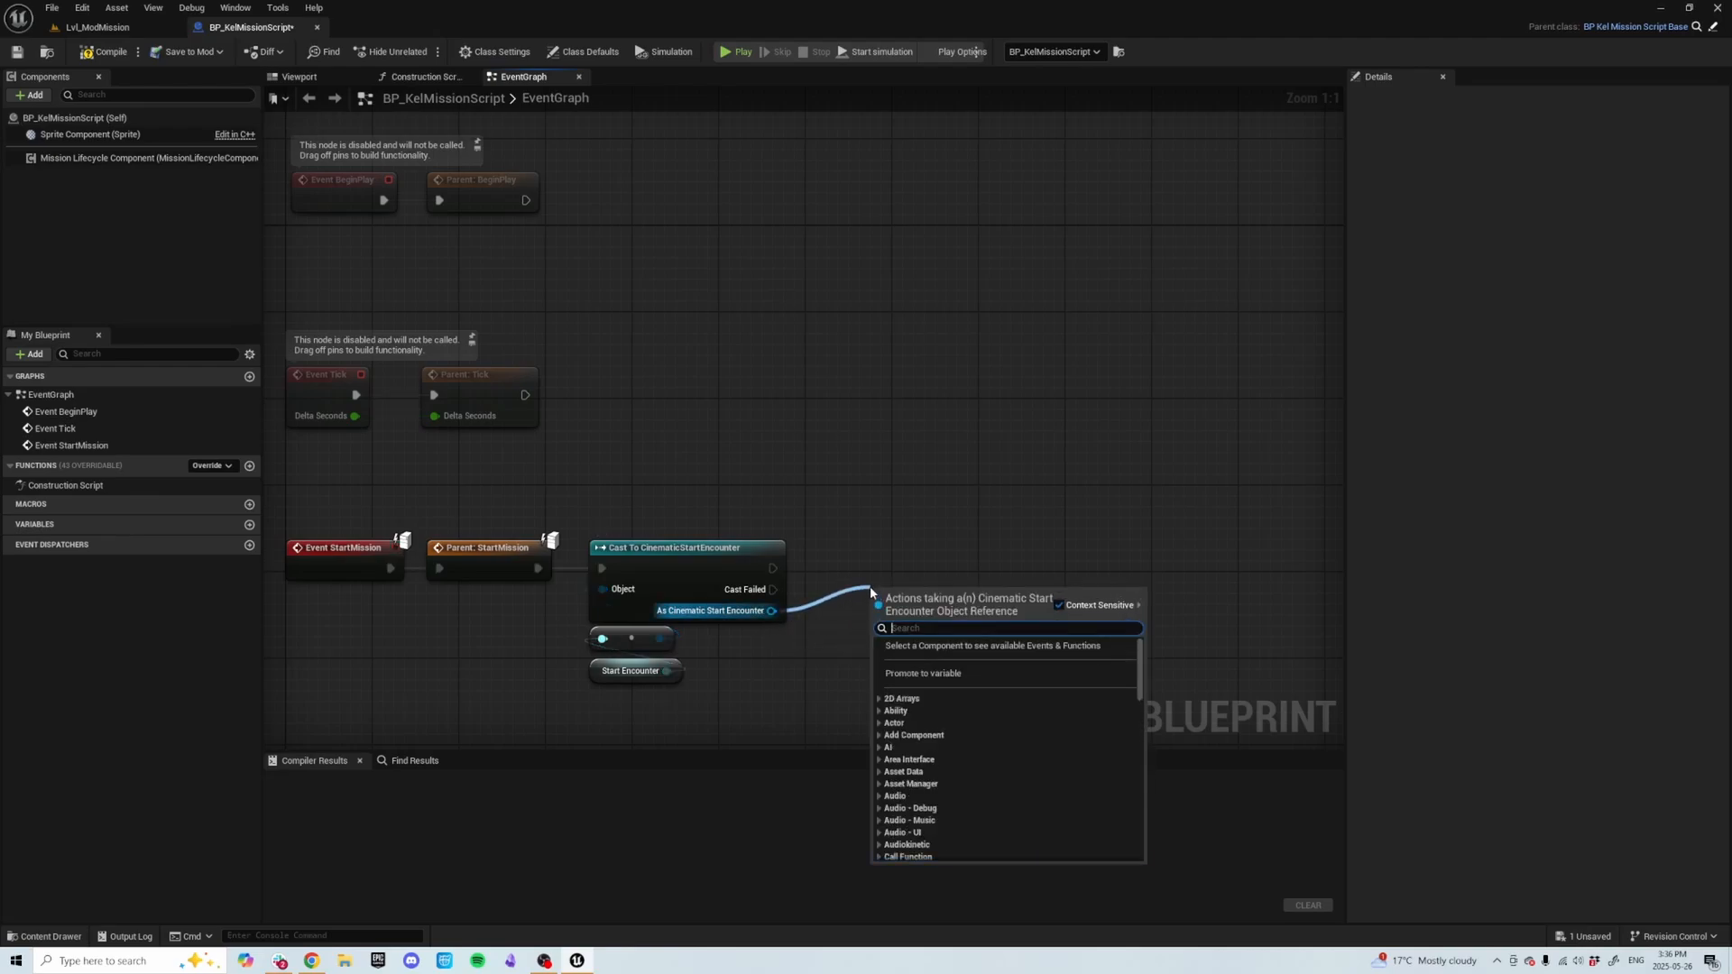
type("bind")
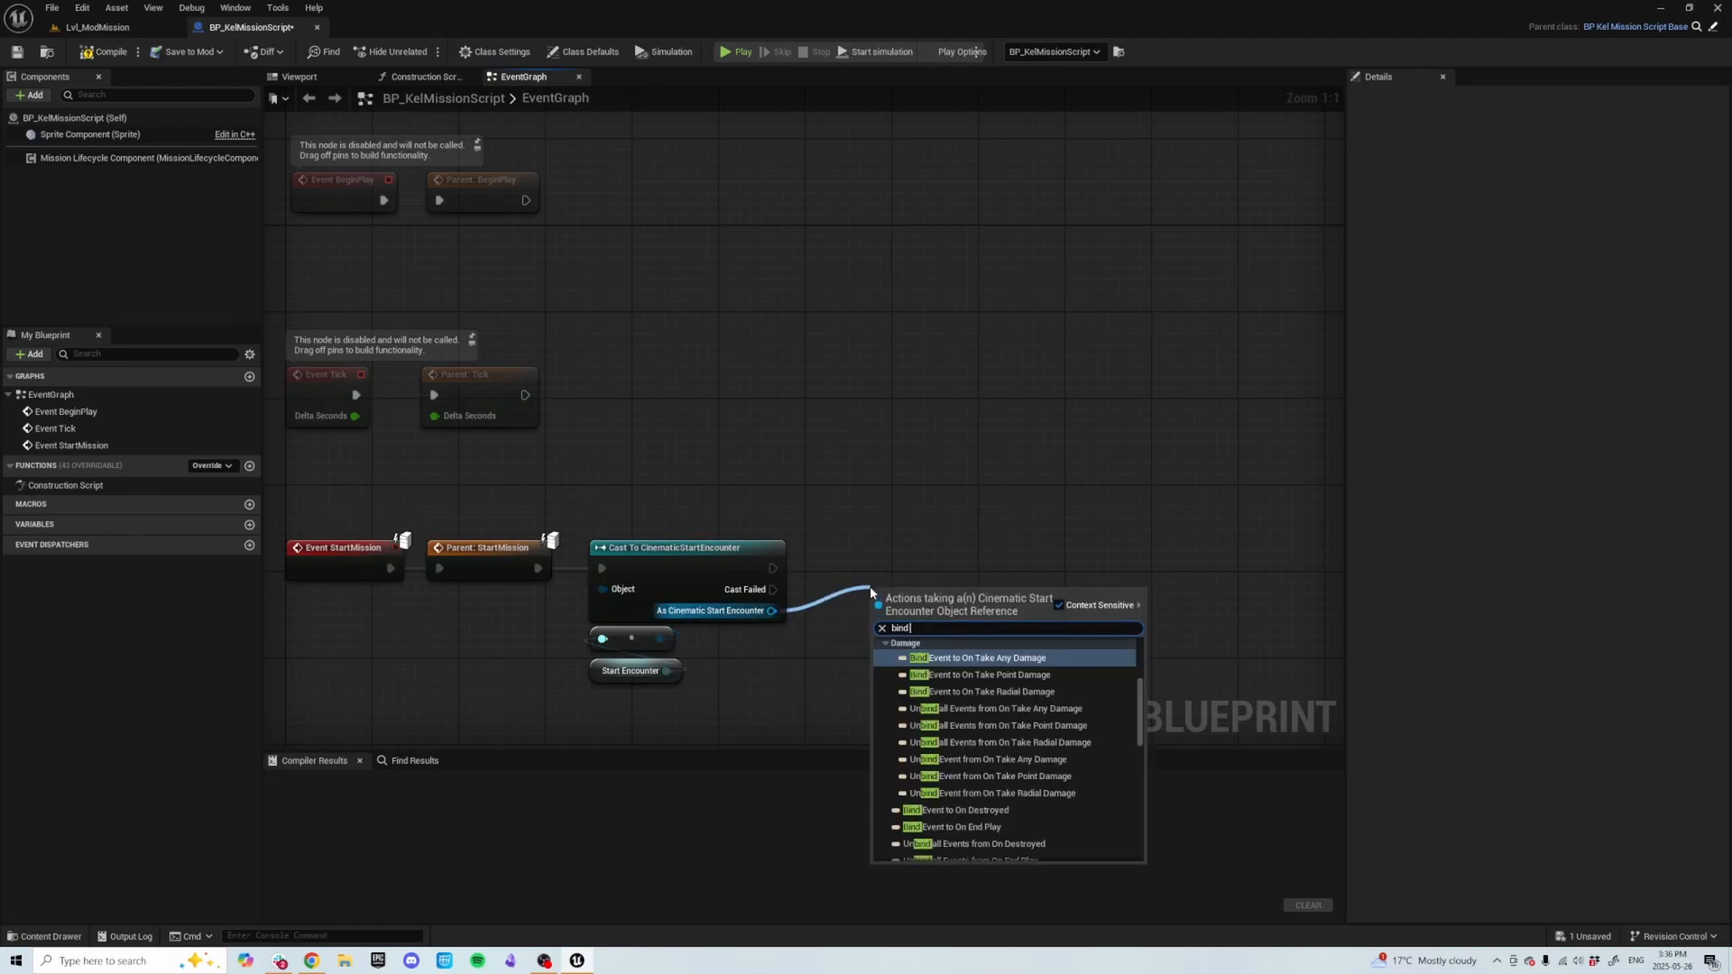
type(" event on")
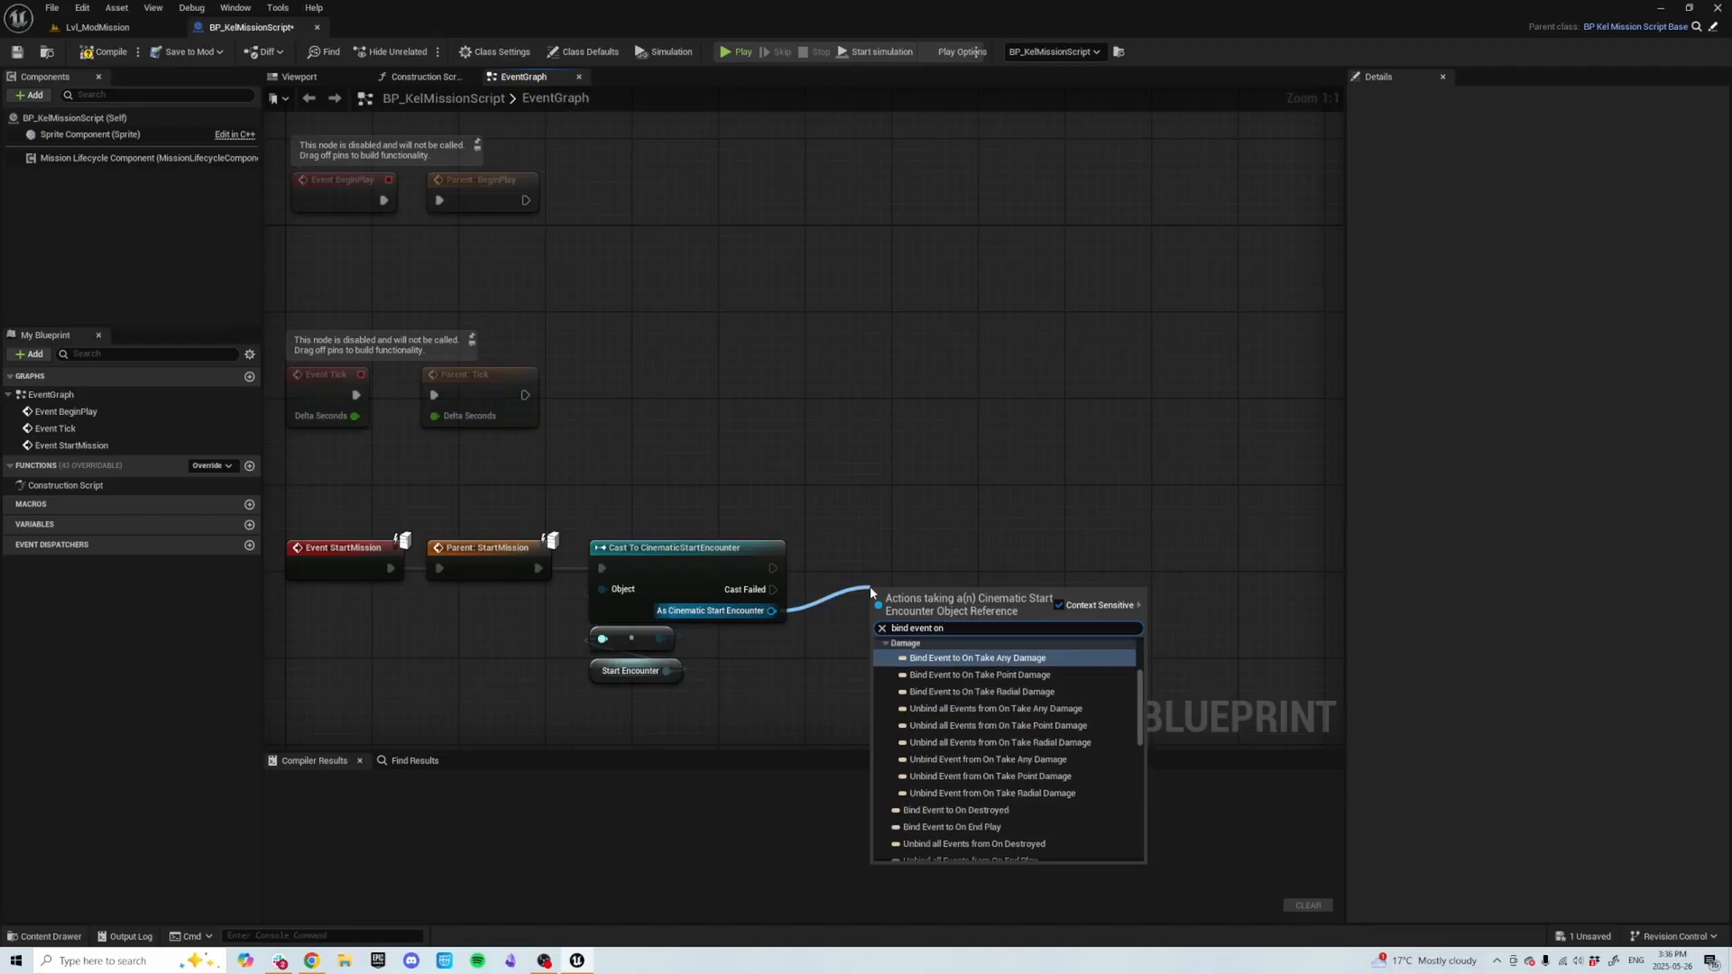
type(" fi")
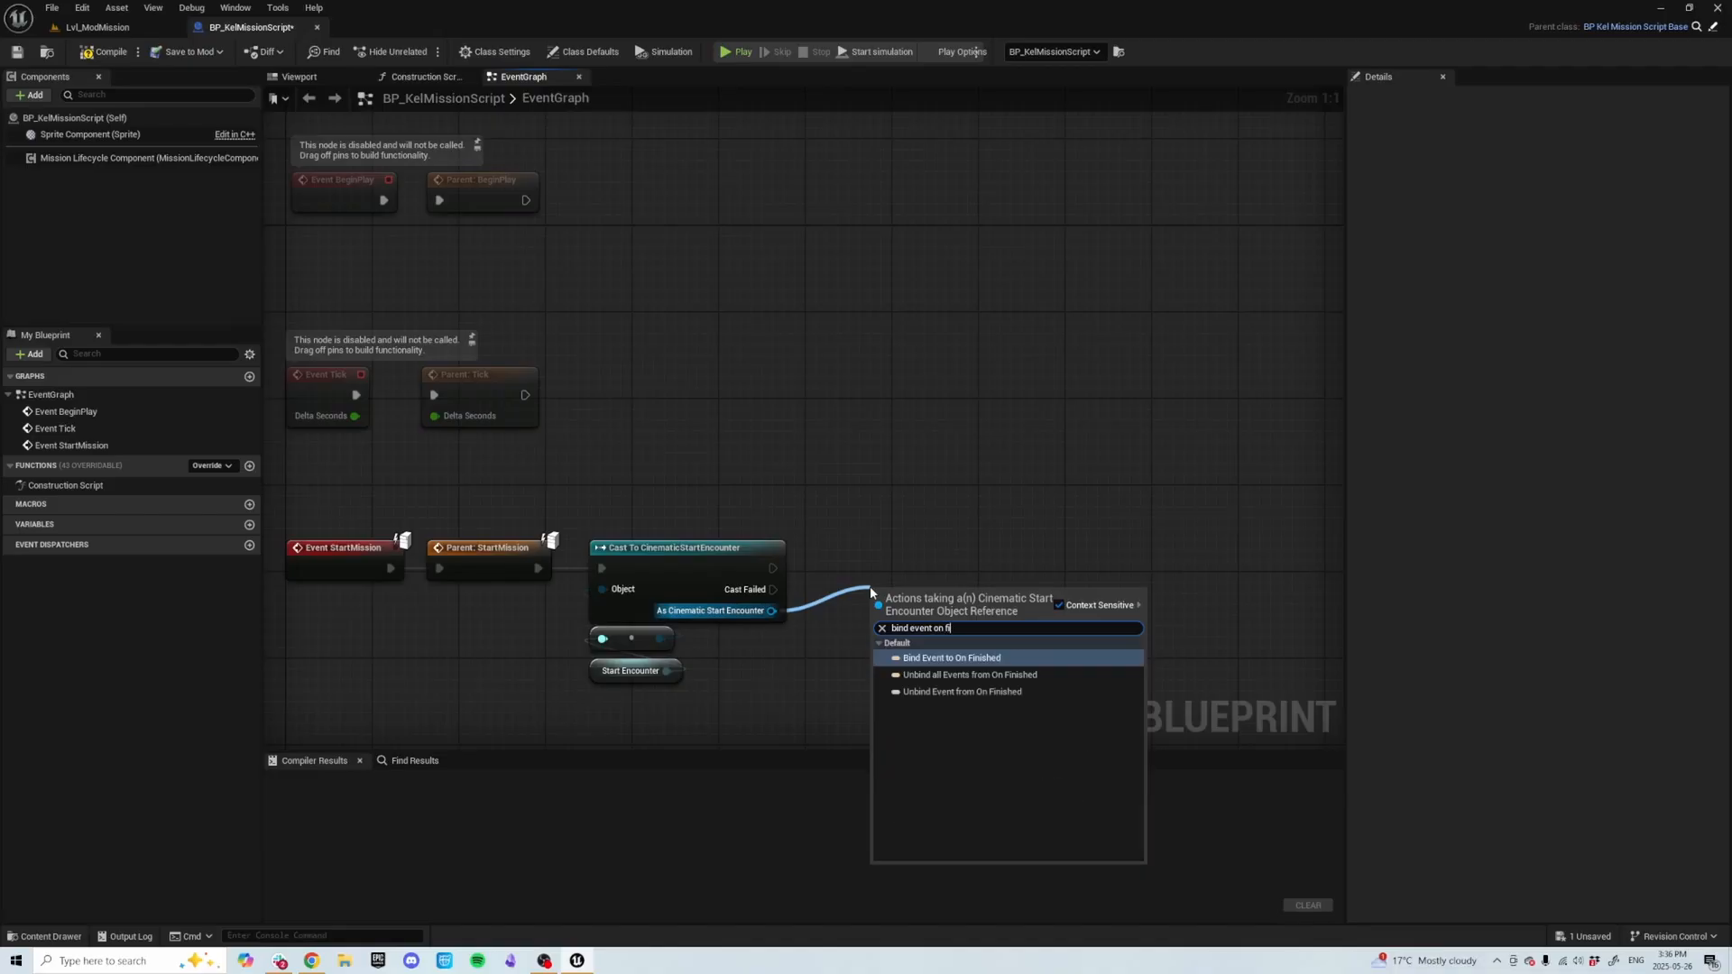
key("Return")
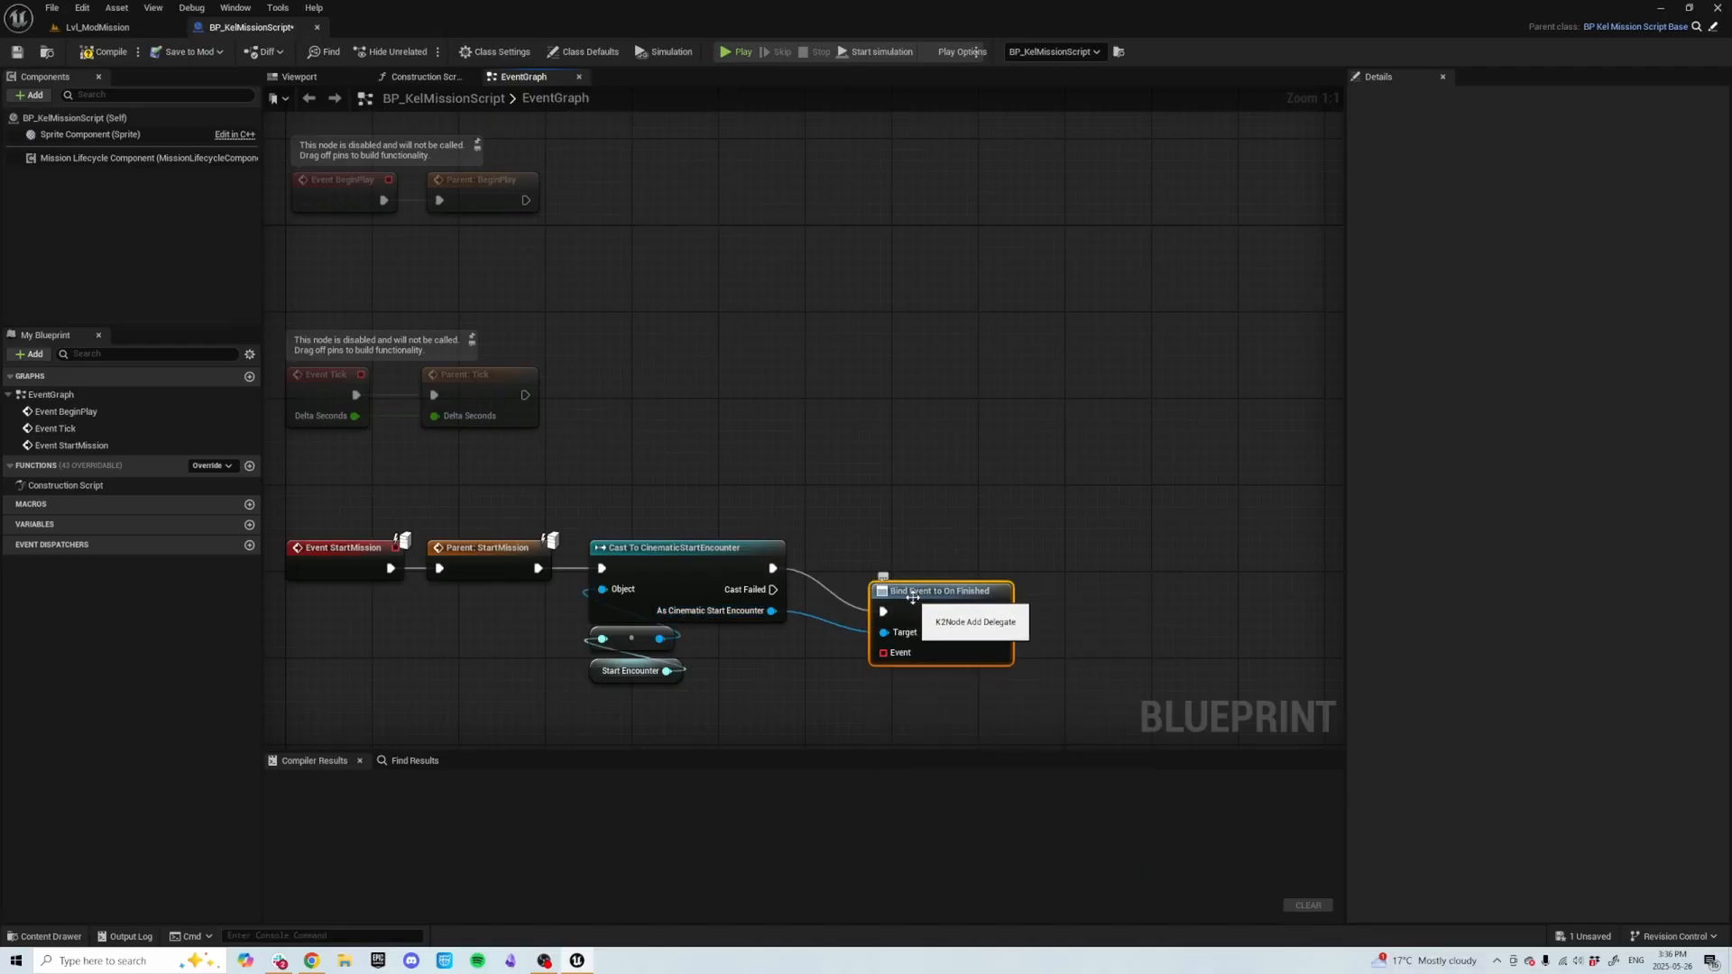
left_click_drag(912, 598, 922, 557)
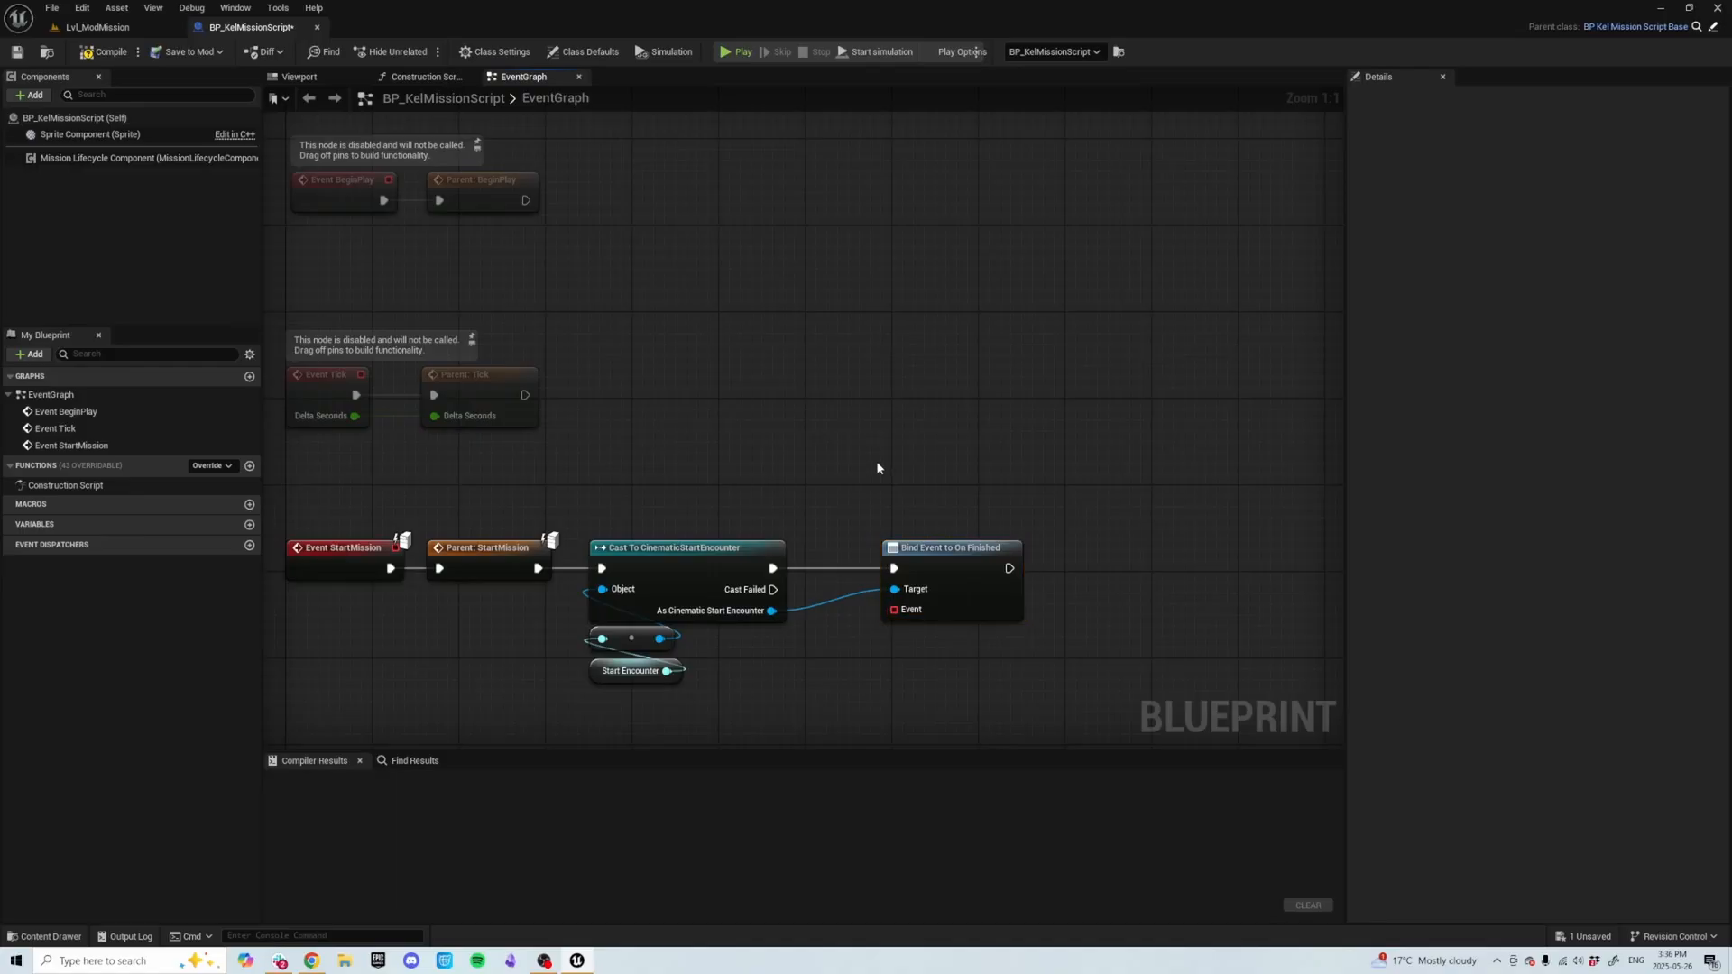
Create an event for the bind's Event input and generate a matching custom event.
right_click_drag(902, 614, 819, 553)
left_click_drag(804, 549, 795, 643)
type("cre")
key("Return")
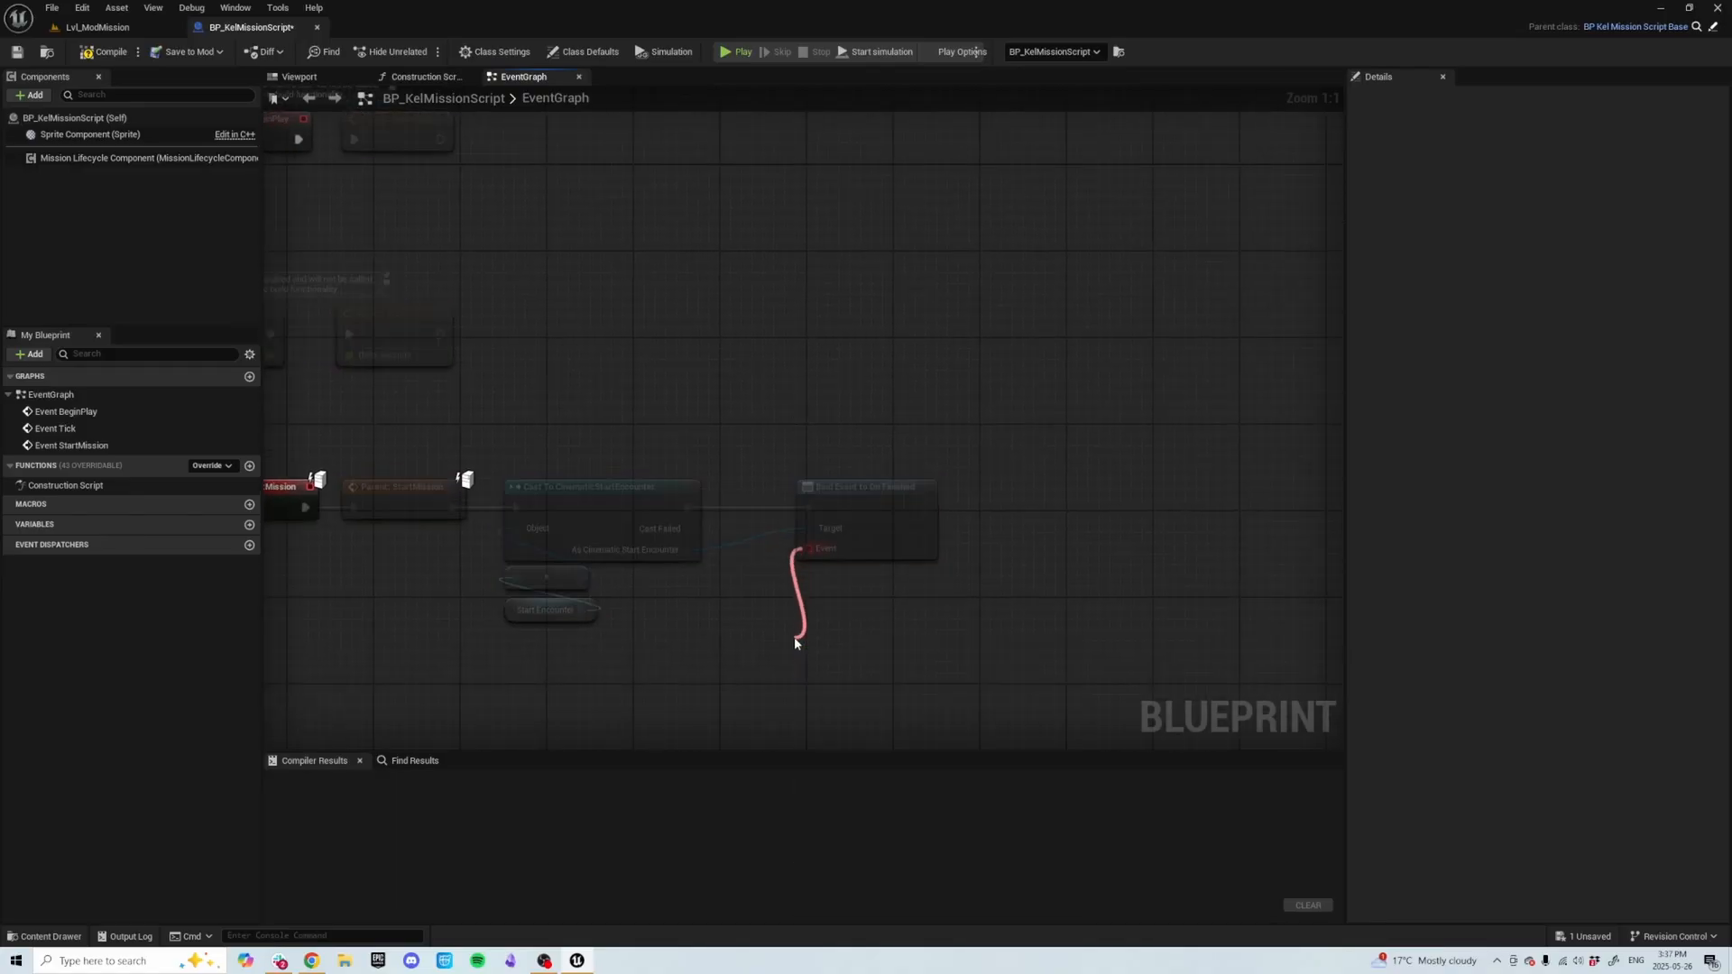
left_click_drag(842, 652, 832, 585)
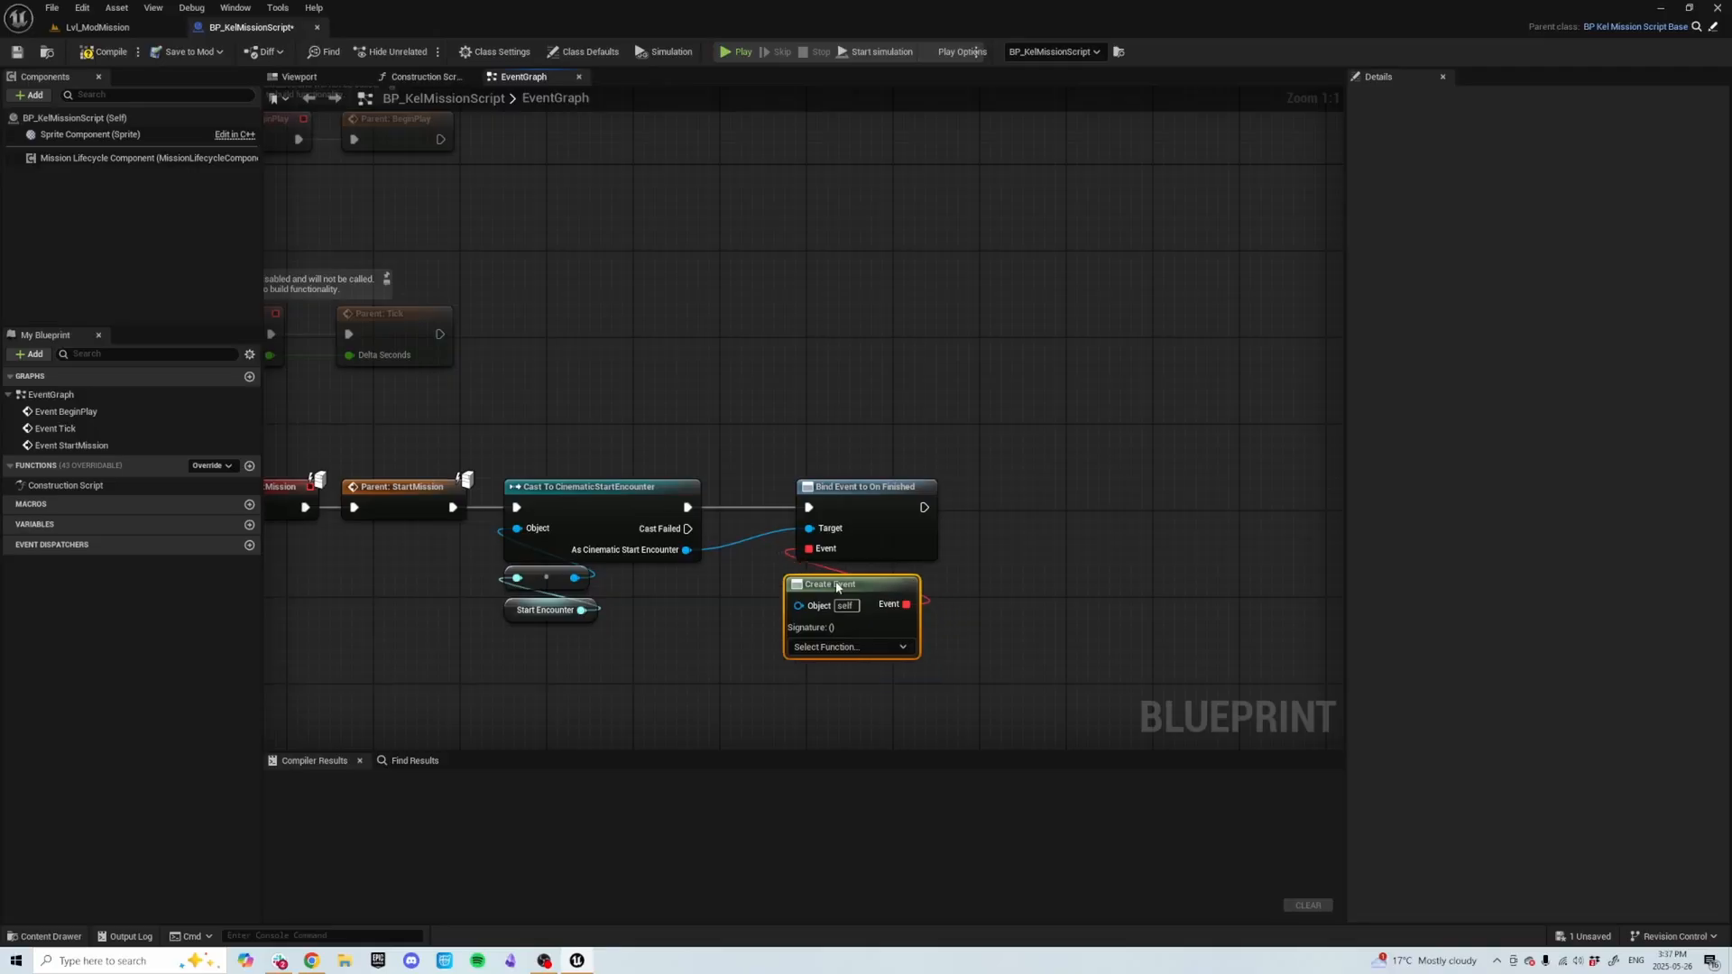
left_click(865, 648)
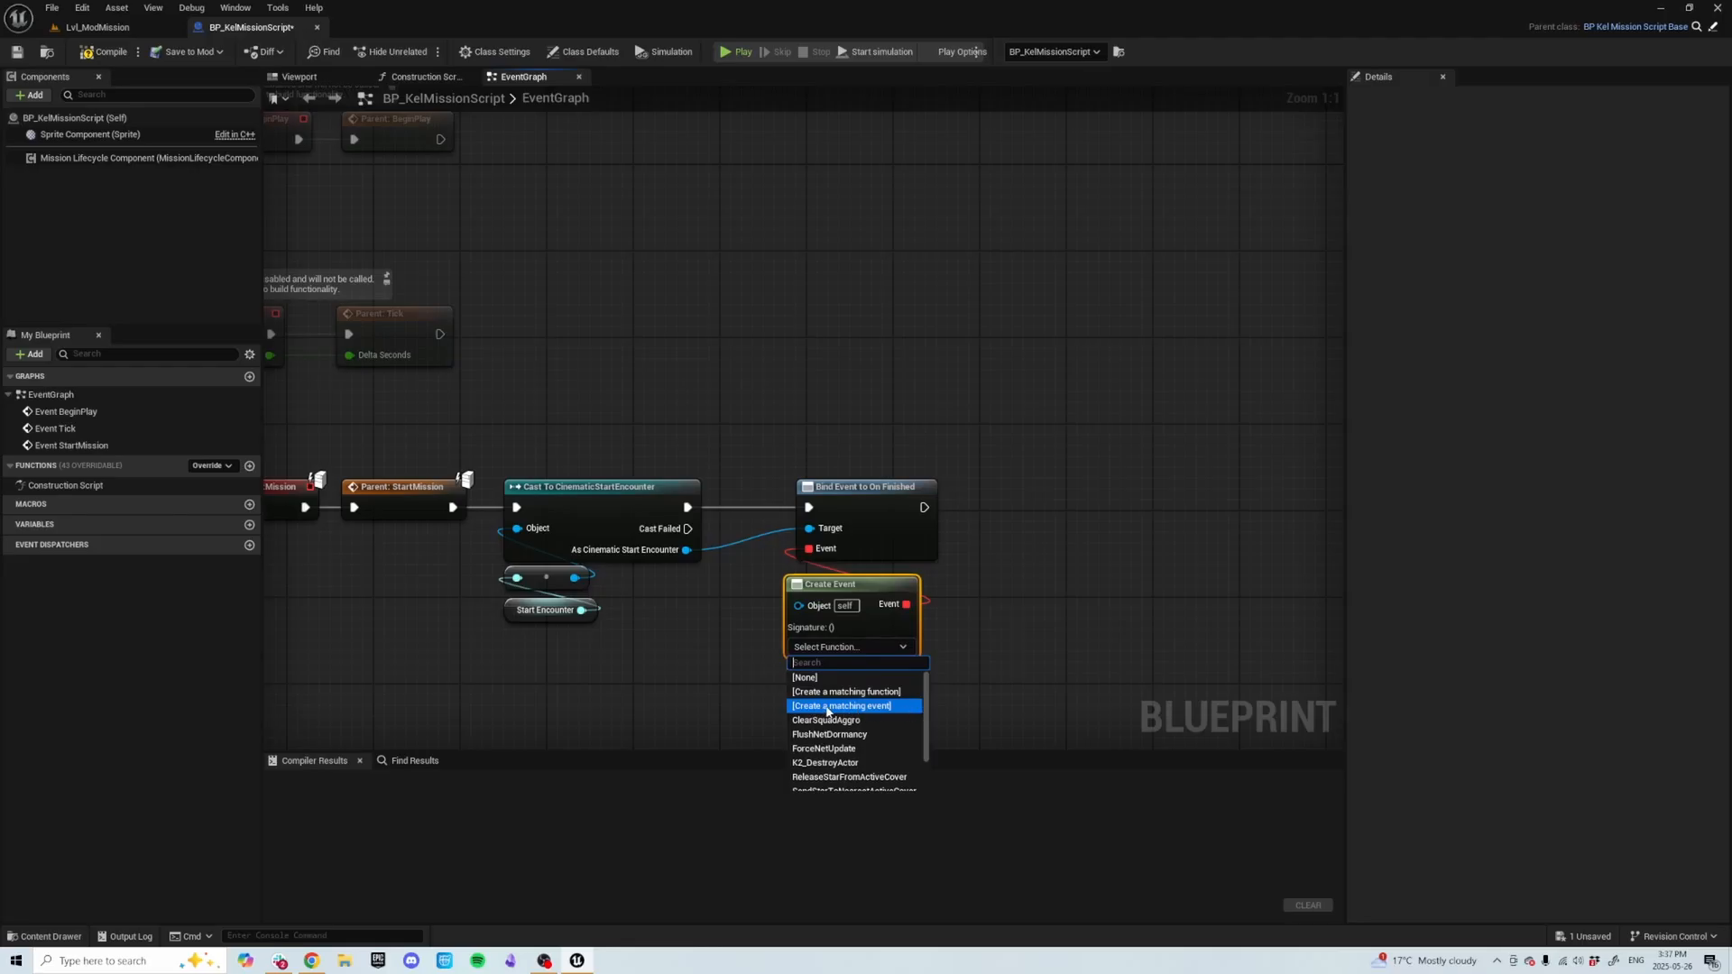
left_click(828, 707)
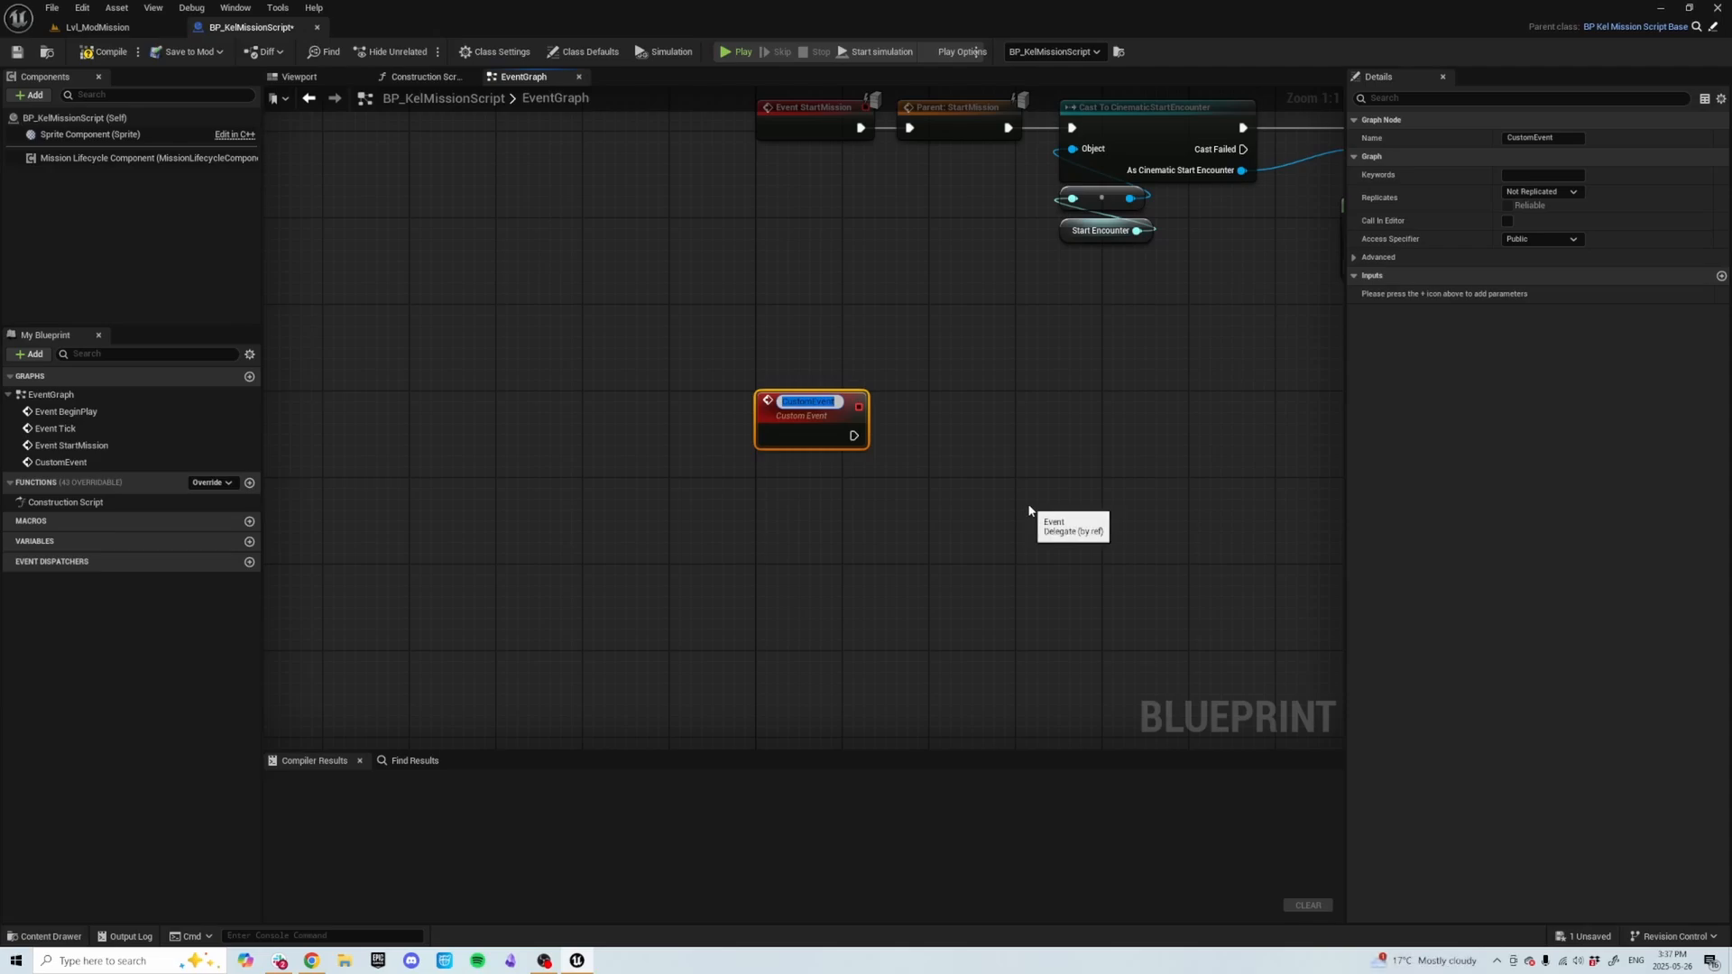
Rename the new custom event to ModMissionStart and move it below the mission start nodes.
type("Mo")
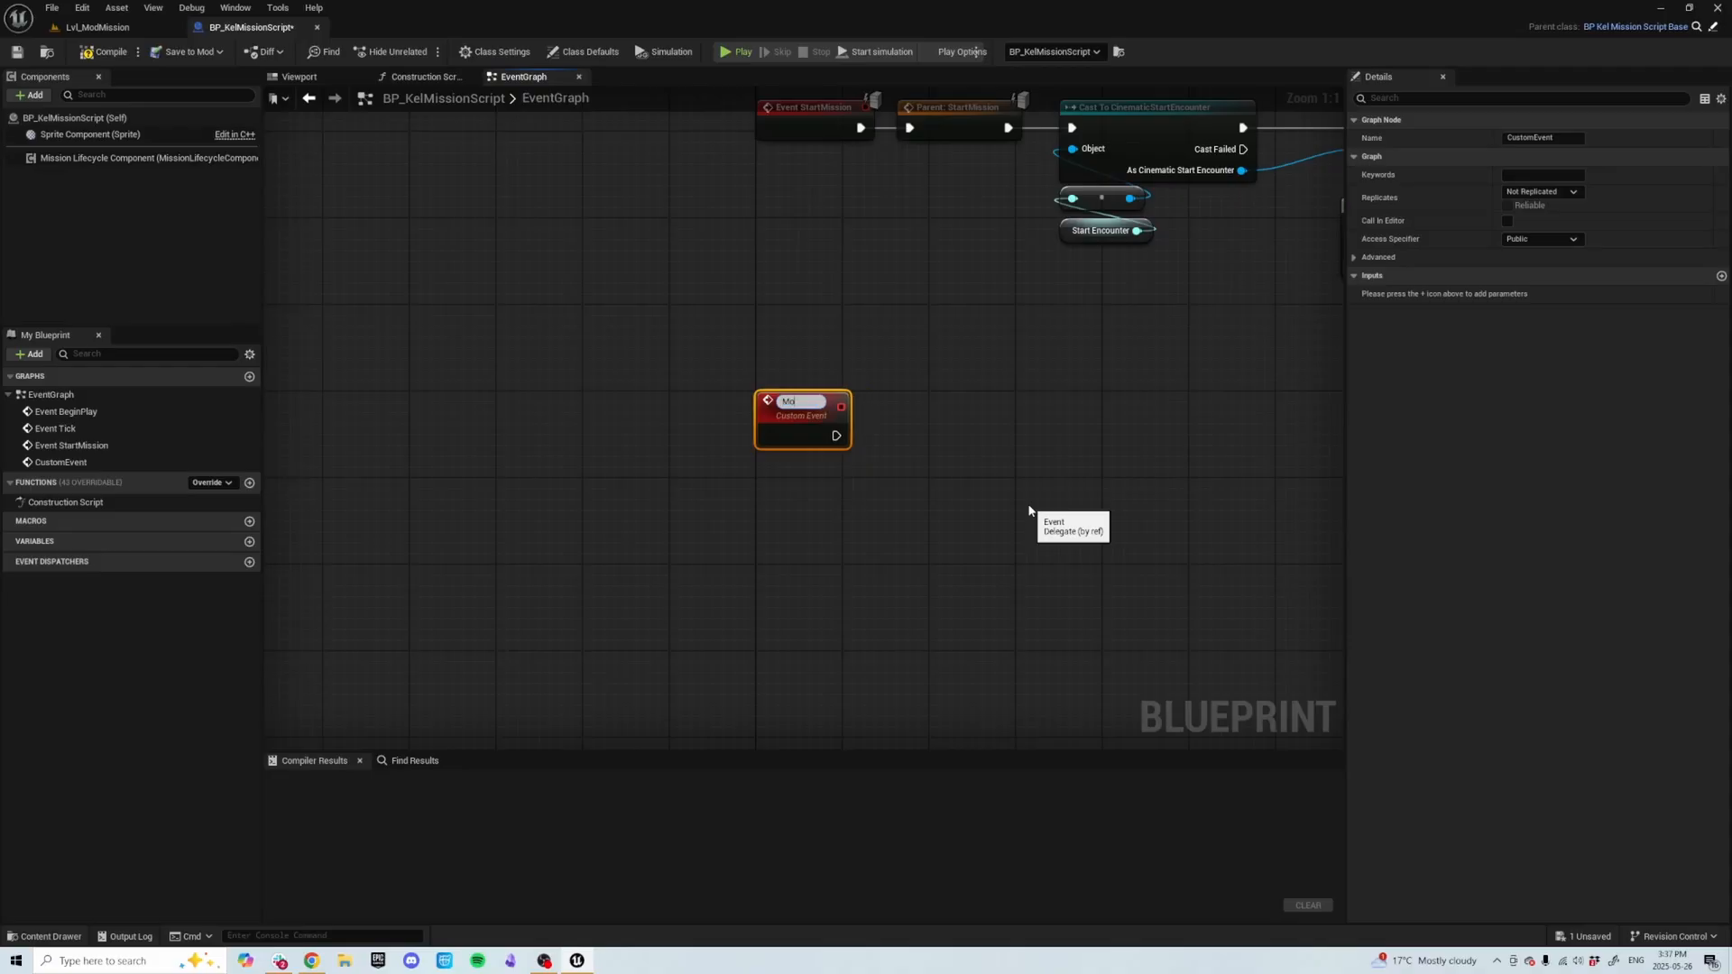
type("dMission")
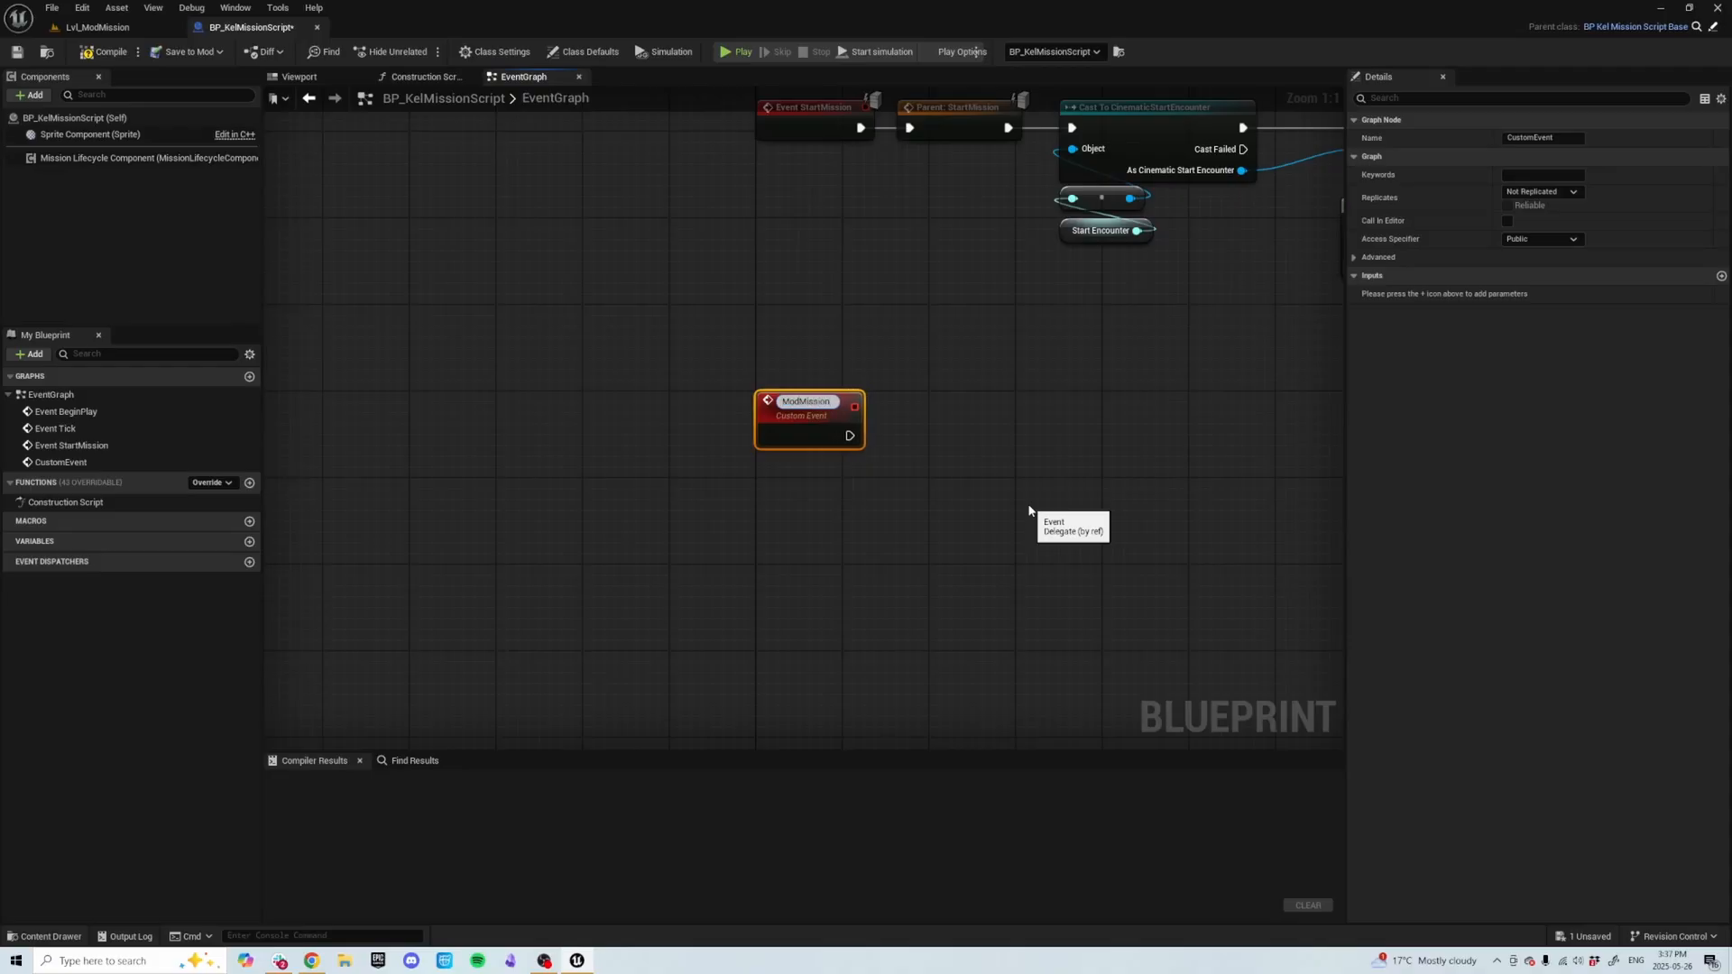
type("Start")
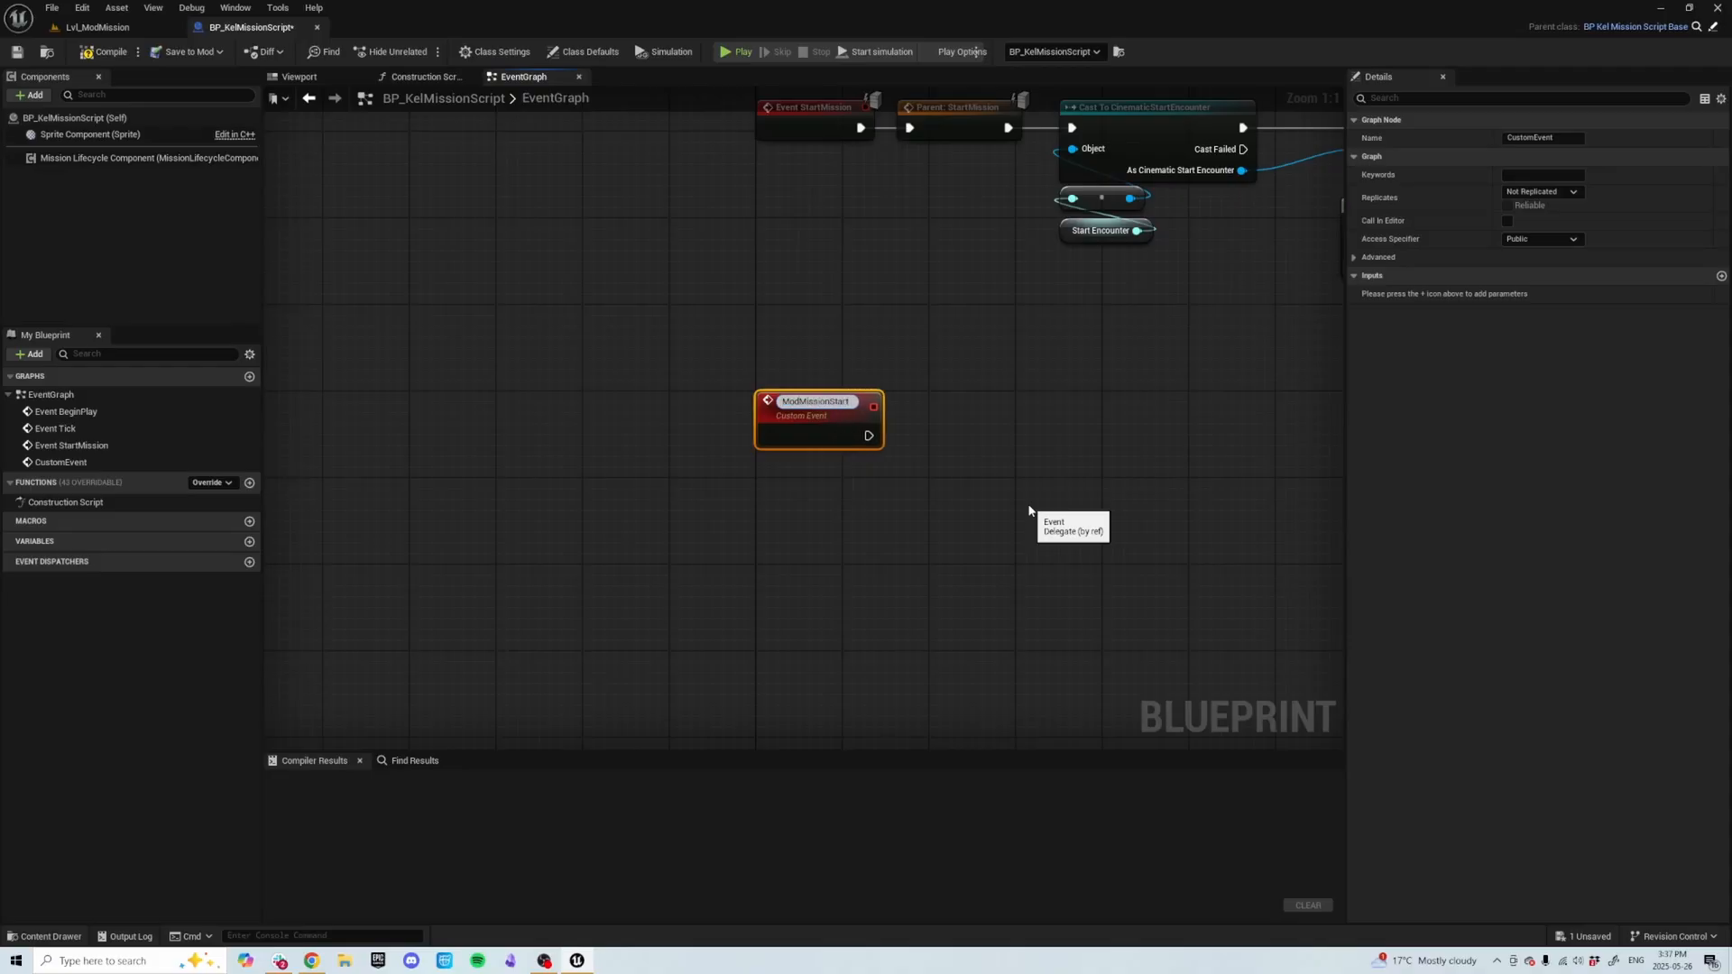
key("Return")
scroll(1038, 506, "down", 2)
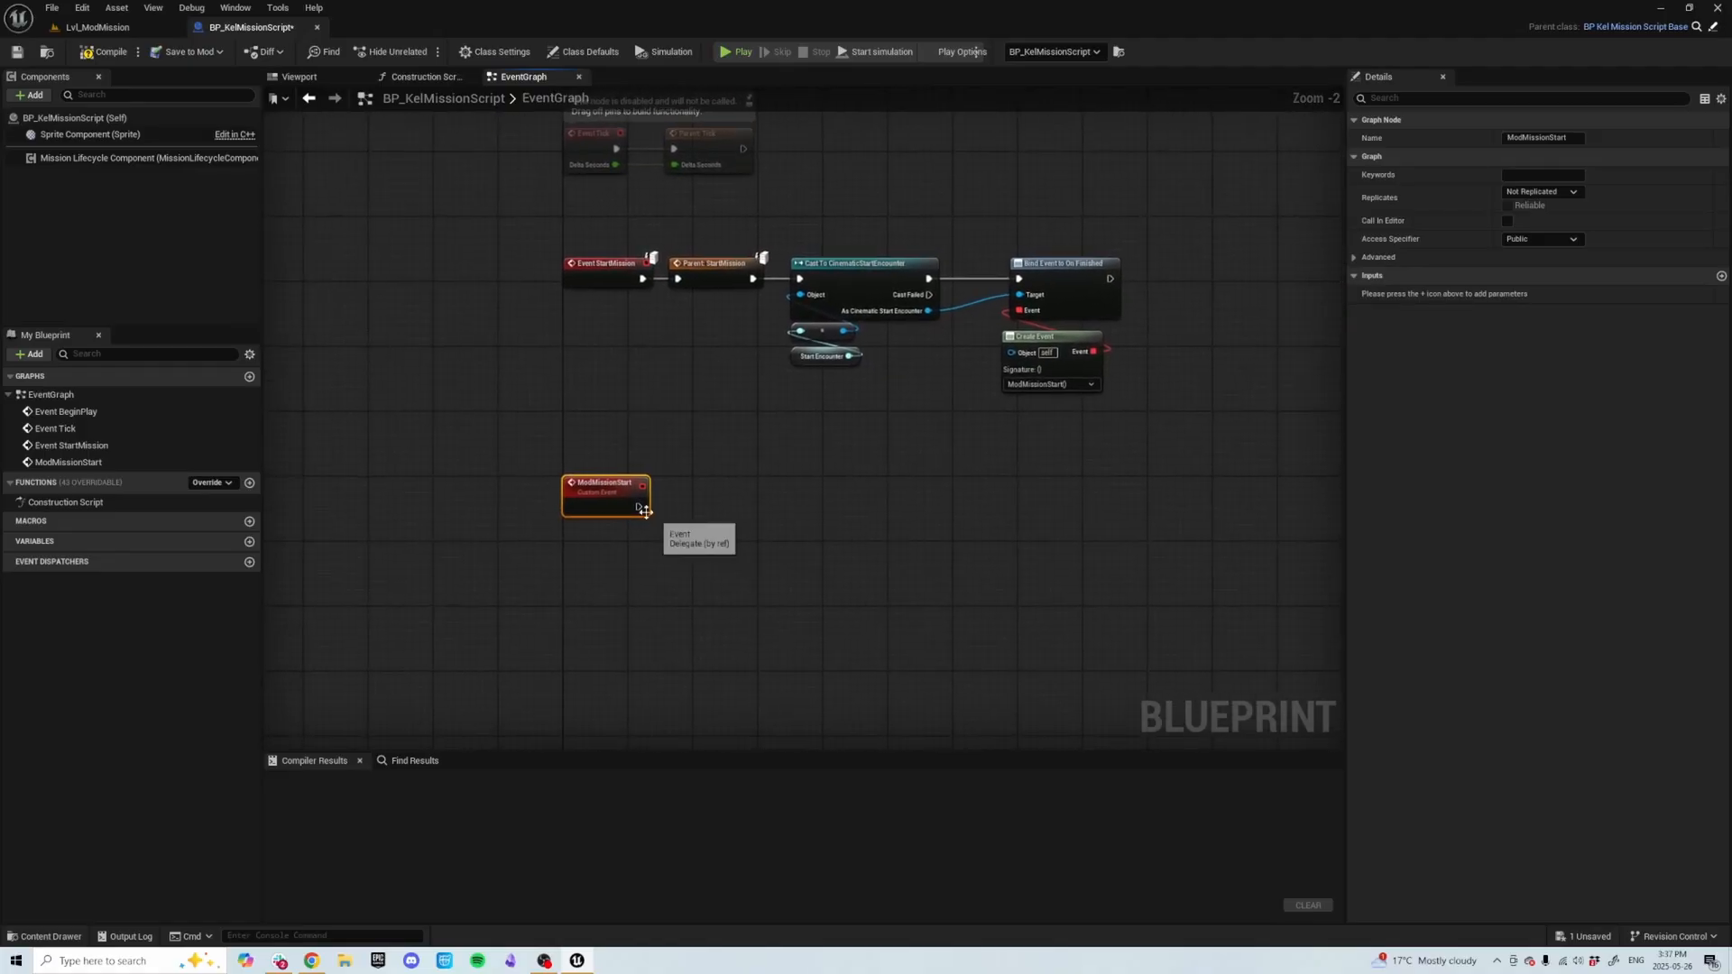
left_click_drag(623, 496, 794, 563)
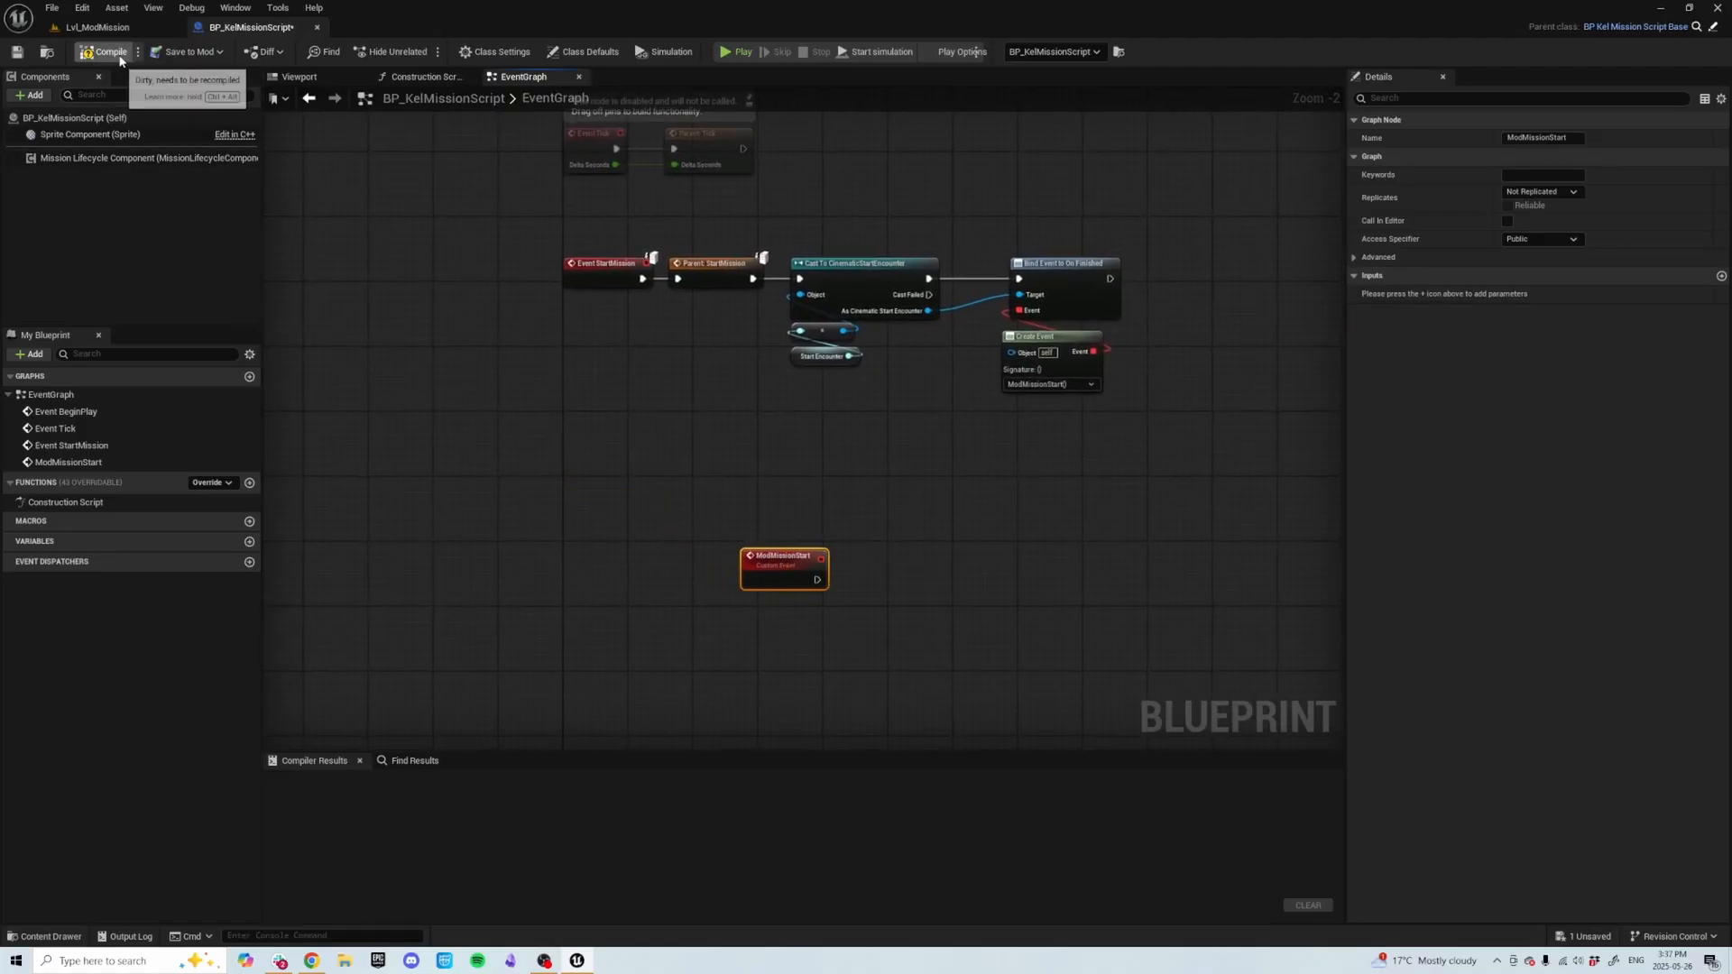
Compile and save the BP_KelMissionScript blueprint.
left_click(112, 54)
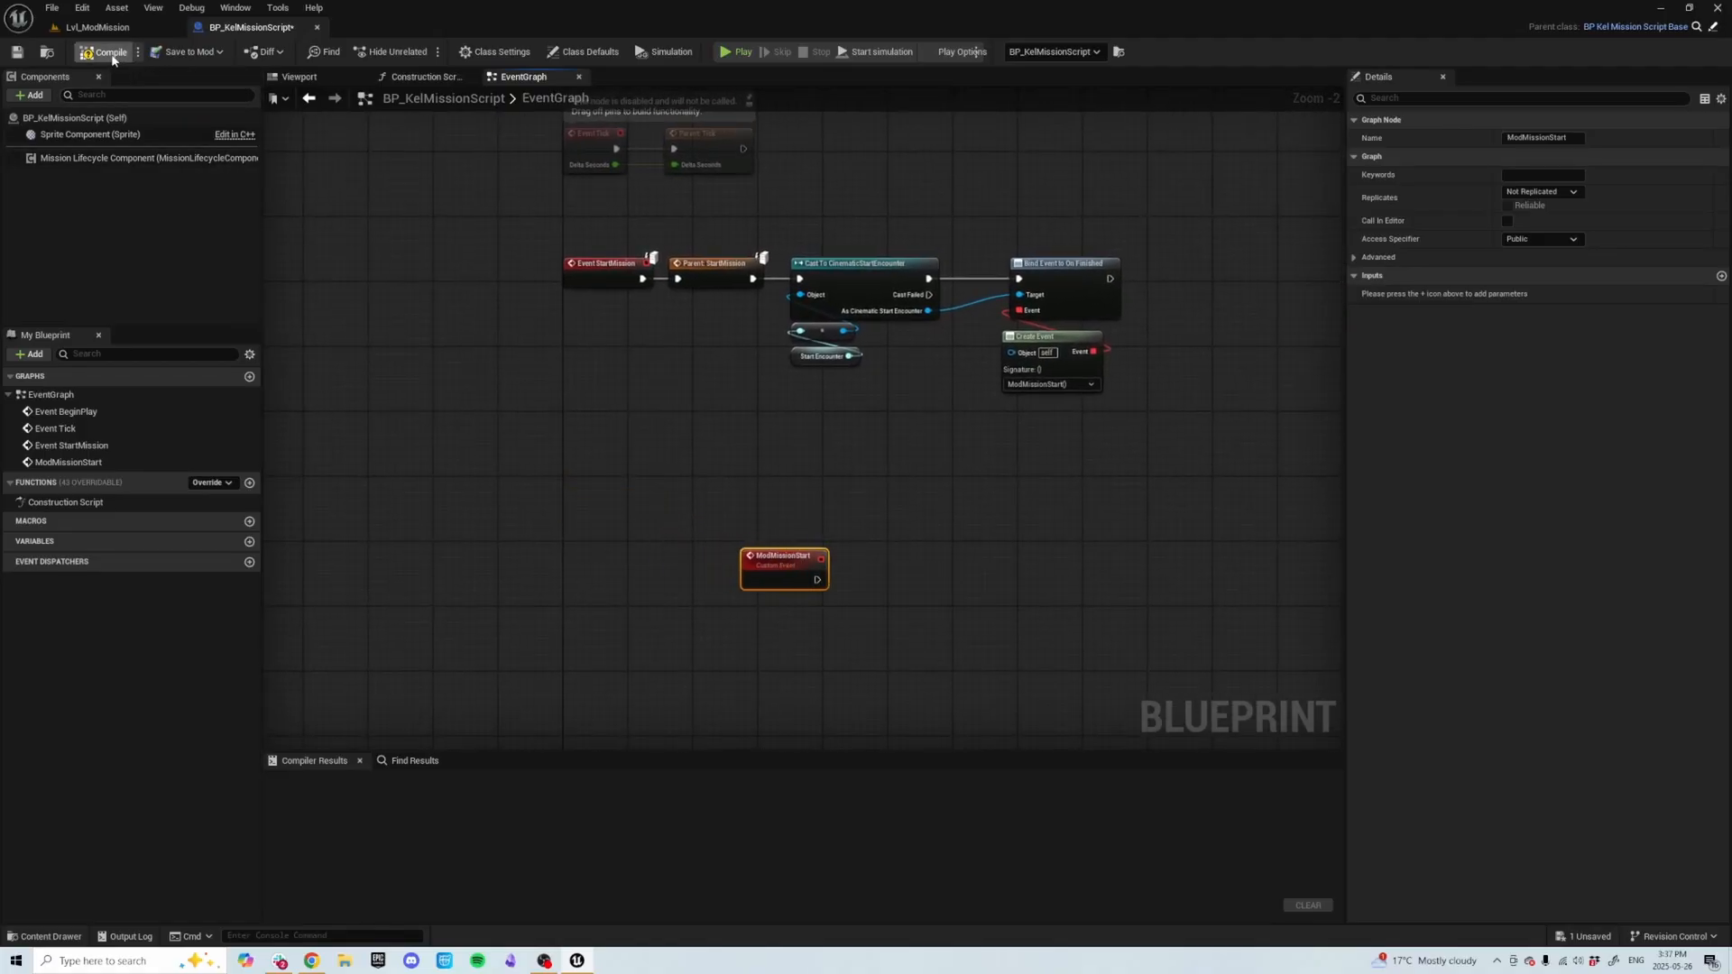
left_click(16, 51)
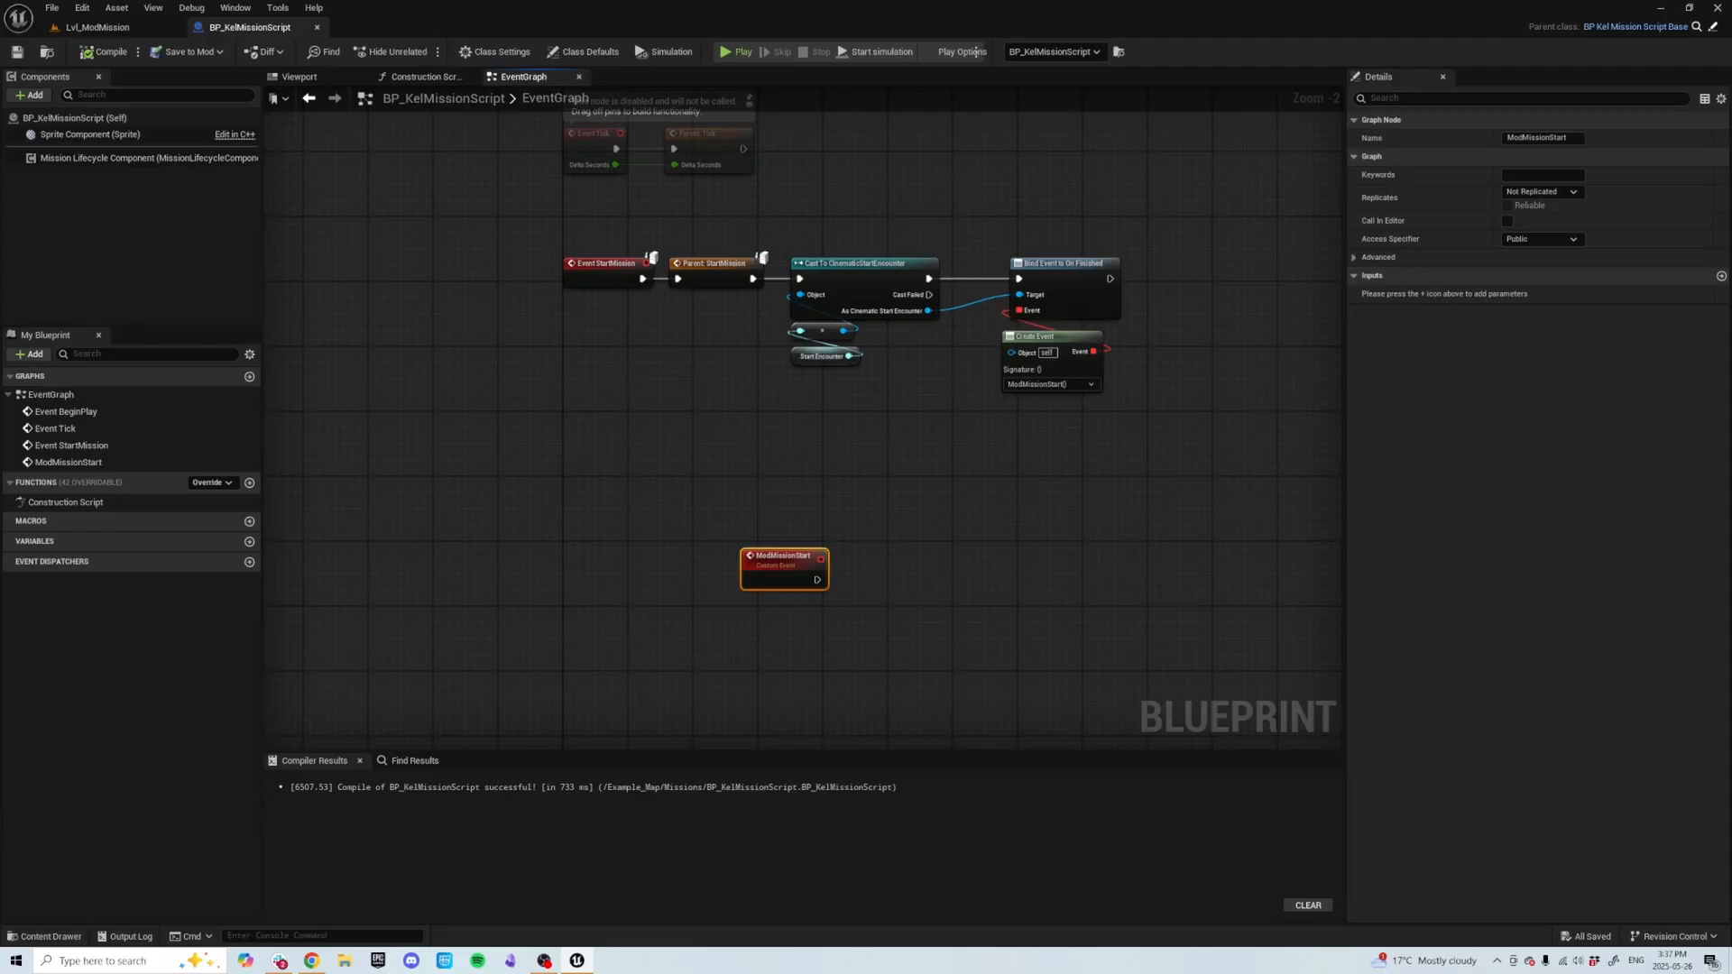
In the level's World Settings, set GameMode Override to BP_KelMissionScriptTestMode.
left_click(97, 27)
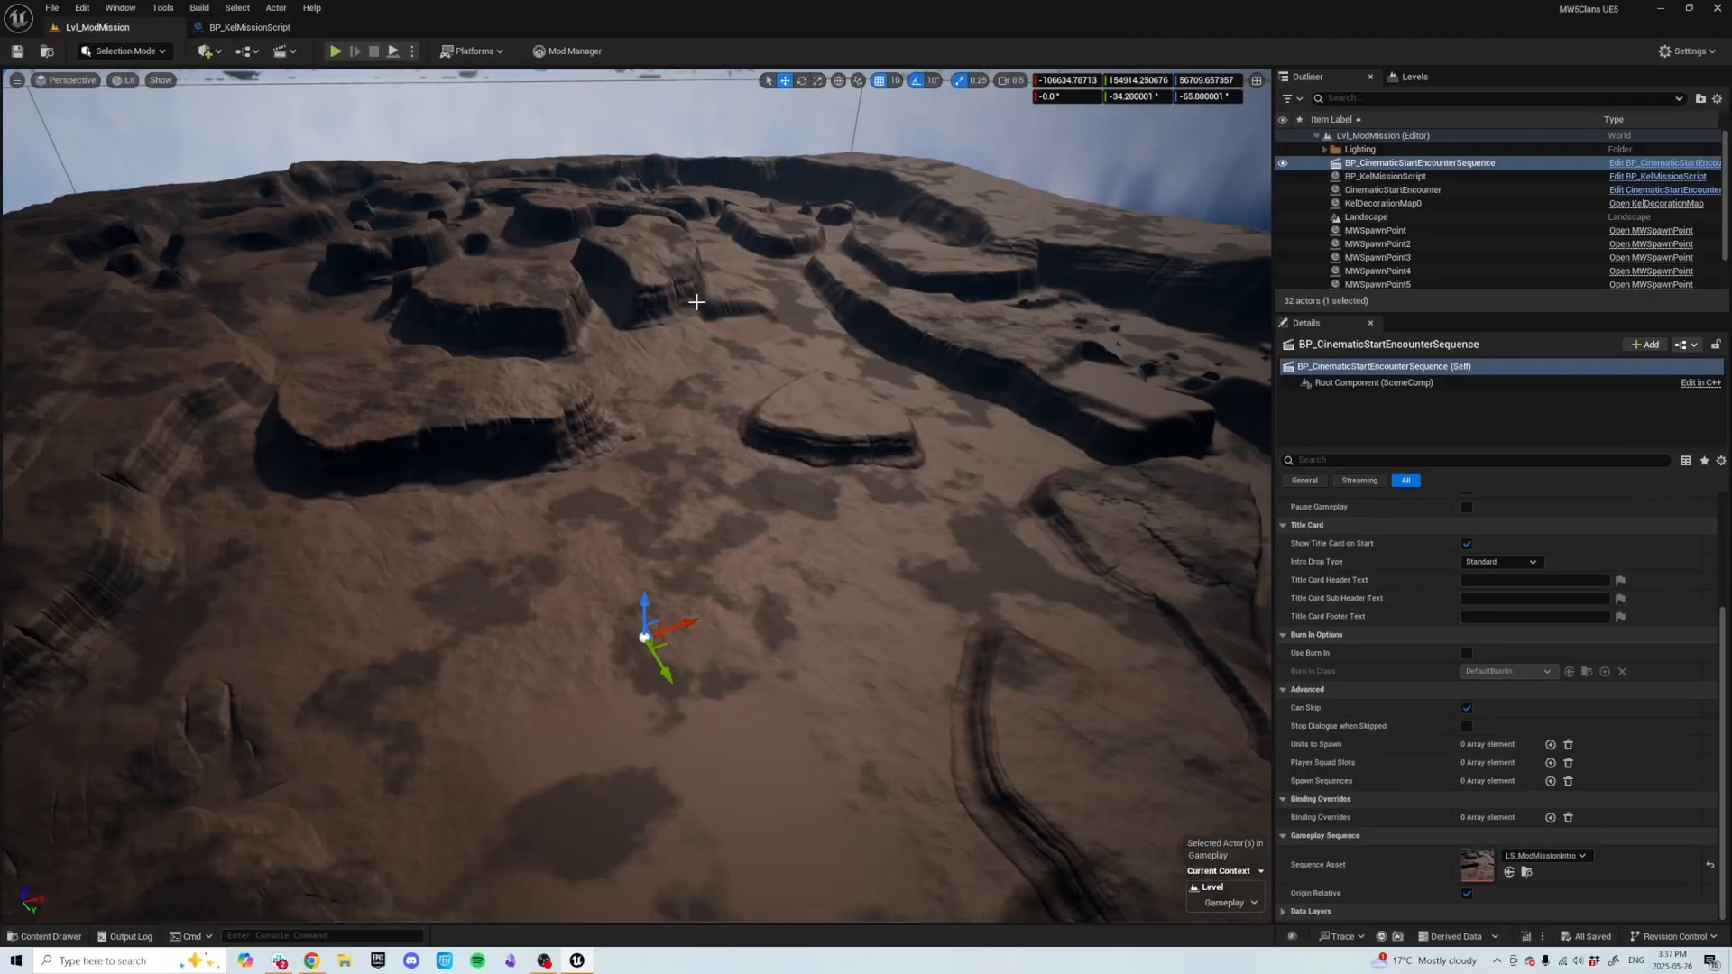
left_click(130, 10)
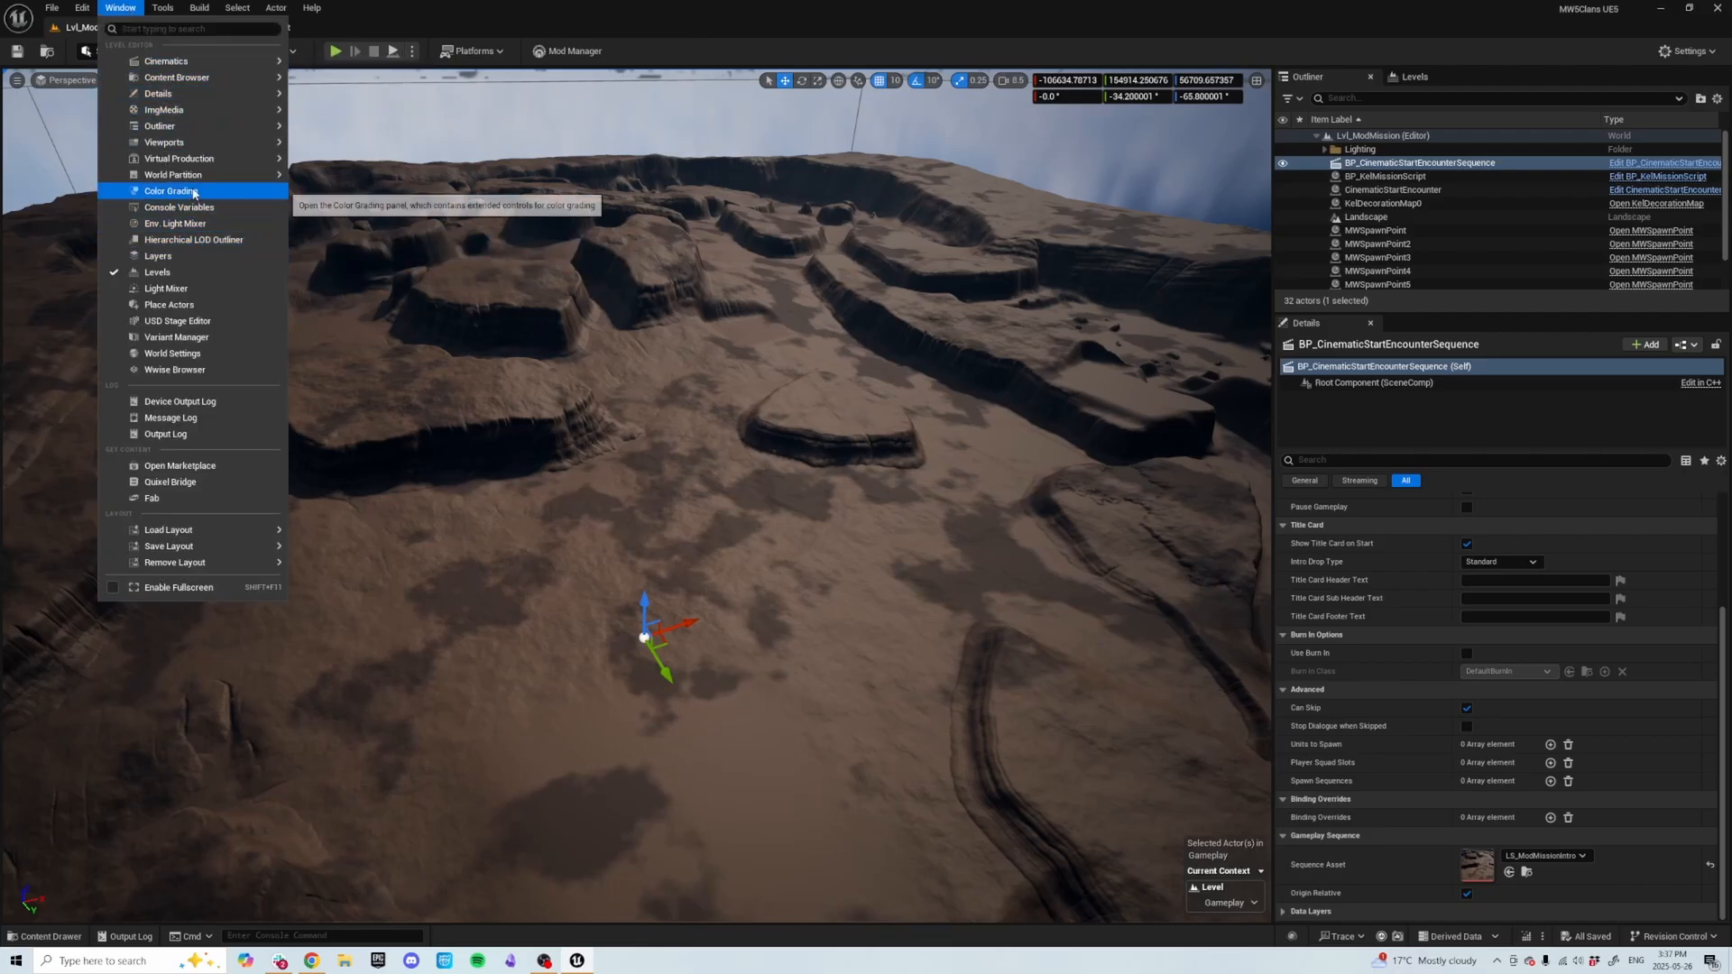
mouse_move(190, 91)
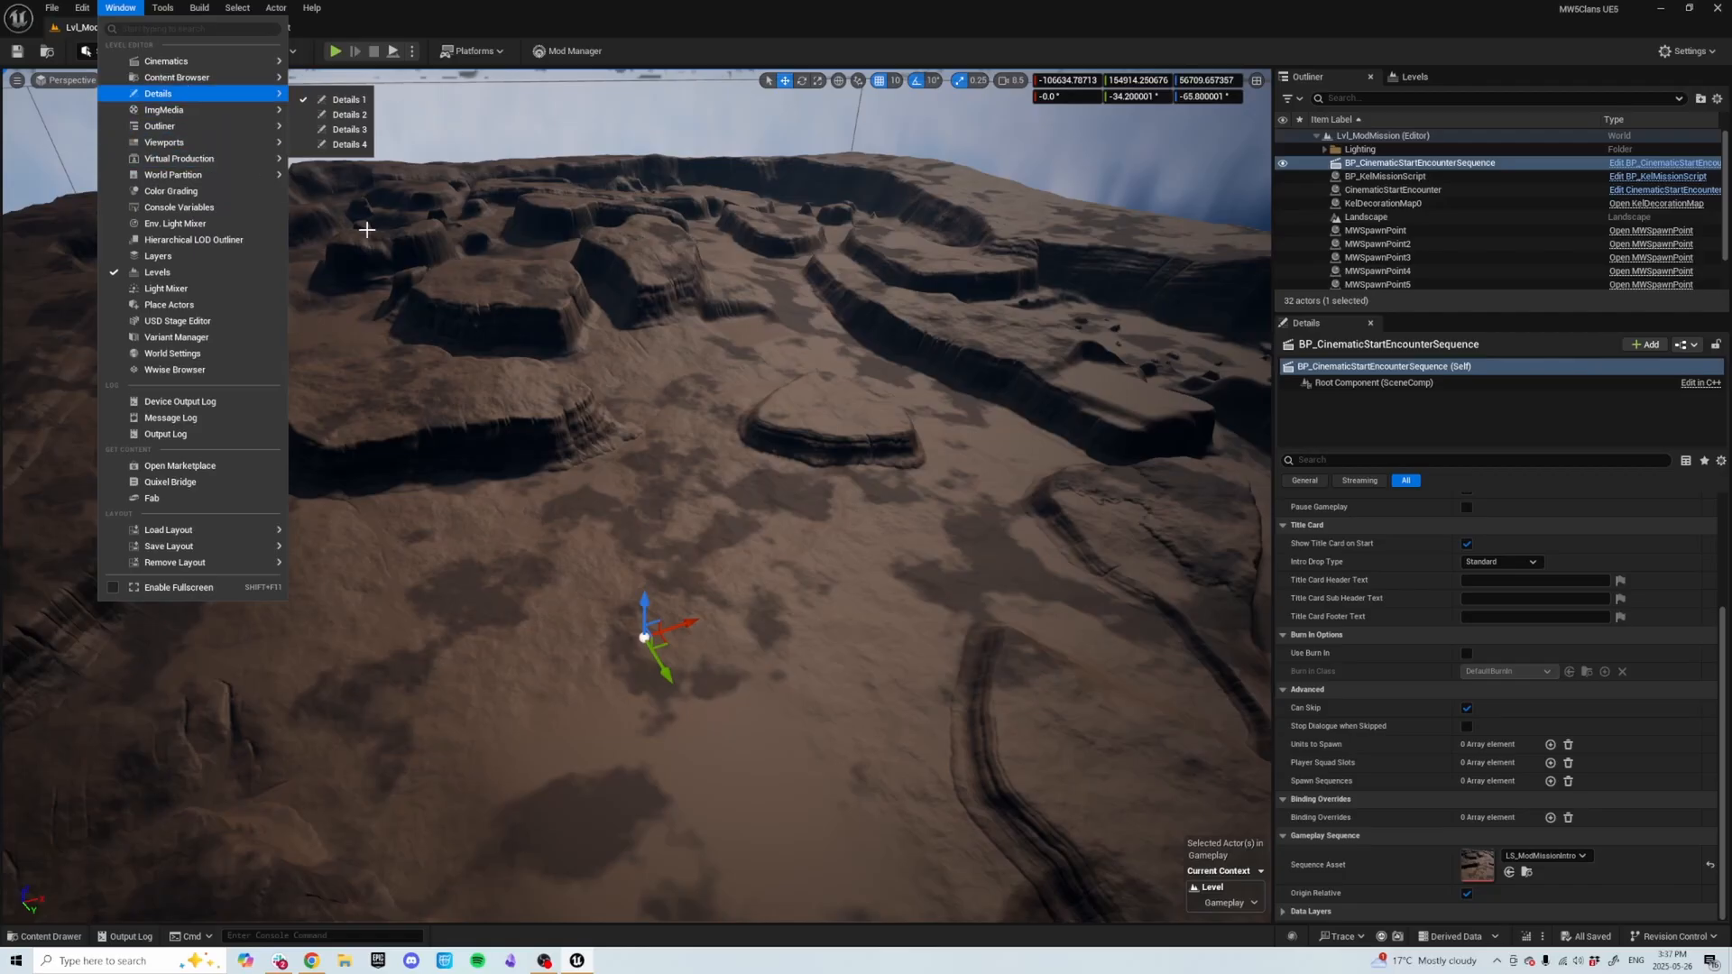
left_click(199, 355)
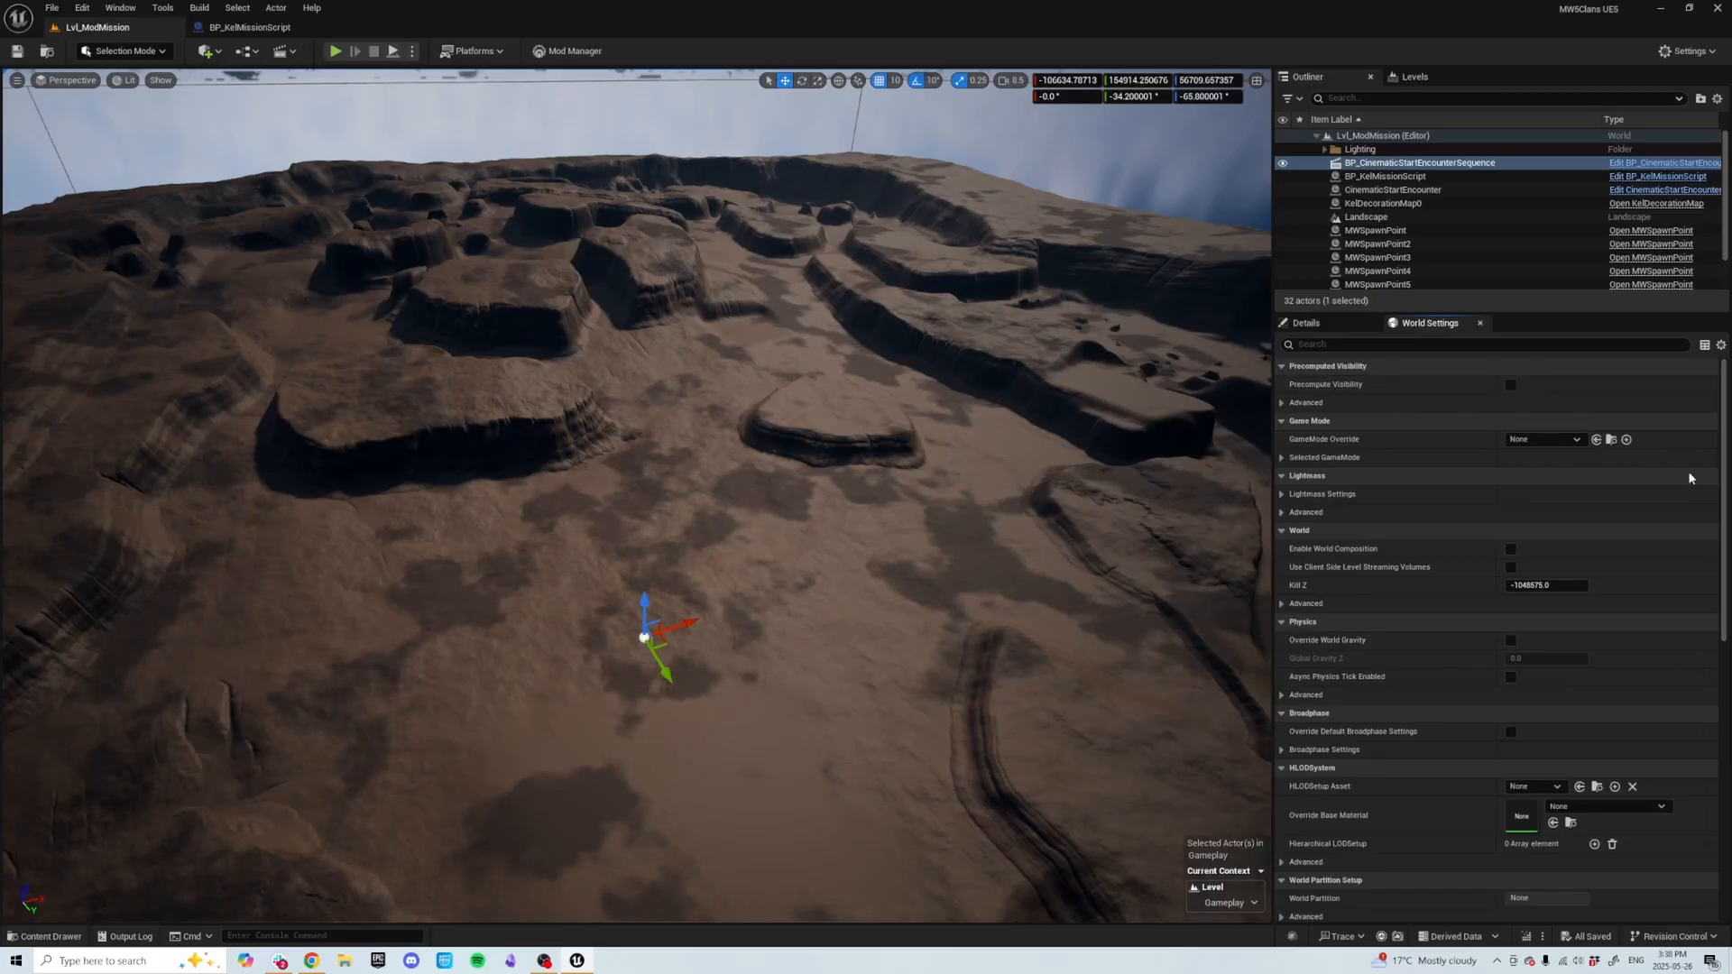
left_click(1541, 440)
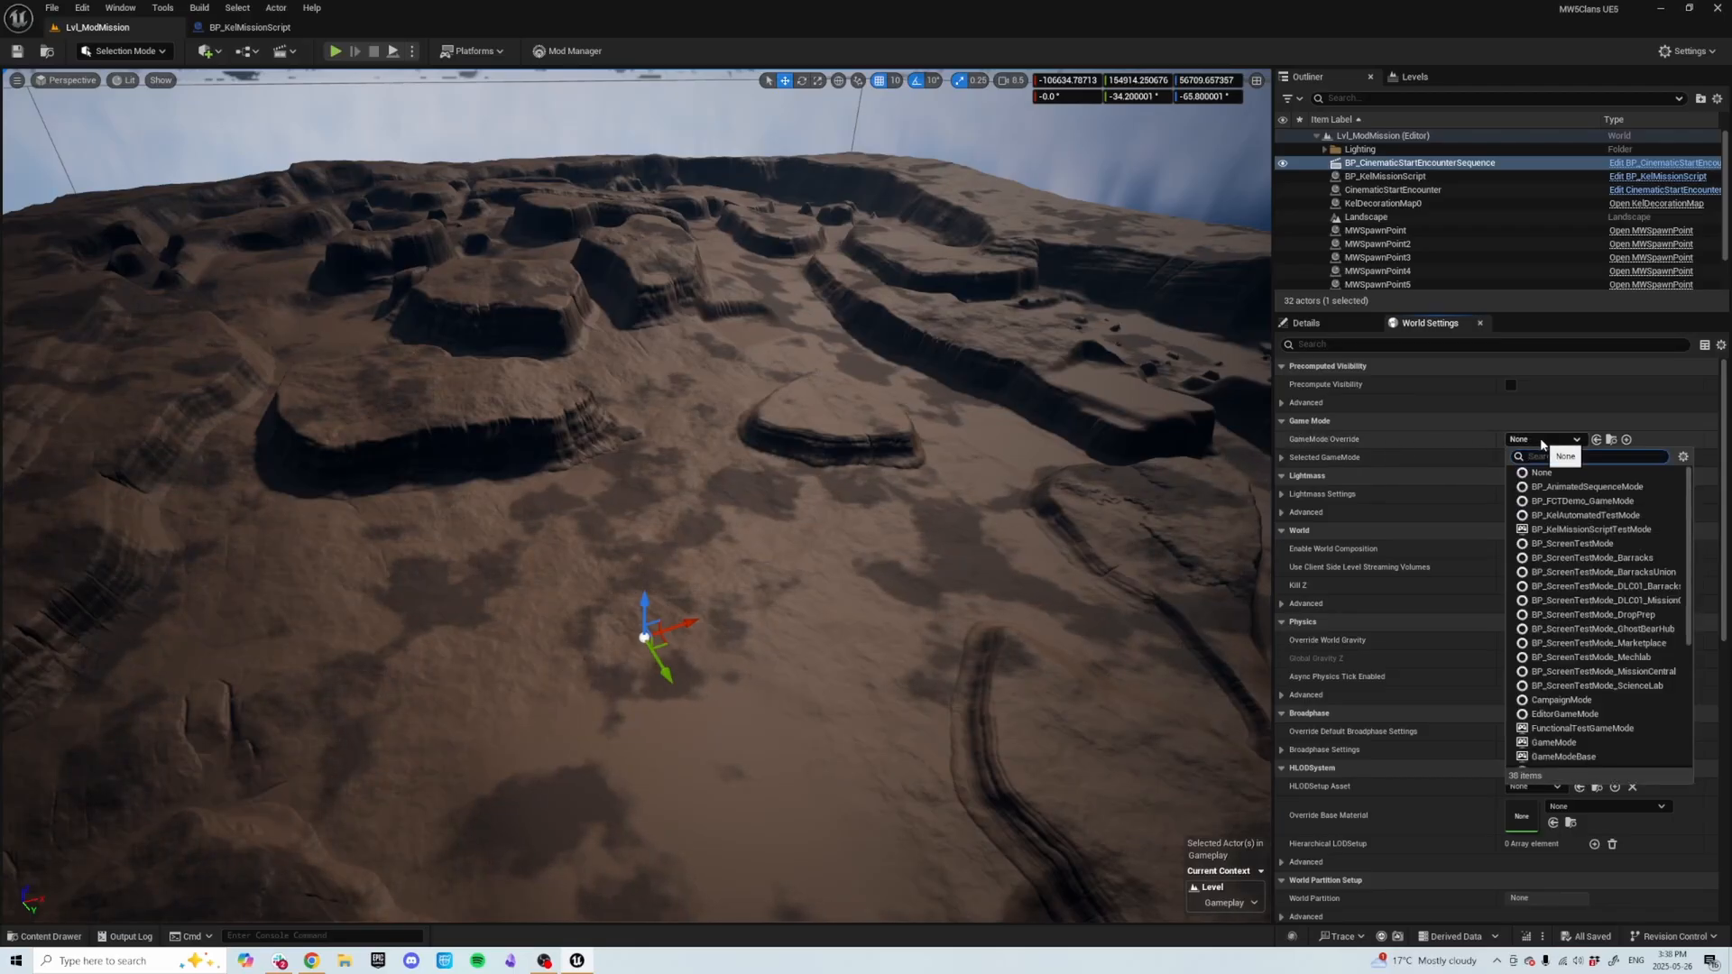
type("BP_")
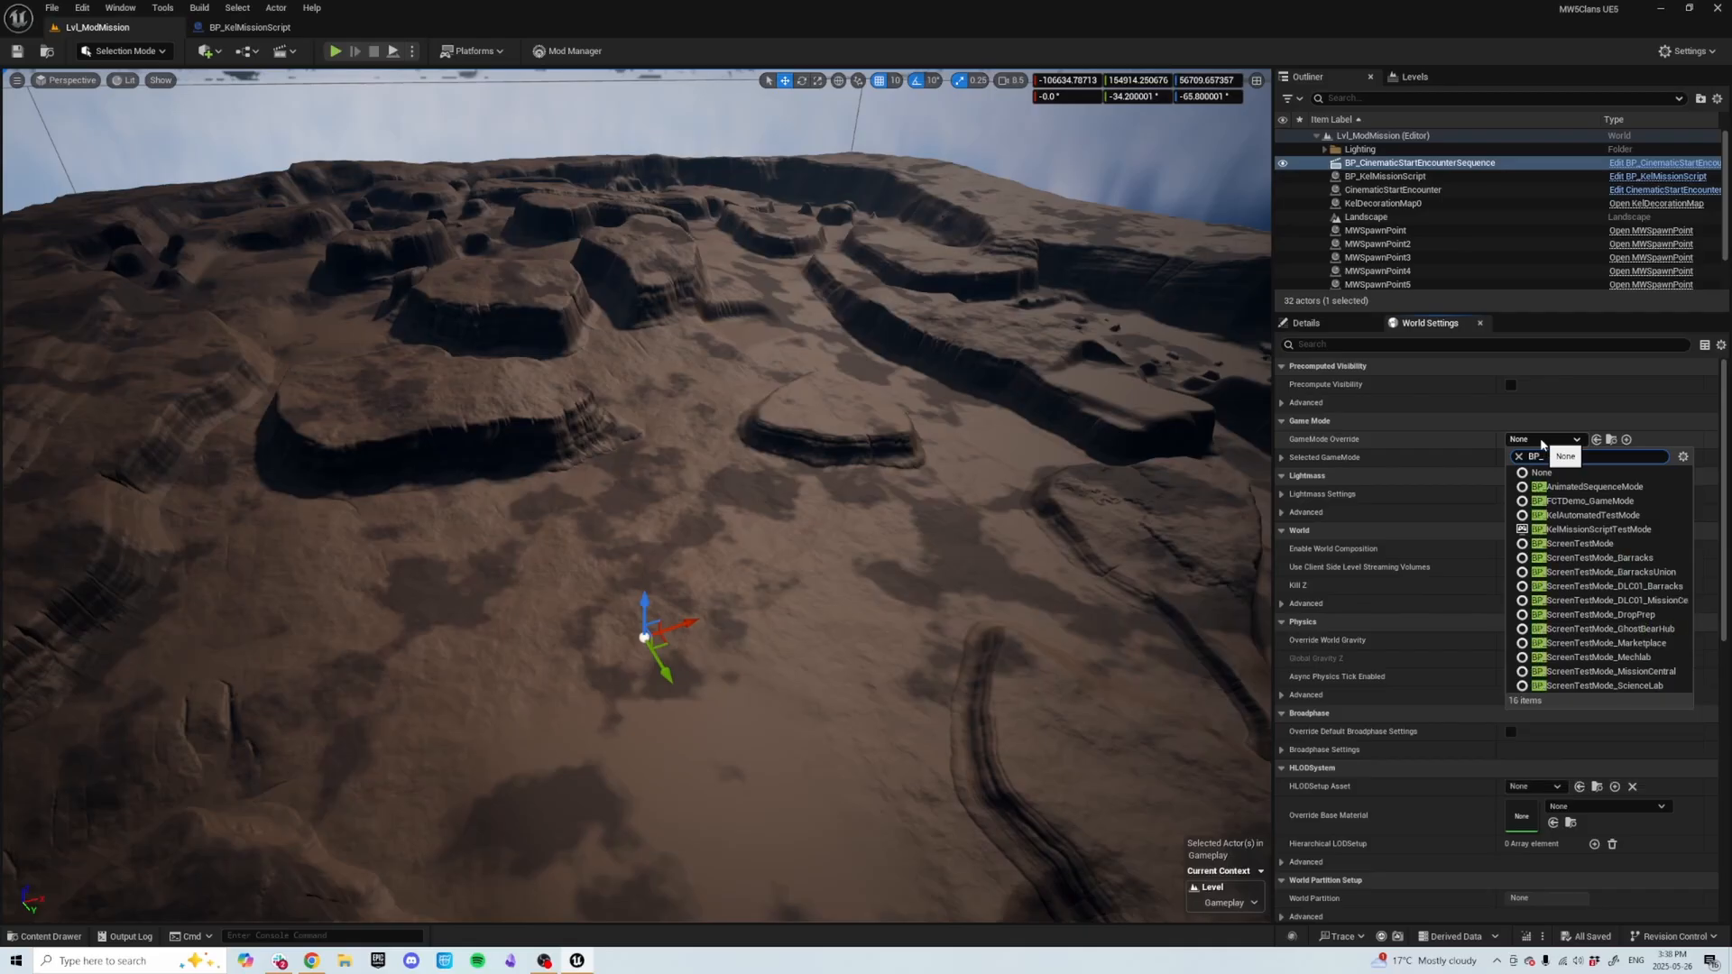
type("kelmi")
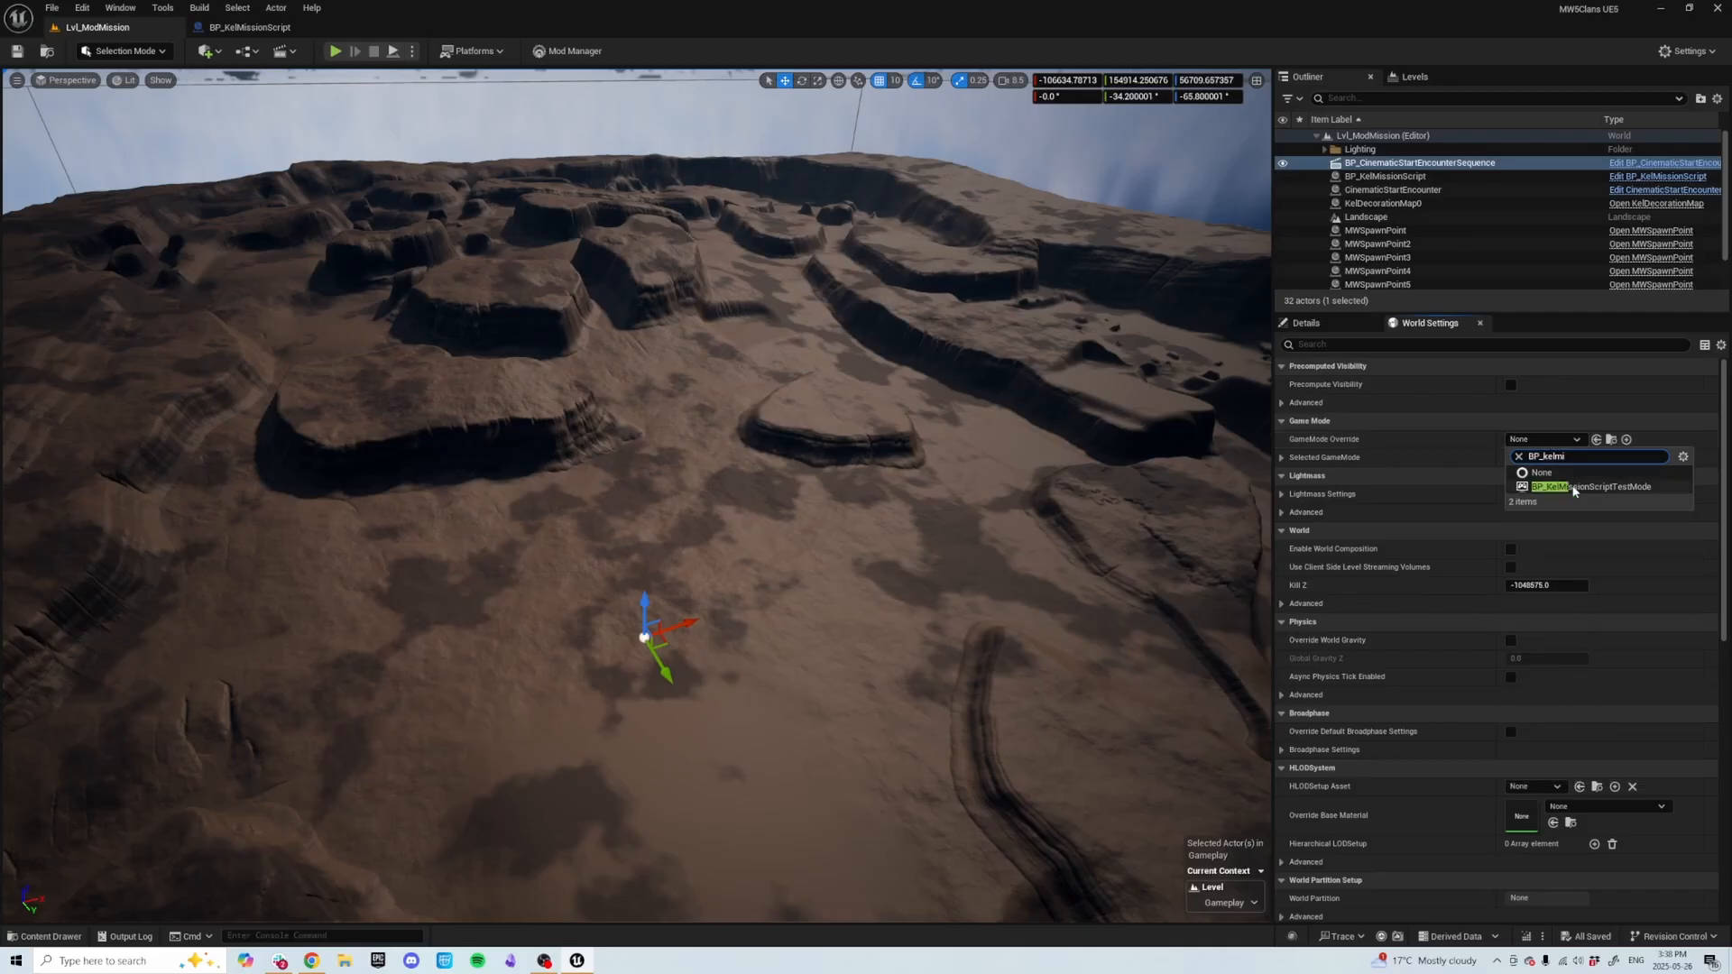
left_click(1582, 487)
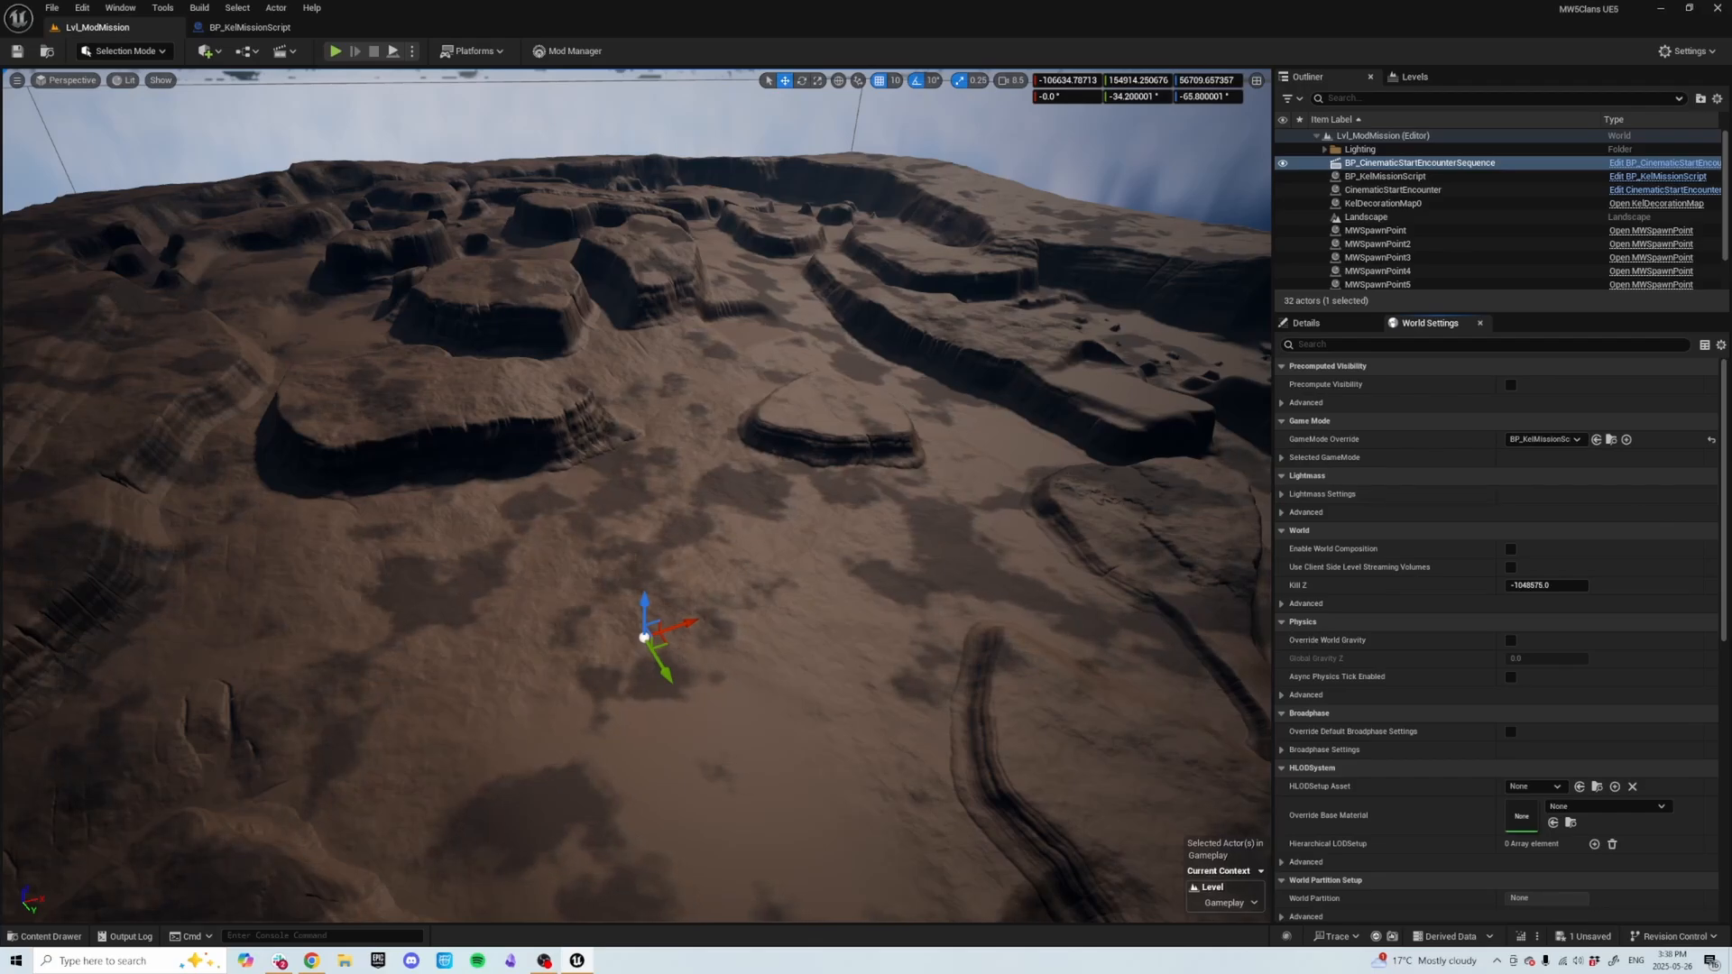
Set the play session's Mission Select option to BP_KelMissionScript.
left_click(413, 52)
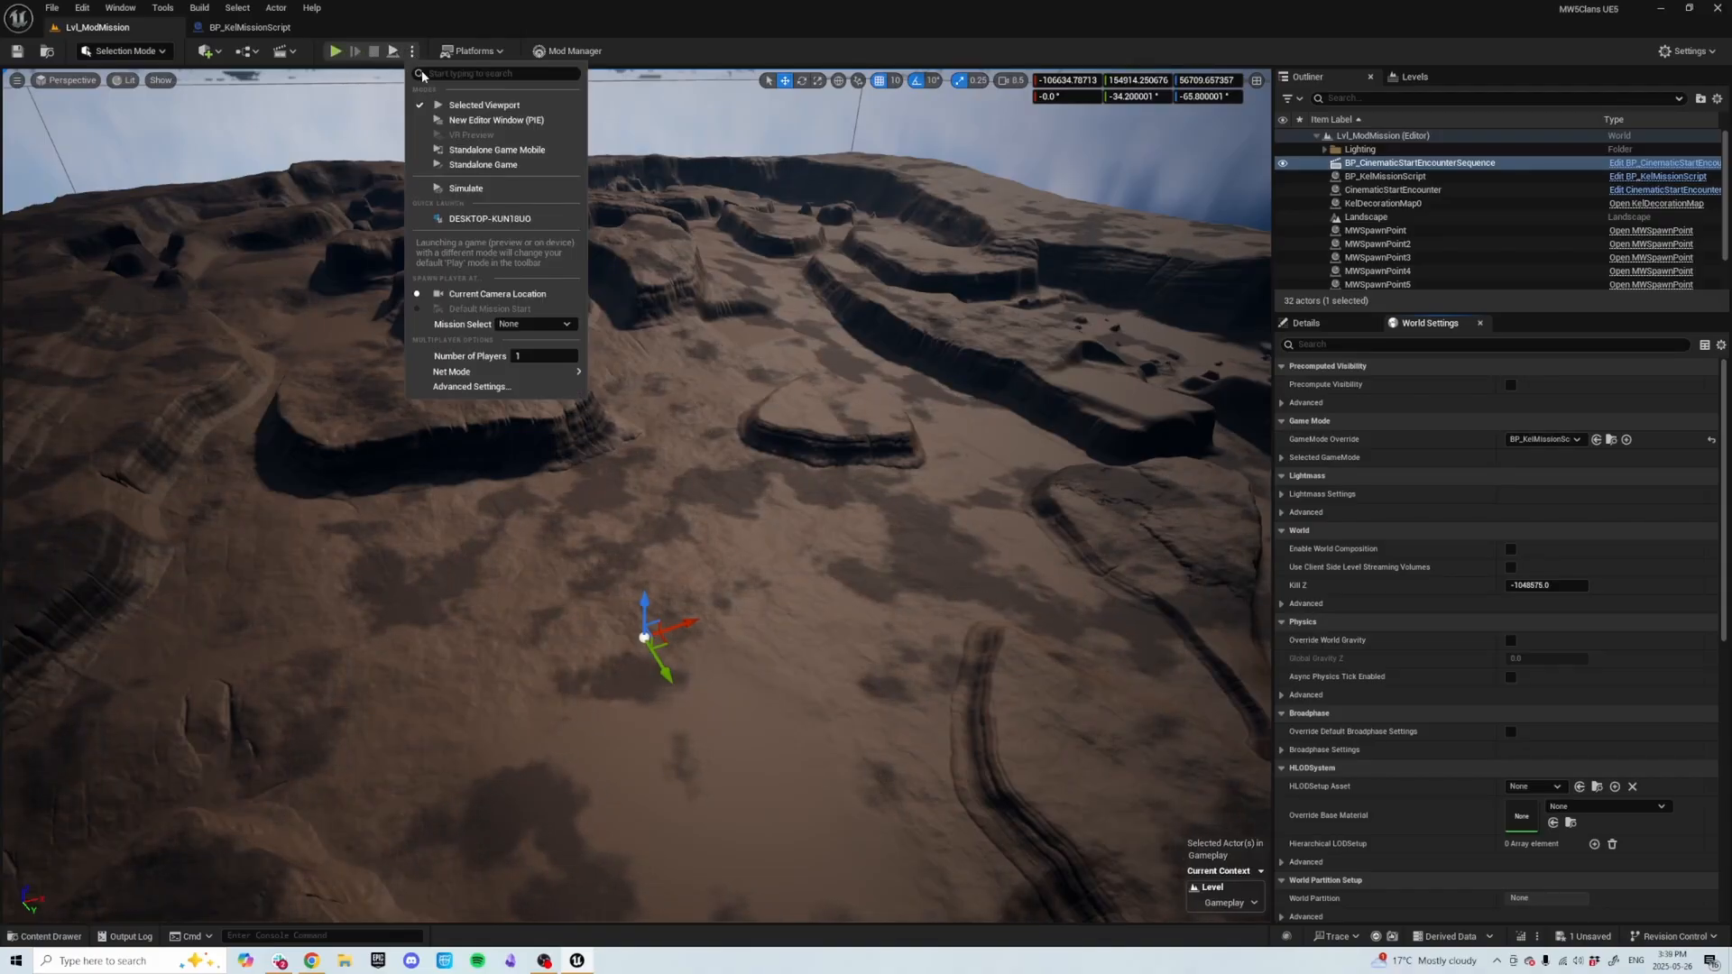
left_click(530, 325)
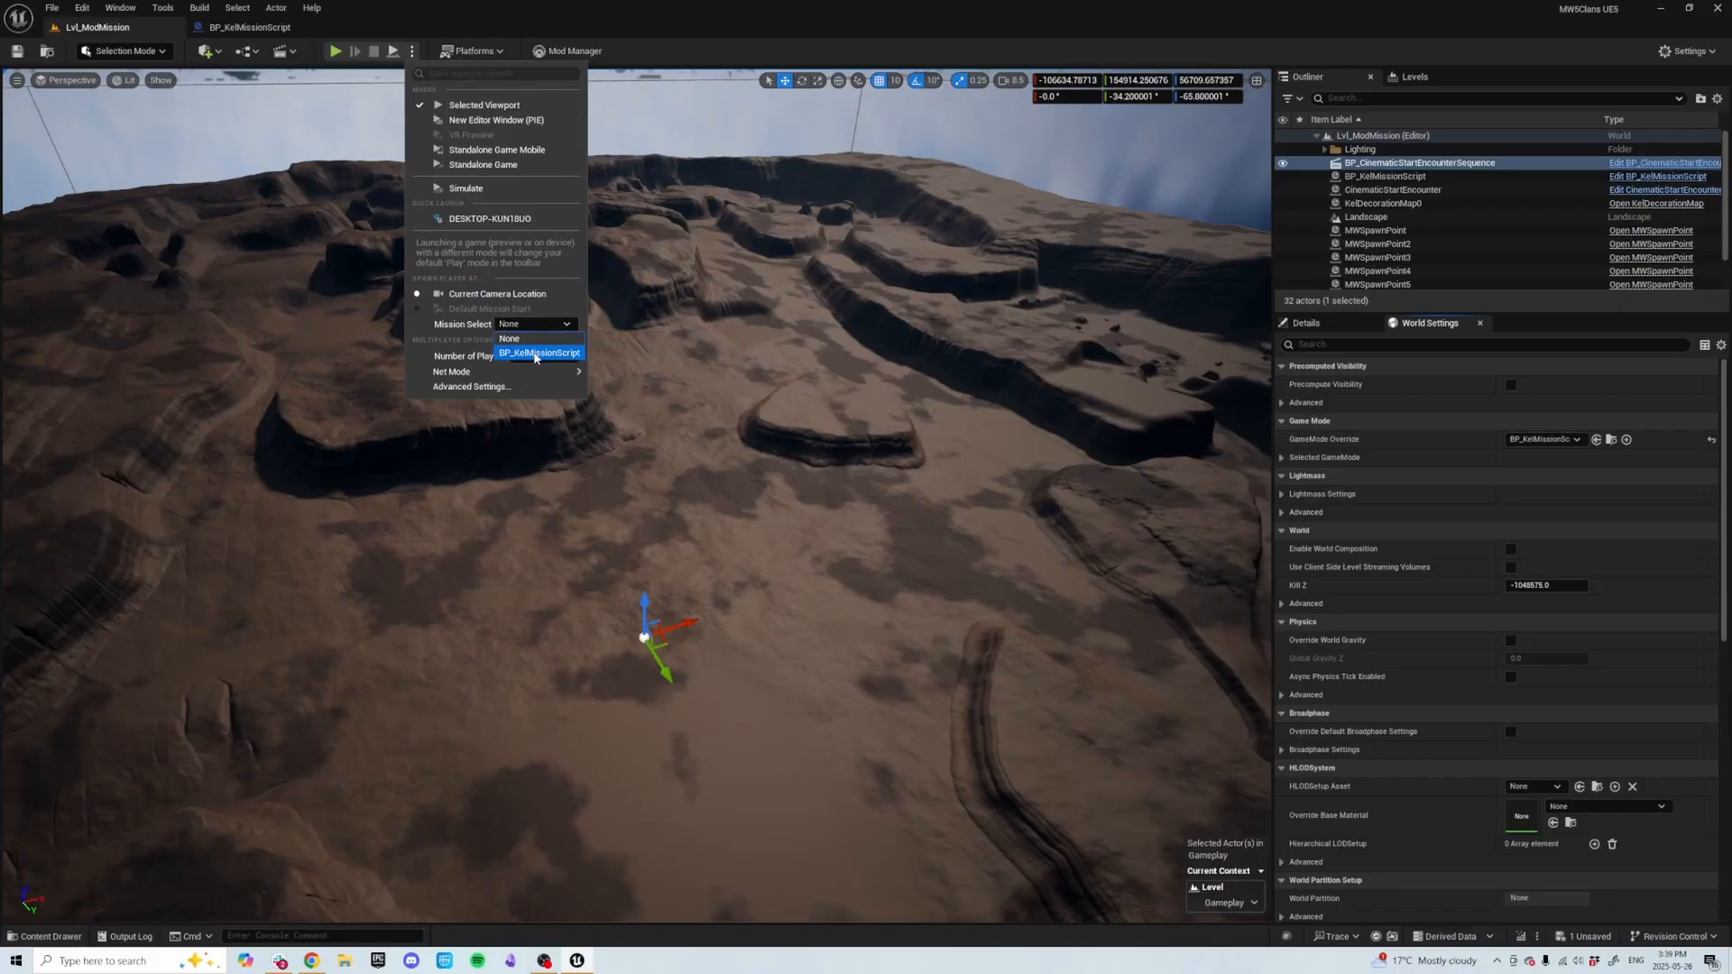
left_click(537, 353)
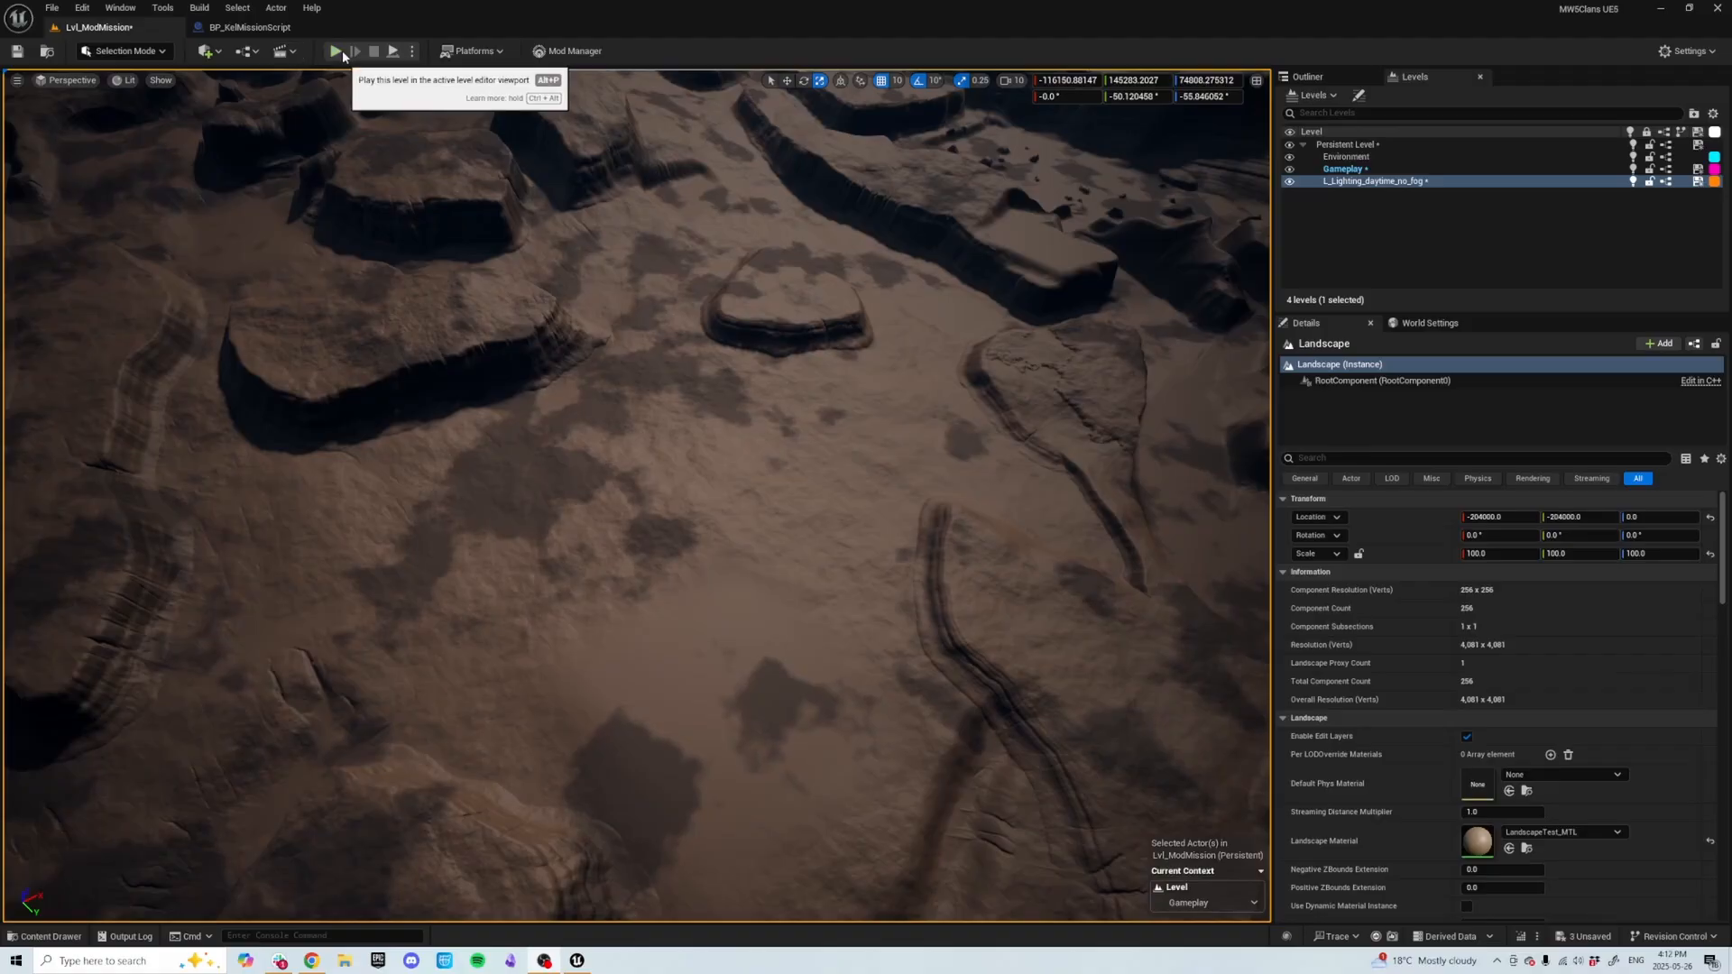
left_click(413, 51)
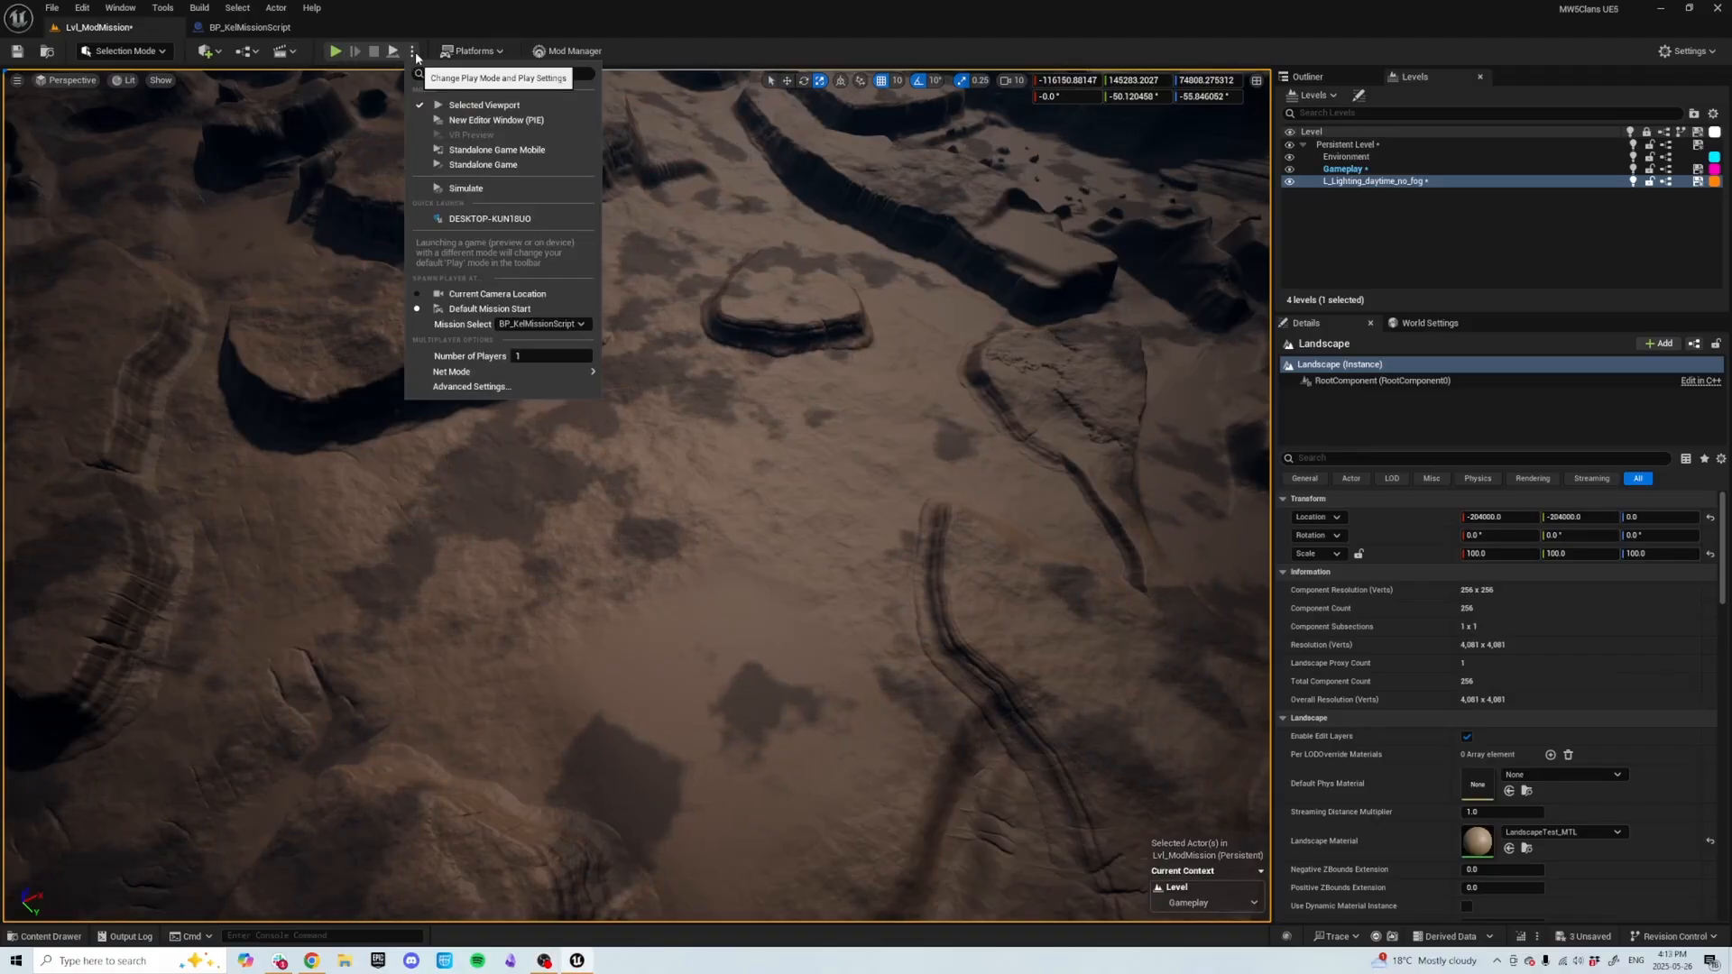
left_click(415, 51)
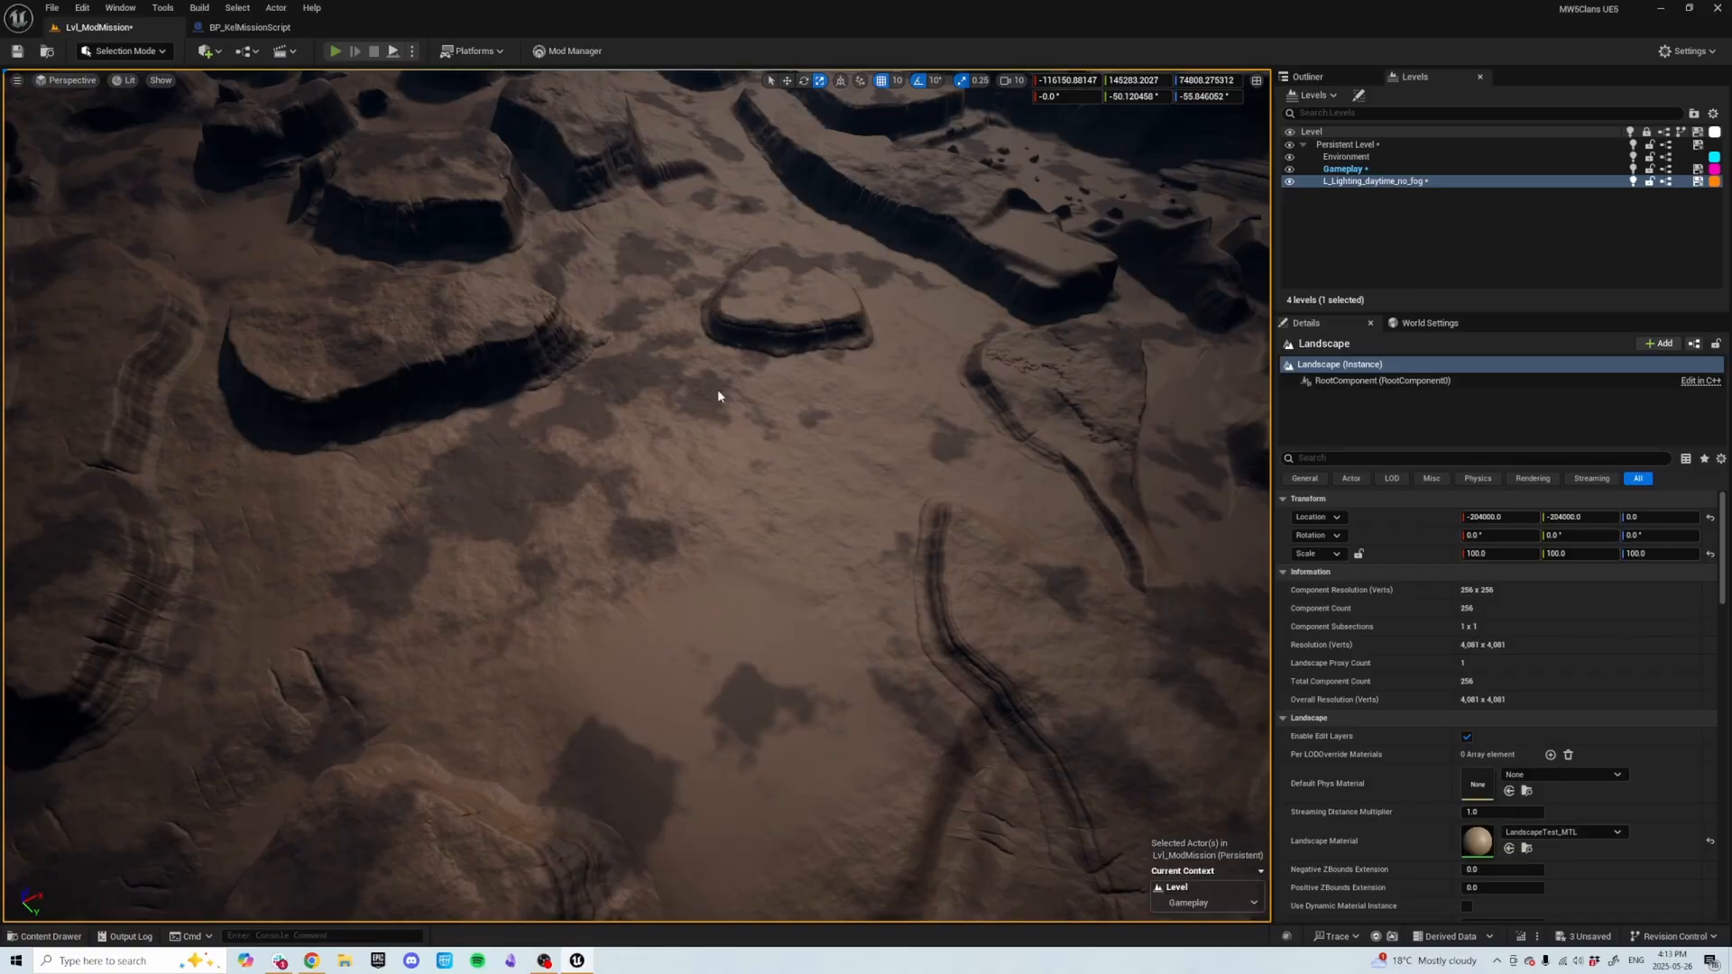
Play the level in the editor, power up the mech to test the mission, then stop the session.
key("Escape")
key("alt+p")
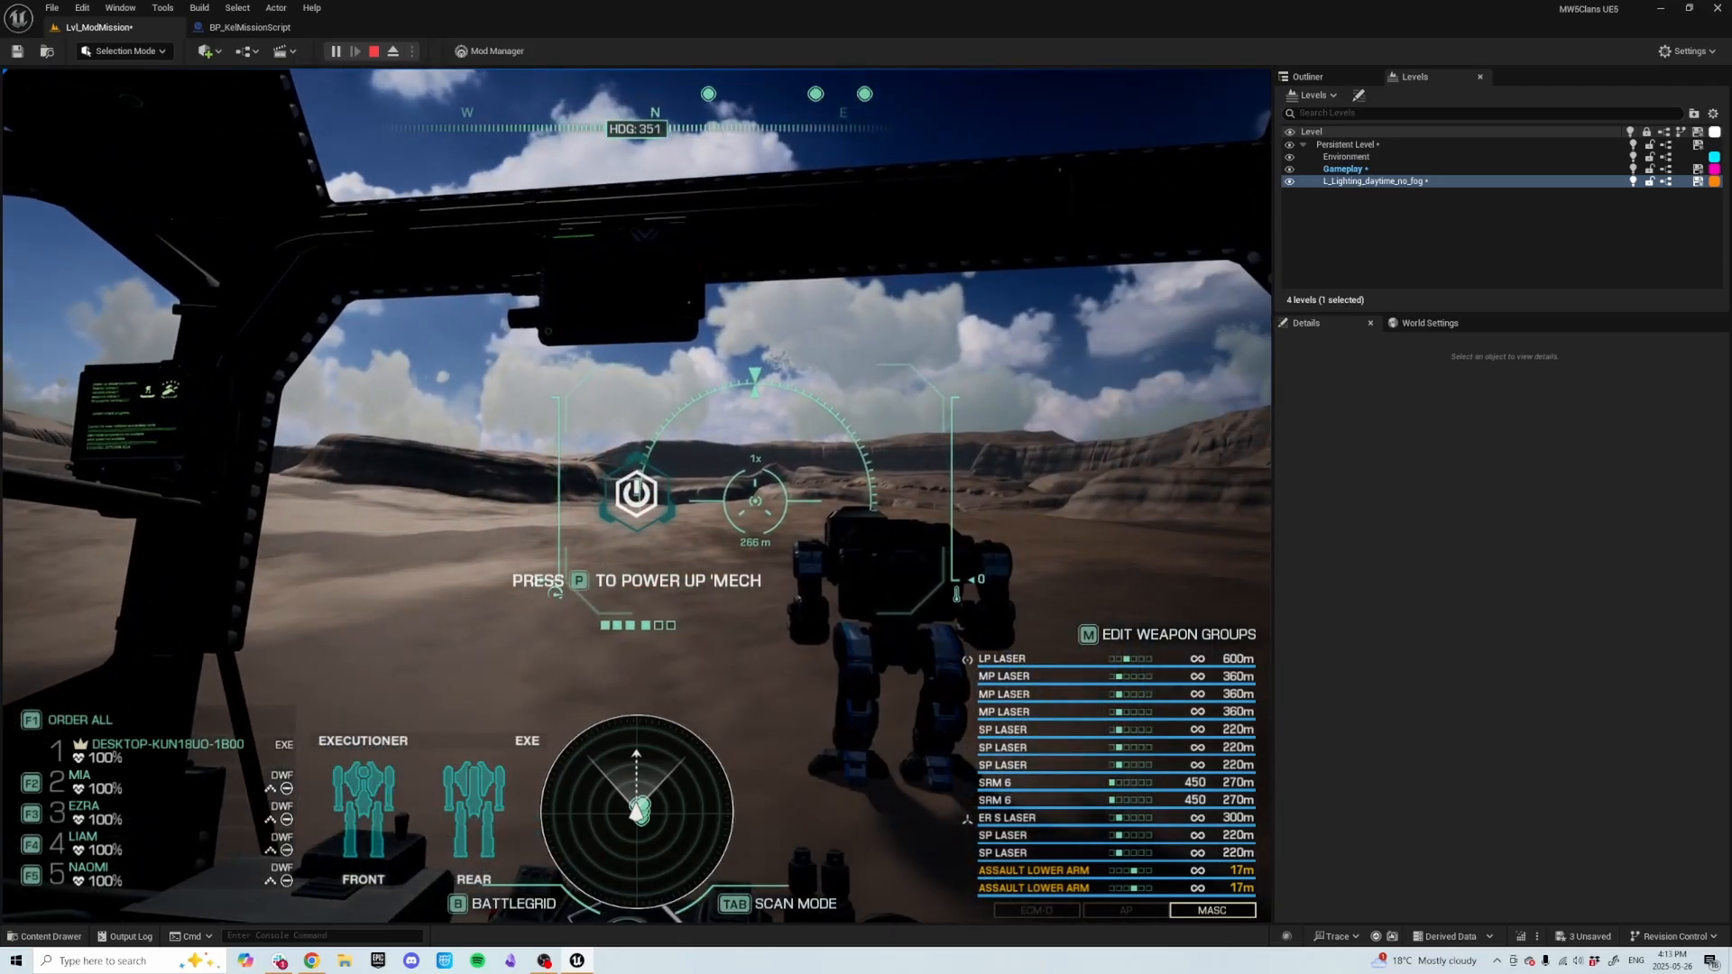
key("p")
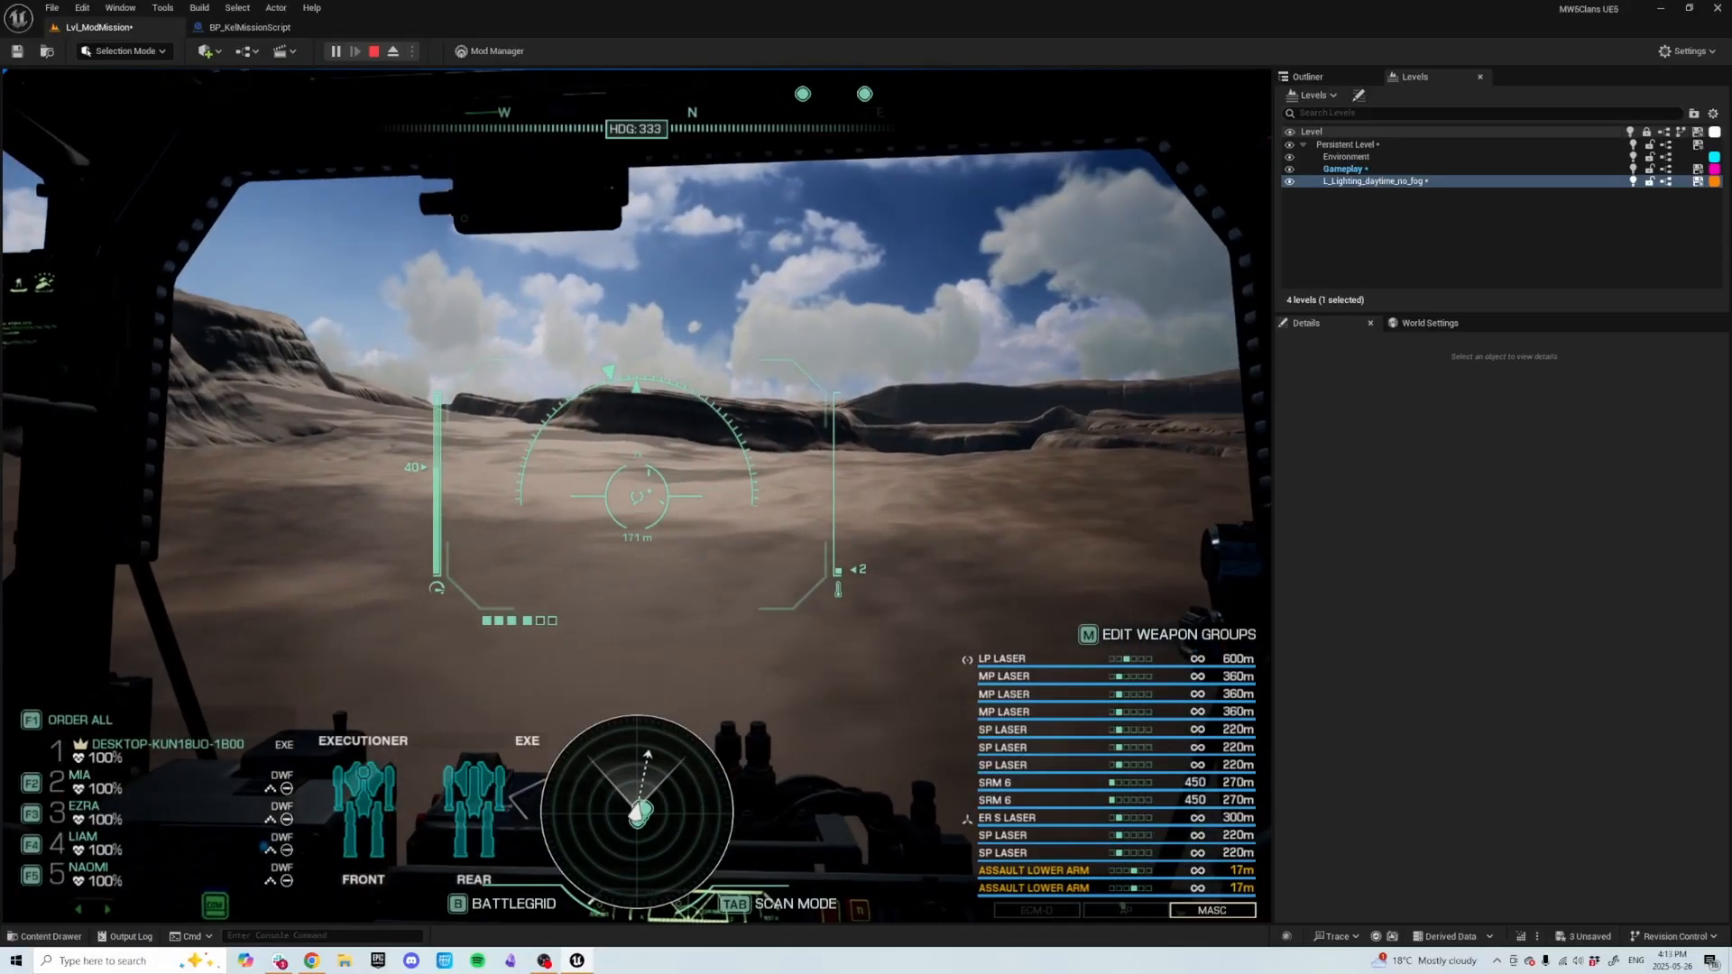
left_click(637, 496)
right_click(637, 497)
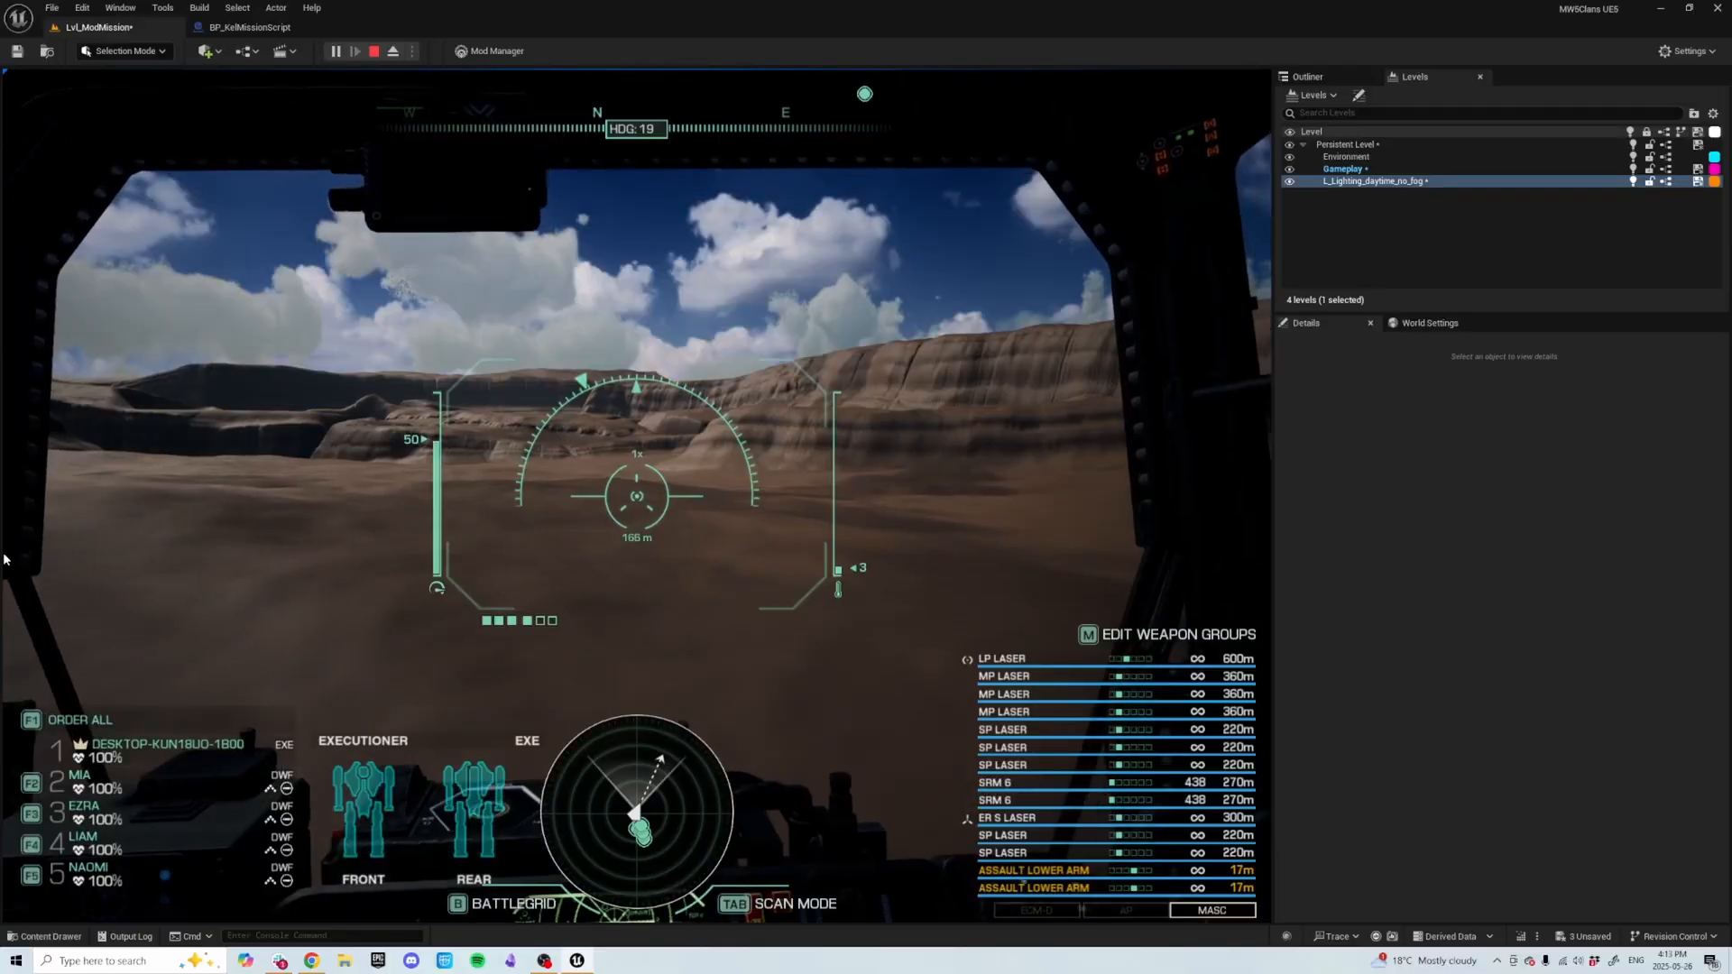
key("Escape")
Set the CinematicStartEncounter actor's Initial Power State to On and save the level.
left_click(505, 540)
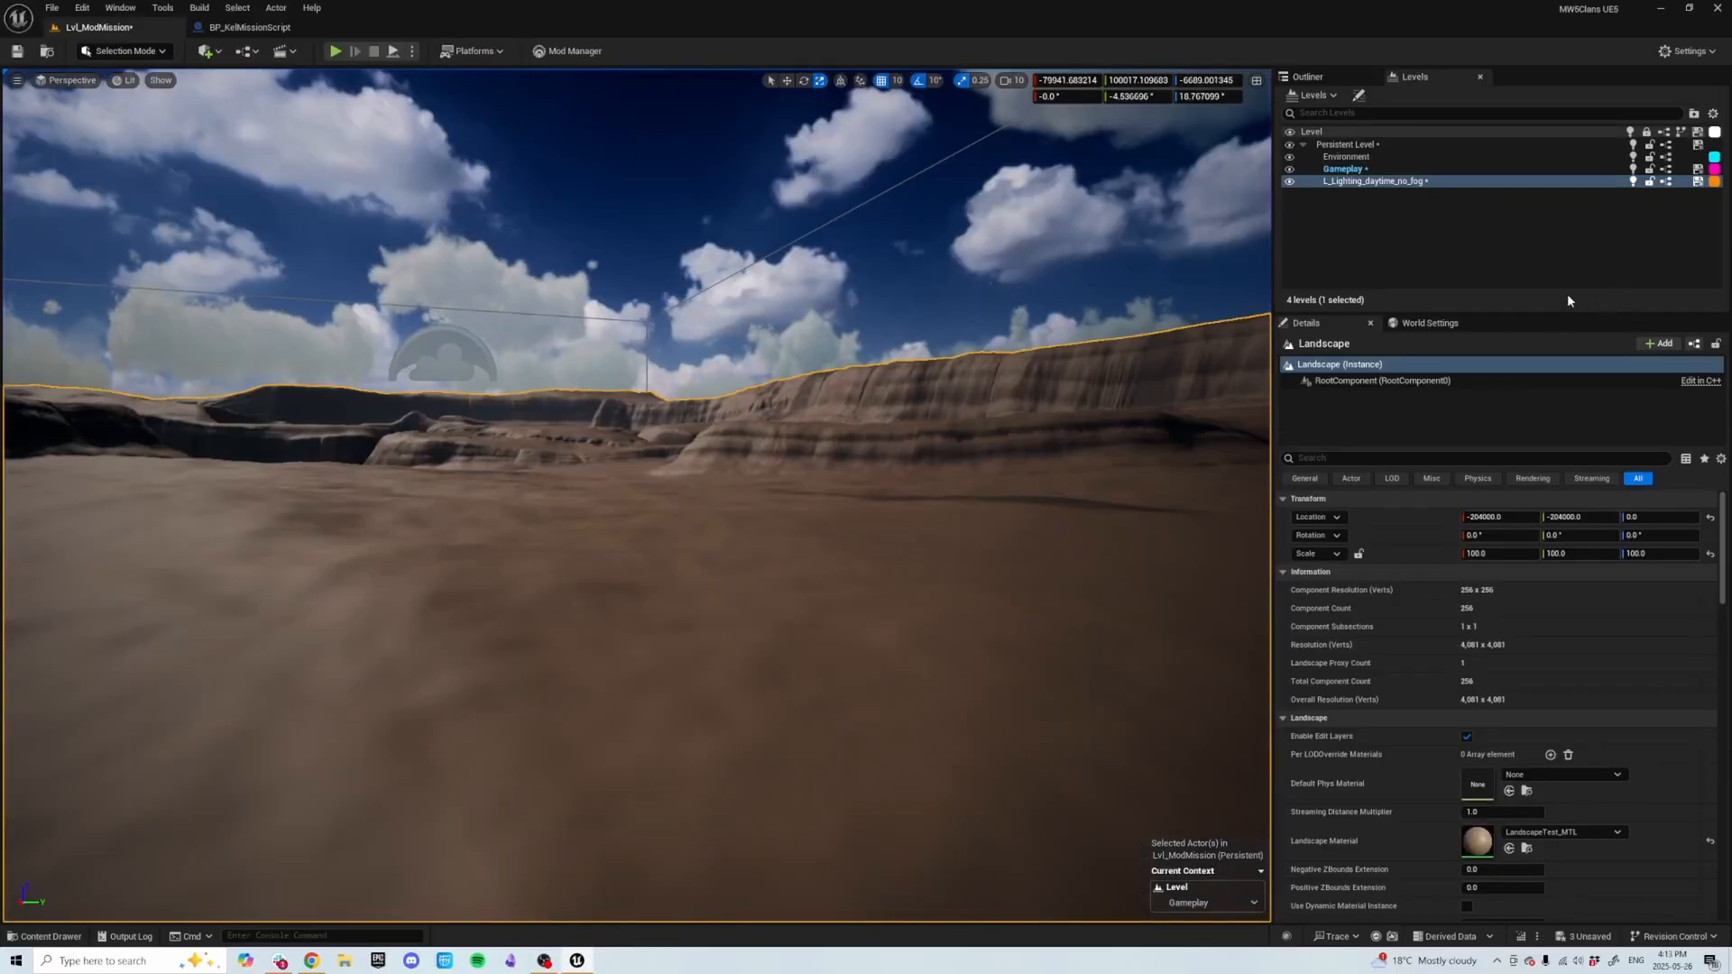
left_click(1317, 77)
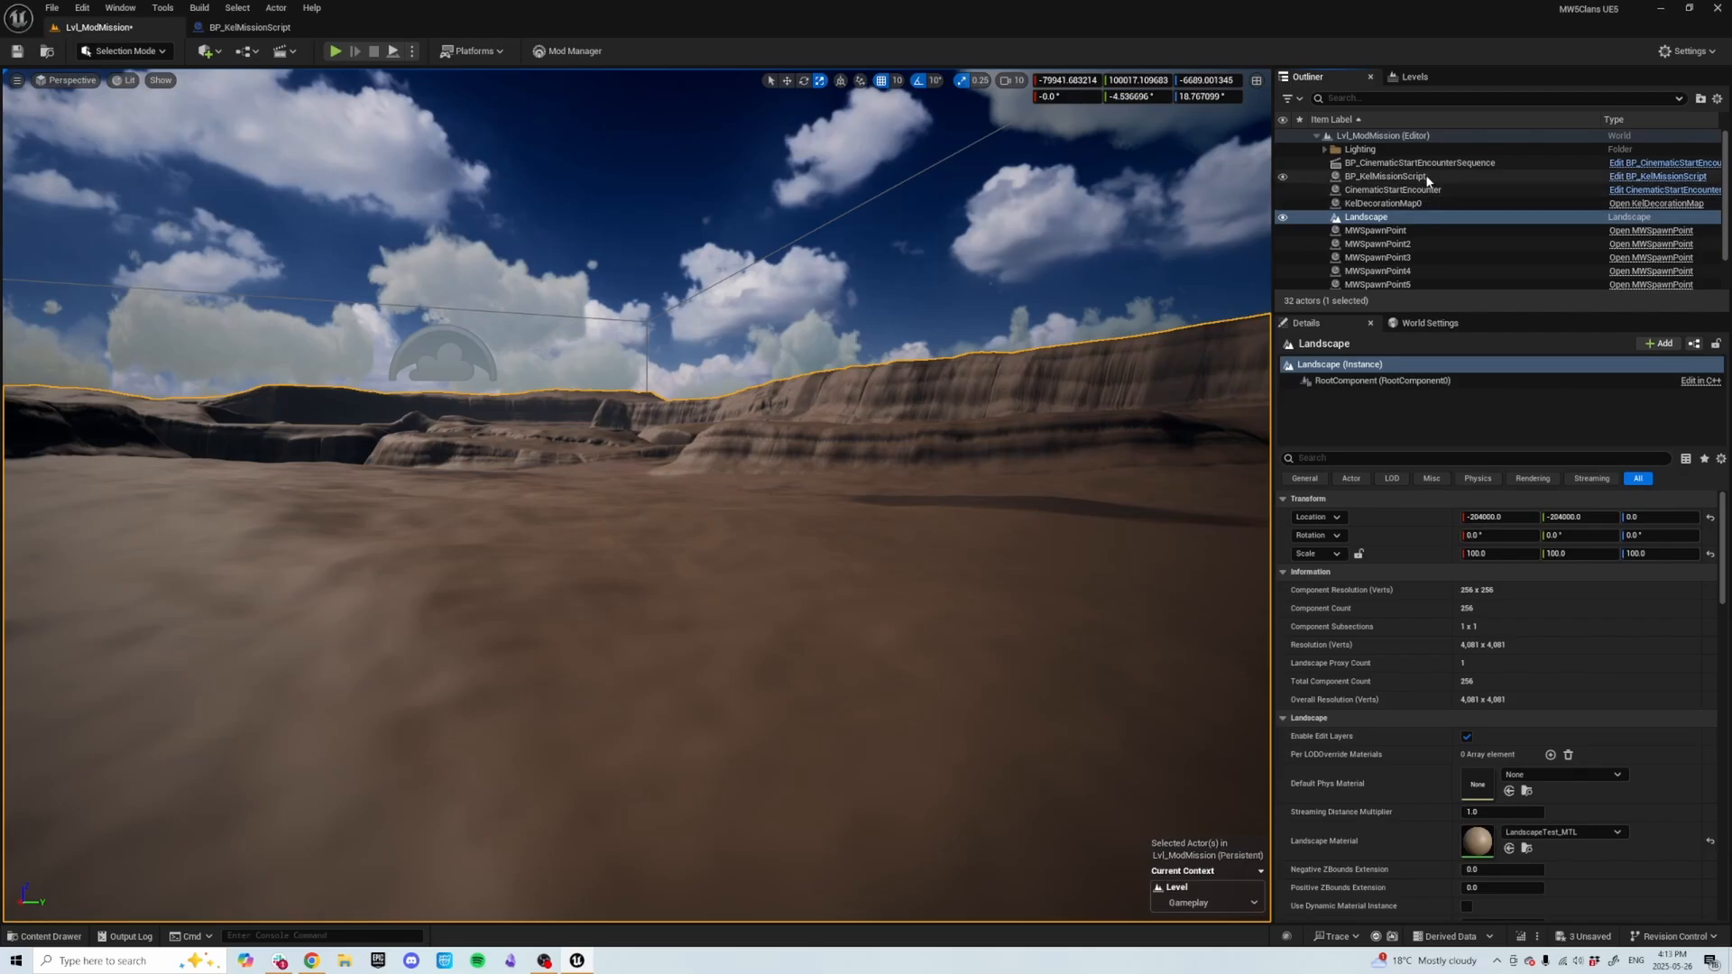
left_click(1443, 189)
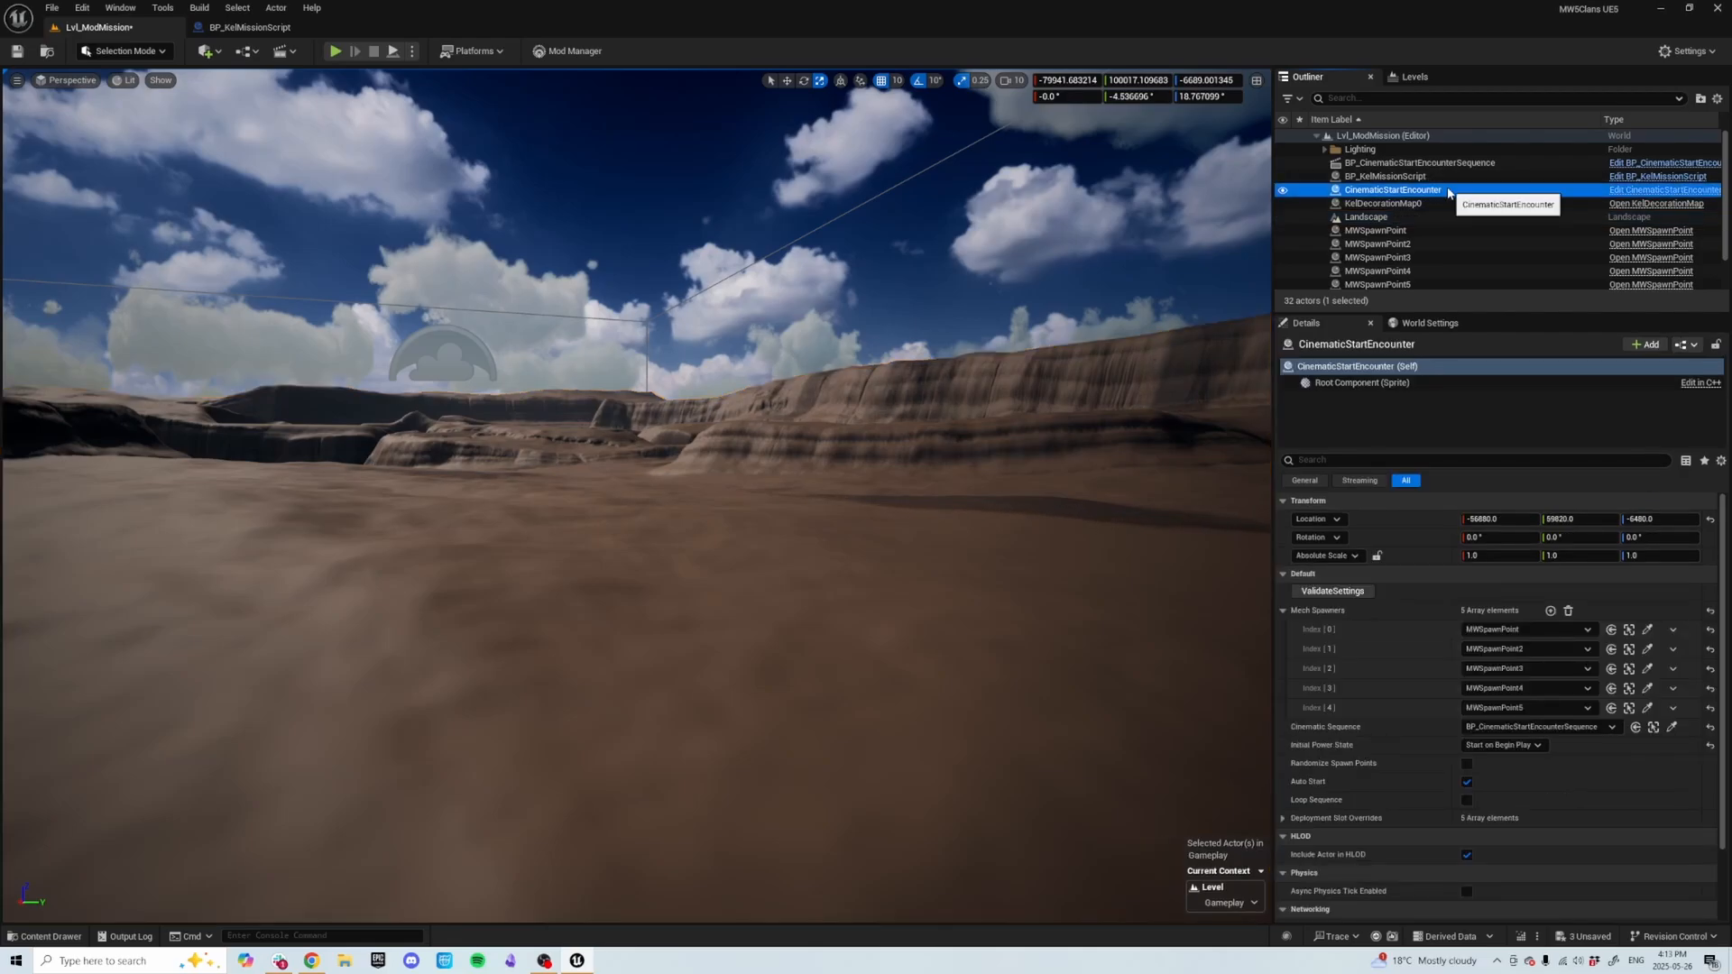
left_click(1493, 747)
left_click(1492, 758)
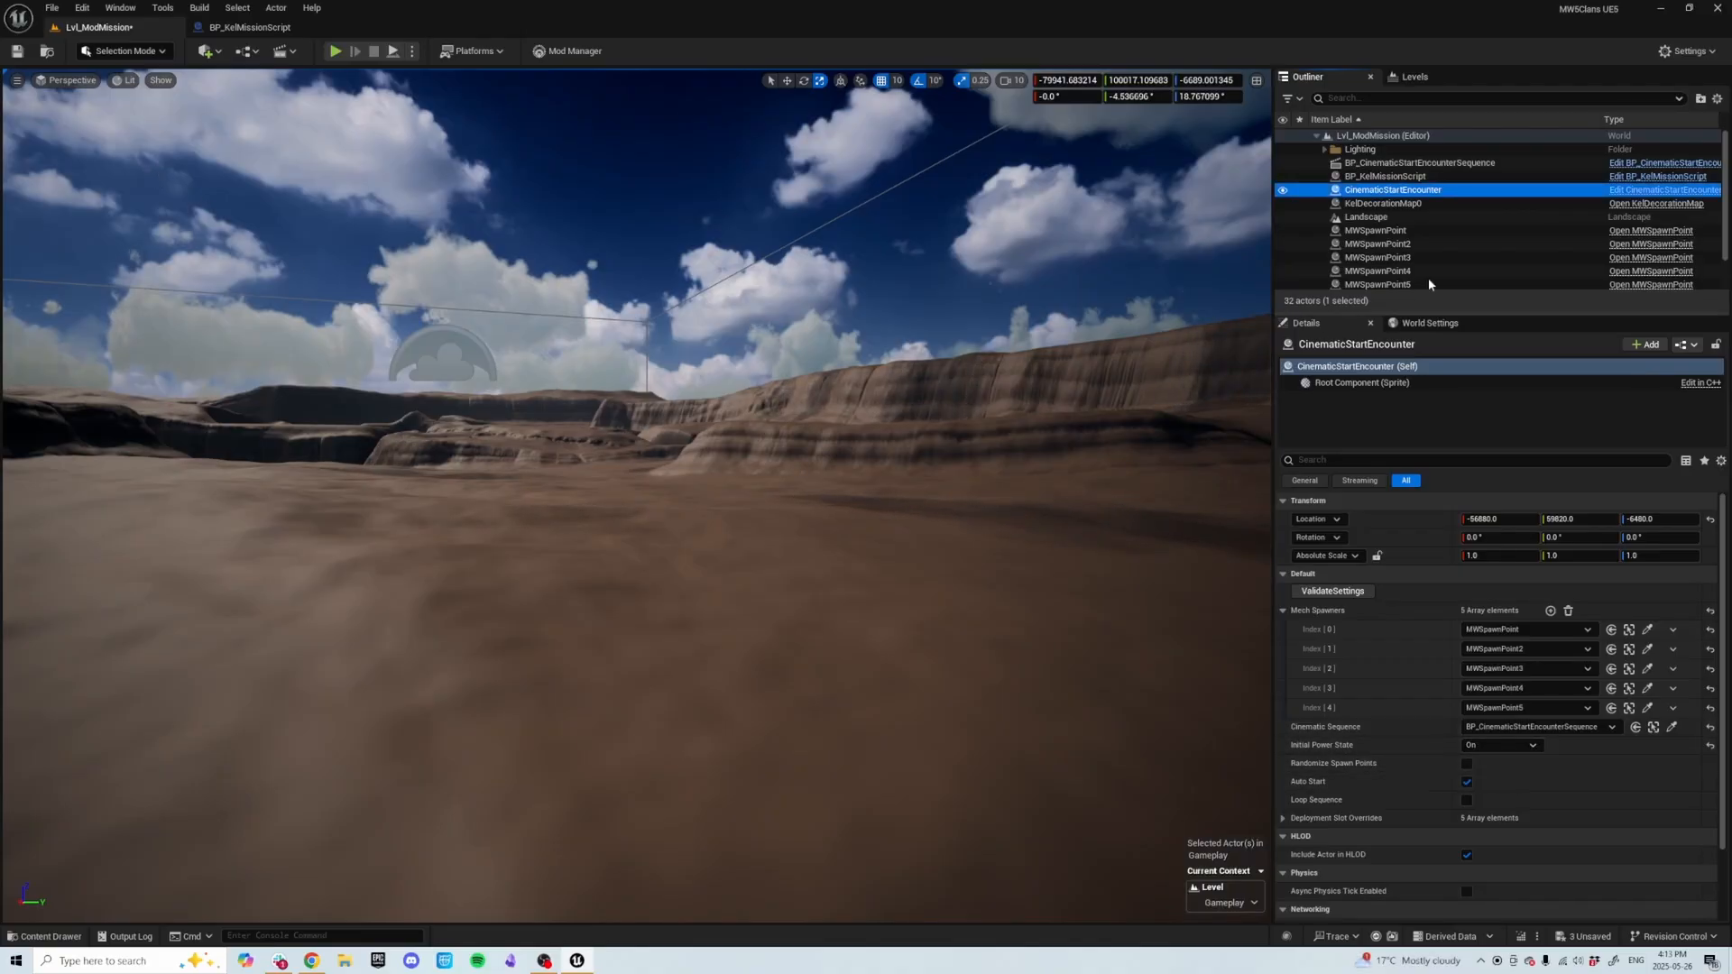
right_click_drag(686, 447, 686, 448)
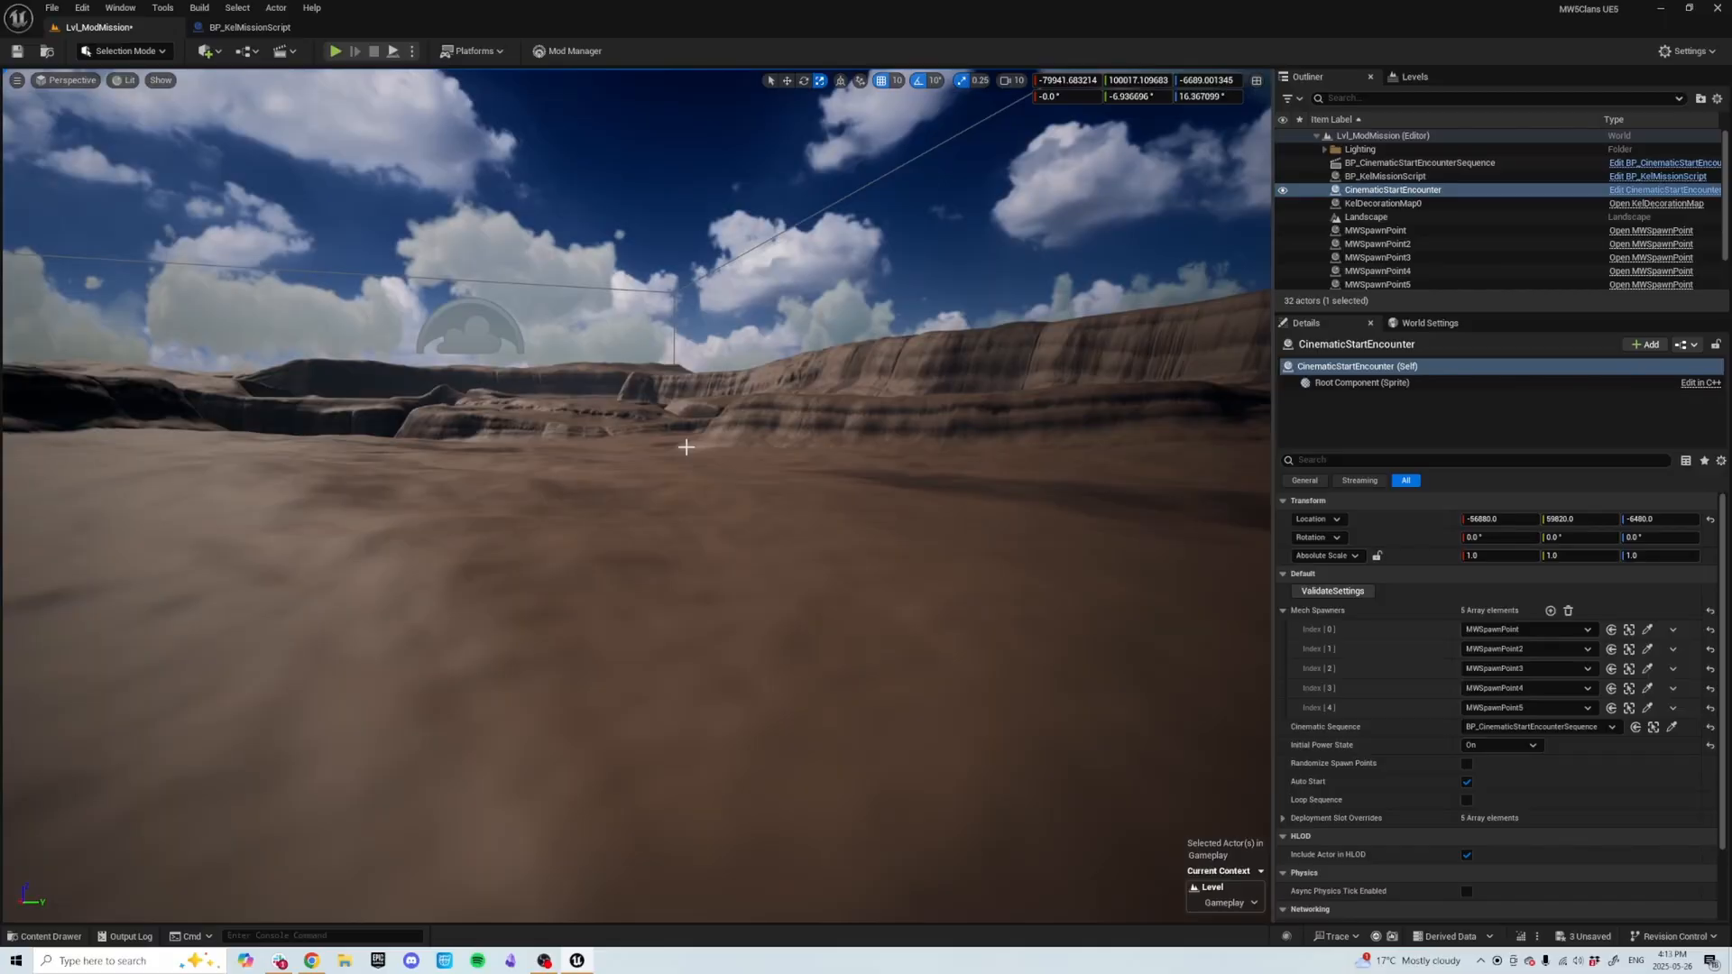
key("ctrl+s")
left_click(967, 632)
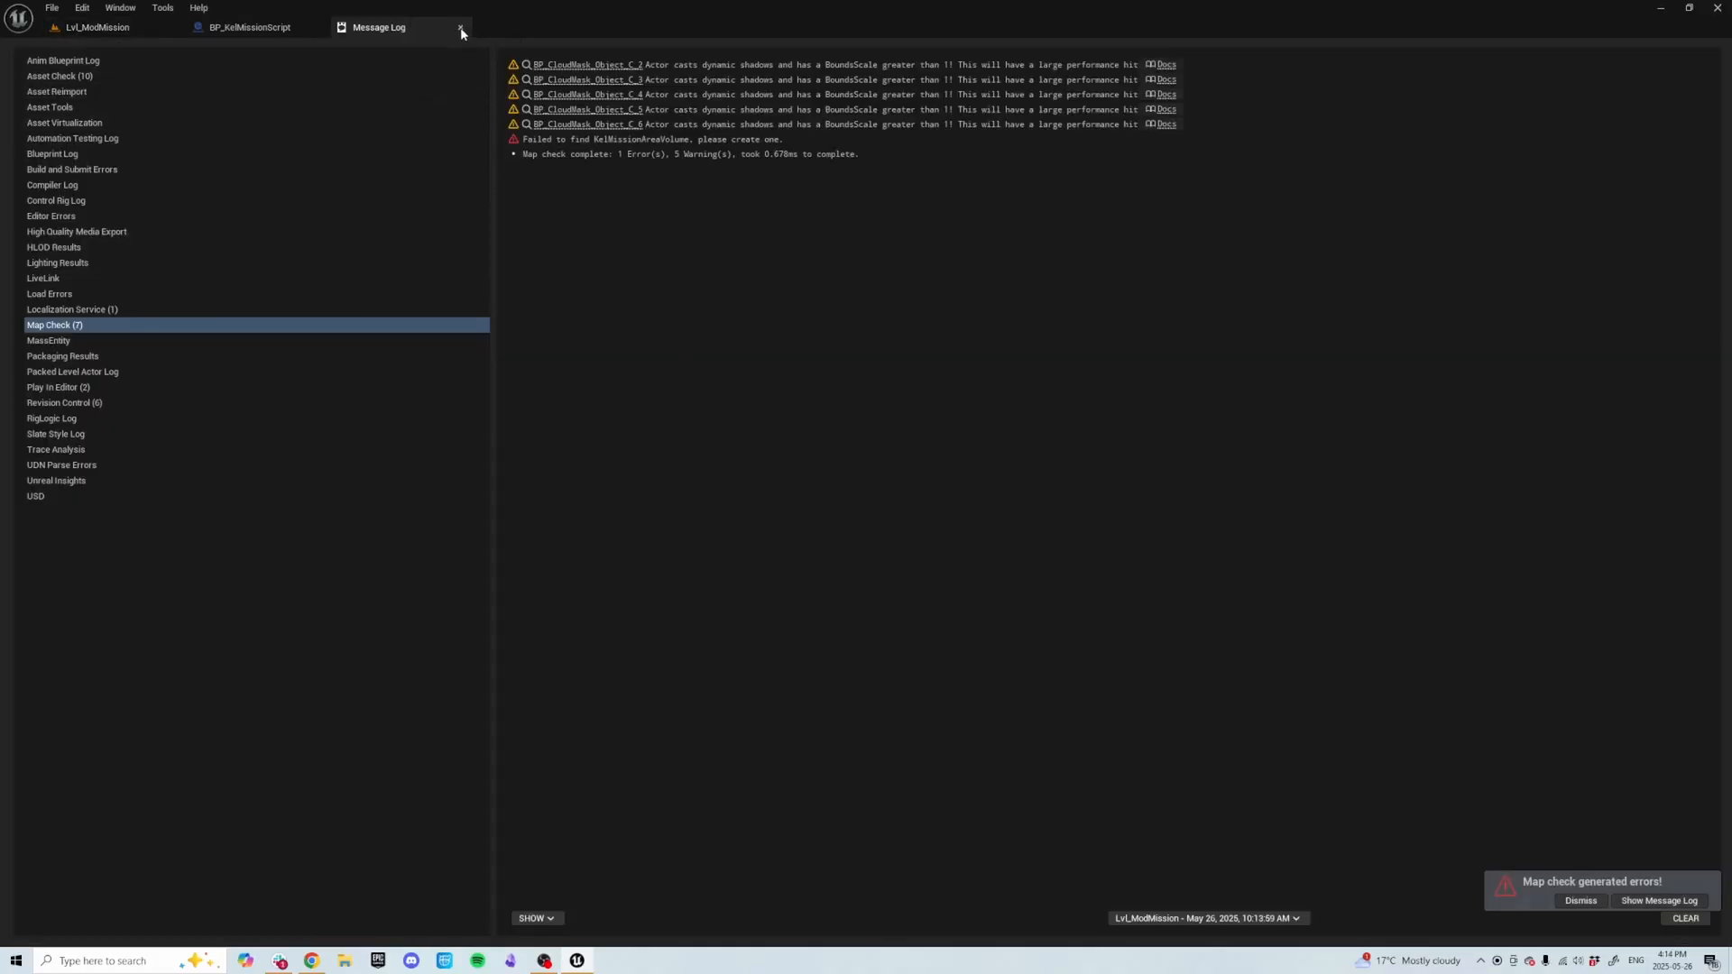
Play the level again and turn the mech around to check the encounter, then stop playing.
left_click(460, 29)
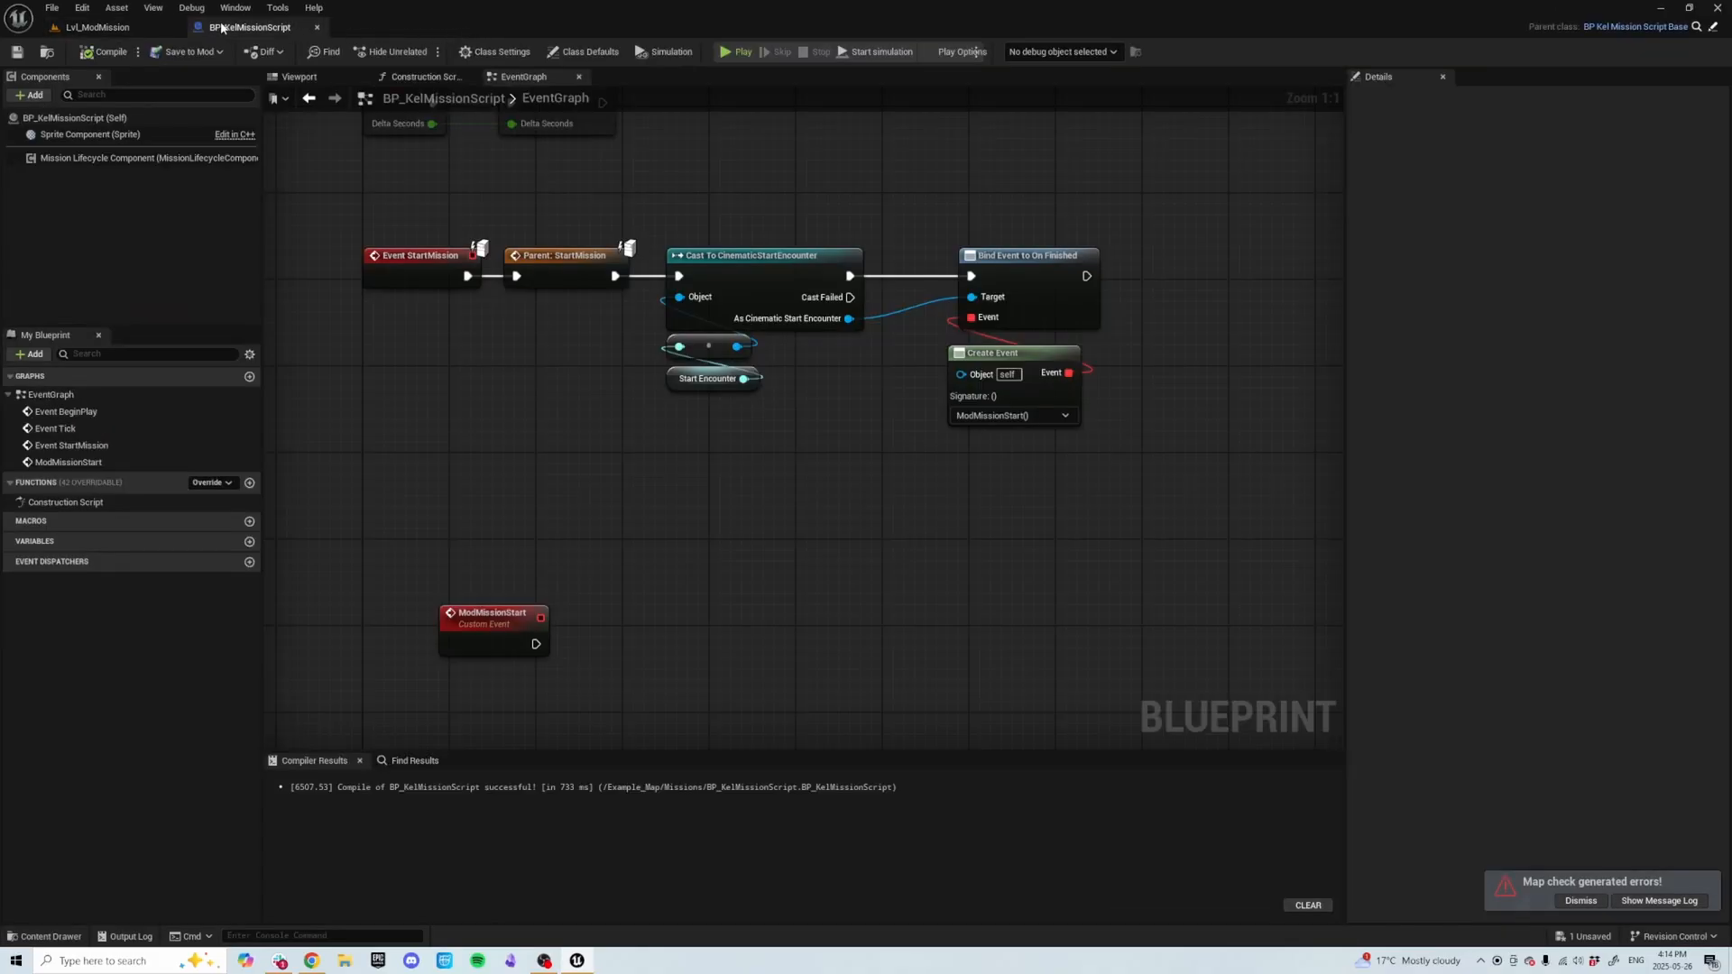
left_click(137, 29)
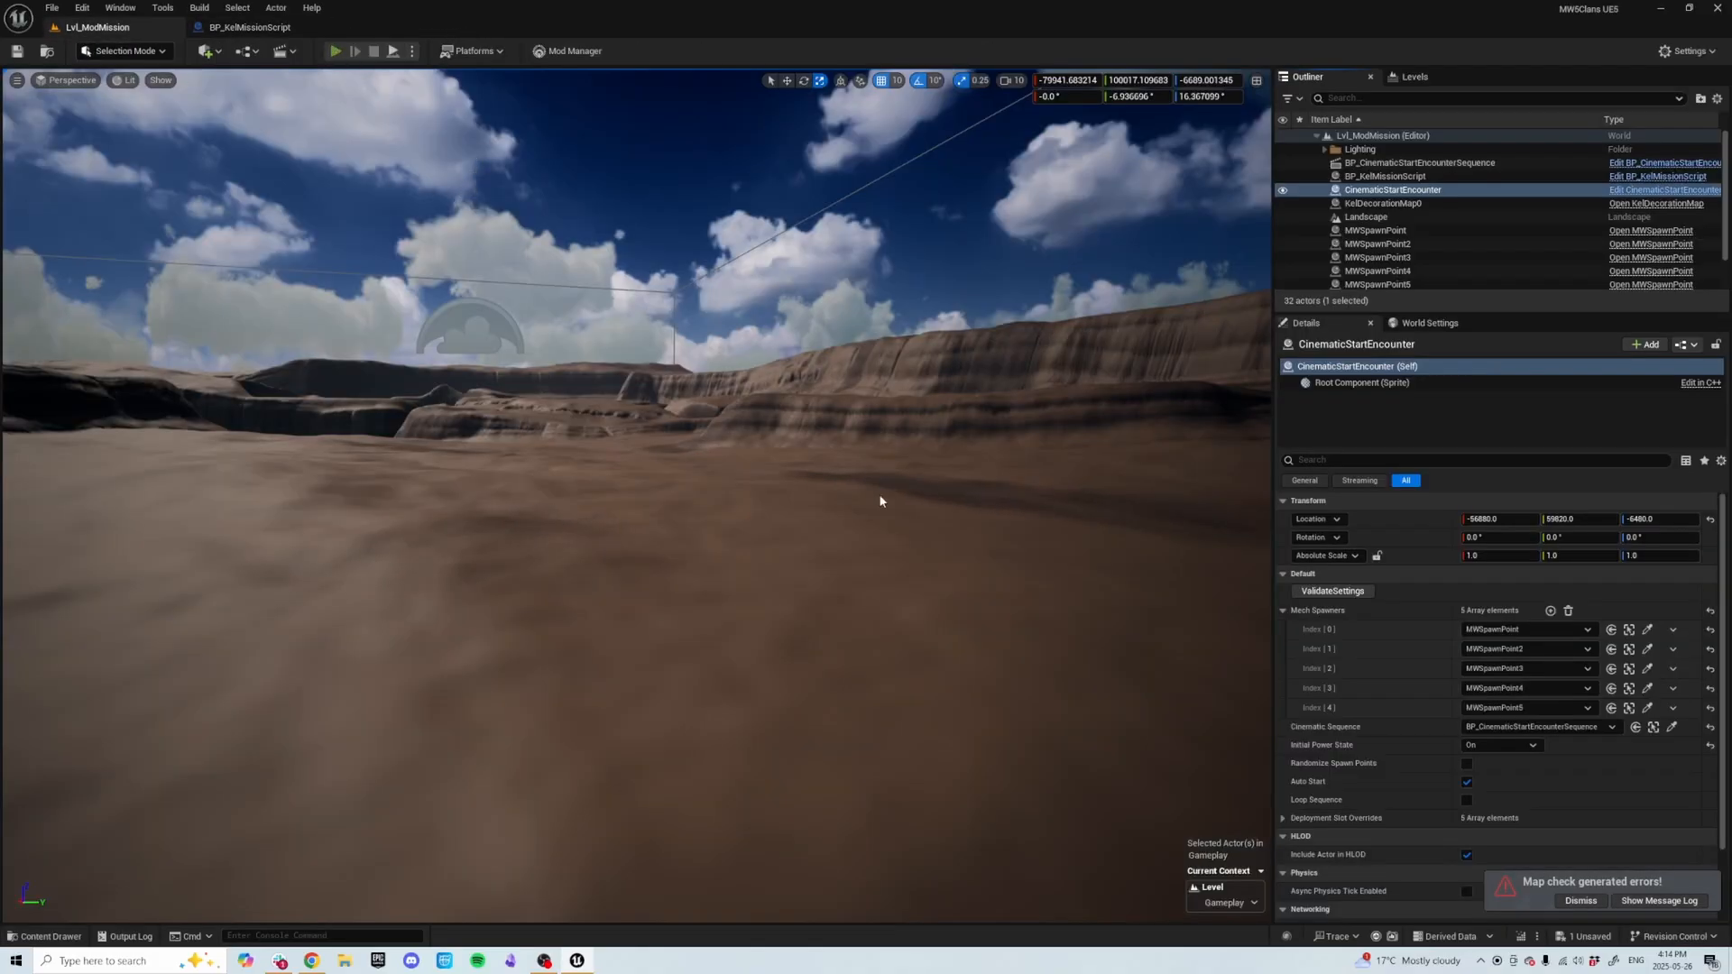
key("alt+p")
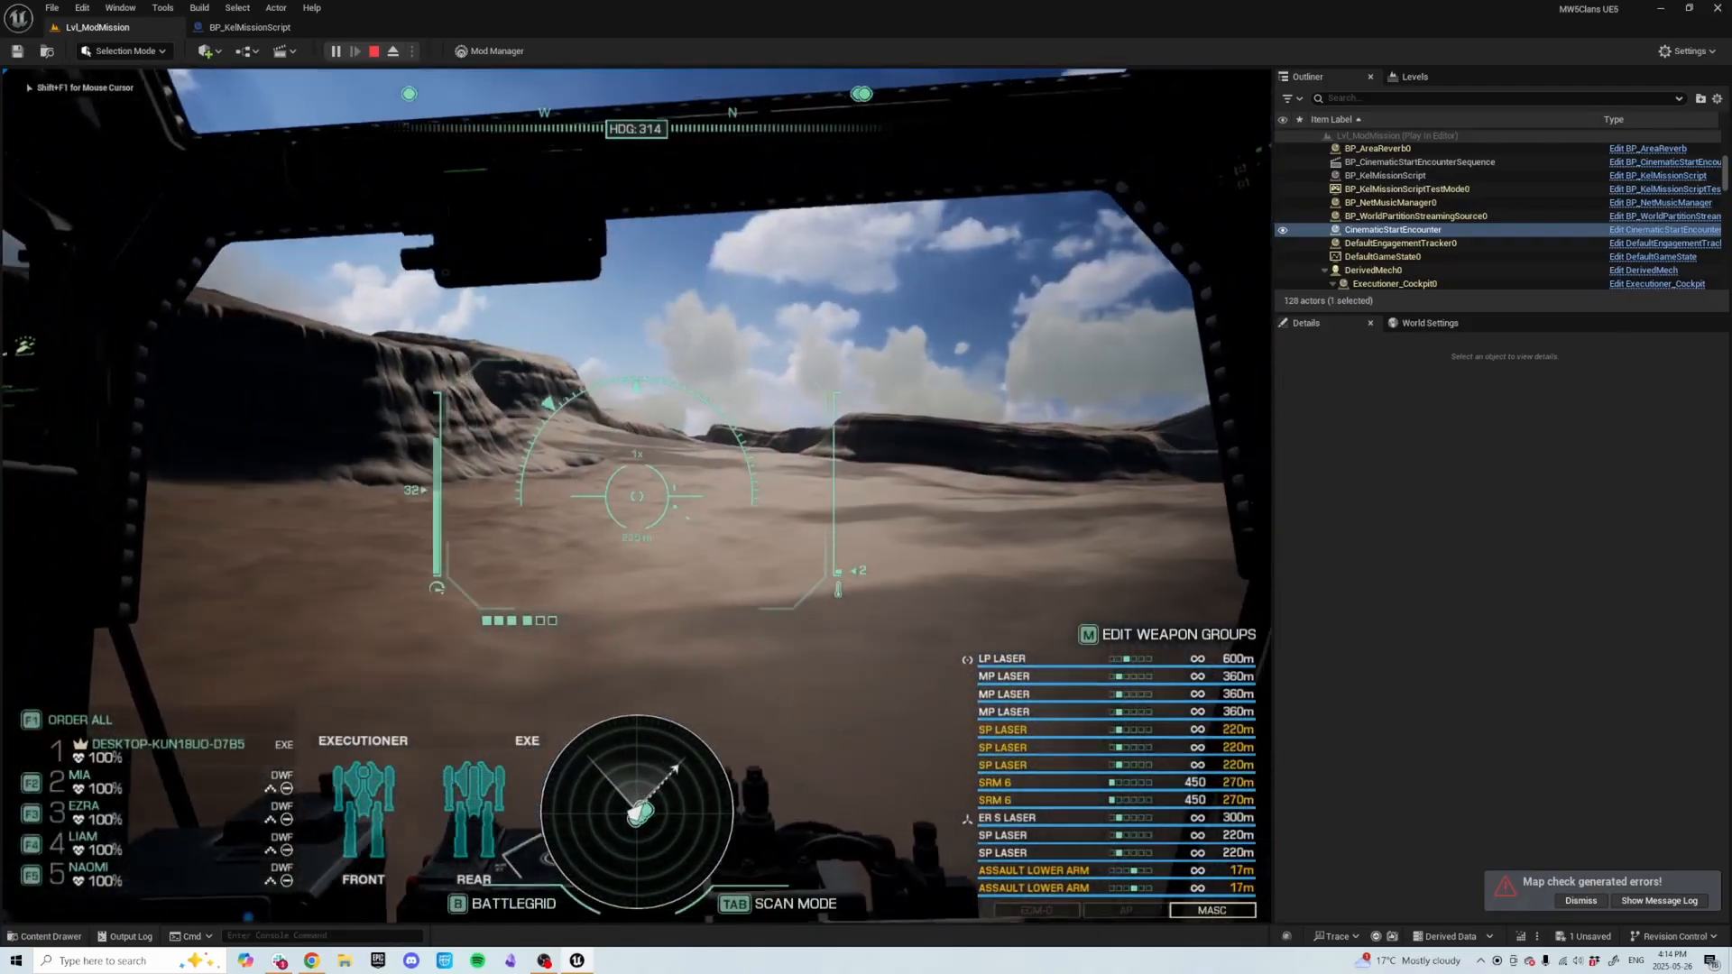
key("a")
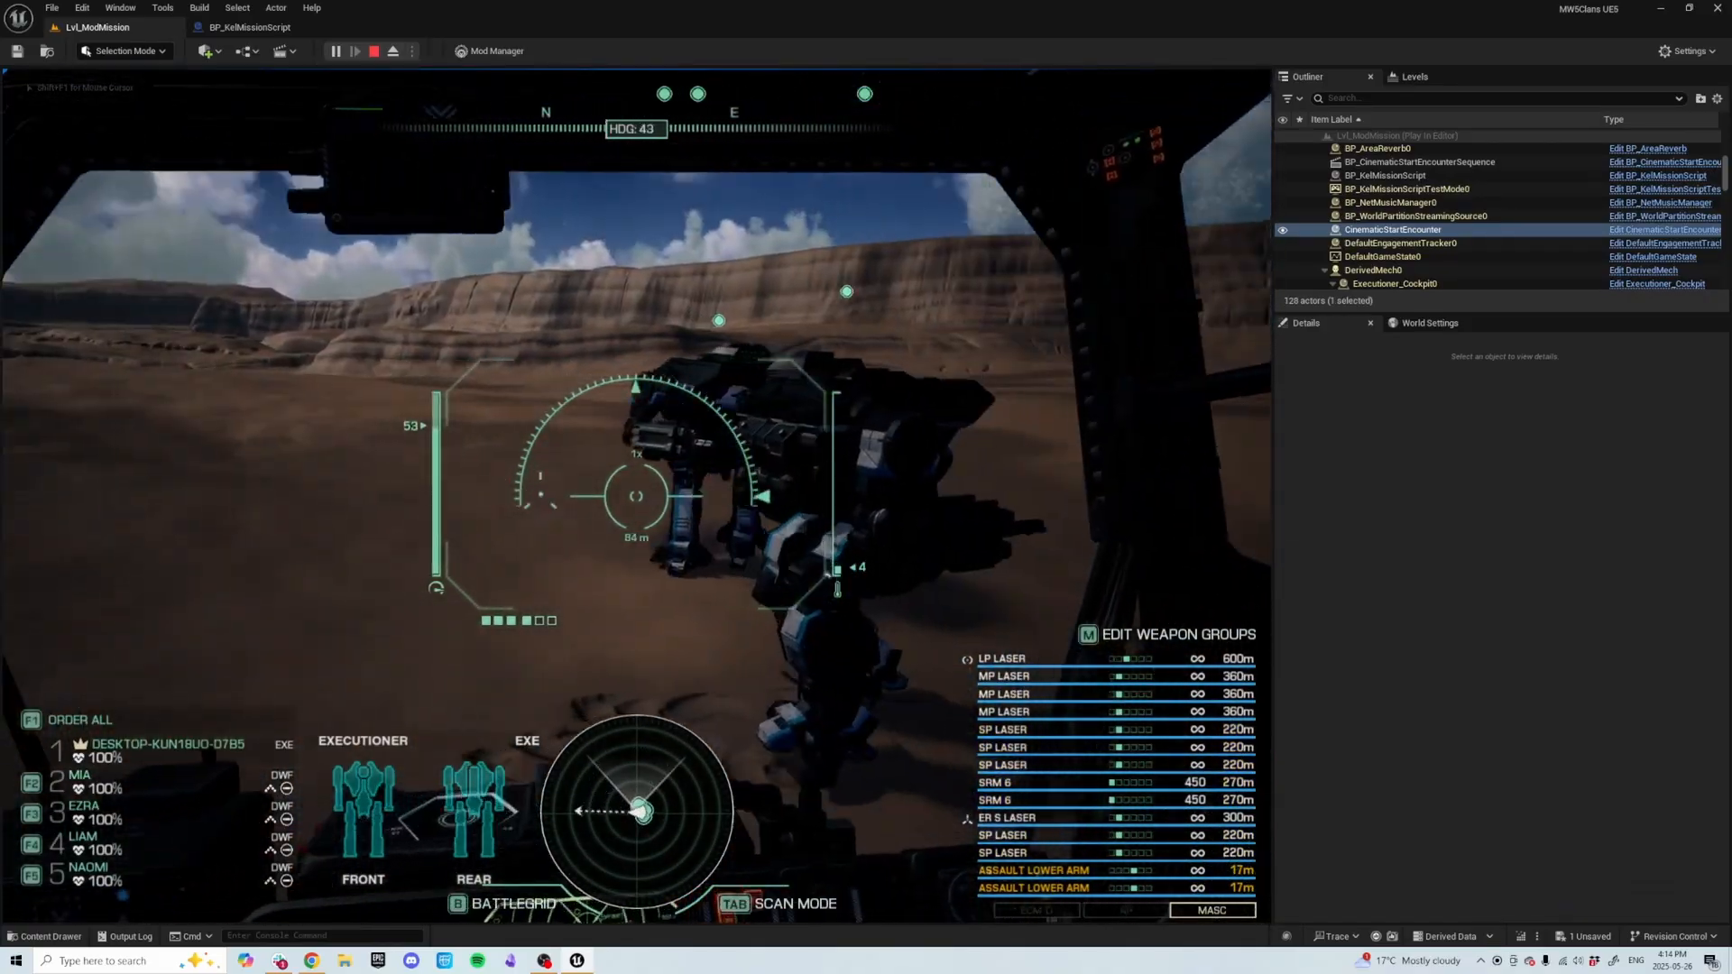
key("d")
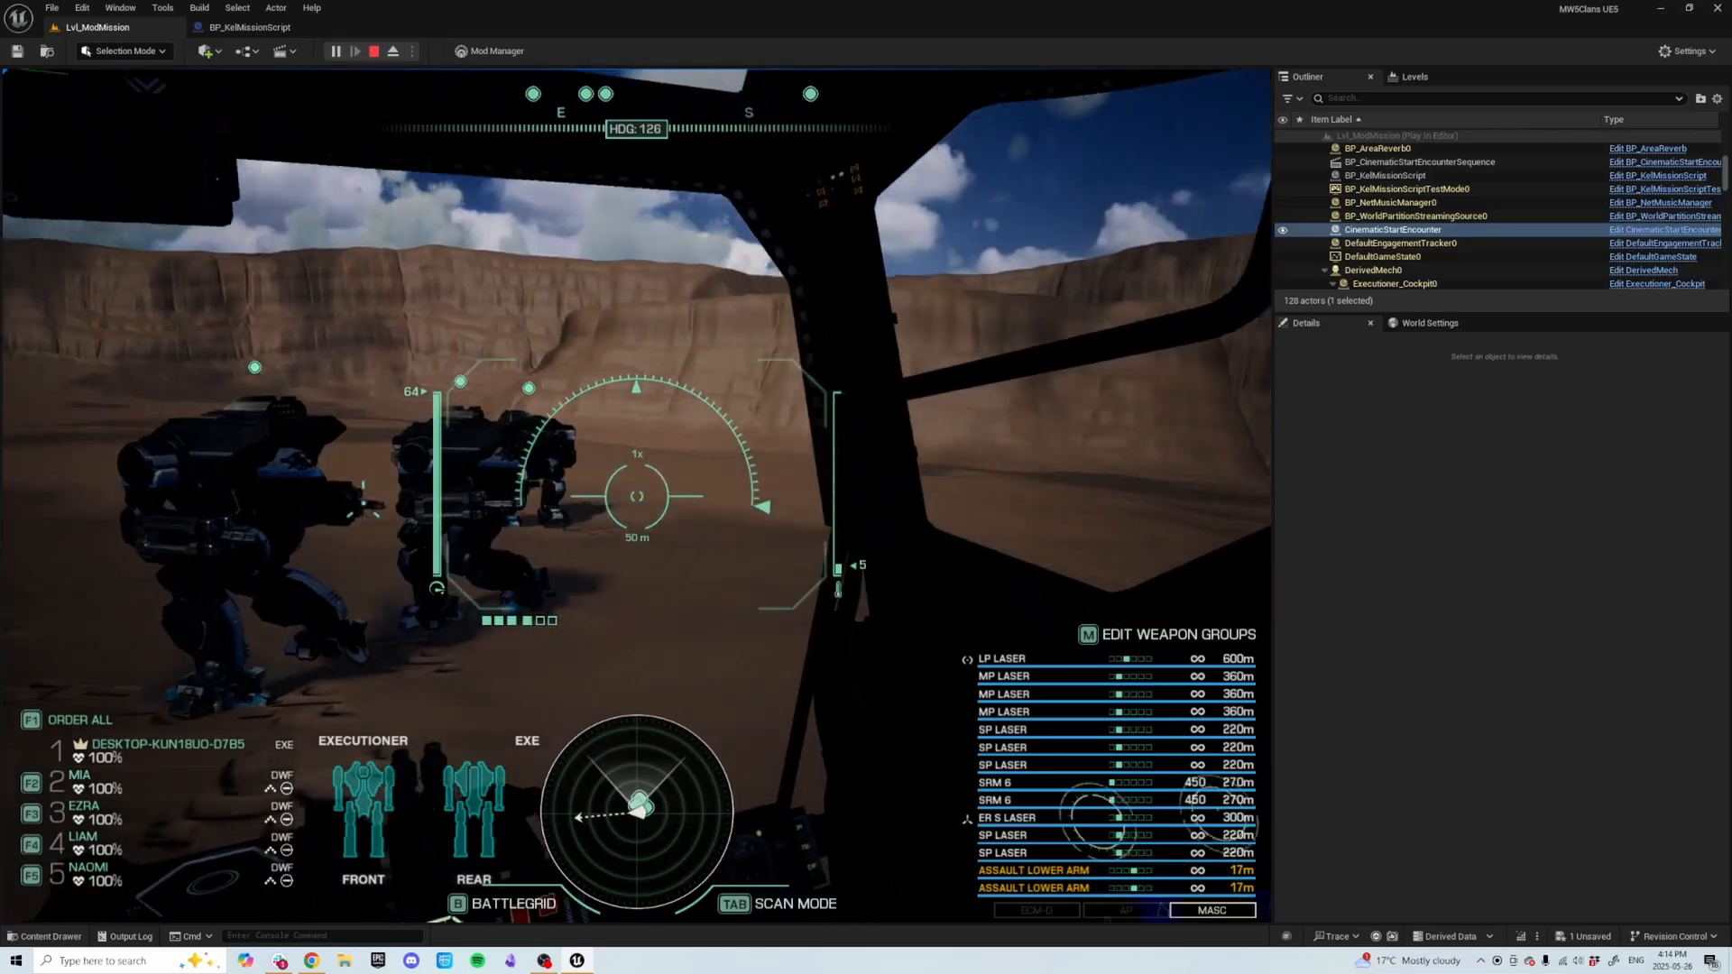
key("a")
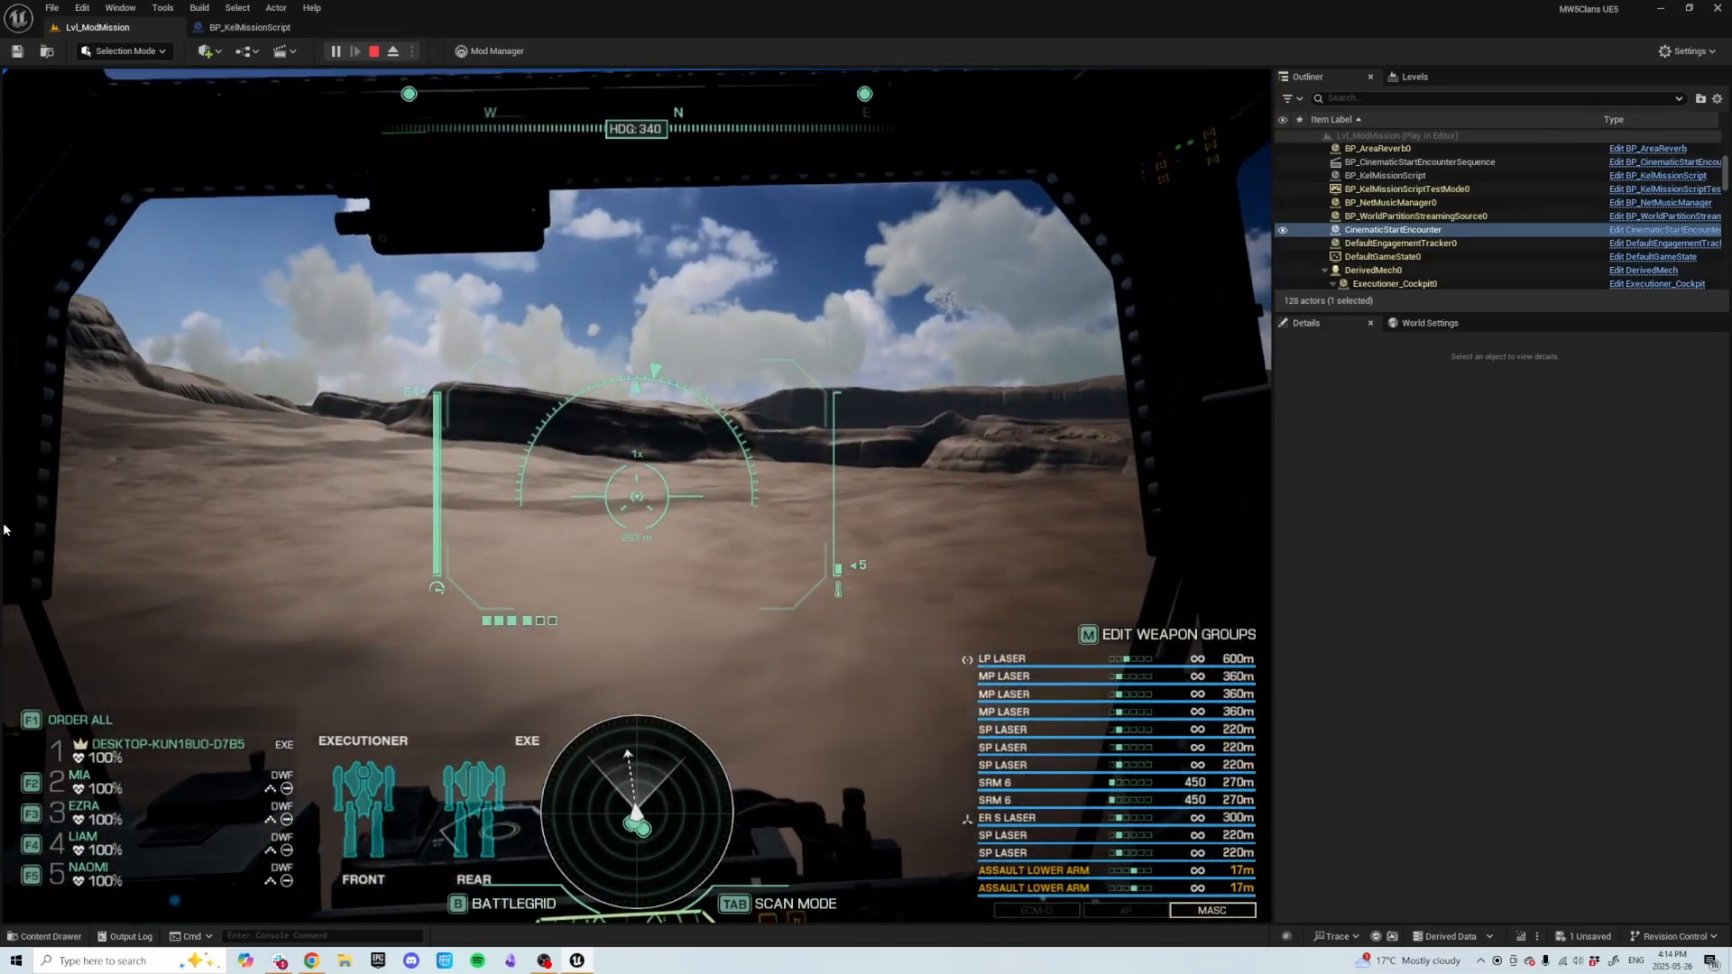
key("Escape")
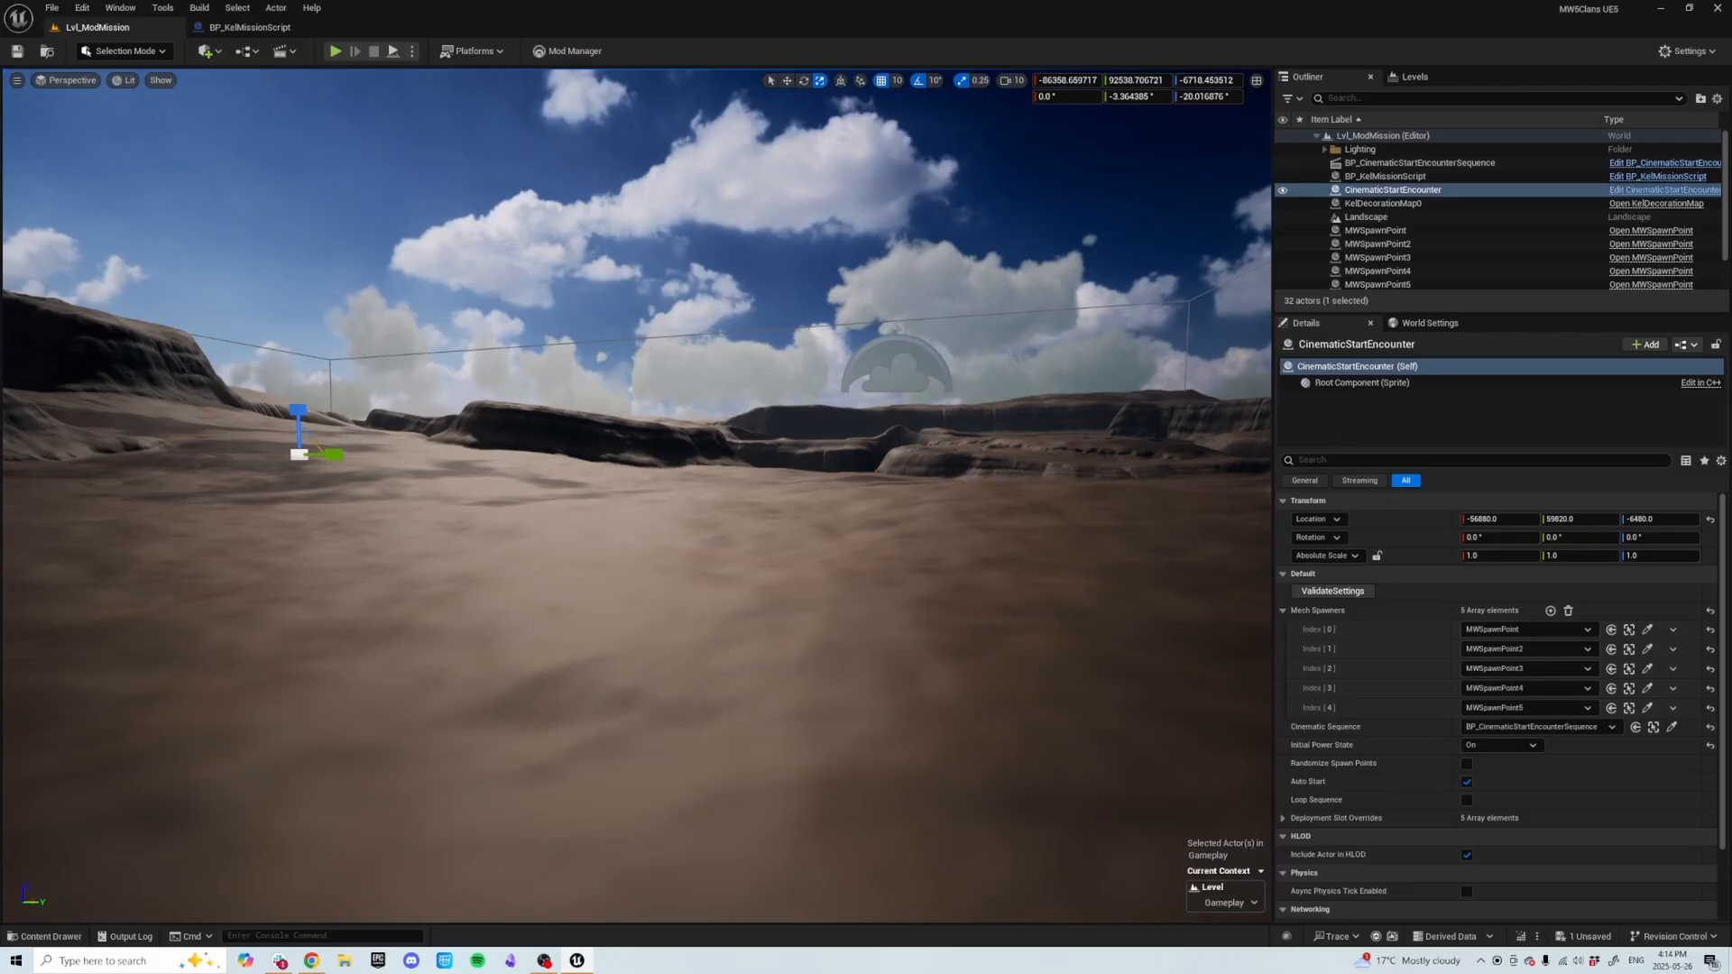